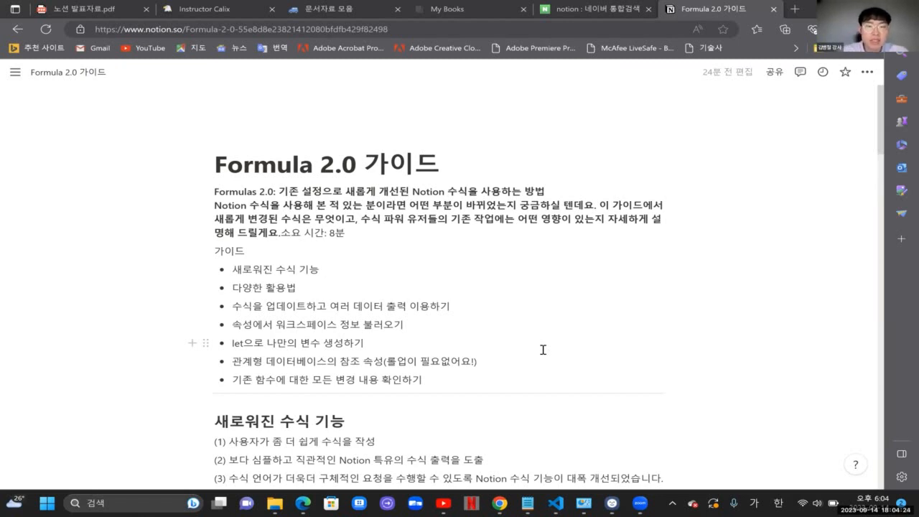
Step: Delete the reading-time note "소요 시간: 8분" at the end of the intro paragraph
left_click_drag(346, 232, 281, 228)
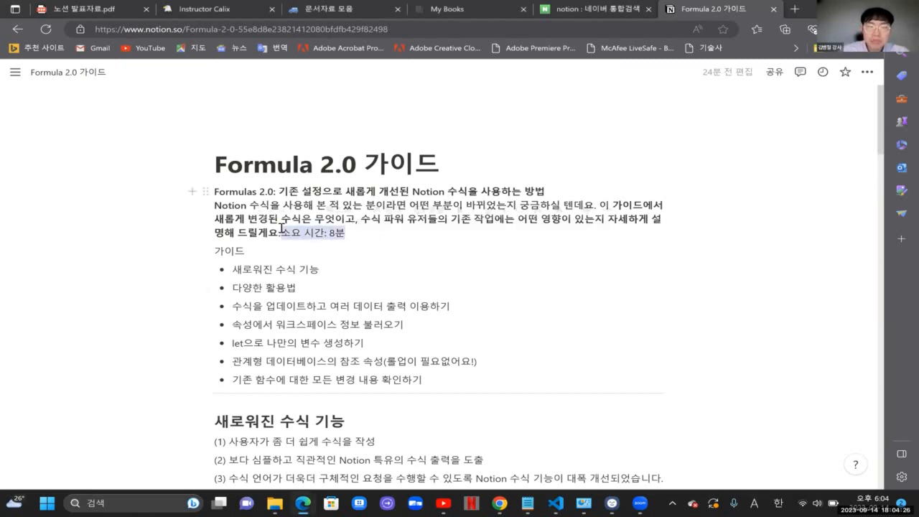
key("BackSpace")
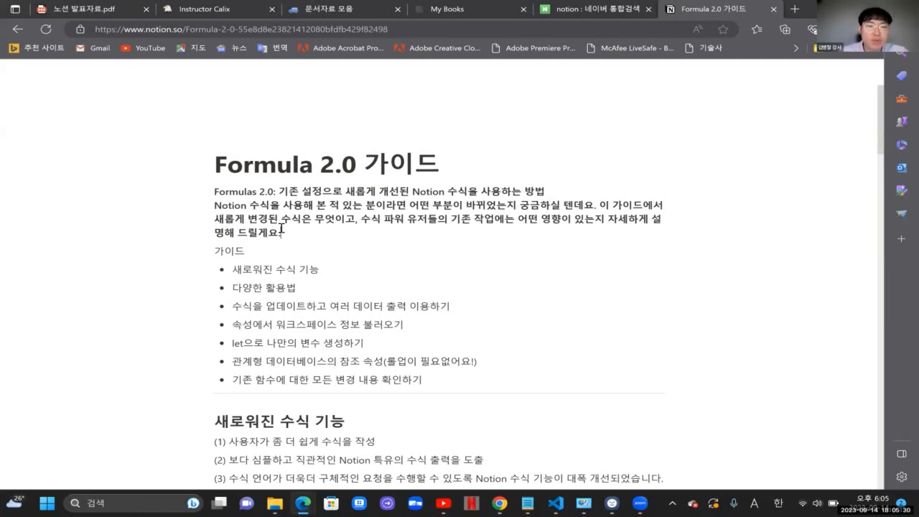
Step: Examine the intro paragraph and the "가이드" contents list, including the workspace information and let variable entries
left_click_drag(279, 192, 572, 211)
left_click(419, 209)
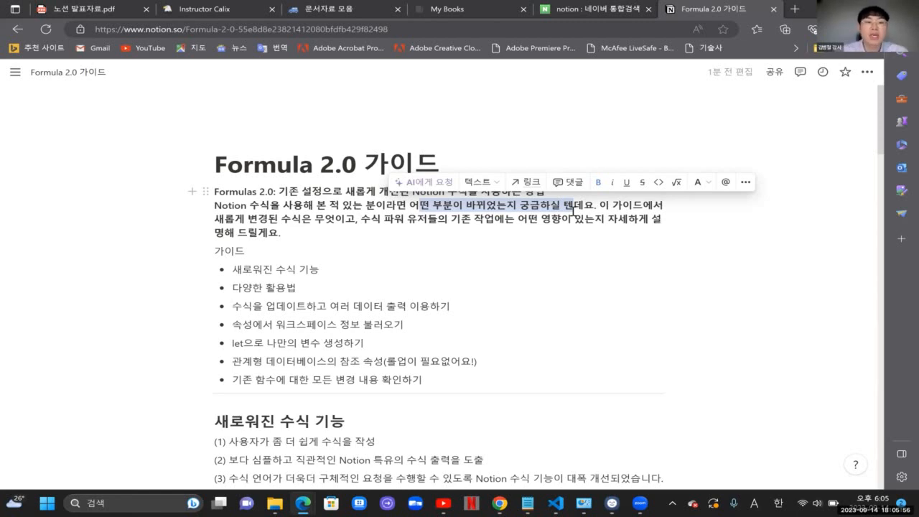
scroll(572, 206, "down", 1)
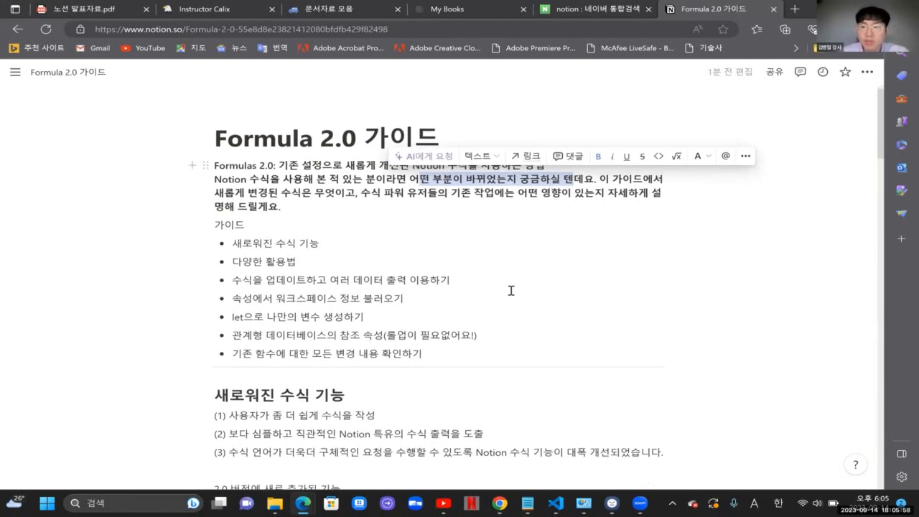
scroll(509, 289, "down", 2)
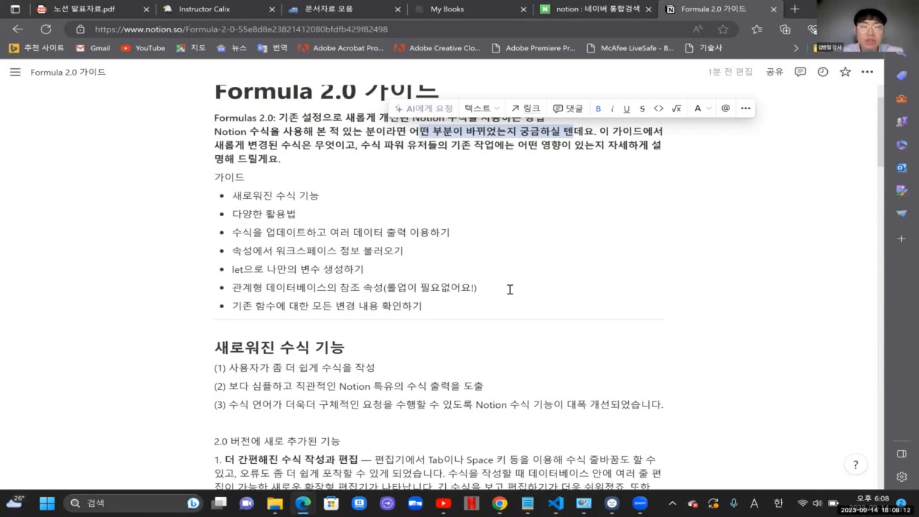
left_click_drag(395, 250, 371, 251)
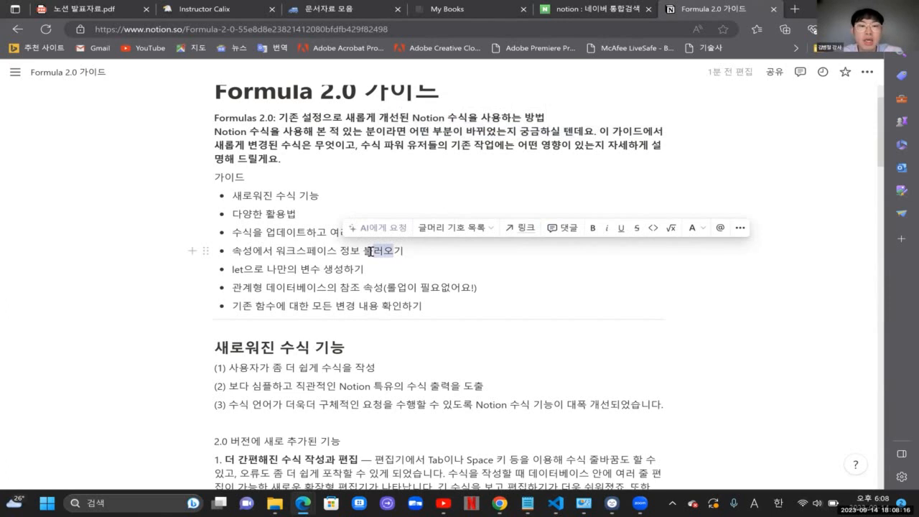
left_click(242, 273)
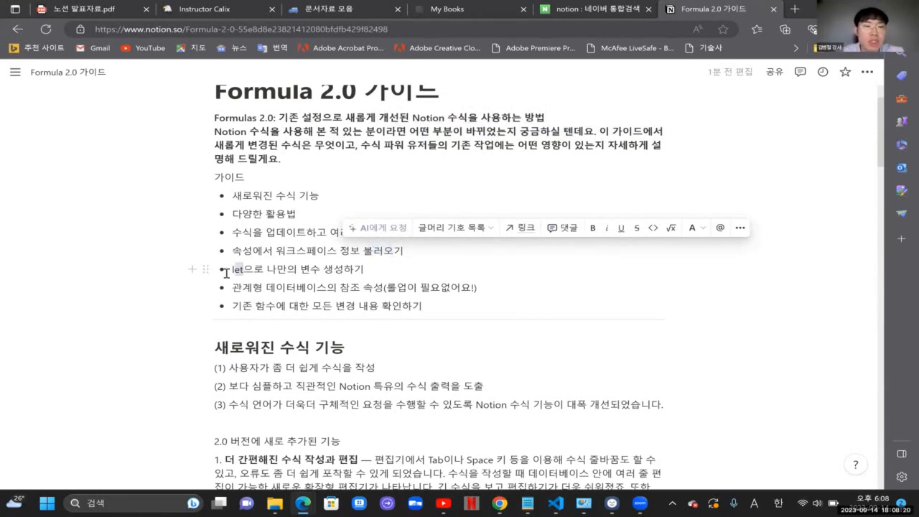
left_click_drag(227, 271, 244, 270)
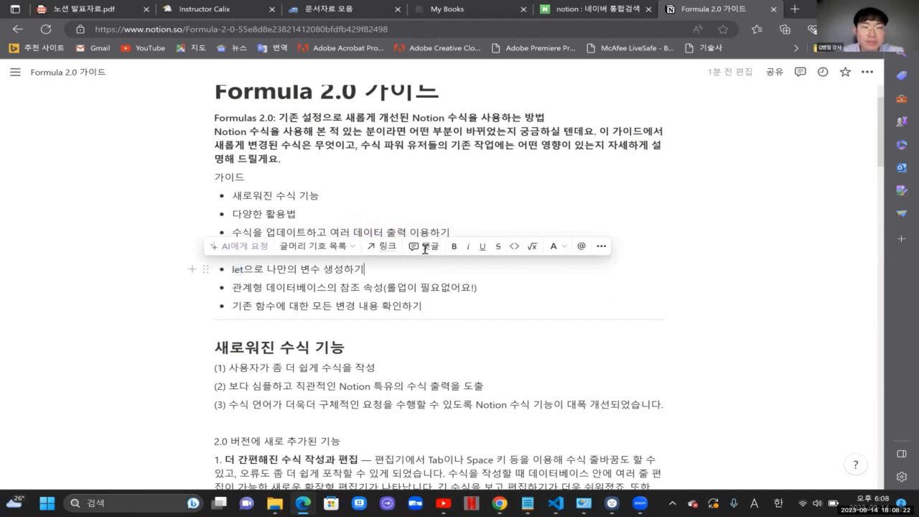
Step: Append "= 1" to the "속성에서 워크스페이스 정보 불러오기" bullet
left_click(425, 249)
type("=")
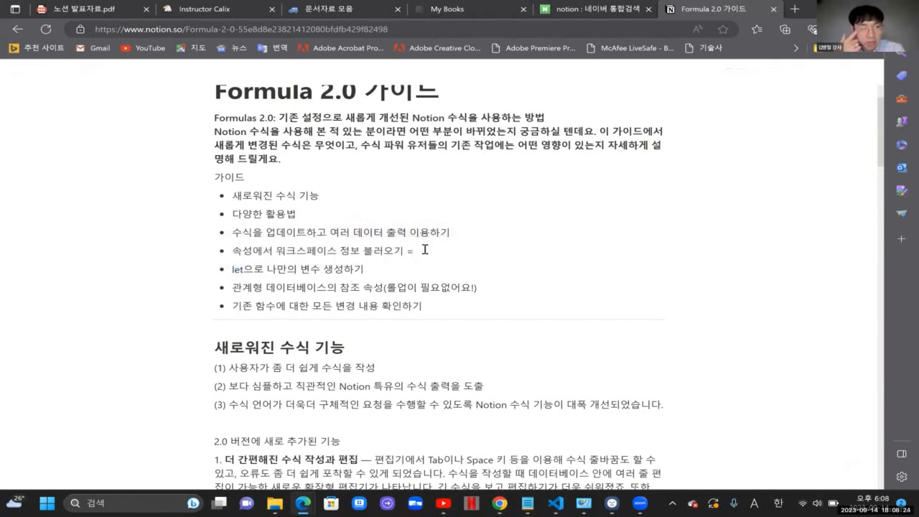
type(" 1")
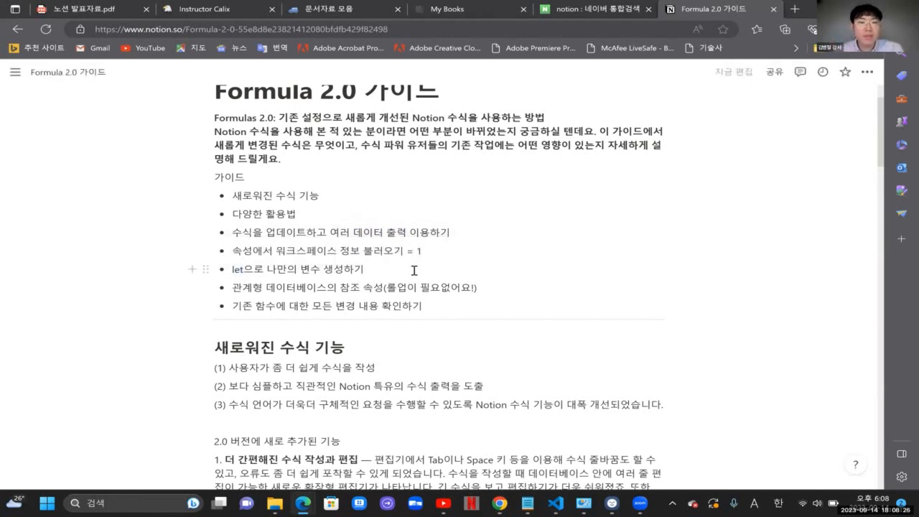
Step: Add "불러오기1" after the text of the "let으로 나만의 변수 생성하기" bullet
left_click(414, 270)
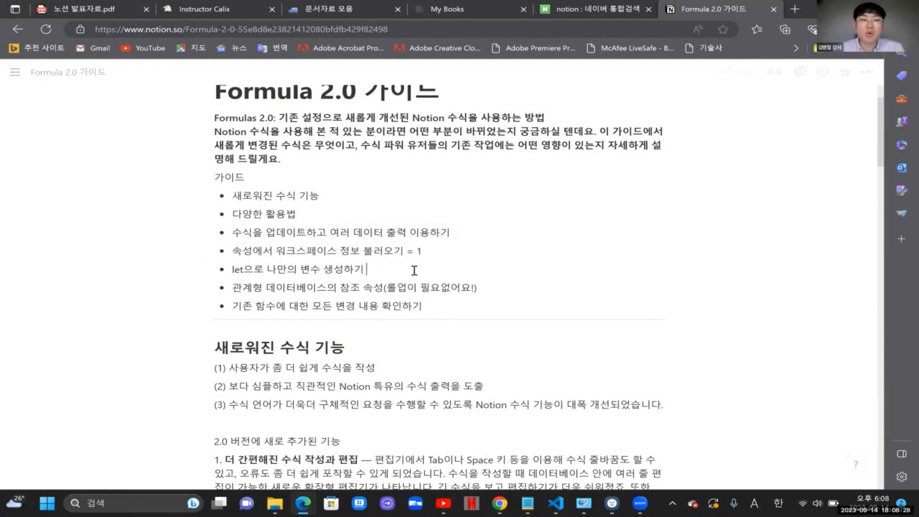
type("1")
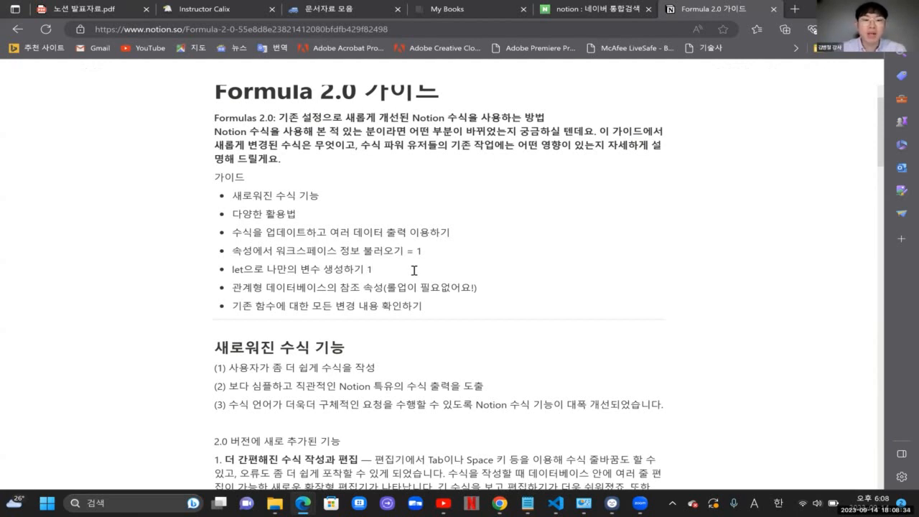
key("Left")
type("qnffj")
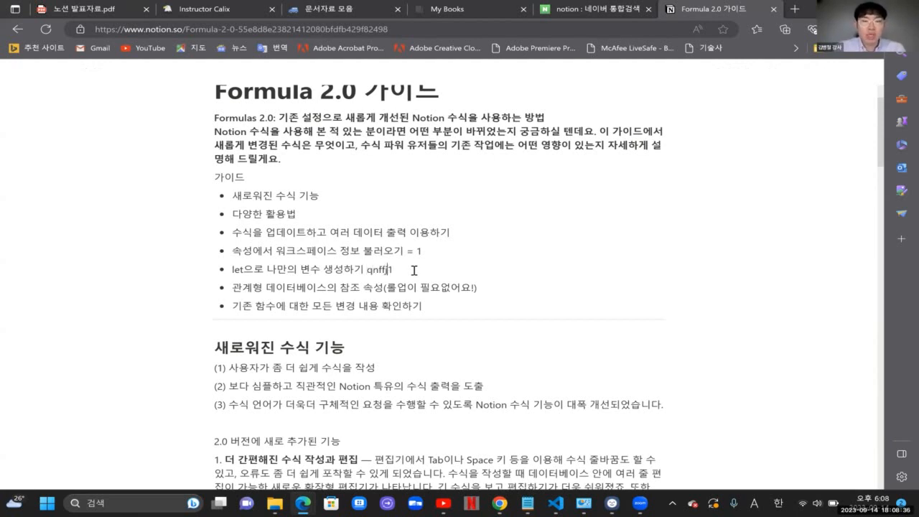
key("BackSpace")
key("BackSpace")
key("BackSpace")
key("BackSpace")
key("BackSpace")
key("Hangul")
type("불러오기")
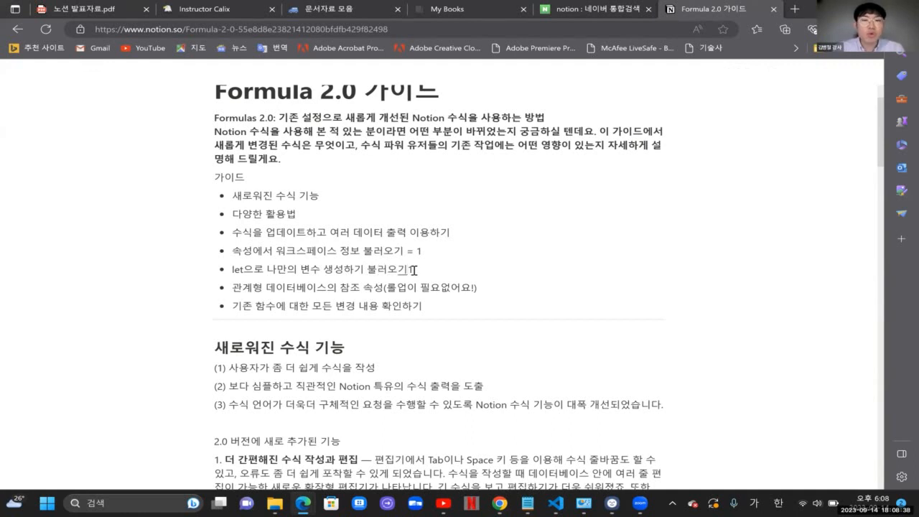
Step: Remove the added "불러오기1" from the "let으로 나만의 변수 생성하기" bullet
key("BackSpace")
key("BackSpace")
key("BackSpace")
key("BackSpace")
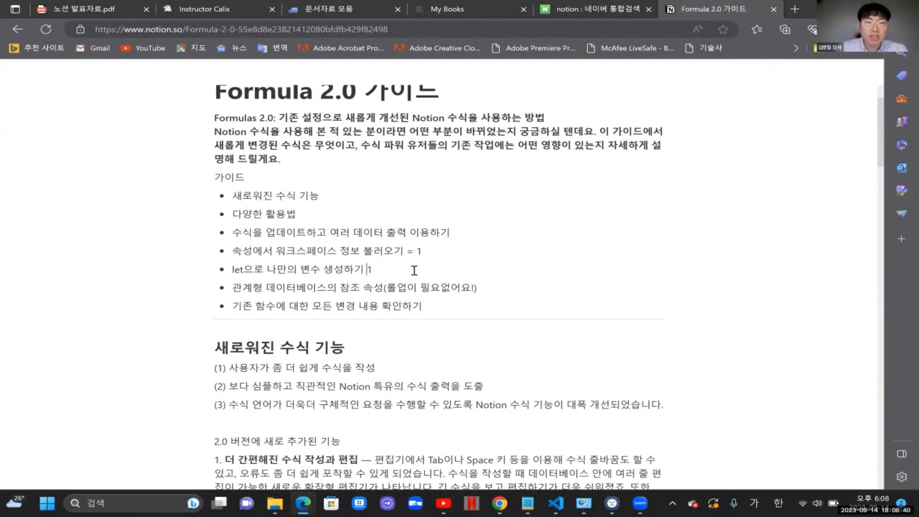
key("Delete")
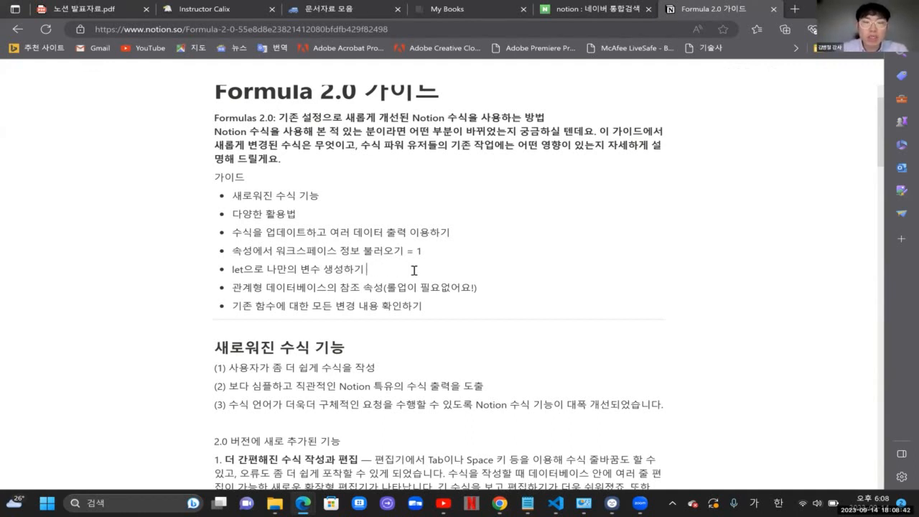
Step: Remove the added "= 1" from the "속성에서 워크스페이스 정보 불러오기" bullet
key("Up")
key("Right")
key("Right")
key("End")
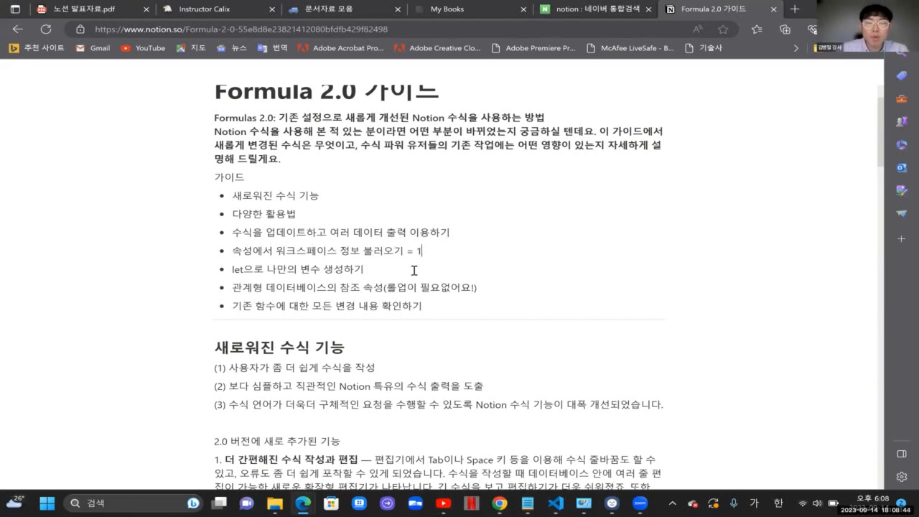
key("BackSpace")
key("BackSpace")
key("BackSpace")
key("BackSpace")
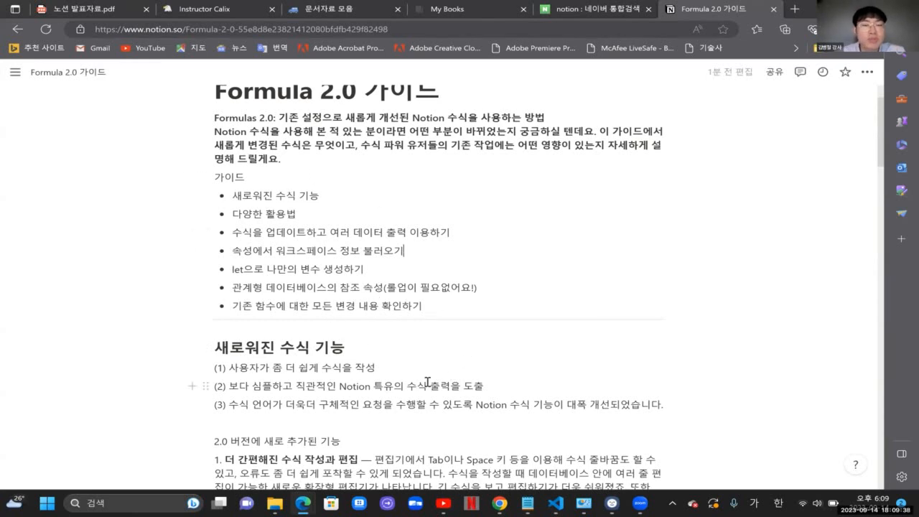
Step: Read the "새로워진 수식 기능" section, including the supported data output types, through to the "다양한 활용법" heading
scroll(427, 381, "down", 3)
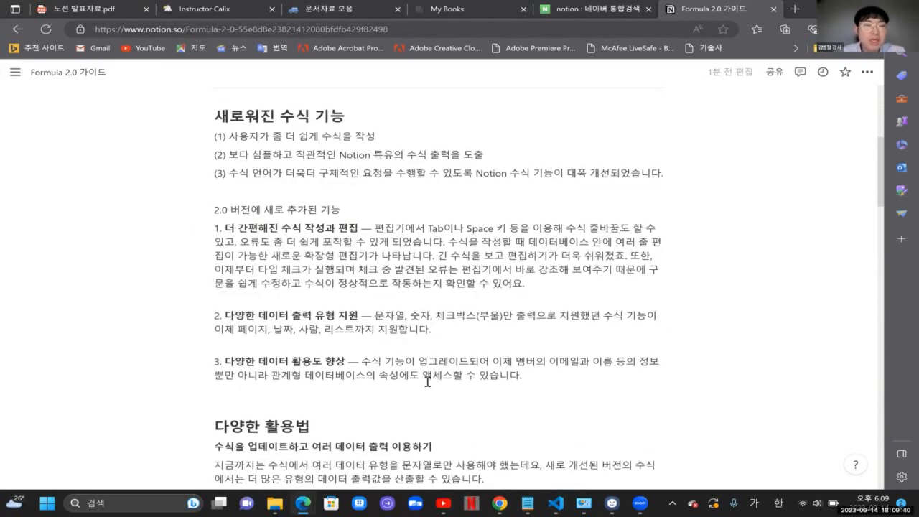
scroll(427, 381, "down", 1)
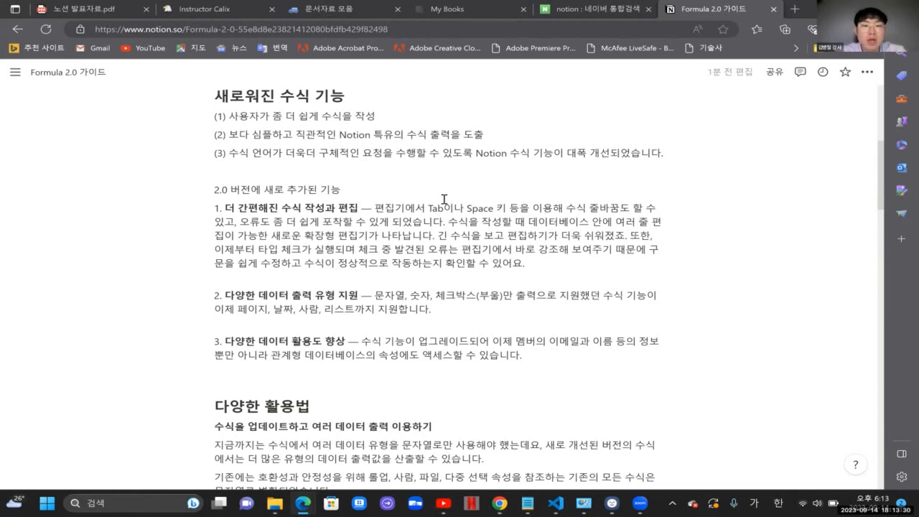
left_click_drag(355, 309, 327, 308)
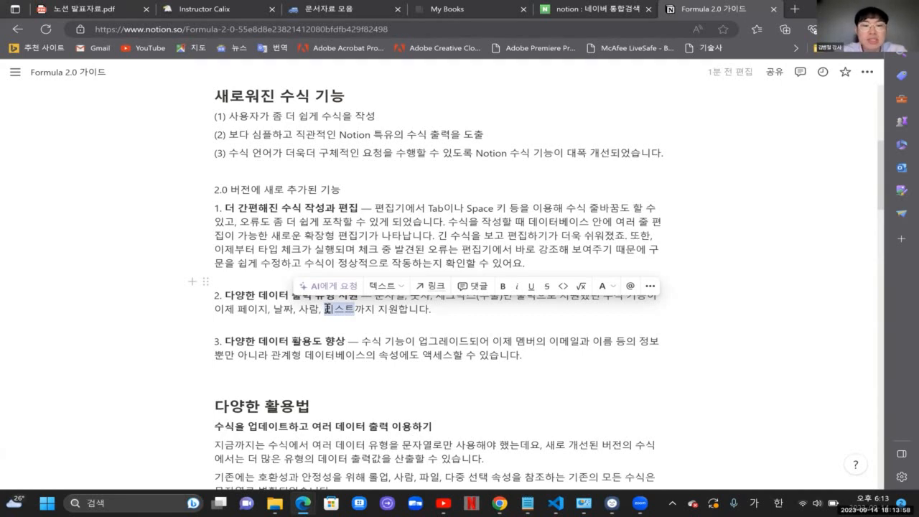
left_click(434, 318)
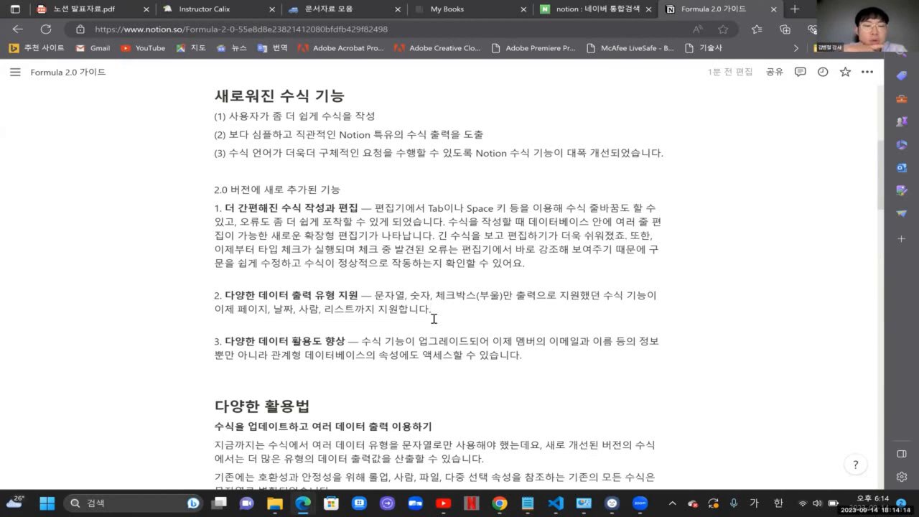
scroll(434, 318, "down", 4)
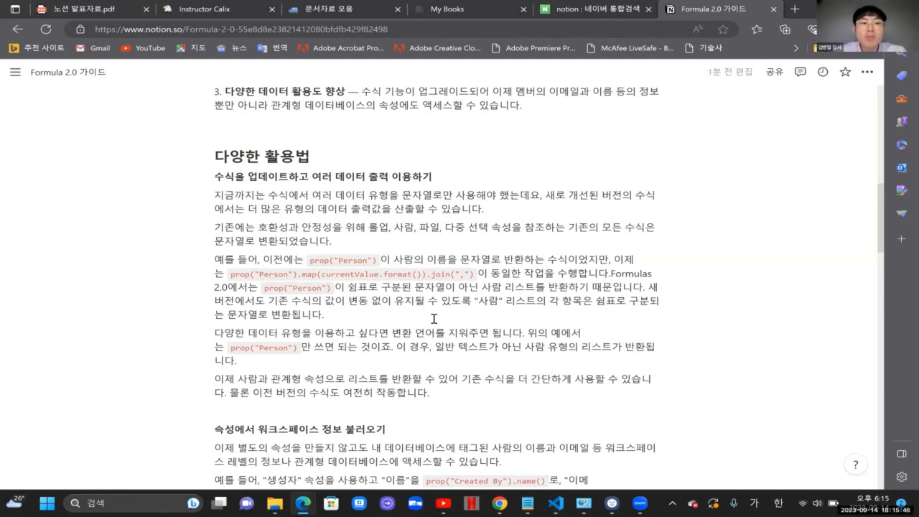
scroll(433, 318, "up", 1)
scroll(434, 319, "down", 1)
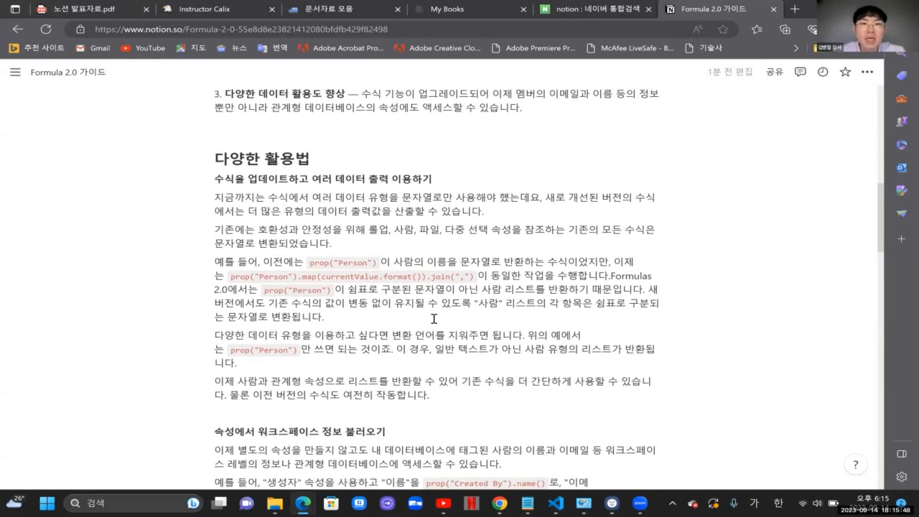
scroll(433, 318, "up", 1)
scroll(434, 319, "down", 1)
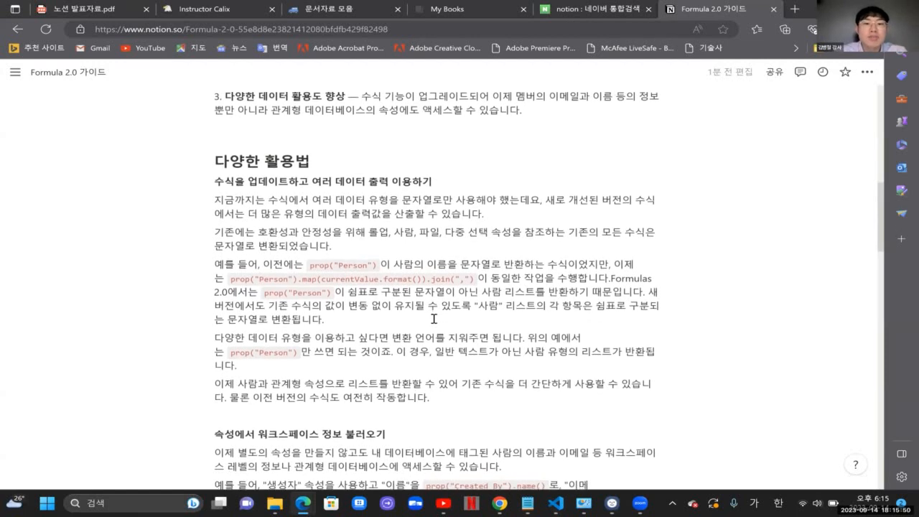
scroll(433, 318, "down", 2)
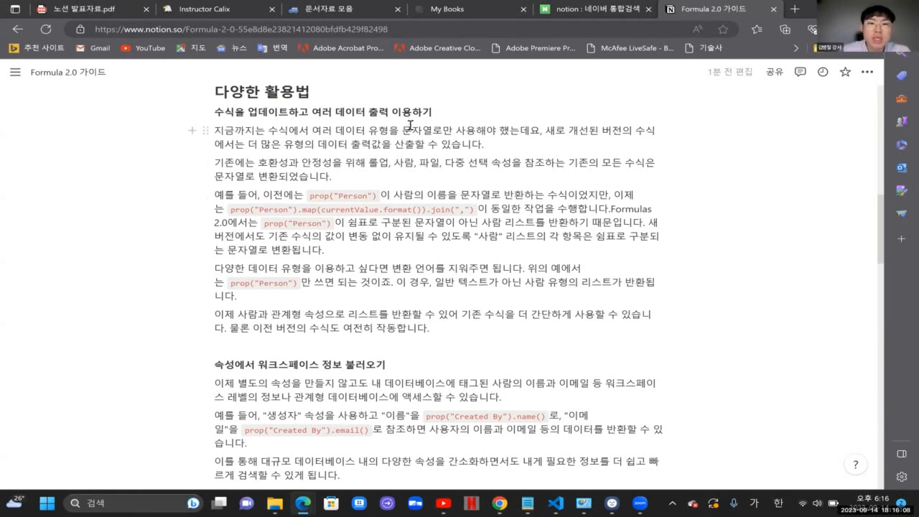
Step: Examine how the "수식을 업데이트하고 여러 데이터 출력 이용하기" section explains string and list outputs with its prop("Person") examples
left_click_drag(411, 130, 526, 127)
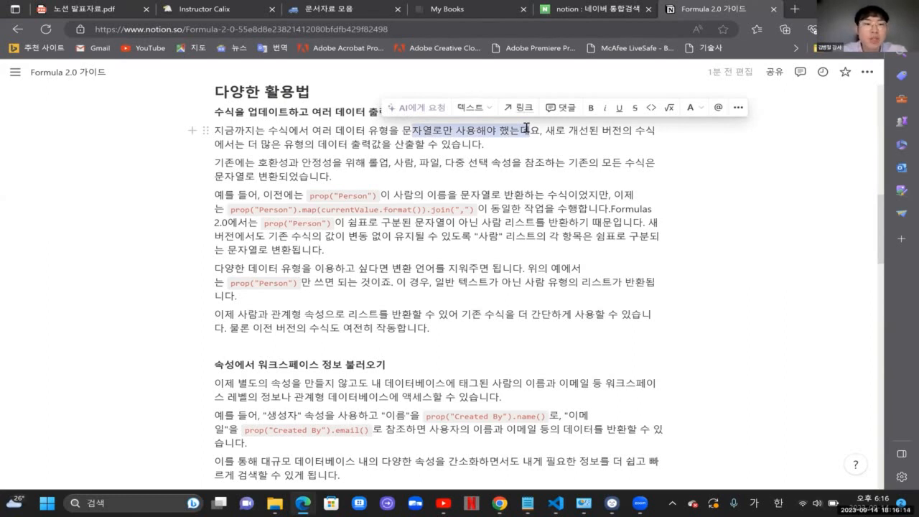
left_click_drag(328, 143, 443, 163)
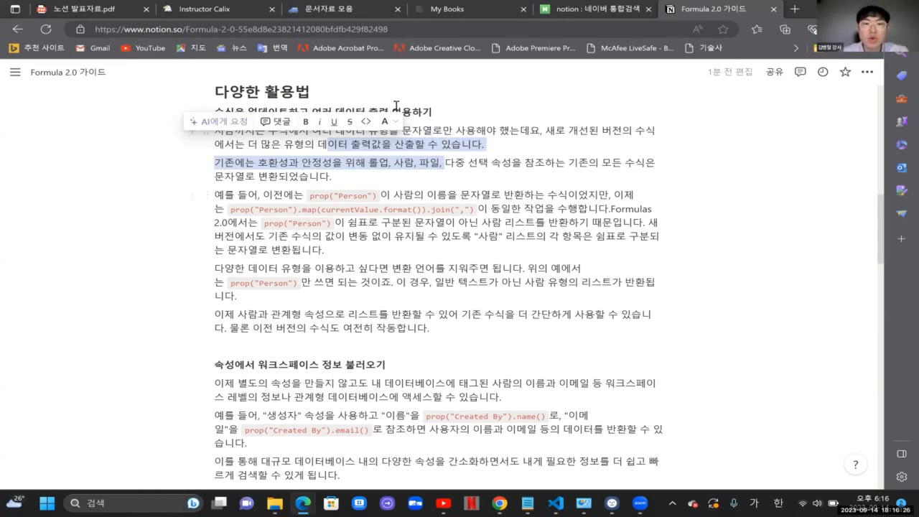
left_click(450, 139)
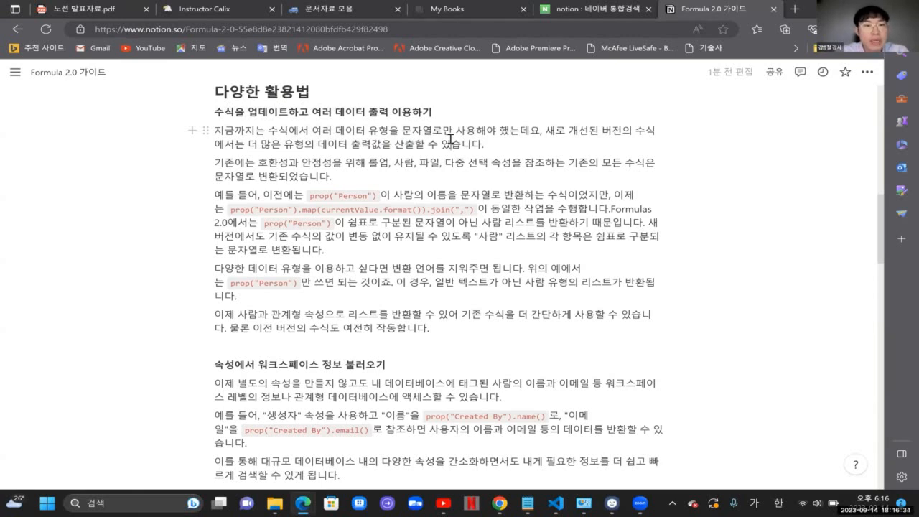
left_click(309, 194)
left_click_drag(331, 194, 379, 195)
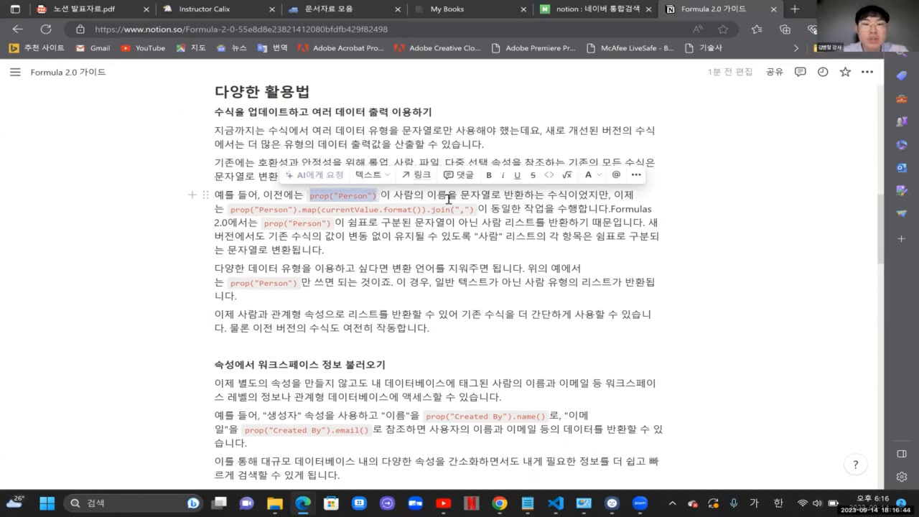
left_click_drag(446, 194, 543, 194)
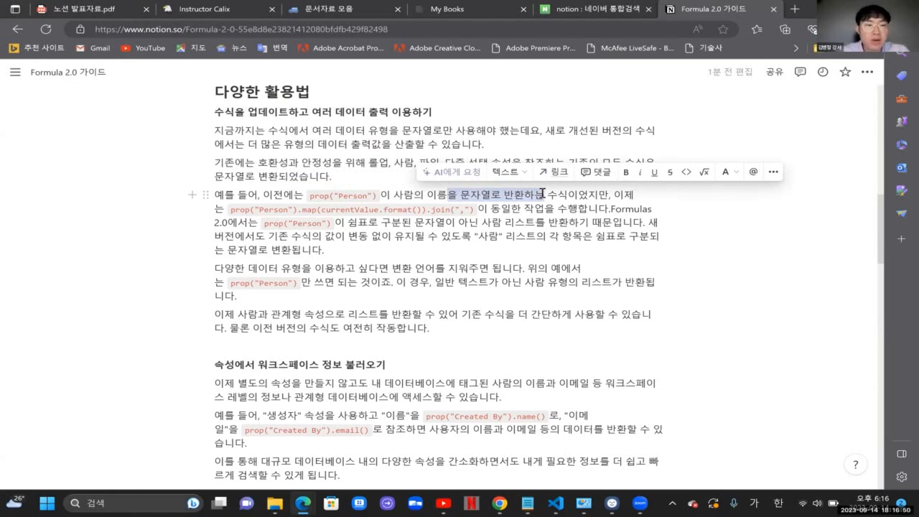
left_click_drag(304, 210, 381, 211)
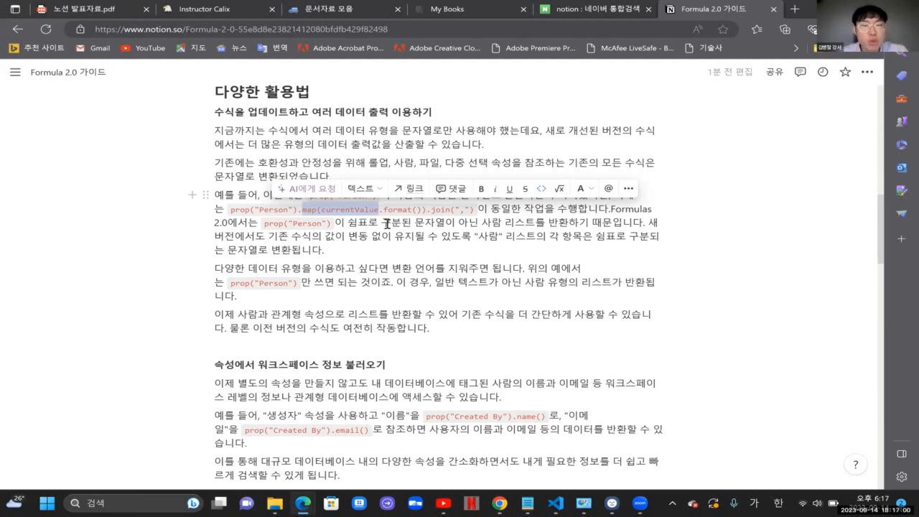
left_click_drag(390, 223, 611, 226)
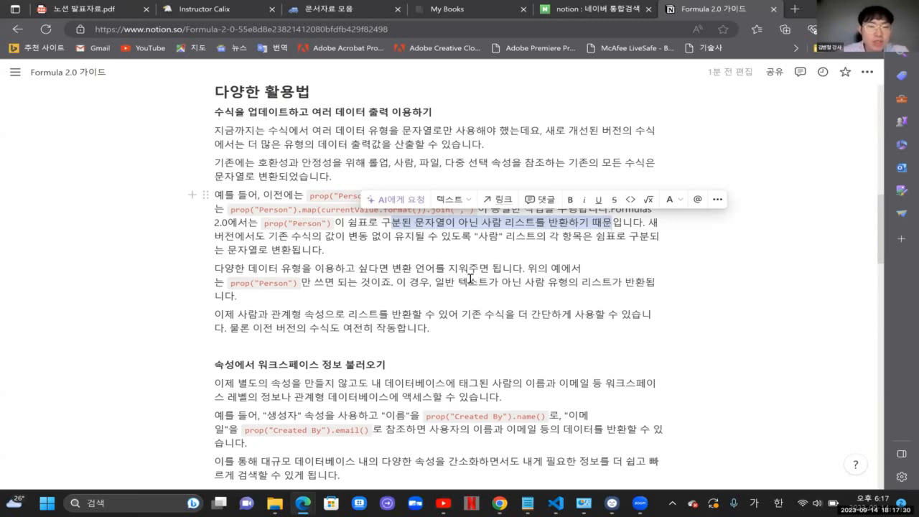
left_click_drag(309, 285, 246, 286)
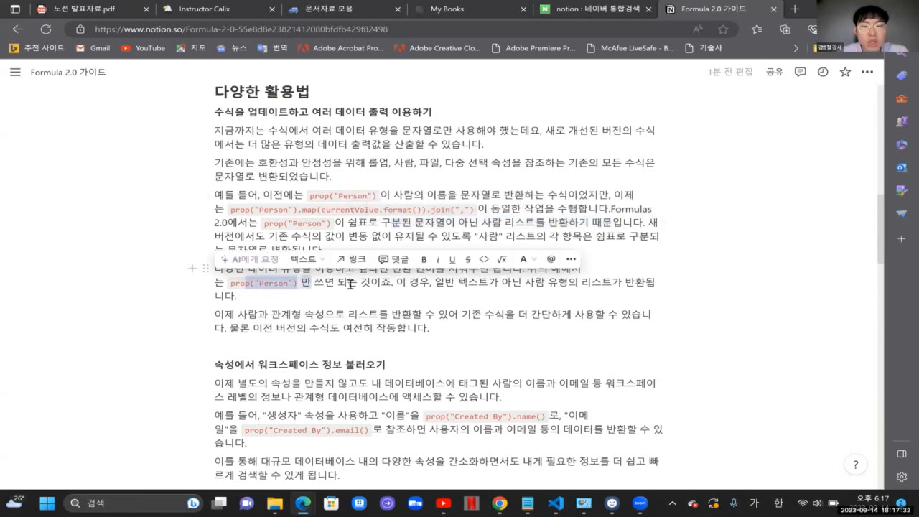
left_click_drag(338, 284, 517, 284)
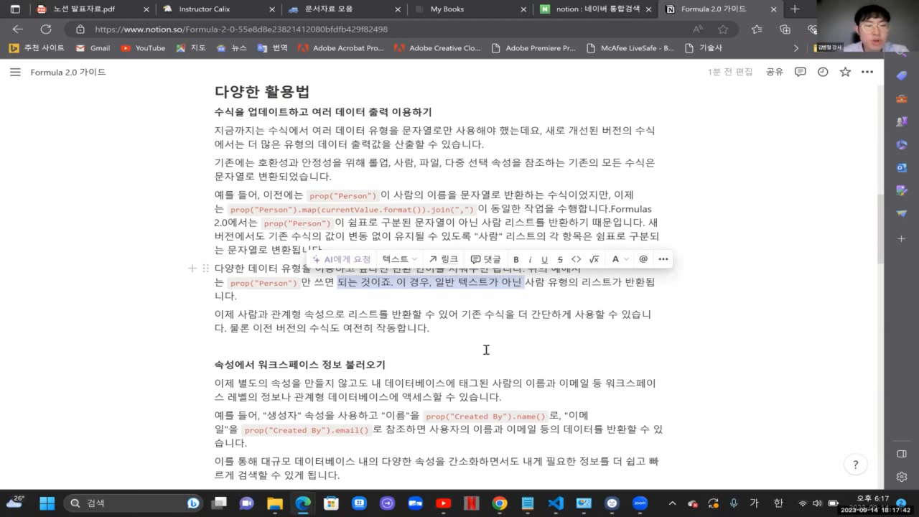
Step: Examine the "속성에서 워크스페이스 정보 불러오기" section, focusing on the prop("Created By").name() and prop("Created By").email() examples
scroll(488, 354, "down", 4)
scroll(473, 343, "up", 1)
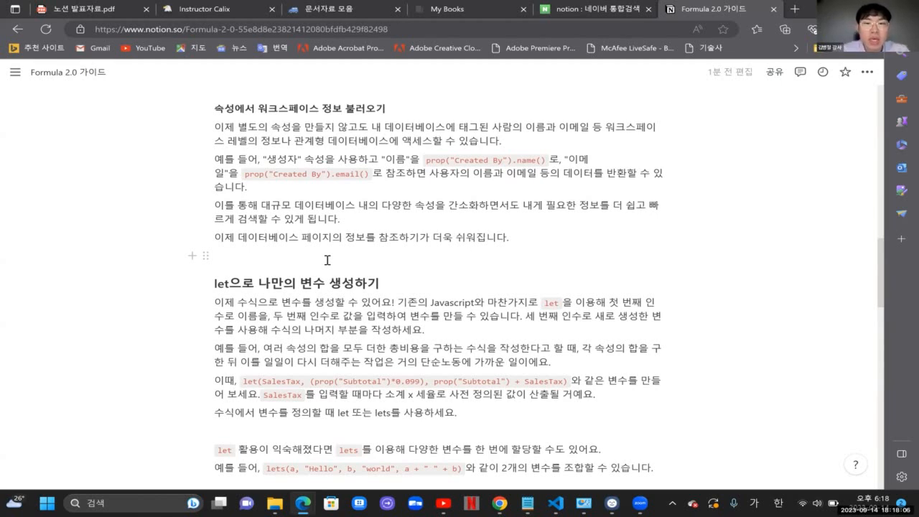
left_click_drag(426, 160, 551, 162)
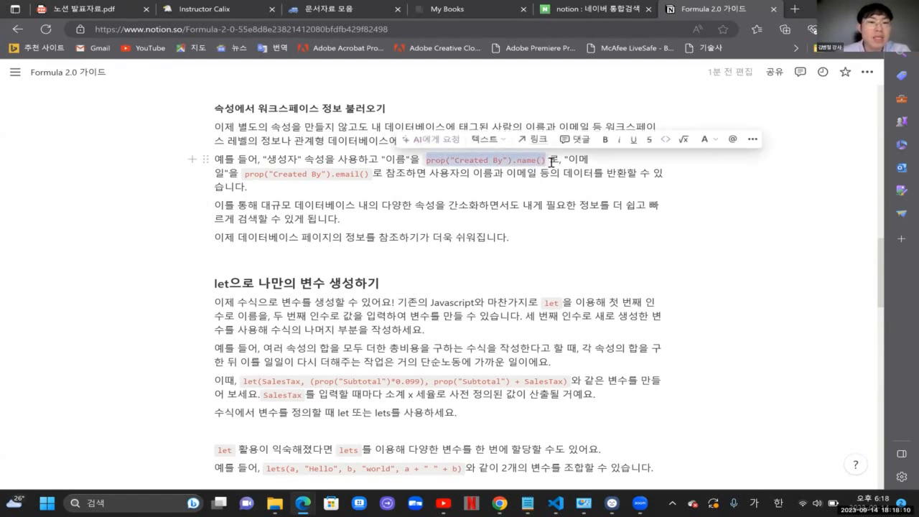
left_click_drag(371, 175, 242, 173)
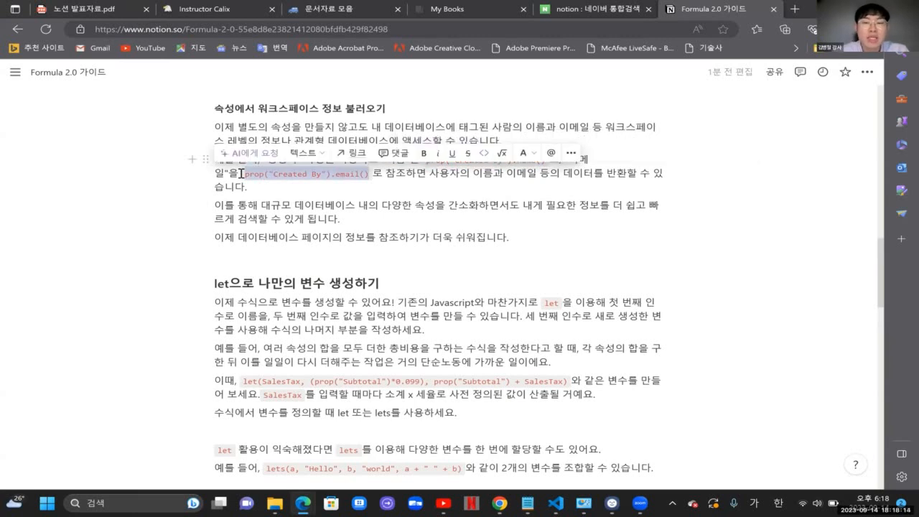
left_click(305, 189)
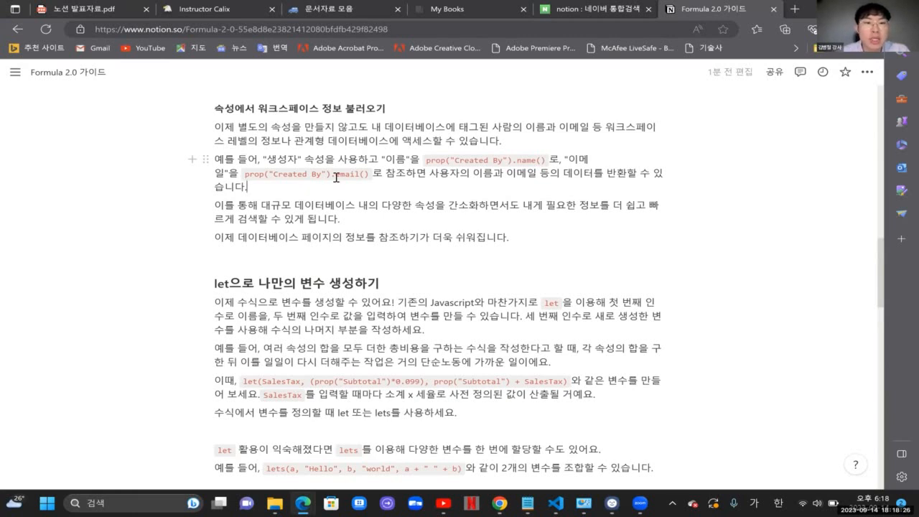
left_click_drag(330, 175, 371, 175)
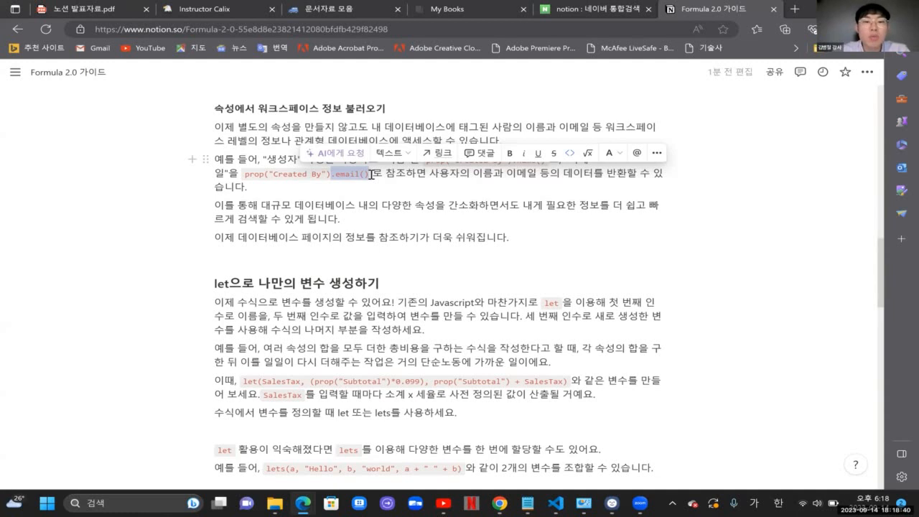
left_click(338, 175)
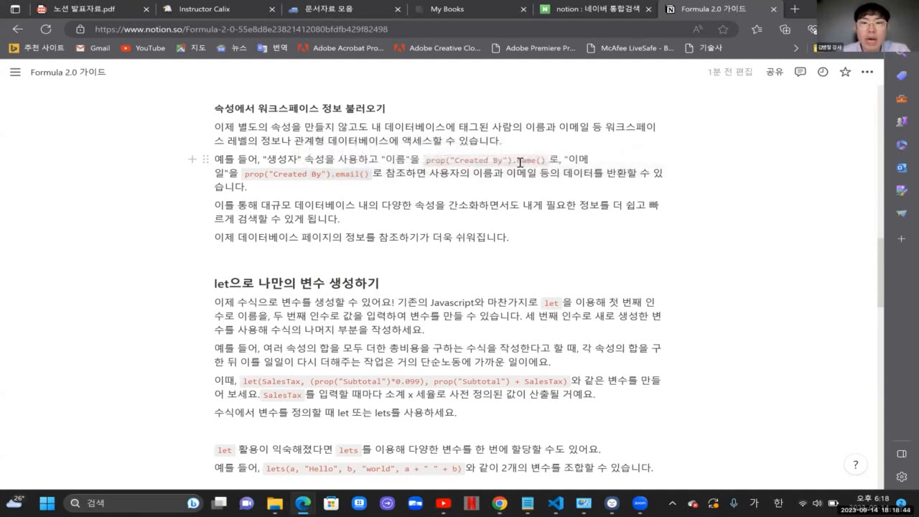
left_click_drag(517, 160, 430, 157)
left_click(506, 157)
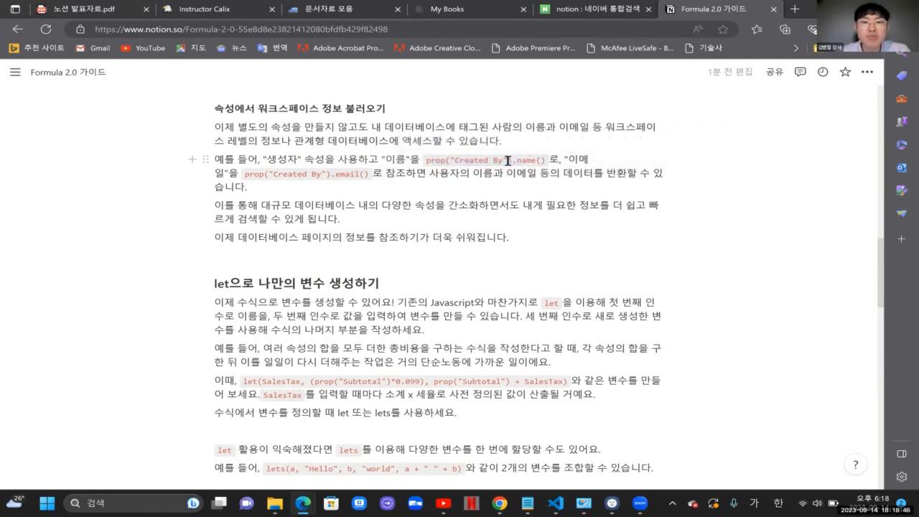
left_click_drag(507, 156, 548, 157)
left_click_drag(335, 173, 247, 174)
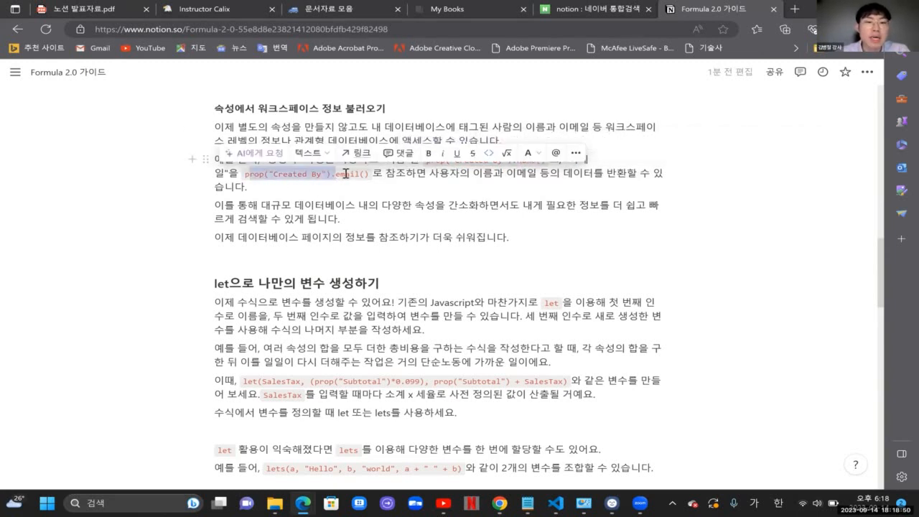
left_click_drag(345, 174, 384, 175)
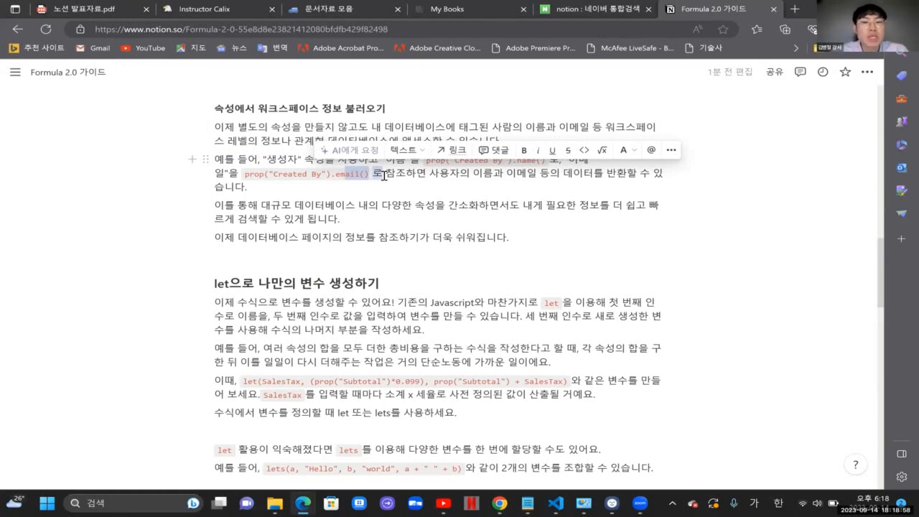
Step: Examine how the "let으로 나만의 변수 생성하기" section defines a variable with let, including its SalesTax formula example
scroll(384, 175, "down", 3)
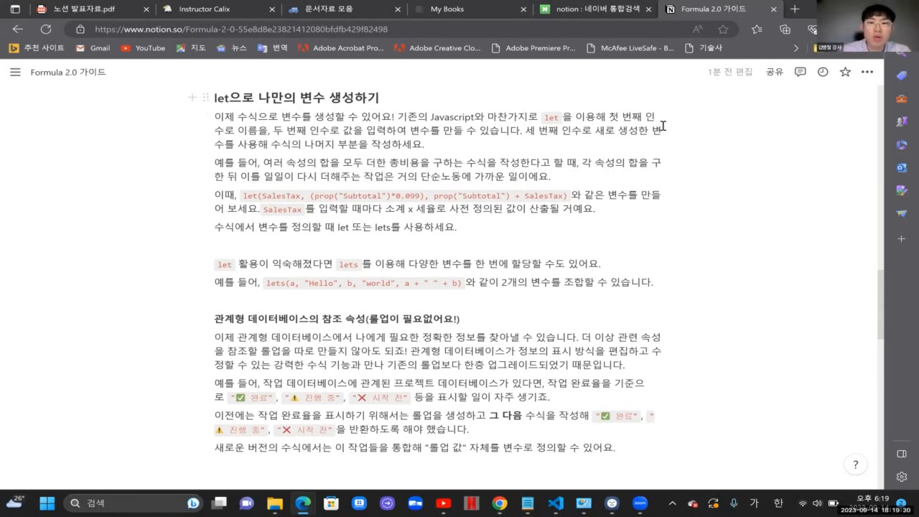
left_click_drag(215, 144, 420, 144)
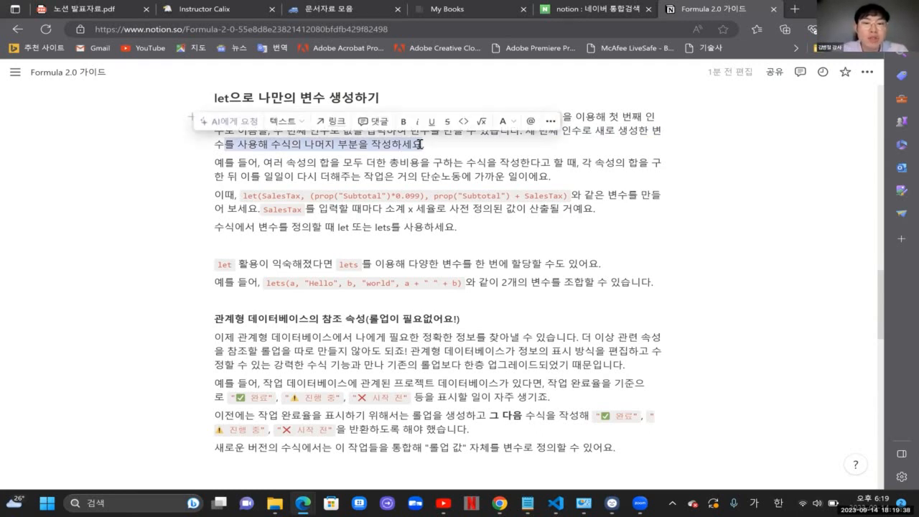
left_click(323, 165)
left_click_drag(323, 166, 362, 167)
left_click_drag(319, 195, 557, 194)
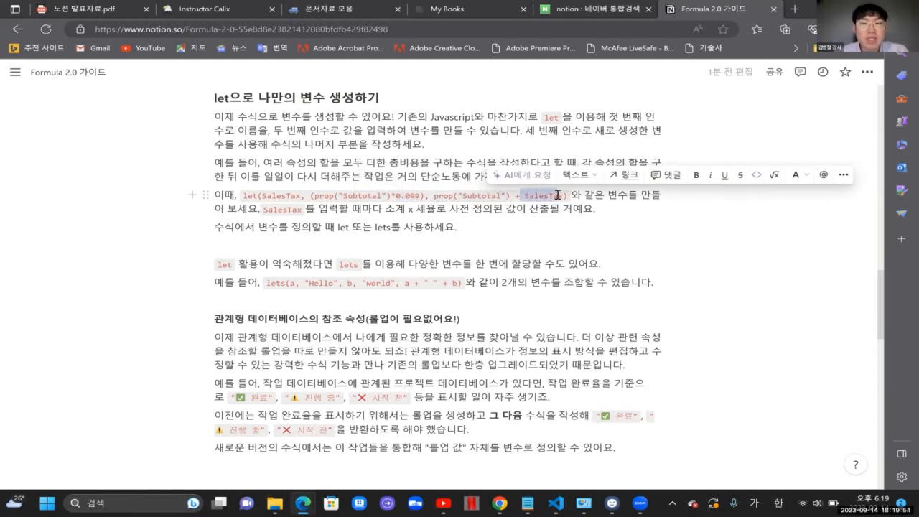
left_click(557, 195)
left_click_drag(301, 196, 247, 194)
left_click(430, 209)
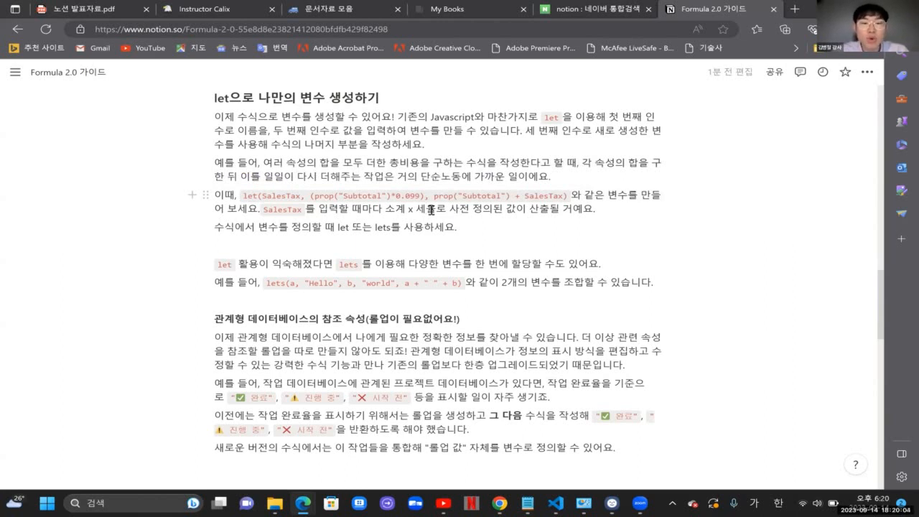
left_click_drag(385, 209, 435, 212)
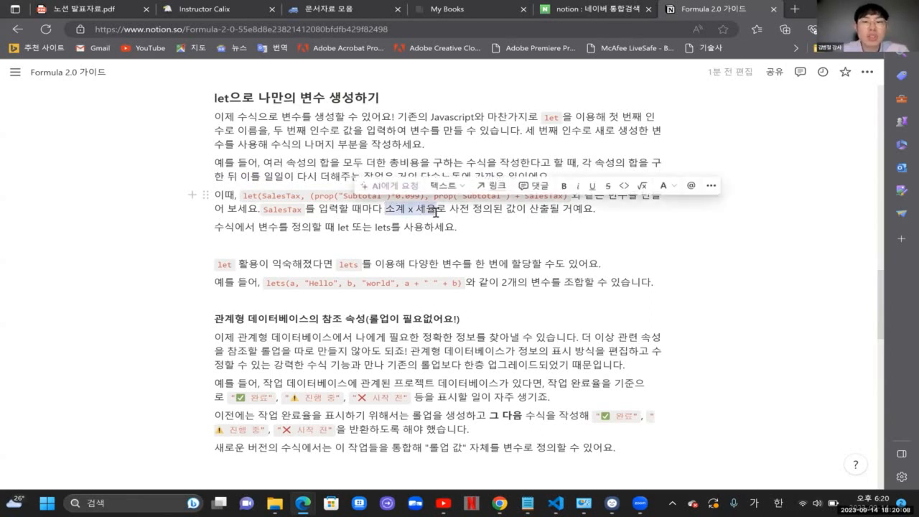
left_click(435, 213)
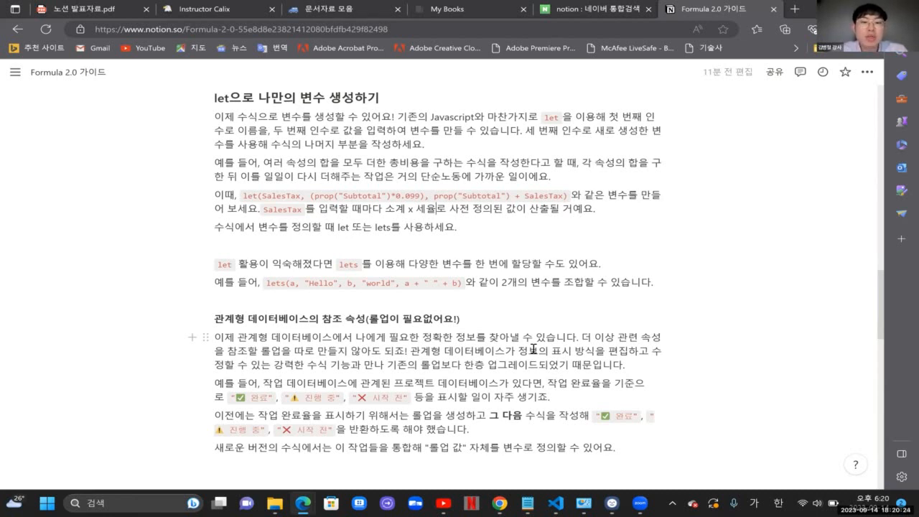
Step: Read the explanation of assigning several variables at once with lets, including the "Hello" and "world" example
left_click(542, 269)
left_click_drag(435, 257, 352, 264)
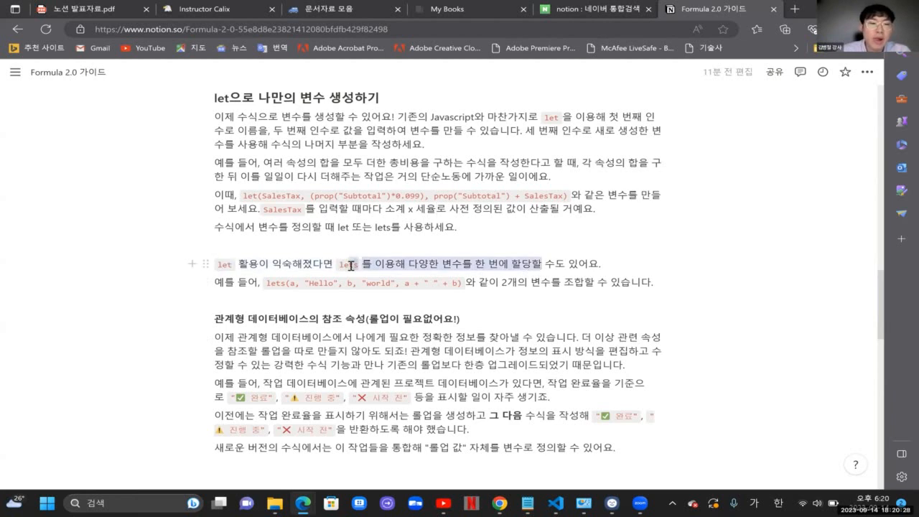
left_click(290, 284)
left_click_drag(307, 285, 505, 285)
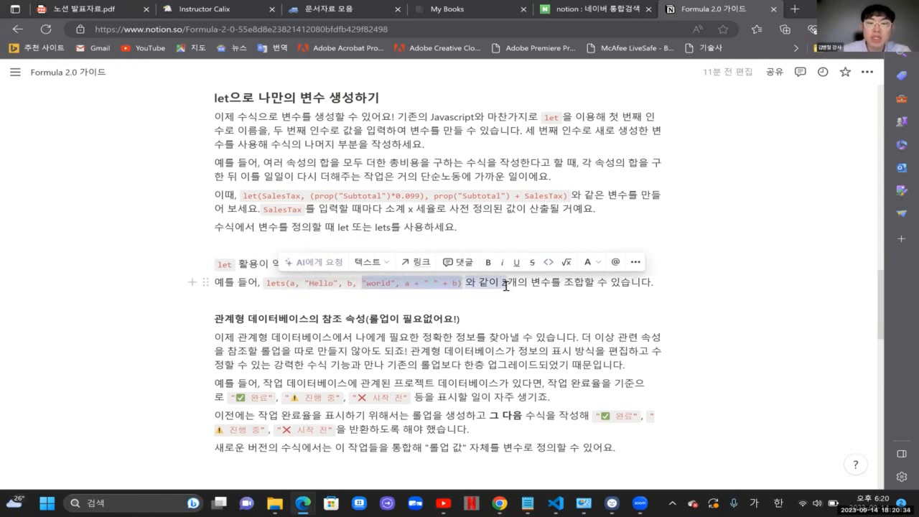
left_click(506, 285)
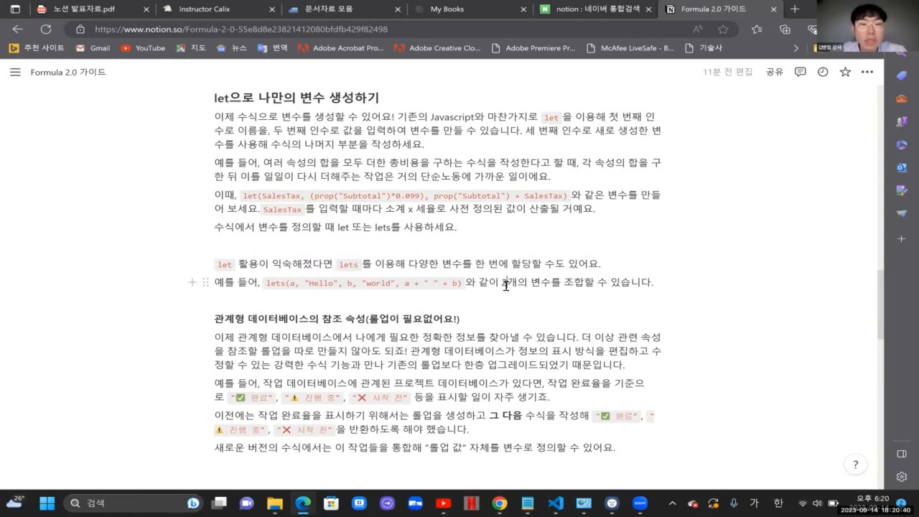
Step: Read the "관계형 데이터베이스의 참조 속성(롤업이 필요없어요!)" section, covering the completion-rate example and defining the rollup value as a variable
scroll(506, 285, "down", 1)
scroll(506, 285, "down", 3)
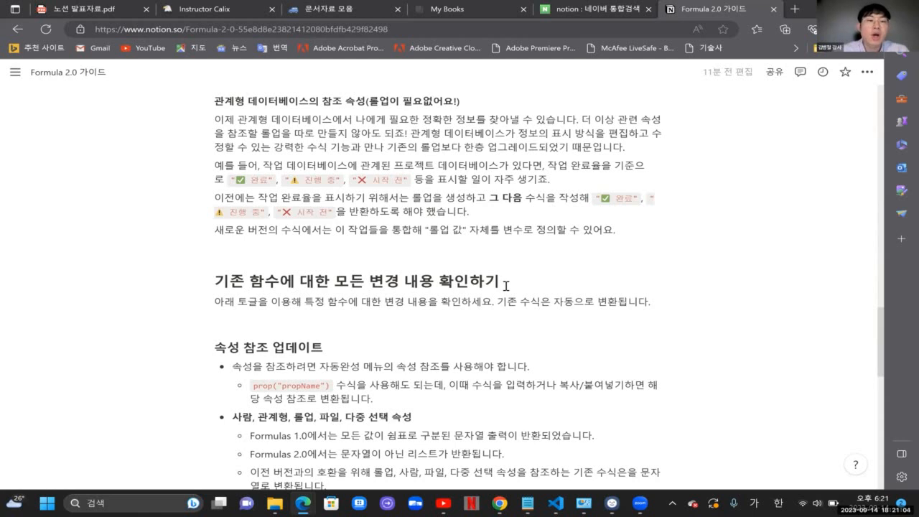
left_click_drag(548, 166, 625, 168)
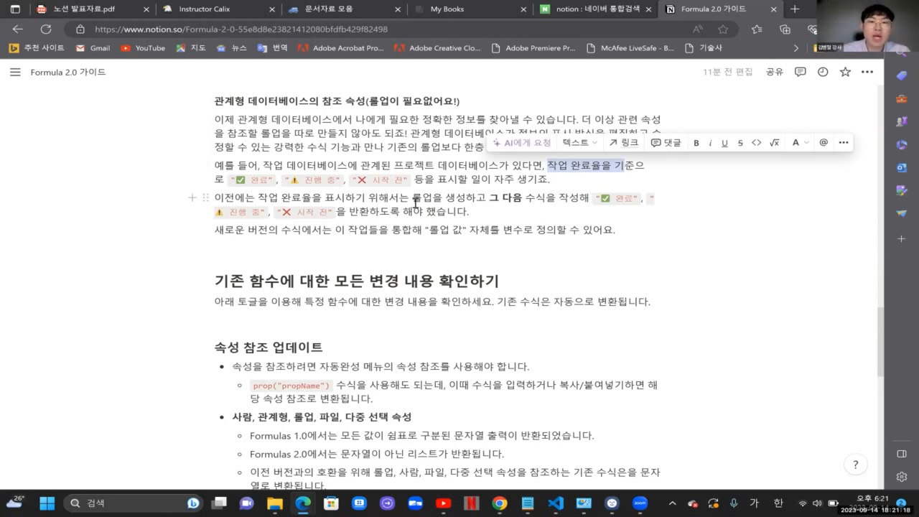
left_click_drag(412, 198, 629, 199)
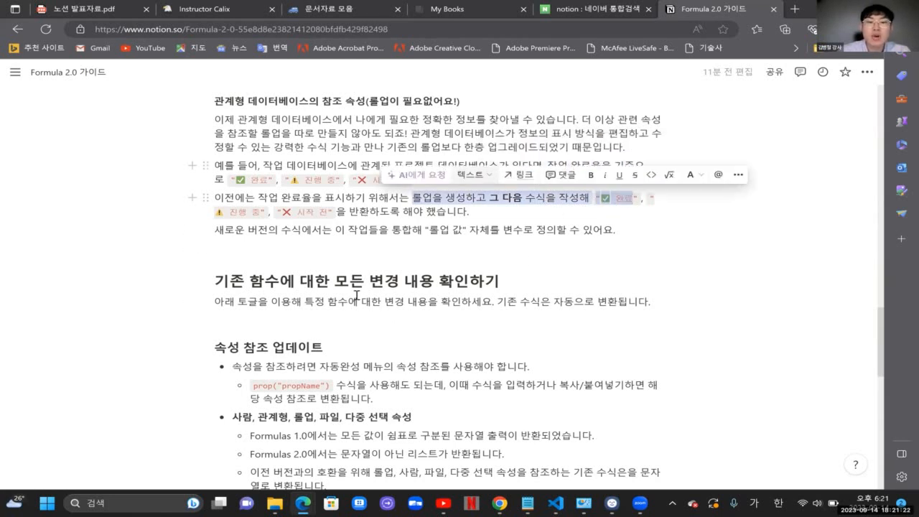
left_click_drag(303, 237, 494, 227)
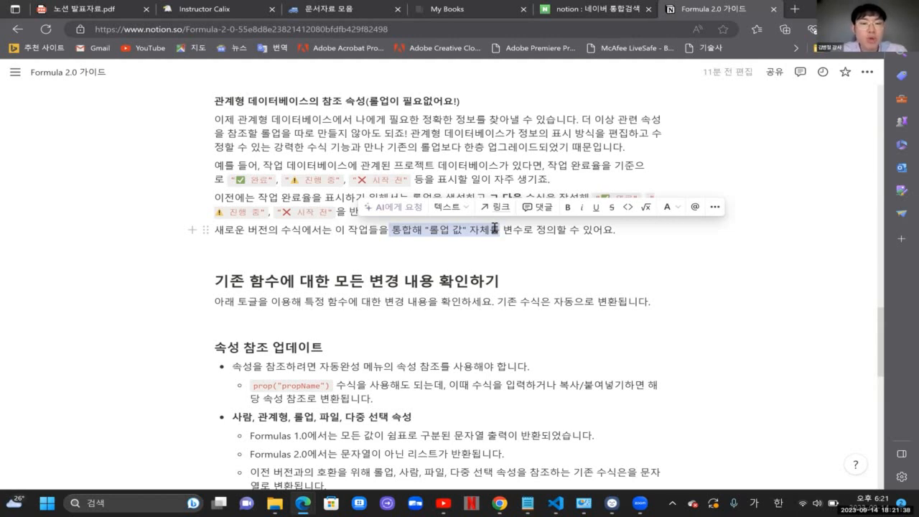
Step: Examine the property reference rules under "속성 참조 업데이트", including the use of prop("propName")
scroll(496, 297, "down", 4)
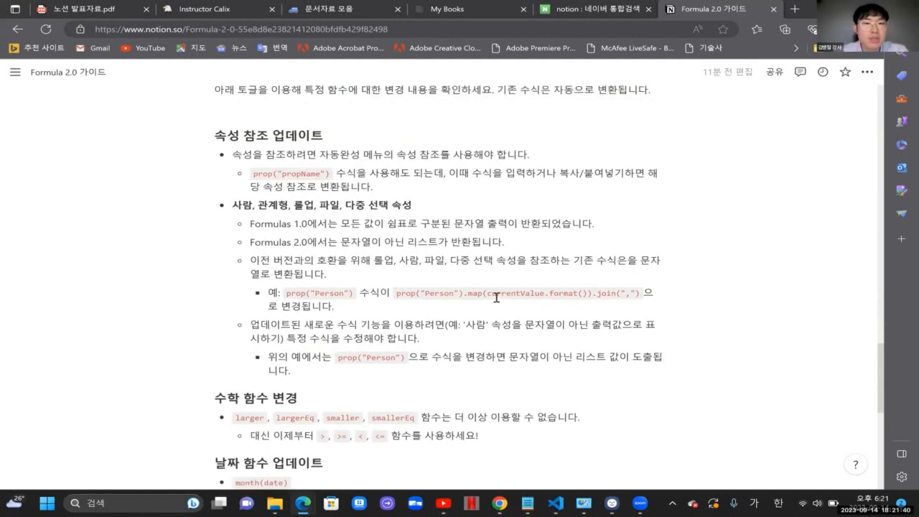
scroll(496, 297, "up", 1)
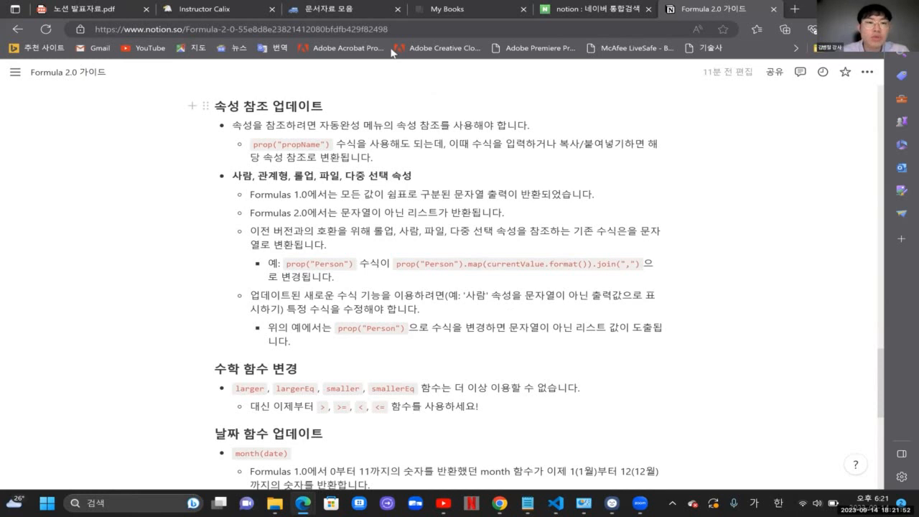
left_click_drag(265, 130, 494, 142)
left_click(423, 215)
scroll(402, 165, "down", 1)
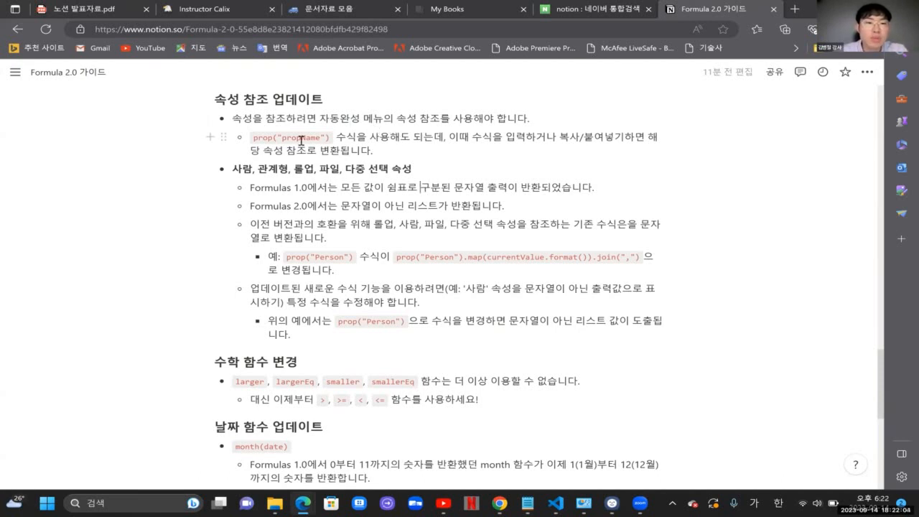
left_click_drag(320, 139, 281, 139)
left_click(348, 141)
left_click_drag(341, 139, 424, 270)
scroll(424, 270, "down", 2)
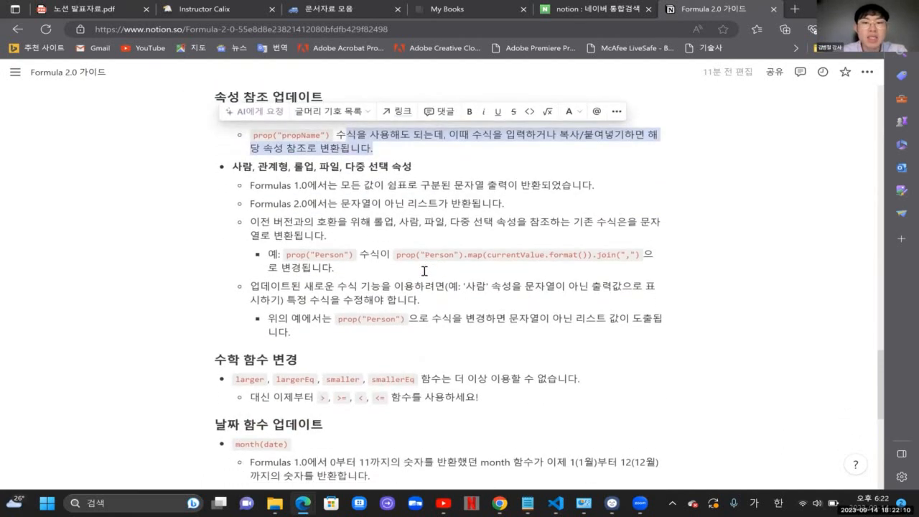
left_click(553, 155)
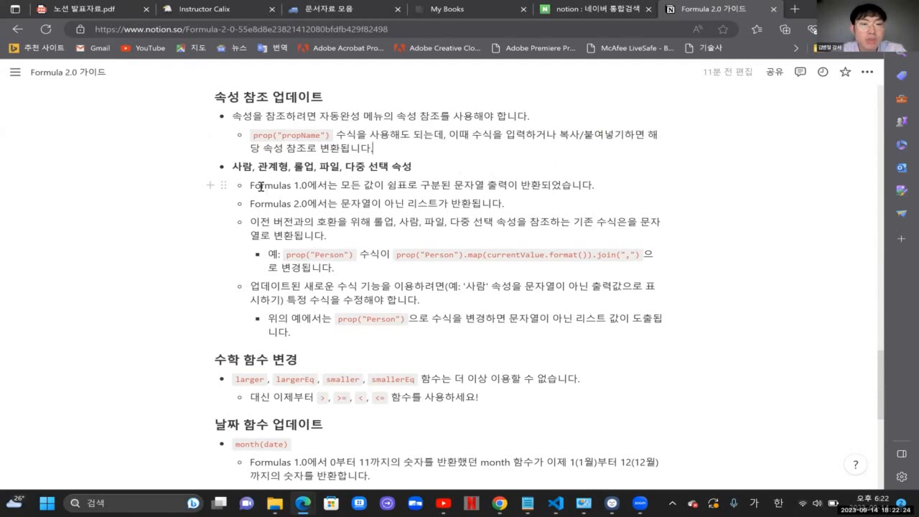
Step: Read how person, relation, rollup, file and multi-select properties return values in Formulas 1.0 and 2.0, including the prop("Person") conversion example
left_click_drag(260, 186, 555, 184)
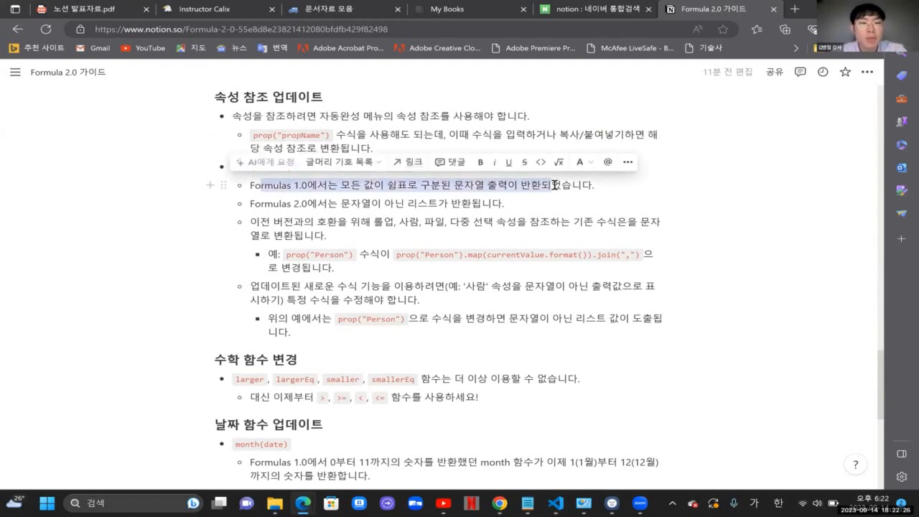
left_click(555, 185)
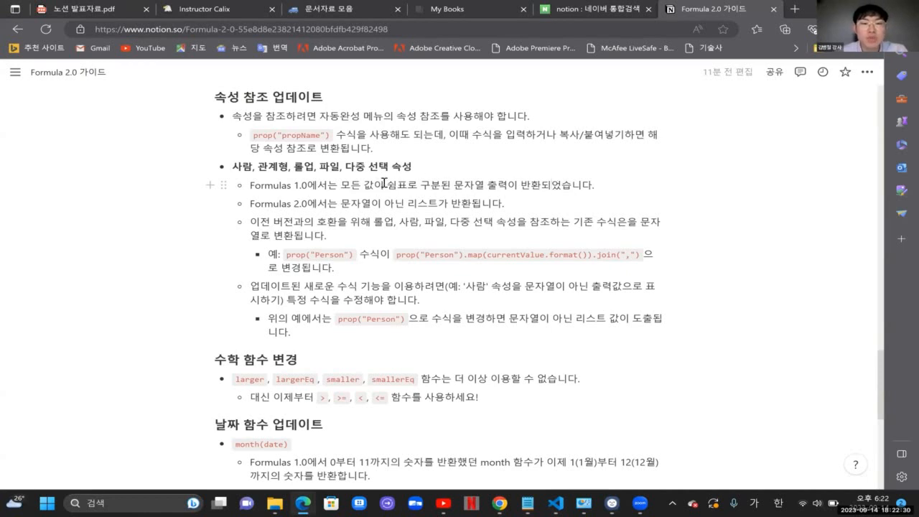
left_click_drag(396, 184, 505, 189)
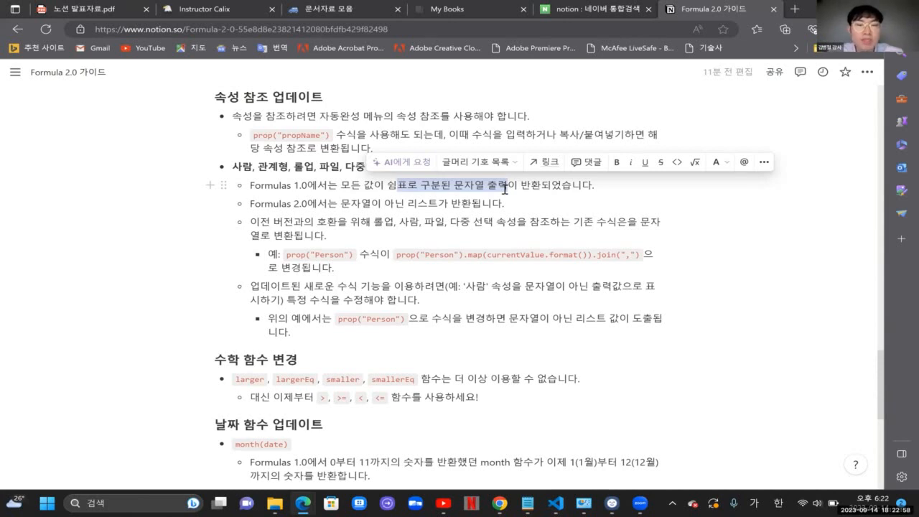
left_click_drag(408, 222, 595, 221)
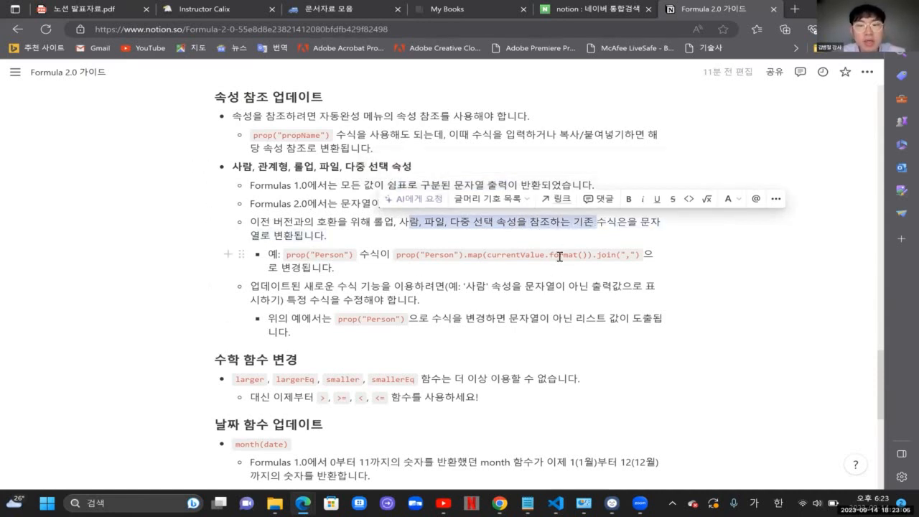
left_click_drag(559, 256, 310, 257)
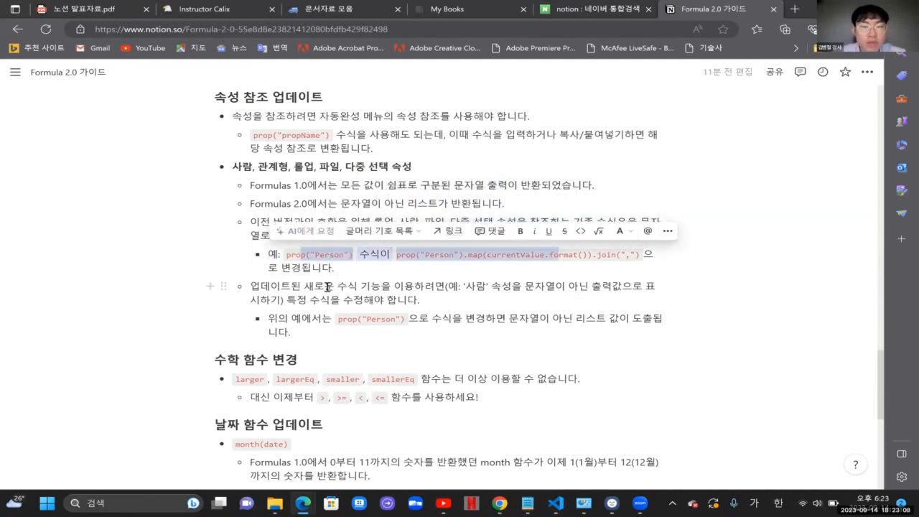
Step: Examine the guidance on modifying existing formulas to output the '사람' property as a list value using prop("Person")
scroll(326, 287, "down", 2)
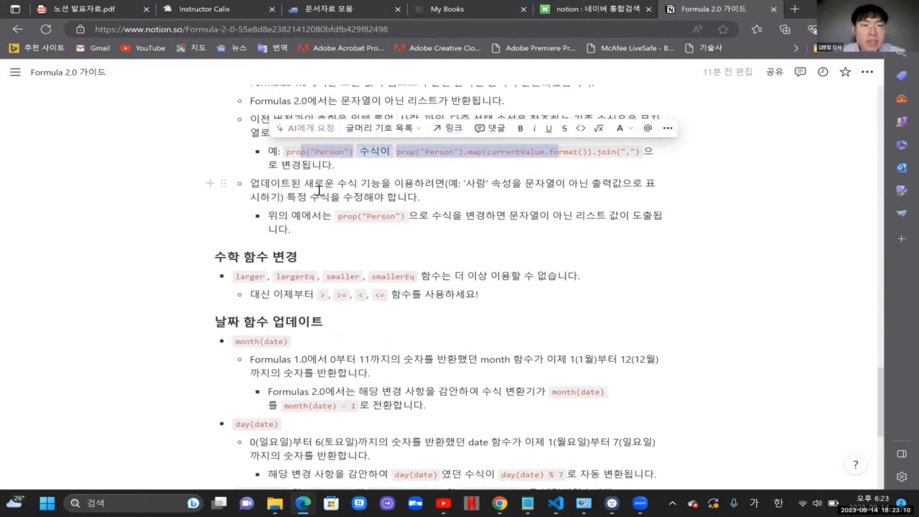
left_click_drag(320, 192, 414, 179)
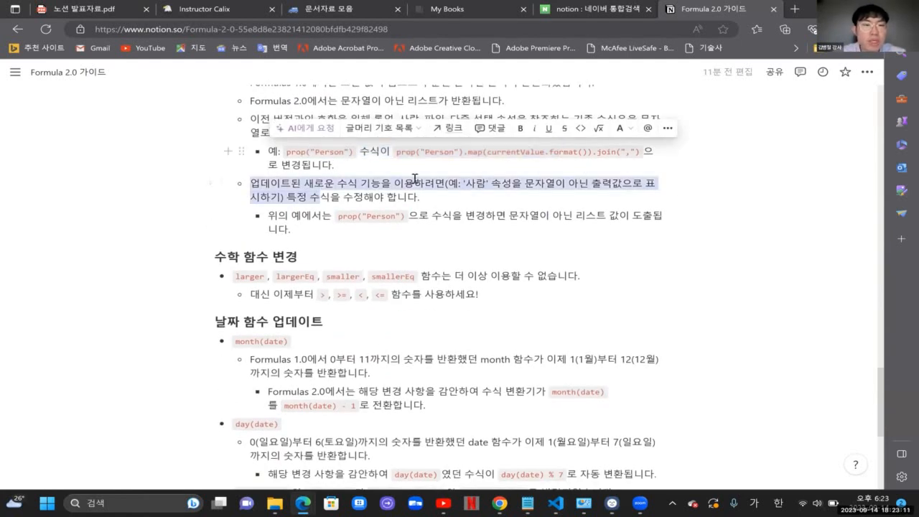
left_click(482, 195)
double_click(475, 183)
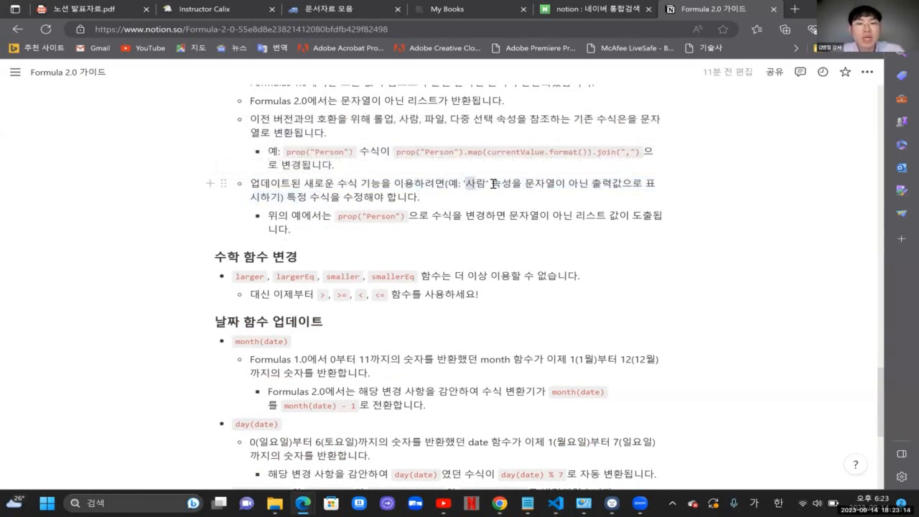
left_click_drag(566, 186, 611, 185)
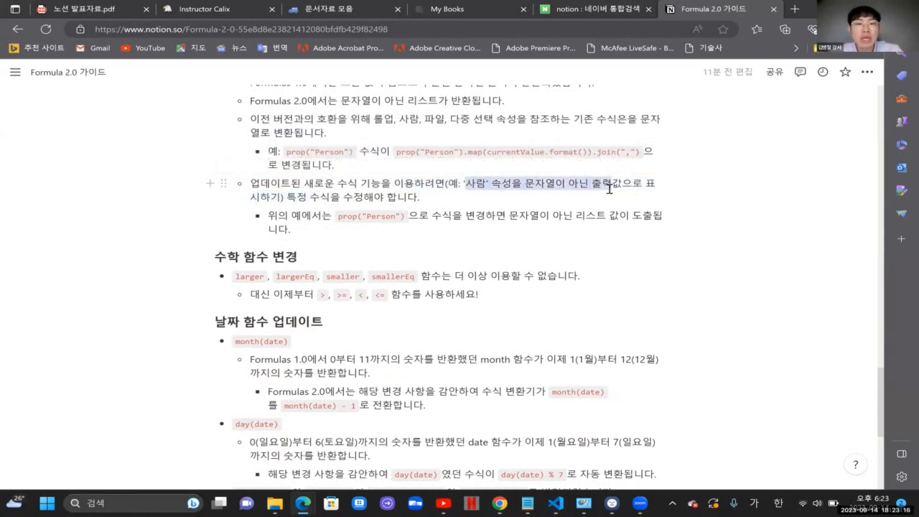
left_click(278, 199)
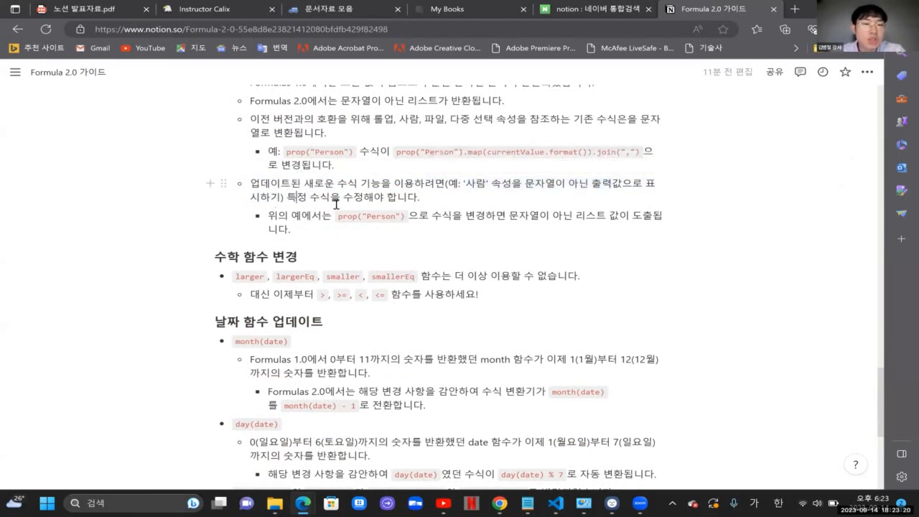
left_click_drag(296, 199, 394, 203)
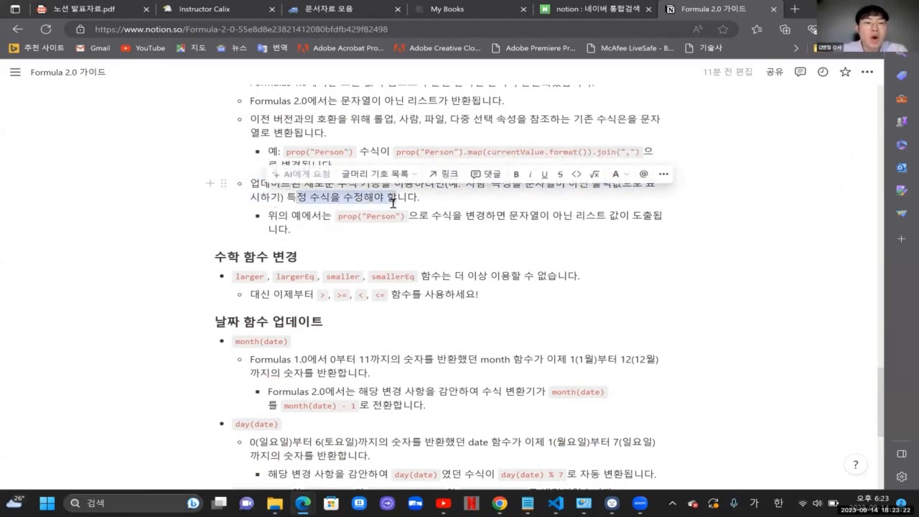
left_click(393, 204)
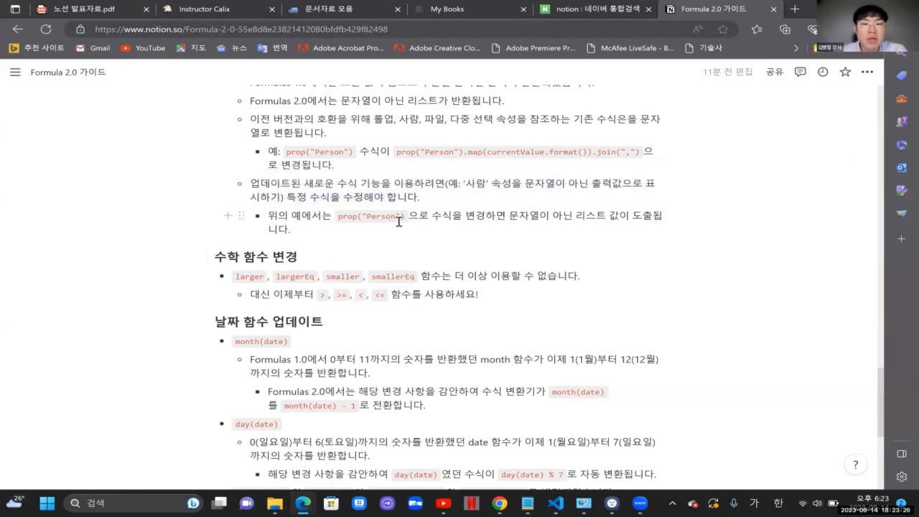
left_click_drag(405, 216, 340, 219)
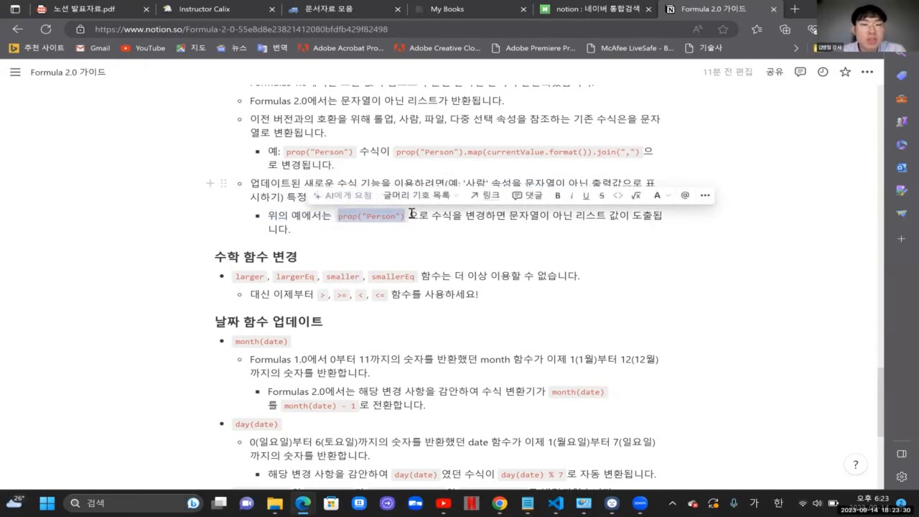
left_click_drag(495, 217, 541, 217)
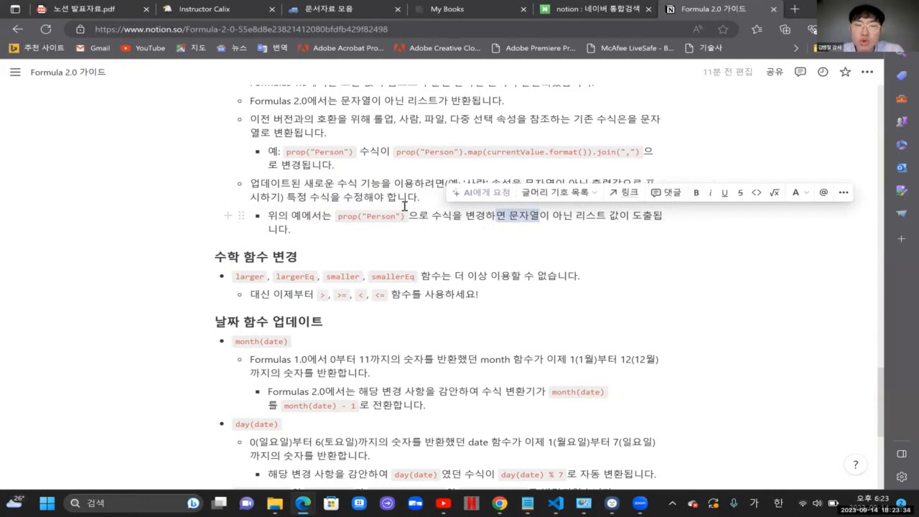
Step: Read the "수학 함수 변경" section on replacing larger, largerEq, smaller and smallerEq with comparison operators
scroll(442, 248, "down", 3)
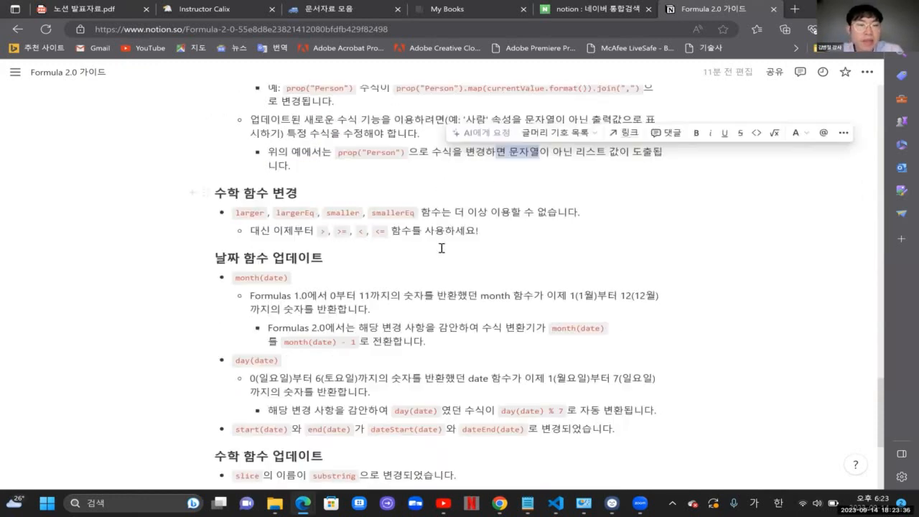
scroll(442, 247, "up", 2)
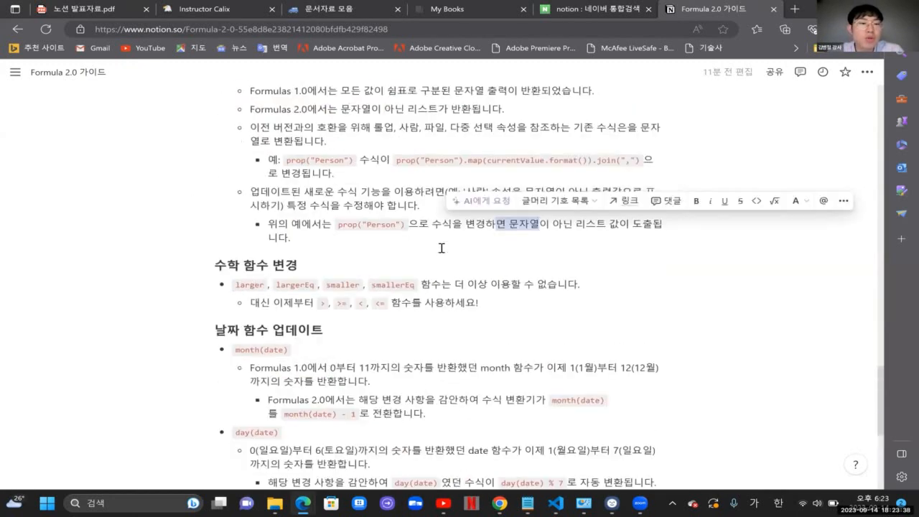
scroll(441, 248, "down", 2)
scroll(441, 248, "up", 1)
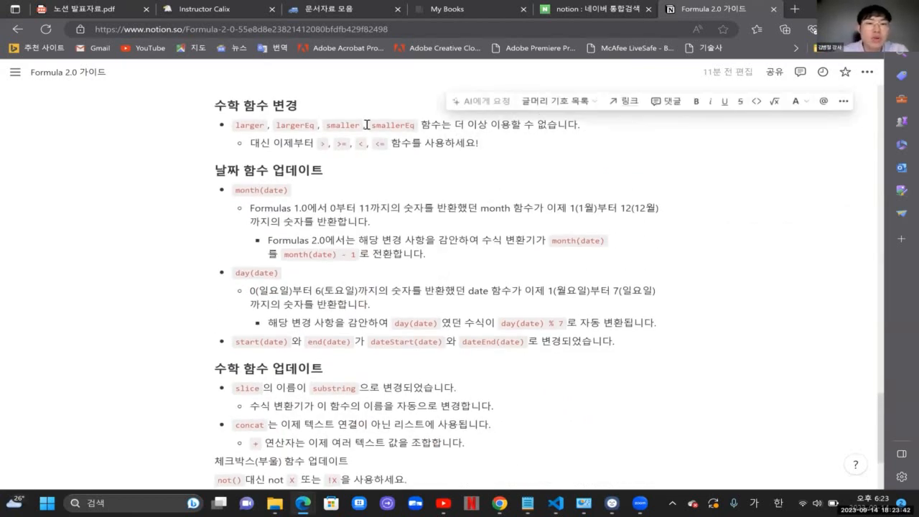
left_click_drag(391, 143, 303, 144)
left_click(267, 137)
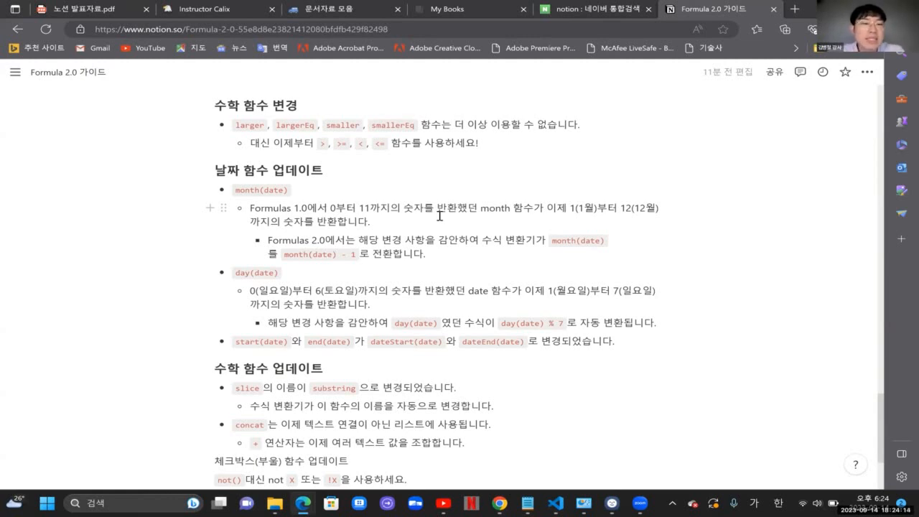
Step: Examine the "날짜 함수 업데이트" section covering month(date), day(date), dateStart(date) and dateEnd(date), plus the function changes listed below it
scroll(439, 215, "down", 1)
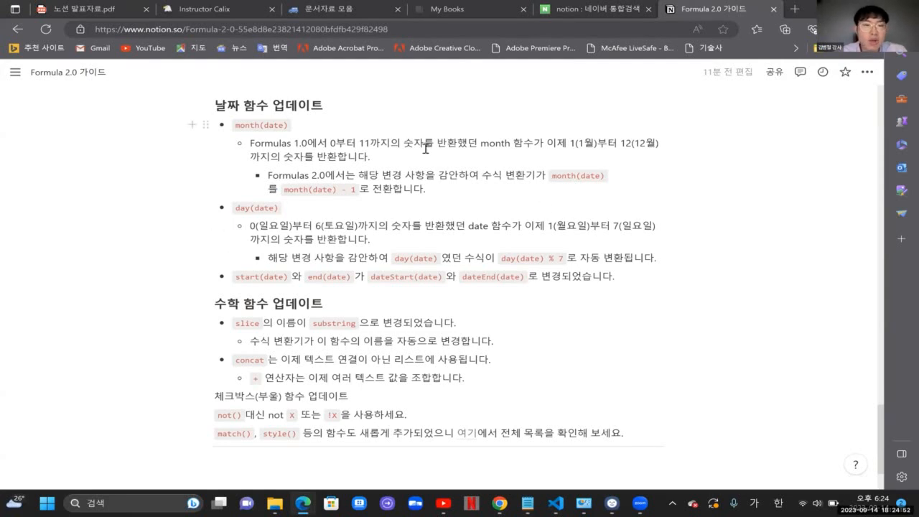
left_click_drag(550, 143, 385, 162)
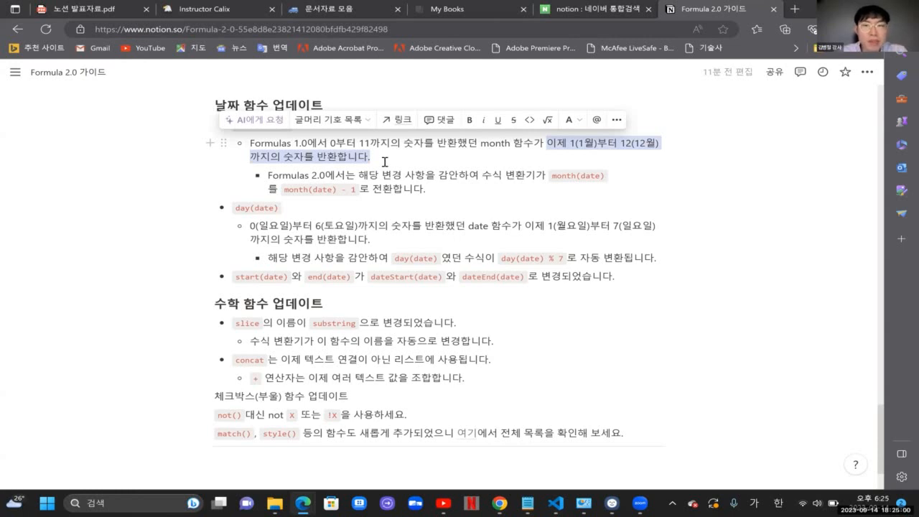
left_click(347, 155)
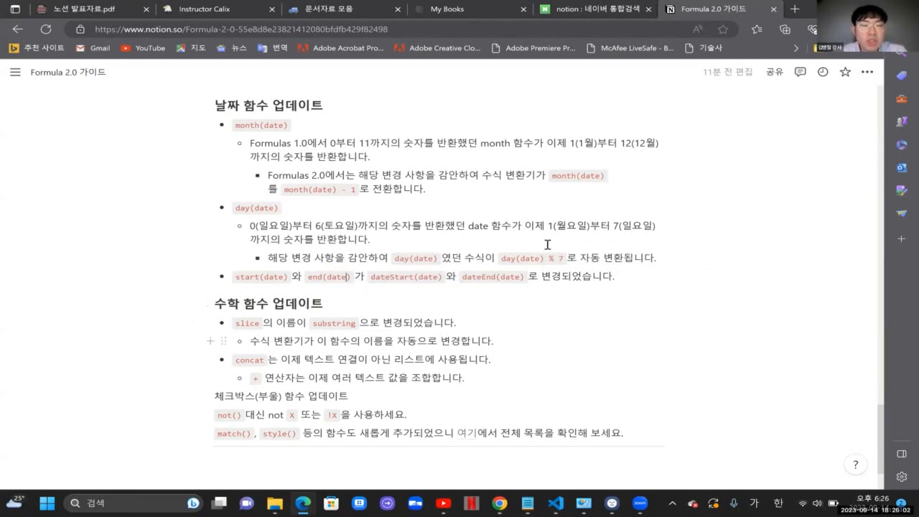
left_click_drag(506, 276, 403, 276)
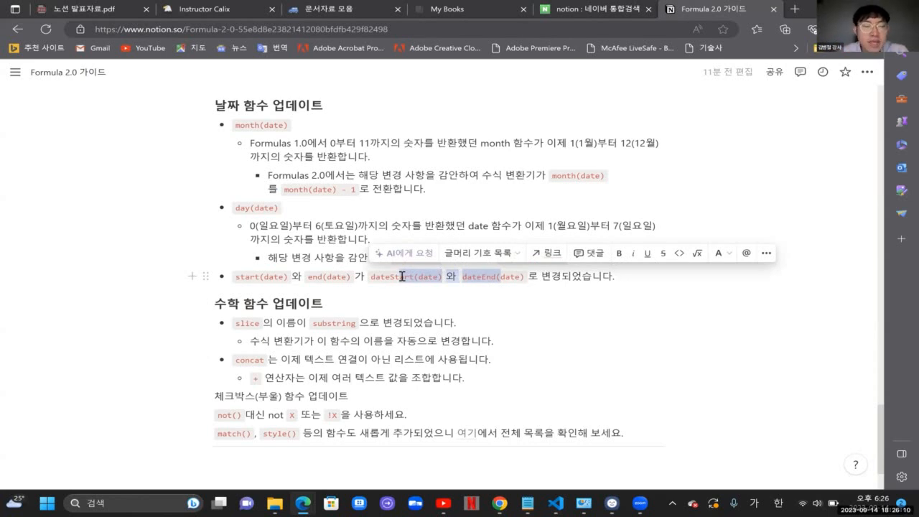
left_click(467, 276)
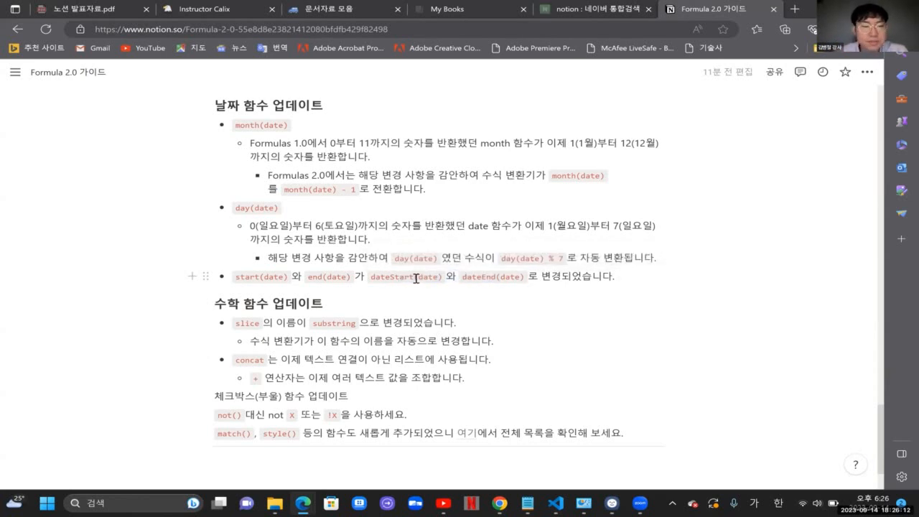
scroll(415, 278, "down", 2)
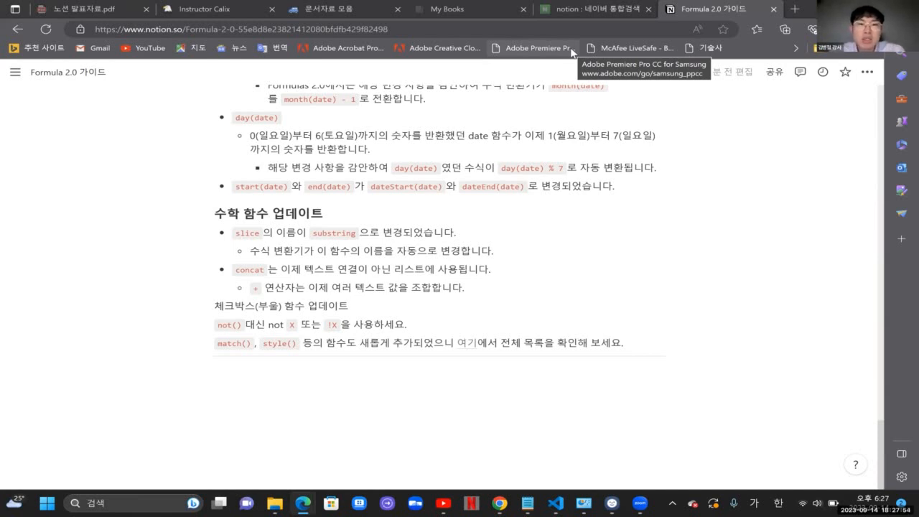
Step: Return to the start of the guide and open the private page "LAVA'S PAGE NEW"
scroll(547, 65, "up", 5)
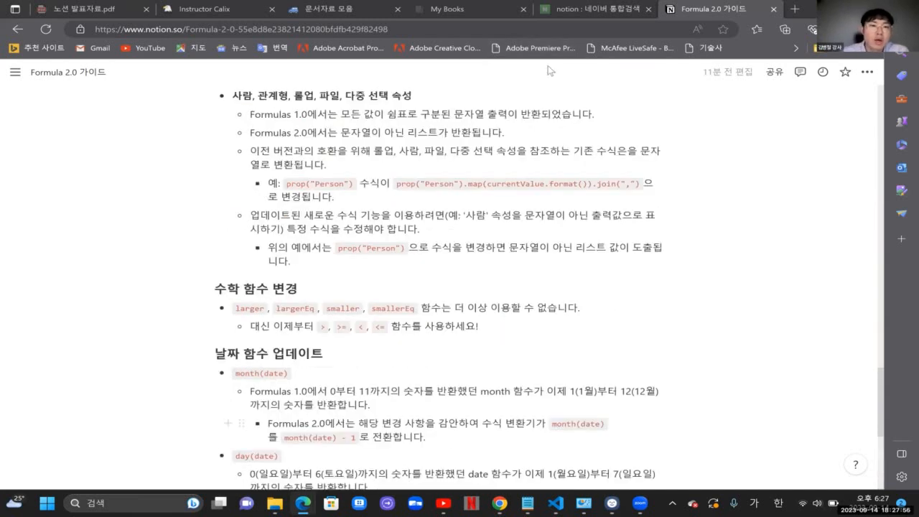
scroll(548, 71, "up", 20)
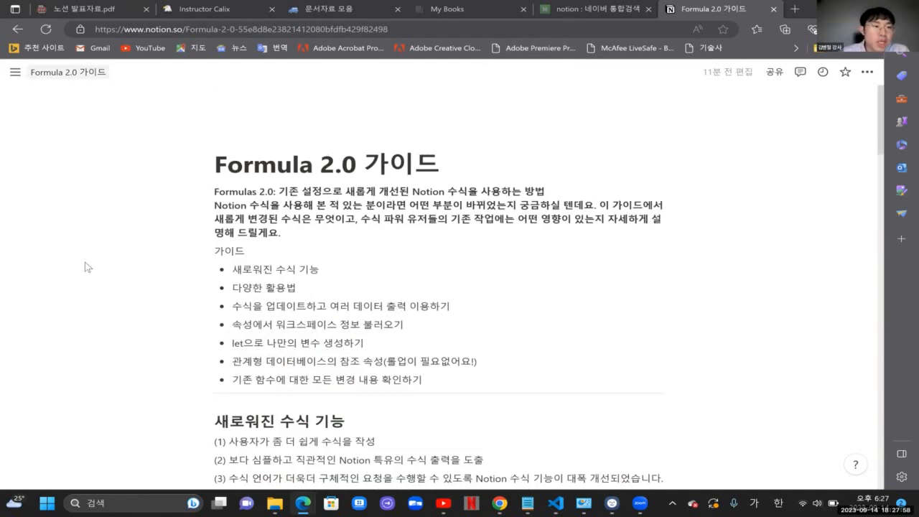
mouse_move(16, 75)
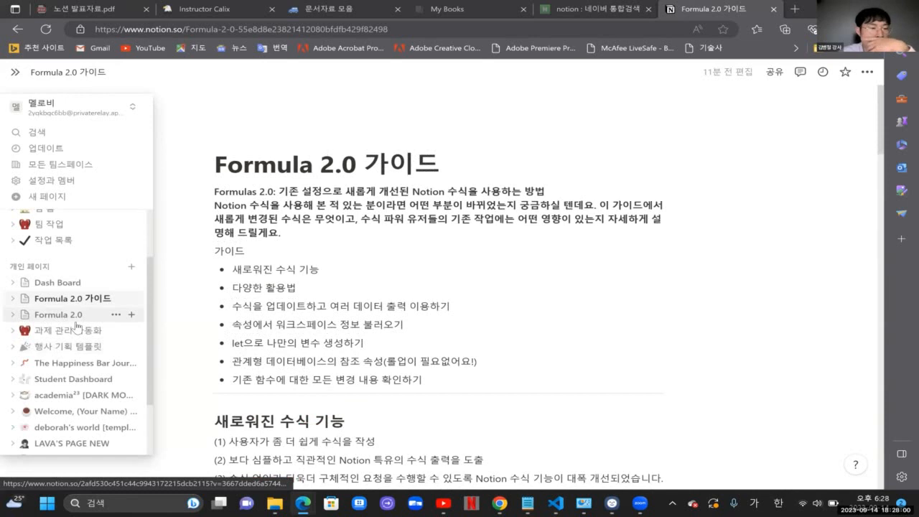
scroll(77, 325, "down", 1)
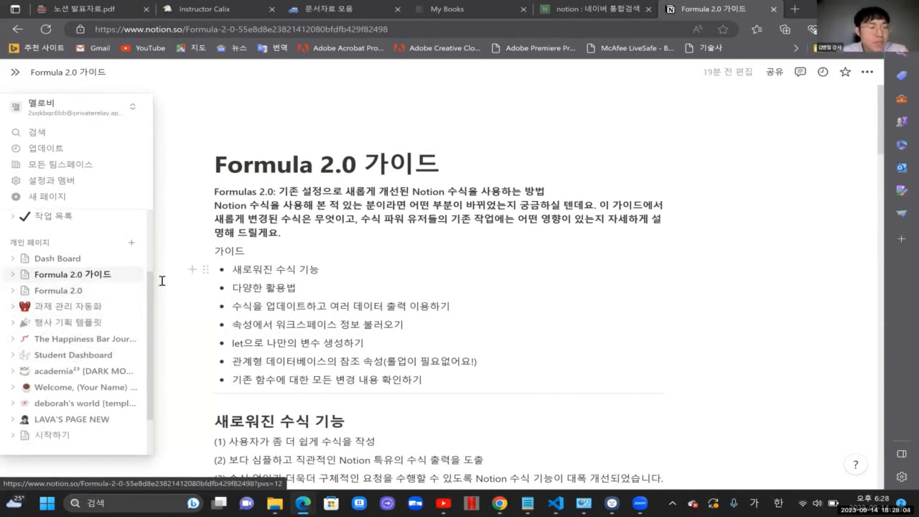
mouse_move(28, 91)
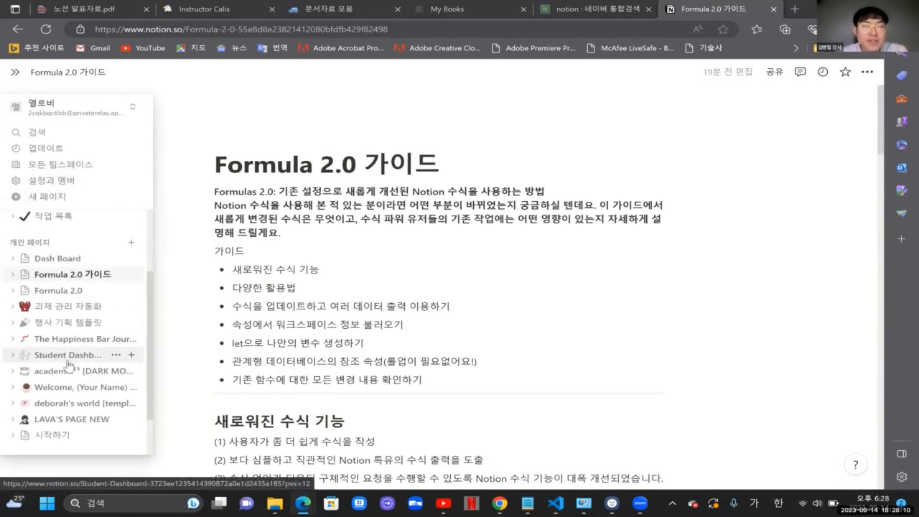
scroll(79, 346, "down", 2)
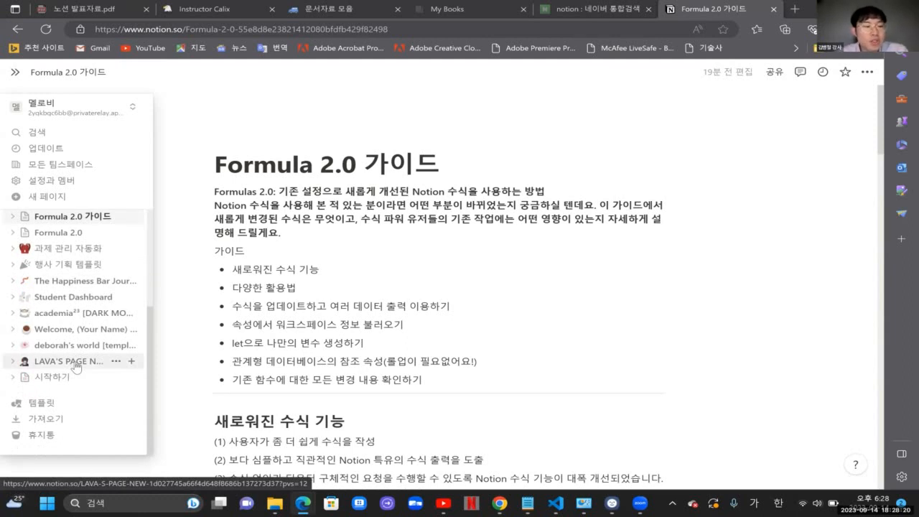
left_click(76, 366)
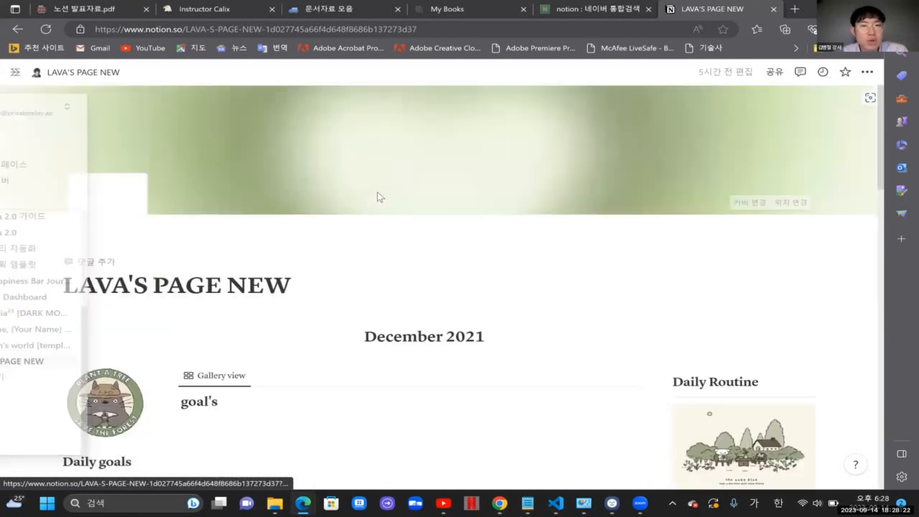
Step: Look over the page's layout, including the goal's gallery, Daily goals and Daily Routine sections
scroll(414, 381, "down", 3)
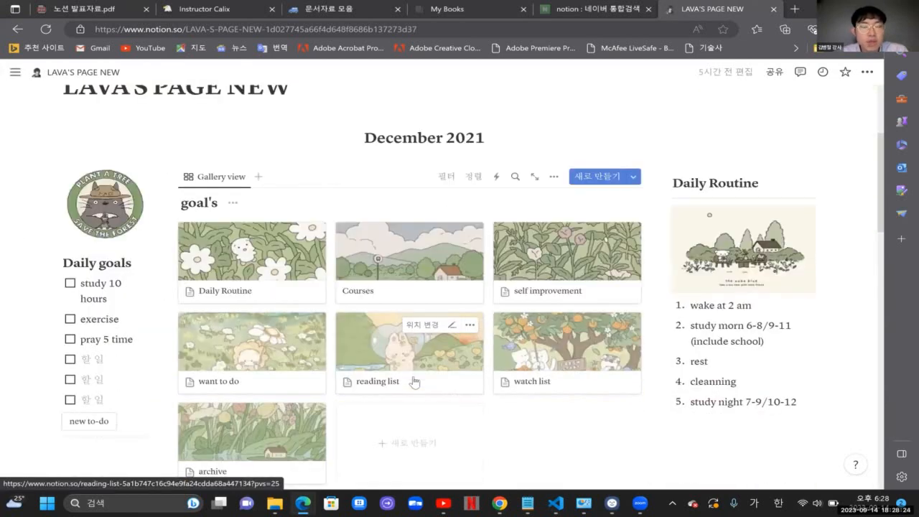
scroll(414, 381, "up", 2)
scroll(414, 381, "down", 1)
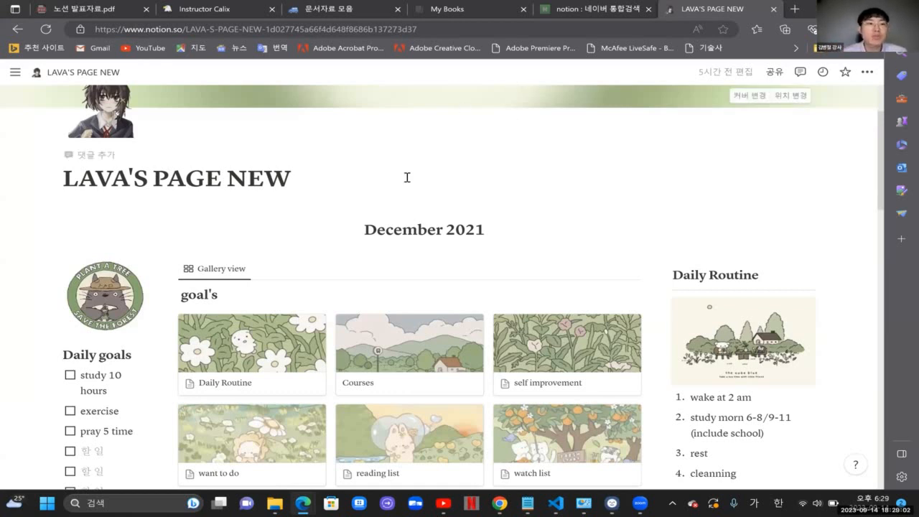
Step: Open the page icon's custom image options above the LAVA'S PAGE NEW title and close them
scroll(409, 179, "up", 2)
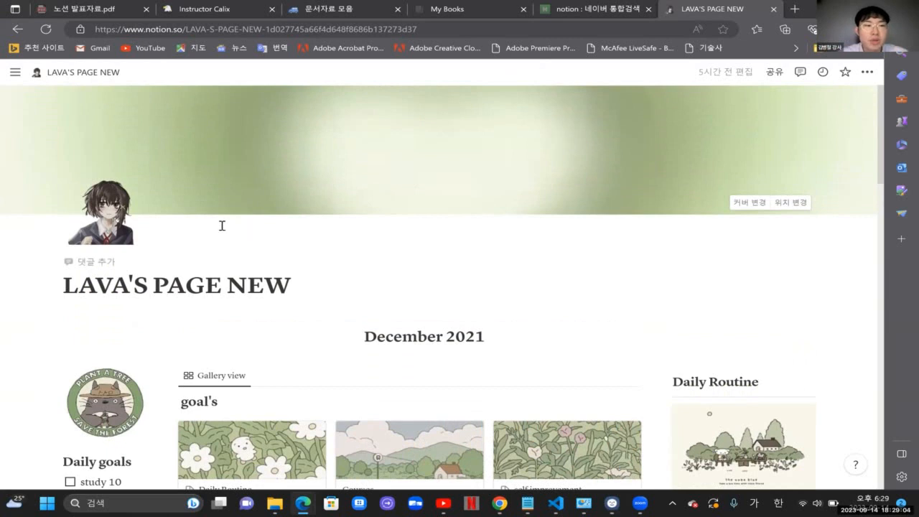
left_click(110, 231)
left_click(107, 266)
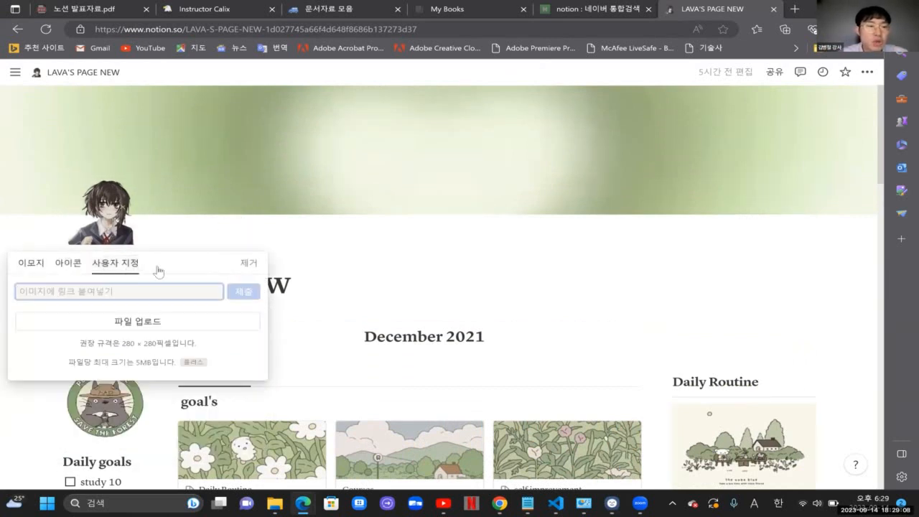
left_click(479, 260)
Step: Mark the exercise item under Daily goals as done and clear its checkbox again
scroll(379, 302, "down", 5)
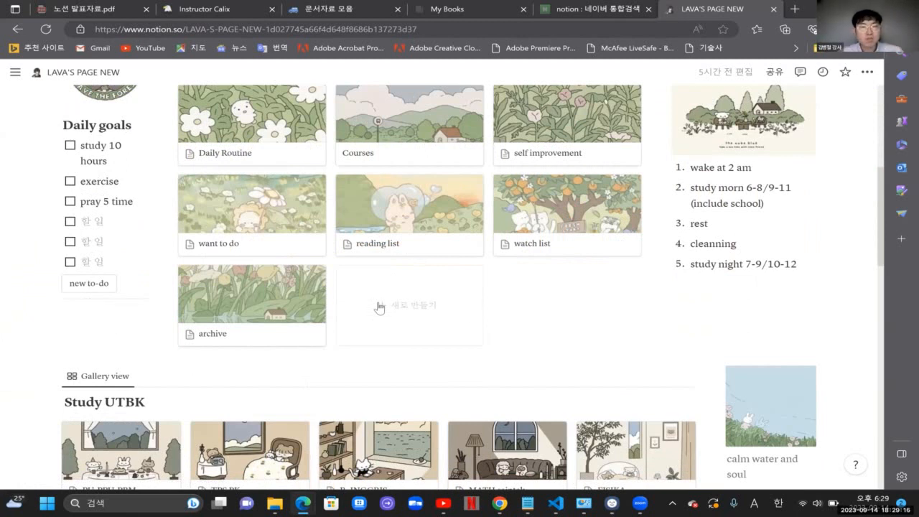
scroll(553, 305, "up", 1)
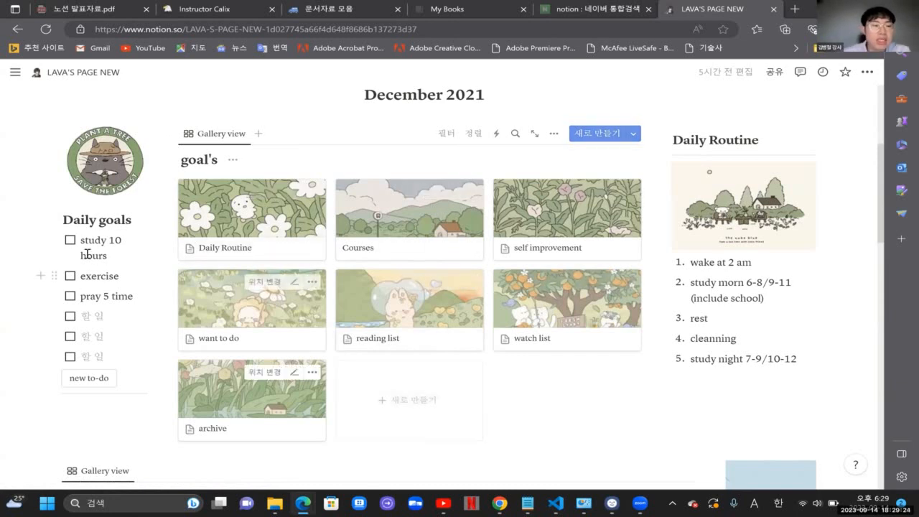
left_click(70, 277)
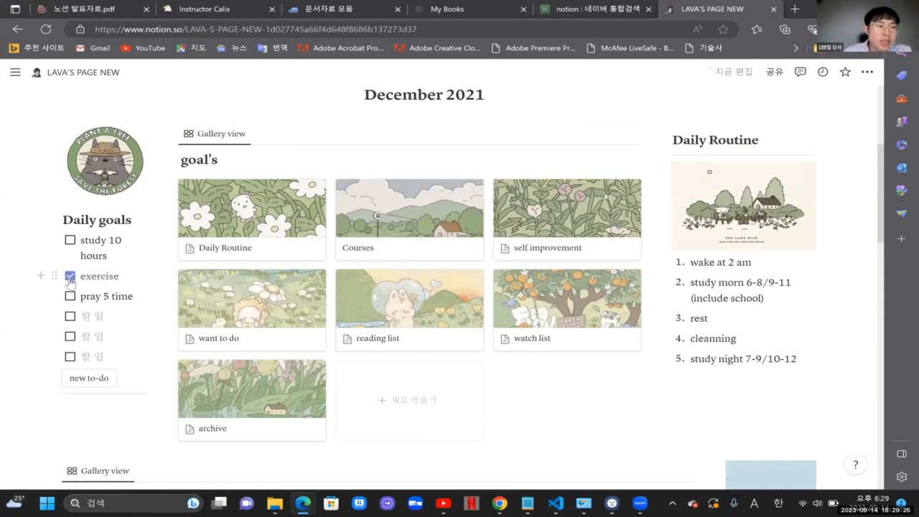
left_click(70, 277)
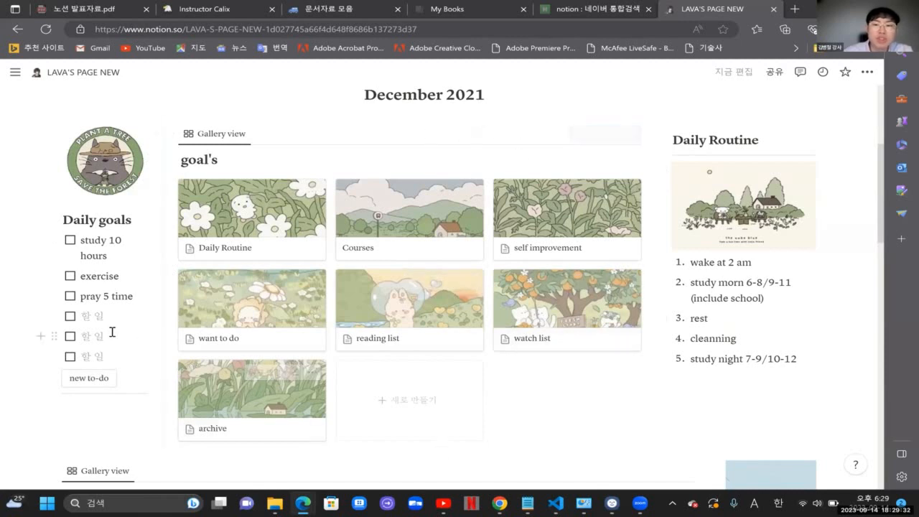
Step: Add two blank to-dos with the new to-do template button under Daily goals and delete them again
left_click(89, 379)
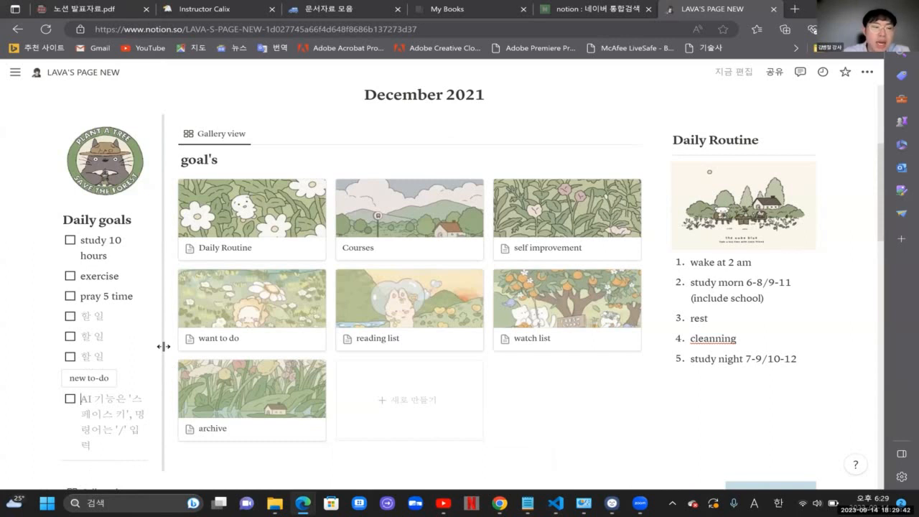
left_click(89, 378)
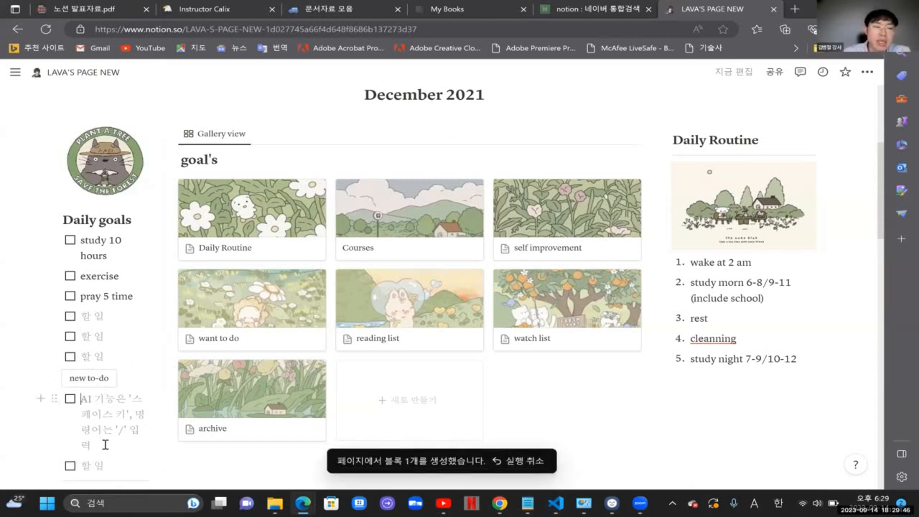
key("BackSpace")
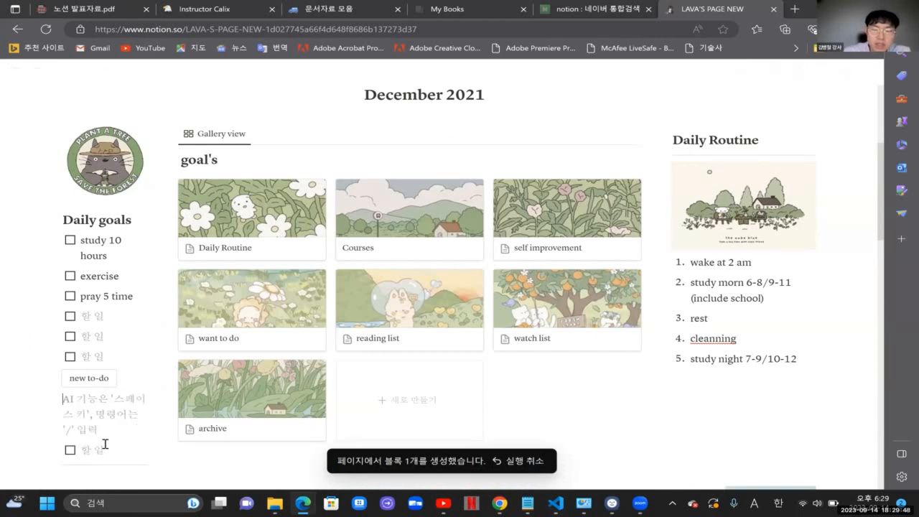
key("BackSpace")
key("Delete")
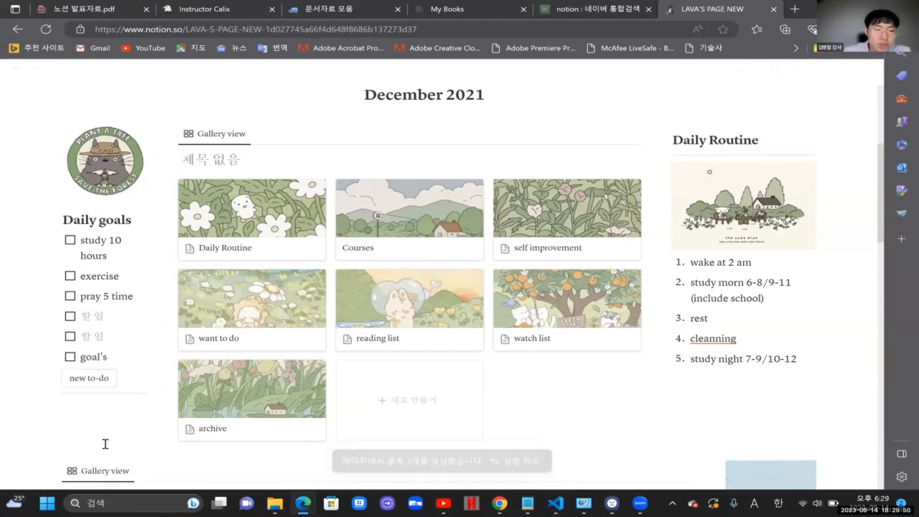
Step: Delete the blank to-dos left between "pray 5 time" and "goal's" in the Daily goals list
key("BackSpace")
key("BackSpace")
key("BackSpace")
key("BackSpace")
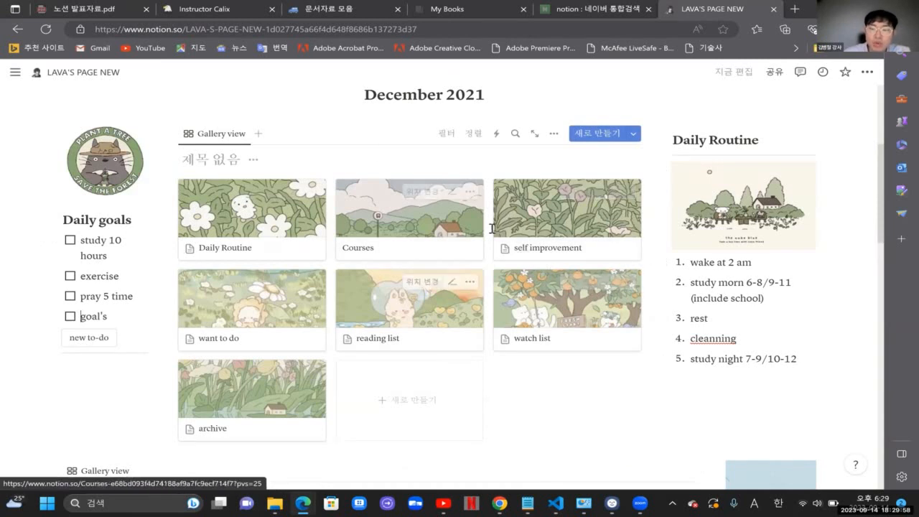
Step: Start a new automation for the gallery below December 2021, with editing the Name property as its condition
scroll(391, 283, "down", 1)
scroll(391, 284, "down", 3)
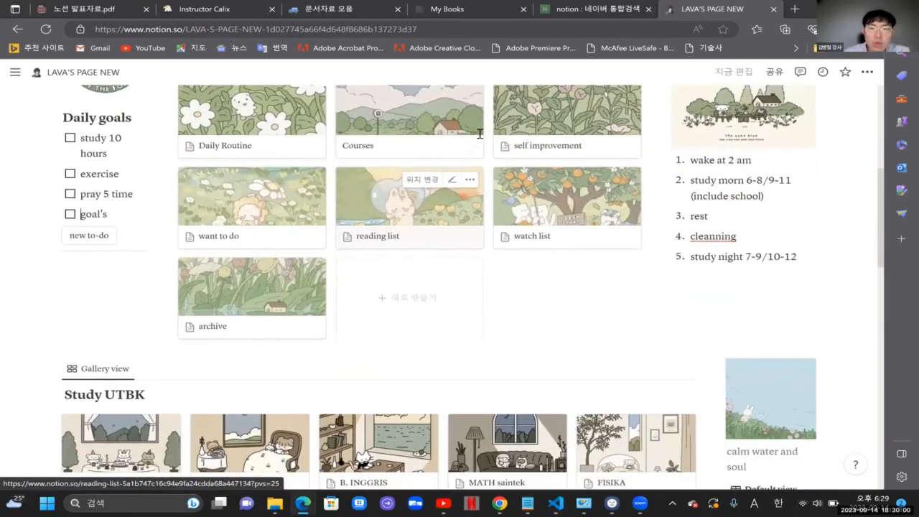
scroll(391, 284, "up", 3)
left_click(498, 114)
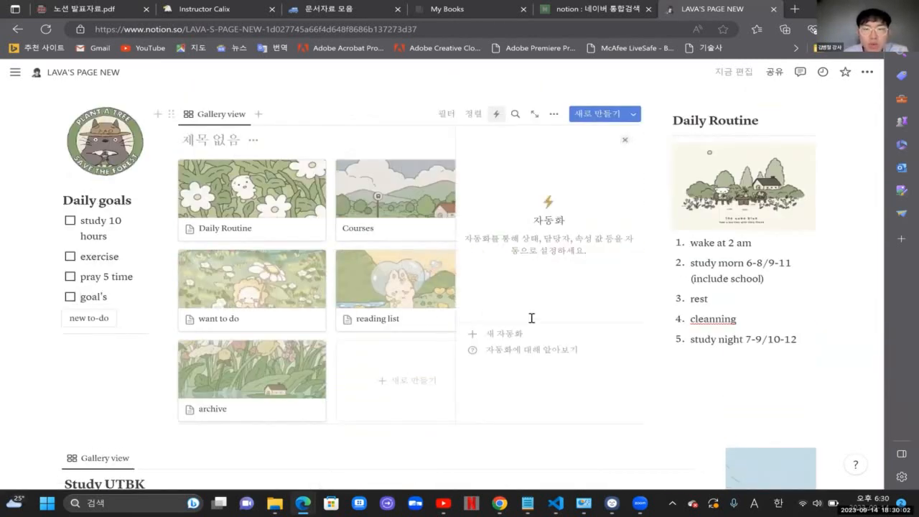
left_click(510, 333)
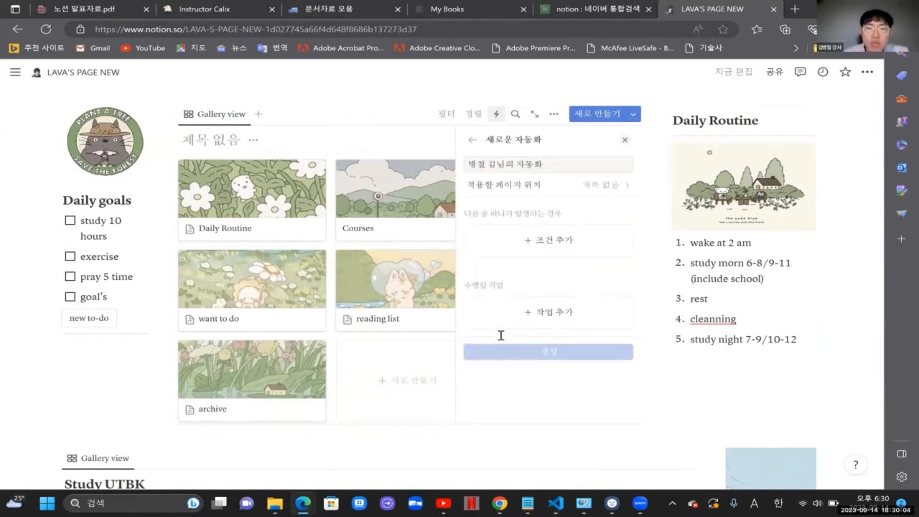
left_click(574, 236)
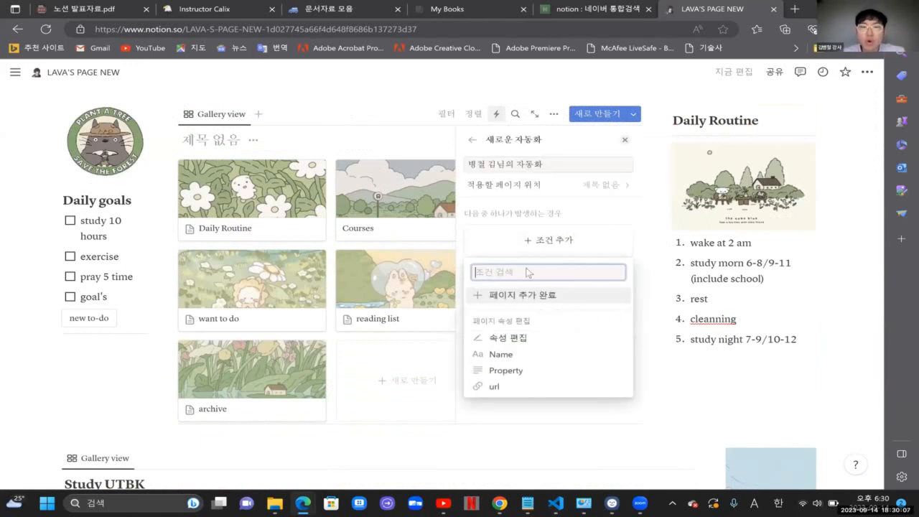
left_click(502, 354)
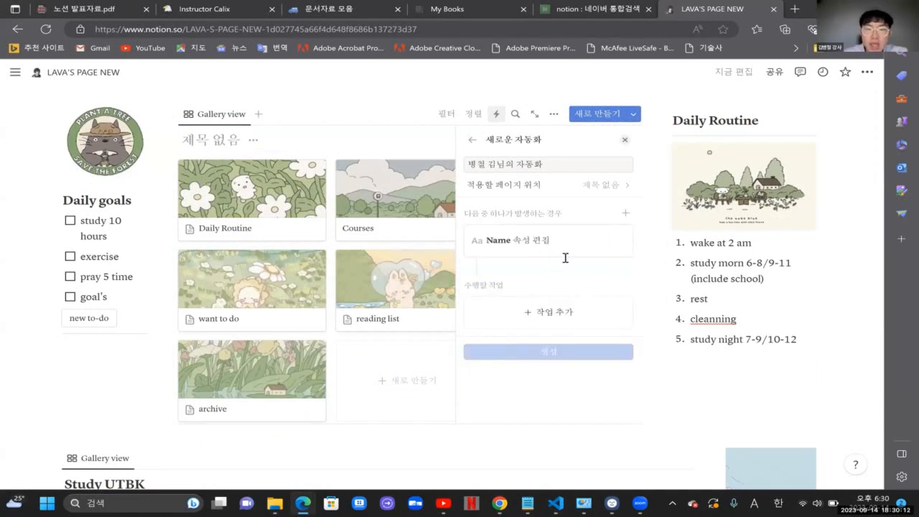
Step: View the actions available for the new automation, discard the draft and close the view settings
left_click(545, 309)
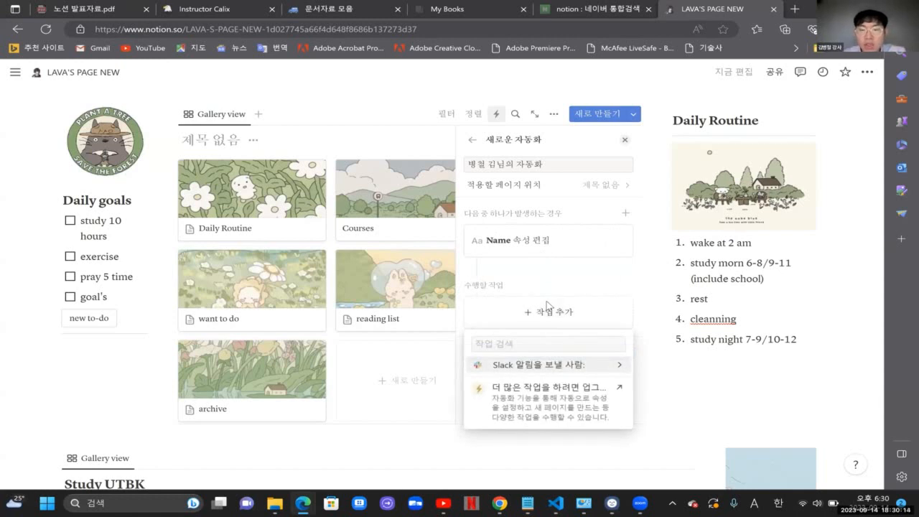
left_click(518, 342)
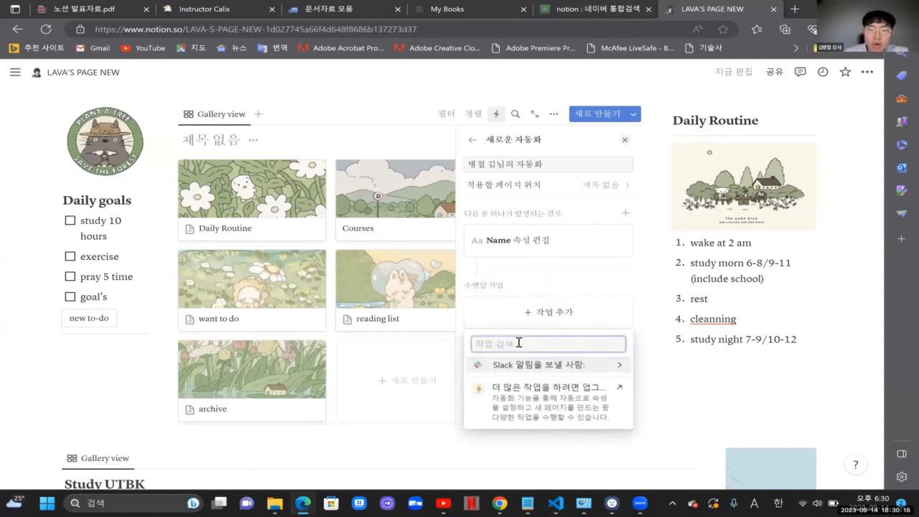
key("BackSpace")
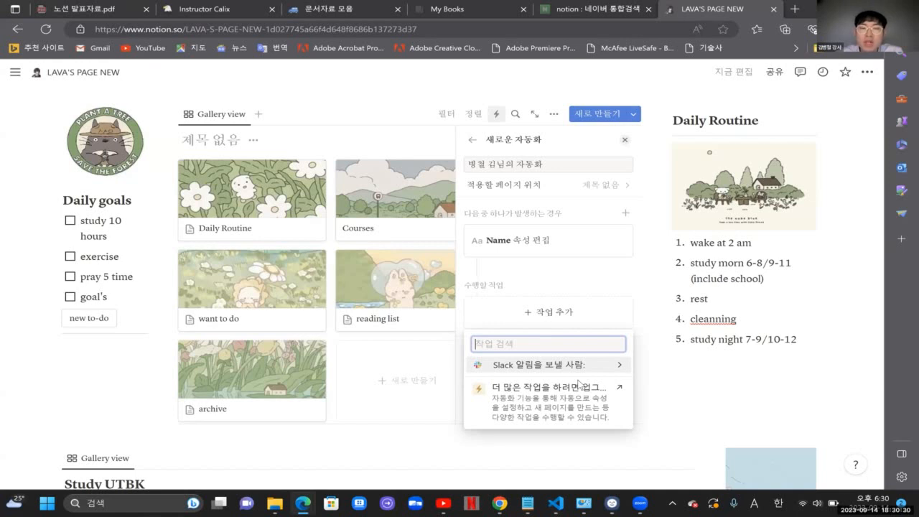
left_click(689, 417)
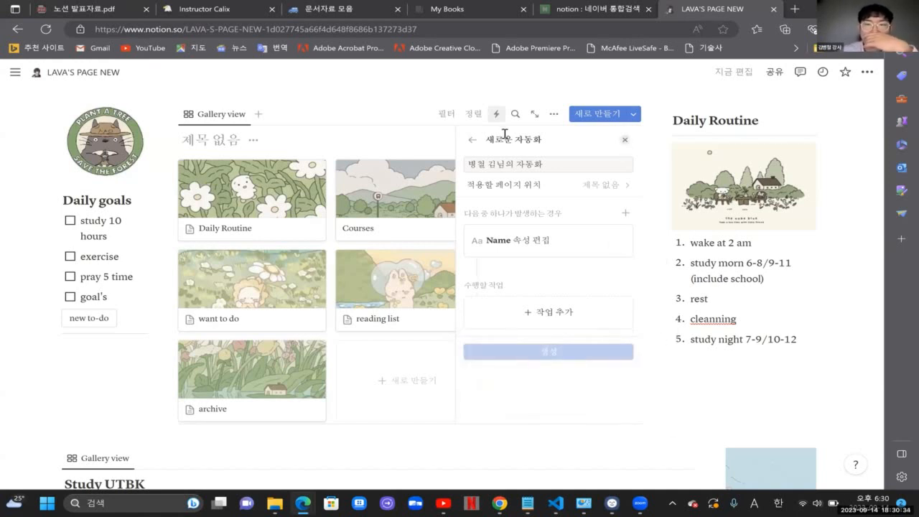
left_click(475, 140)
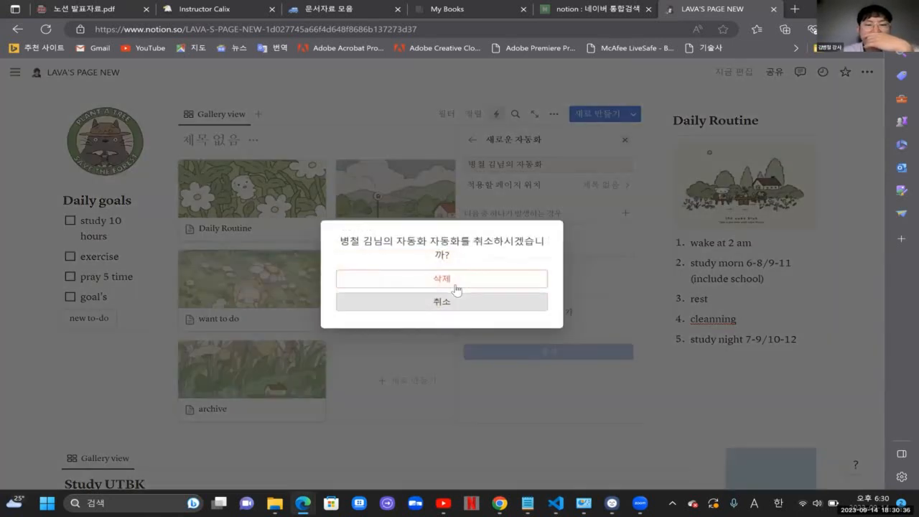
left_click(456, 284)
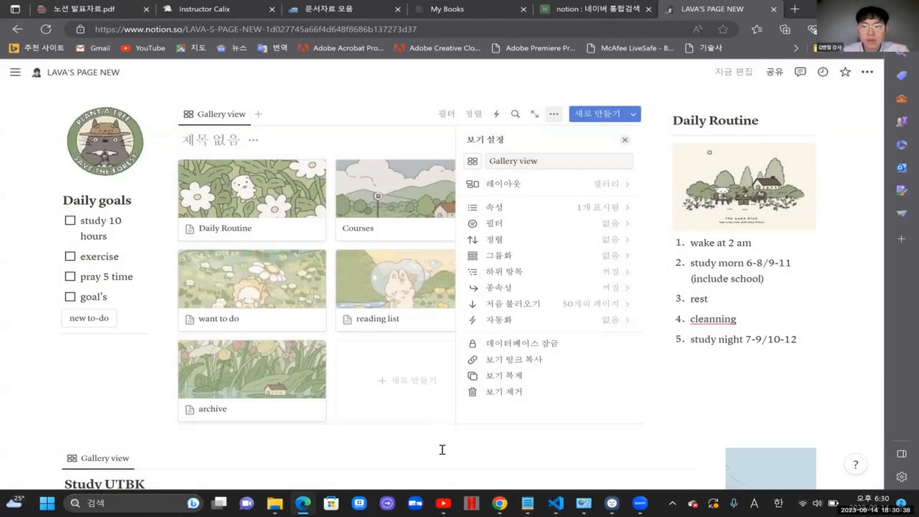
left_click(441, 445)
Step: Examine the Daily Routine list, the Study UTBK gallery and the Study Schedule (2 Hours) table
scroll(241, 309, "up", 3)
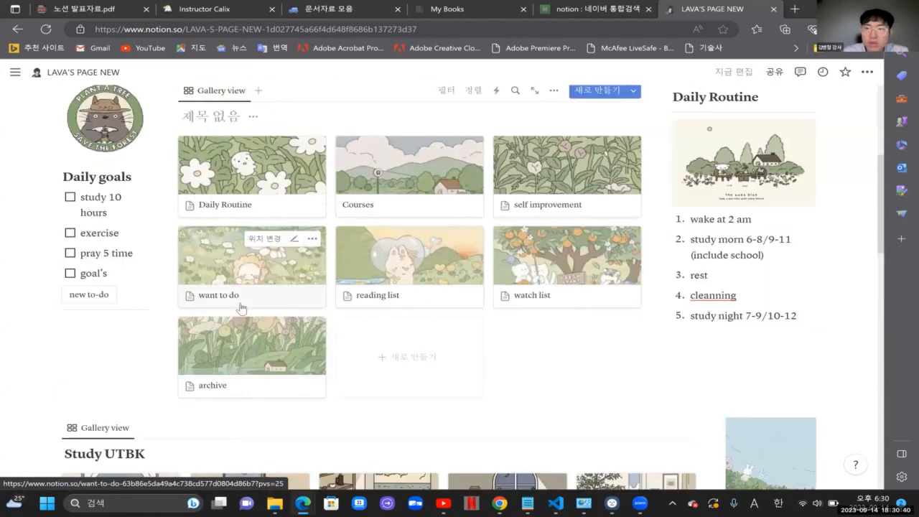
scroll(715, 253, "down", 1)
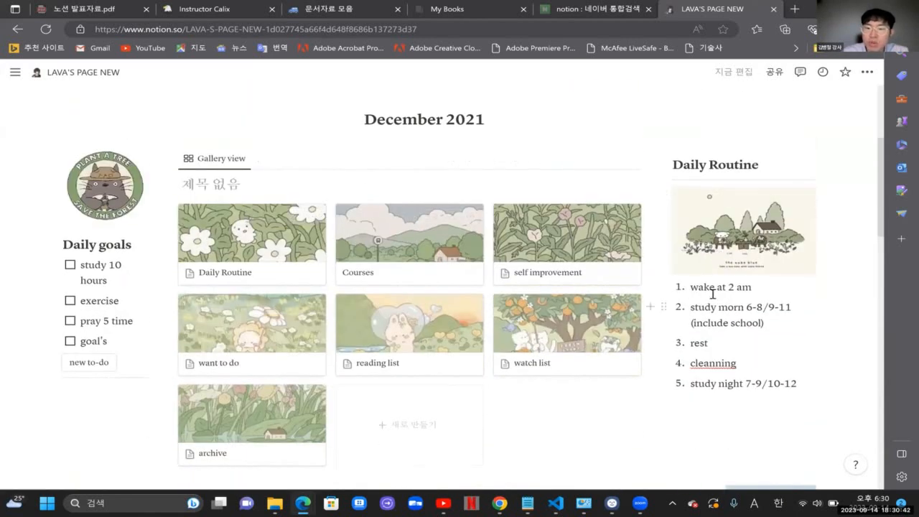
left_click_drag(715, 286, 716, 383)
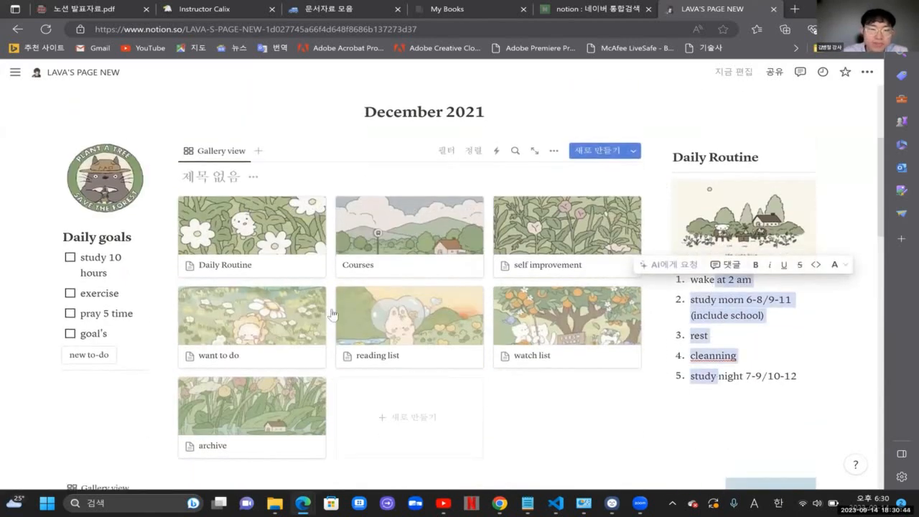
scroll(332, 310, "down", 5)
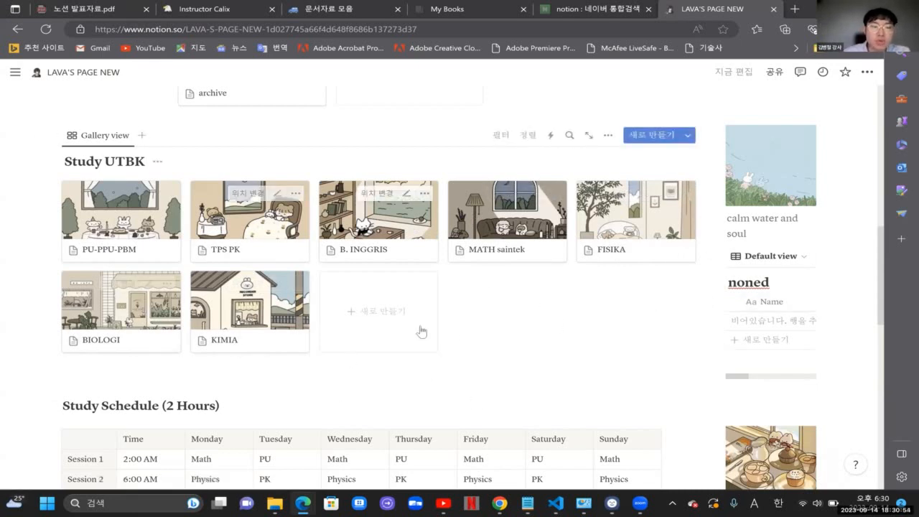
scroll(455, 335, "down", 4)
scroll(455, 336, "up", 1)
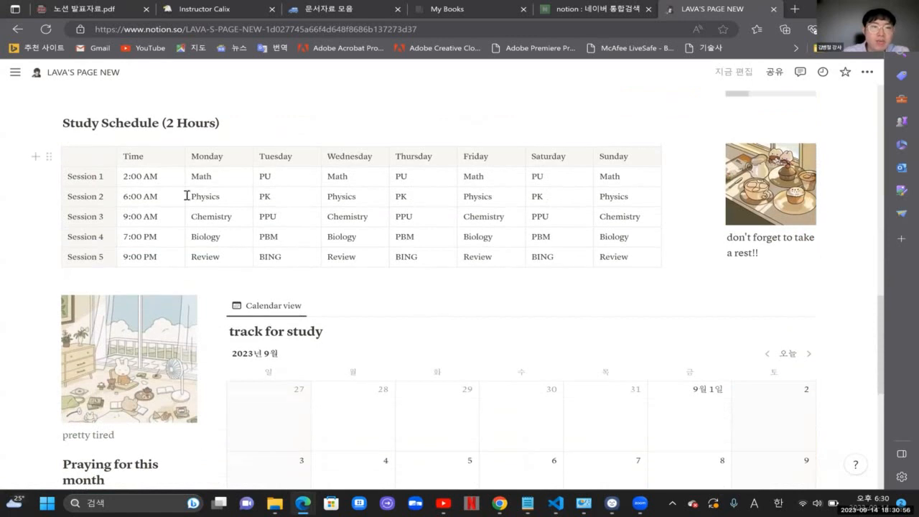
left_click_drag(597, 266, 550, 252)
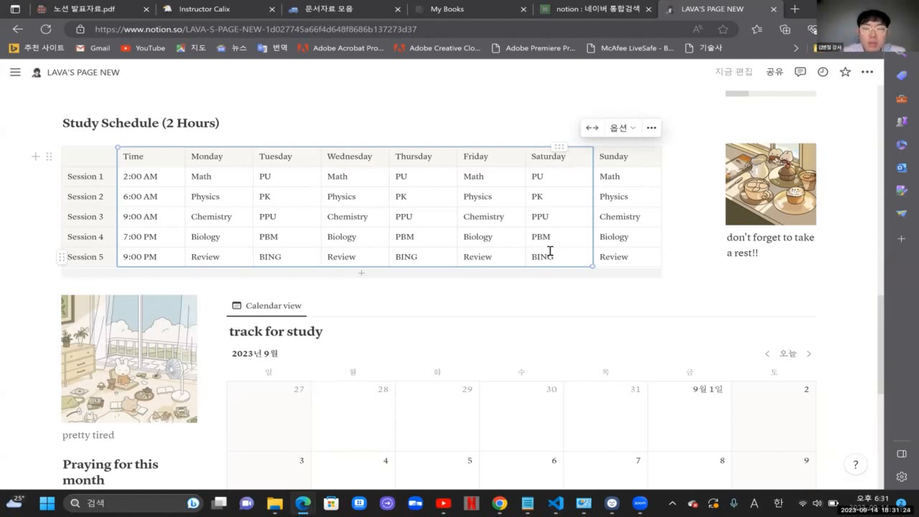
left_click(584, 289)
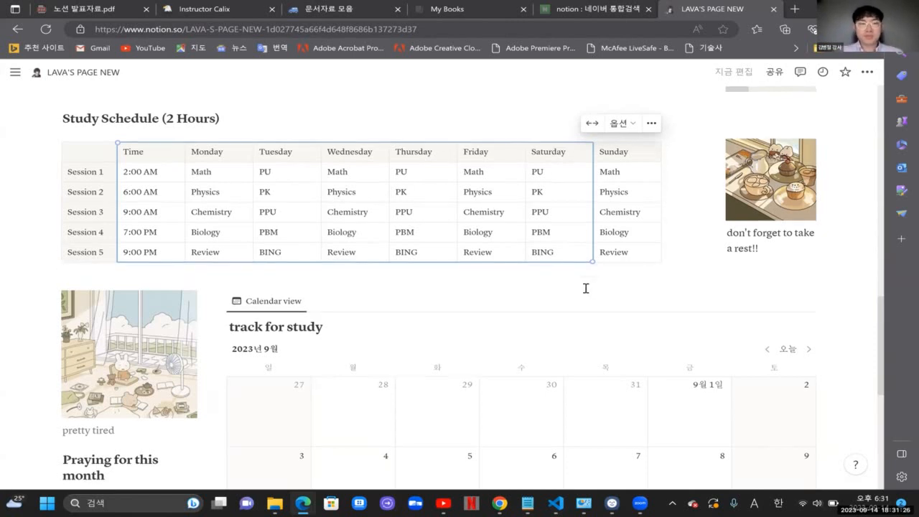
Step: Look over the "track for study" calendar and the Praying for this month list down to the page's end
scroll(585, 292, "down", 3)
scroll(585, 292, "down", 1)
scroll(585, 292, "up", 1)
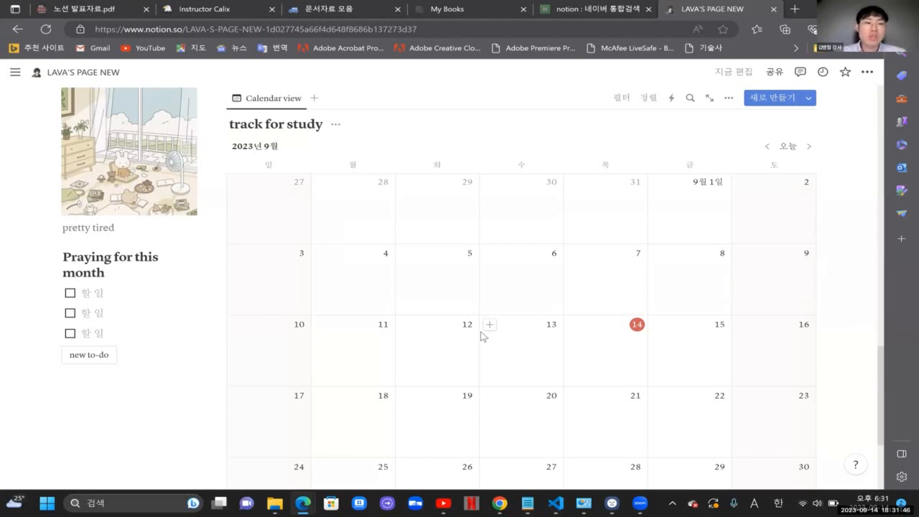
scroll(374, 221, "down", 3)
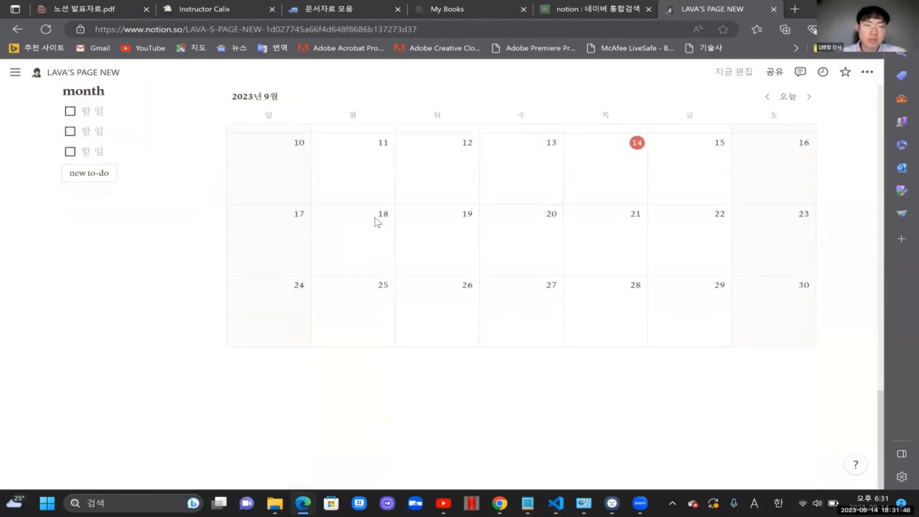
Step: Open the private page "deborah's world [template]" and view the widgets in its home section
scroll(374, 221, "up", 15)
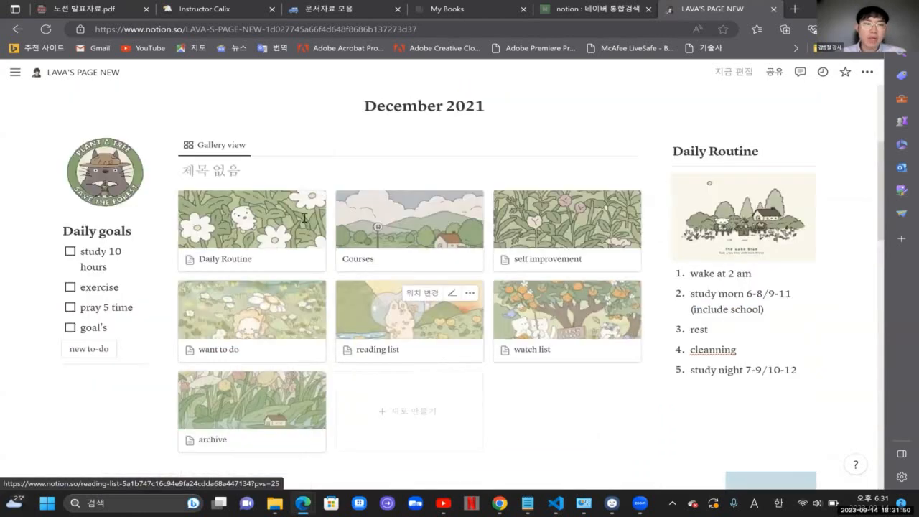
scroll(304, 218, "up", 3)
mouse_move(14, 72)
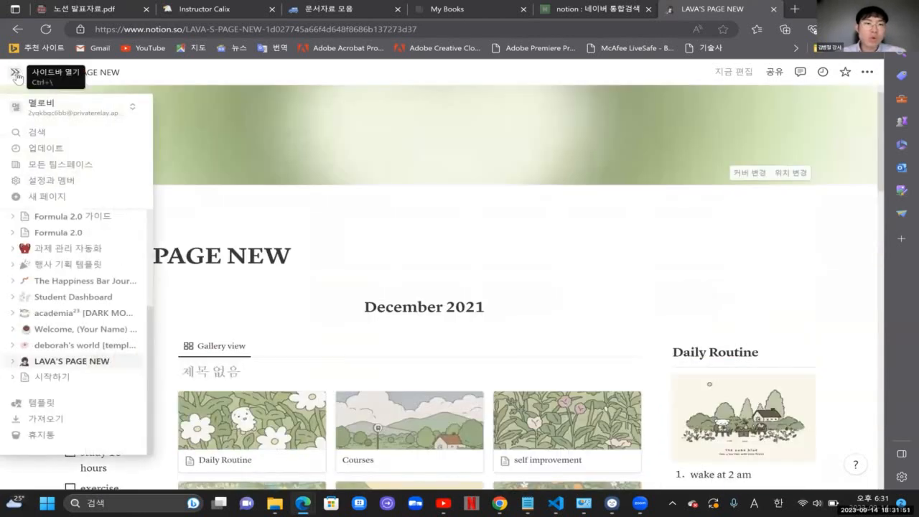
left_click(85, 349)
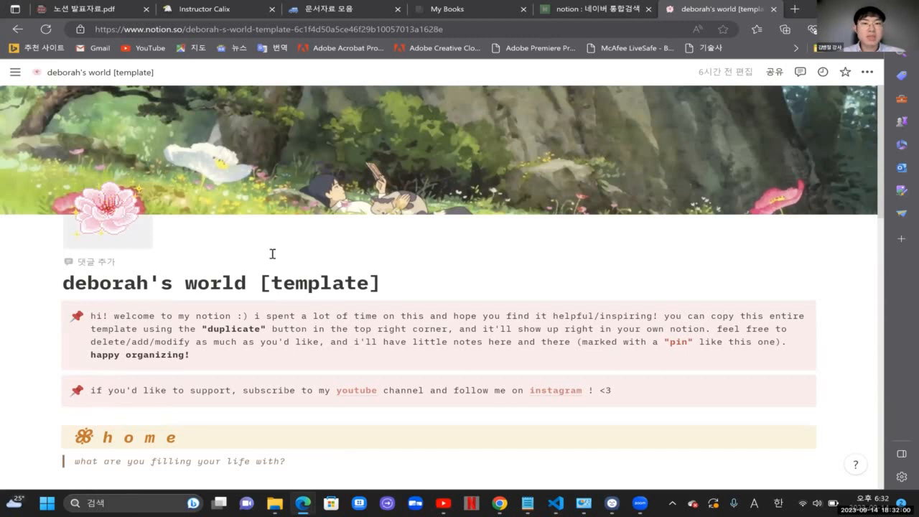
scroll(280, 260, "down", 3)
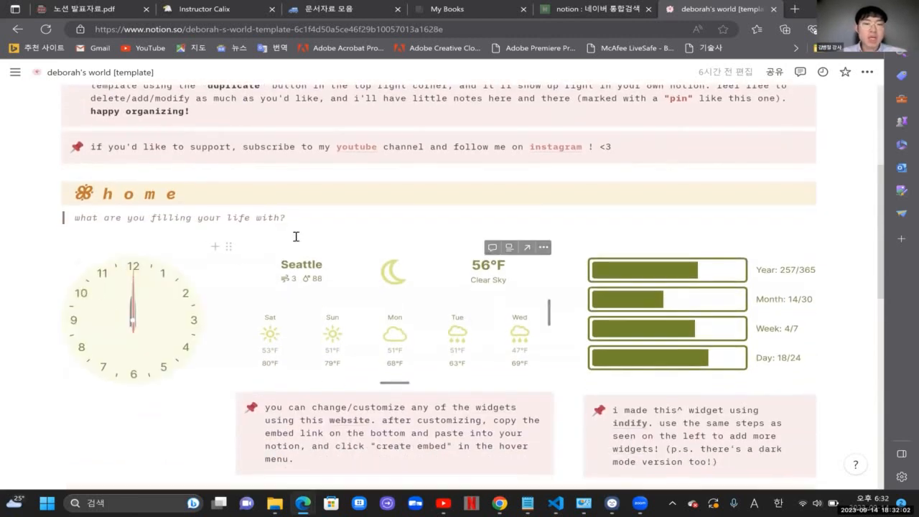
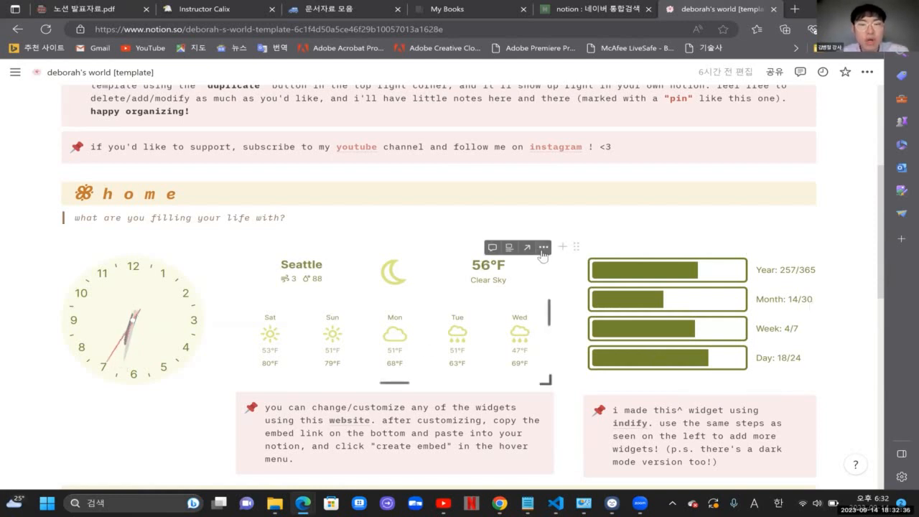
Step: View the original source page of the Seattle weather widget and its web address, and close that page
left_click(544, 247)
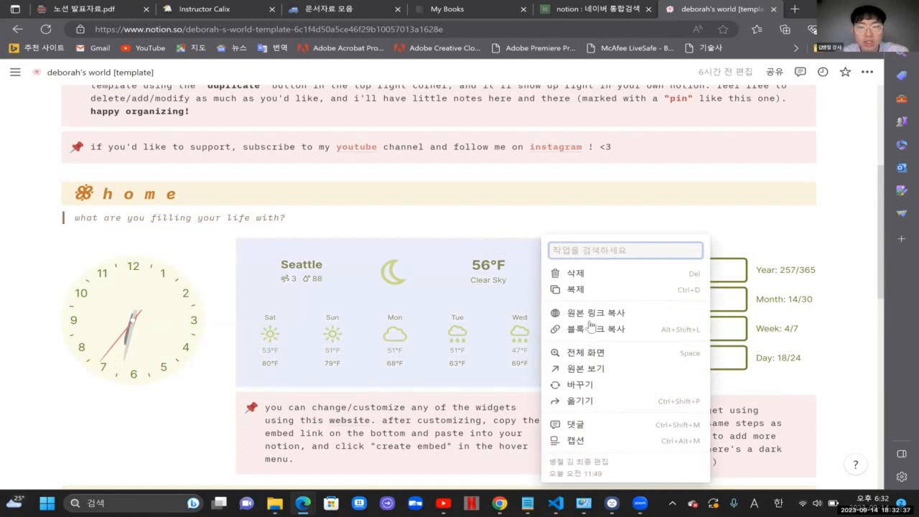
left_click(586, 368)
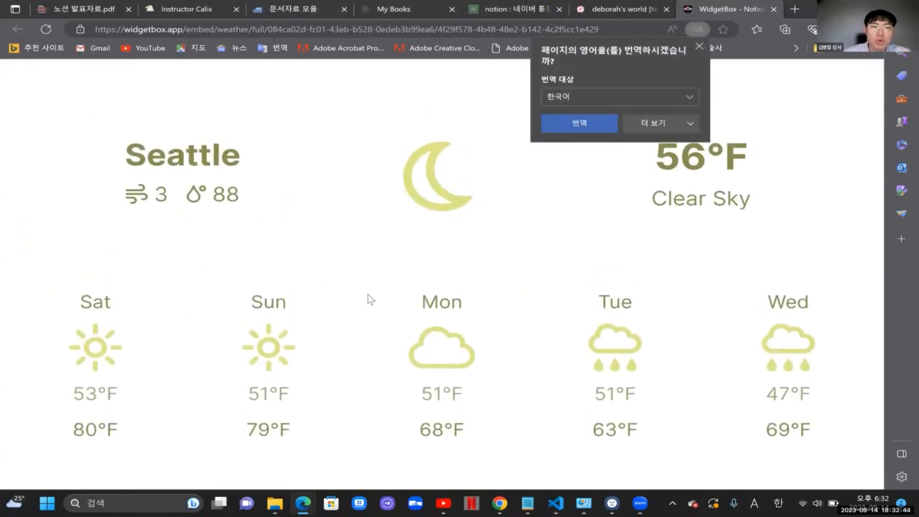
scroll(367, 294, "down", 1)
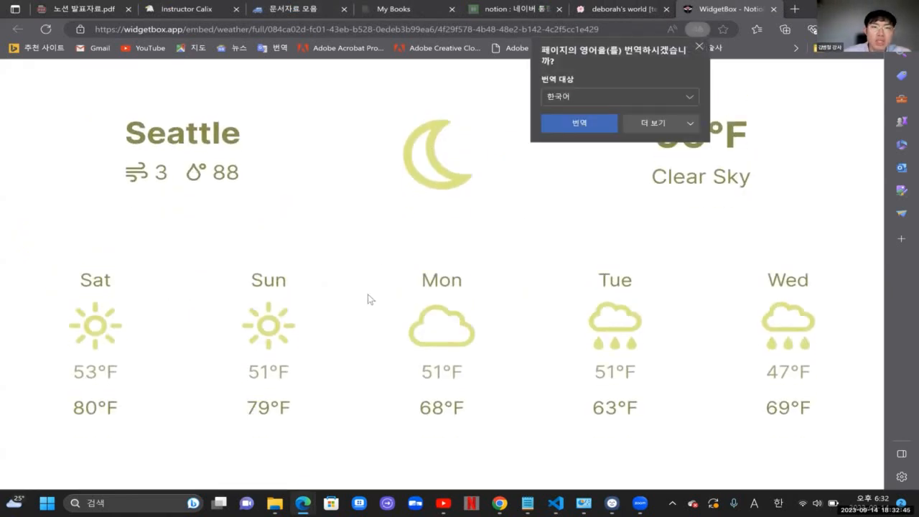
left_click(698, 45)
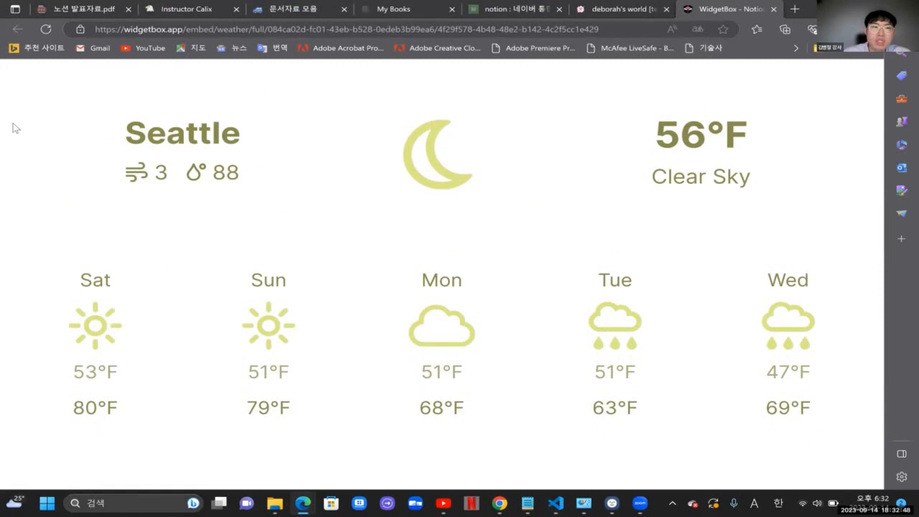
left_click(100, 32)
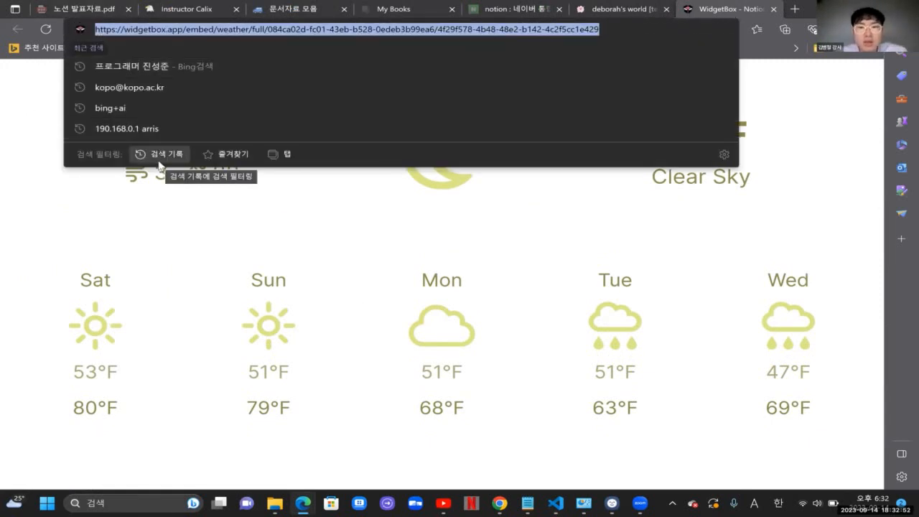
left_click(314, 266)
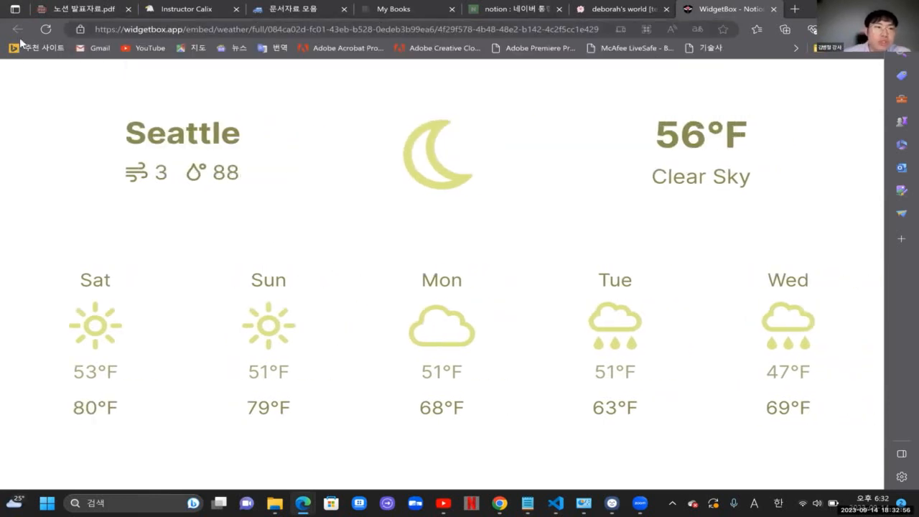
left_click(773, 8)
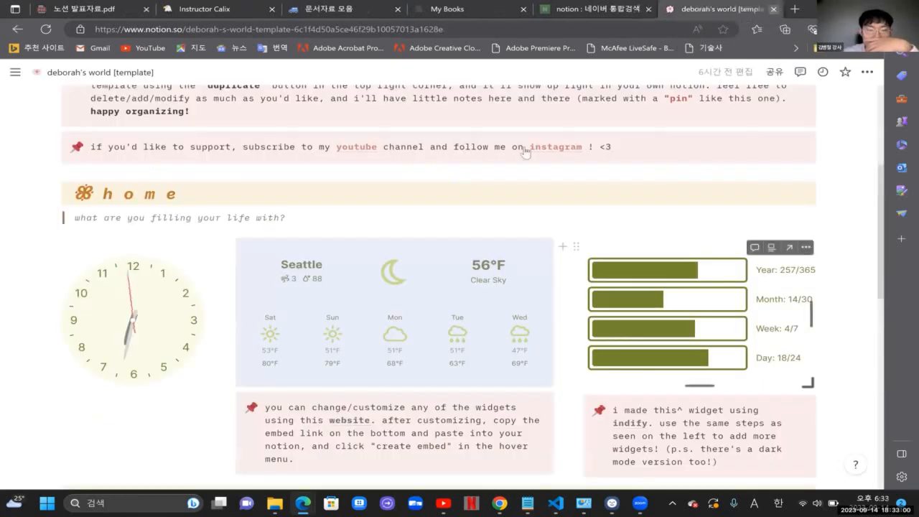
Step: Look over the life, academia, the studio and career links and the memo section of deborah's world
scroll(407, 382, "down", 5)
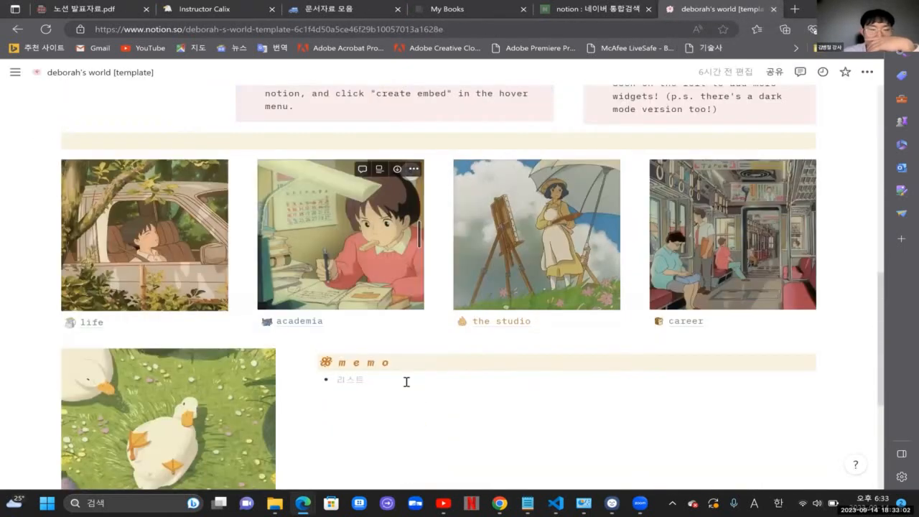
scroll(407, 381, "down", 2)
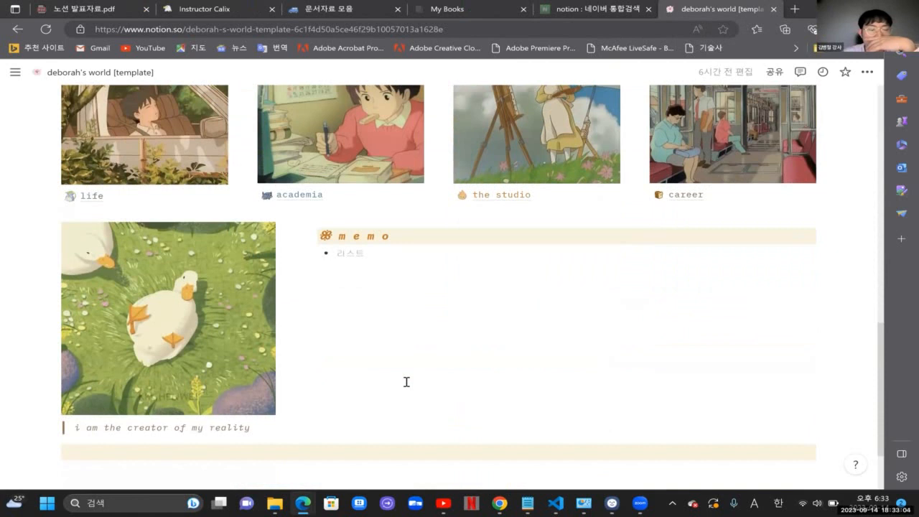
scroll(406, 382, "down", 2)
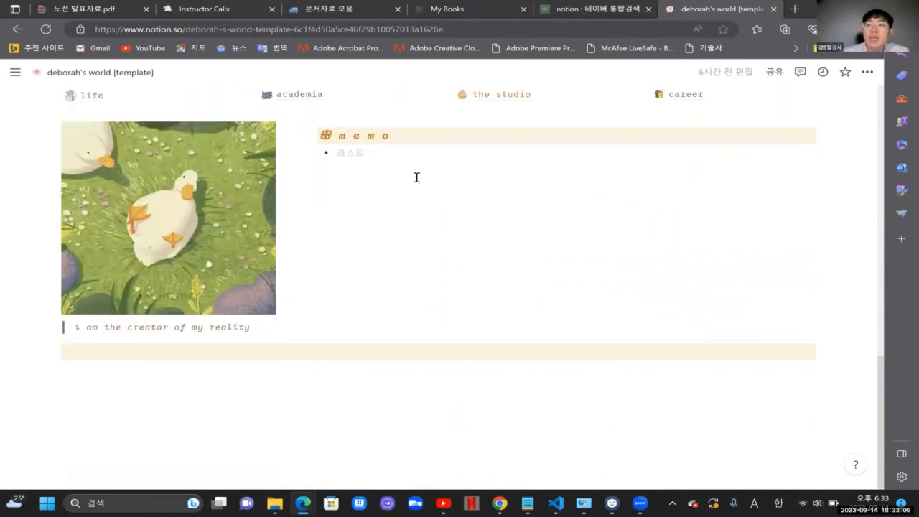
scroll(416, 178, "up", 8)
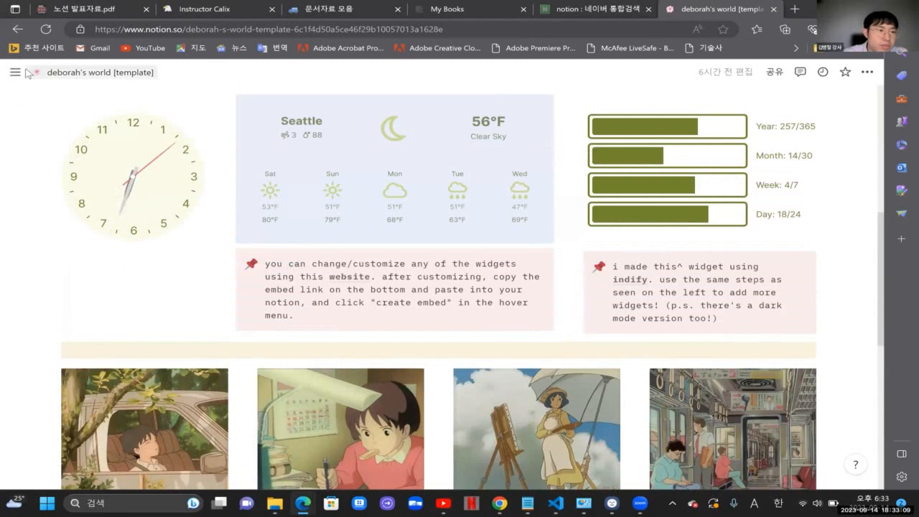
Step: Open the private page "Welcome, (Your Name)" and look over its Areas links, Tasks timeline and the boards and tables down to Self-Care
left_click(15, 72)
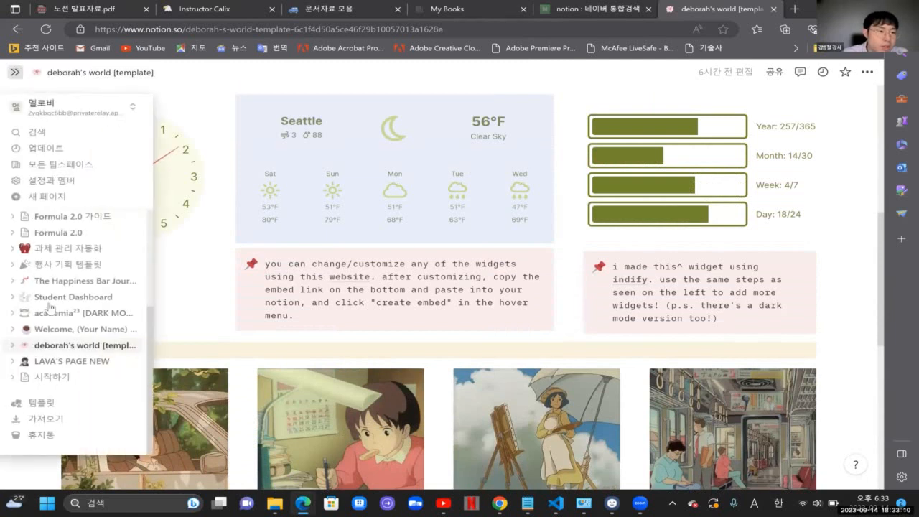
left_click(61, 362)
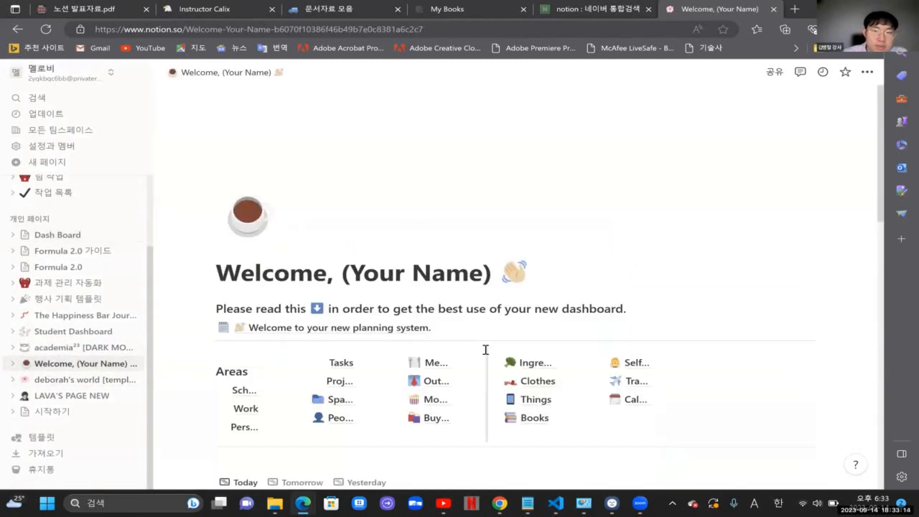
scroll(485, 349, "down", 3)
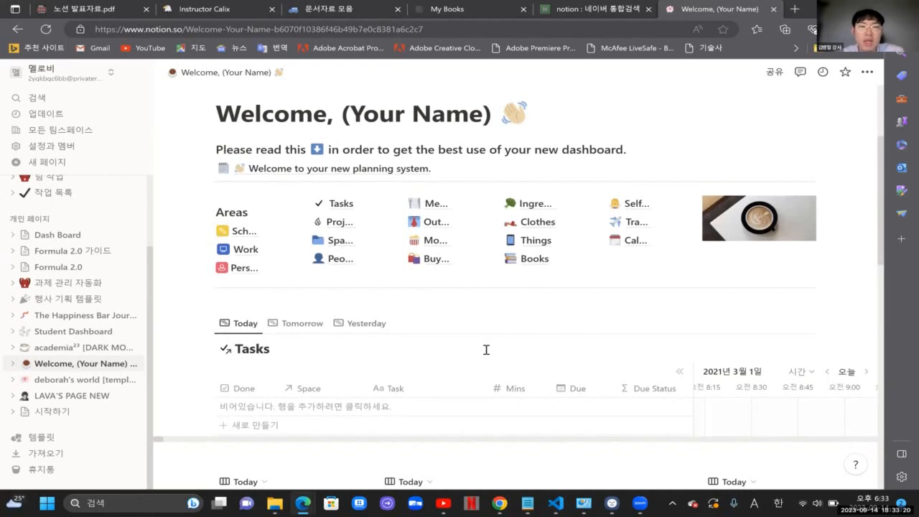
scroll(485, 178, "up", 3)
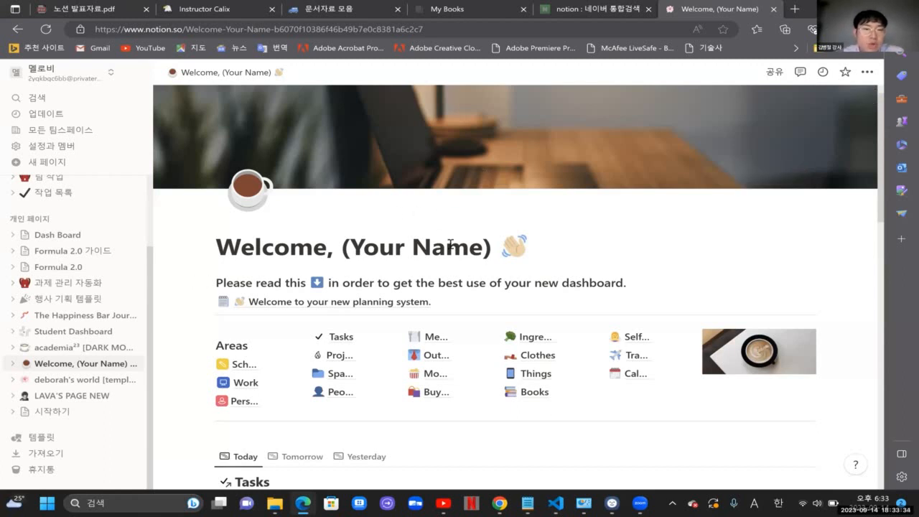
scroll(450, 244, "down", 2)
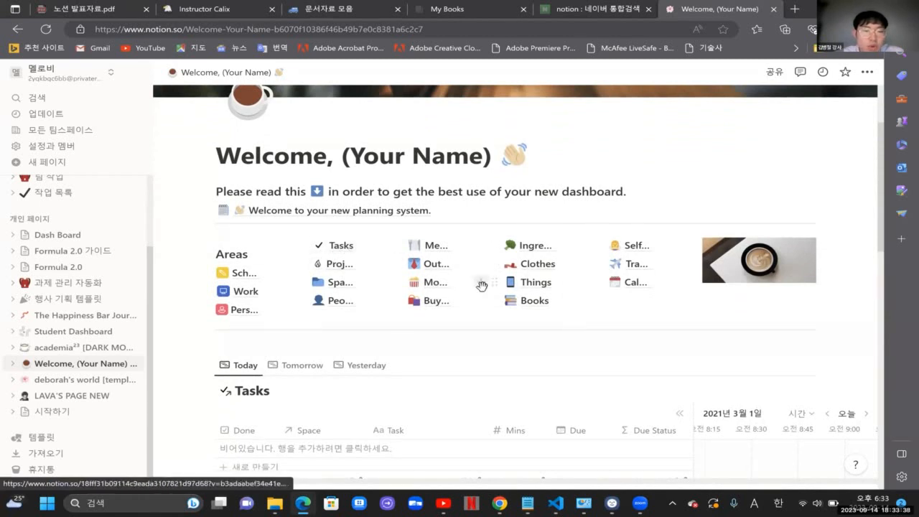
scroll(483, 283, "down", 3)
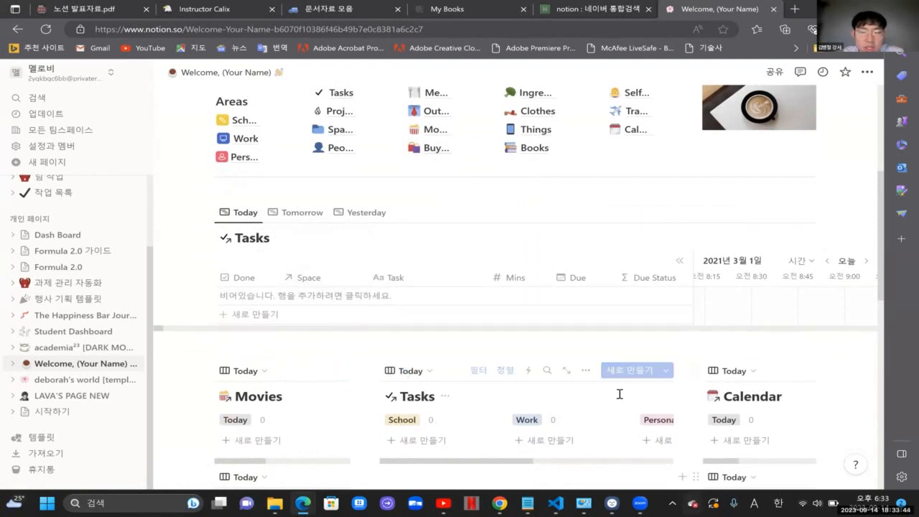
scroll(598, 366, "down", 5)
scroll(598, 364, "down", 6)
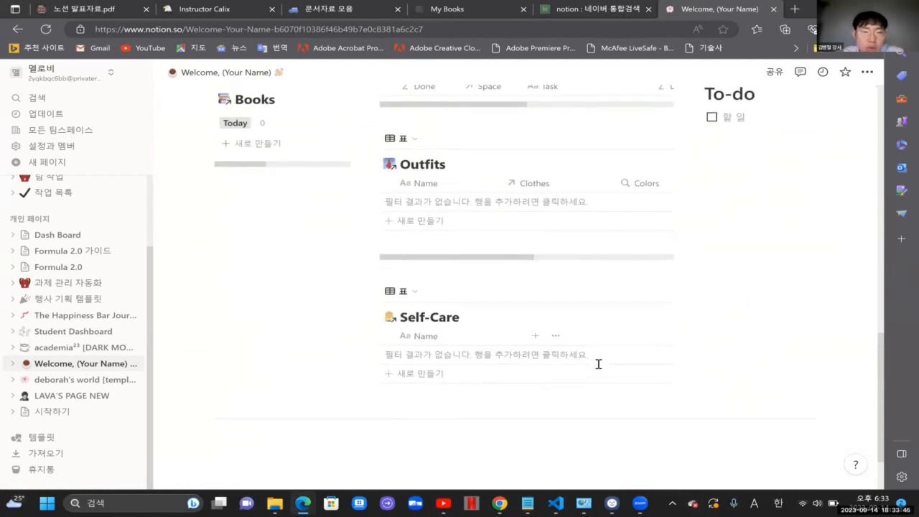
scroll(598, 364, "up", 4)
scroll(598, 364, "up", 4)
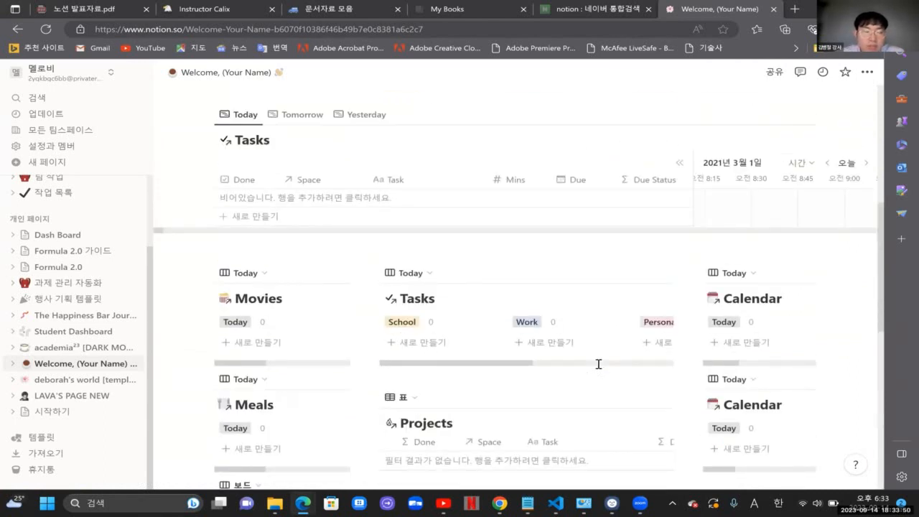
Step: Open the private page "academia²³ [DARK MODE TEMPLATE]" and view its introduction, quicklinks and widgets
left_click(92, 347)
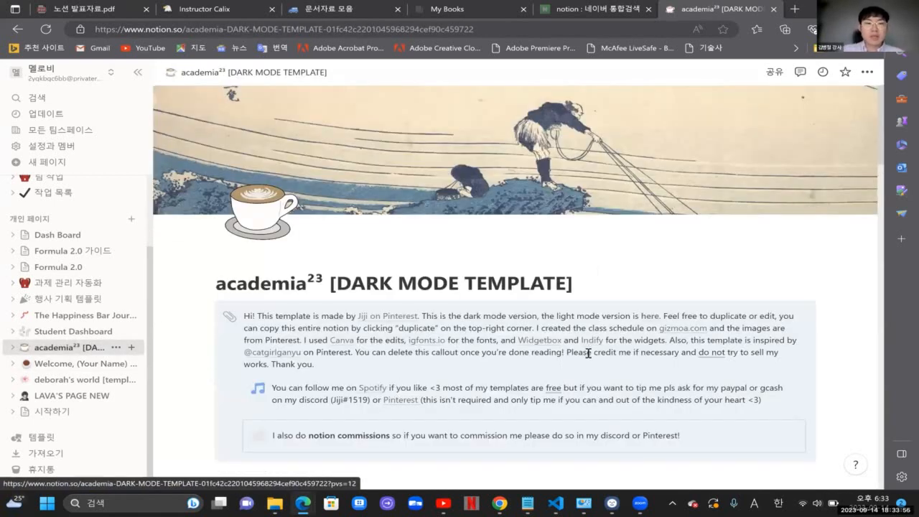
scroll(587, 352, "down", 2)
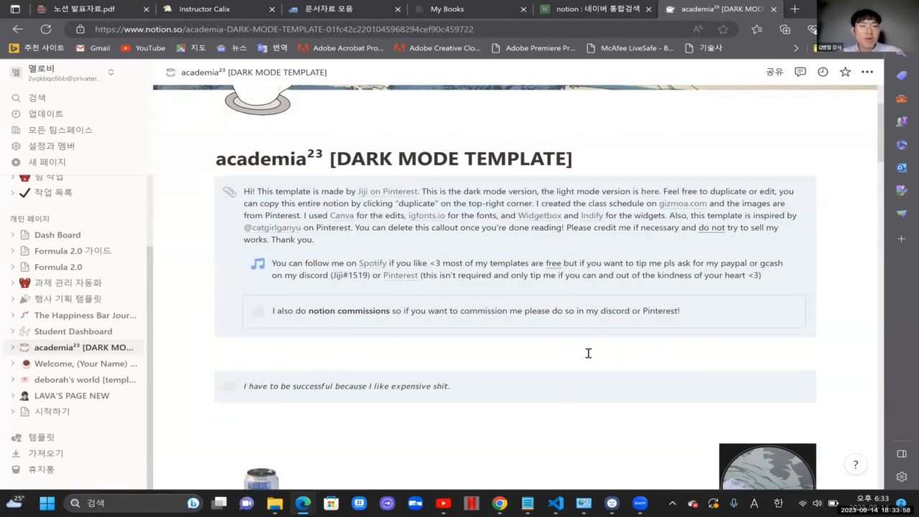
scroll(587, 352, "down", 1)
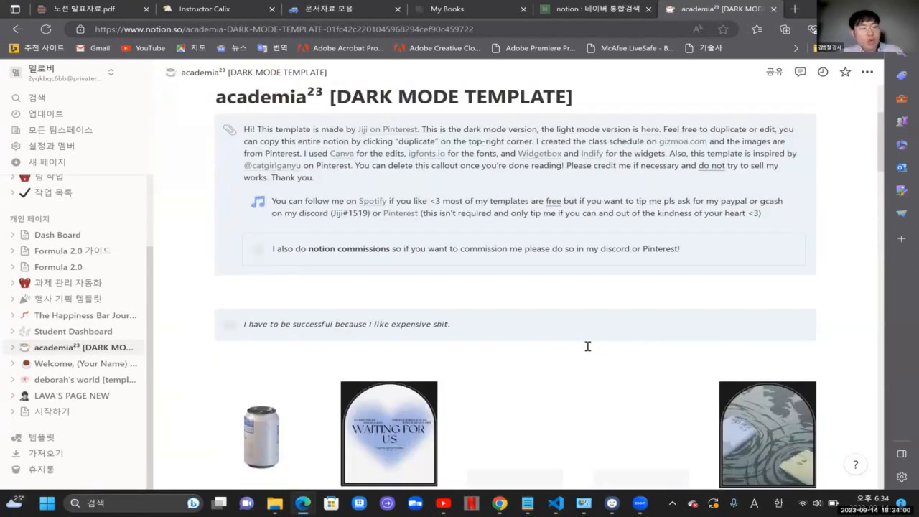
scroll(587, 348, "down", 1)
scroll(587, 351, "down", 3)
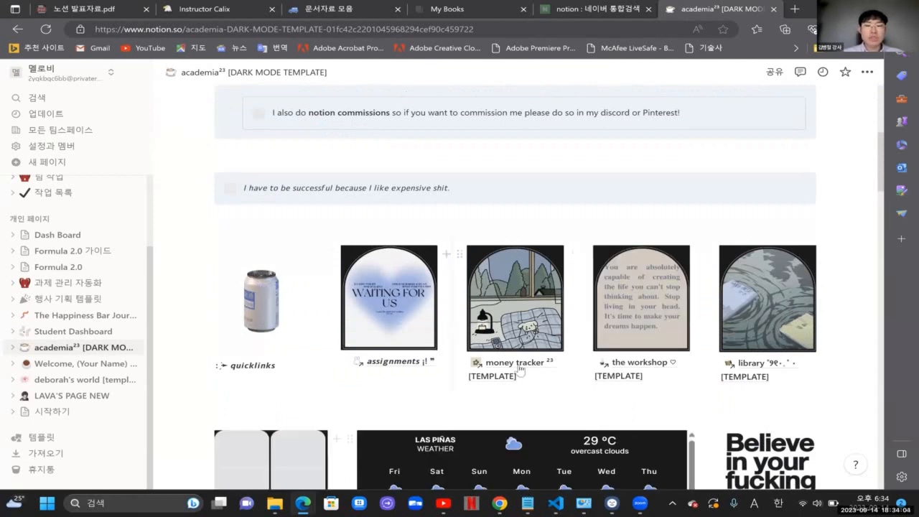
scroll(519, 364, "down", 7)
scroll(519, 364, "up", 6)
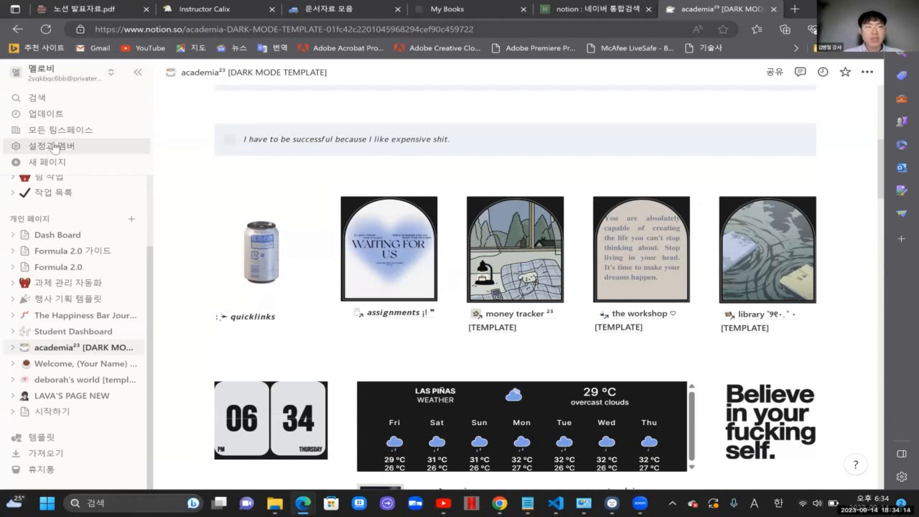
Step: Set the Notion theme to dark mode (다크 모드) in the personal settings and close the settings
left_click(54, 146)
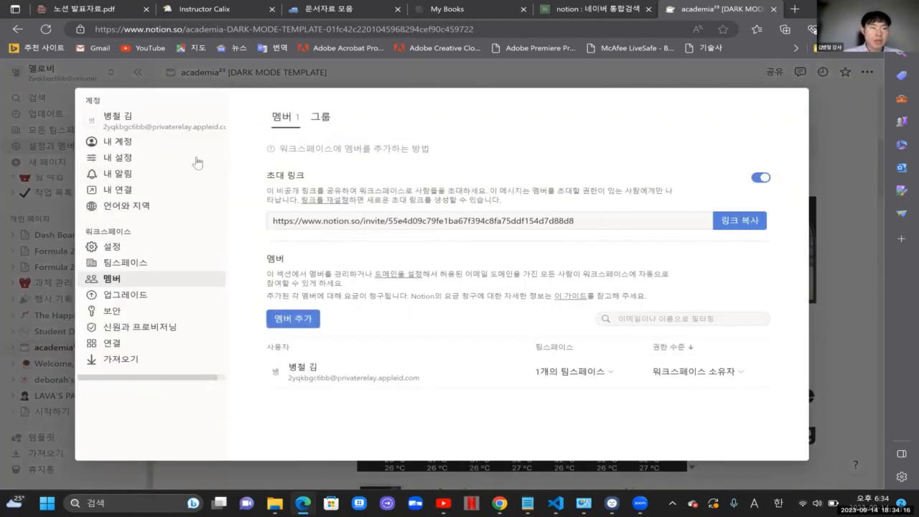
left_click(149, 144)
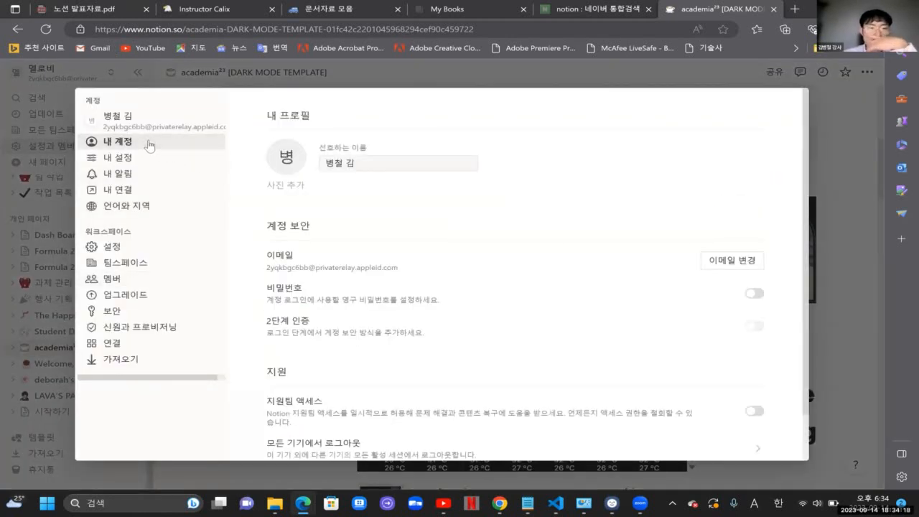
left_click(158, 248)
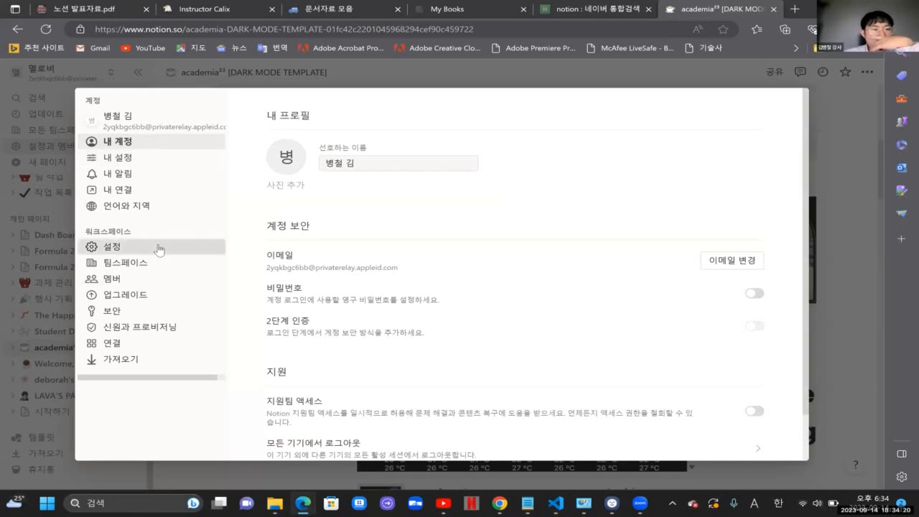
left_click(164, 159)
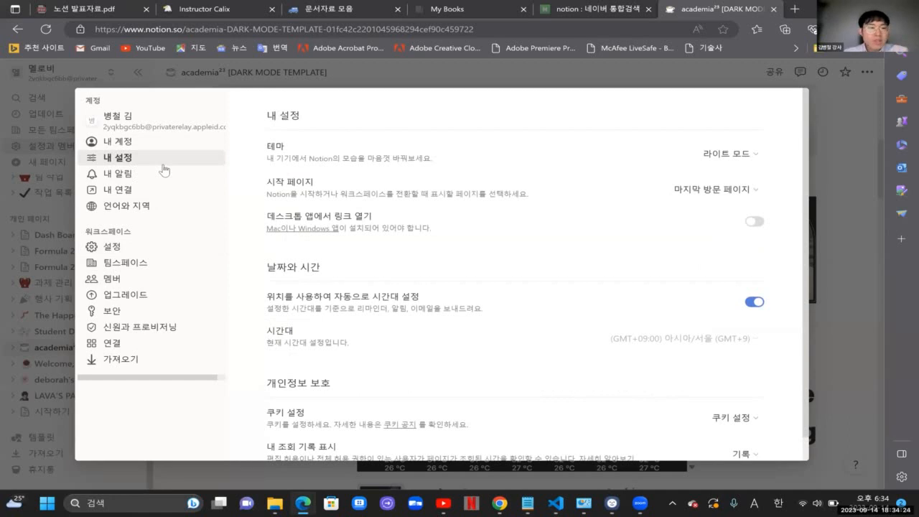
left_click(735, 155)
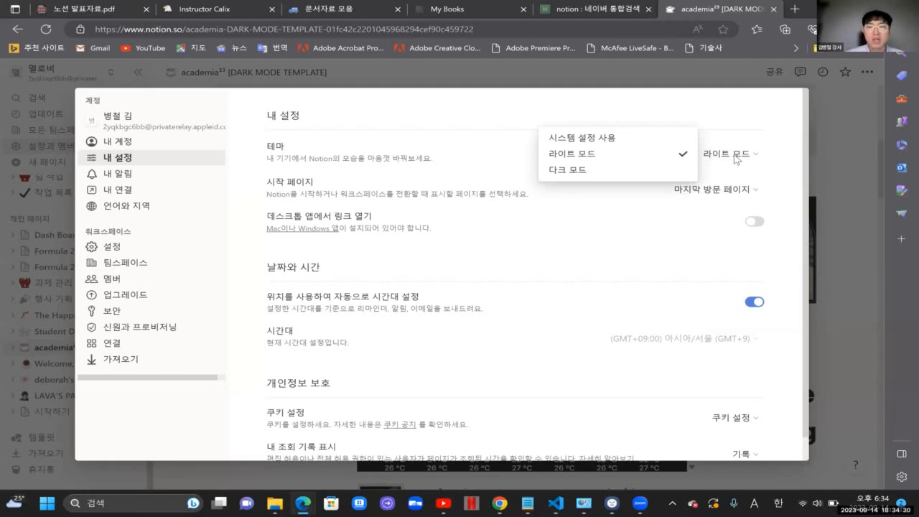
left_click(593, 170)
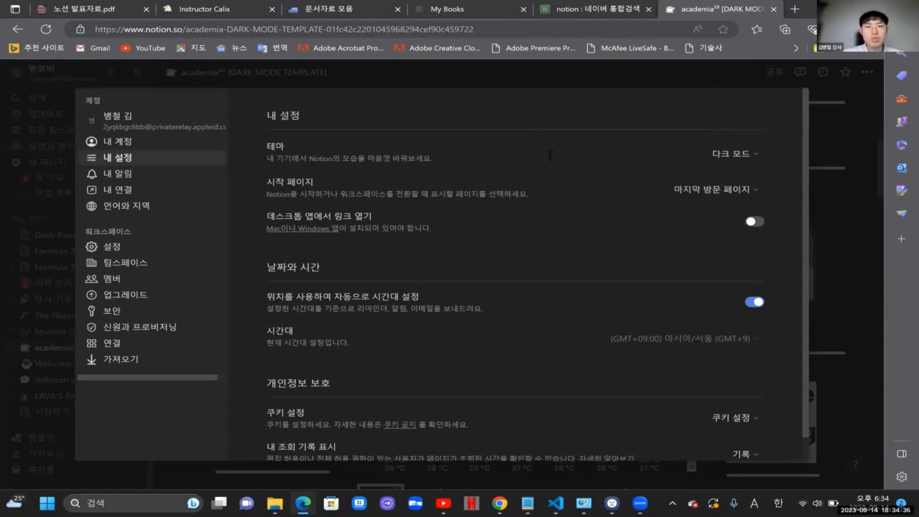
left_click(687, 69)
Step: Examine the academia²³ page in dark mode from its cover through the quicklinks and widgets to the courses gallery and class schedule
scroll(459, 255, "up", 3)
scroll(460, 255, "up", 2)
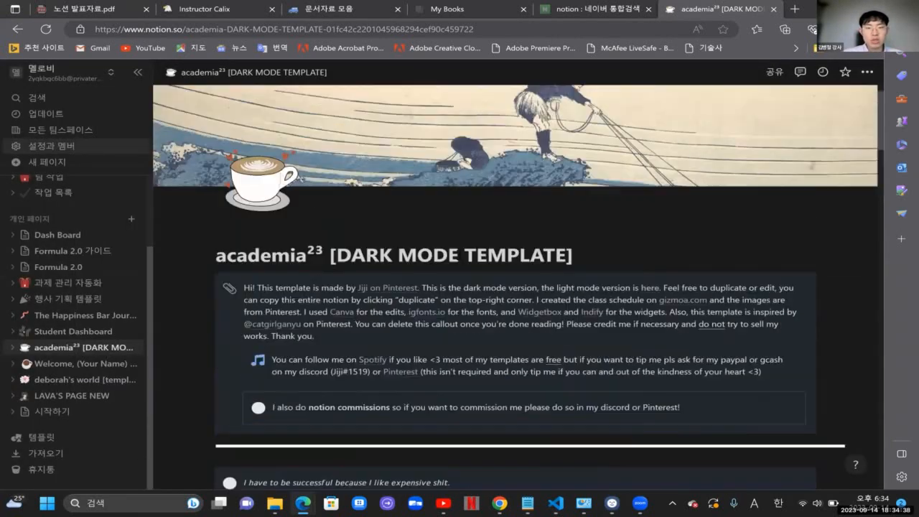
scroll(458, 255, "down", 5)
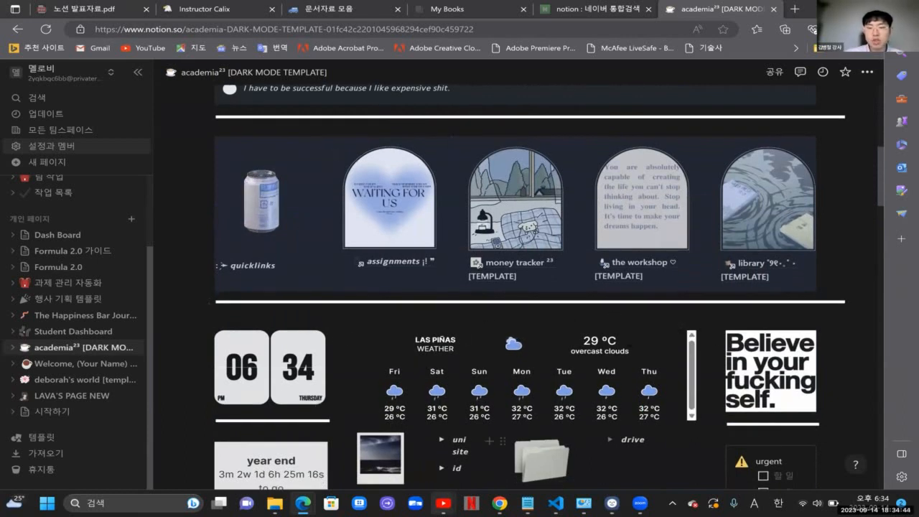
mouse_move(442, 502)
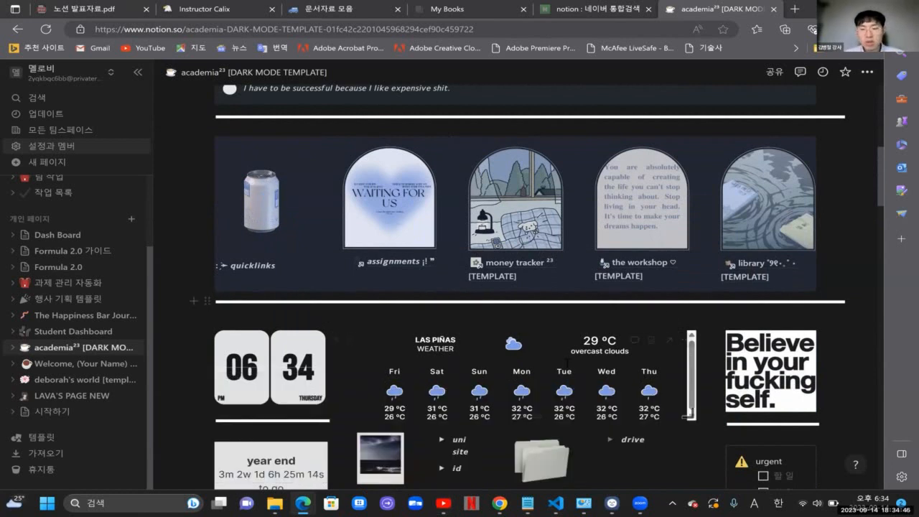
scroll(567, 363, "down", 5)
scroll(567, 363, "down", 4)
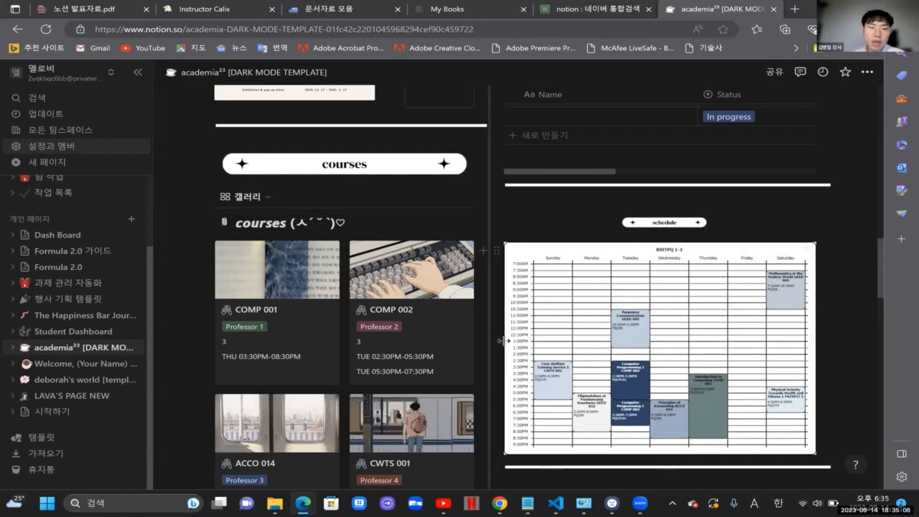
Step: View the rest of the courses gallery, the class schedule and the unrushed tasks section on the academia²³ page
scroll(418, 378, "down", 2)
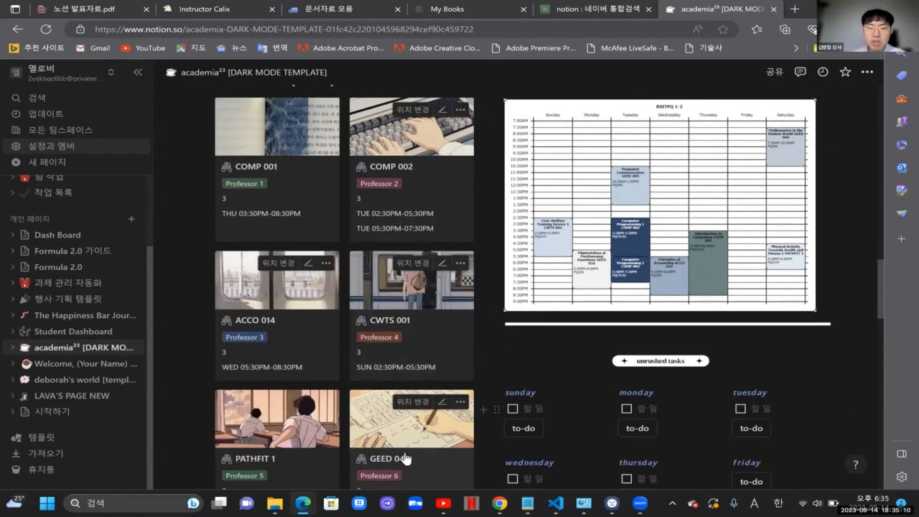
scroll(406, 460, "down", 3)
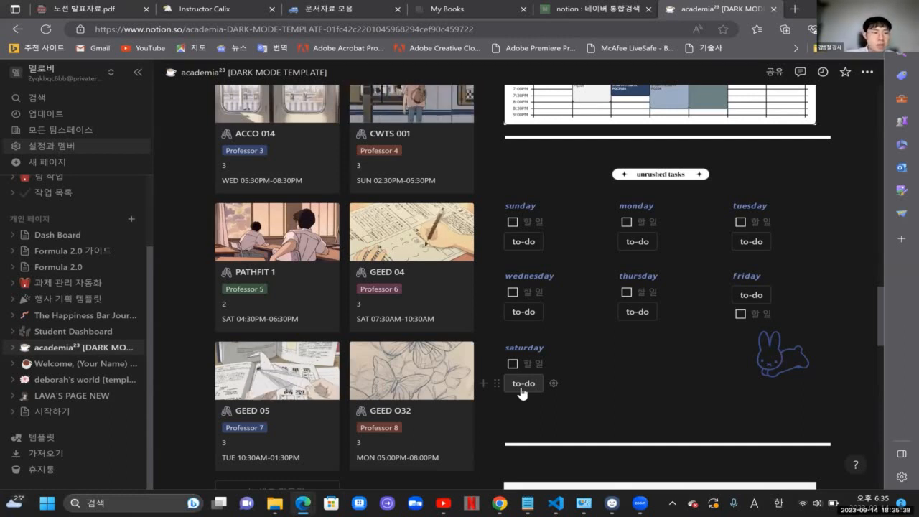
Step: Open the private page "Student Dashboard" and view its cover and weekly planner
left_click(80, 332)
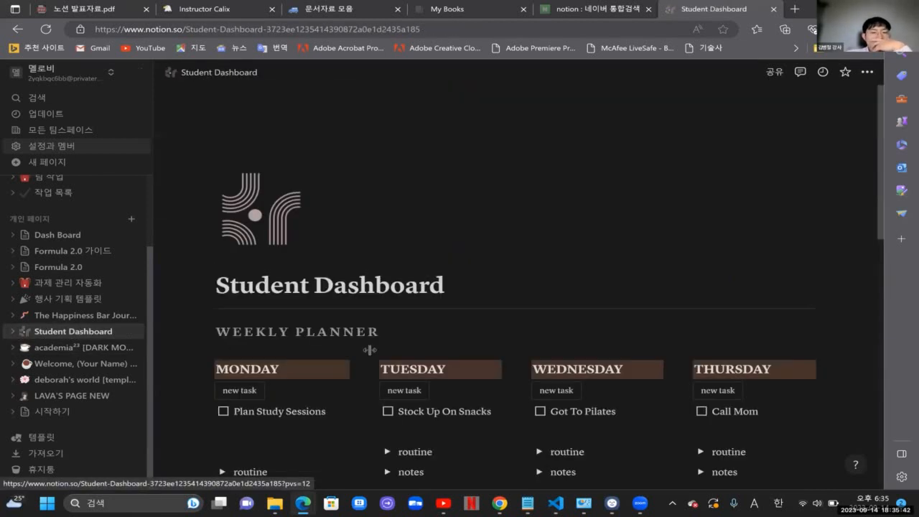
scroll(685, 331, "down", 2)
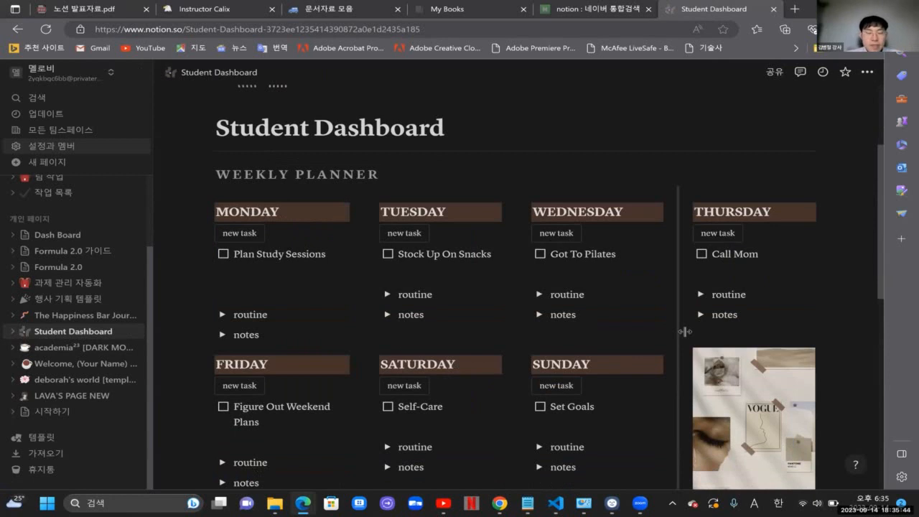
scroll(467, 192, "up", 2)
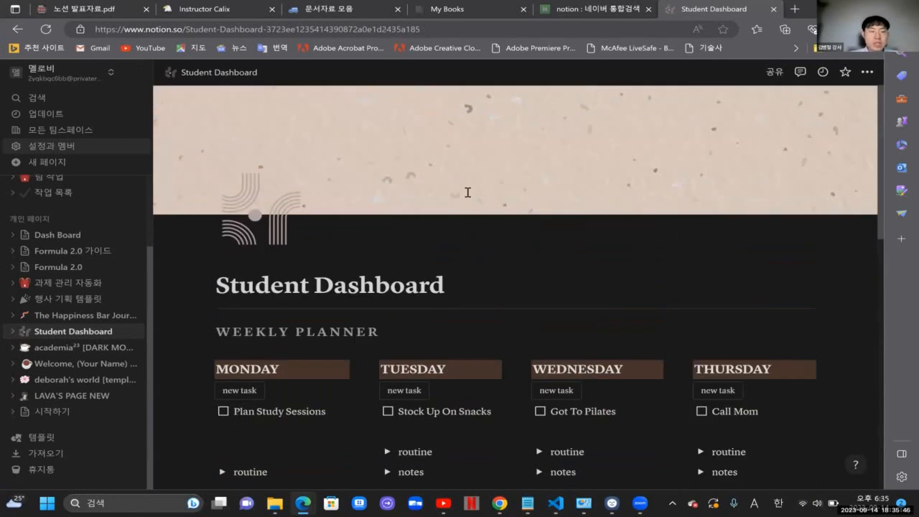
scroll(467, 192, "down", 2)
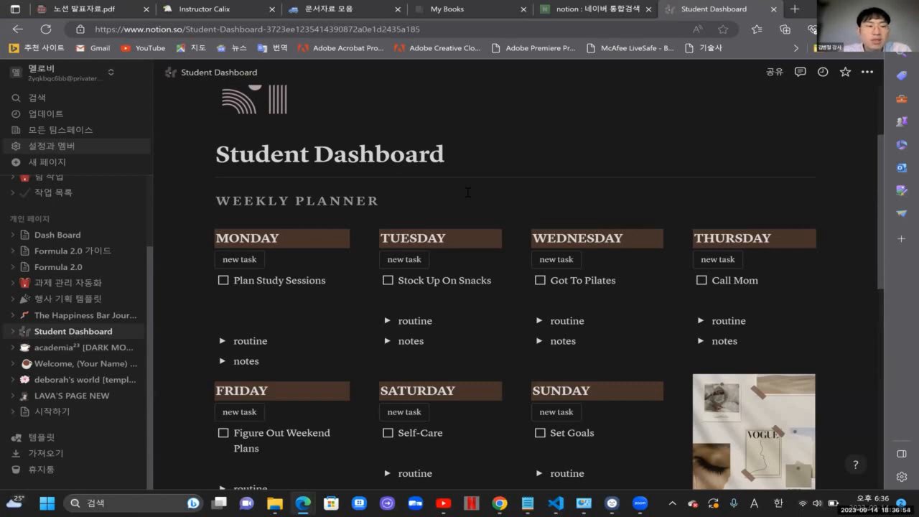
Step: Open The Happiness Bar Journal page, view its welcome section, and expand and collapse the My Goals toggle
left_click(79, 315)
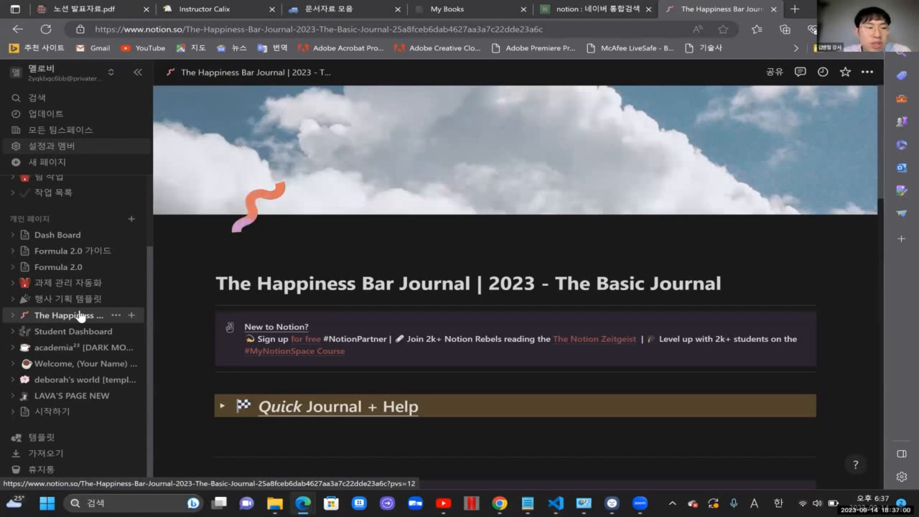
scroll(321, 361, "down", 5)
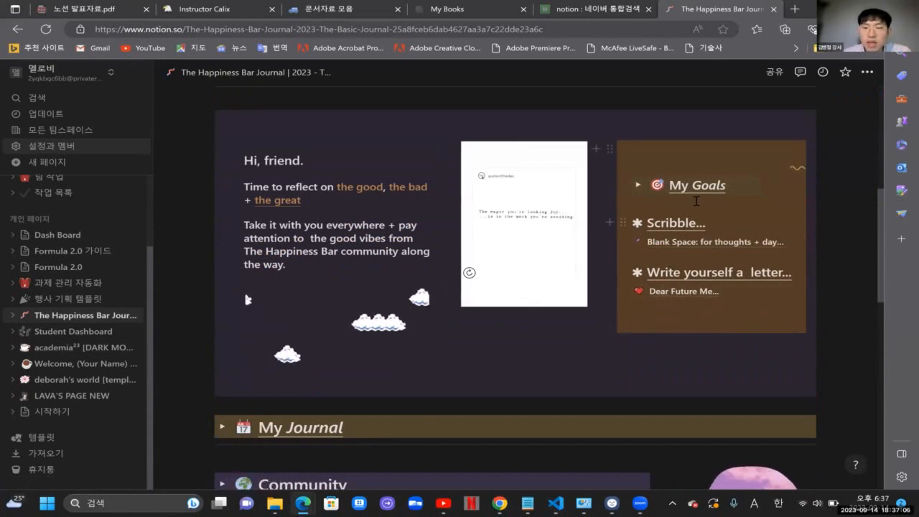
left_click(636, 186)
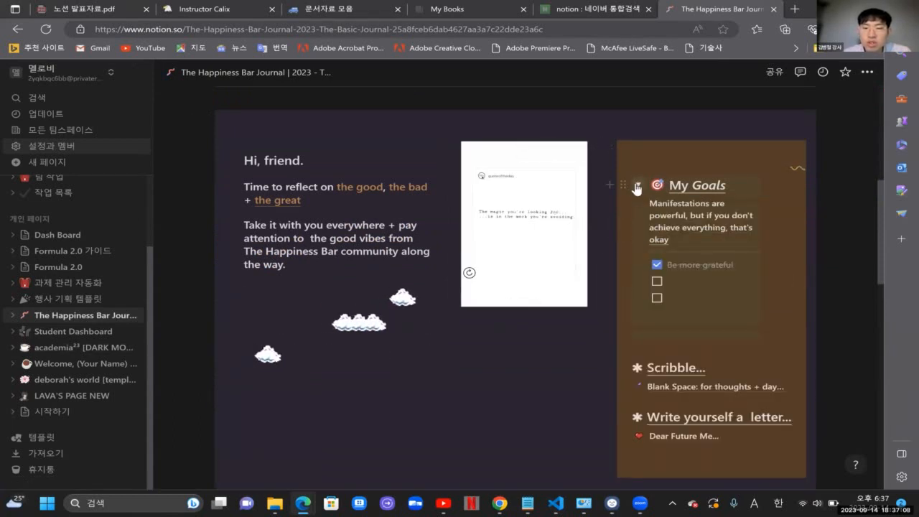
left_click(636, 186)
scroll(478, 317, "down", 4)
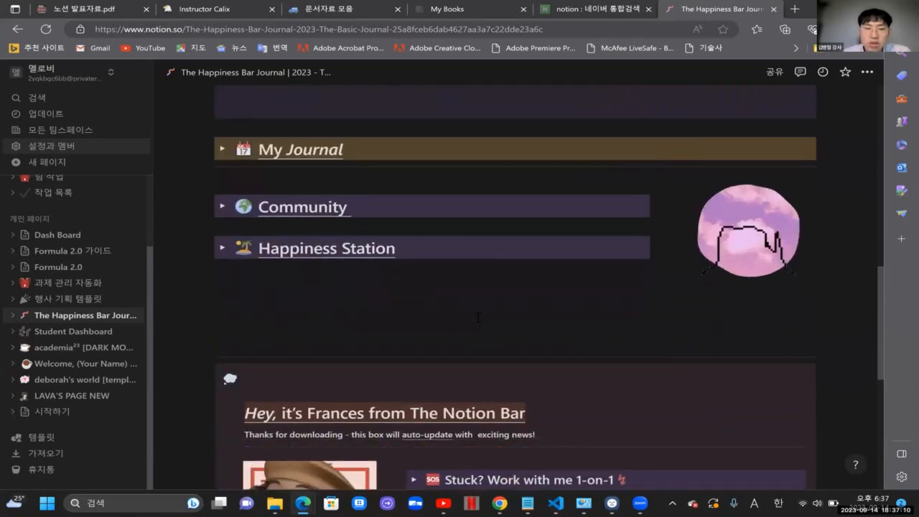
Step: Expand the Community toggle and look through its embedded comment box and the toggles below
left_click(222, 206)
scroll(402, 258, "down", 3)
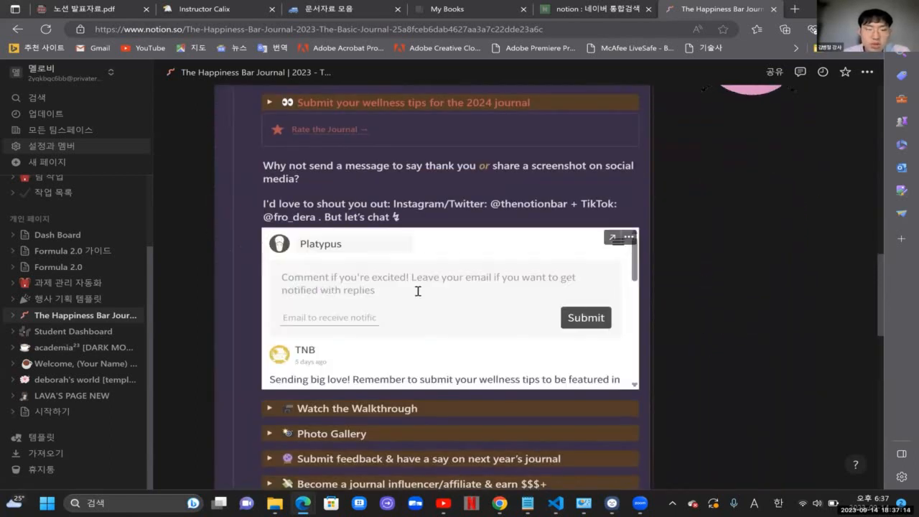
scroll(418, 291, "down", 5)
scroll(624, 305, "down", 3)
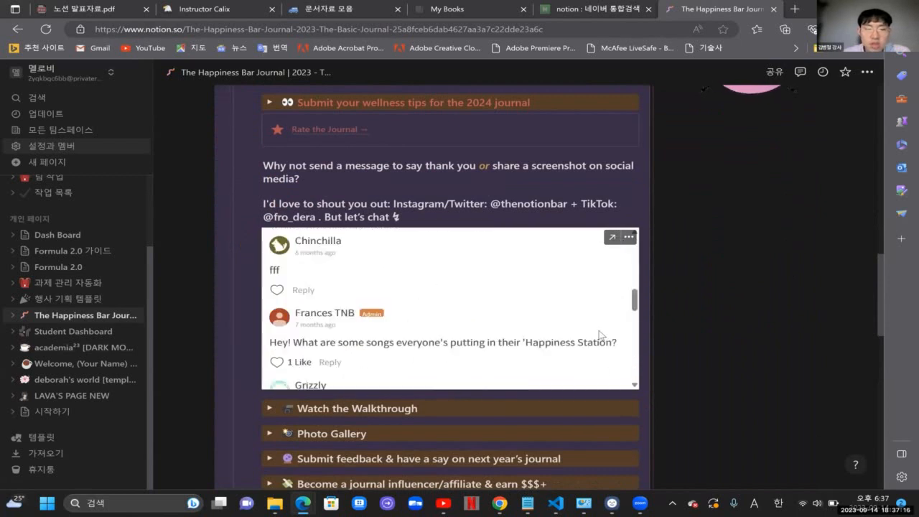
scroll(658, 334, "down", 6)
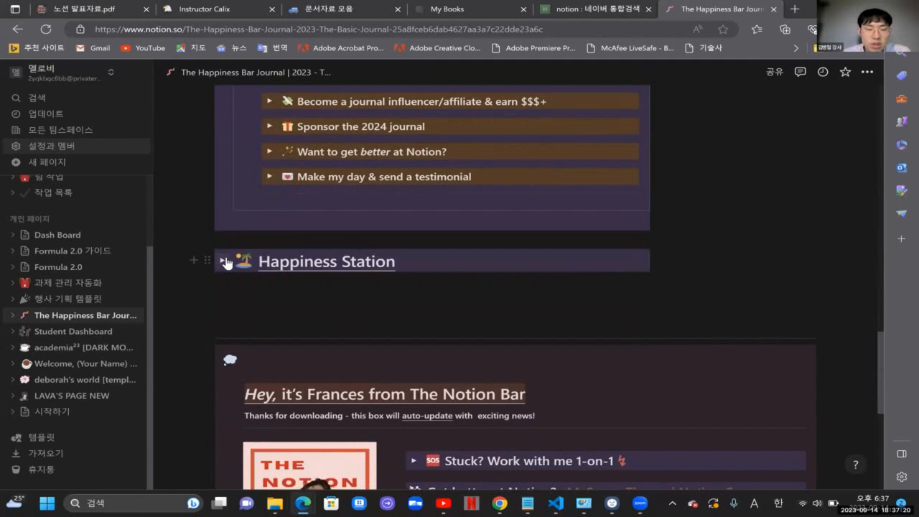
Step: Expand the Happiness Station toggle and view its embedded songs and image, down to the Notion Bar box
left_click(224, 262)
scroll(391, 348, "down", 3)
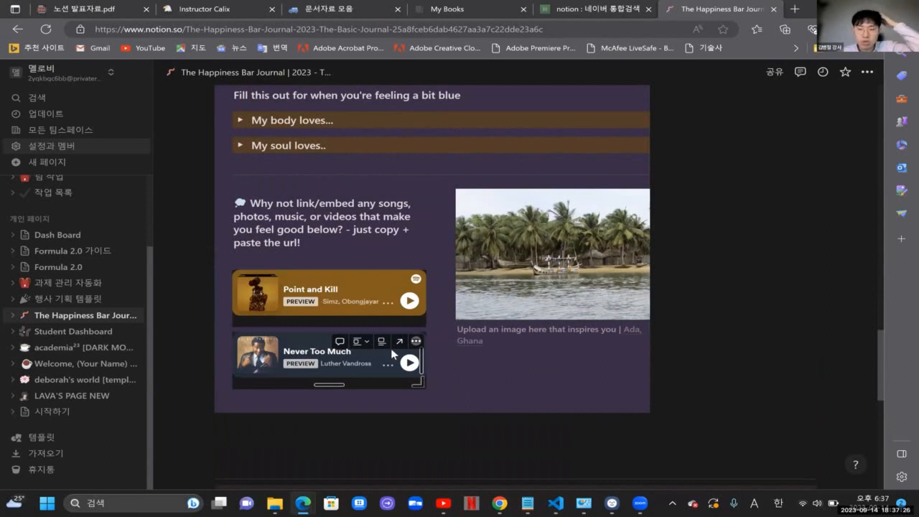
scroll(391, 348, "down", 5)
scroll(392, 350, "down", 1)
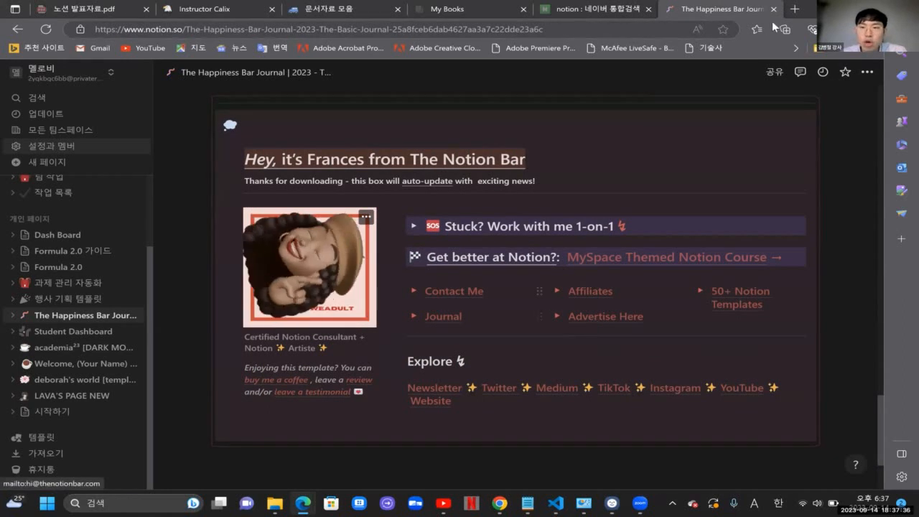
Step: Open the Advertise Here mail link with Chrome just once (한 번만) and close the new browser window
left_click(593, 315)
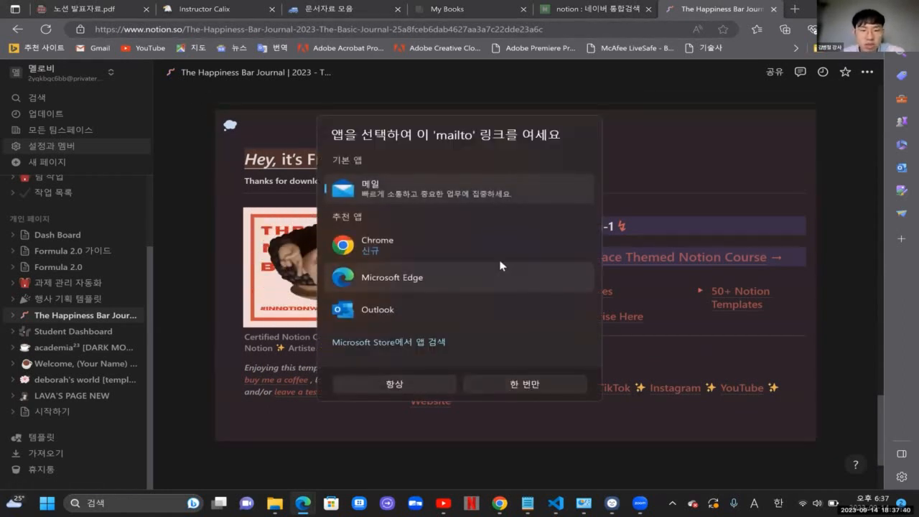
left_click(477, 244)
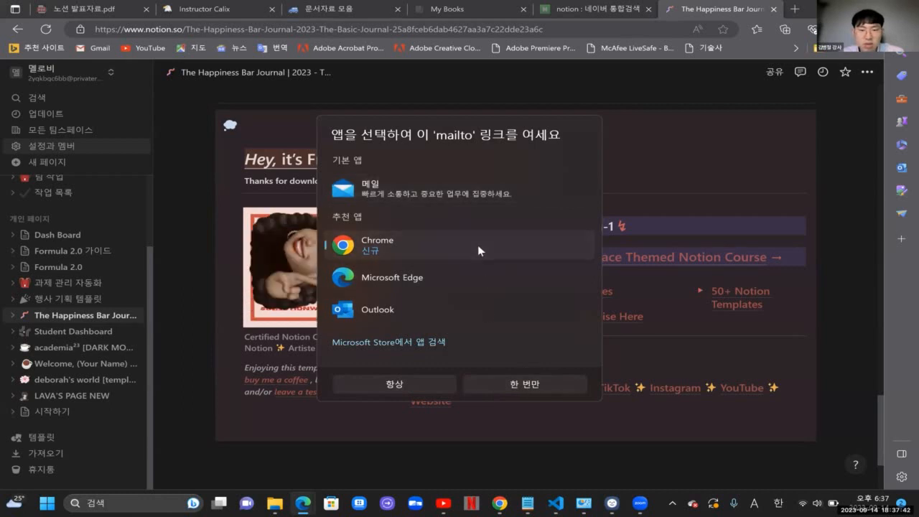
left_click(498, 378)
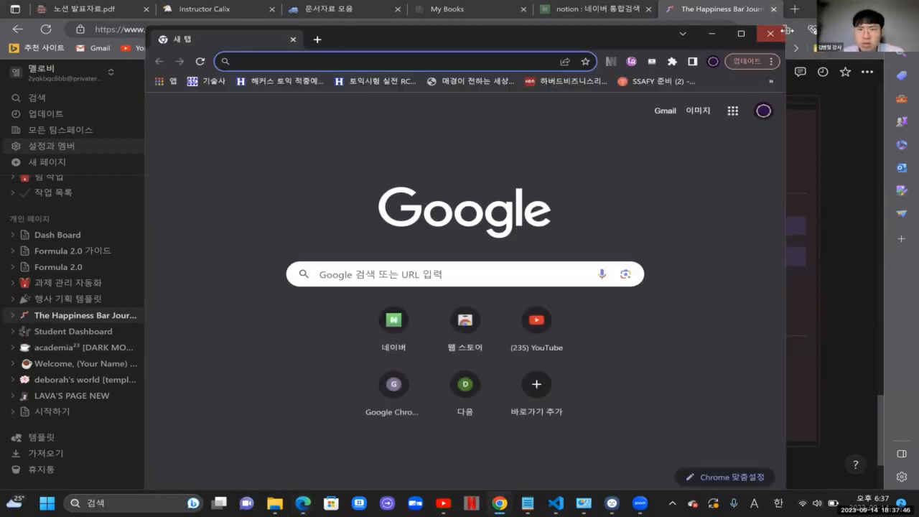
left_click(769, 37)
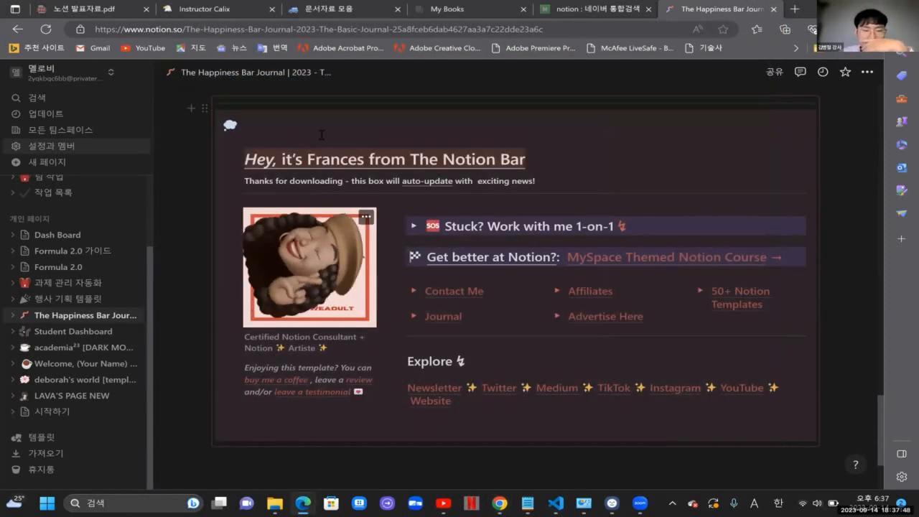
Step: Open the private page "과제 관리 자동화" and view its database automation note and 현재 성적 course cards
left_click(69, 285)
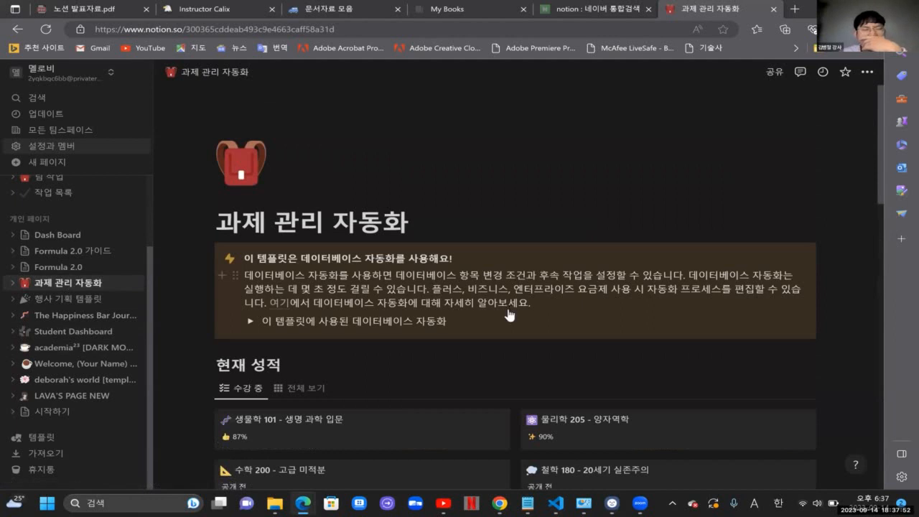
scroll(508, 315, "down", 3)
scroll(508, 315, "down", 2)
scroll(508, 315, "up", 5)
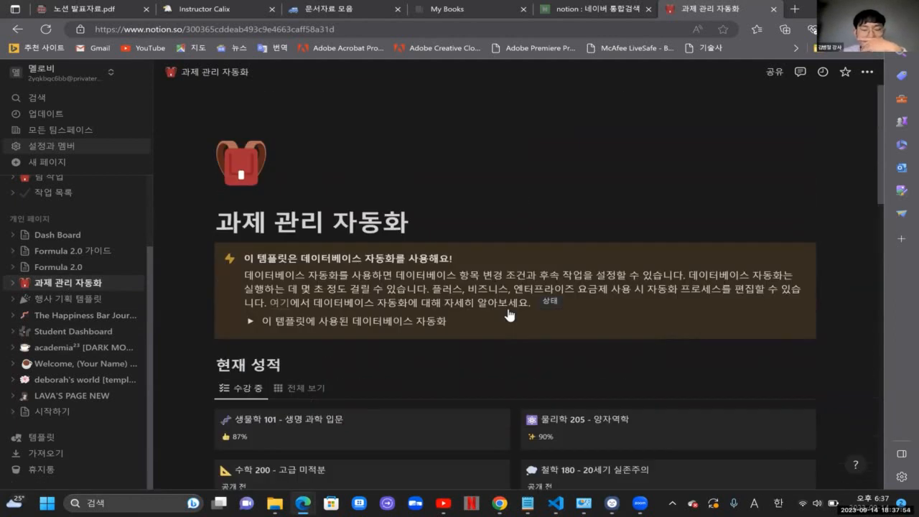
scroll(508, 314, "down", 3)
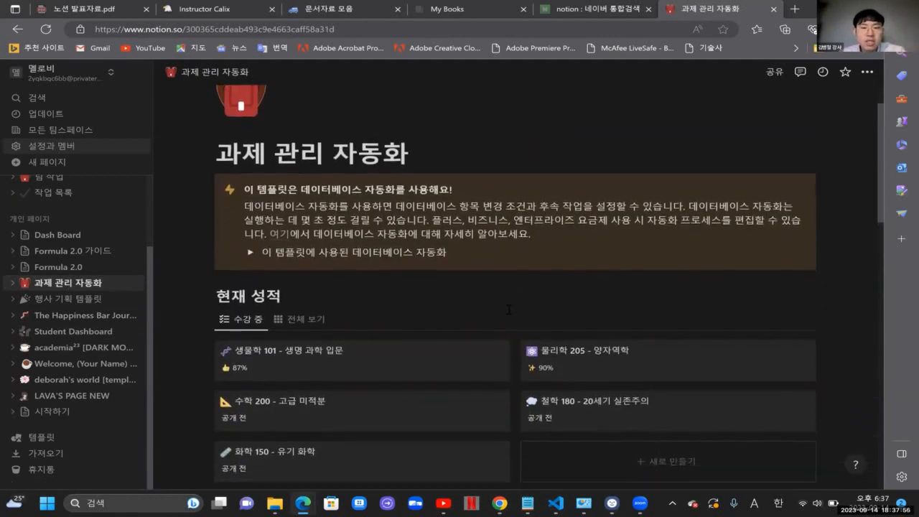
scroll(508, 309, "down", 3)
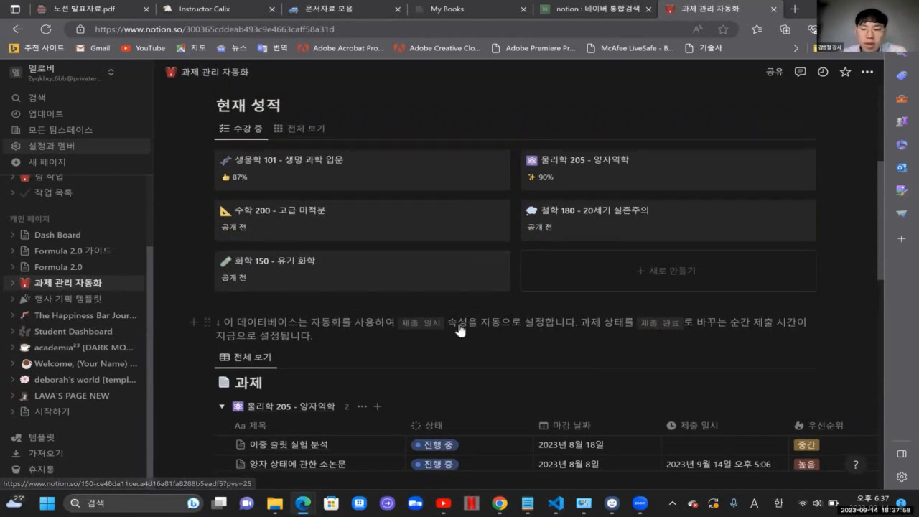
Step: Examine the 과제 database tables for 물리학 205 and 생물학 101, across their columns to 강의
scroll(460, 330, "down", 2)
scroll(460, 330, "down", 2)
scroll(460, 330, "right", 6)
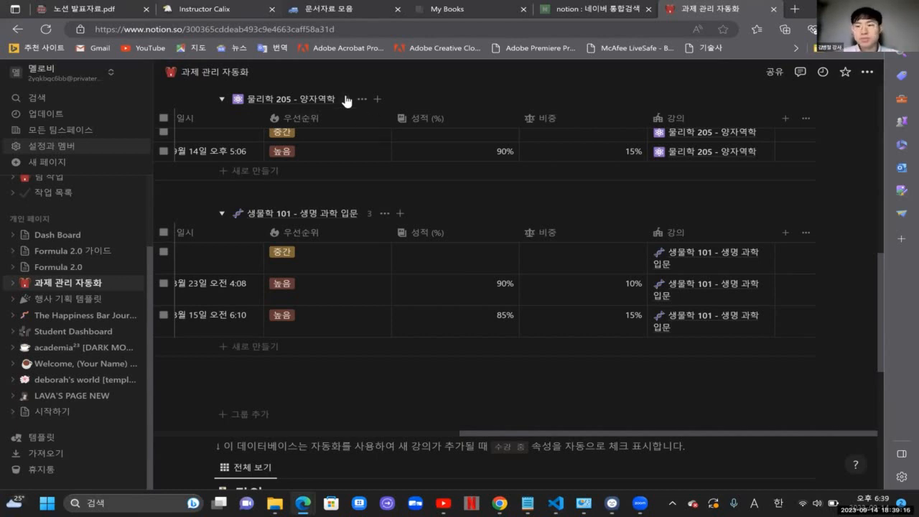
key("Hangul")
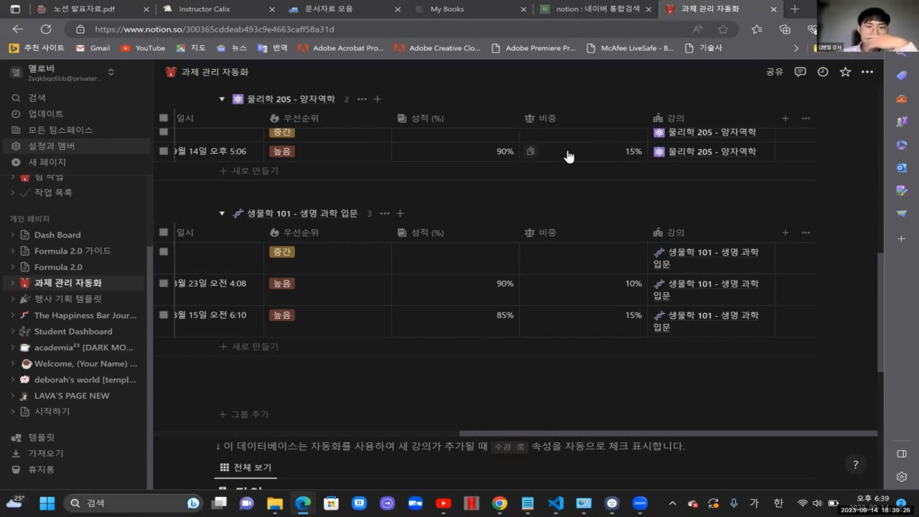
Step: Return to the Student Dashboard page and look over its weekly planner from Monday to Sunday
left_click(59, 300)
left_click(77, 333)
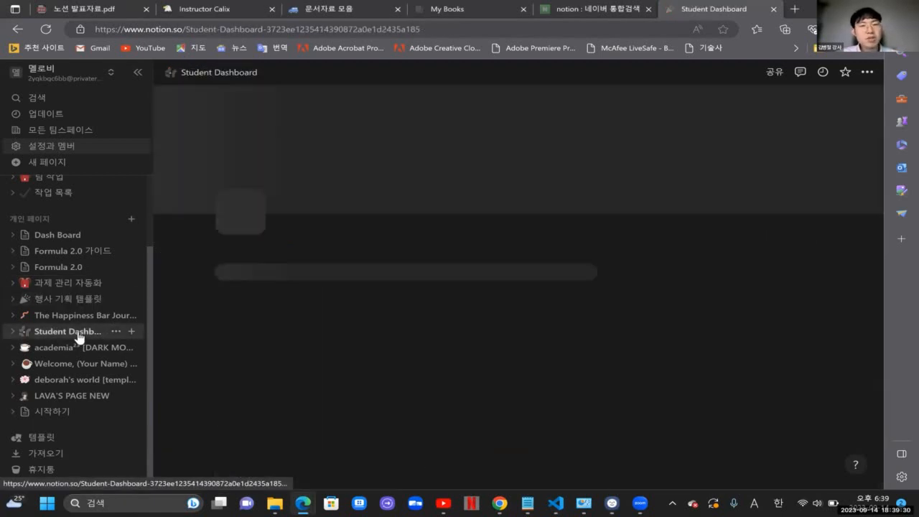
scroll(582, 248, "down", 3)
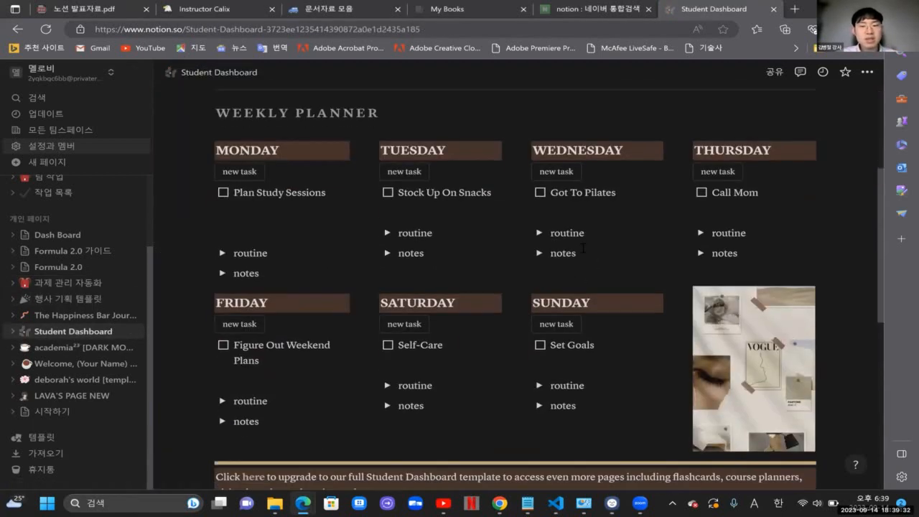
scroll(582, 248, "up", 1)
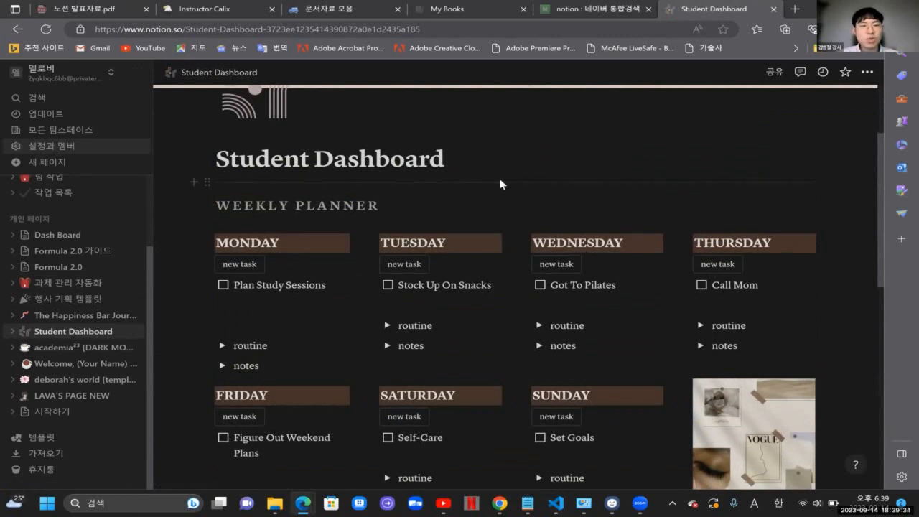
scroll(501, 184, "up", 1)
scroll(501, 183, "down", 1)
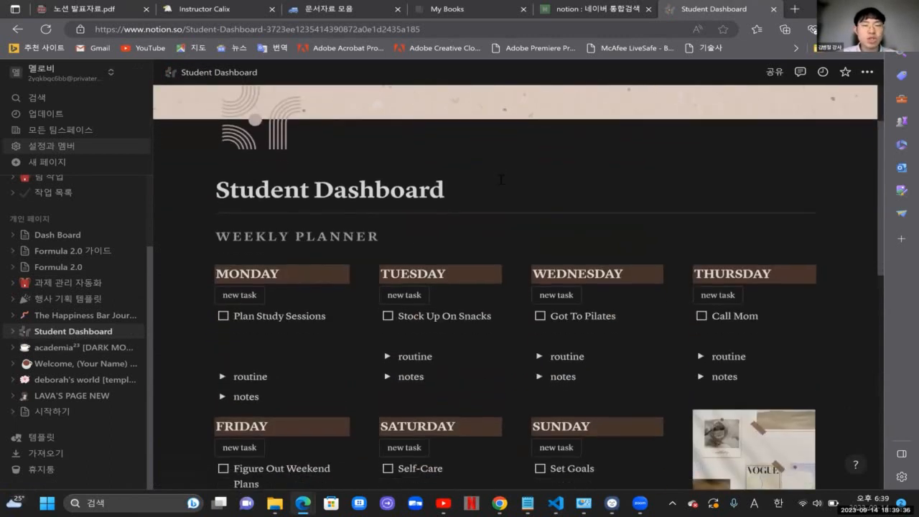
scroll(501, 179, "down", 1)
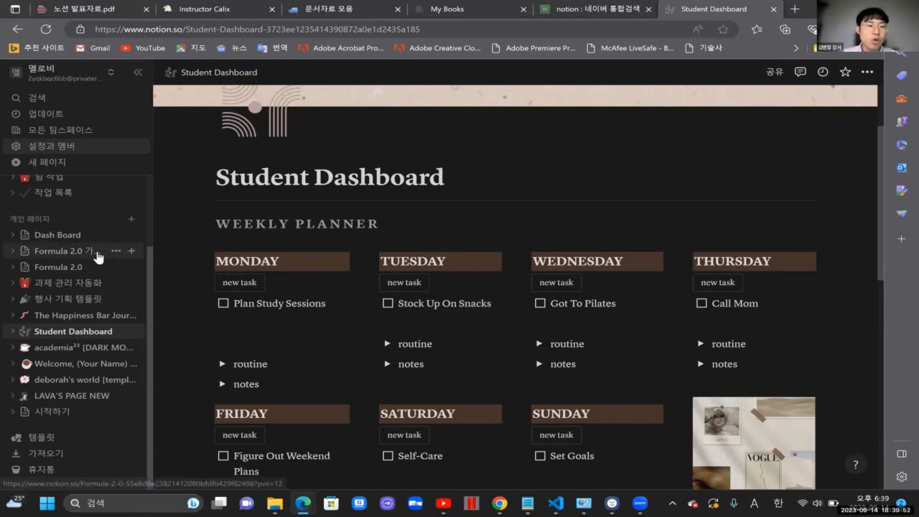
Step: Set the Notion theme to light mode (라이트 모드) in the personal settings (내 설정)
scroll(96, 256, "up", 3)
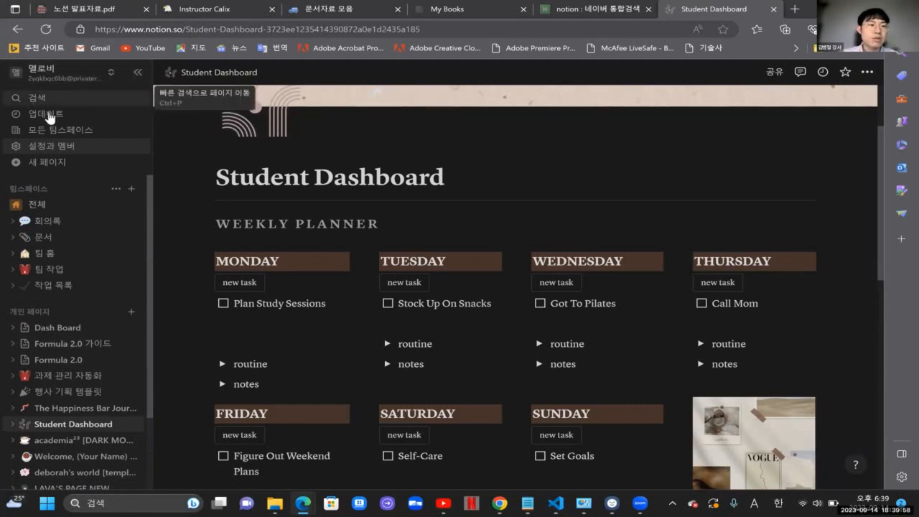
left_click(69, 148)
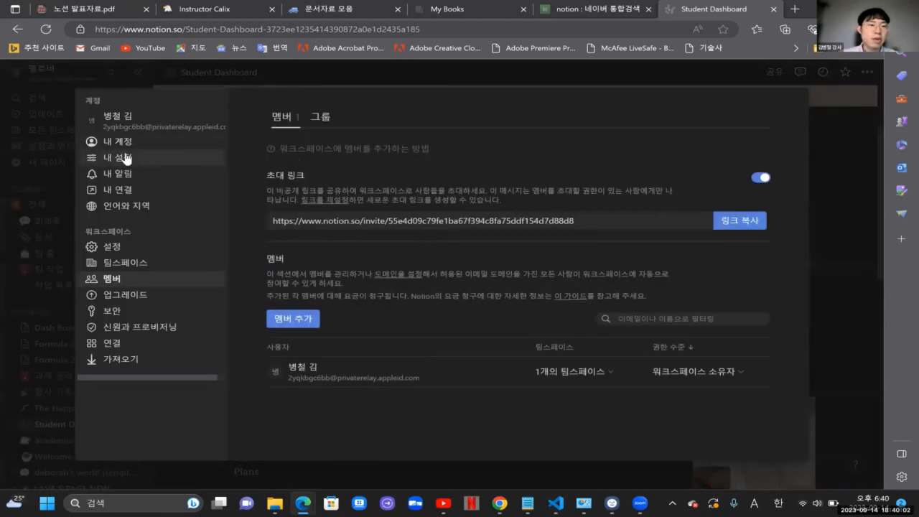
left_click(125, 158)
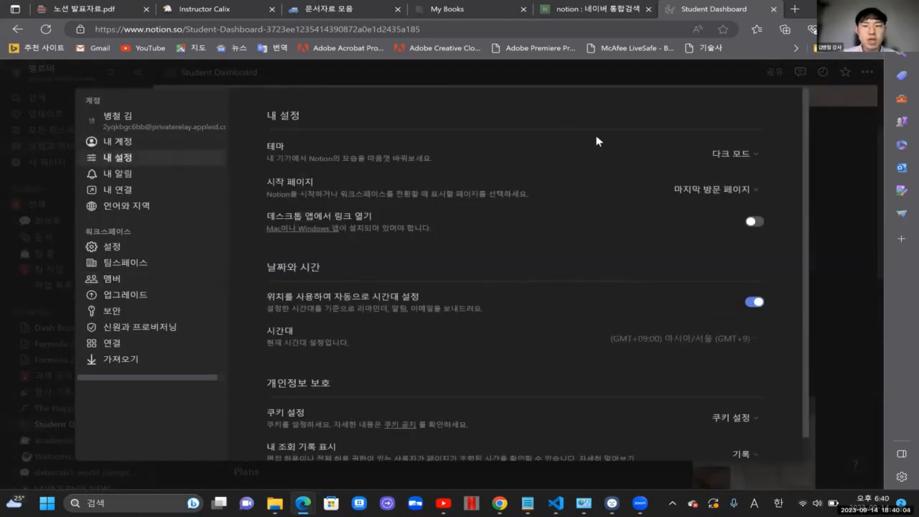
left_click(725, 153)
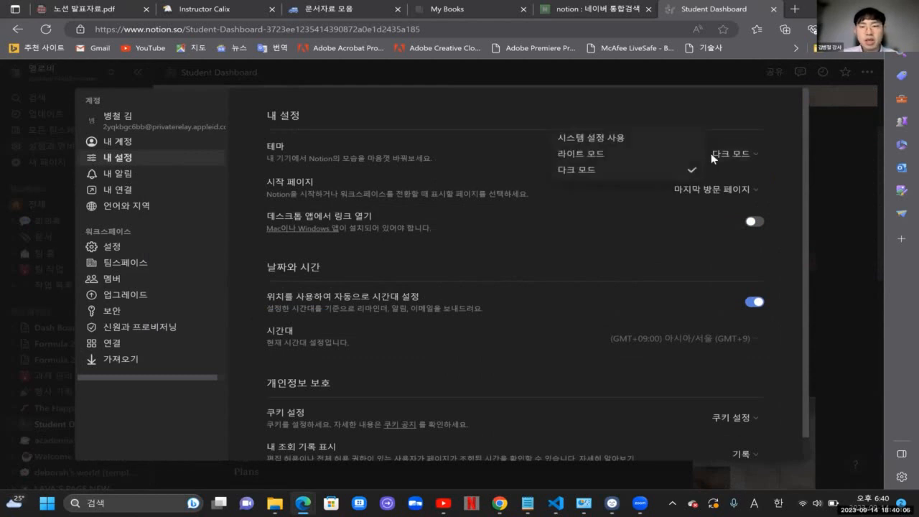
left_click(651, 159)
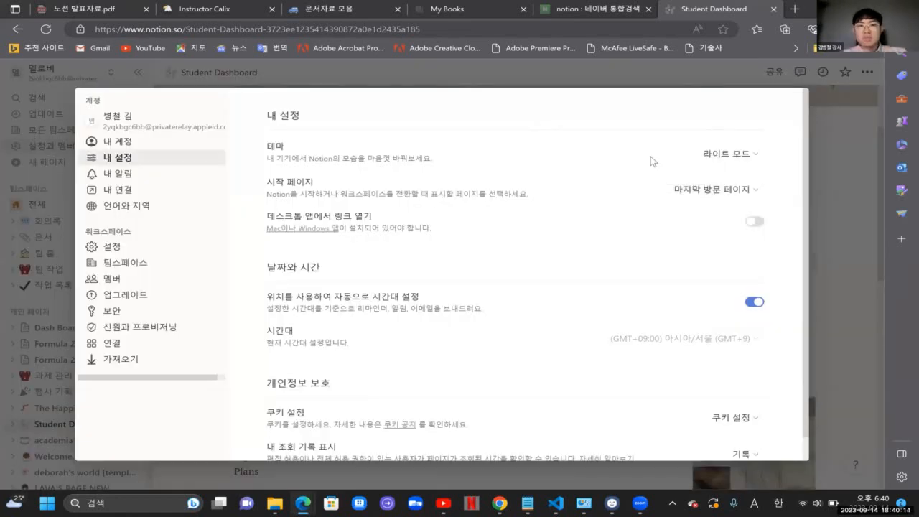
Step: Close the settings and add a new page under the private pages (개인 페이지)
left_click(561, 60)
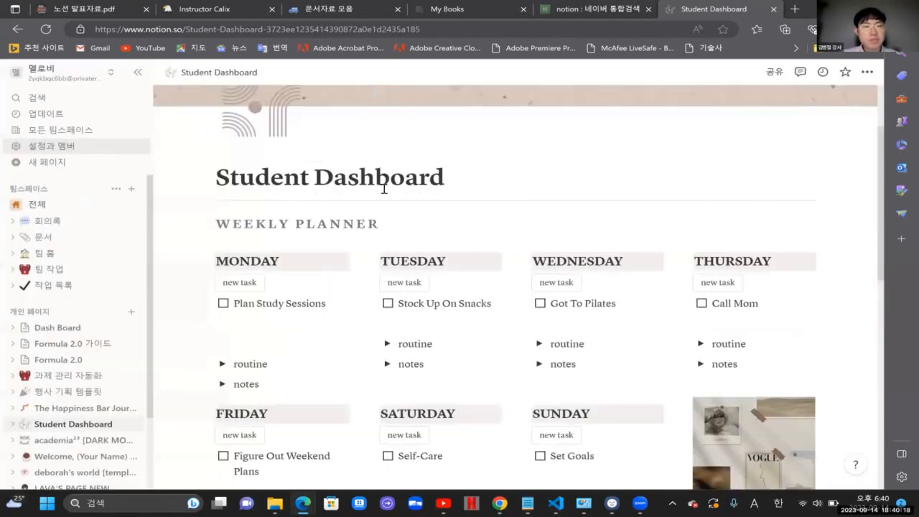
scroll(108, 367, "down", 2)
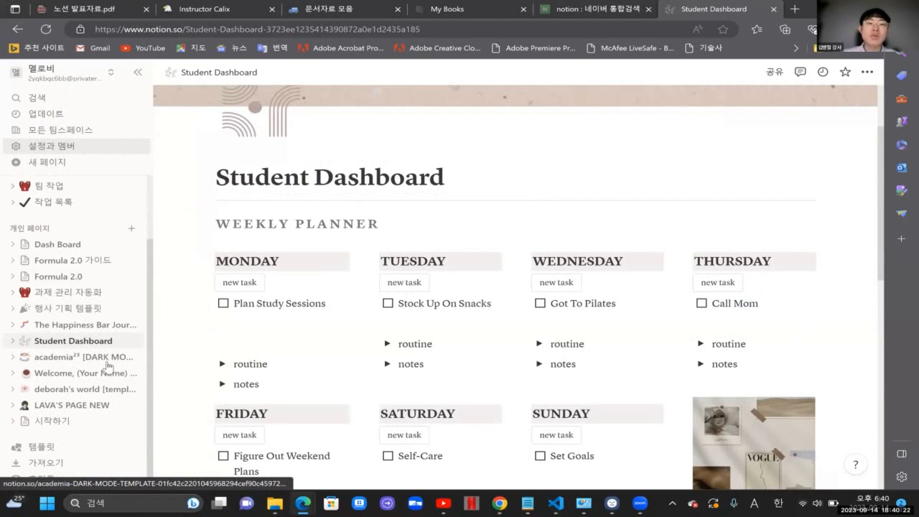
left_click(132, 229)
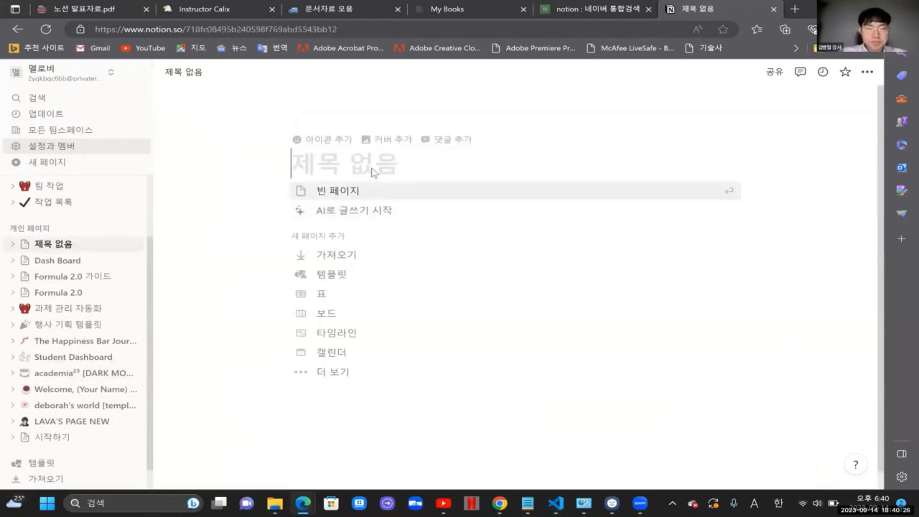
Step: Title the new page "Student Dashboard"
type("dds")
key("BackSpace")
key("BackSpace")
key("BackSpace")
type("d")
key("BackSpace")
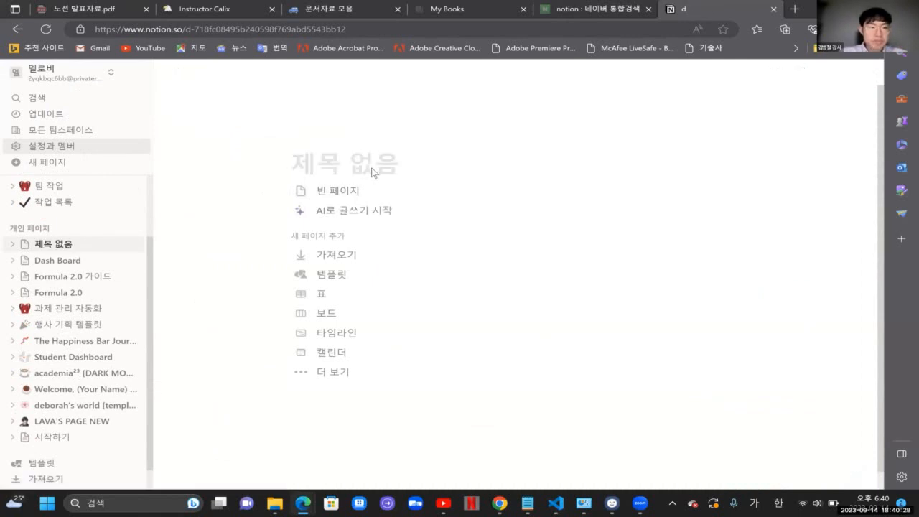
key("Hangul")
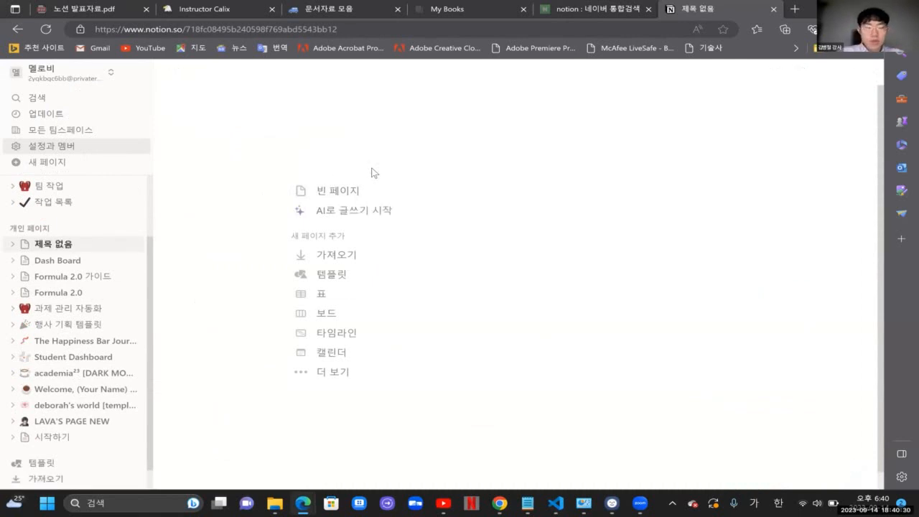
type("ㄴ")
key("BackSpace")
key("Hangul")
type("S")
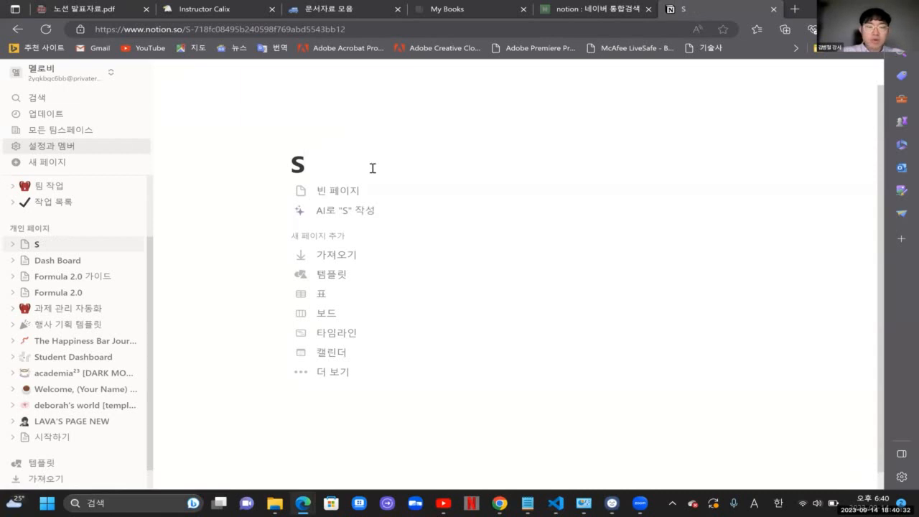
type("tudent")
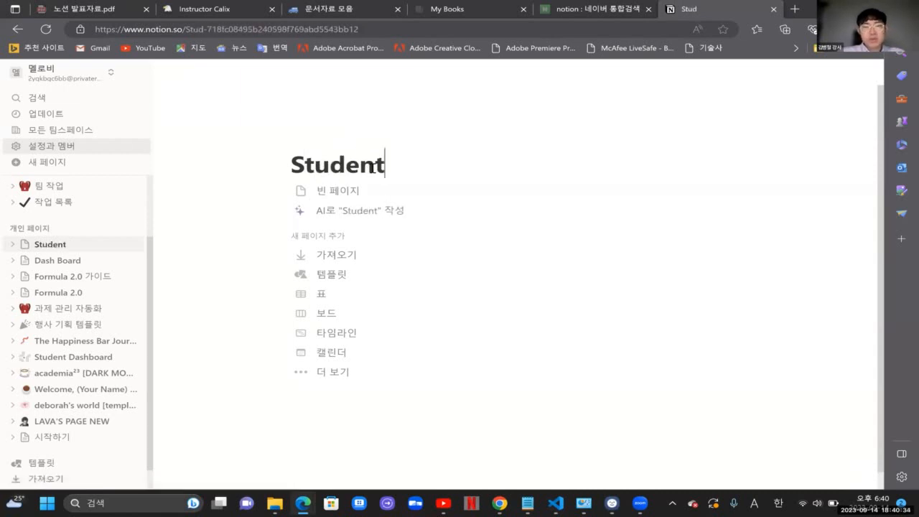
type(" Dash")
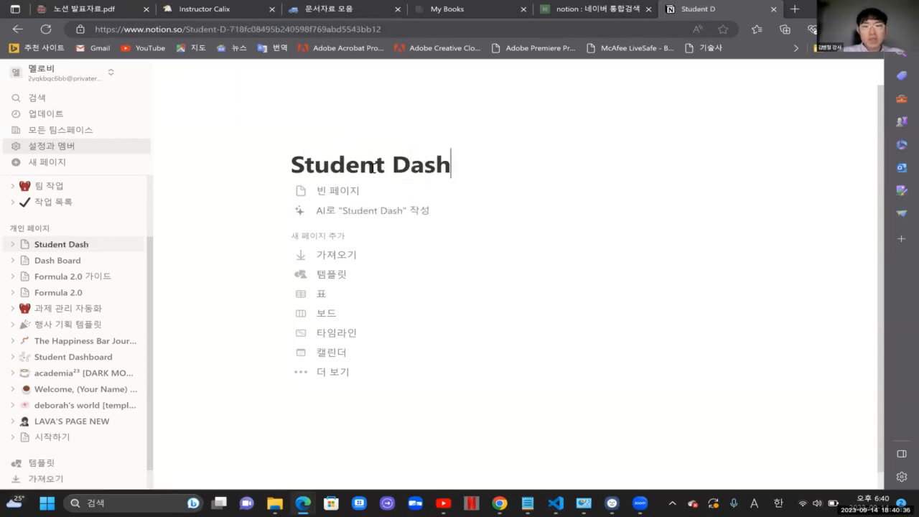
key("BackSpace")
type("B")
key("BackSpace")
type("board")
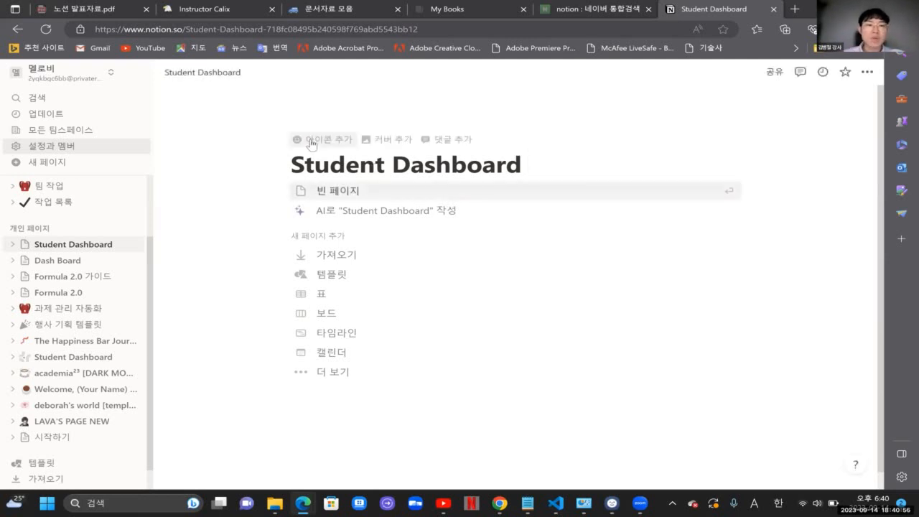
Step: Start adding a page icon, filter the emojis by "board", and check the custom image (사용자 지정) and icon (아이콘) options
left_click(310, 140)
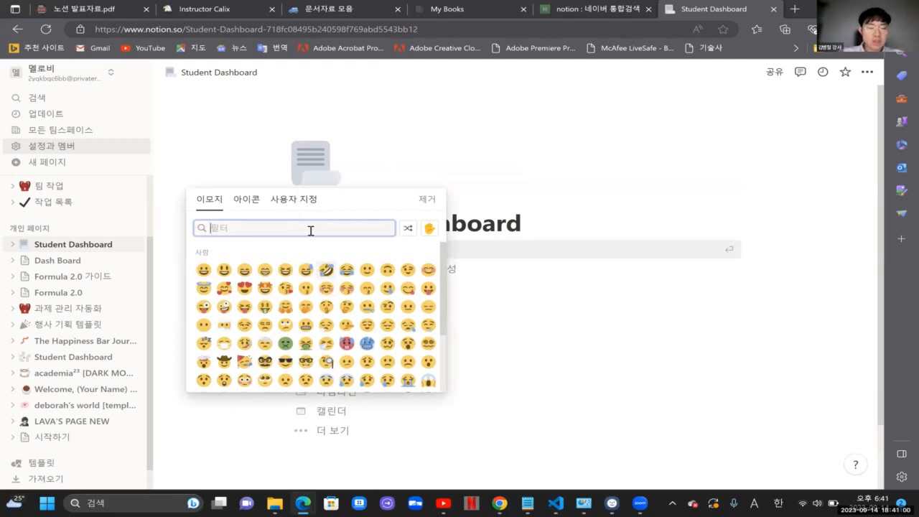
type("board")
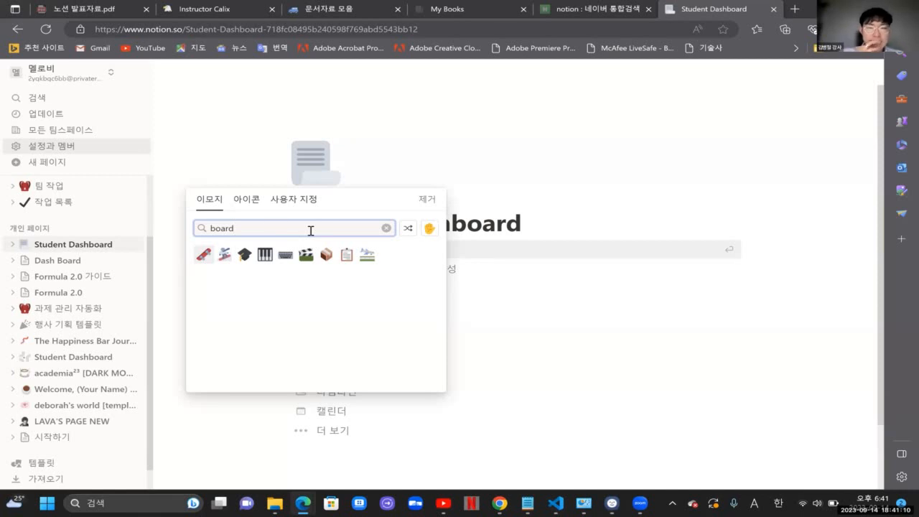
left_click(303, 207)
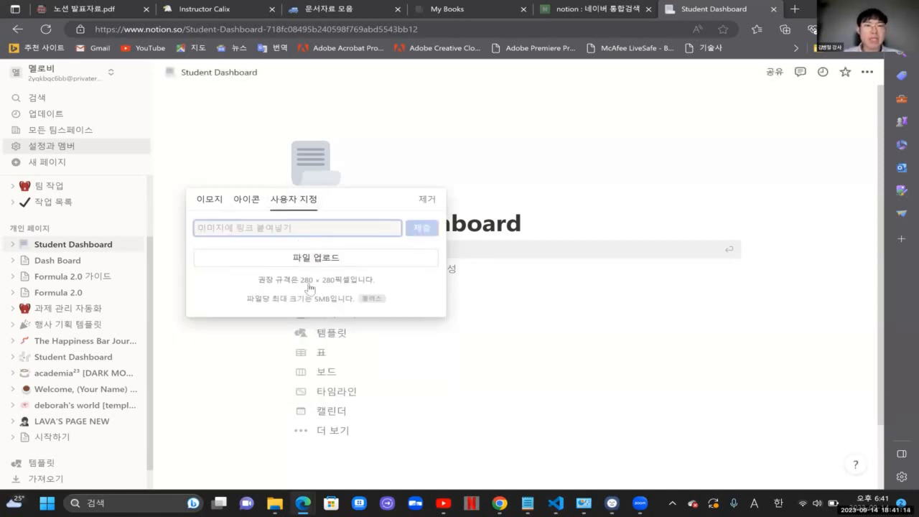
left_click(241, 198)
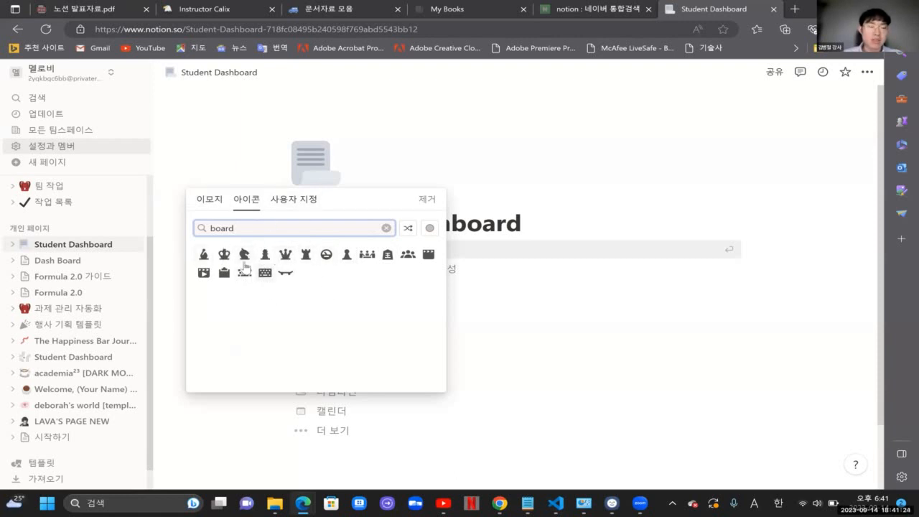
Step: Search the icon set for "board" and clear the filter to show all icons again
left_click(387, 228)
scroll(351, 273, "down", 1)
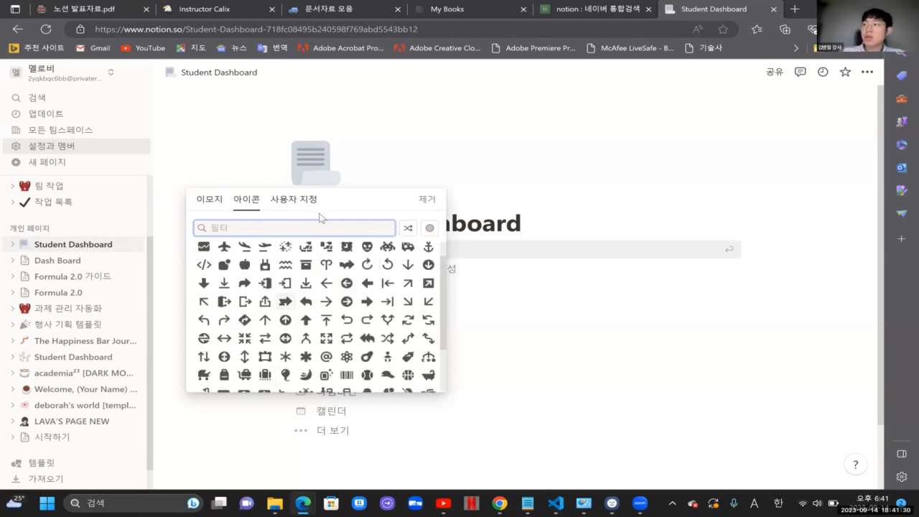
type("ㄴㅋ")
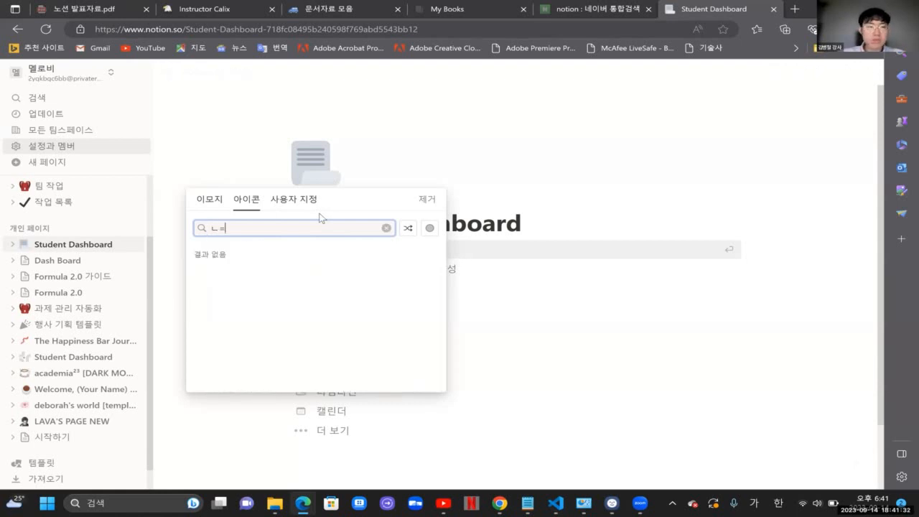
key("BackSpace")
key("BackSpace")
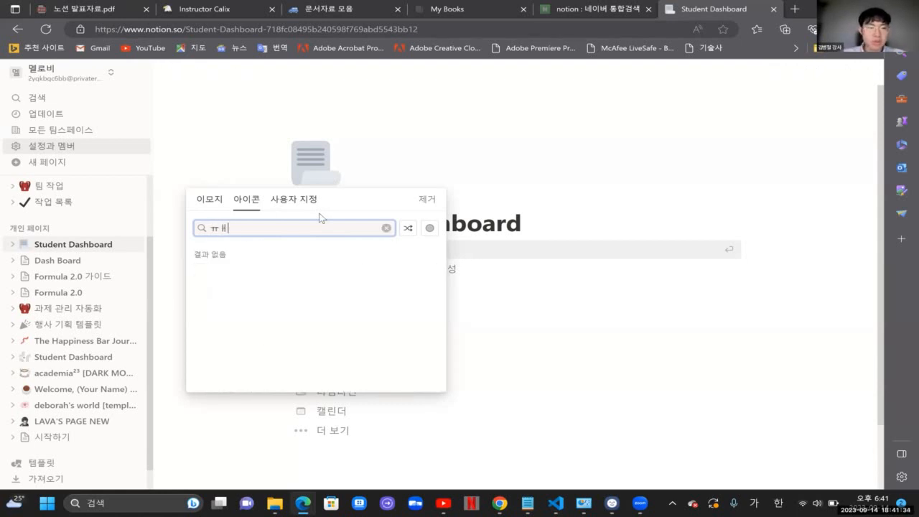
key("Hangul")
type("board")
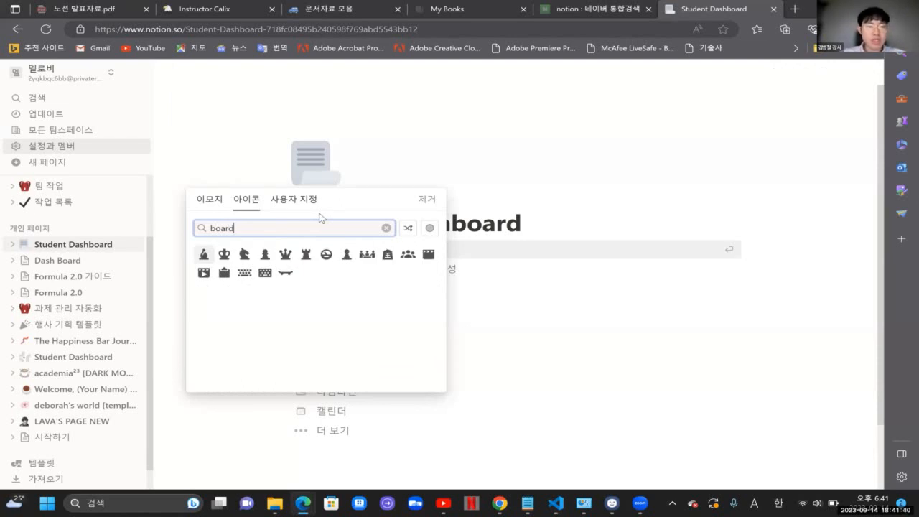
key("BackSpace")
key("BackSpace")
key("BackSpace")
key("BackSpace")
key("BackSpace")
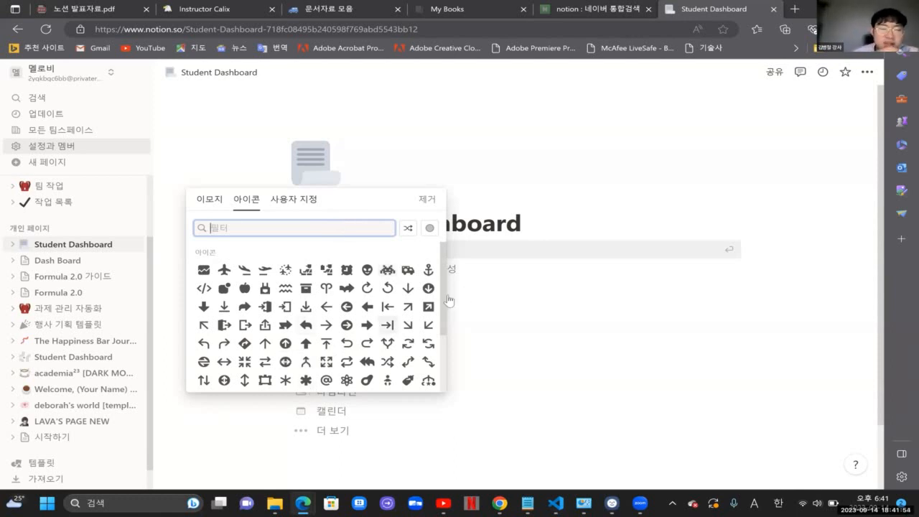
Step: Browse the full icon set and give the page the plain right-pointing arrow icon in blue
scroll(273, 296, "down", 3)
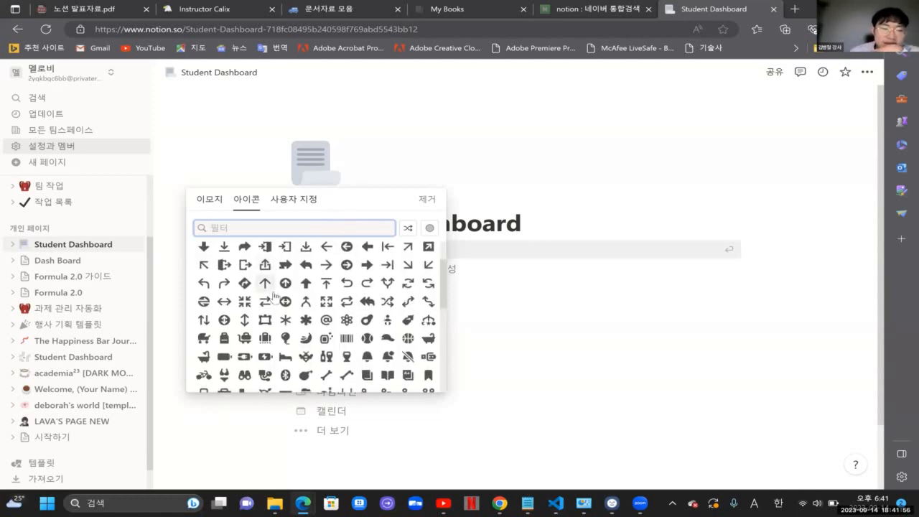
scroll(273, 302, "down", 5)
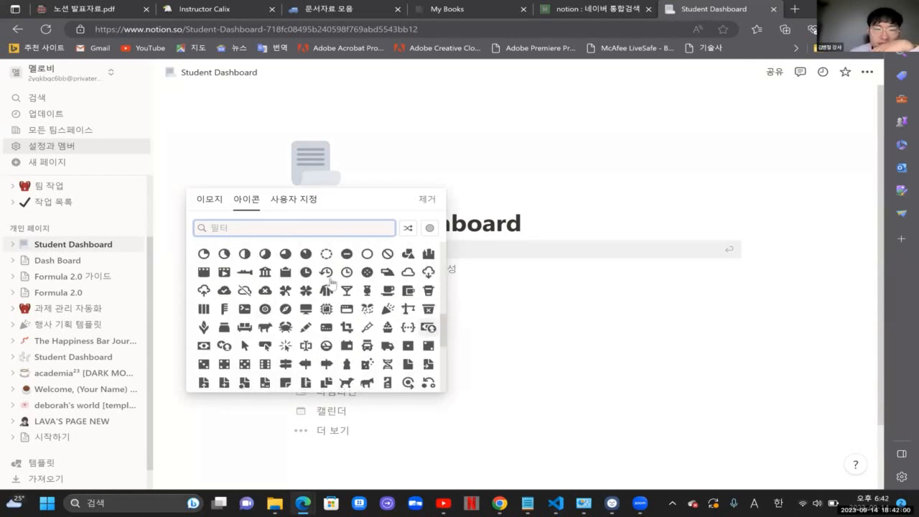
scroll(331, 282, "up", 3)
scroll(331, 282, "up", 5)
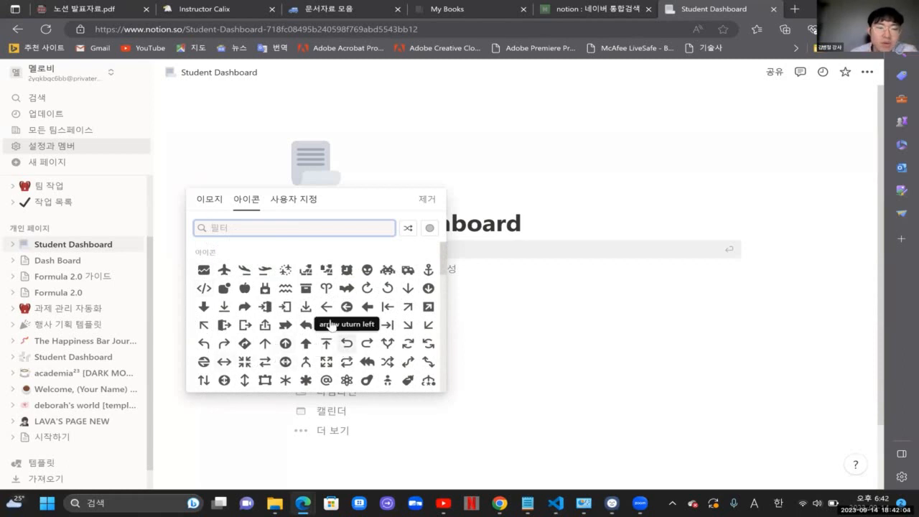
mouse_move(328, 324)
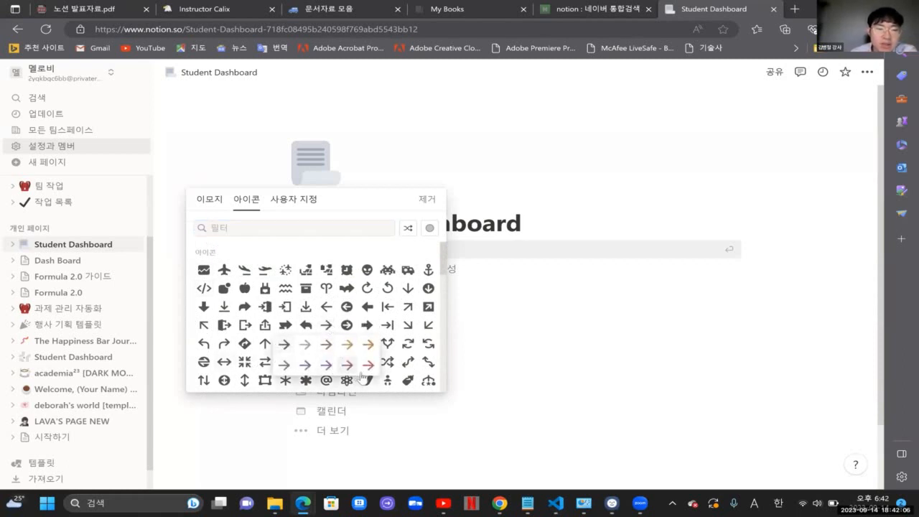
left_click(305, 365)
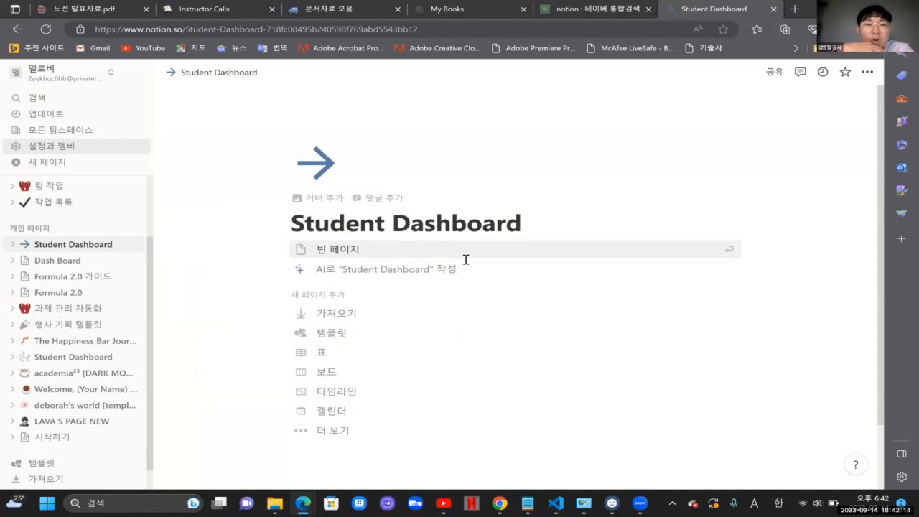
Step: Add a cover to the page and search Unsplash for "student" images to replace it
left_click(312, 203)
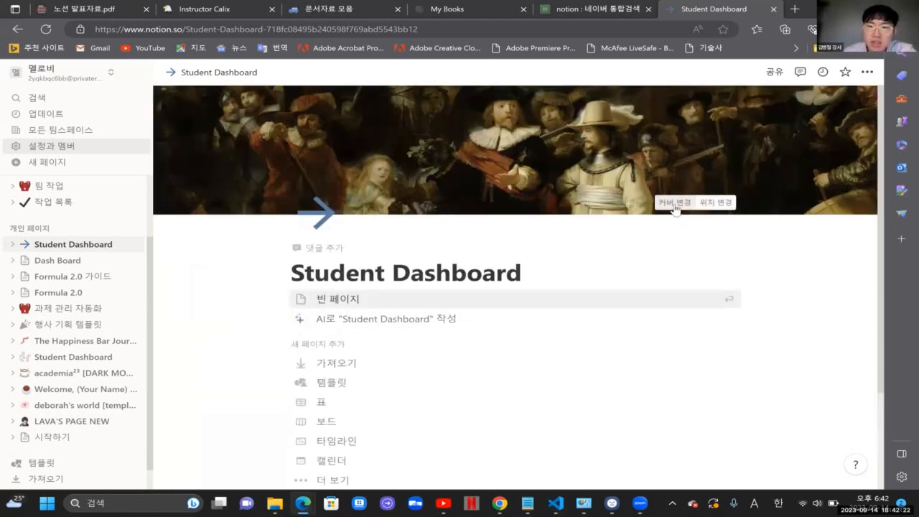
left_click(675, 204)
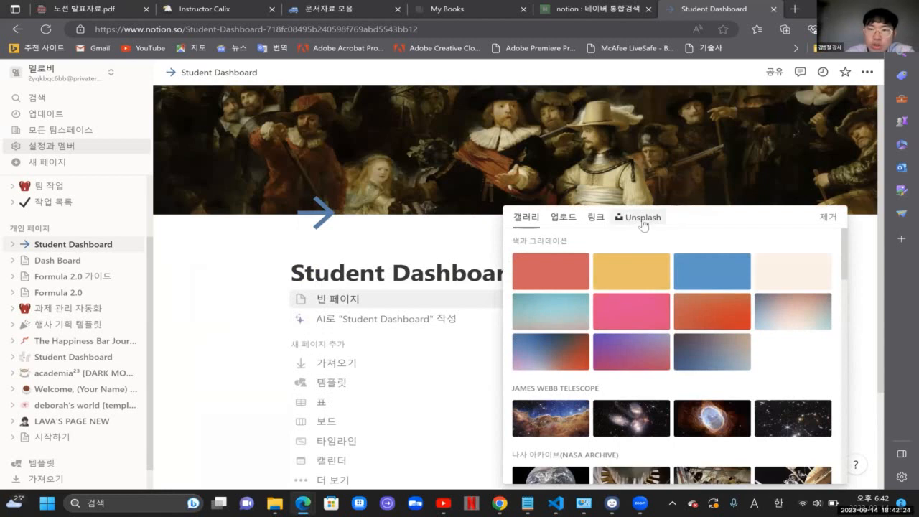
left_click(638, 223)
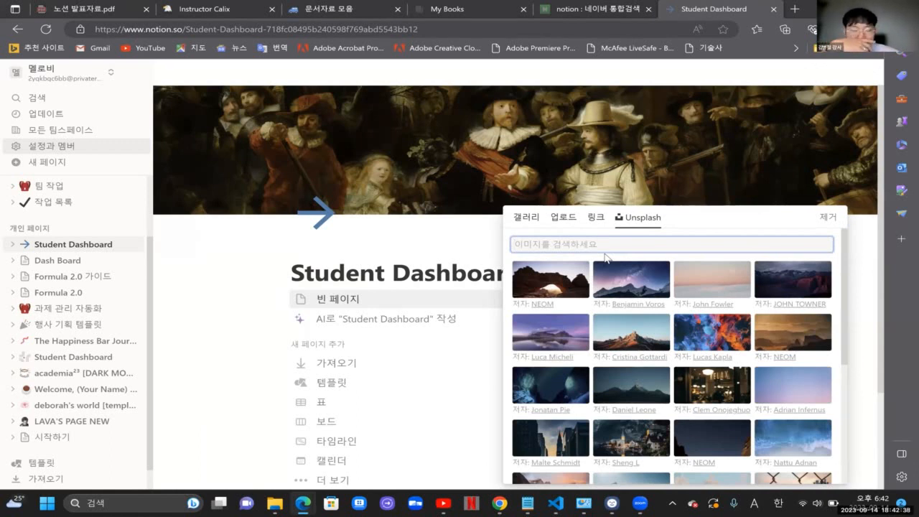
type("s")
key("BackSpace")
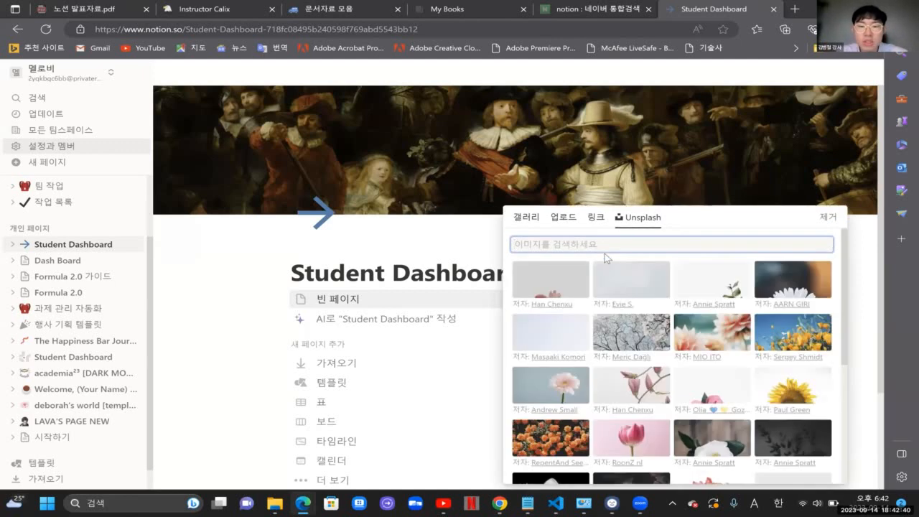
type("sturdend")
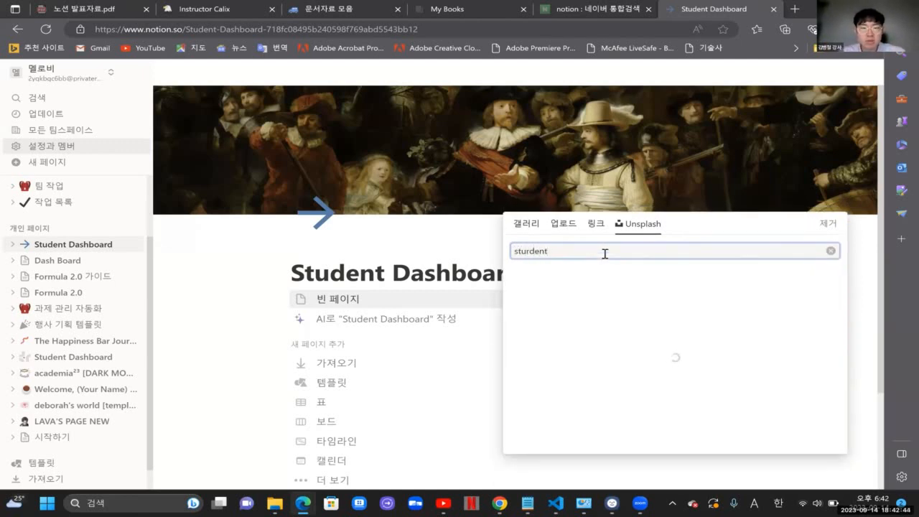
key("Left")
key("Left")
key("Left")
key("Left")
key("BackSpace")
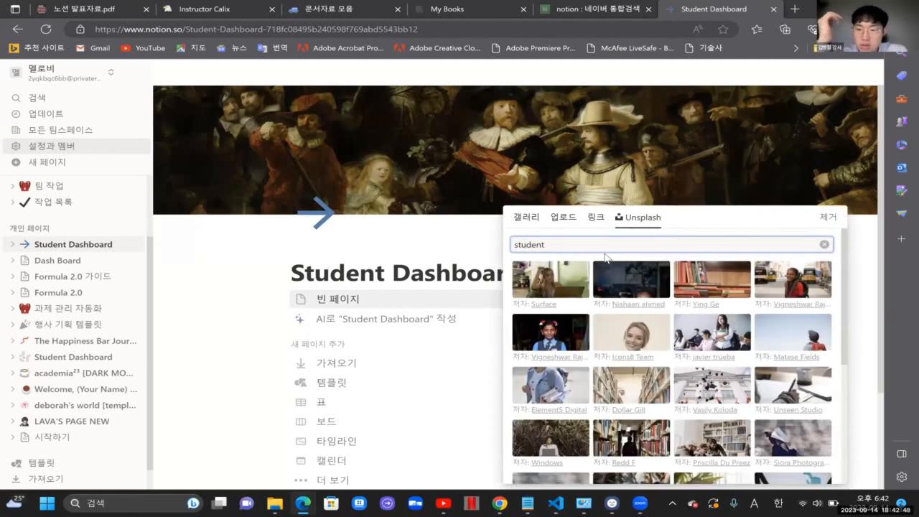
Step: Set the page cover to the Unsplash photo of library shelves with a man in white holding a black book
scroll(659, 350, "down", 2)
scroll(659, 350, "down", 1)
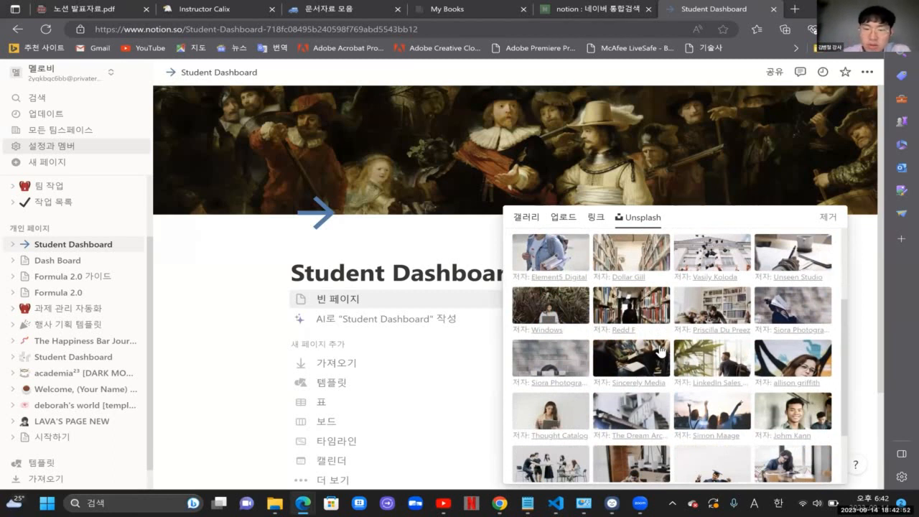
scroll(658, 350, "down", 2)
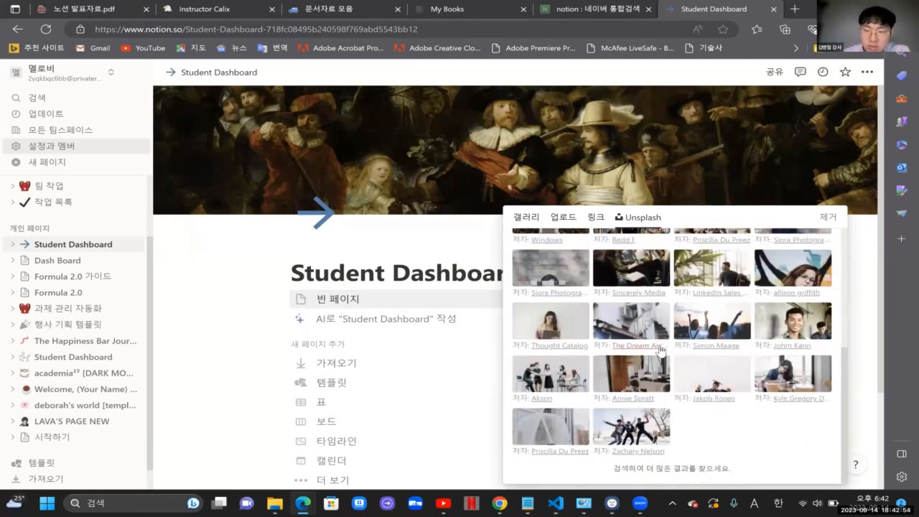
scroll(659, 350, "up", 4)
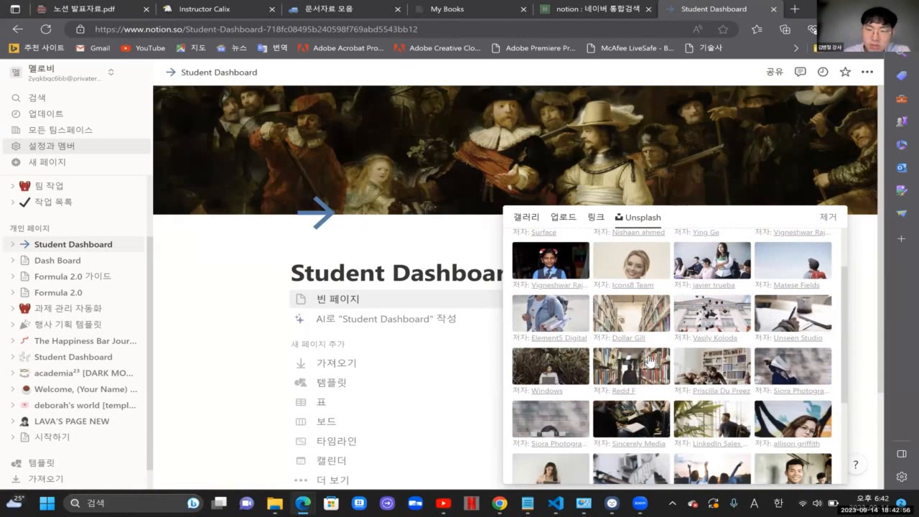
left_click(649, 361)
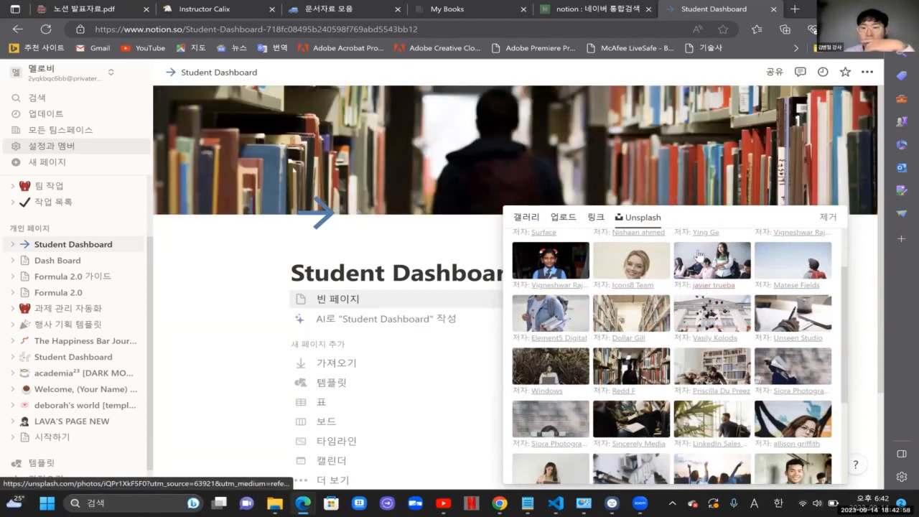
left_click(623, 309)
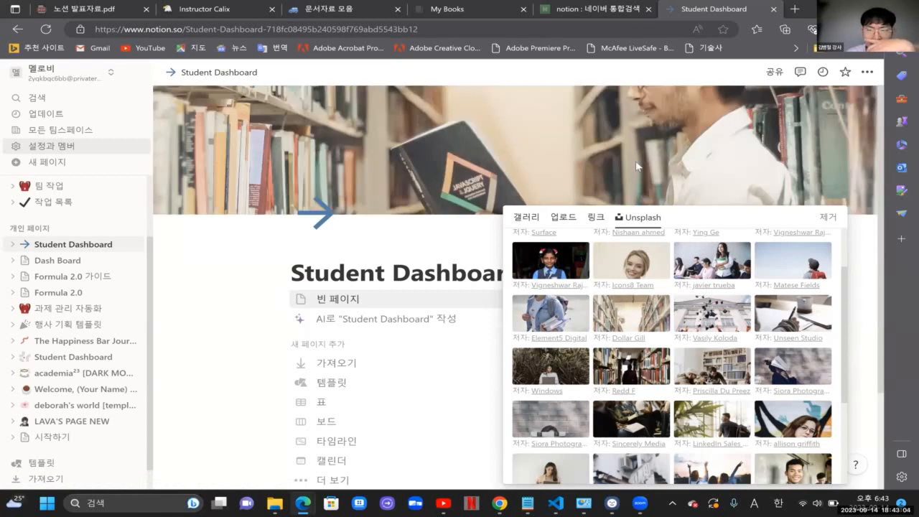
left_click(672, 167)
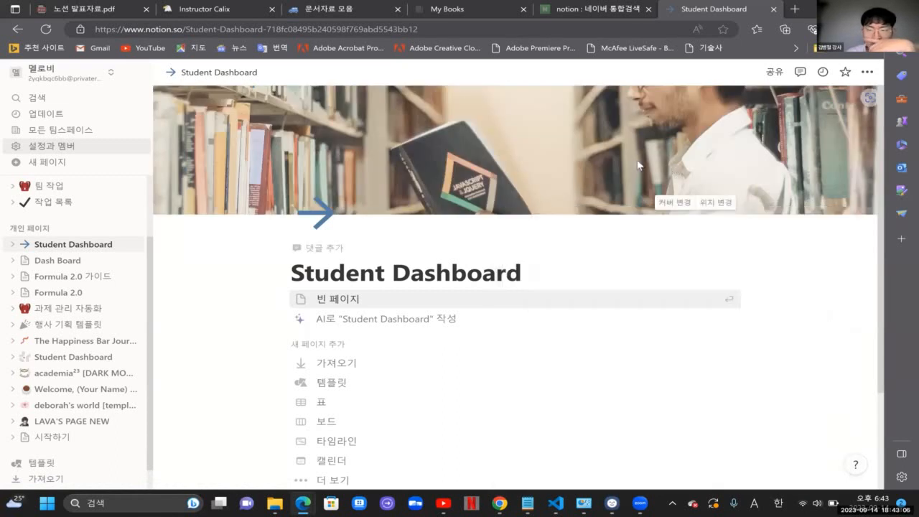
Step: Reposition the library cover photo so the man's face shows in the banner and save the position
left_click(709, 203)
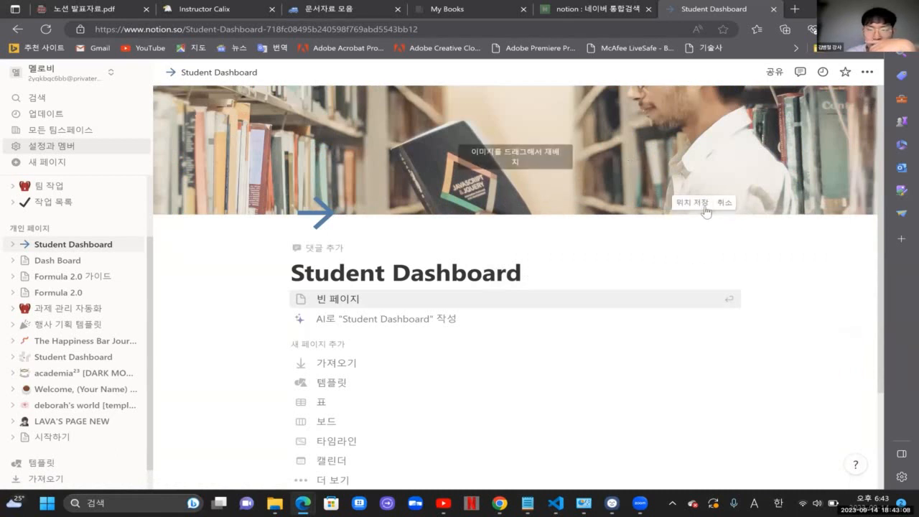
left_click_drag(617, 161, 658, 238)
left_click(700, 203)
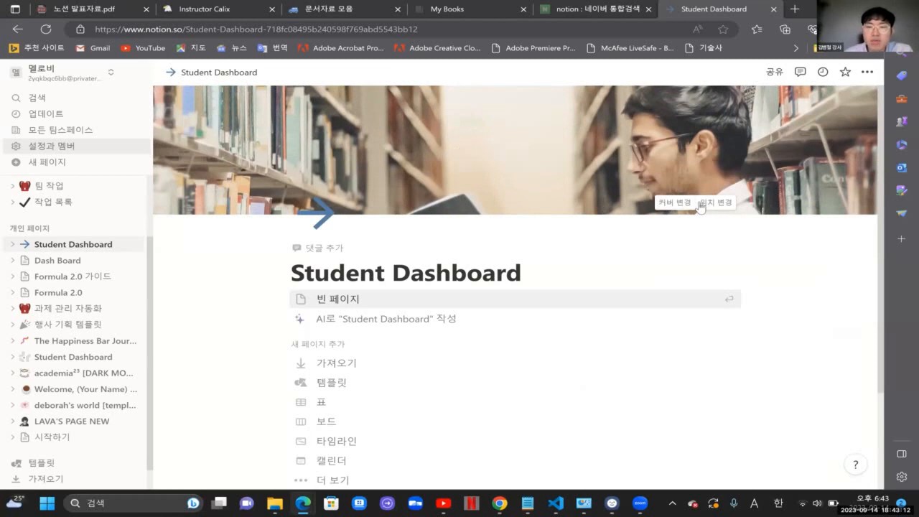
Step: Replace the page cover with the Unsplash photo of a road running through an autumn forest
left_click(687, 204)
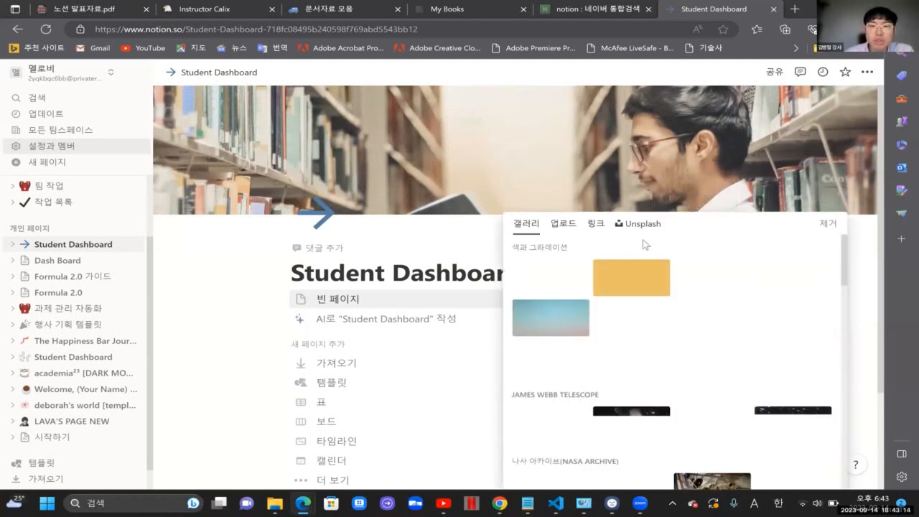
left_click(643, 218)
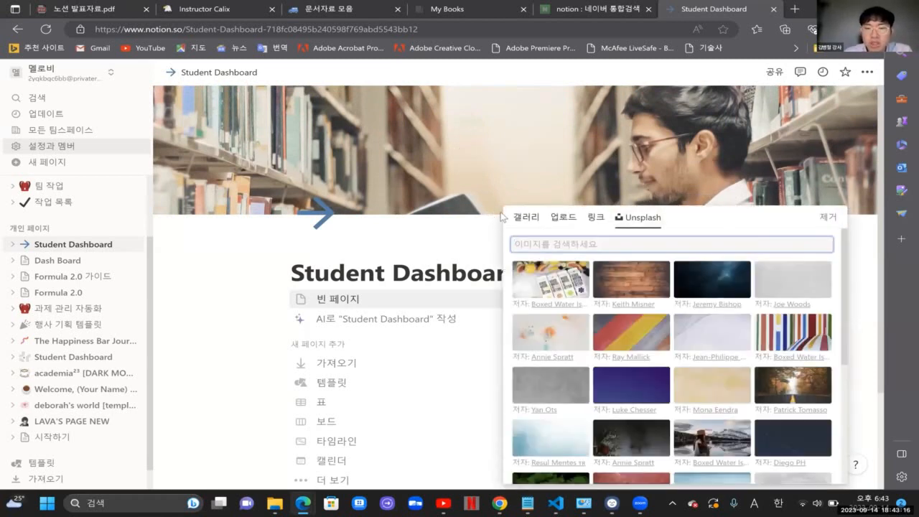
left_click(773, 382)
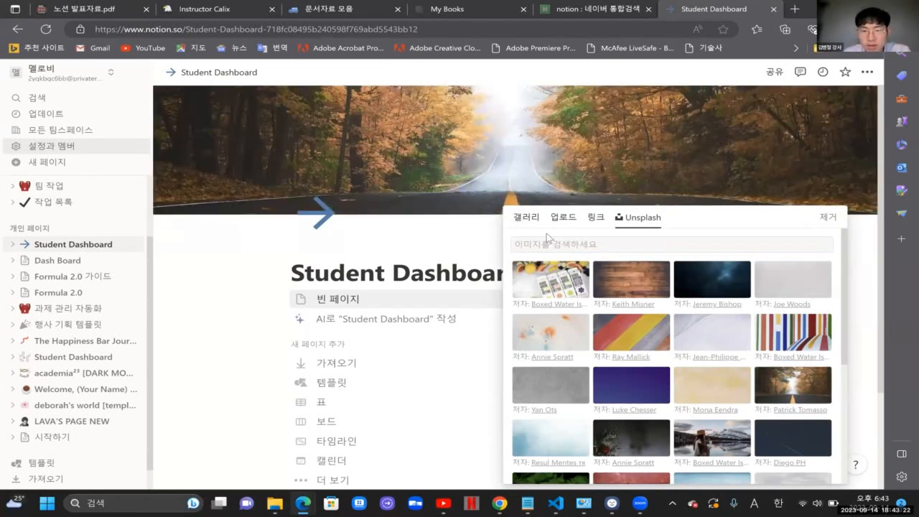
left_click(423, 248)
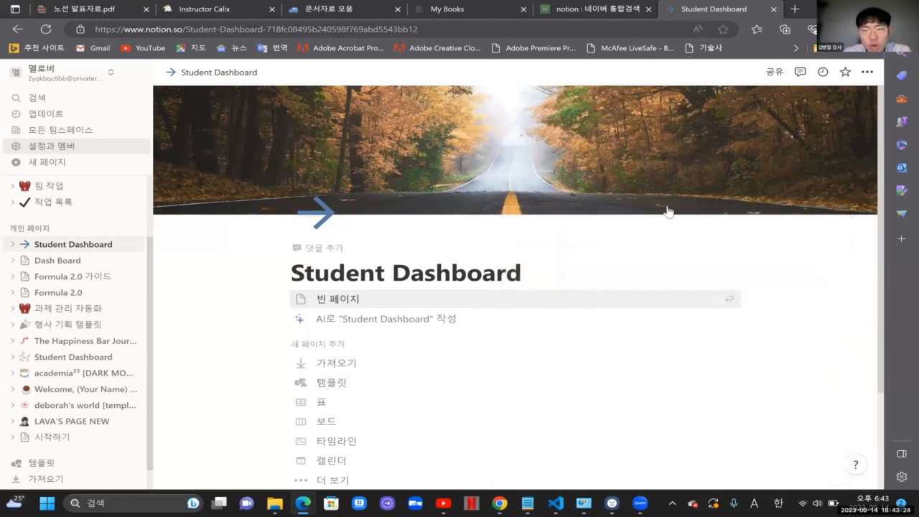
Step: Reposition the autumn road cover to show more of the trees and less of the road surface
left_click(709, 204)
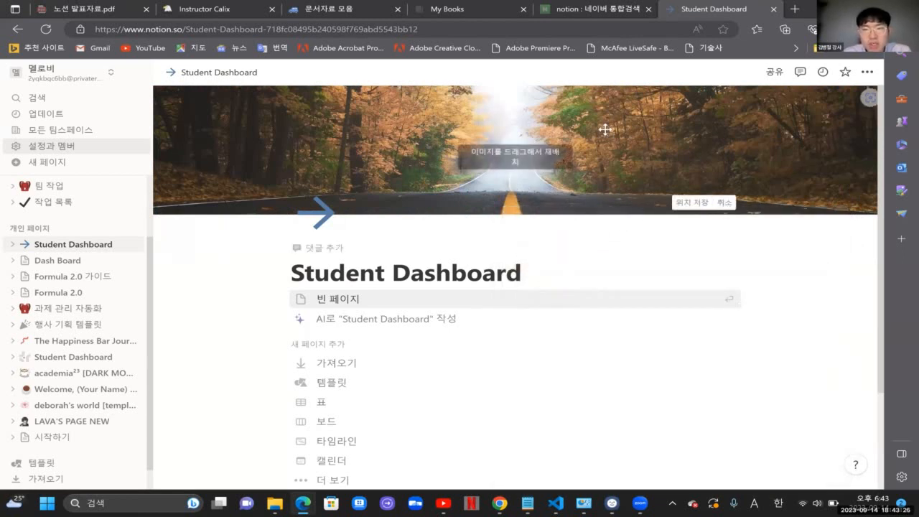
left_click_drag(601, 139, 585, 179)
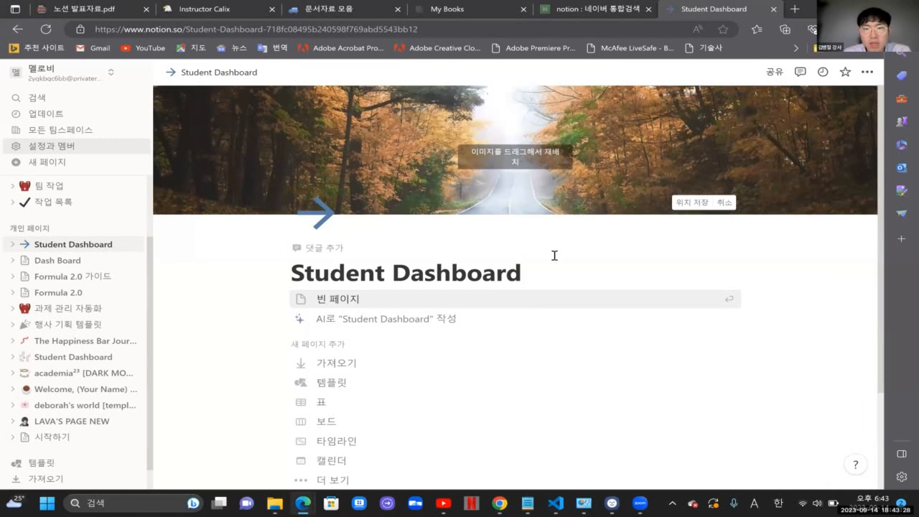
left_click(554, 256)
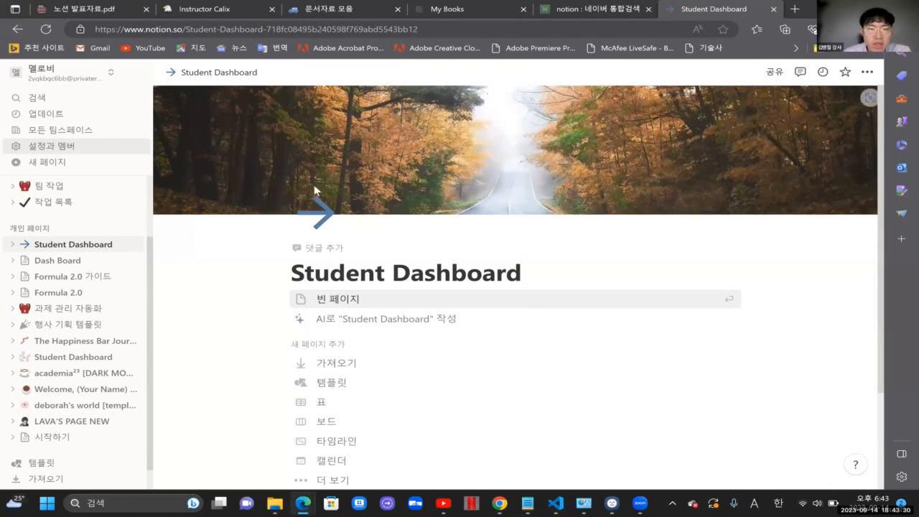
Step: Change the page icon to the heavy right-pointing arrow in blue
left_click(305, 224)
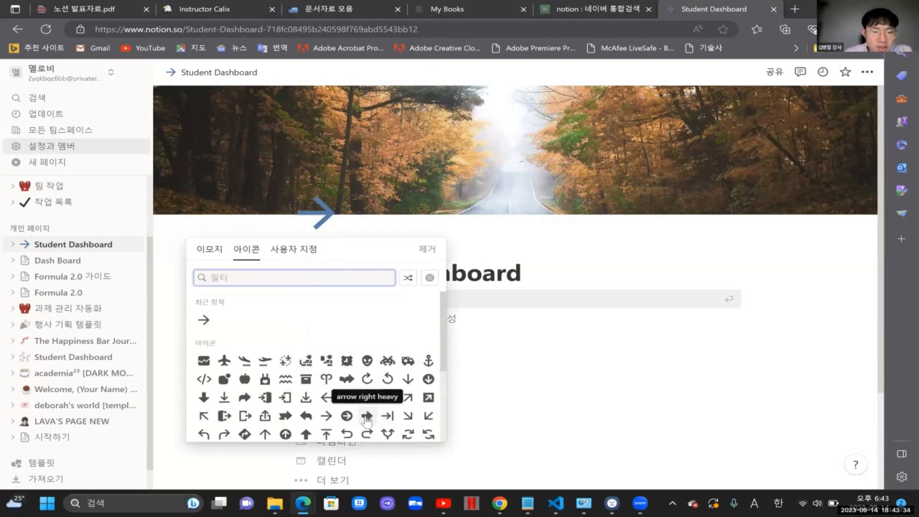
mouse_move(367, 414)
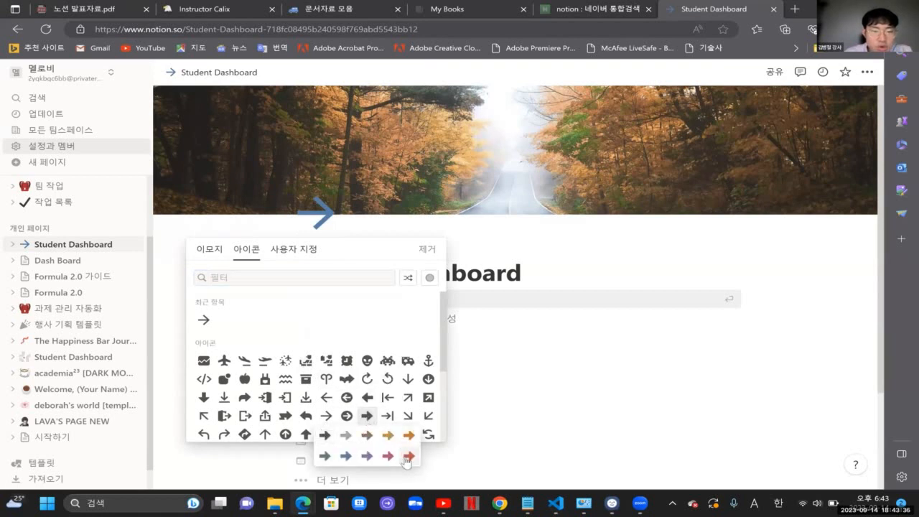
left_click(347, 456)
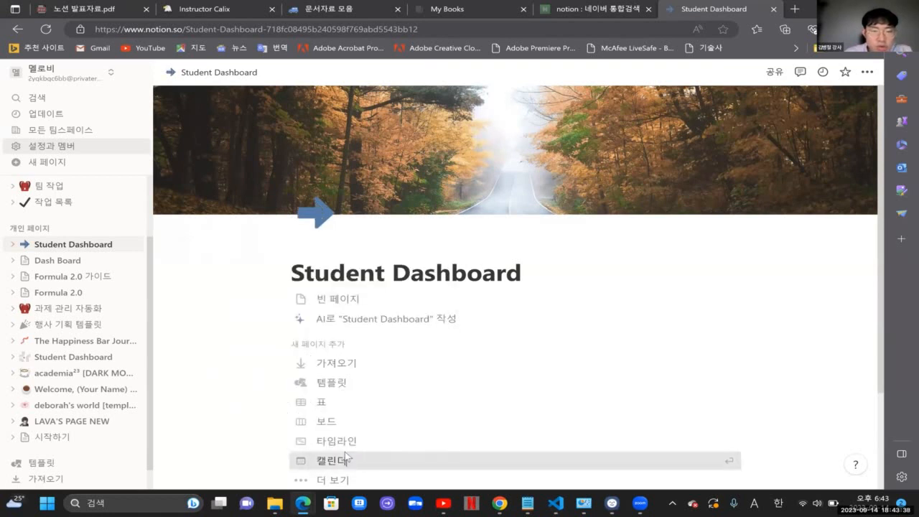
Step: Turn the empty page into a calendar database and dismiss the selection of an existing database
key("Return")
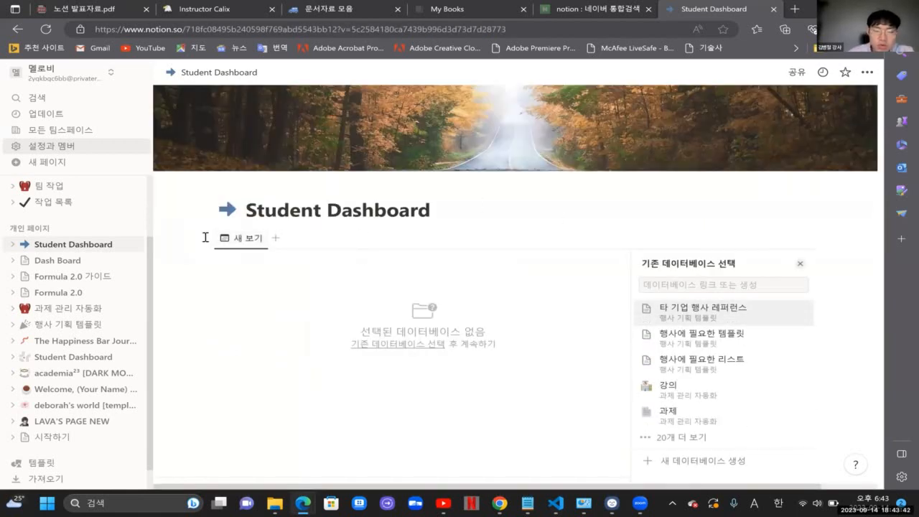
scroll(204, 237, "left", 5)
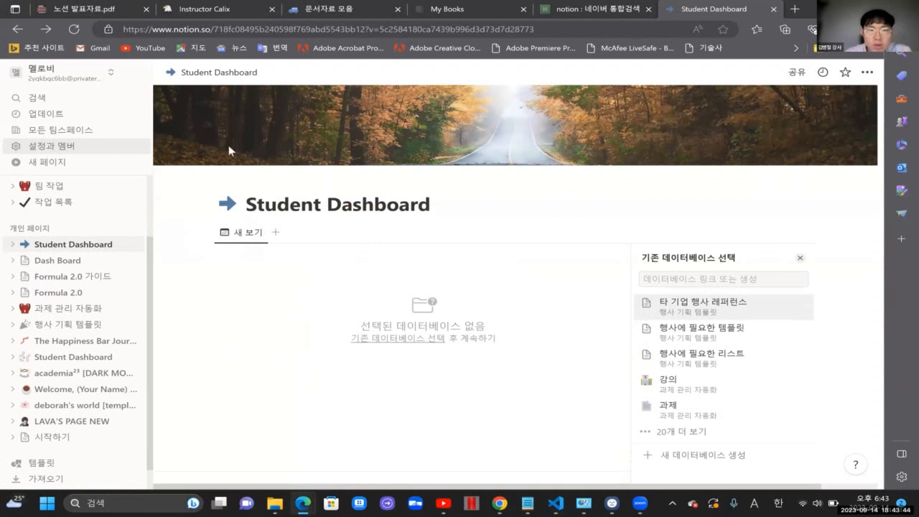
left_click(800, 260)
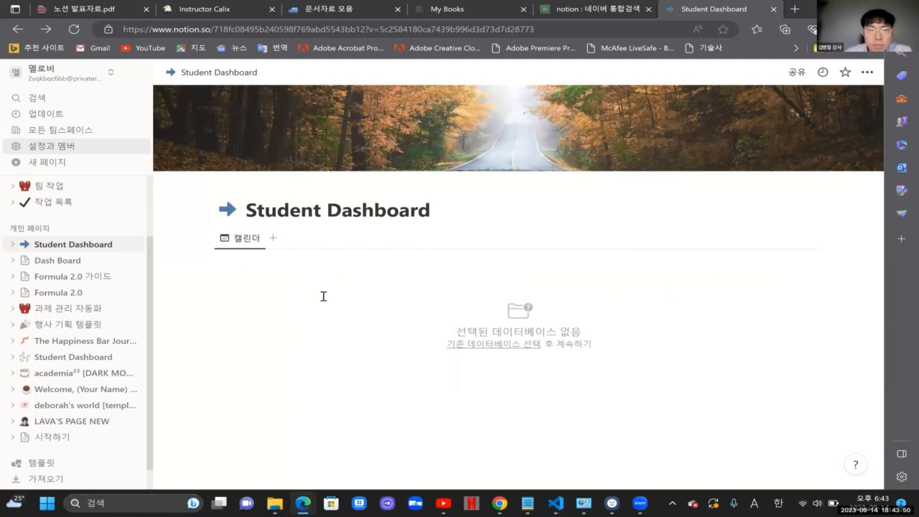
Step: Remove the empty calendar view from the Student Dashboard page and confirm the removal
left_click_drag(192, 231, 696, 427)
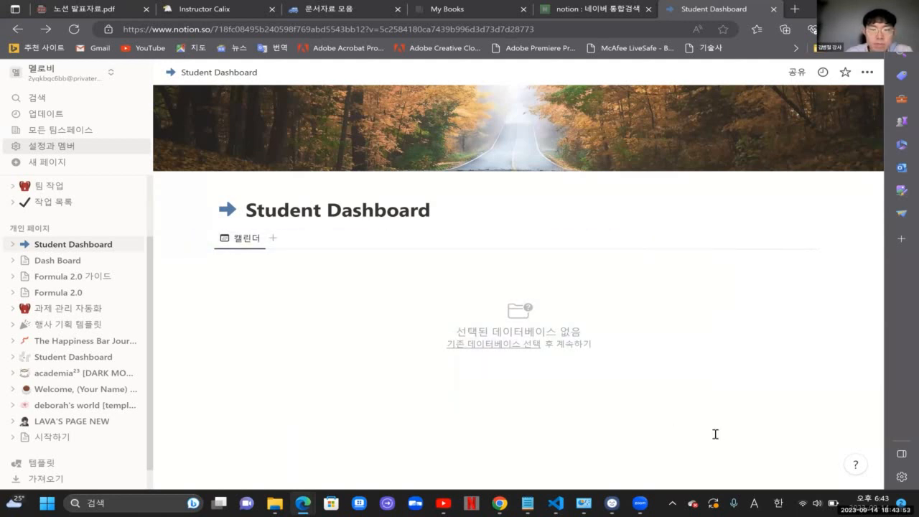
left_click(68, 244)
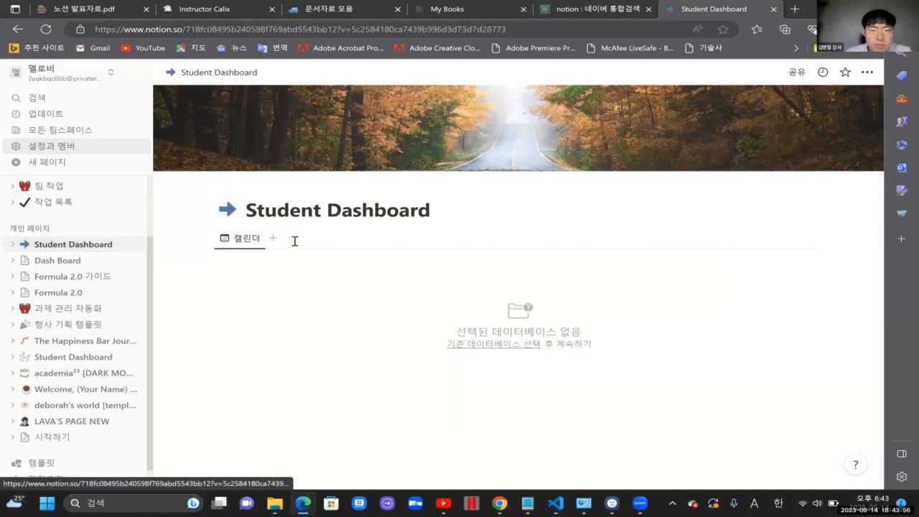
left_click(263, 241)
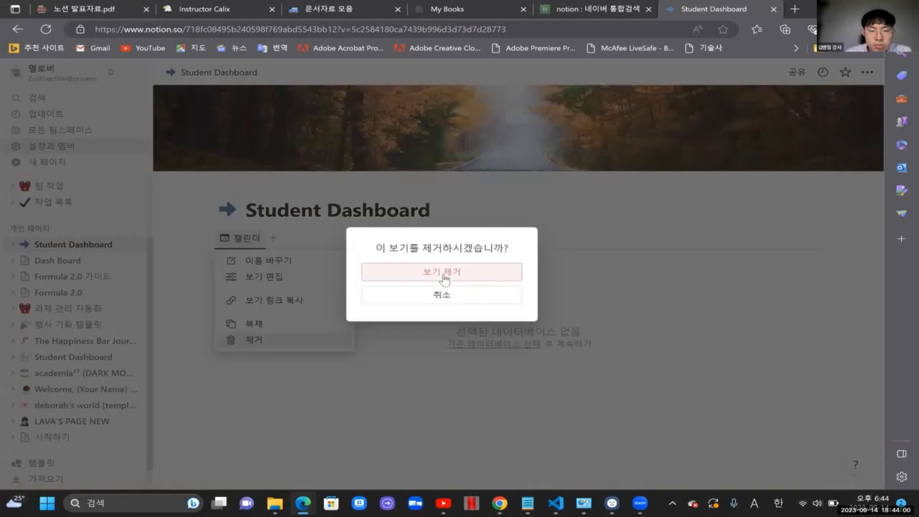
left_click(444, 274)
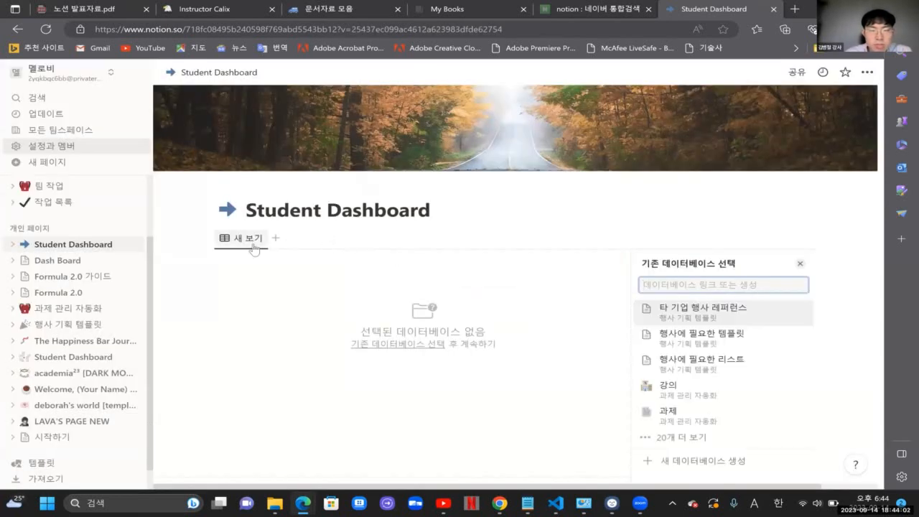
Step: Try to remove the remaining new view as well and dismiss the selection of an existing database
left_click(244, 238)
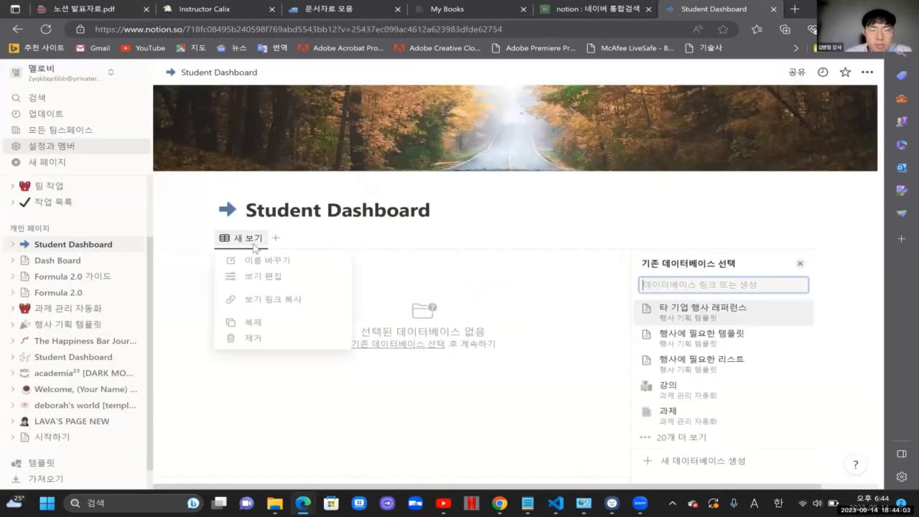
left_click(294, 339)
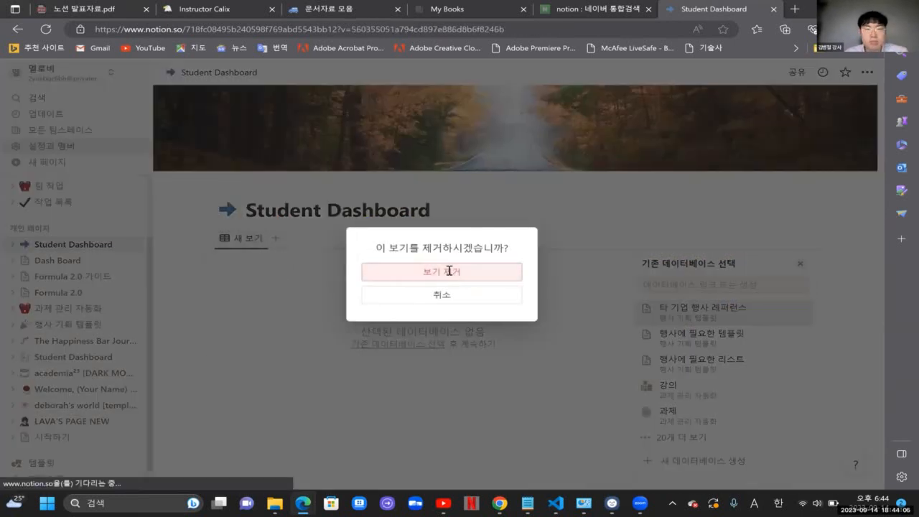
left_click(449, 270)
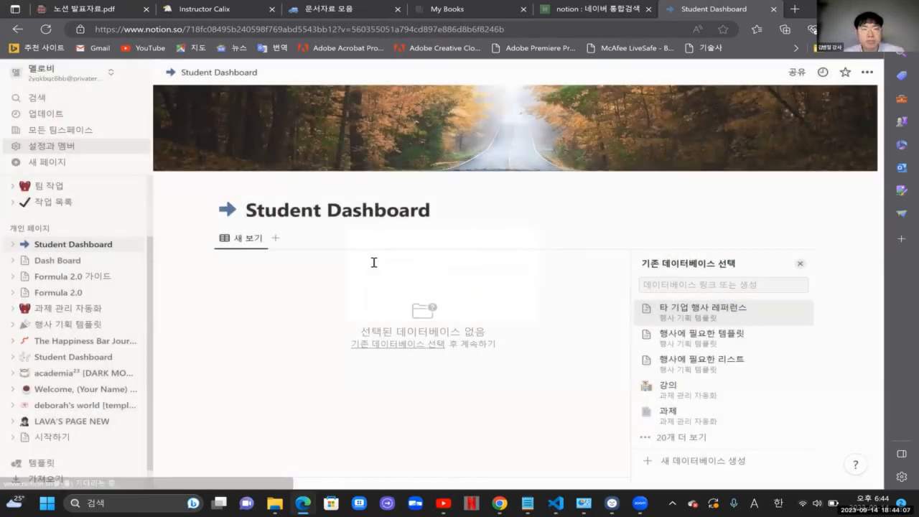
left_click(798, 263)
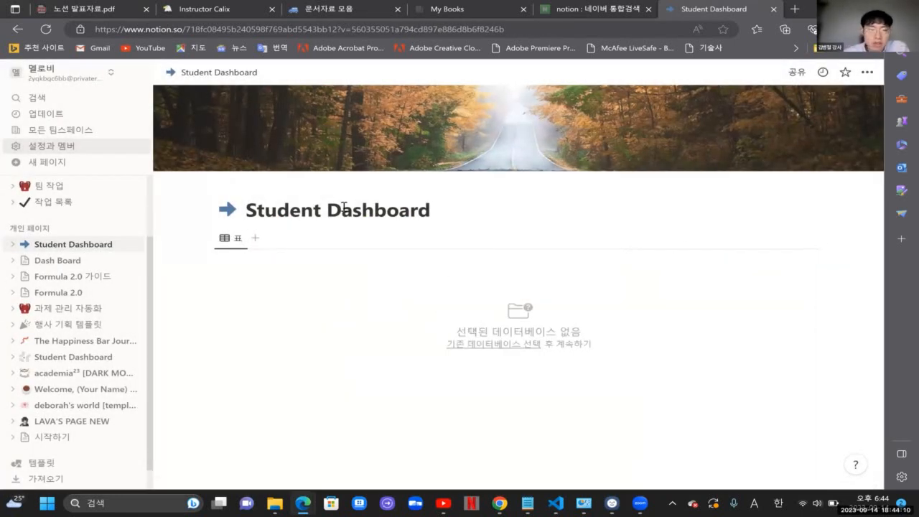
Step: Try once more to remove the table view, open the remaining view for editing and dismiss the database selection
left_click(227, 238)
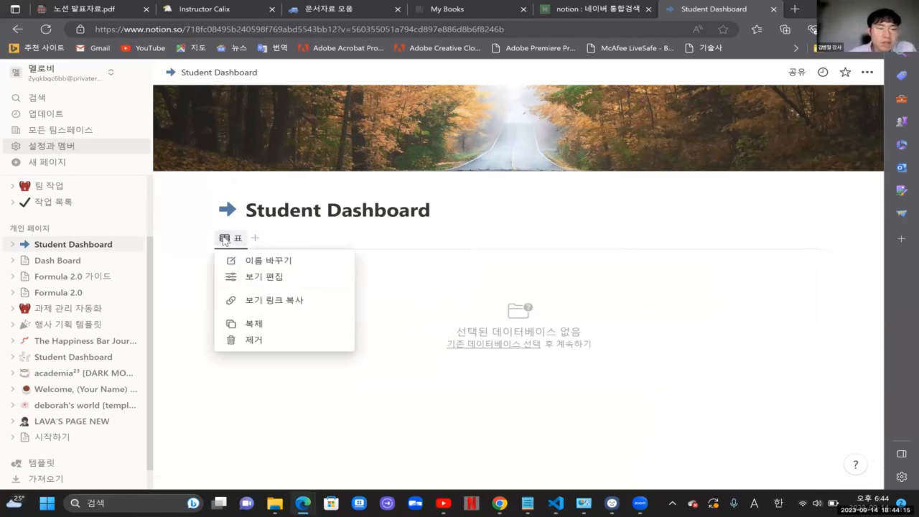
left_click(281, 341)
left_click(485, 270)
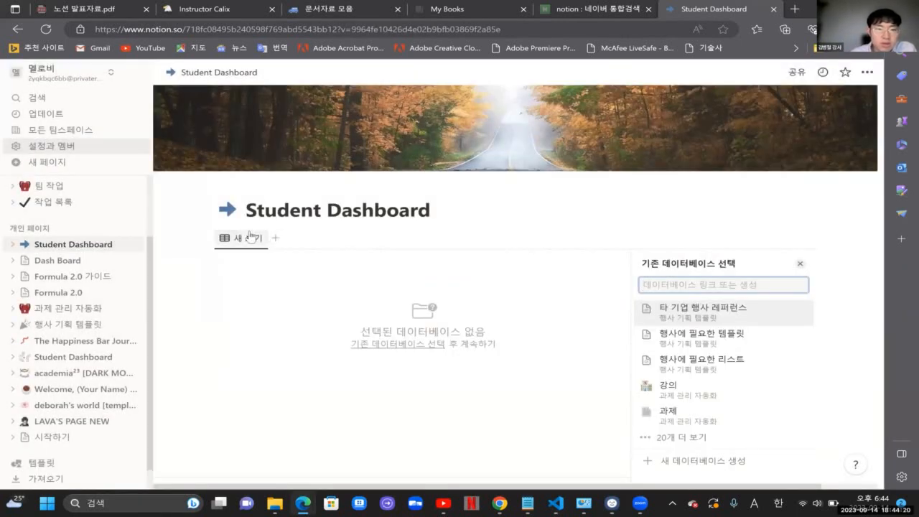
left_click(250, 237)
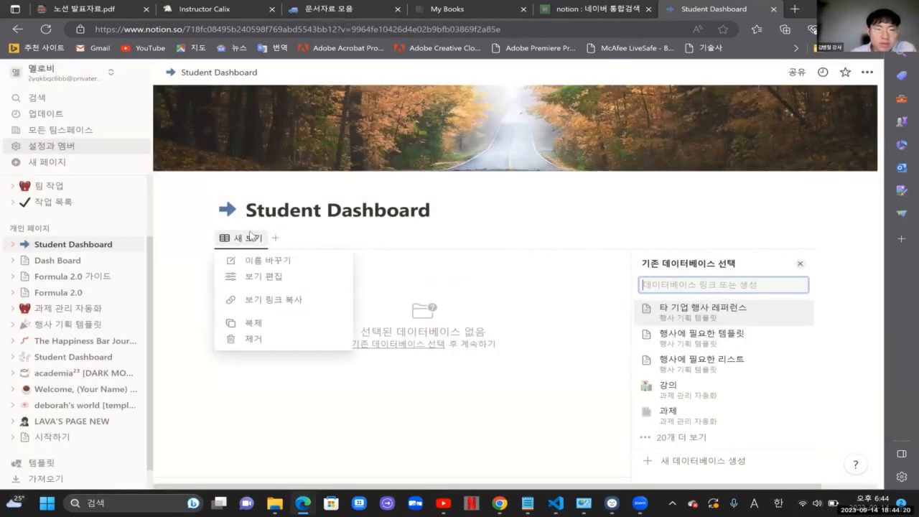
left_click(290, 278)
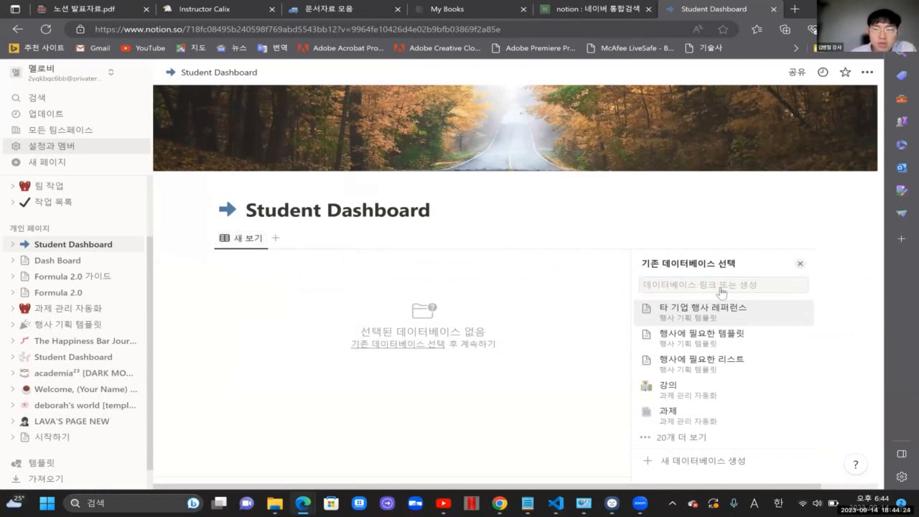
left_click(799, 265)
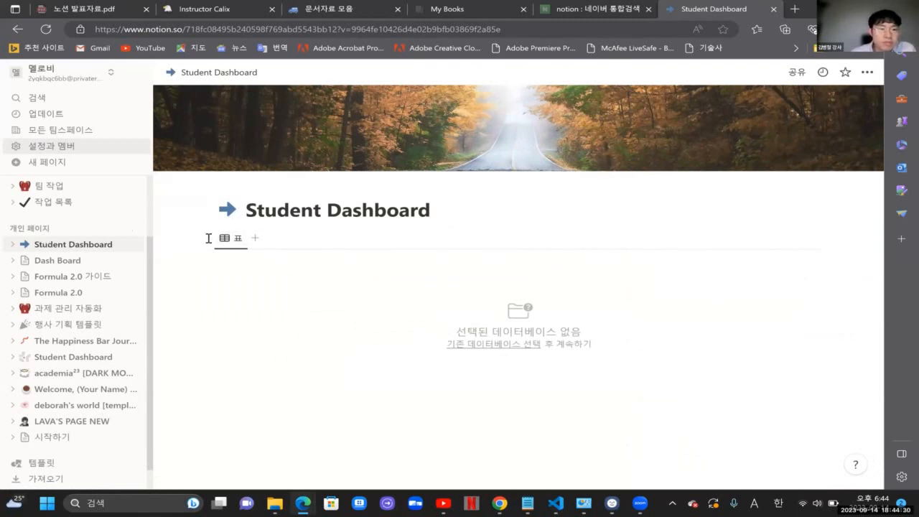
Step: Add a second table view to the page without linking it to an existing database
left_click_drag(194, 227, 863, 378)
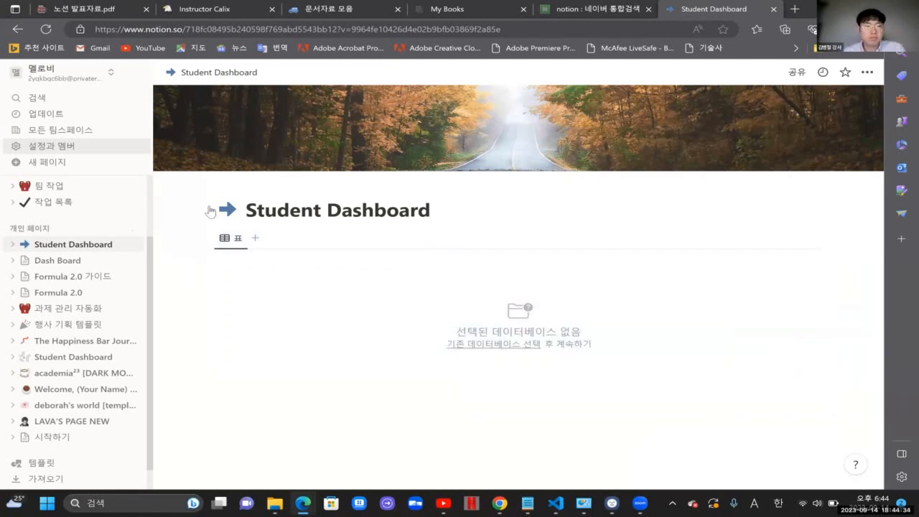
left_click(254, 239)
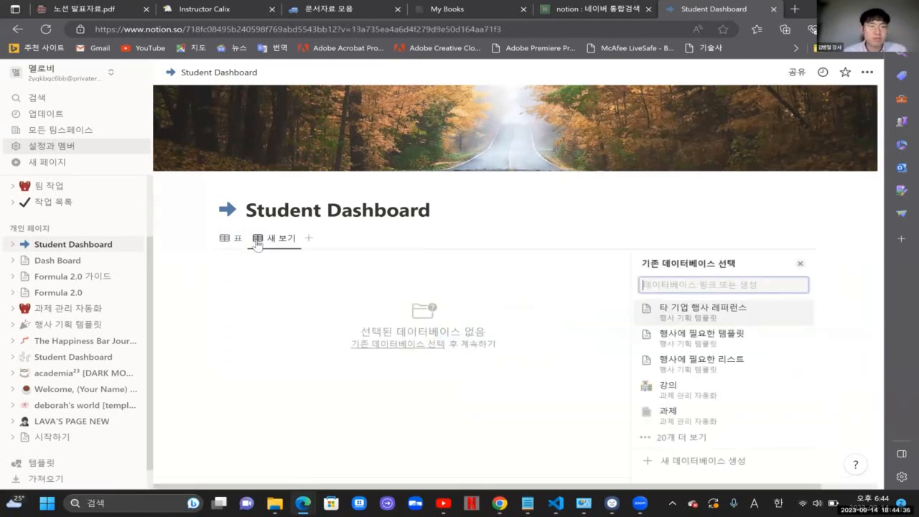
left_click(798, 265)
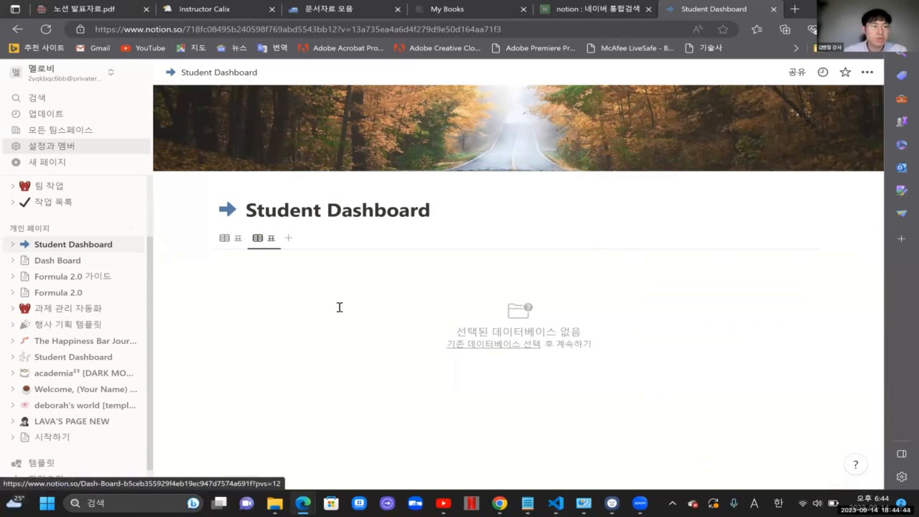
Step: Duplicate the second table view without linking the copy to an existing database
left_click(267, 244)
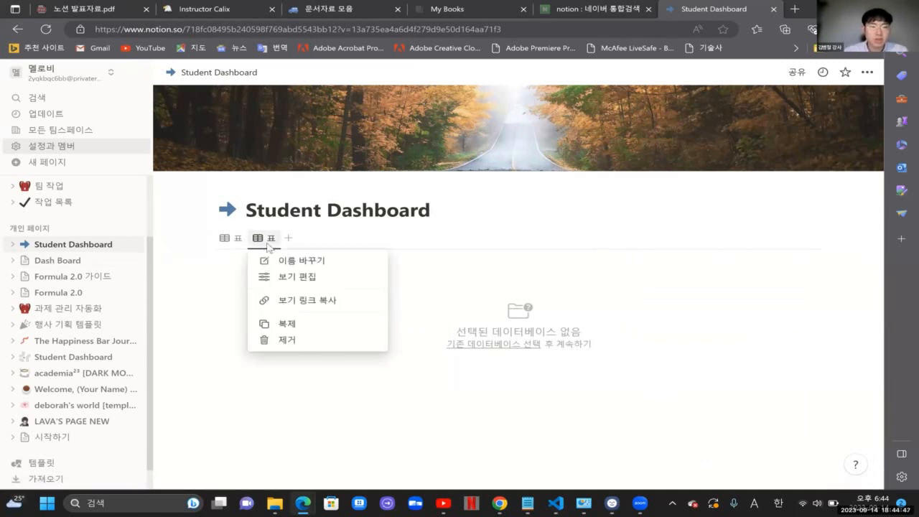
left_click(336, 324)
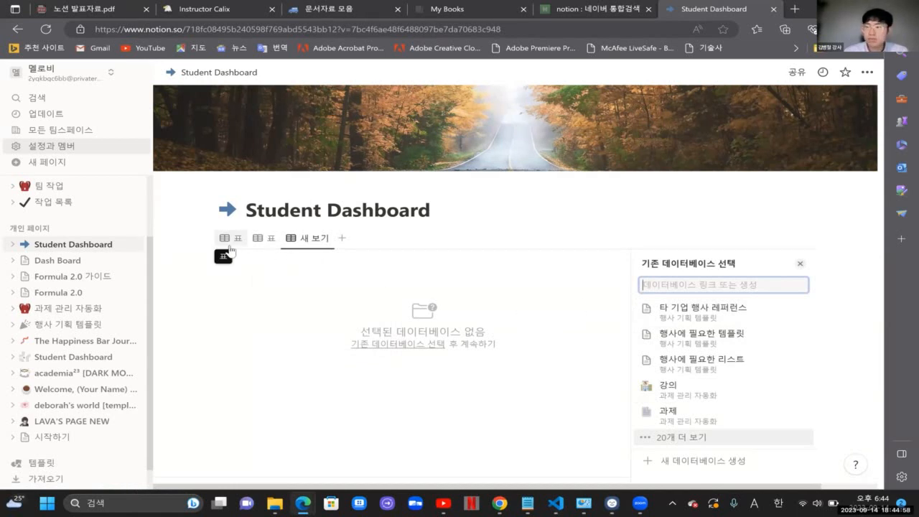
left_click(563, 260)
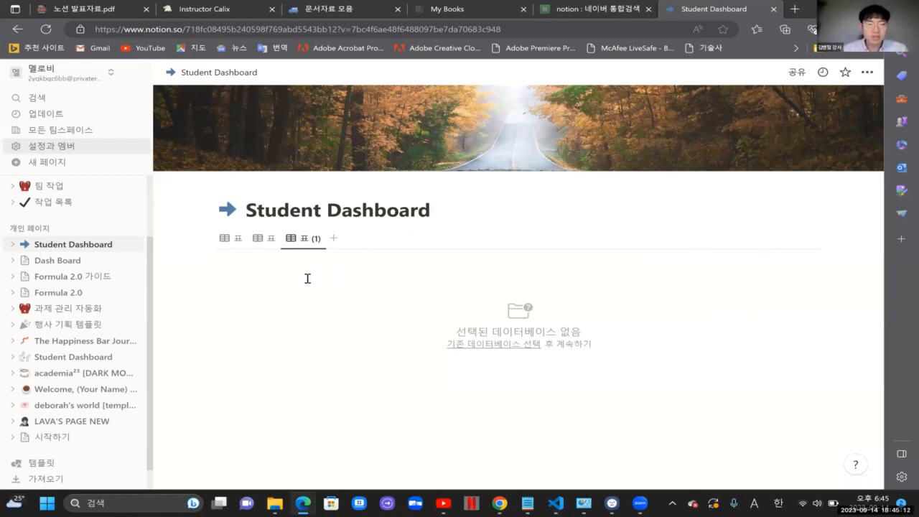
Step: Remove the table views from the Student Dashboard page, including the duplicated copy, confirming each removal
left_click_drag(354, 283, 205, 230)
right_click(228, 237)
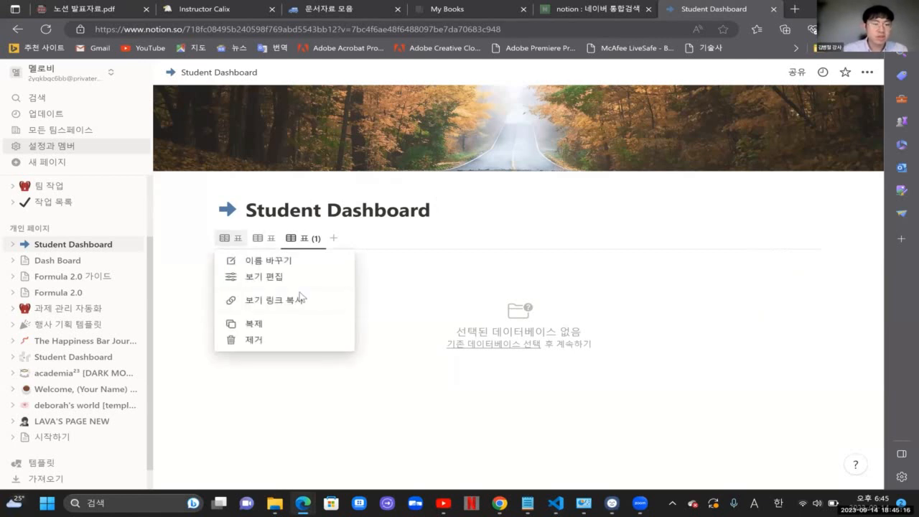
left_click(255, 340)
left_click(415, 273)
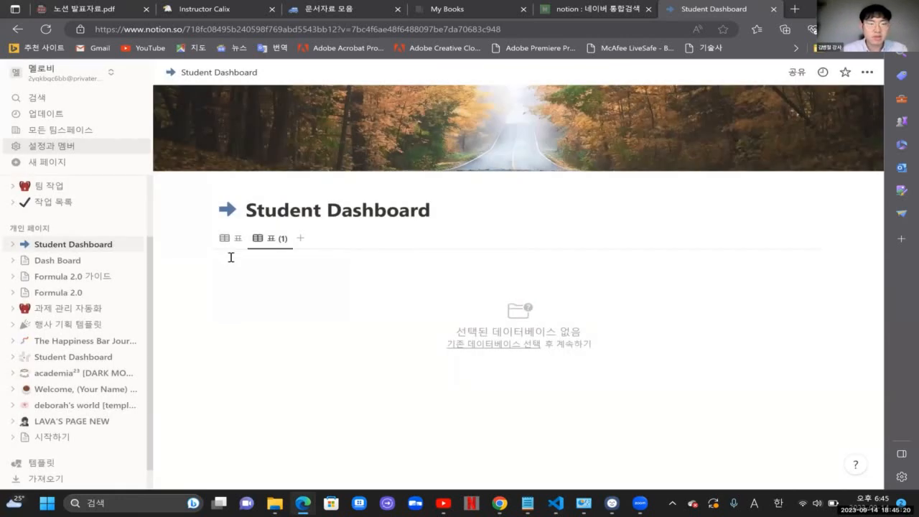
left_click(281, 243)
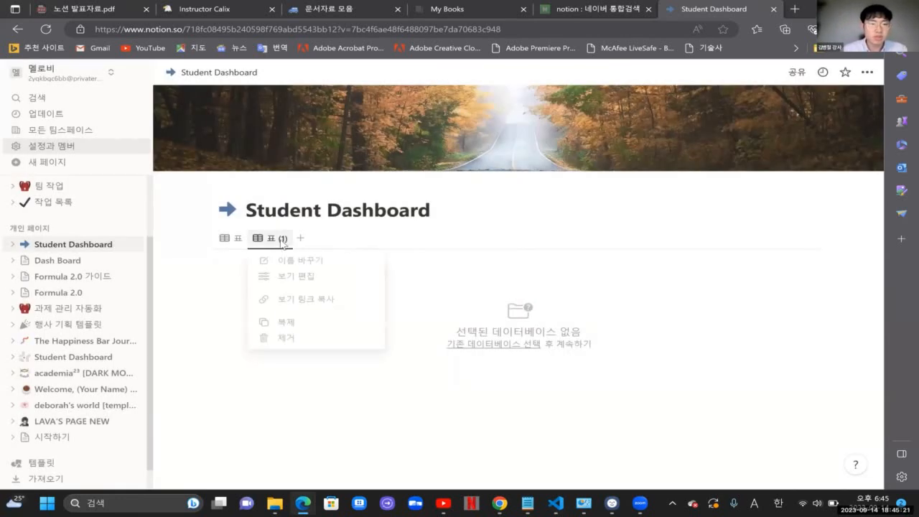
left_click(293, 345)
left_click(423, 272)
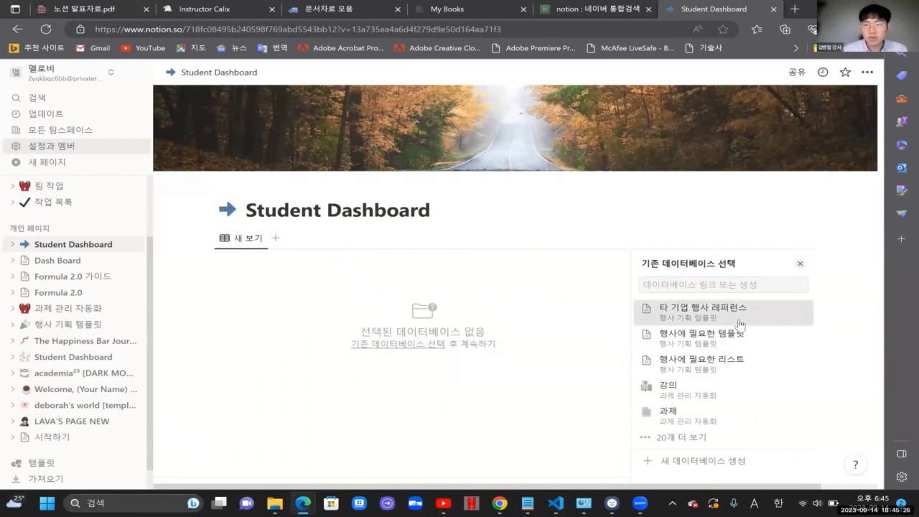
Step: Link the new view to the 타 기업 행사 레퍼런스 database and copy its existing REFERENCE view
left_click(736, 320)
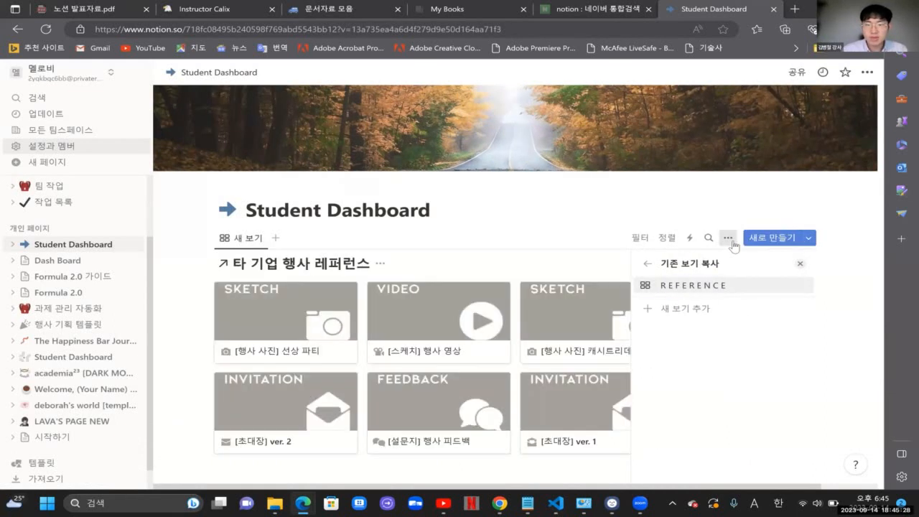
left_click(769, 285)
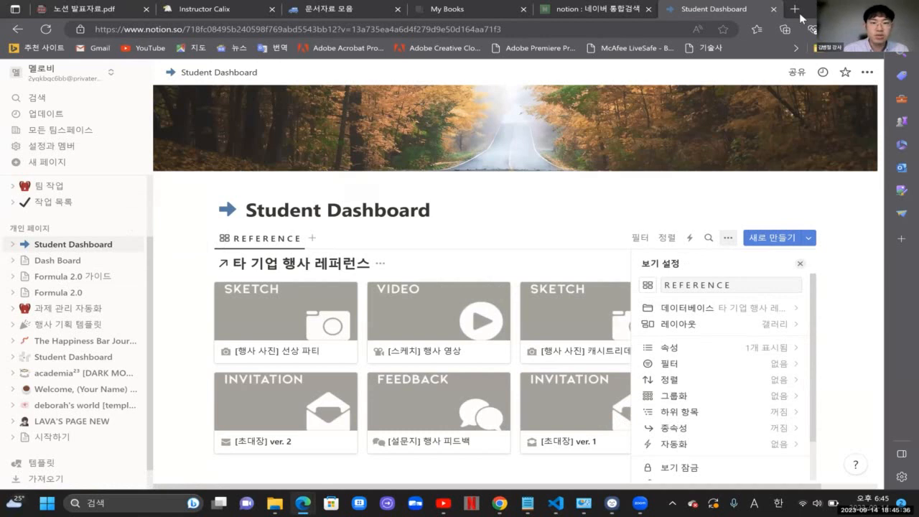
Step: Arrange two browser windows side by side and load the dashboard page's address in the one showing 노션 발표자료.pdf
key("super+Left")
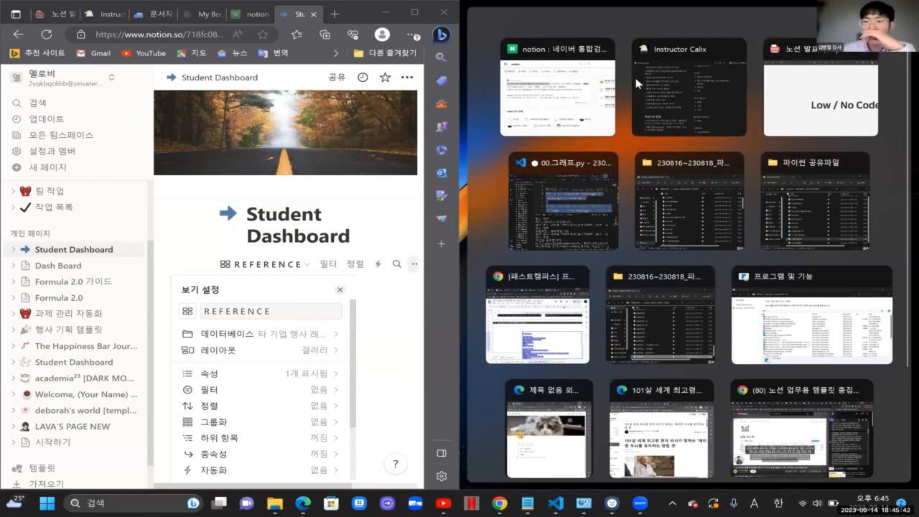
left_click(840, 120)
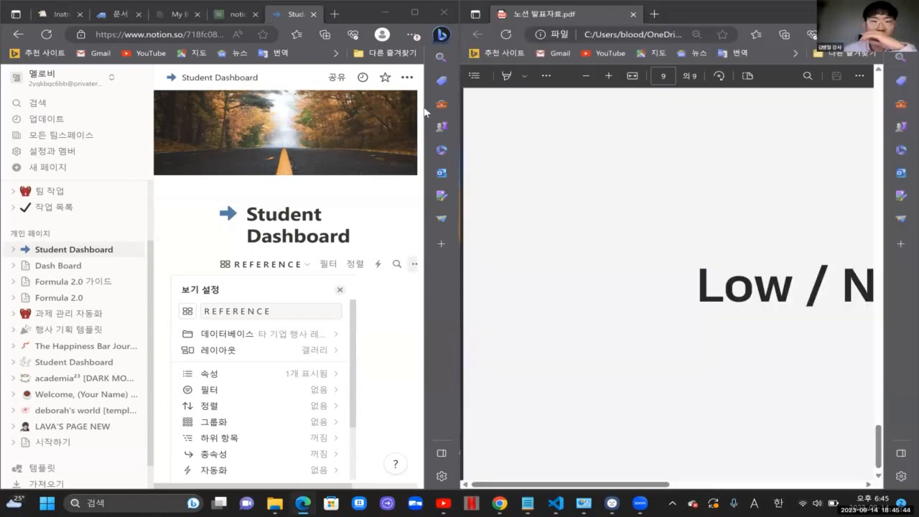
key("ctrl+l")
key("ctrl+c")
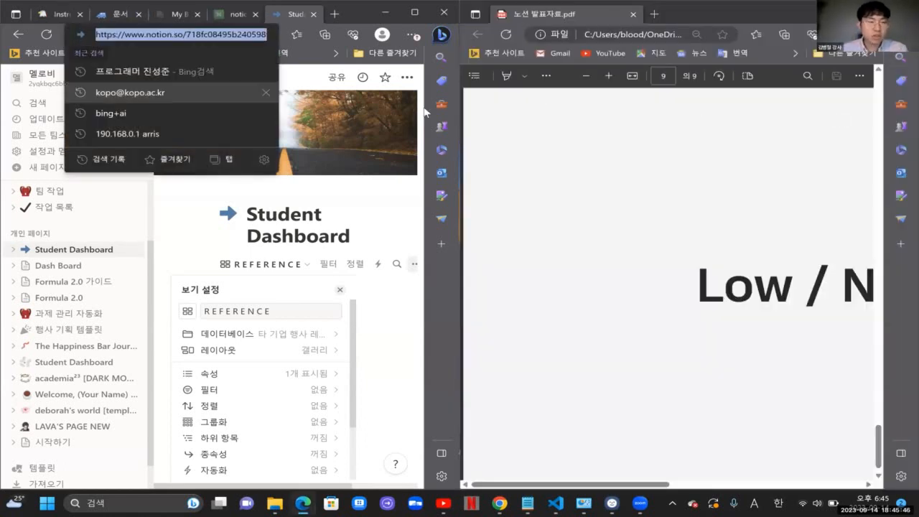
key("alt+Tab")
key("ctrl+l")
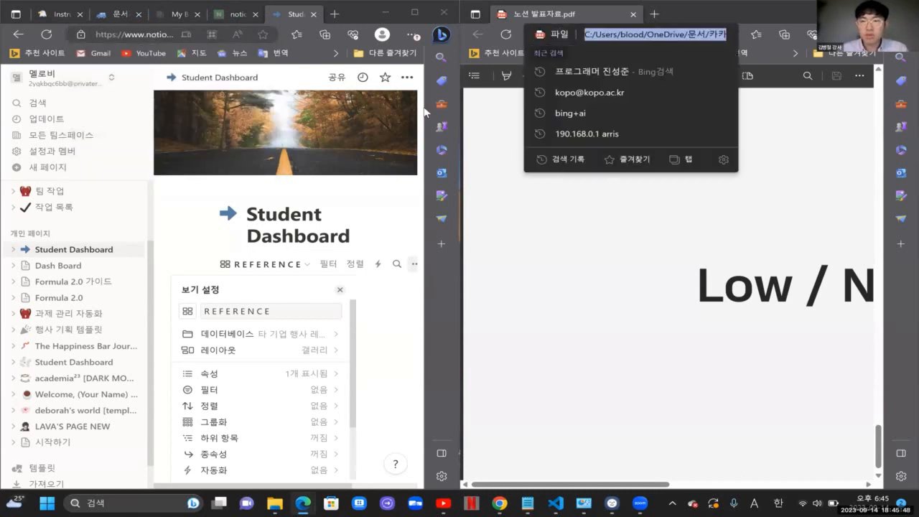
key("ctrl+v")
key("Return")
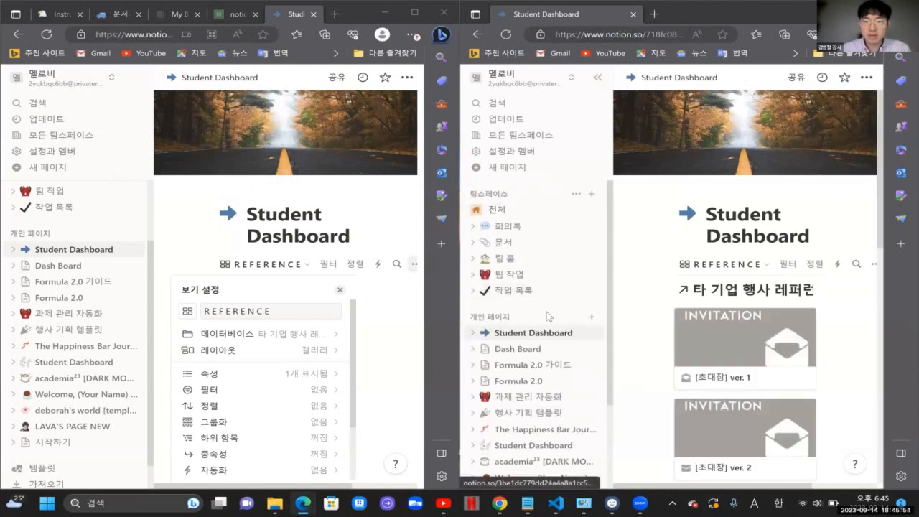
Step: Open the Student Dashboard template page in the second window, collapse its sidebar and show the weekly planner section
scroll(545, 323, "down", 2)
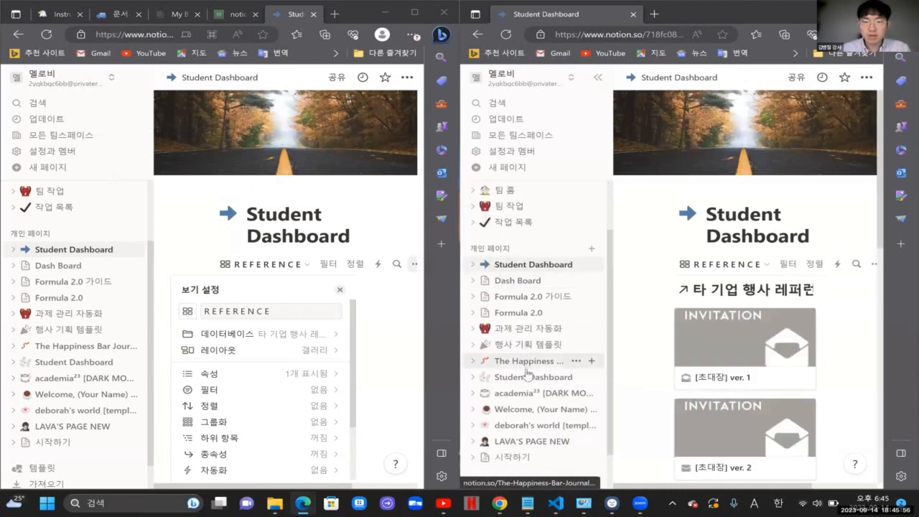
left_click(528, 377)
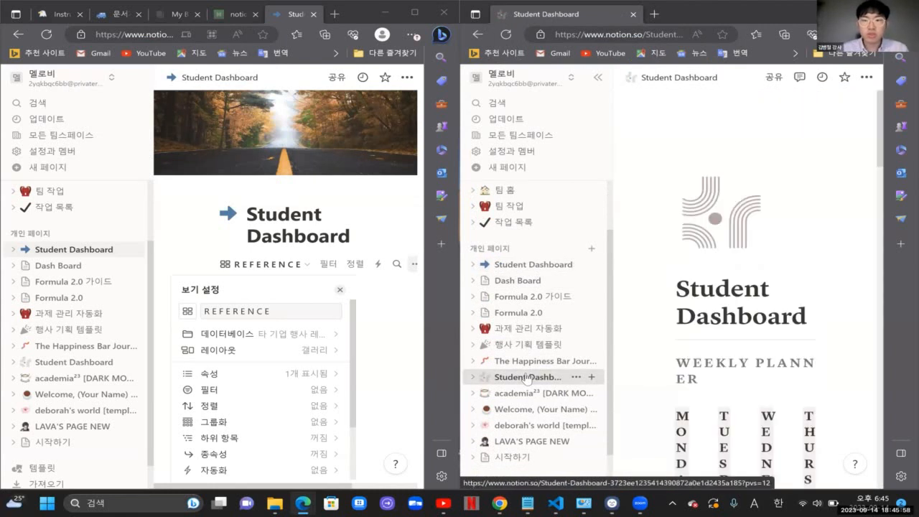
left_click(598, 78)
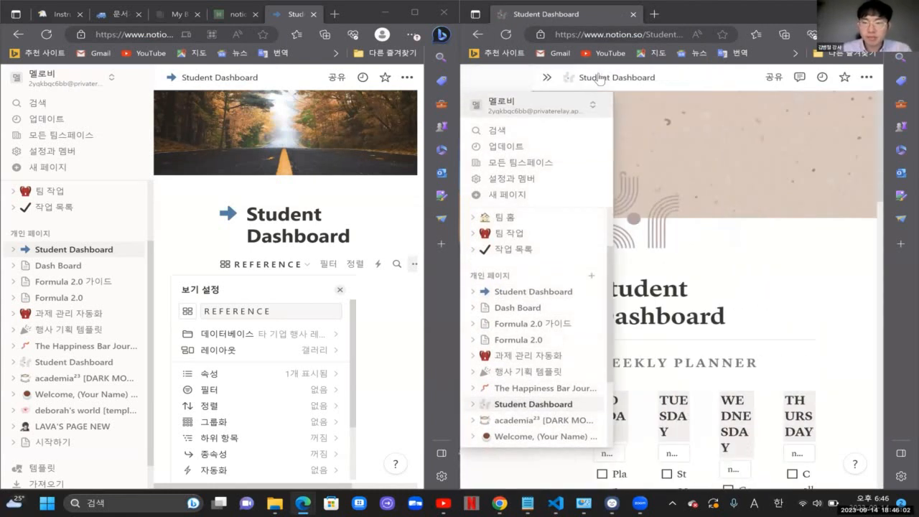
scroll(591, 298, "down", 3)
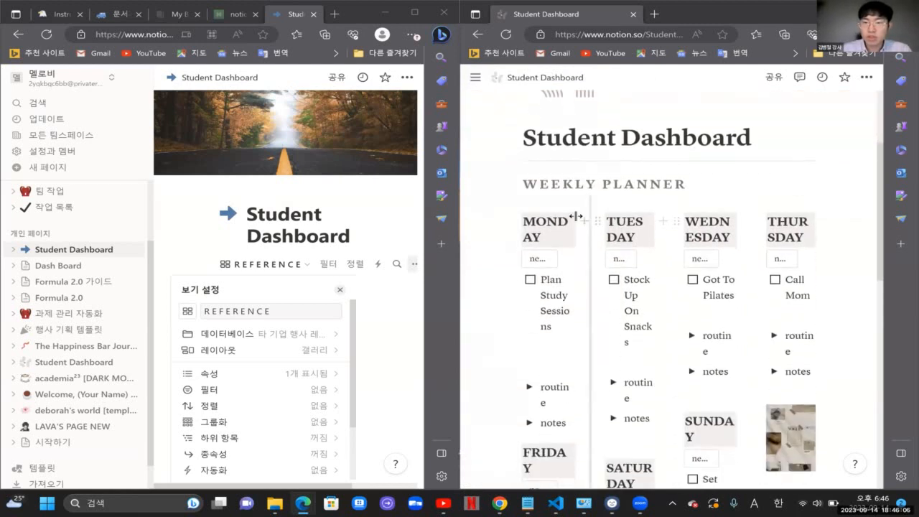
scroll(579, 213, "down", 1)
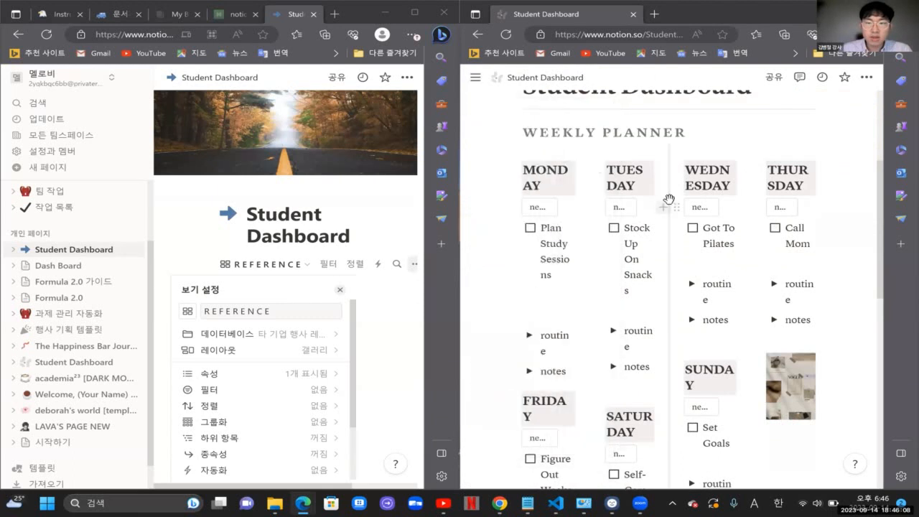
Step: Close the view settings and collapse the sidebar in the window with the page being built
left_click(340, 289)
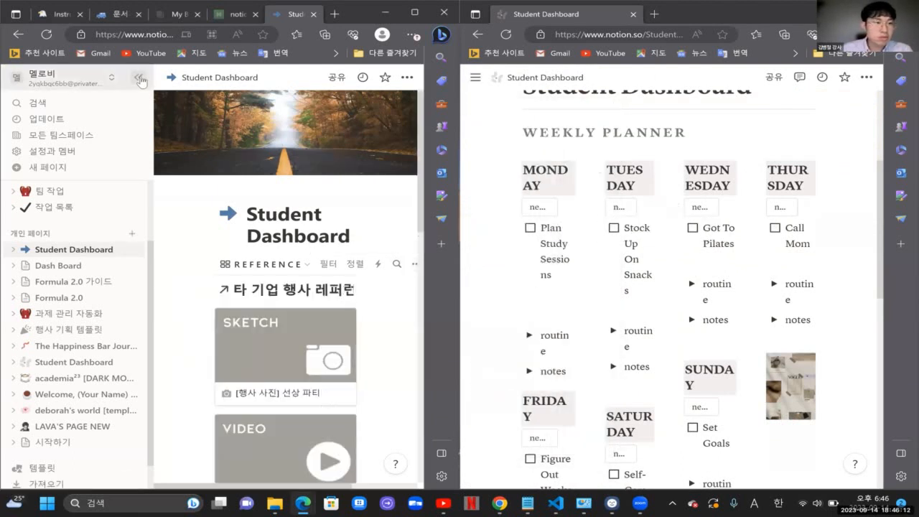
left_click(138, 77)
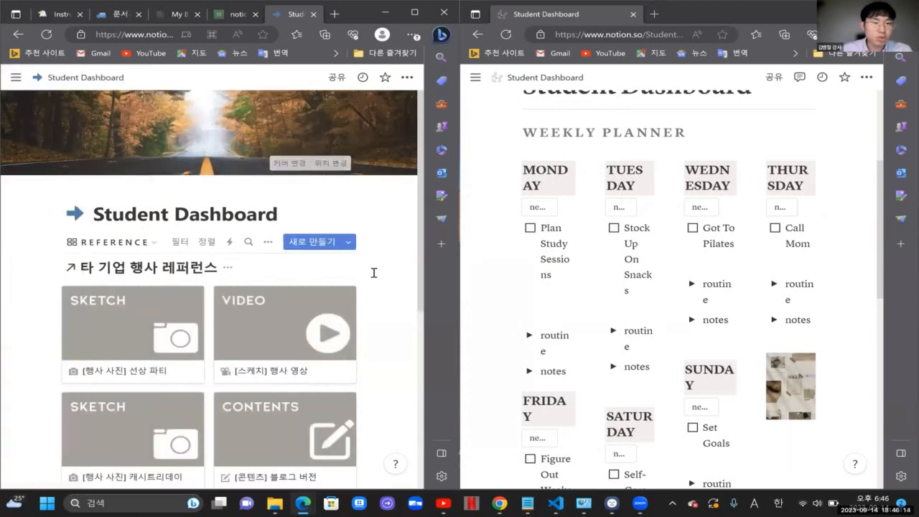
Step: Examine the REFERENCE view's settings and template options, opening a new blank template and closing it unedited
scroll(373, 271, "down", 1)
left_click(266, 176)
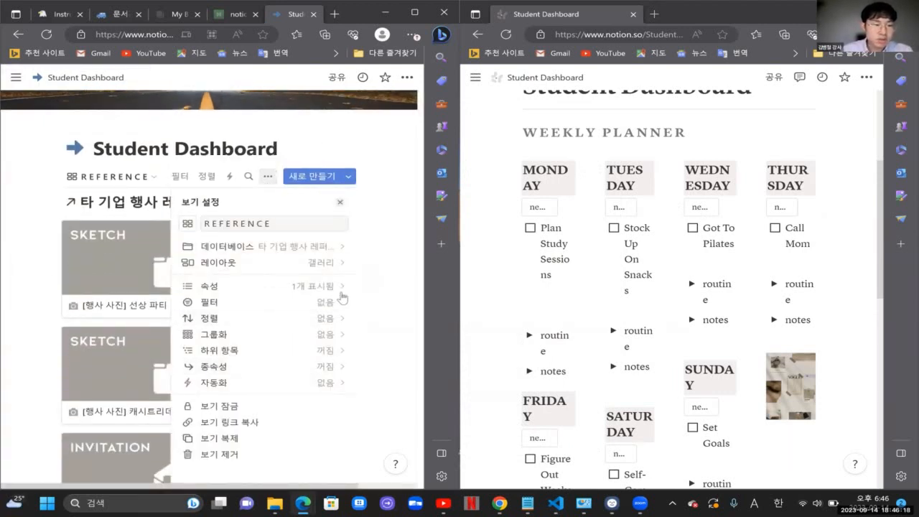
left_click(349, 178)
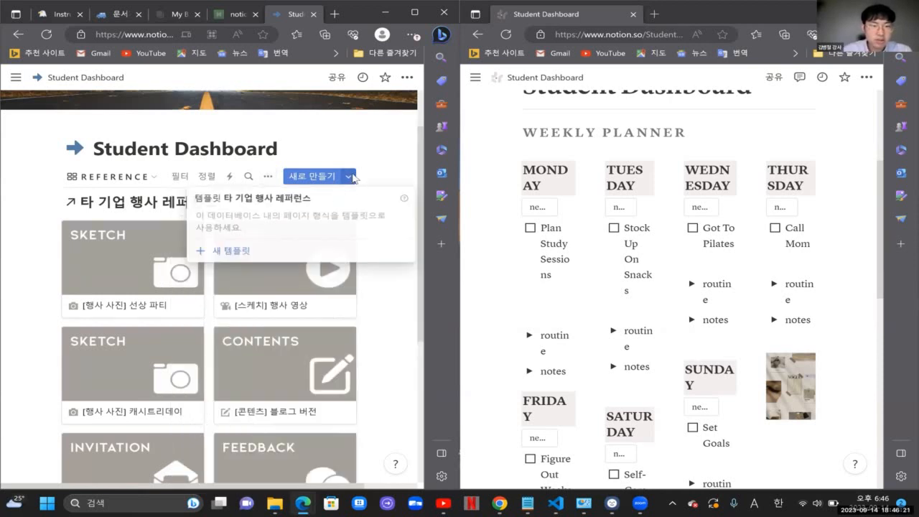
left_click(229, 251)
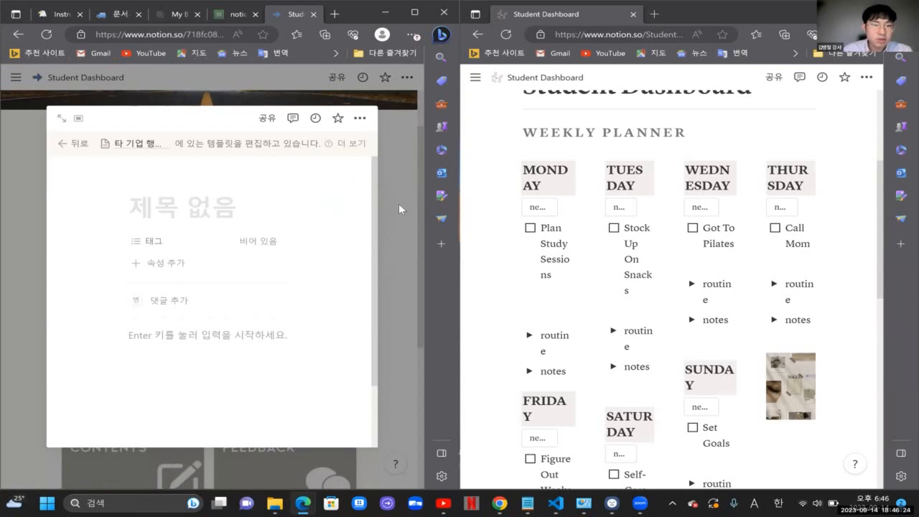
left_click(400, 204)
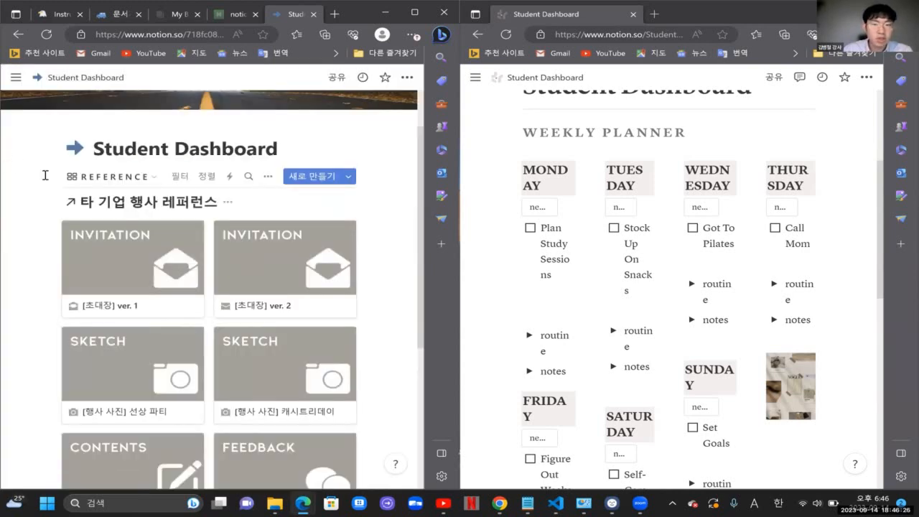
Step: Toggle the full-width setting of the weekly planner template page and close its page options
left_click(866, 77)
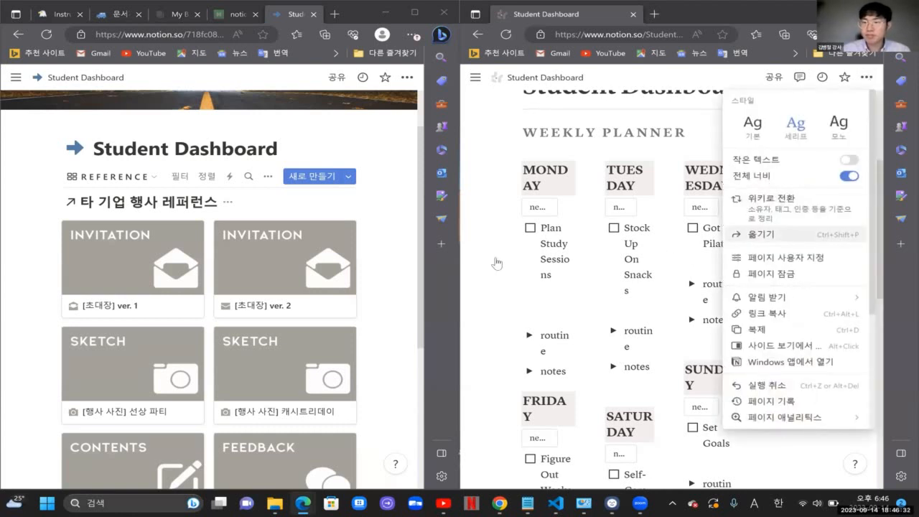
left_click(851, 176)
left_click(852, 176)
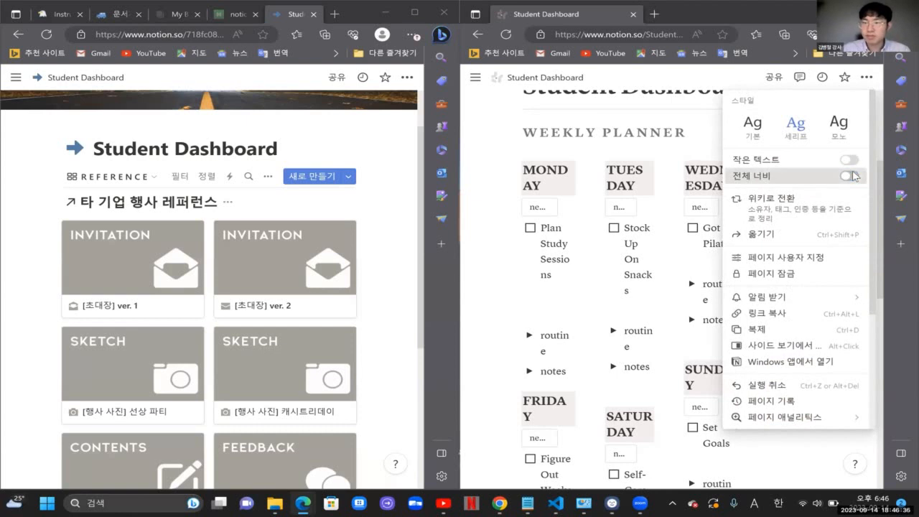
left_click(493, 253)
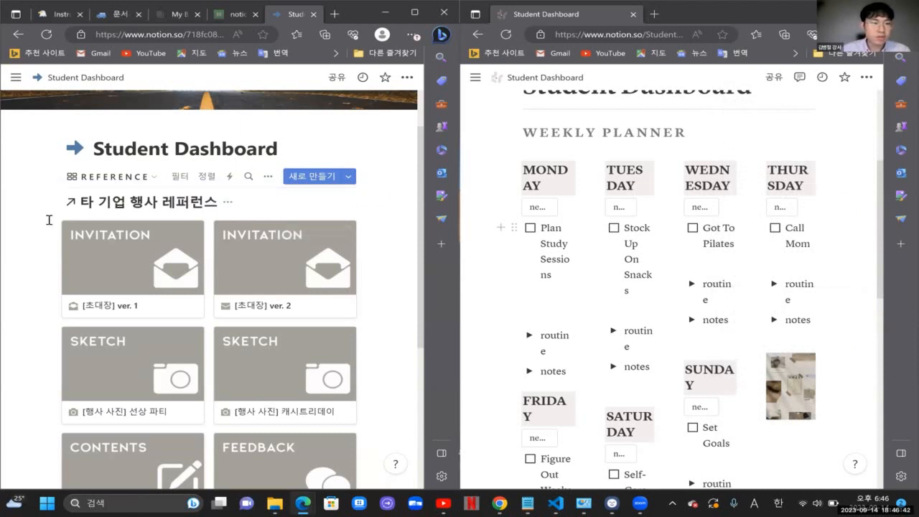
Step: Try to bring up the options of the REFERENCE view directly from its name
left_click(89, 184)
right_click(90, 184)
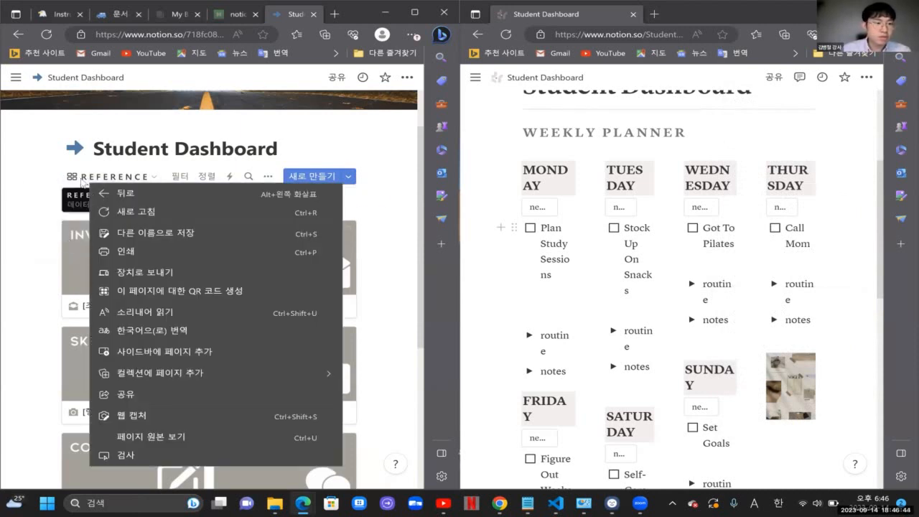
left_click(81, 178)
right_click(82, 178)
left_click(104, 180)
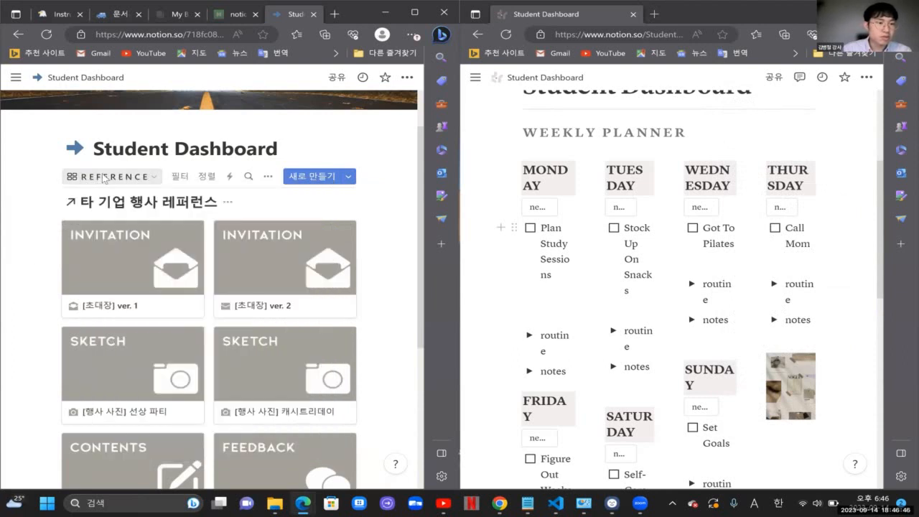
right_click(103, 178)
left_click(85, 180)
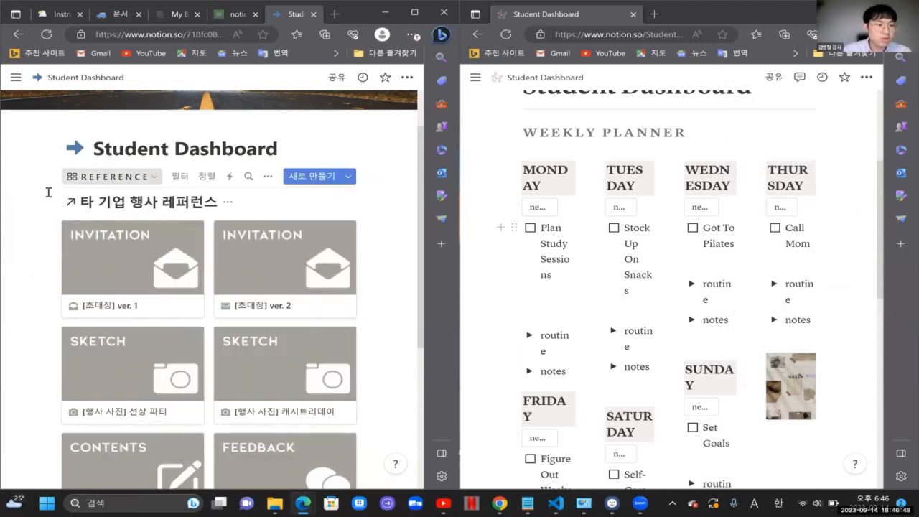
left_click(19, 266)
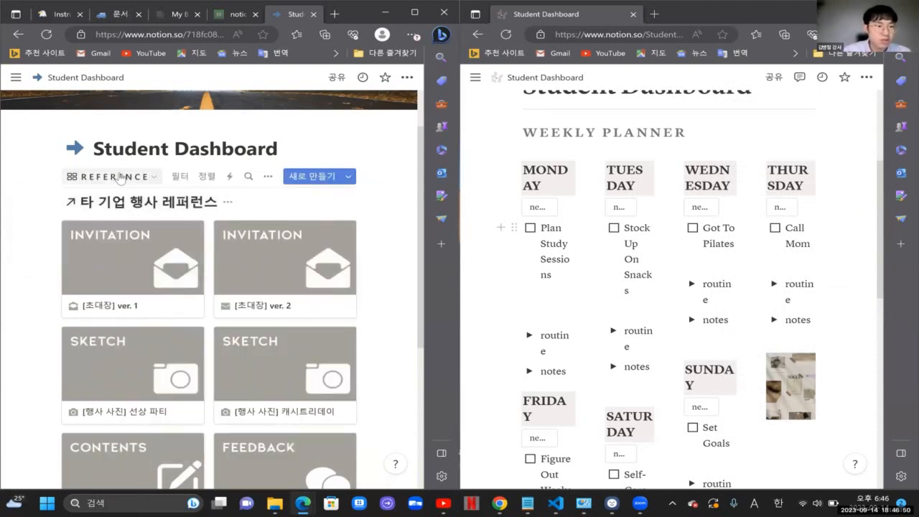
right_click(119, 177)
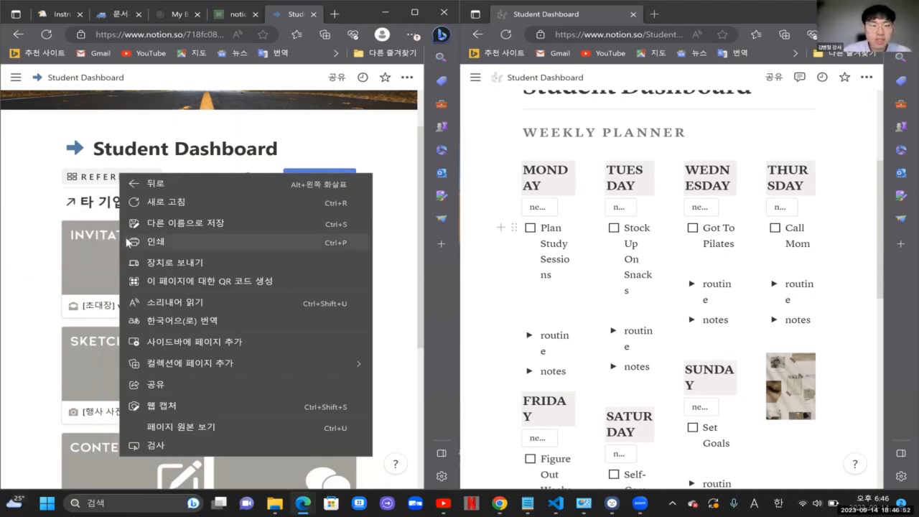
left_click(106, 185)
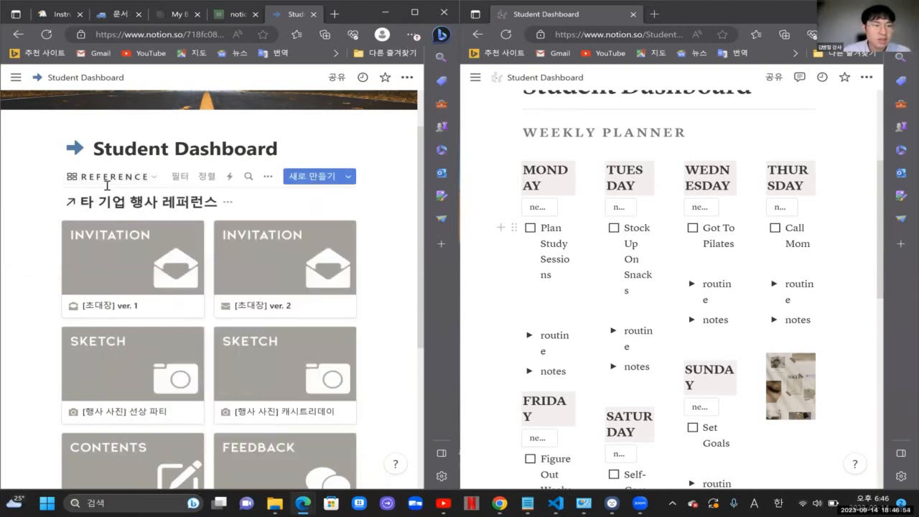
right_click(124, 176)
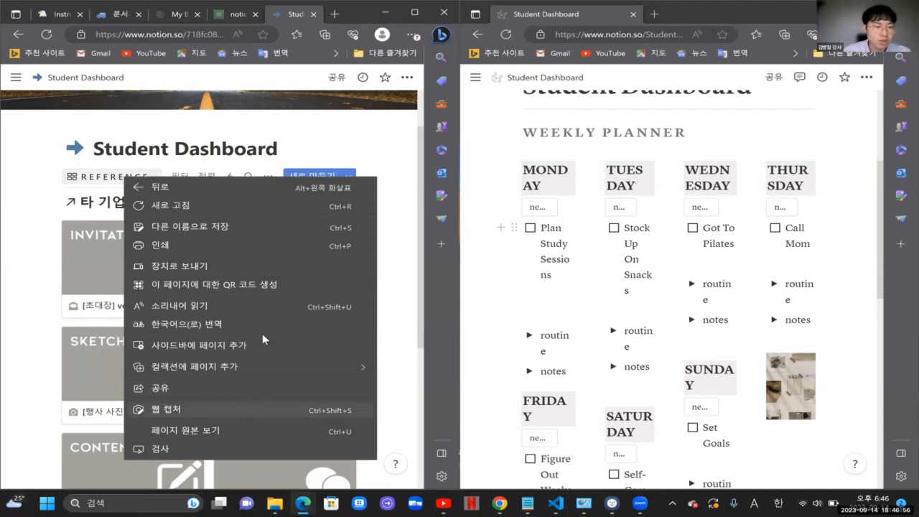
left_click(76, 180)
Step: Remove the REFERENCE view from the page being built and confirm the removal
left_click(74, 178)
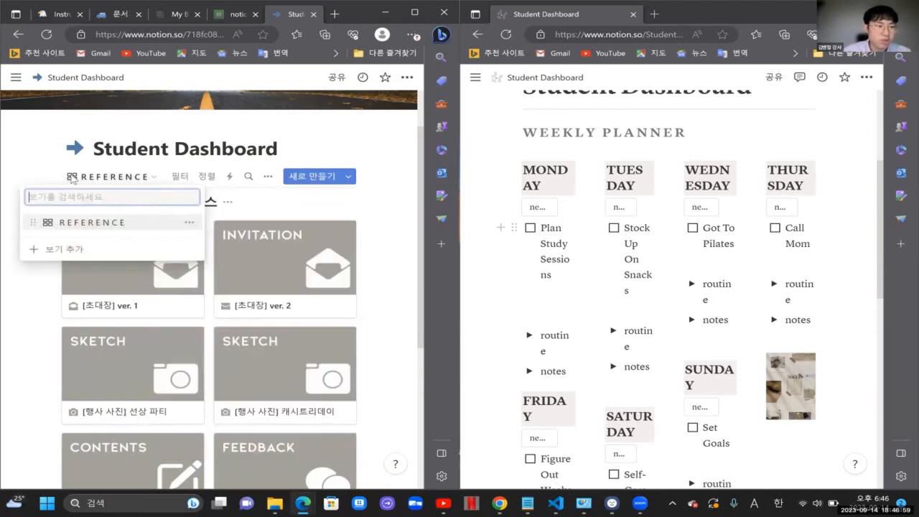
left_click(189, 222)
left_click(164, 321)
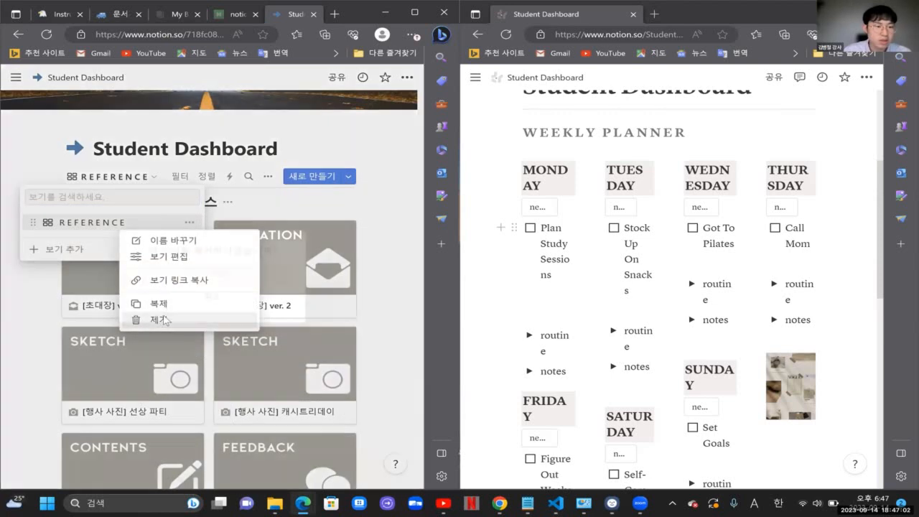
left_click(211, 275)
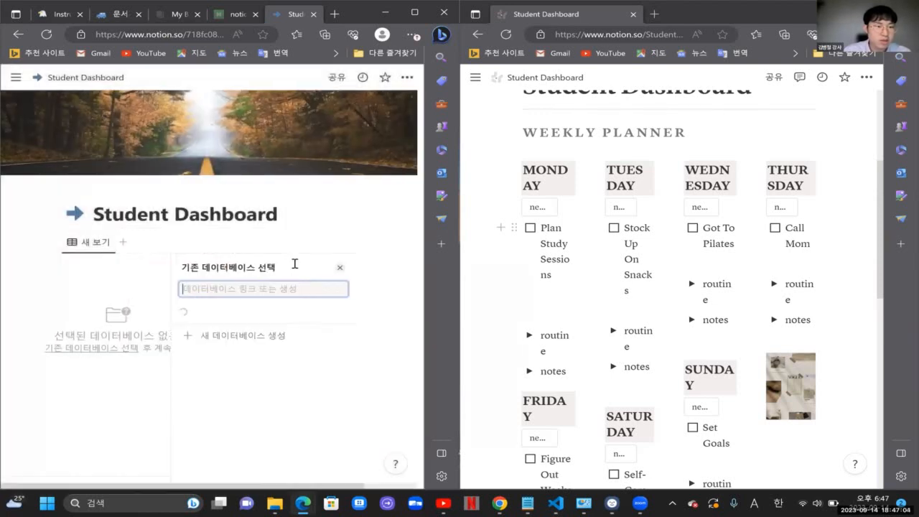
Step: Duplicate the empty table view of the page being built and remove the copy, confirming its removal
left_click(90, 242)
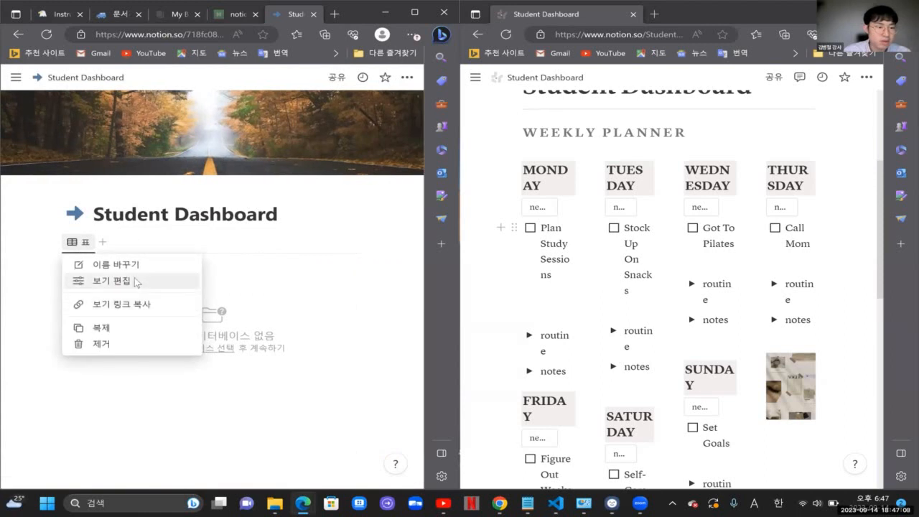
left_click(104, 329)
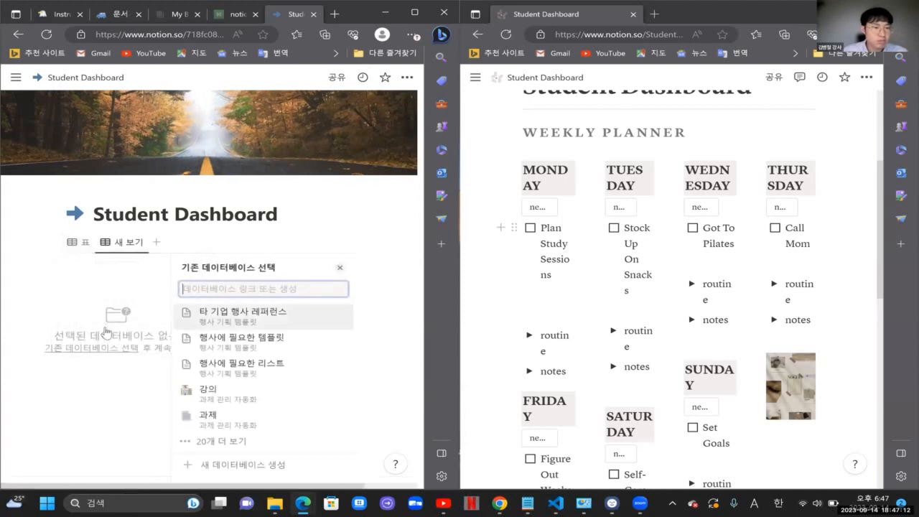
left_click(142, 244)
left_click(136, 347)
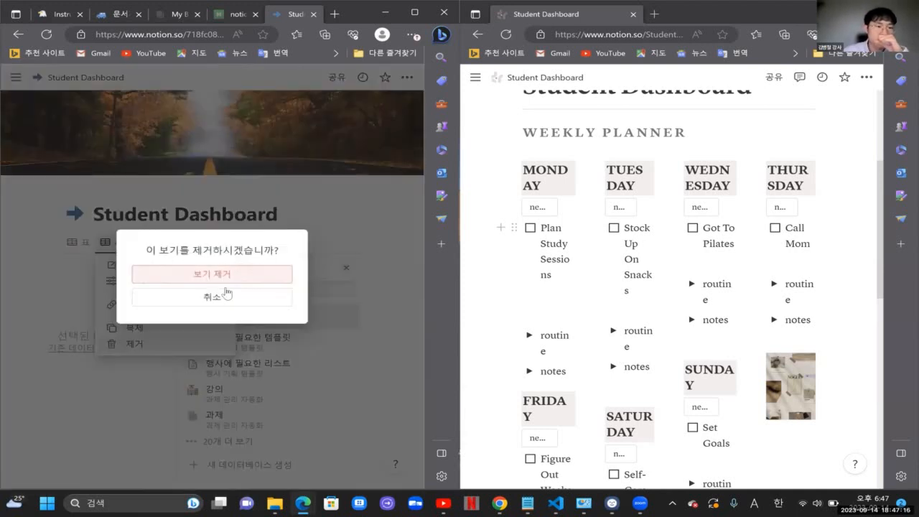
left_click(218, 274)
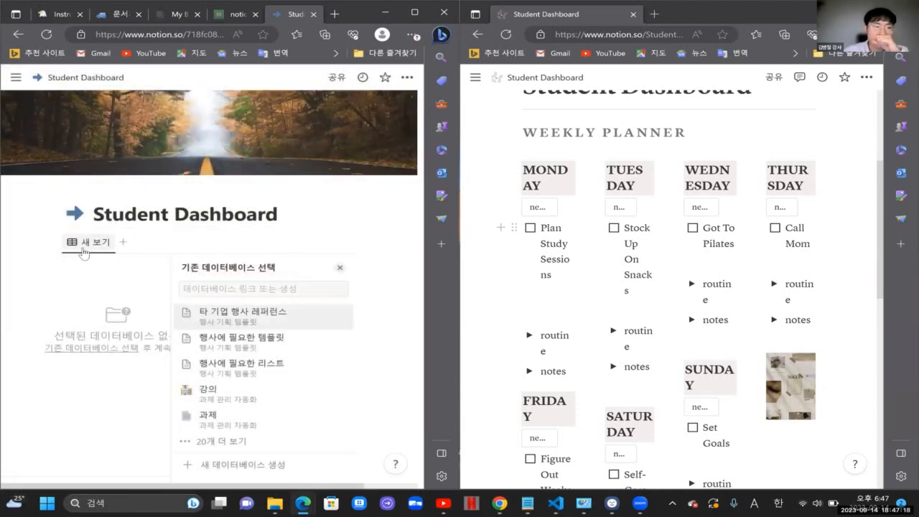
Step: Try to remove the only remaining view of the page being built
left_click(92, 242)
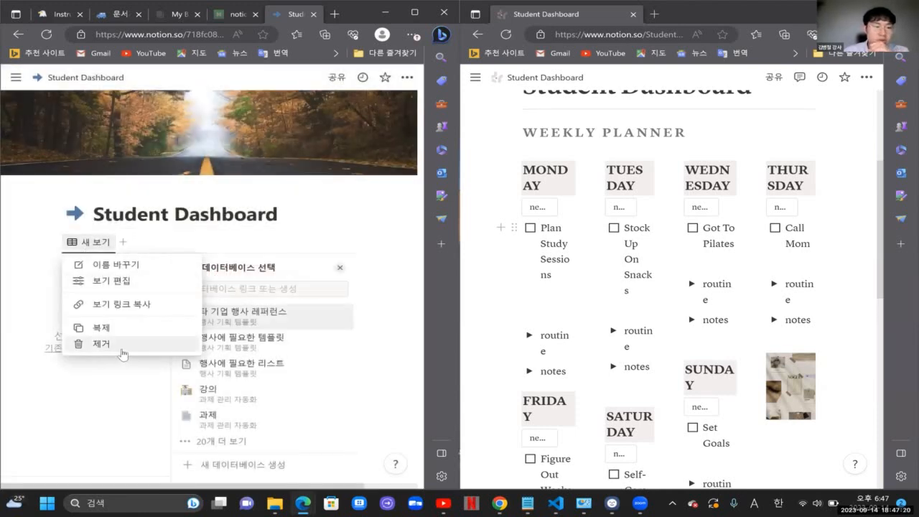
left_click(122, 348)
left_click(273, 280)
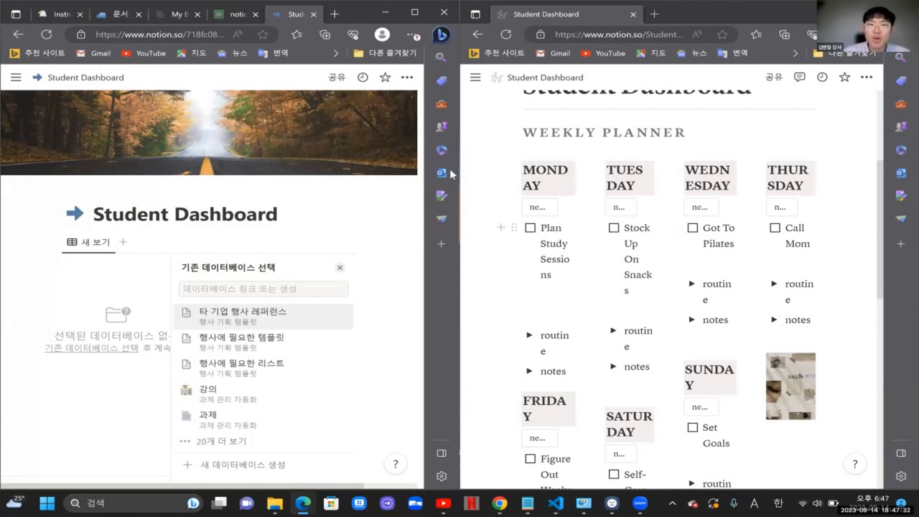
Step: Publish the Student Dashboard template page to the web and copy its web link
scroll(738, 189, "down", 7)
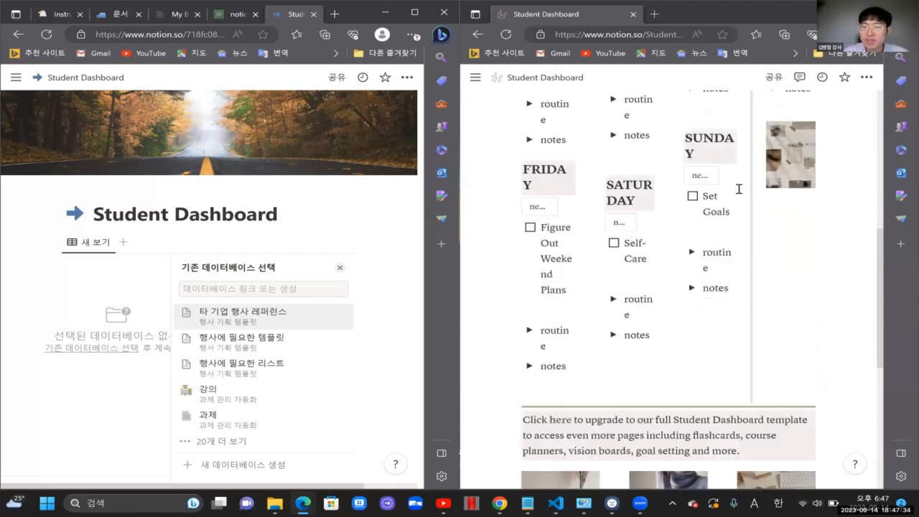
scroll(751, 193, "up", 4)
scroll(751, 193, "up", 5)
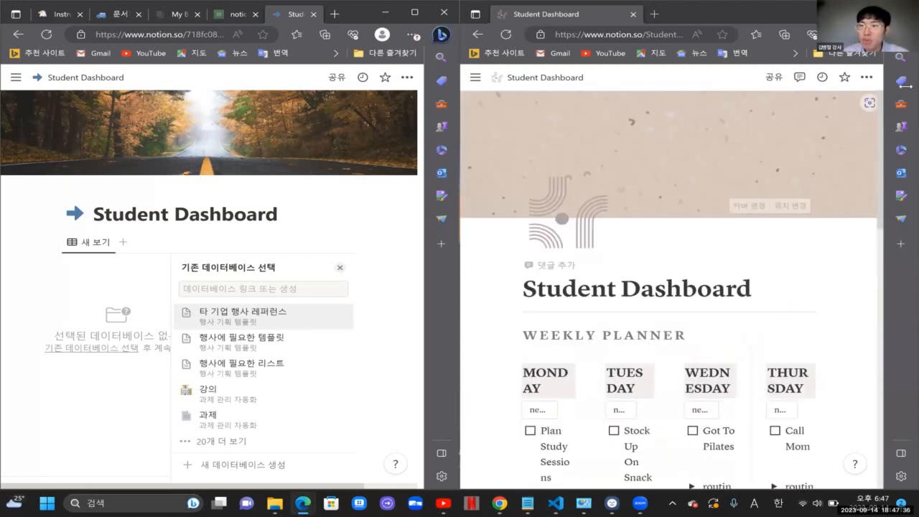
left_click(867, 77)
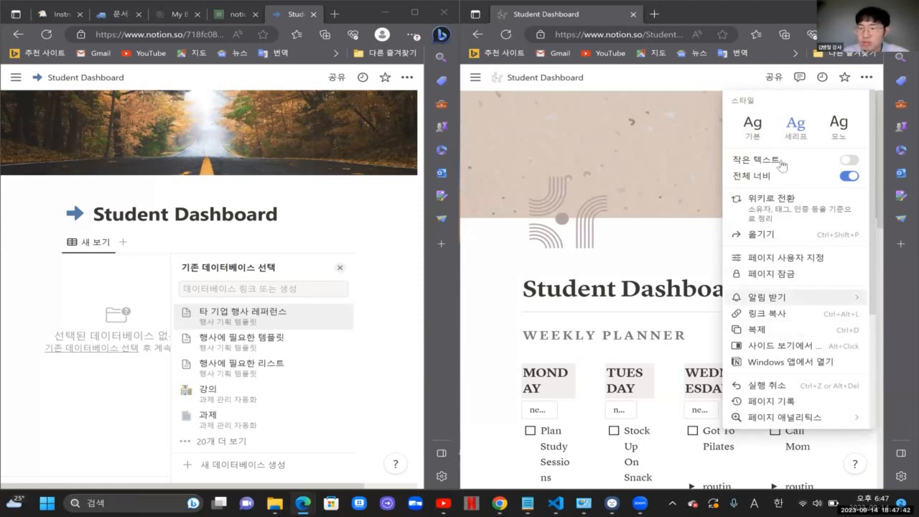
left_click(775, 77)
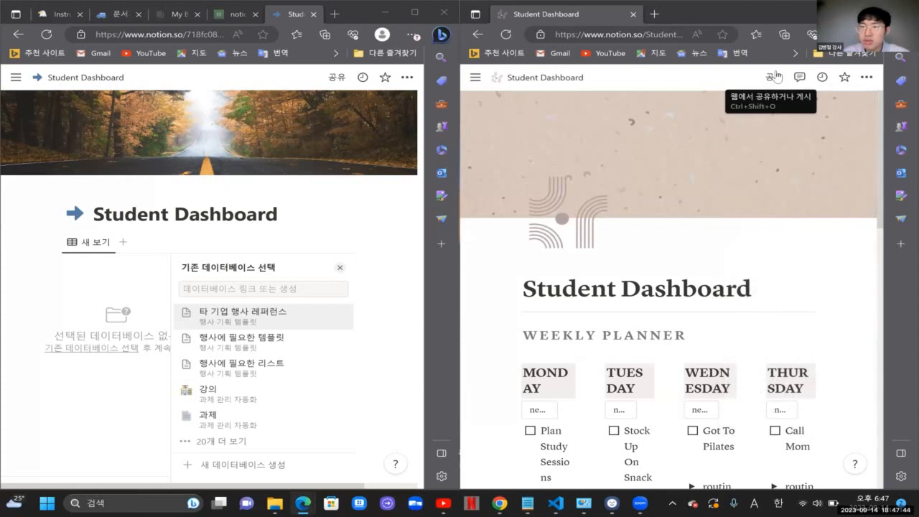
left_click(774, 77)
left_click(601, 108)
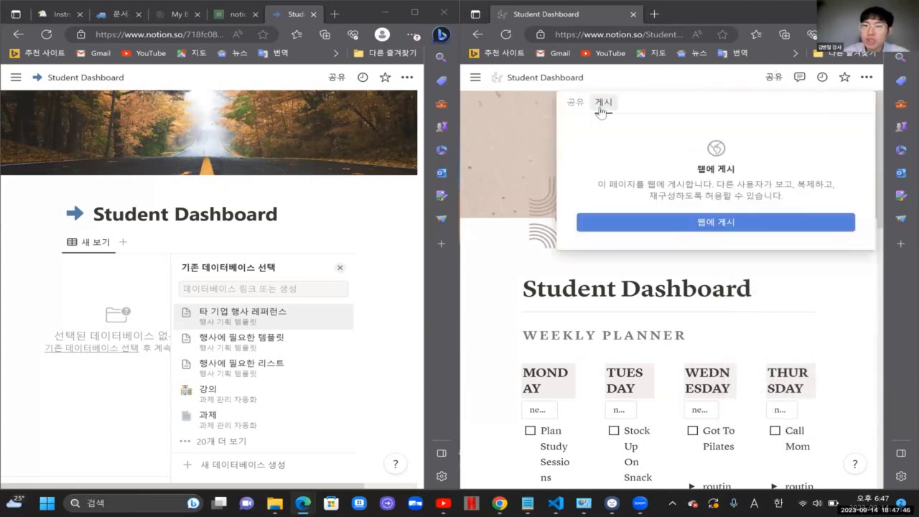
left_click(683, 223)
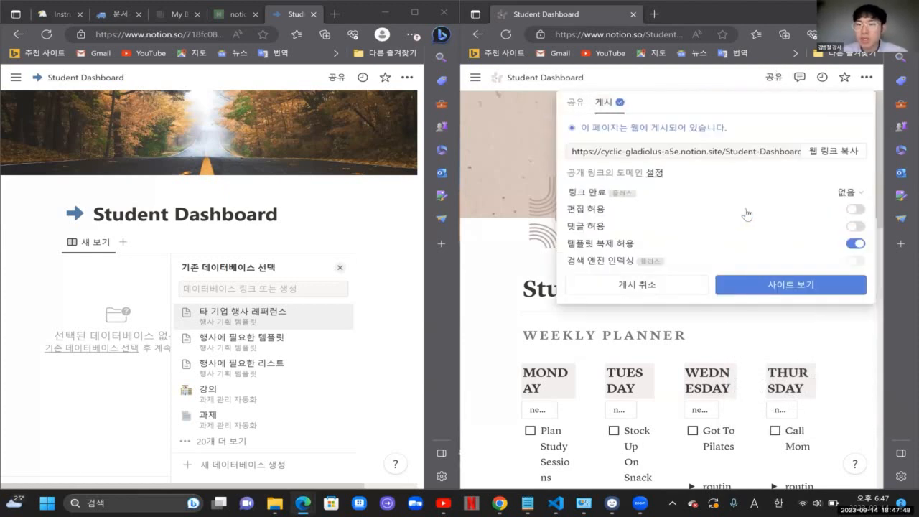
left_click(833, 151)
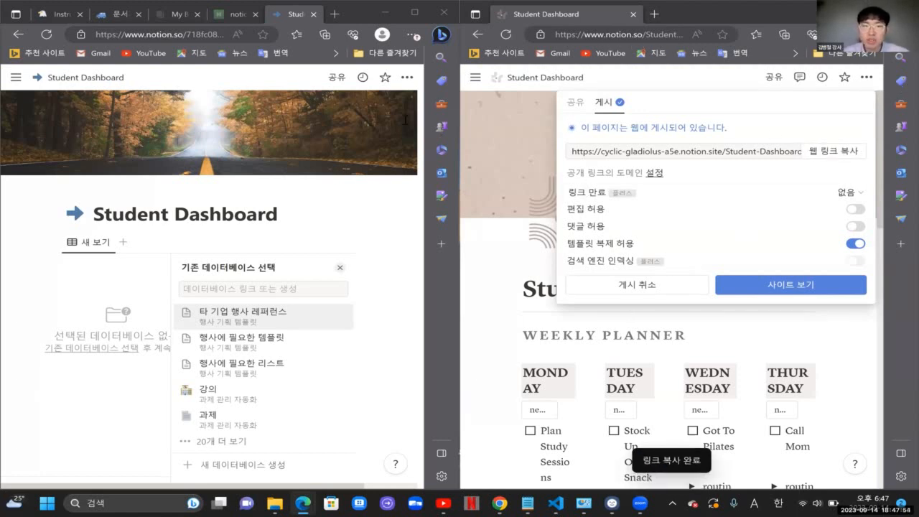
Step: Dismiss the database selection of the page being built without choosing a database
left_click(270, 84)
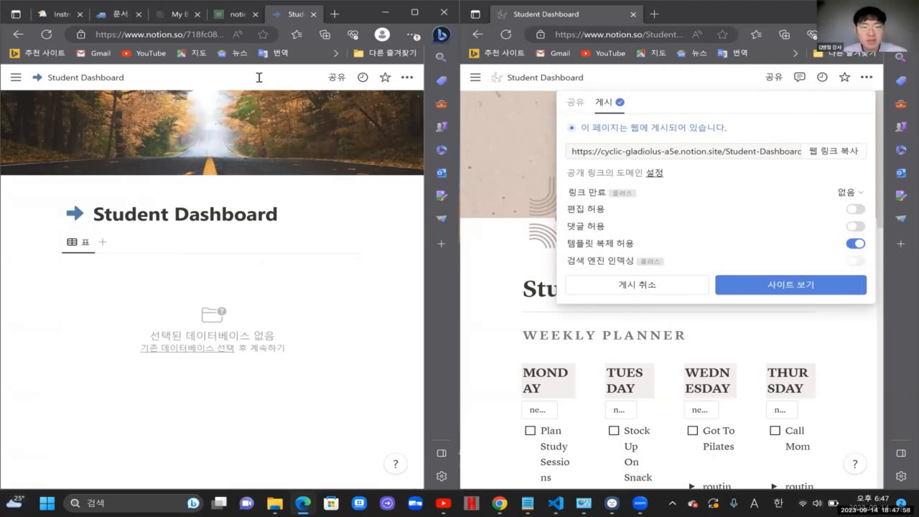
left_click(259, 78)
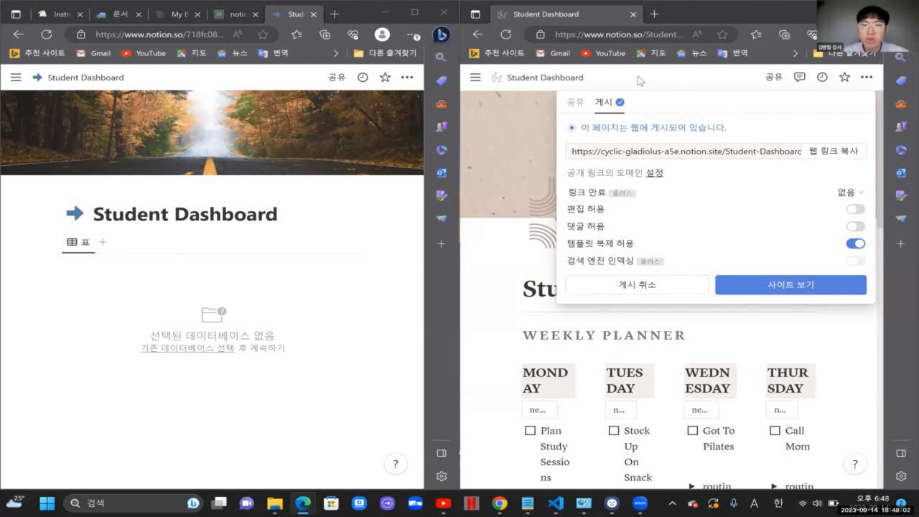
left_click(353, 214)
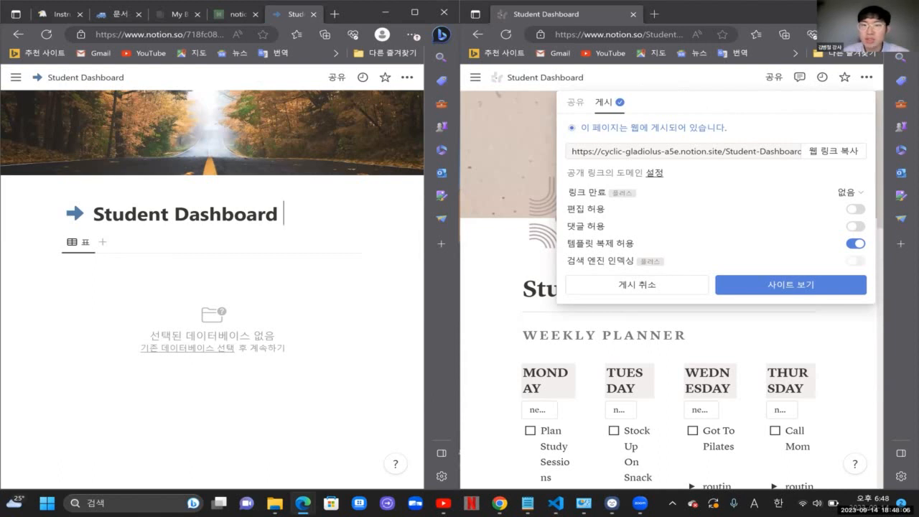
Step: Put away the template window and maximize the window of the page being built
left_click(845, 12)
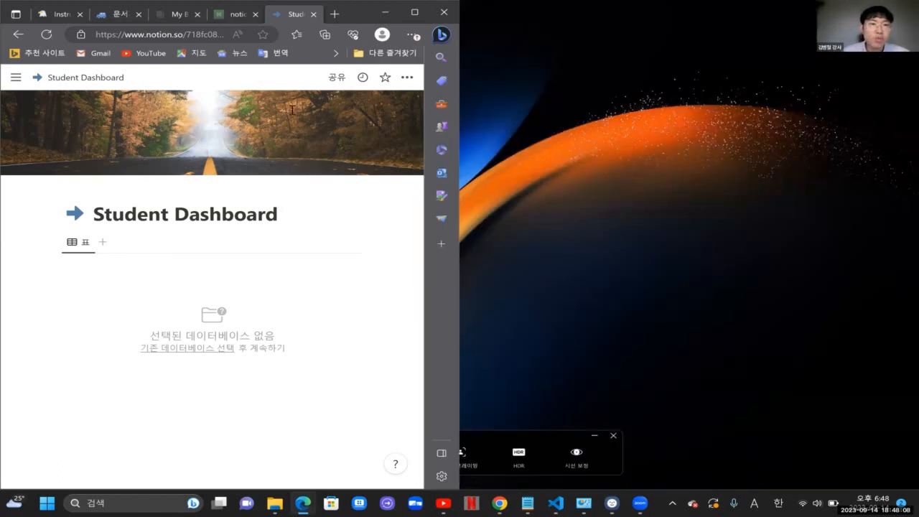
key("Hangul")
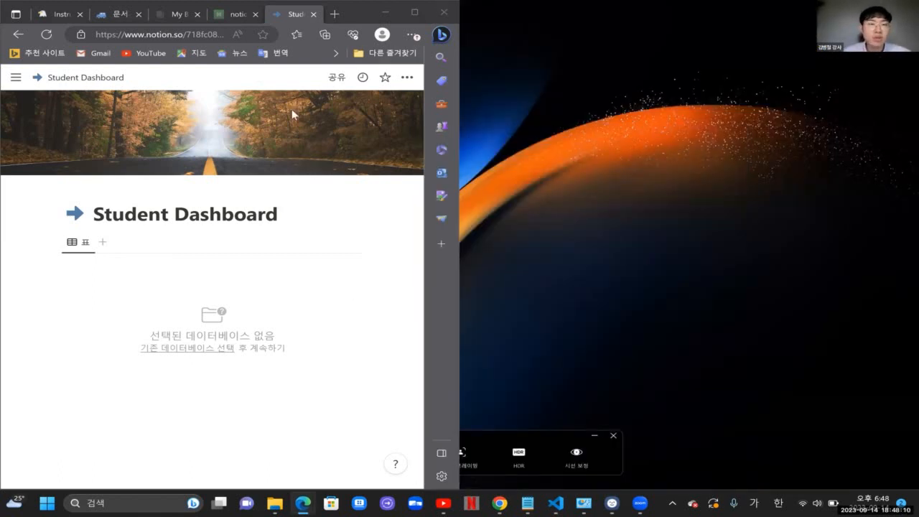
key("Hangul")
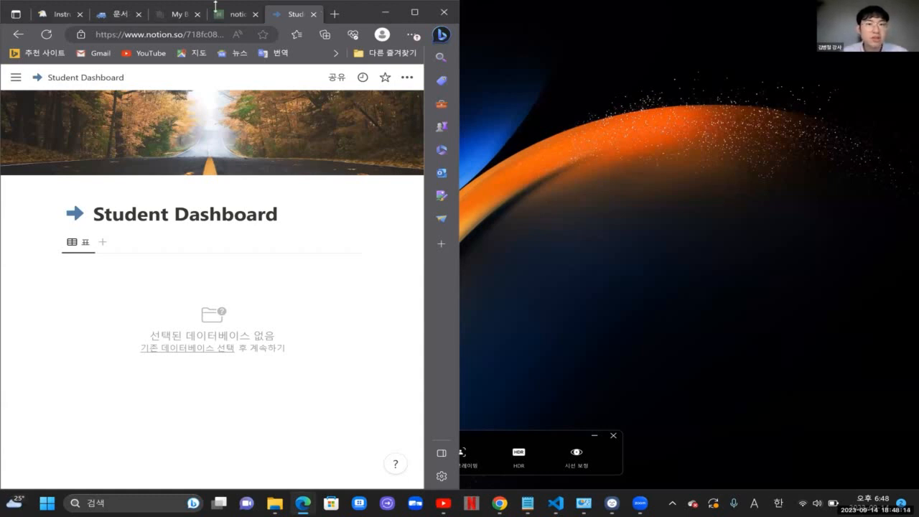
key("Hangul")
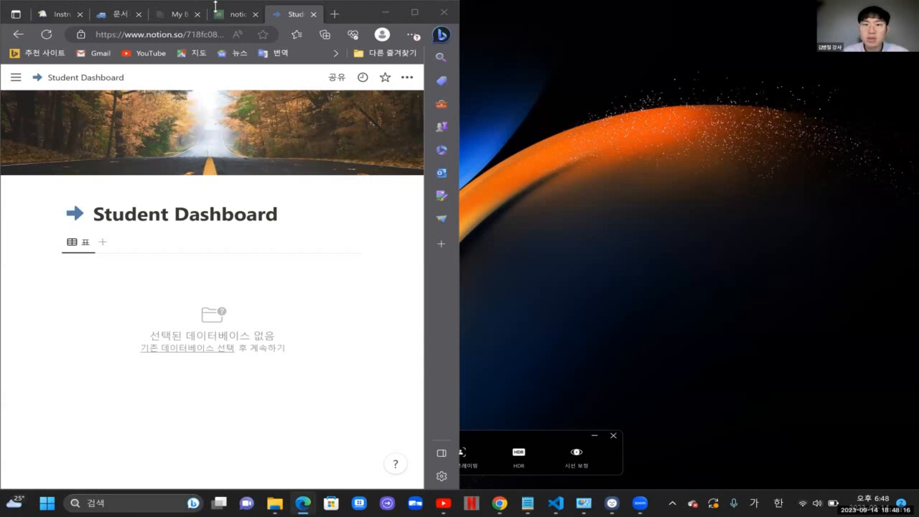
left_click_drag(367, 13, 682, 4)
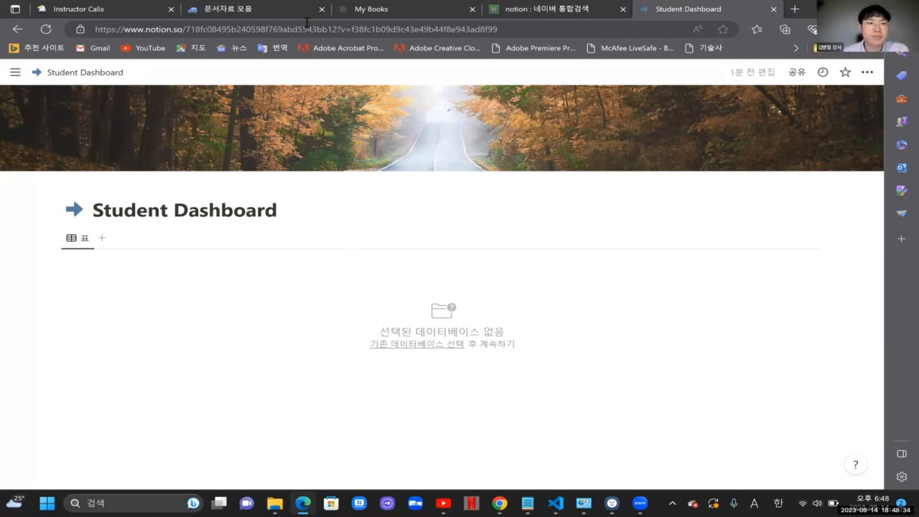
key("Hangul")
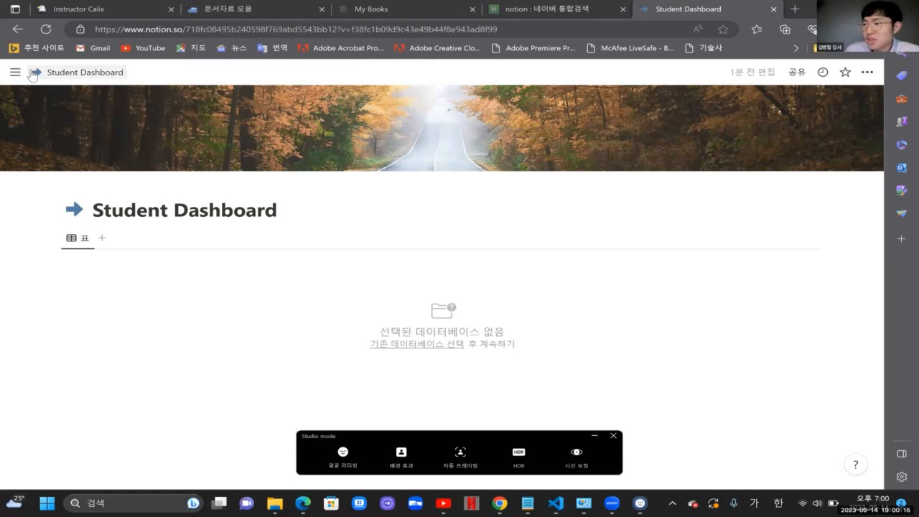
Step: Open the template page with the pink blossom icon from the private pages
mouse_move(14, 72)
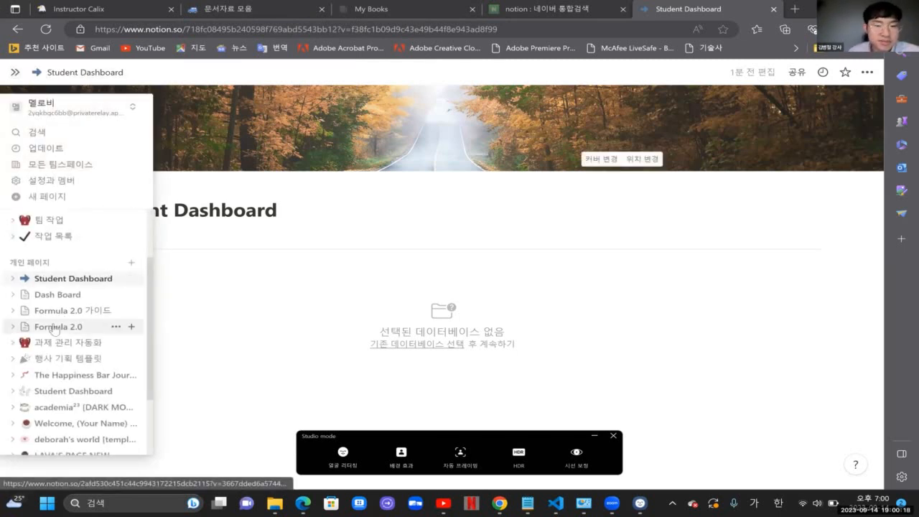
scroll(54, 329, "down", 3)
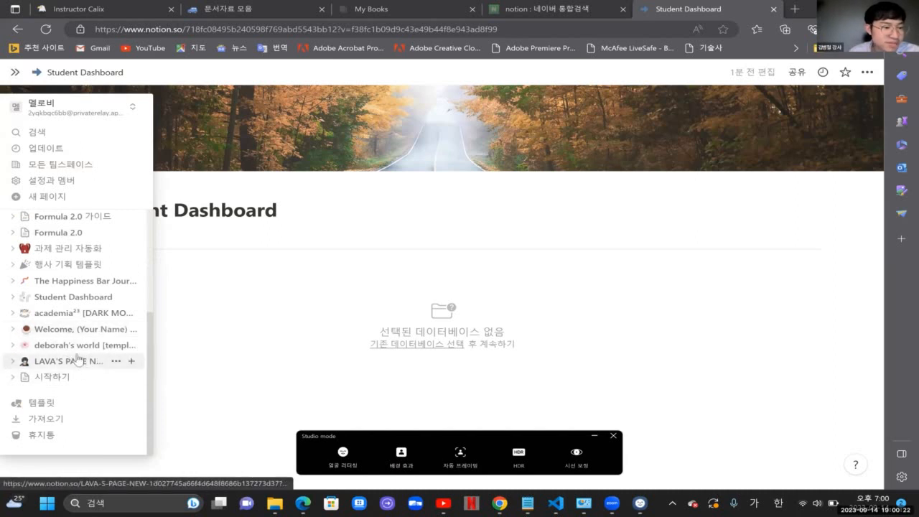
left_click(72, 350)
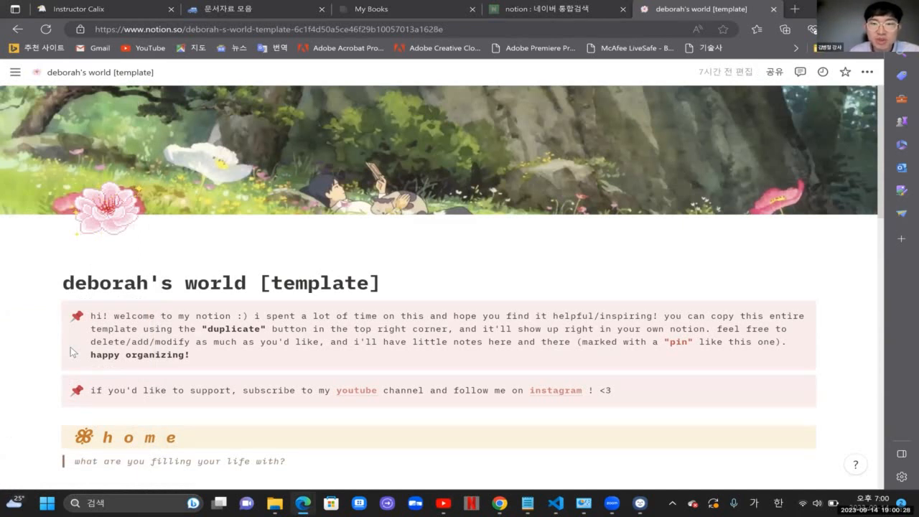
Step: Open the private page LAVA'S PAGE NEW and examine its galleries, daily routine and study schedule
mouse_move(3, 344)
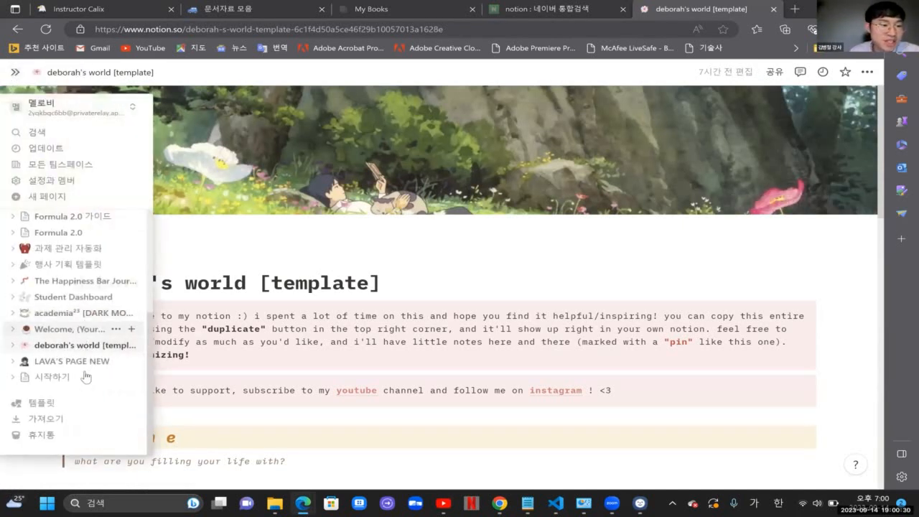
left_click(75, 361)
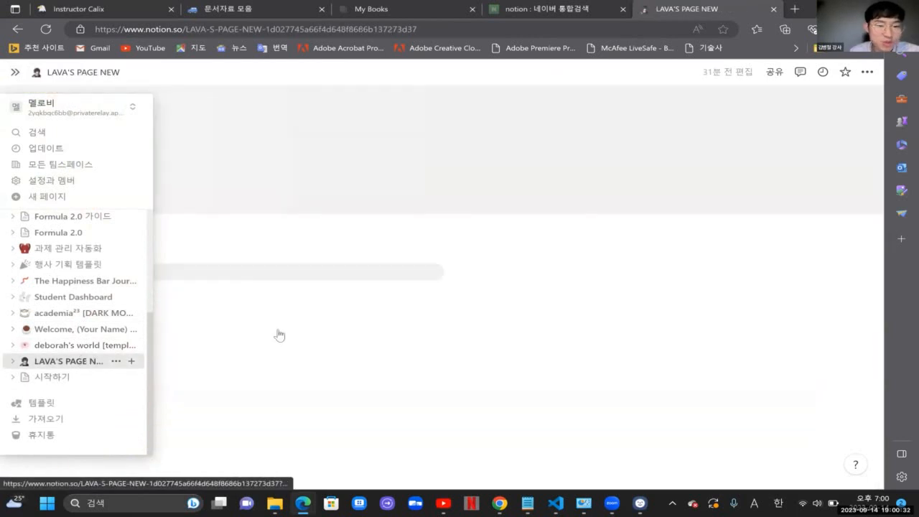
scroll(564, 297, "down", 2)
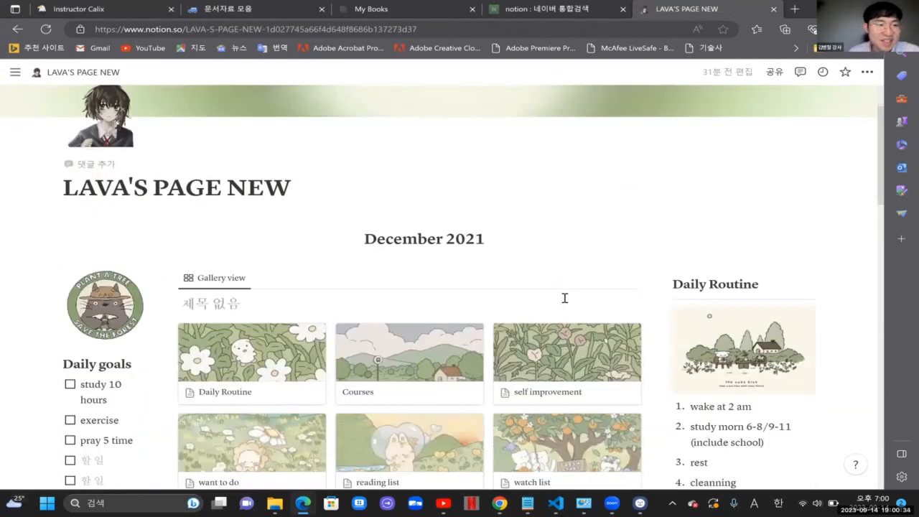
scroll(565, 297, "down", 5)
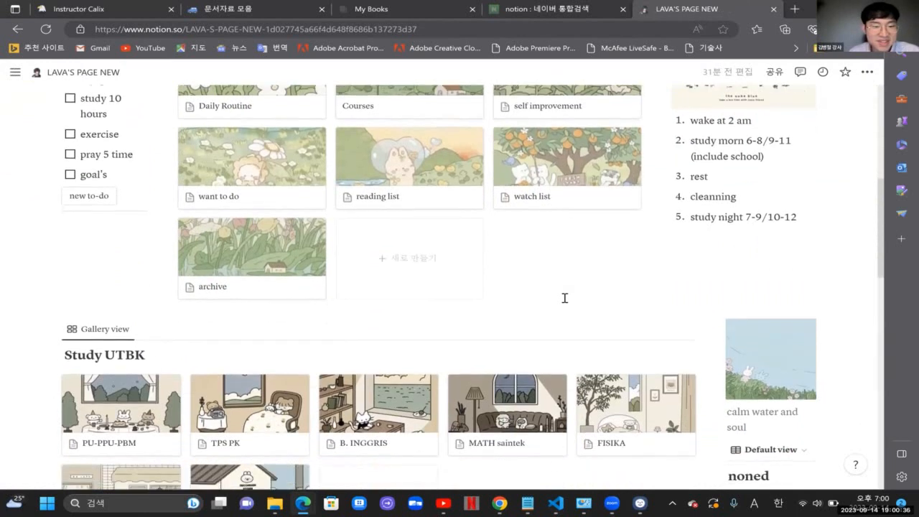
scroll(564, 297, "down", 10)
scroll(564, 297, "up", 5)
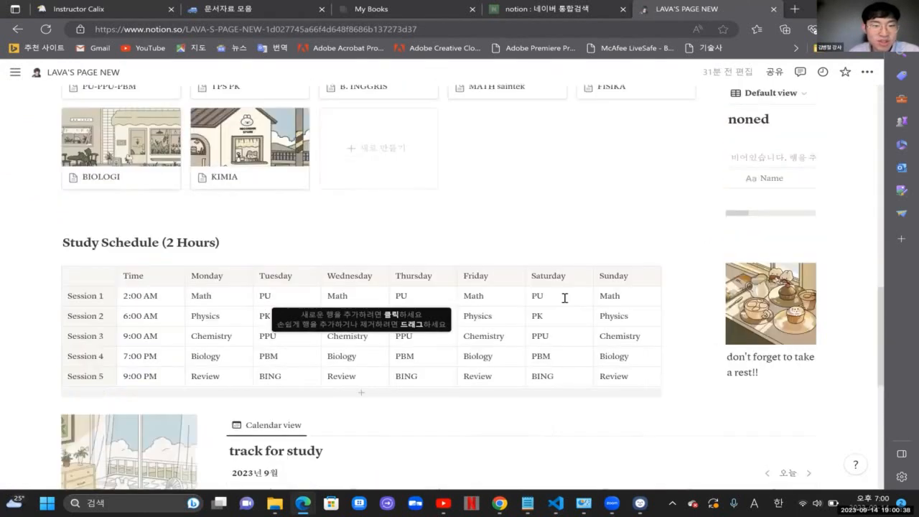
scroll(564, 297, "up", 10)
scroll(564, 298, "down", 4)
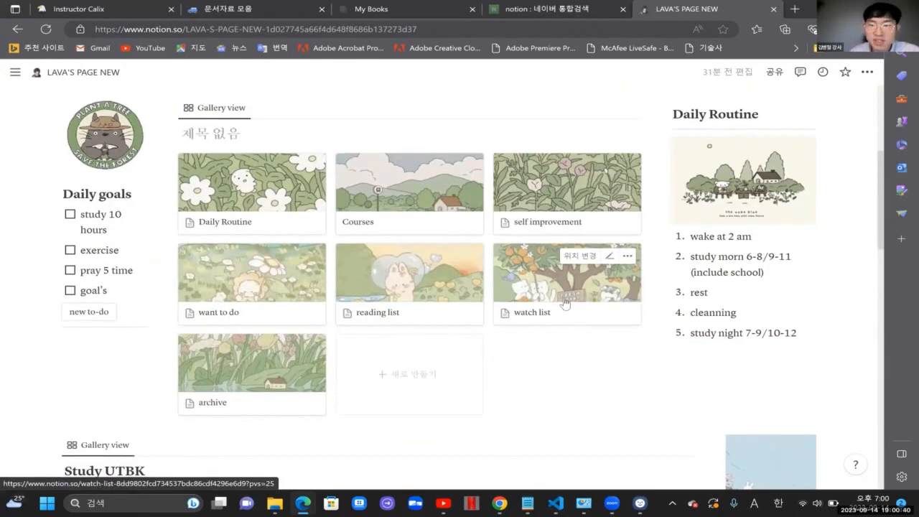
scroll(427, 108, "up", 3)
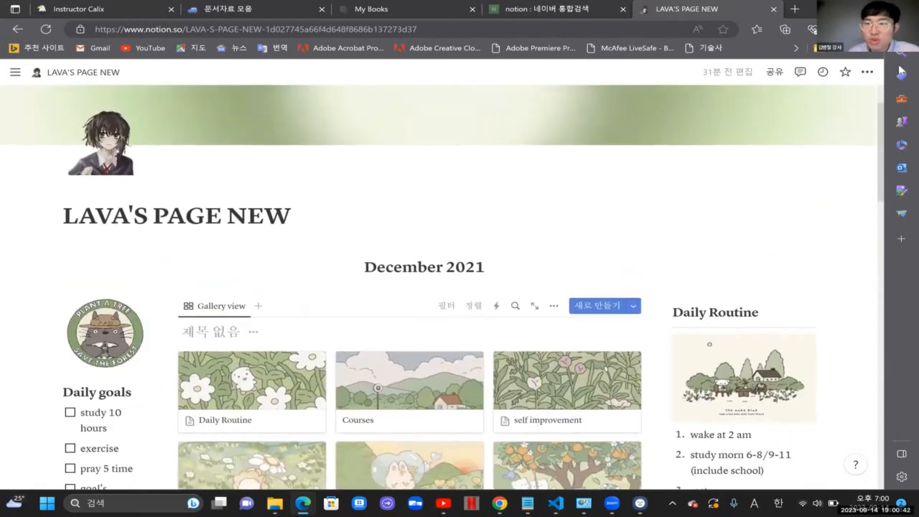
Step: Publish LAVA'S PAGE NEW to the web
left_click(774, 72)
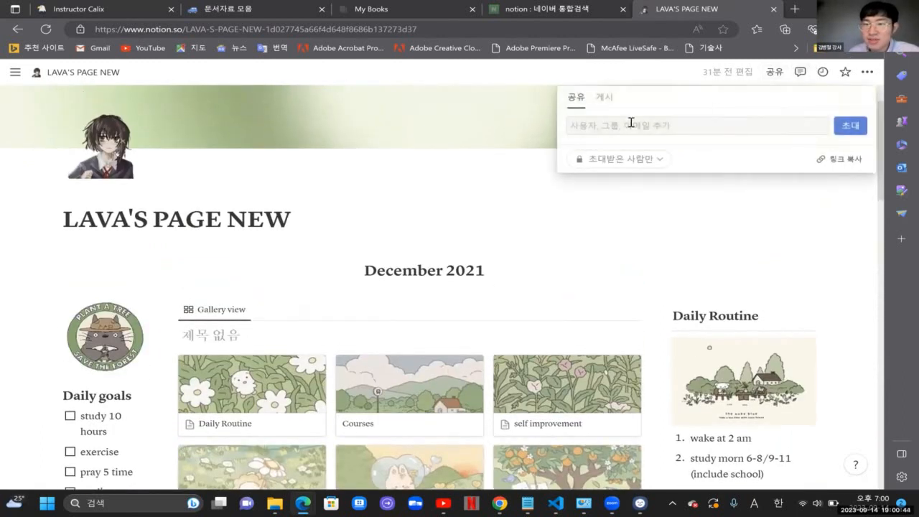
left_click(604, 97)
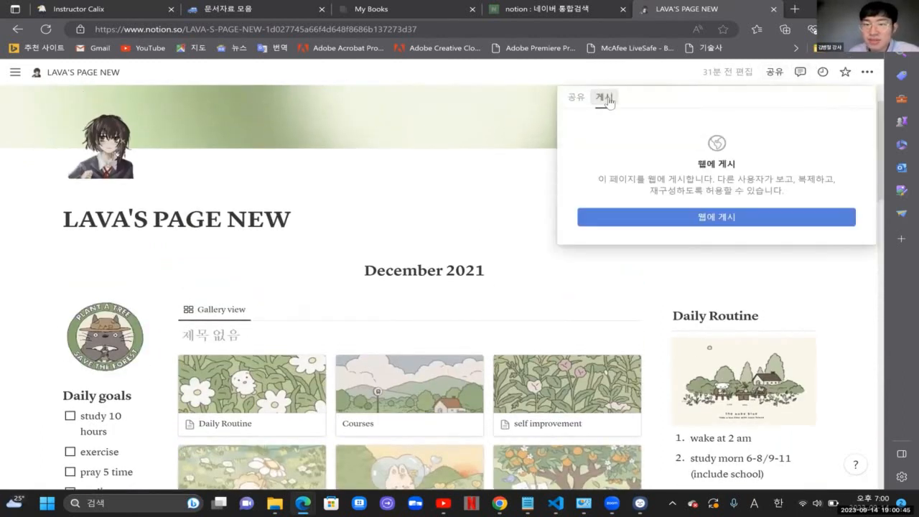
left_click(707, 218)
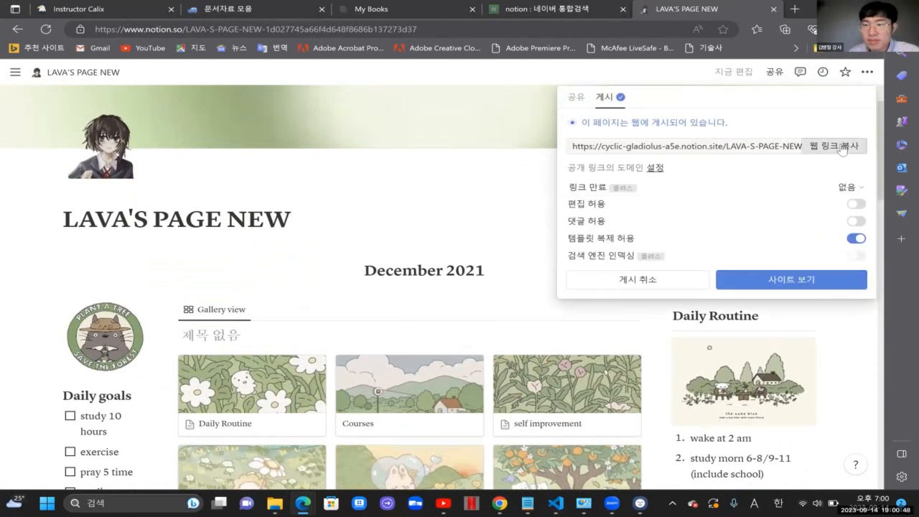
Step: Copy the web link of the published LAVA'S PAGE NEW and close its sharing options
left_click(840, 146)
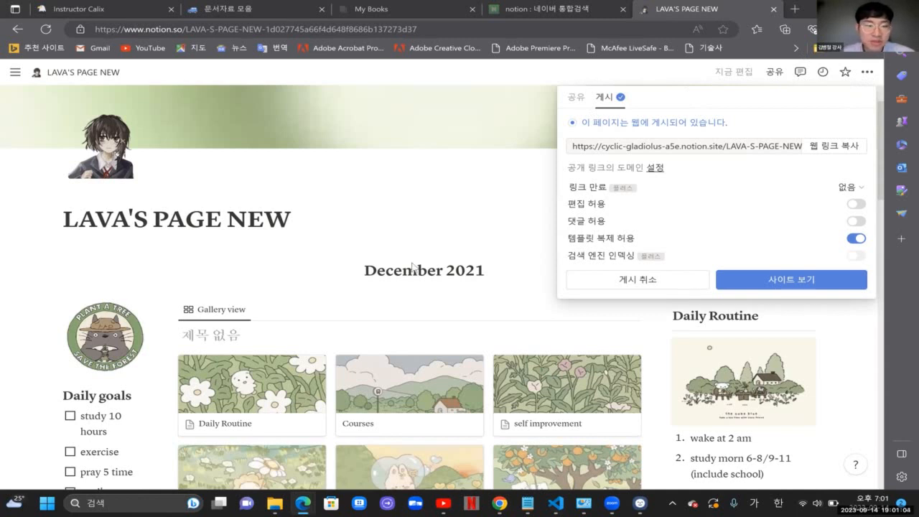
left_click(490, 307)
scroll(491, 302, "down", 3)
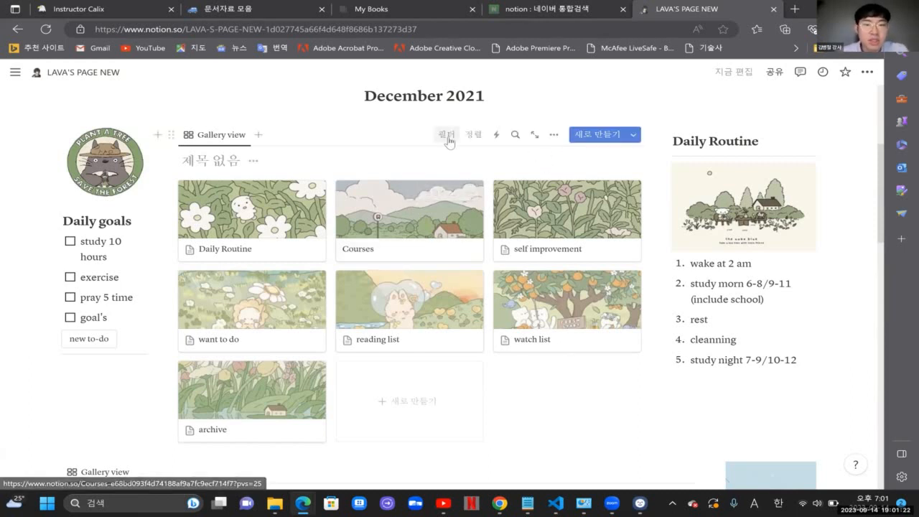
scroll(407, 237, "down", 5)
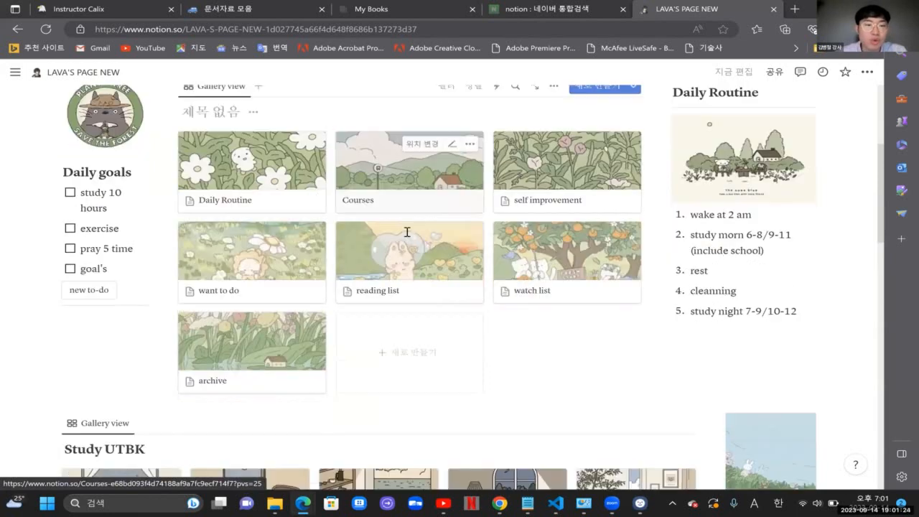
scroll(407, 237, "up", 8)
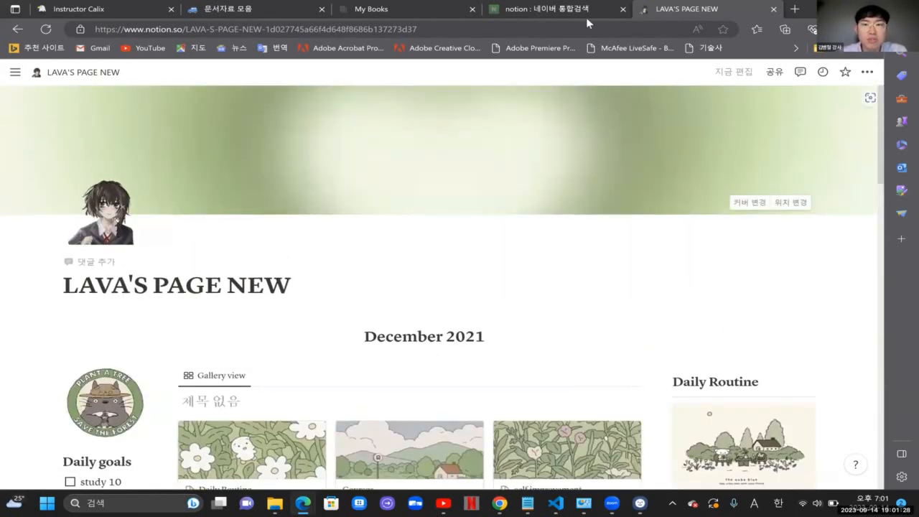
key("Hangul")
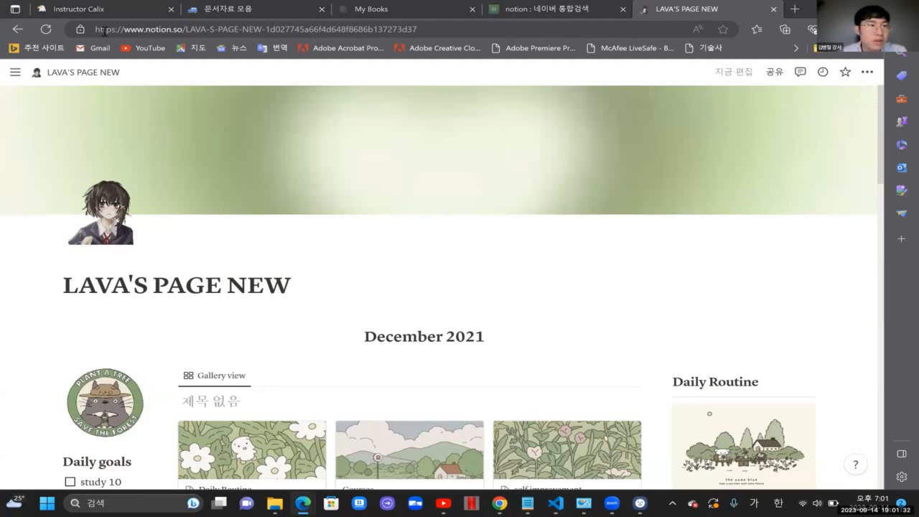
Step: Open the private Student Dashboard page with the blue arrow icon and delete it
mouse_move(15, 72)
scroll(51, 280, "up", 3)
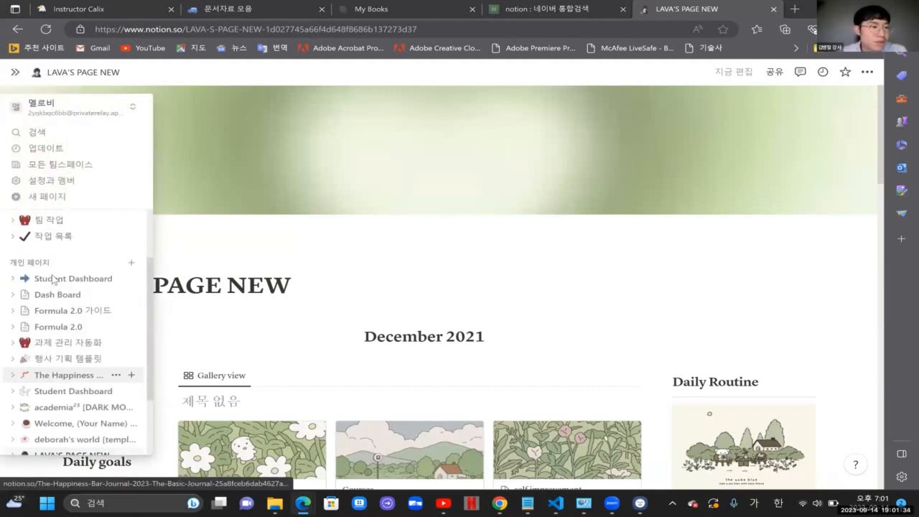
left_click(53, 279)
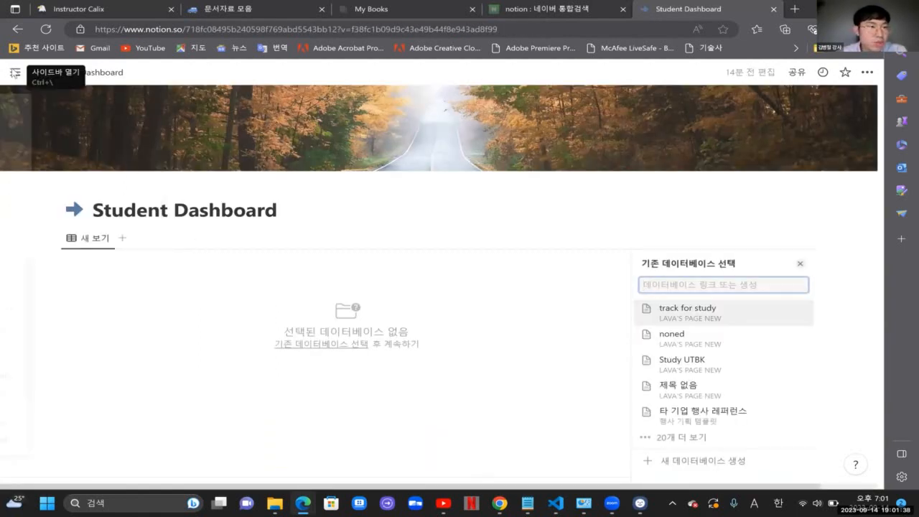
mouse_move(15, 72)
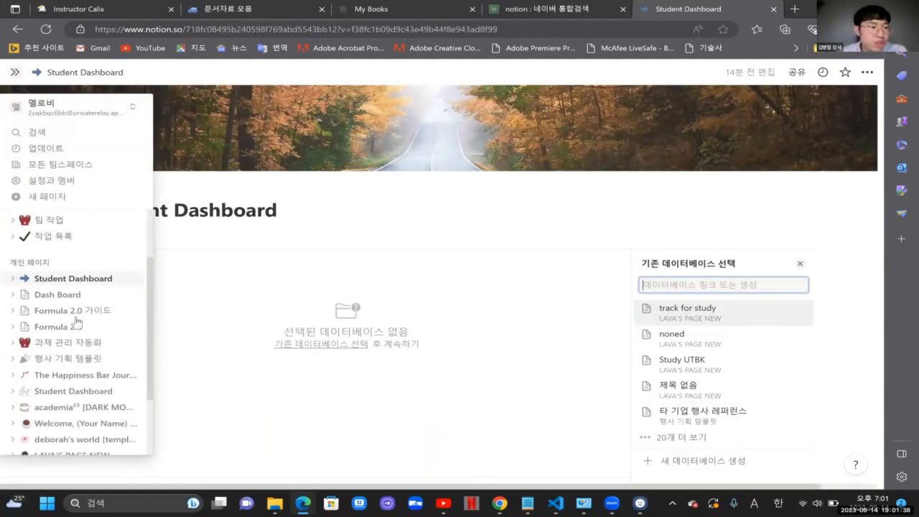
left_click(116, 278)
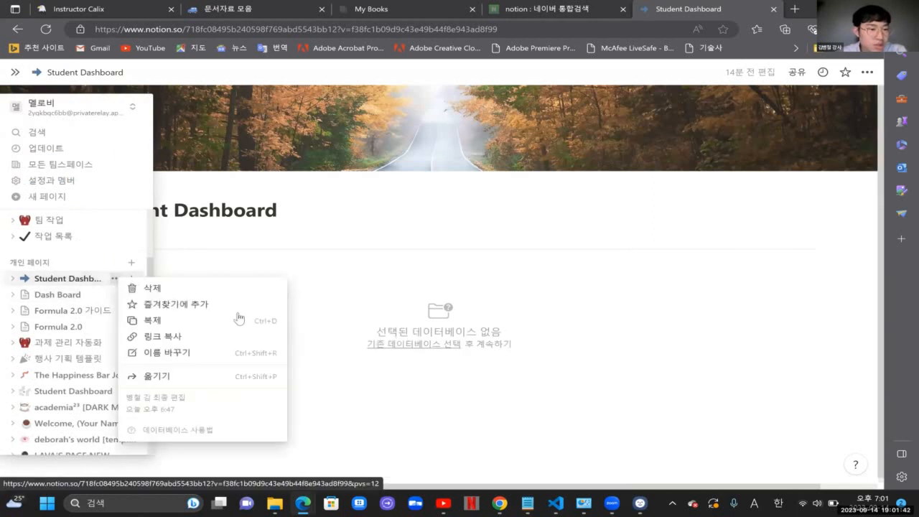
left_click(192, 287)
left_click(114, 279)
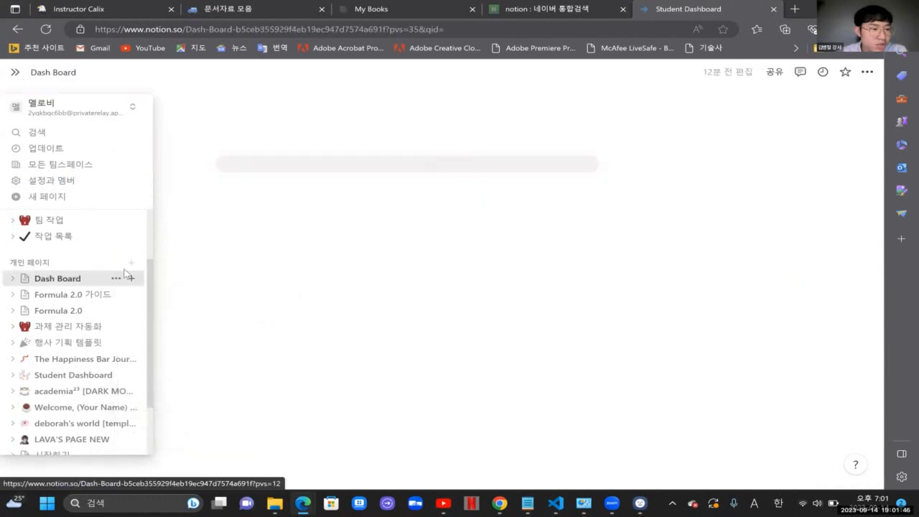
Step: Create a new private page titled "Student Dashboard"
left_click(130, 265)
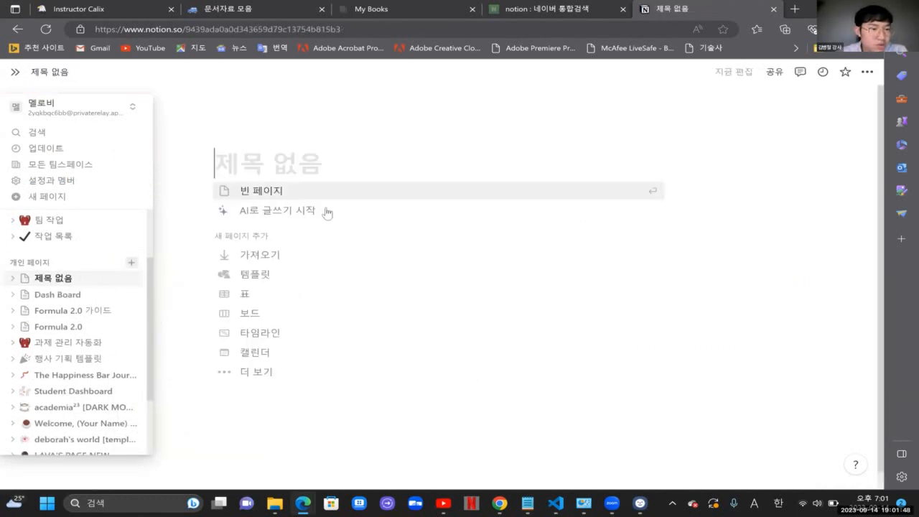
type("S")
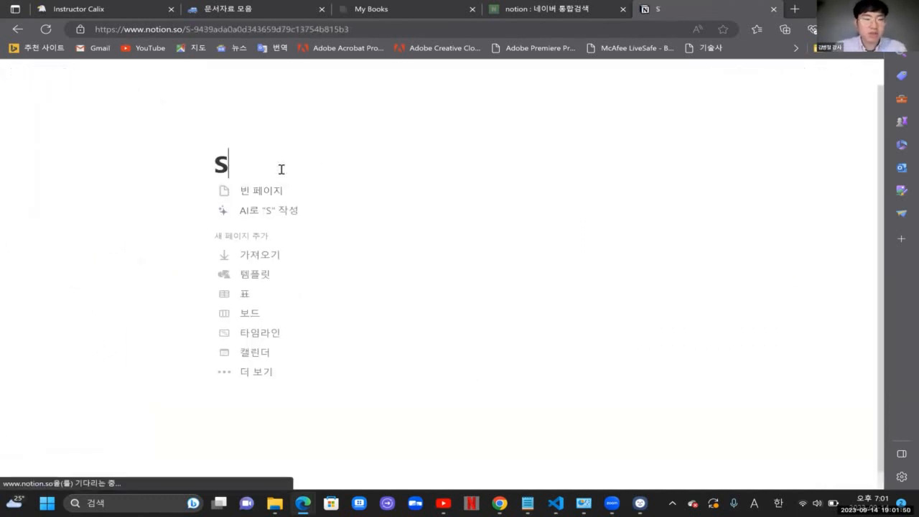
type("tudu")
key("BackSpace")
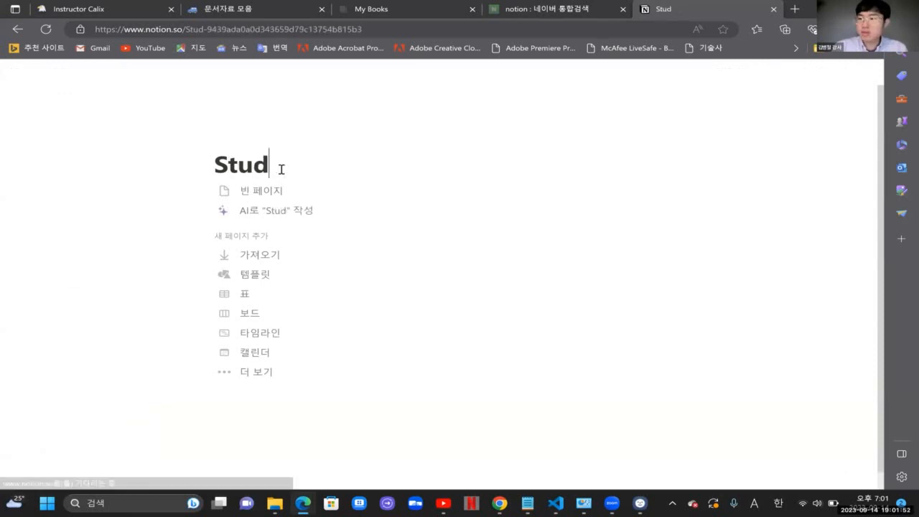
type("ent")
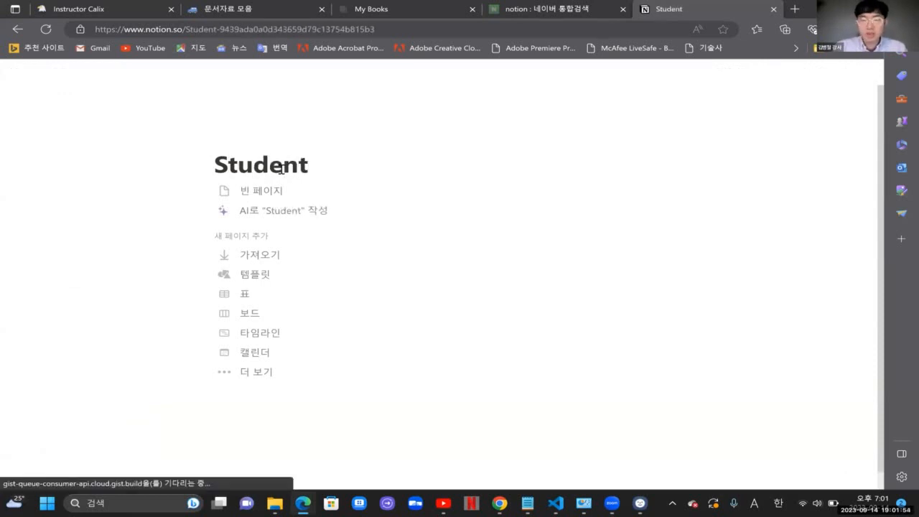
type(" Dash")
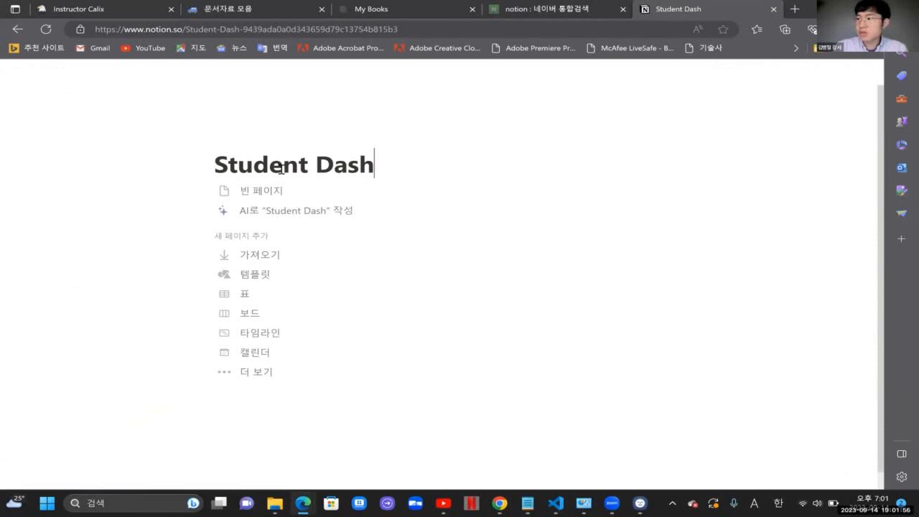
type("Bora")
key("BackSpace")
key("BackSpace")
type("ard")
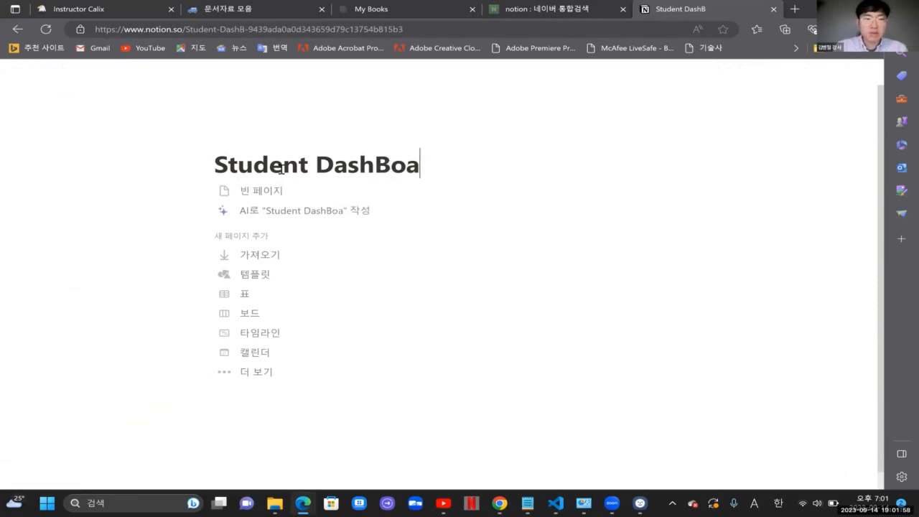
key("BackSpace")
key("BackSpace")
key("BackSpace")
key("BackSpace")
key("BackSpace")
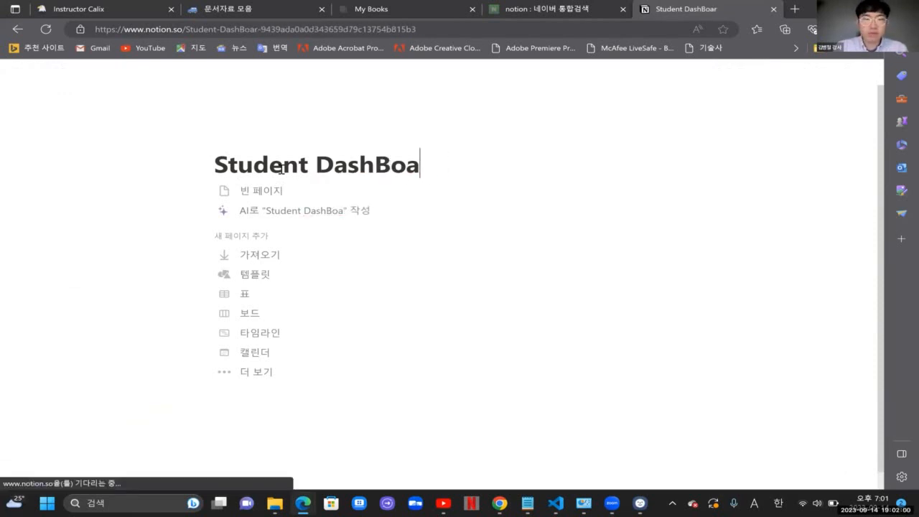
type("bora")
key("BackSpace")
key("BackSpace")
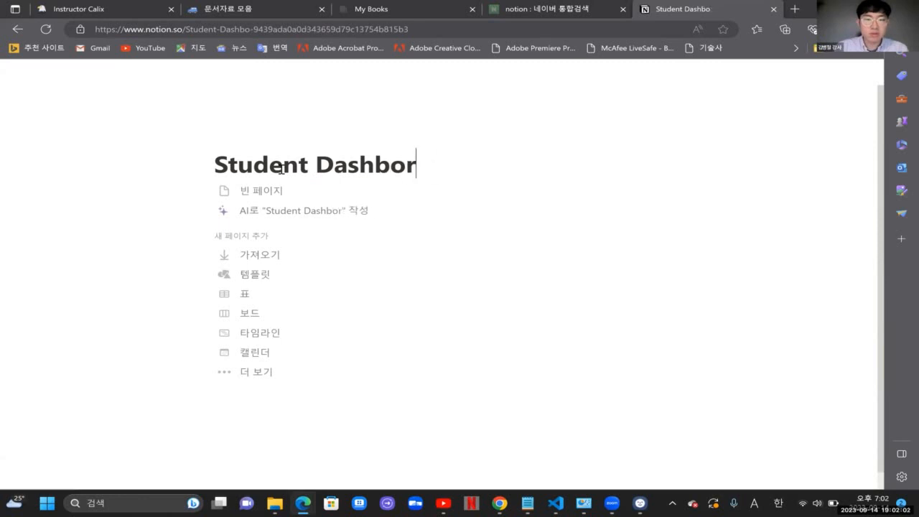
type("ard")
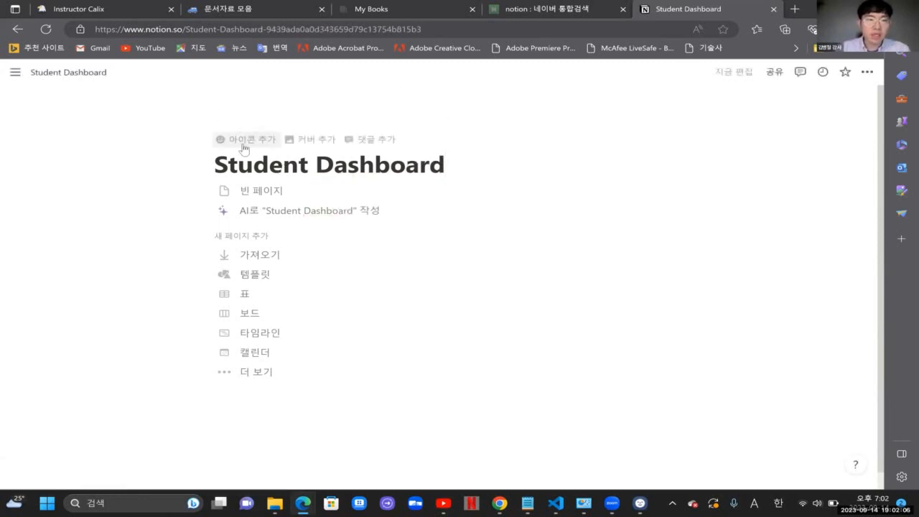
Step: Add an icon to the new Student Dashboard page and filter the emojis by "eo"
left_click(243, 144)
left_click(244, 149)
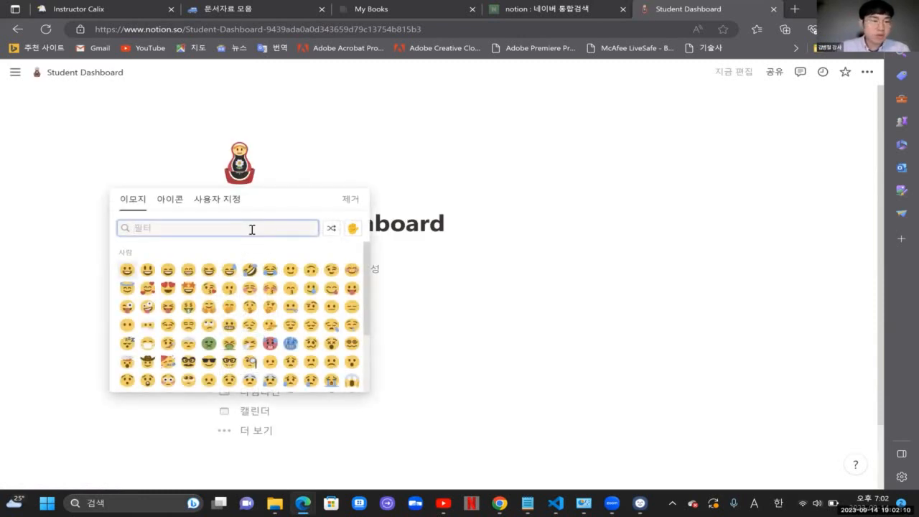
type("eo")
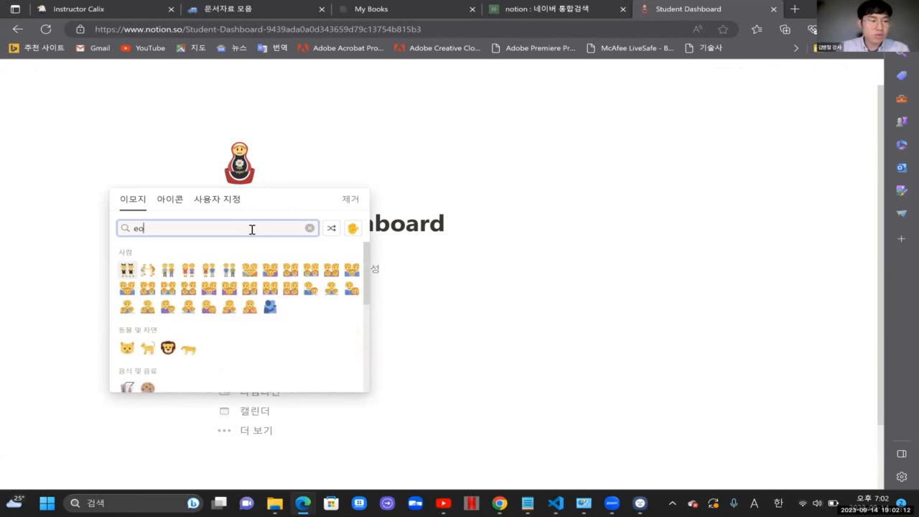
Step: Search the emoji for "dash" and set the wavy dash as the page icon
key("BackSpace")
key("BackSpace")
type("dash")
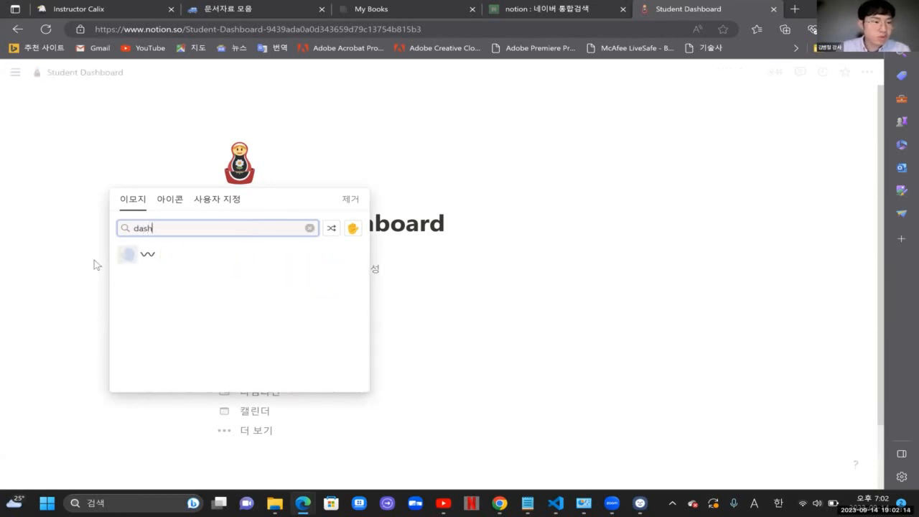
left_click(148, 256)
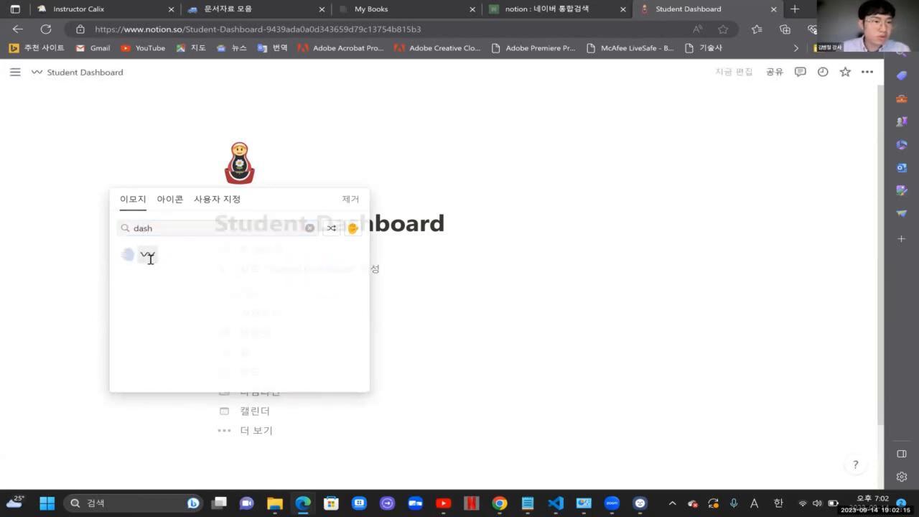
Step: Replace the page's wavy dash icon with the airplane icon in blue
left_click(239, 163)
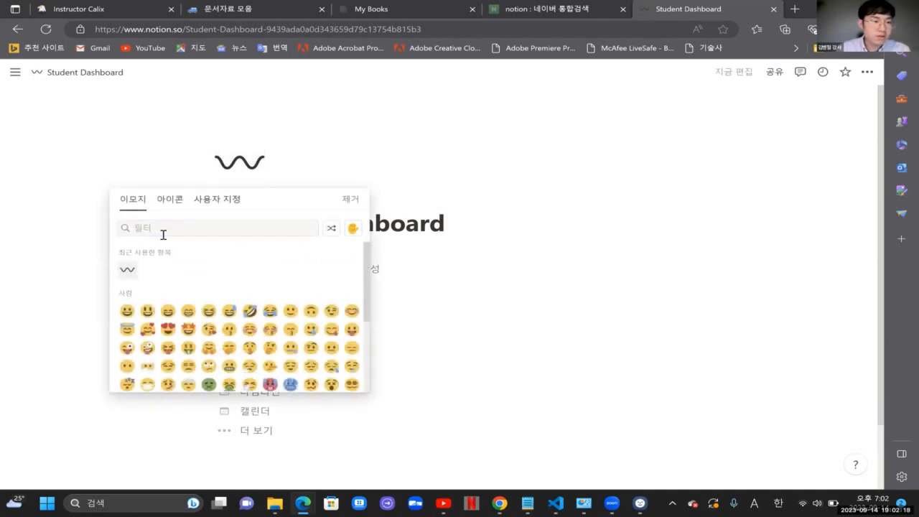
scroll(292, 326, "down", 6)
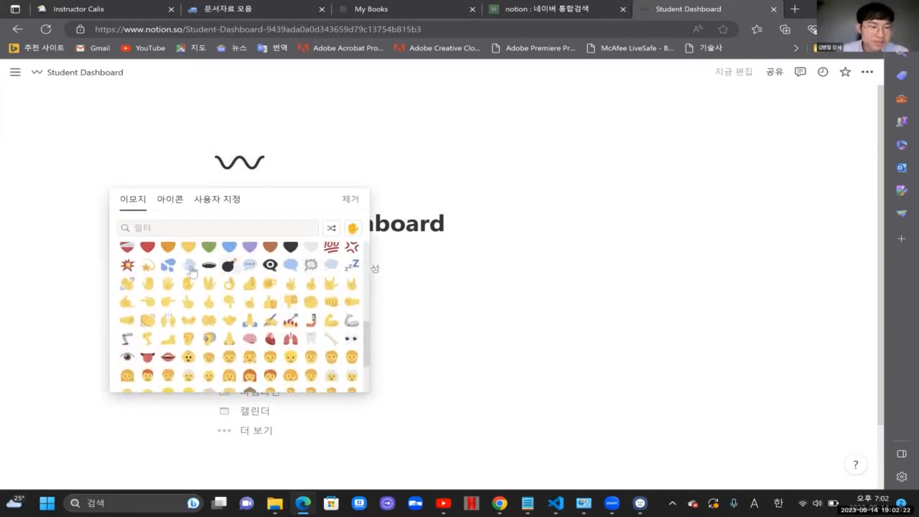
scroll(216, 323, "down", 5)
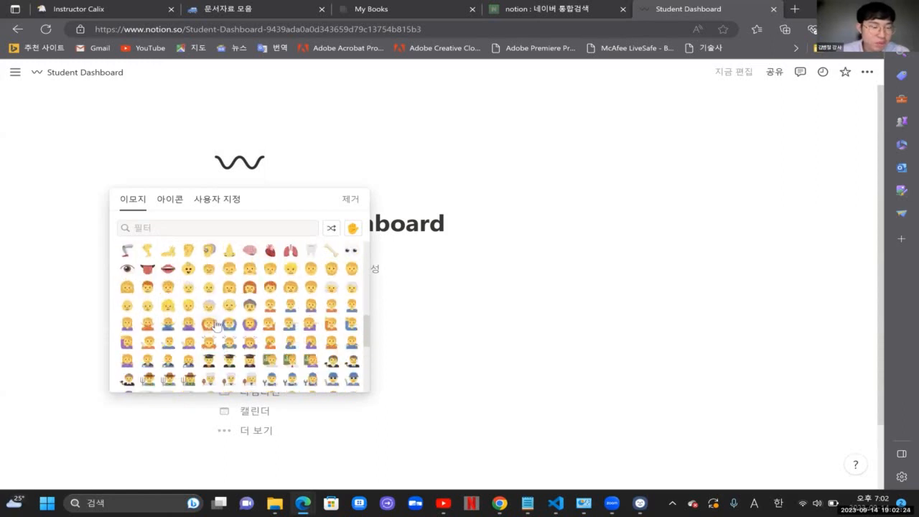
scroll(215, 325, "down", 10)
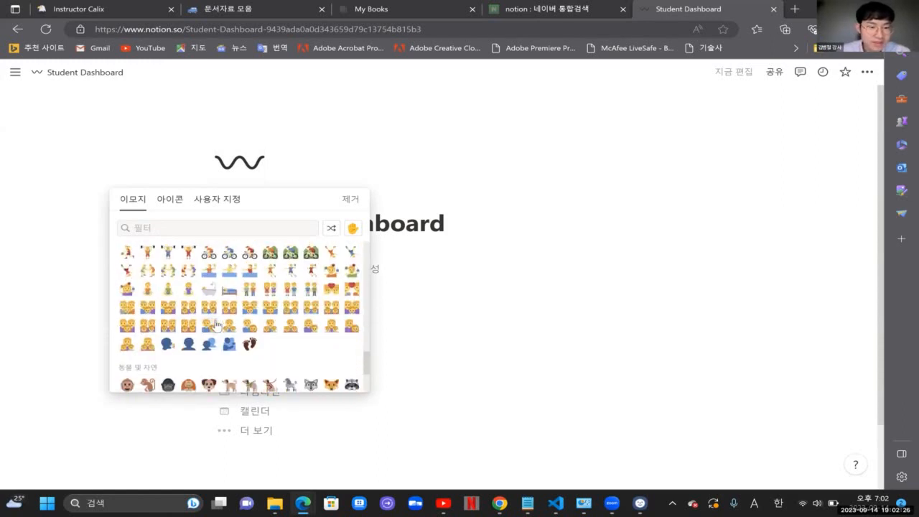
scroll(216, 324, "down", 8)
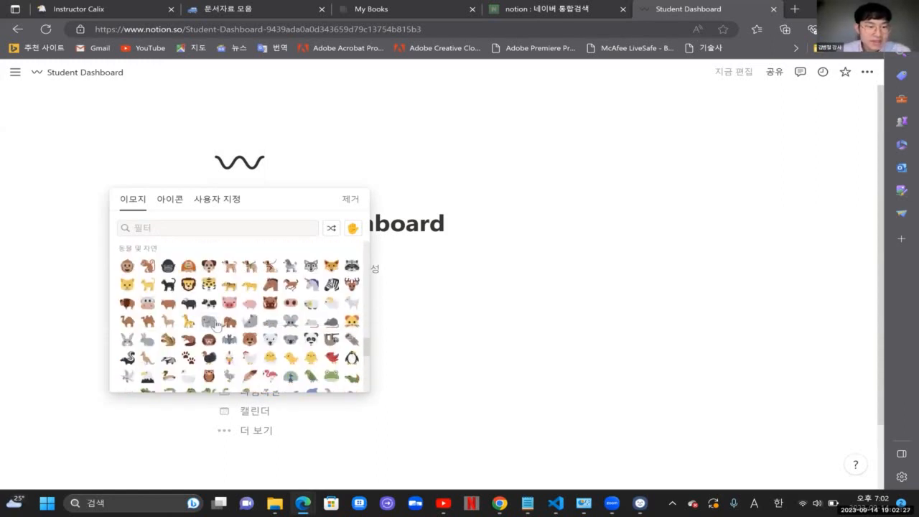
left_click(178, 205)
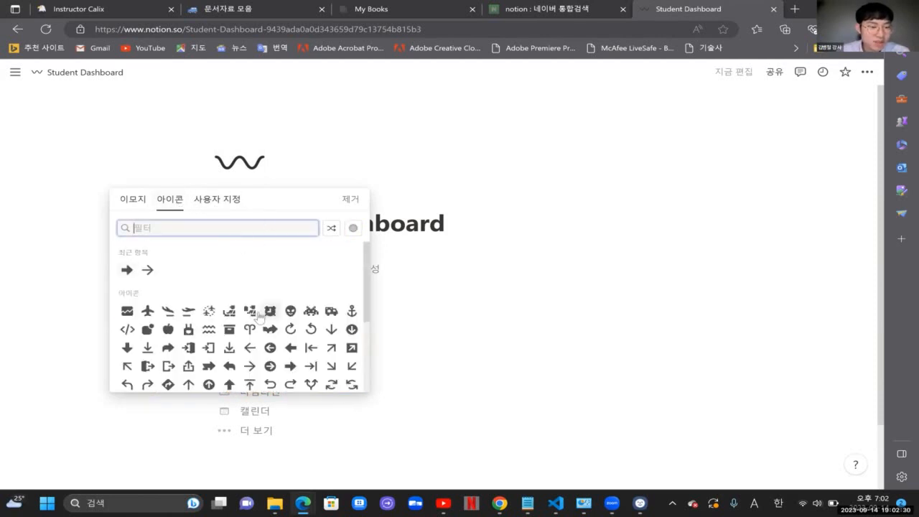
scroll(198, 340, "down", 1)
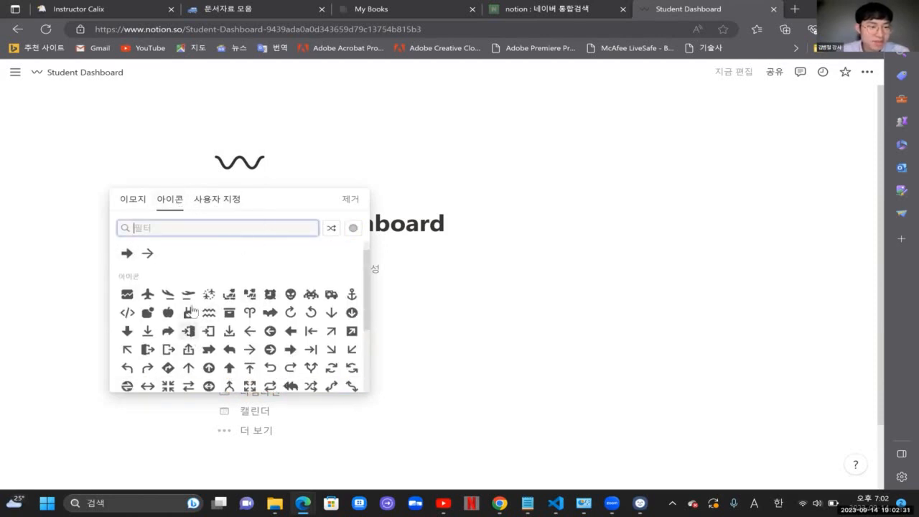
left_click(148, 294)
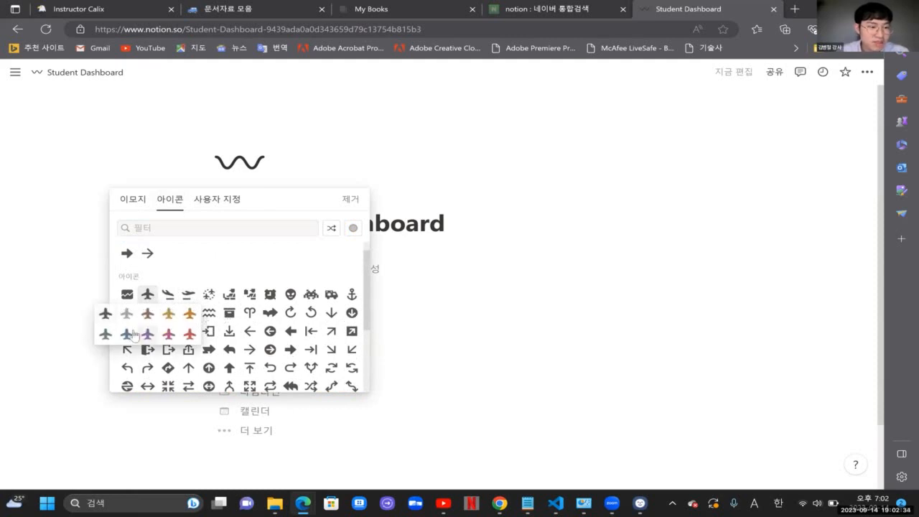
left_click(132, 330)
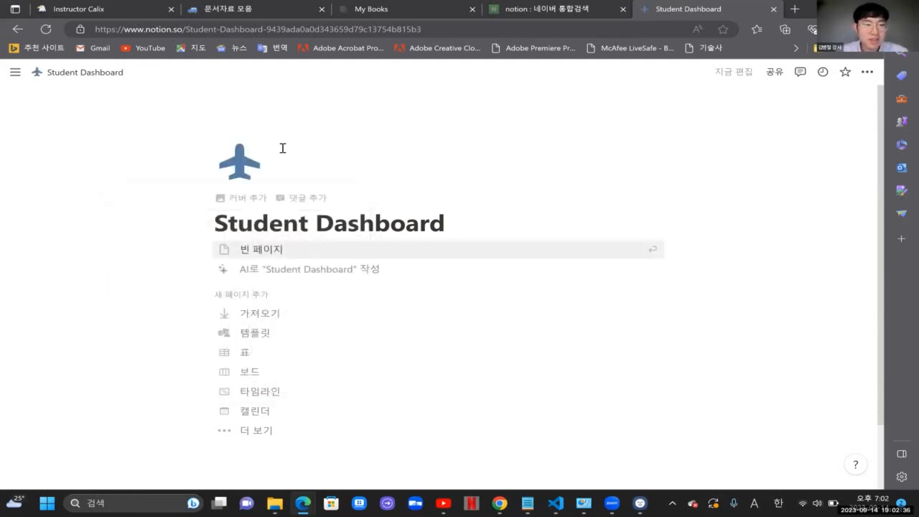
Step: Add a page cover from Unsplash by searching "singapore" and choosing the night photo with the Merlion and Marina Bay Sands
left_click(238, 199)
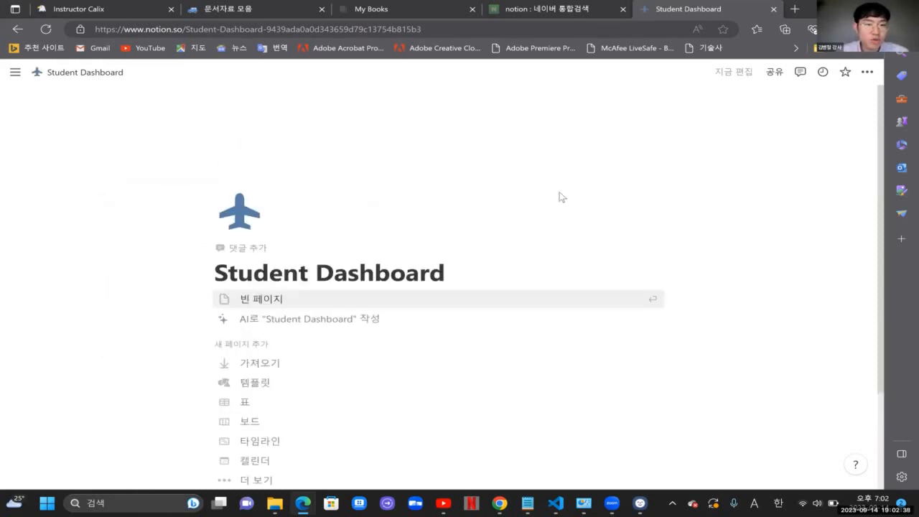
left_click(605, 203)
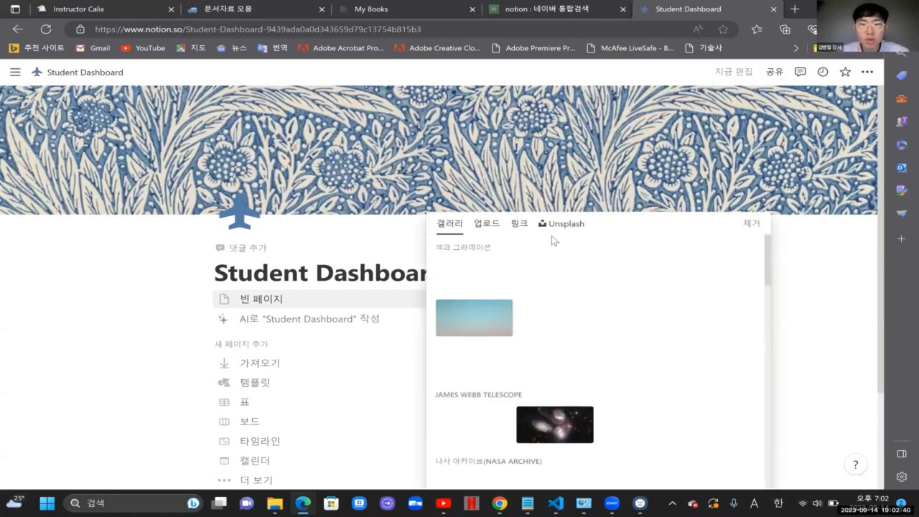
left_click(555, 225)
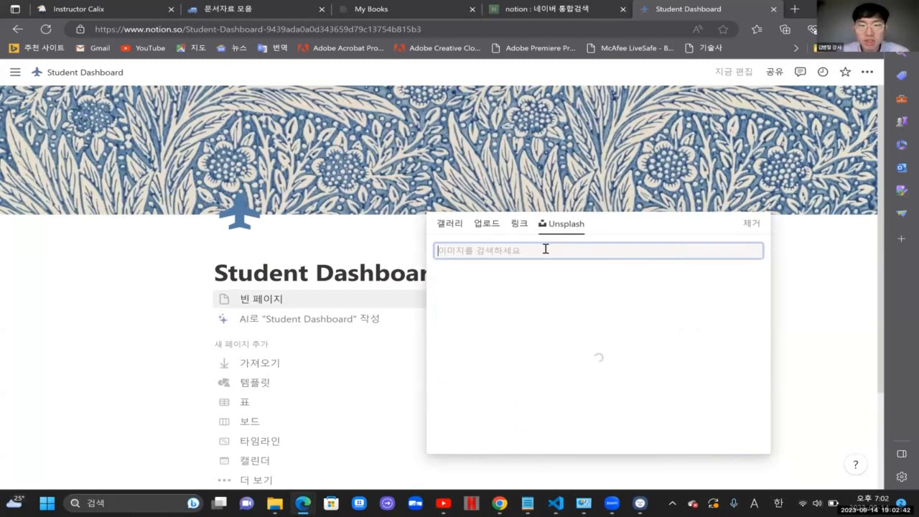
type("singa")
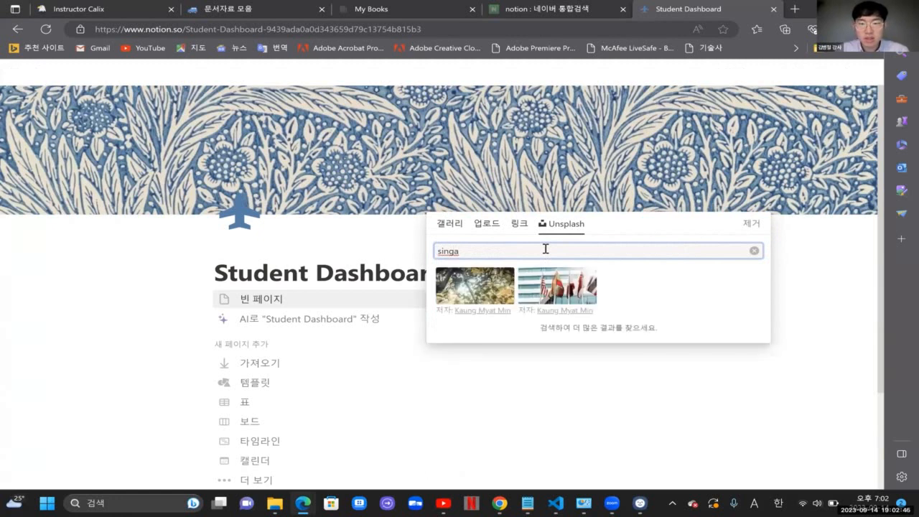
type("pore")
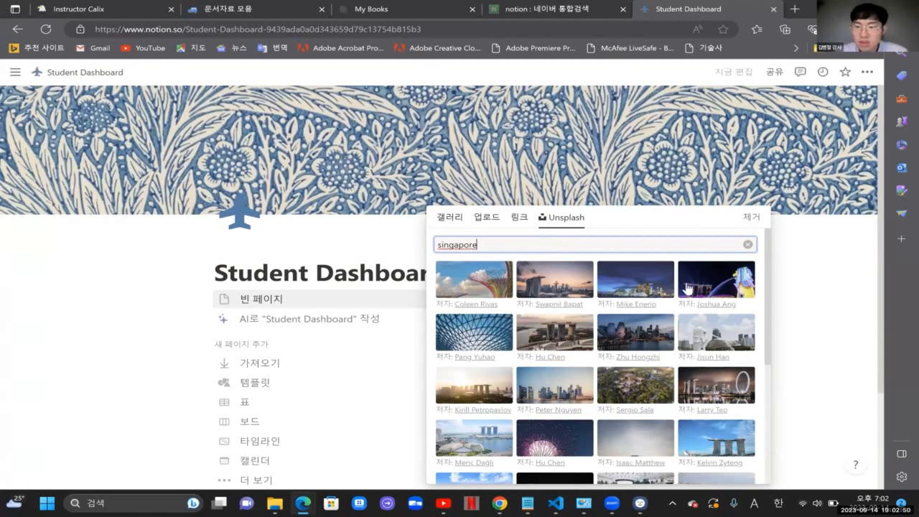
scroll(654, 359, "down", 3)
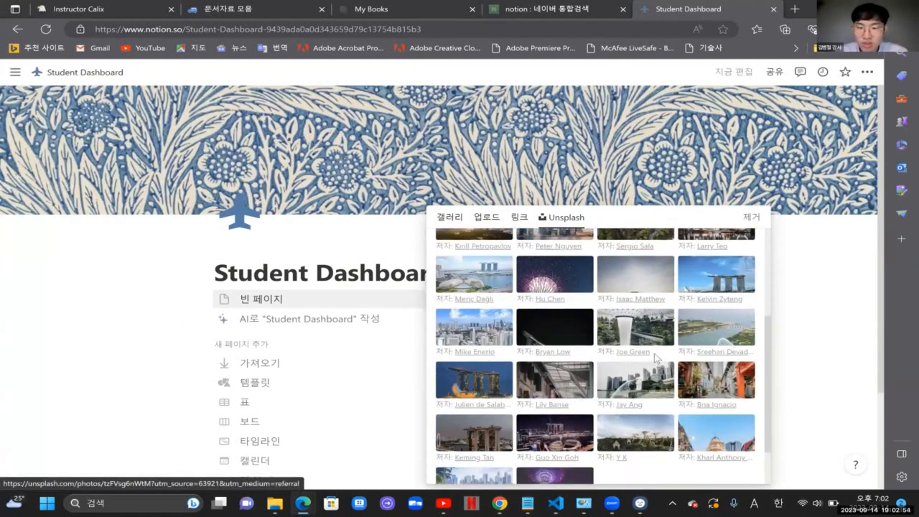
scroll(654, 355, "up", 3)
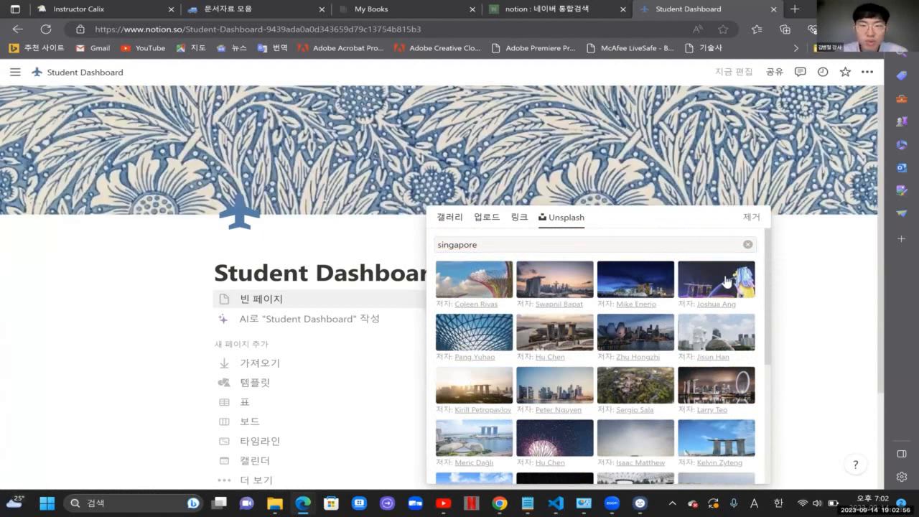
left_click(727, 282)
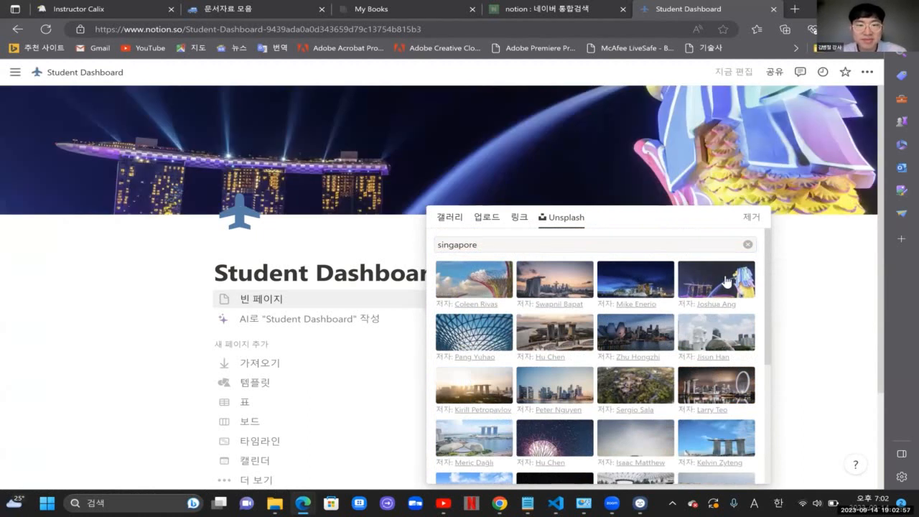
left_click(607, 164)
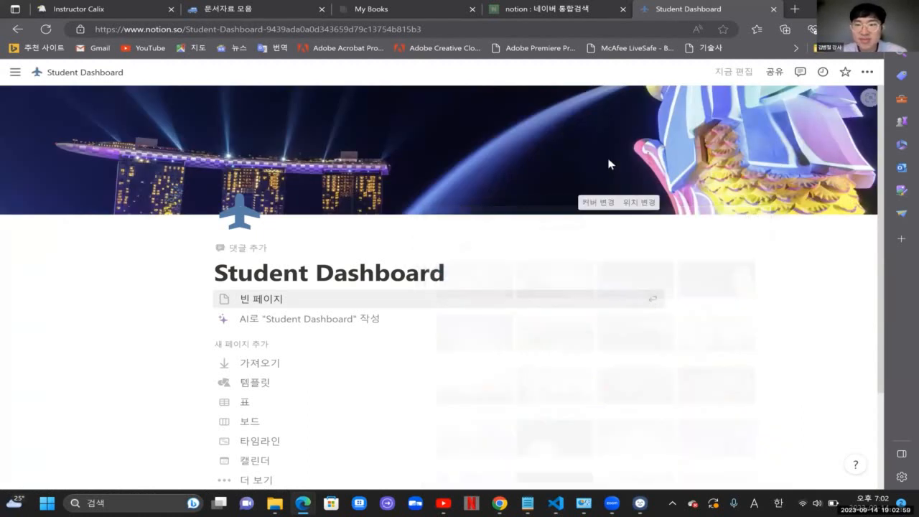
Step: Reposition the cover image so that its lower part with the waterfront and the Merlion's eye shows
left_click(635, 202)
left_click_drag(623, 162, 476, 8)
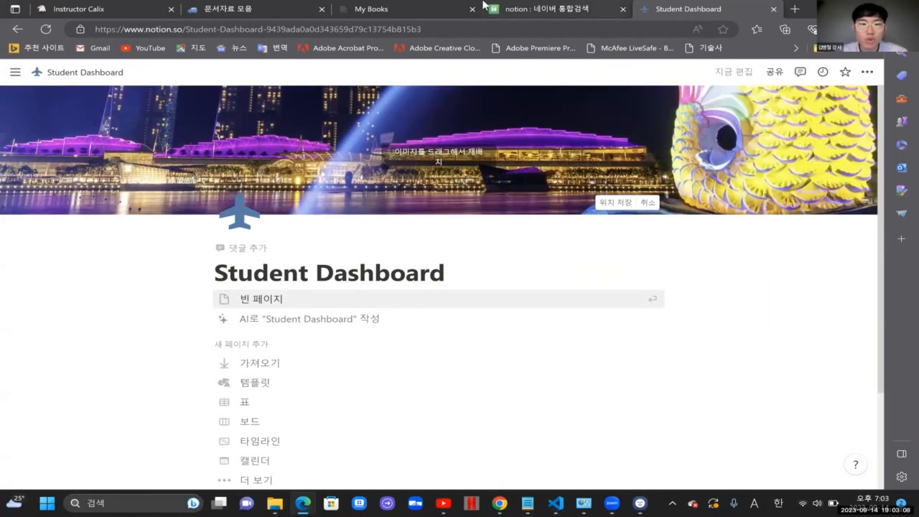
left_click(494, 255)
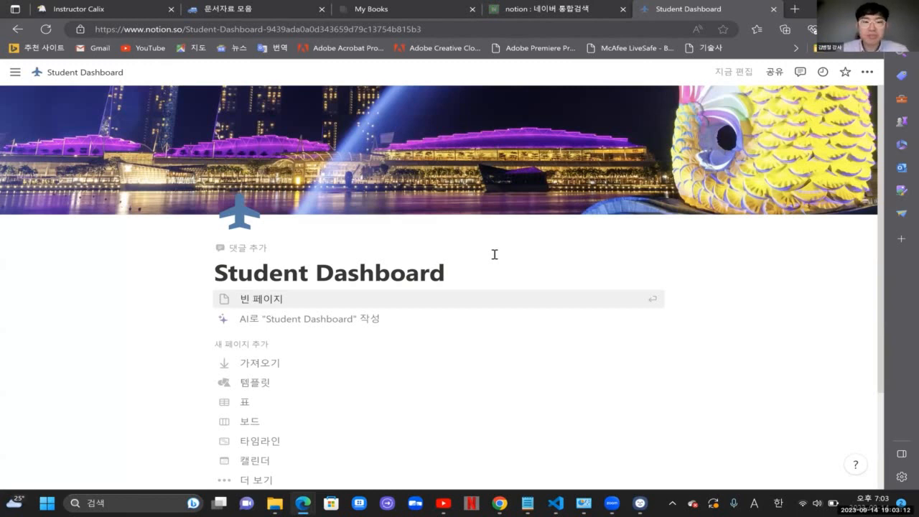
Step: Start the page as an empty page (빈 페이지) and insert a divider (구분선) beneath the title
scroll(295, 248, "down", 2)
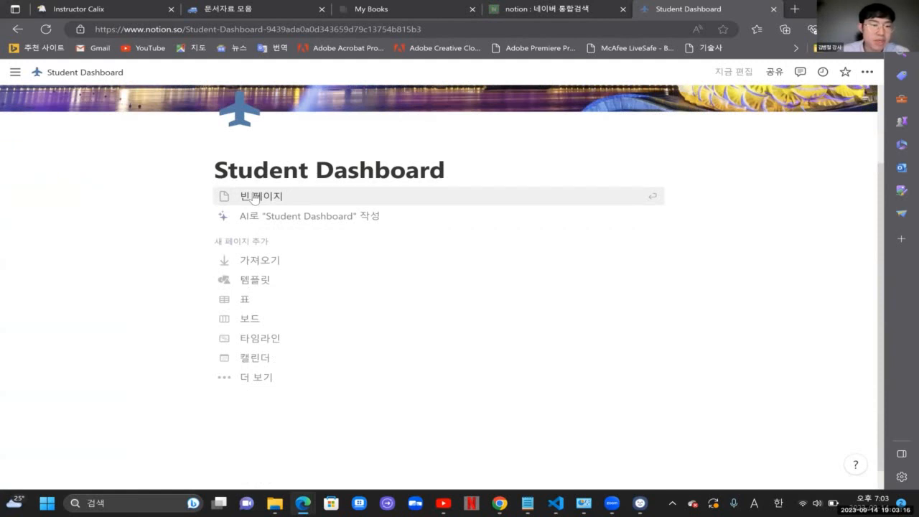
left_click(253, 196)
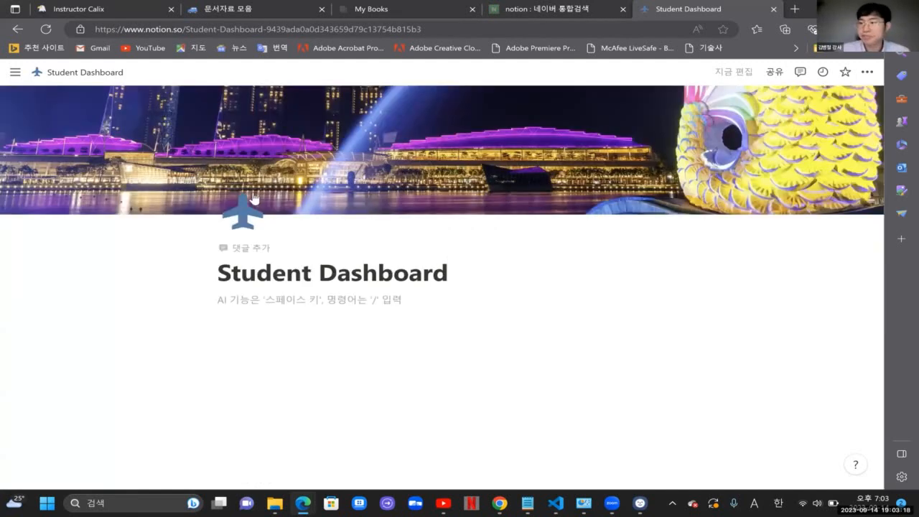
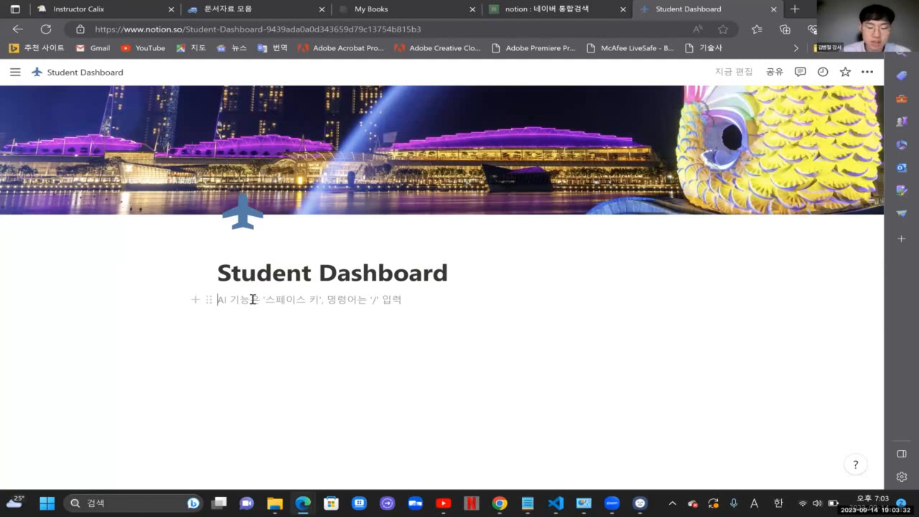
type("/")
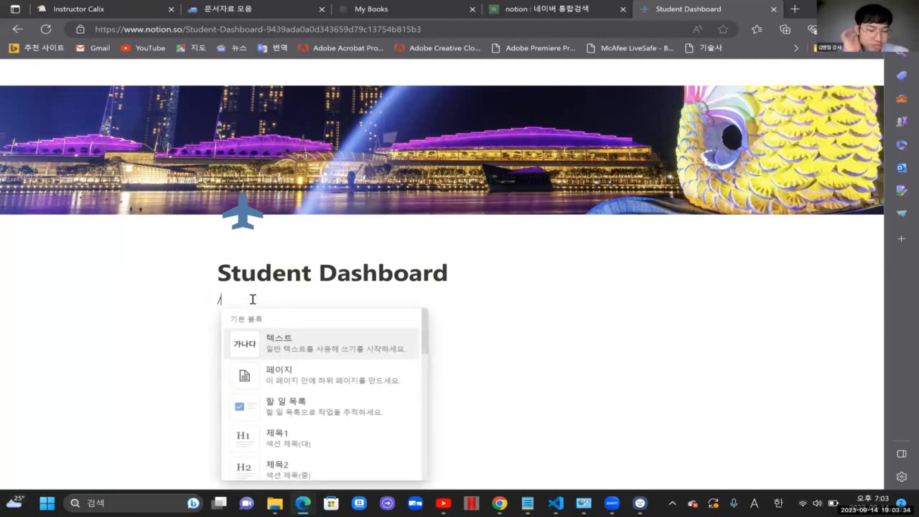
type("rn")
key("BackSpace")
key("BackSpace")
key("Hangul")
type("구")
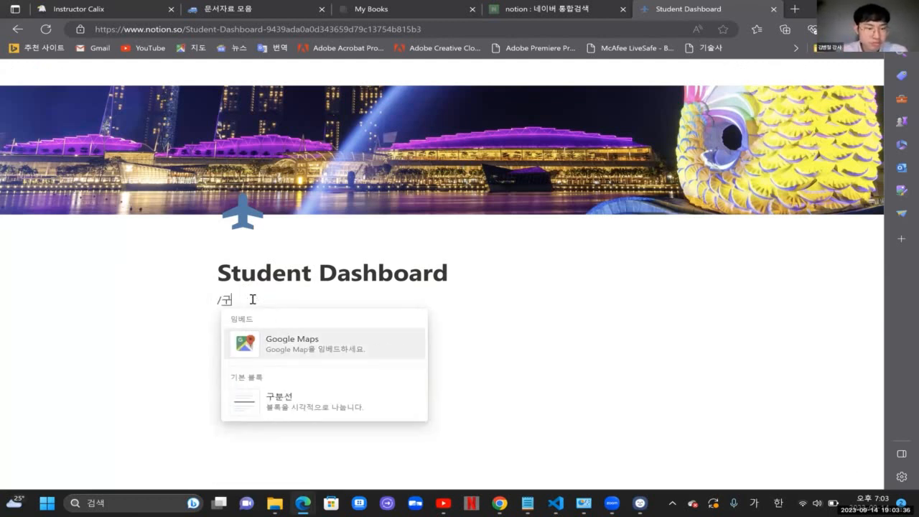
left_click(302, 406)
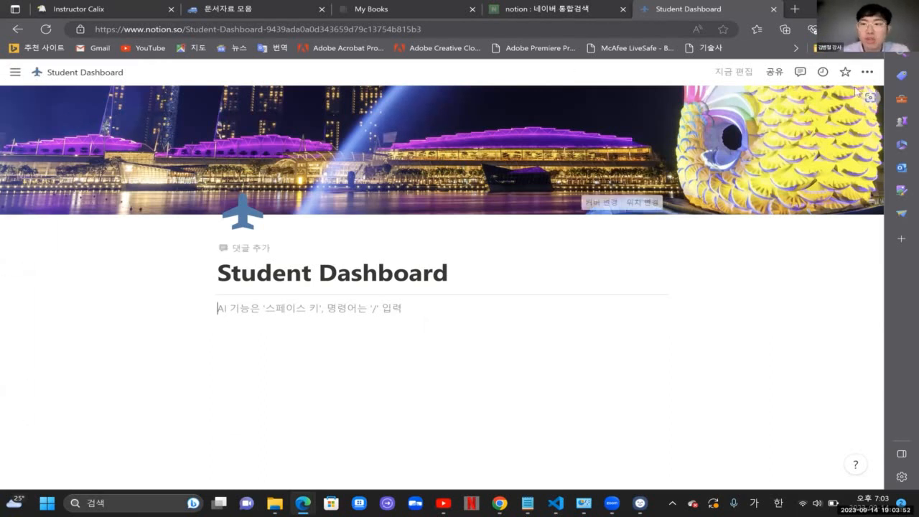
Step: Look at the theme (테마) options in the personal settings and close the settings without changing anything
mouse_move(13, 72)
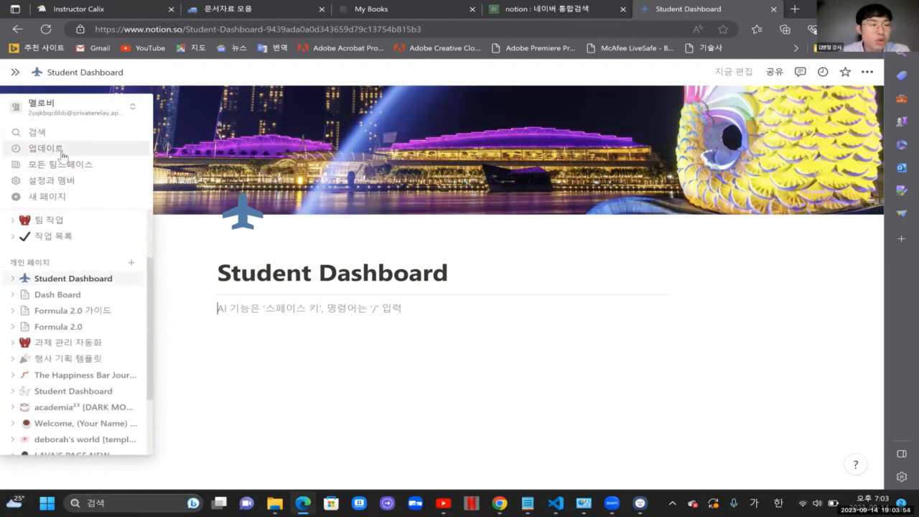
left_click(53, 180)
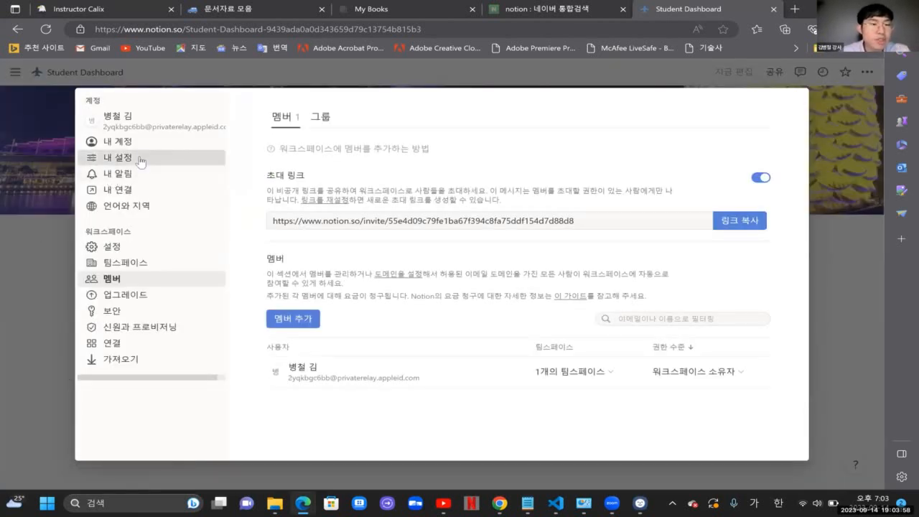
left_click(139, 160)
left_click(729, 154)
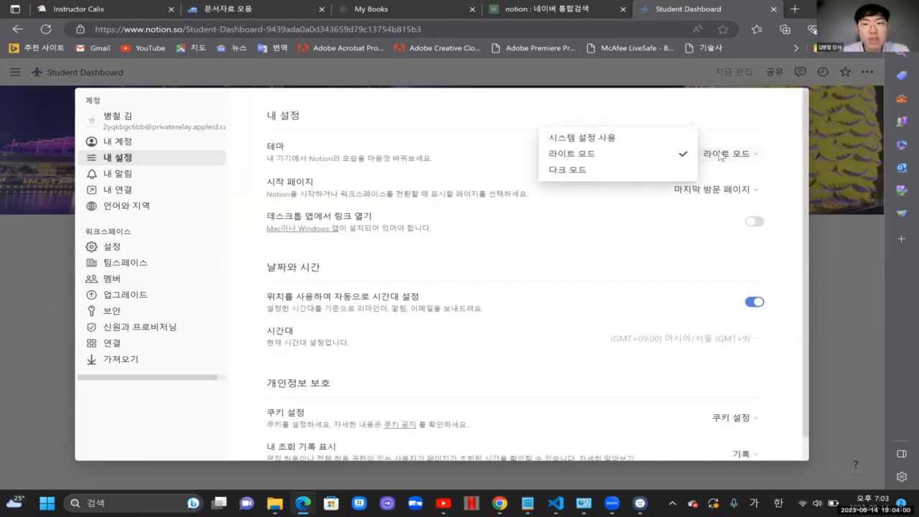
left_click(832, 223)
left_click(832, 223)
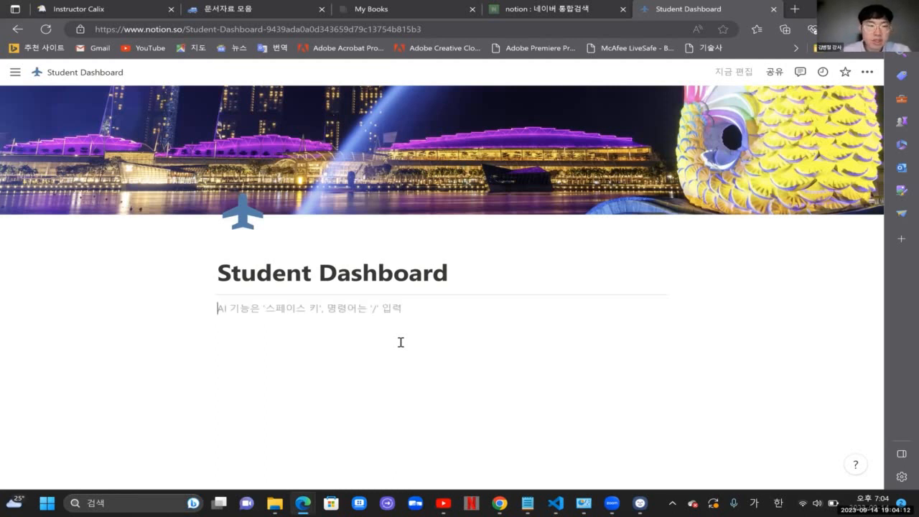
Step: Write "Weekly Planner" on the line below the divider
type("ㅉ")
key("BackSpace")
key("Hangul")
type("Weekly Pl")
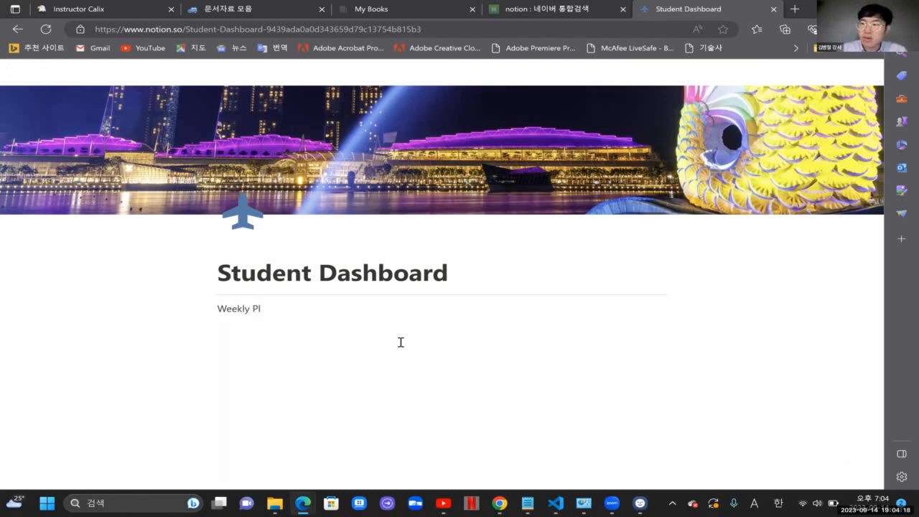
type("anner")
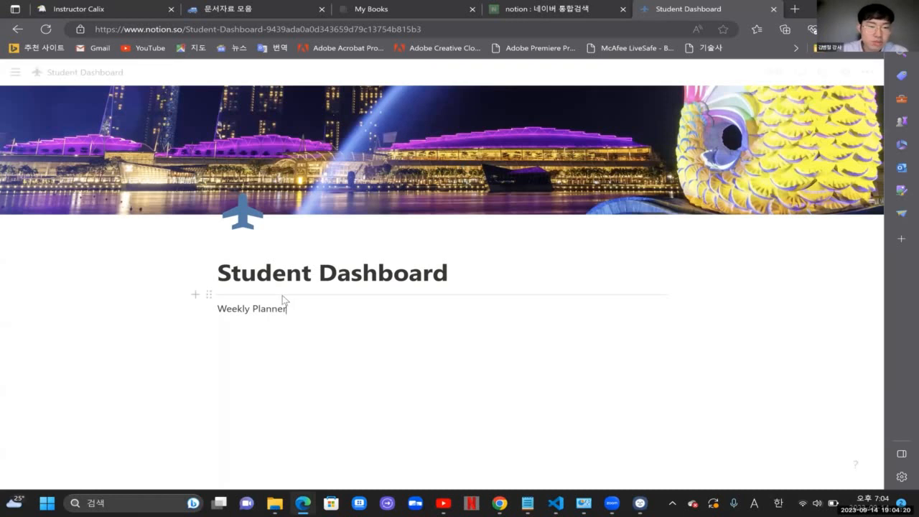
Step: Turn the "Weekly Planner" line into a small section heading (제목3)
left_click_drag(291, 309, 201, 304)
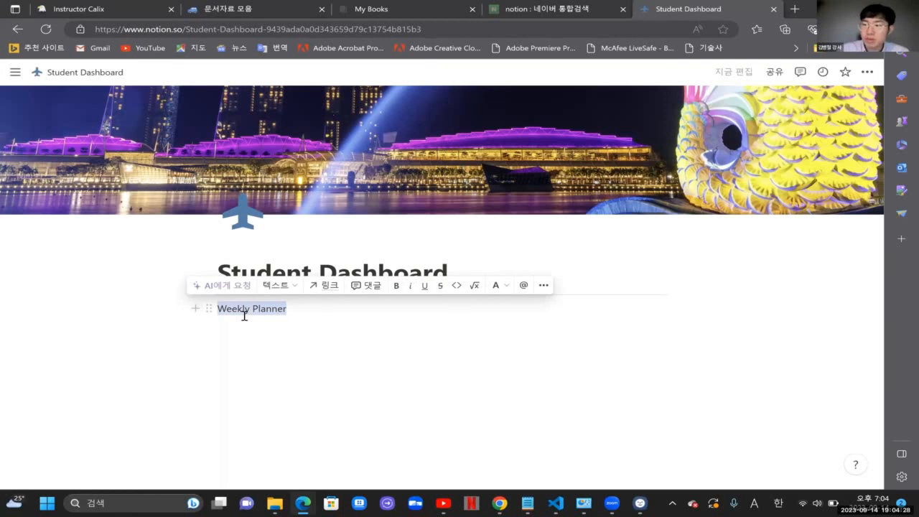
left_click(280, 287)
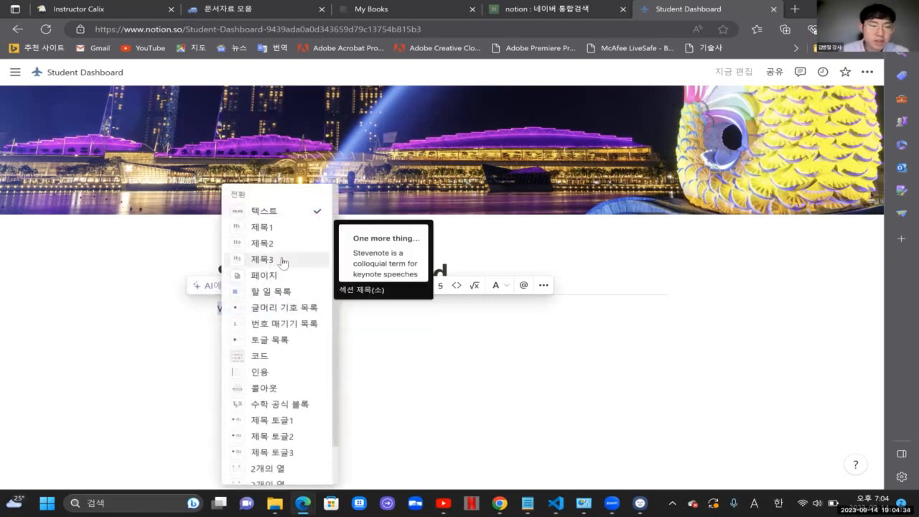
left_click(282, 259)
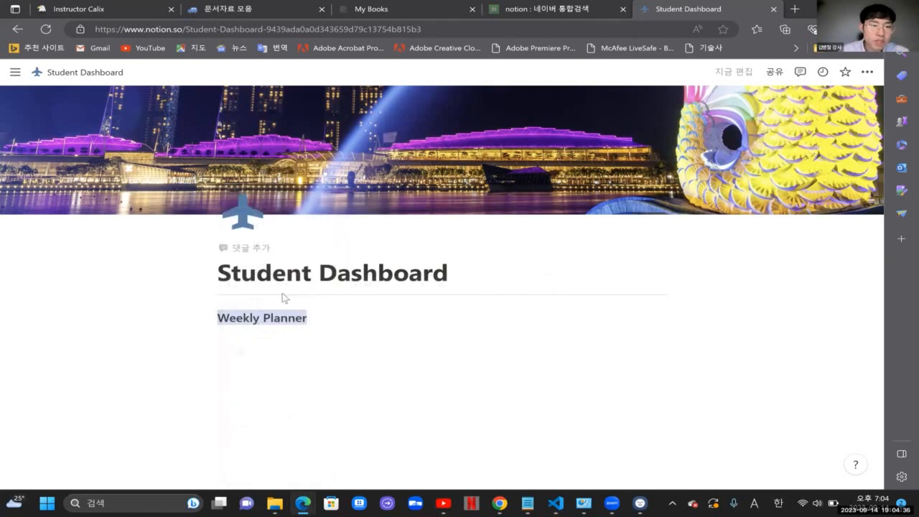
left_click(304, 309)
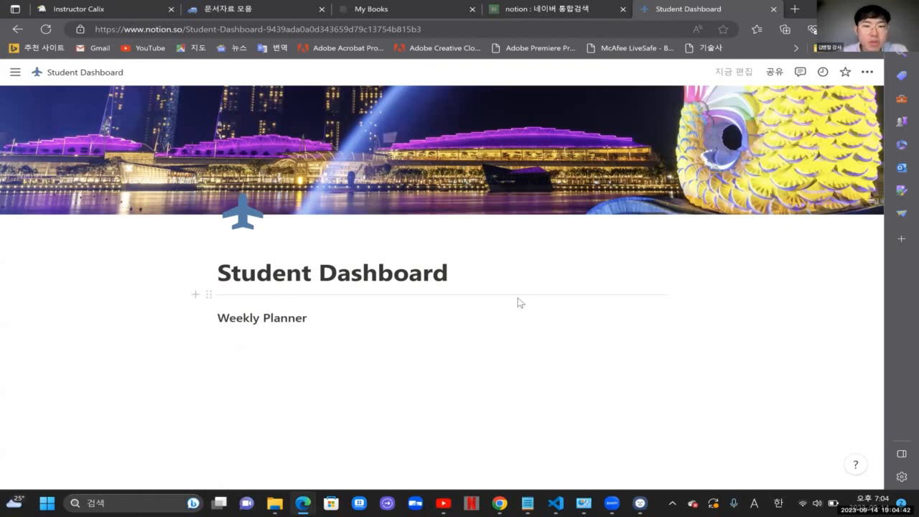
Step: Set the page's font style to serif (세리프)
left_click(868, 71)
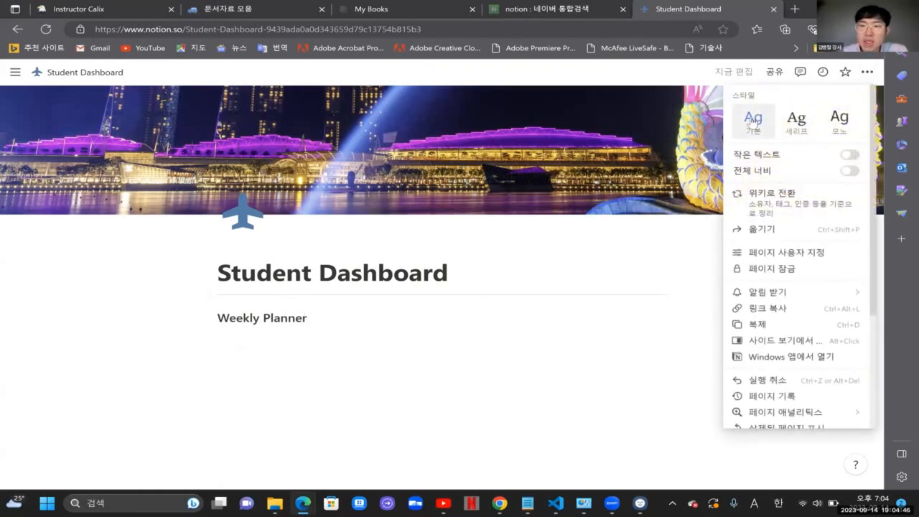
left_click(787, 126)
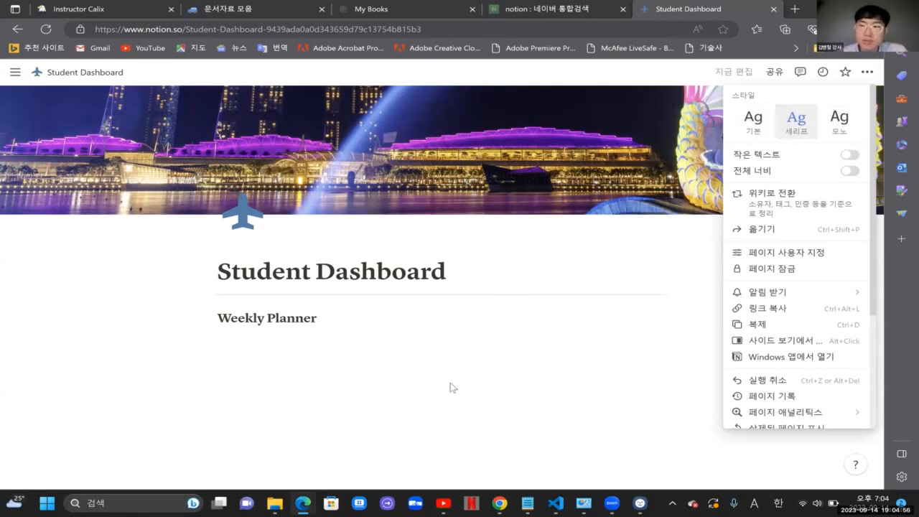
left_click(437, 356)
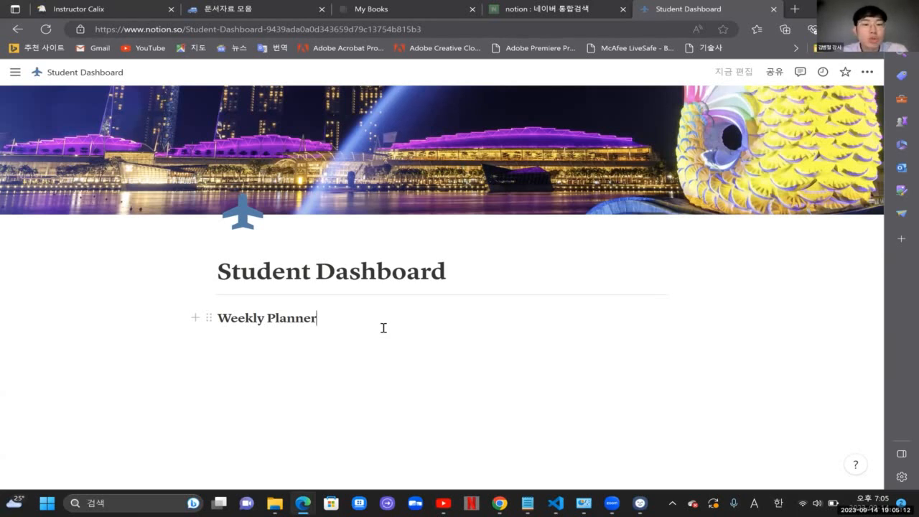
Step: Write "Monday" on a new line beneath the Weekly Planner heading
key("Return")
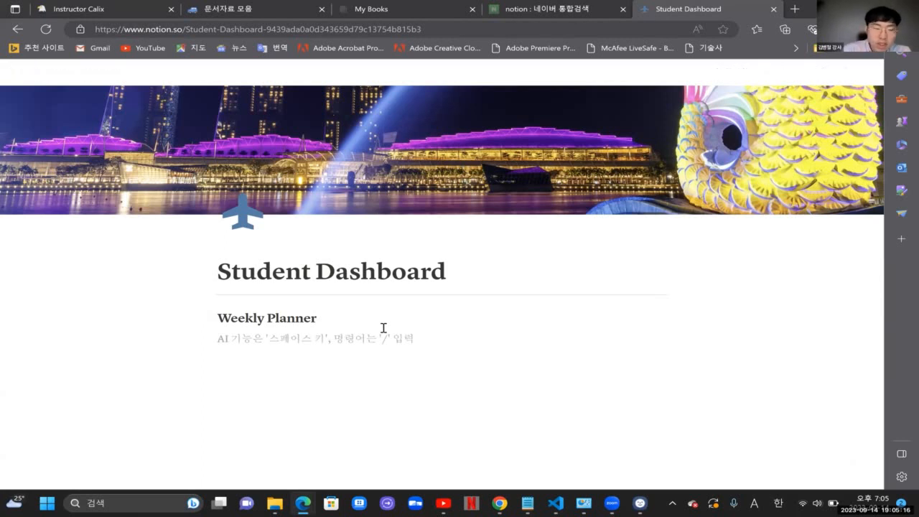
key("Hangul")
type("ㅡㅐ")
key("BackSpace")
key("BackSpace")
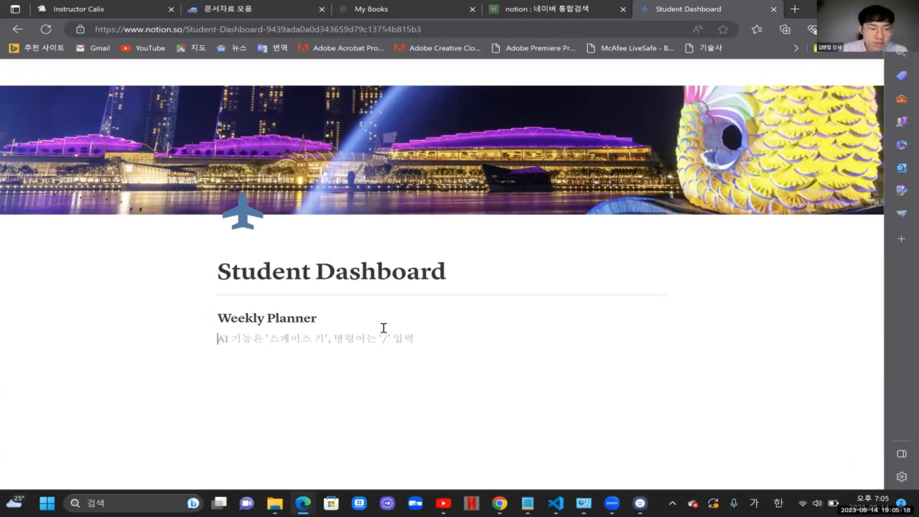
type("ㅡ")
key("BackSpace")
key("Hangul")
type("Mon")
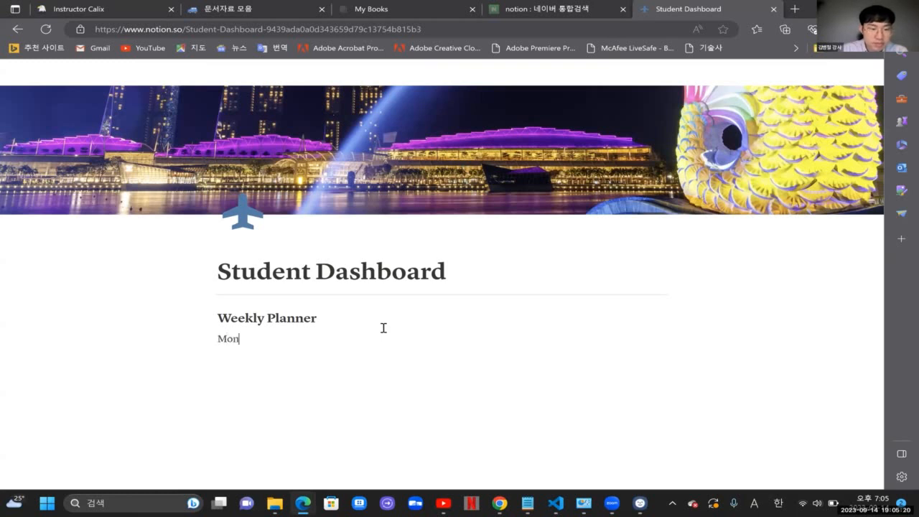
type("day")
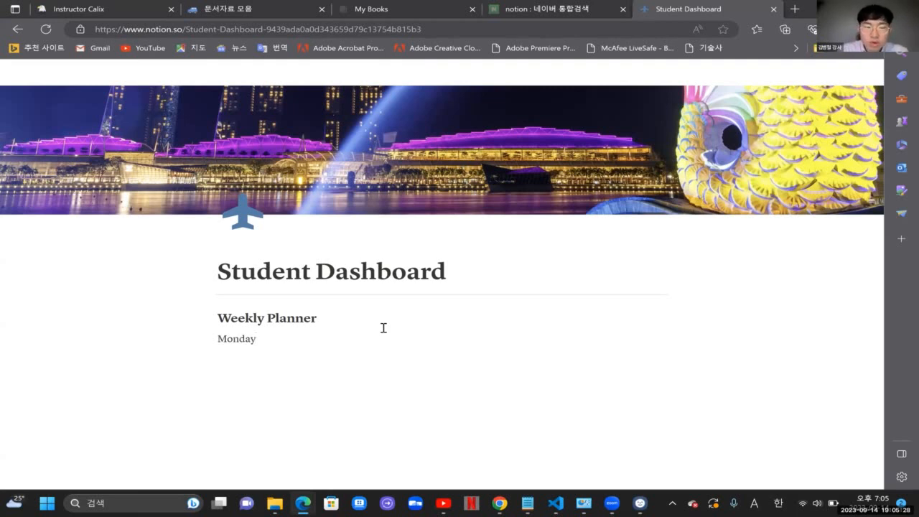
Step: Give the Monday line a blue background (파란색 배경)
key("Escape")
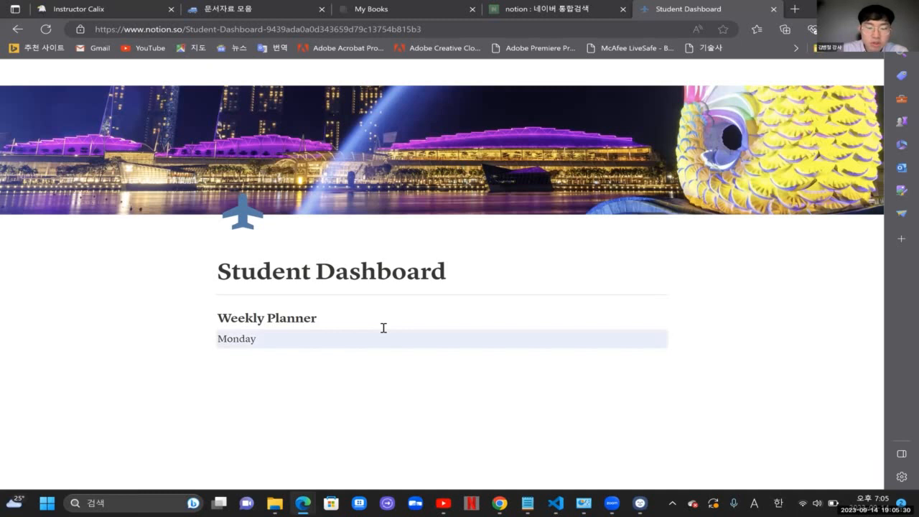
right_click(383, 329)
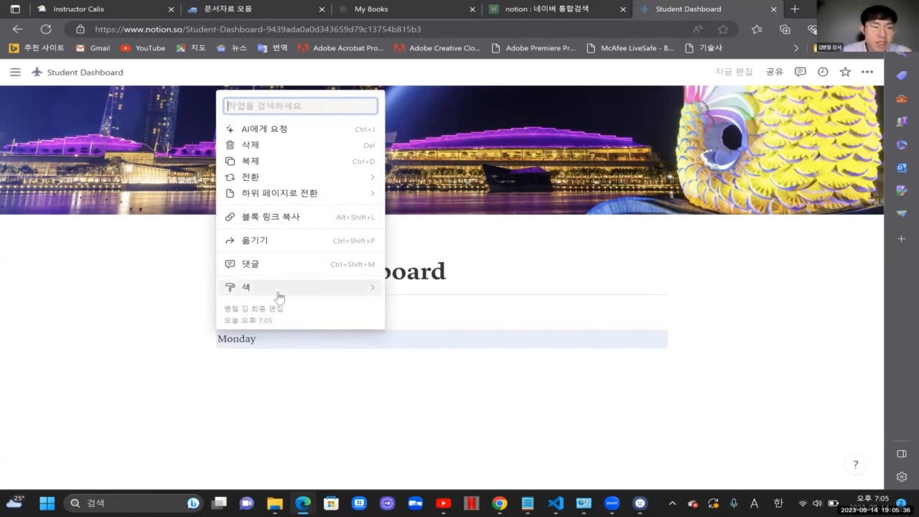
mouse_move(279, 293)
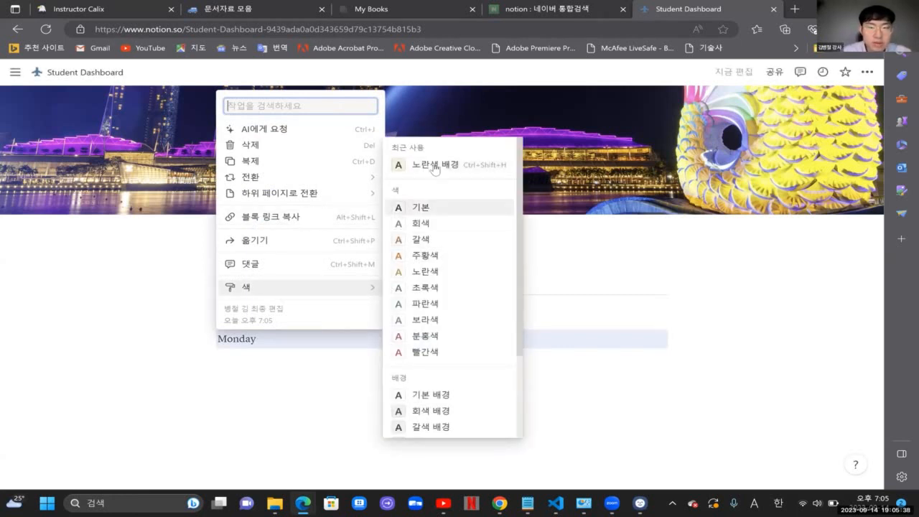
scroll(406, 308, "down", 1)
scroll(407, 308, "down", 2)
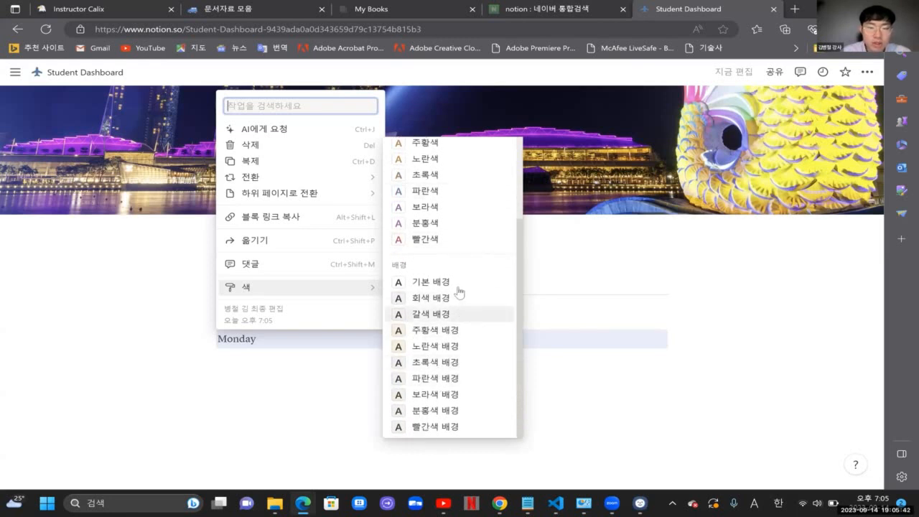
left_click(433, 382)
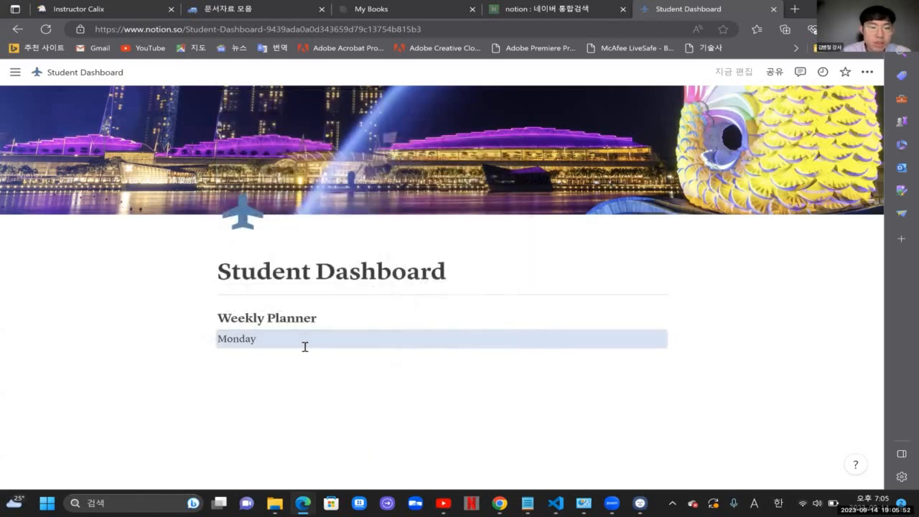
left_click(267, 362)
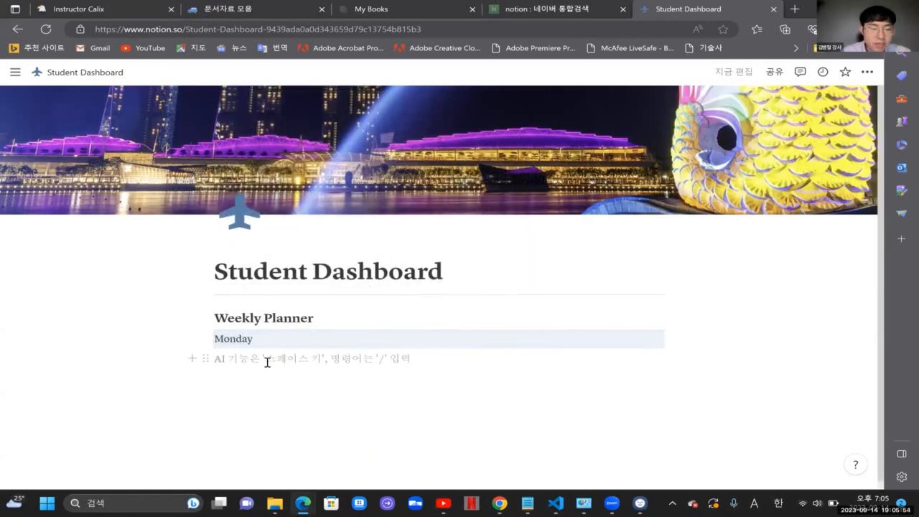
Step: Duplicate the blue Monday line until six Monday lines stand beneath the Weekly Planner heading
left_click(204, 340)
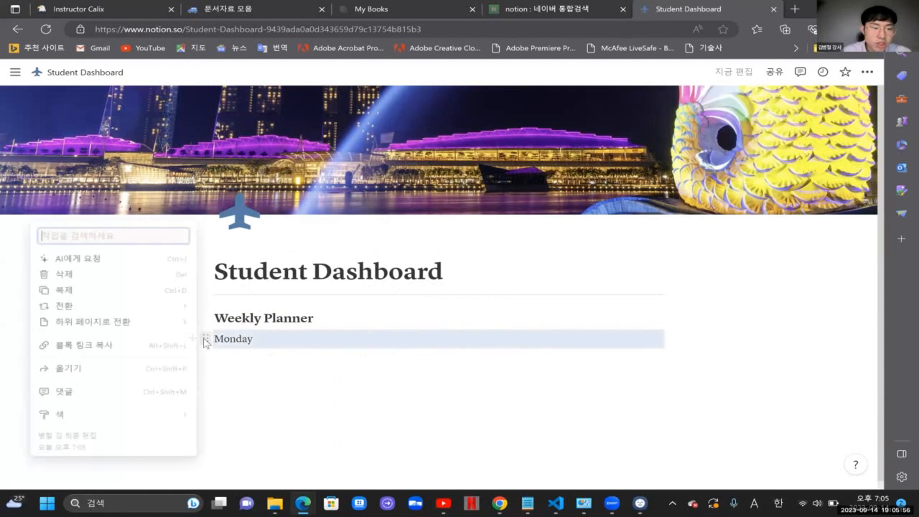
left_click(205, 341)
left_click(204, 339)
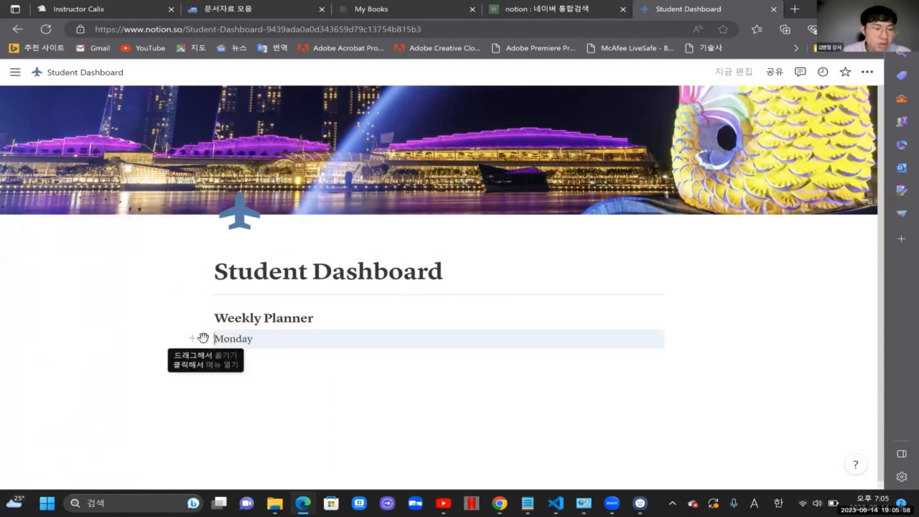
left_click(203, 338)
left_click(144, 297)
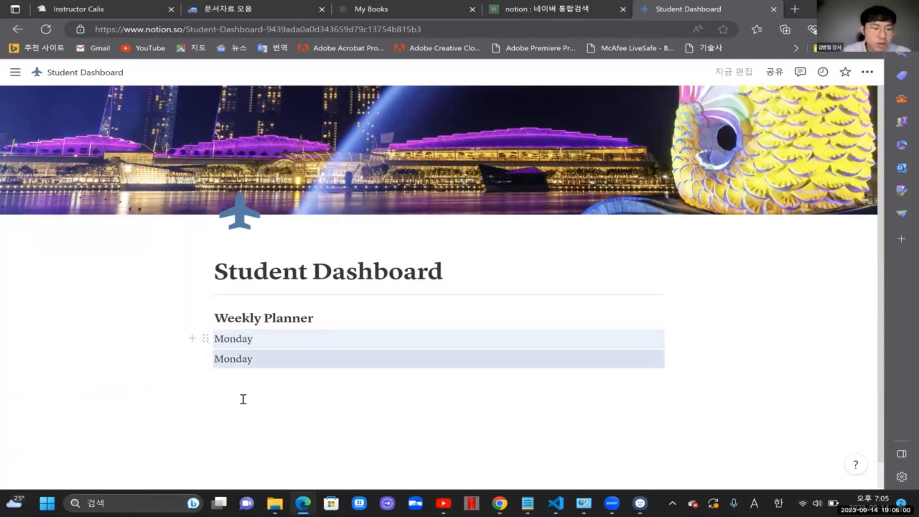
key("ctrl+d")
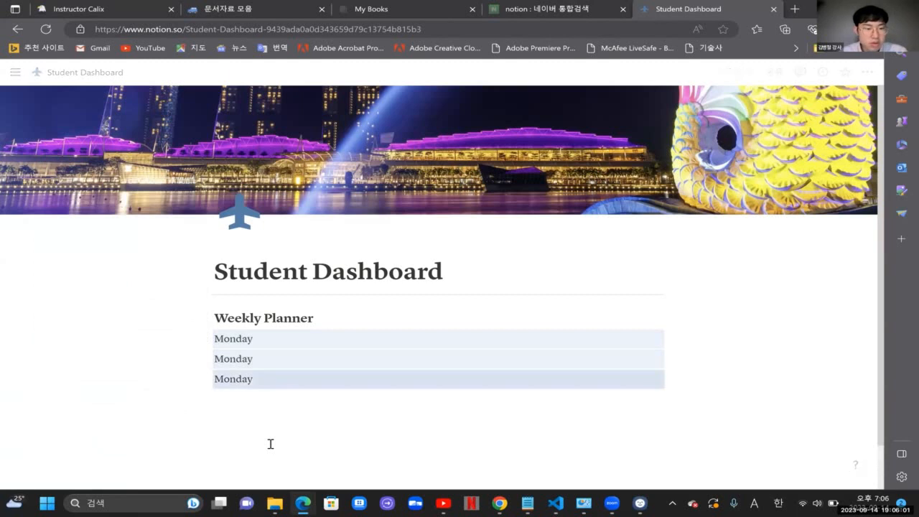
scroll(314, 344, "down", 1)
left_click(311, 340)
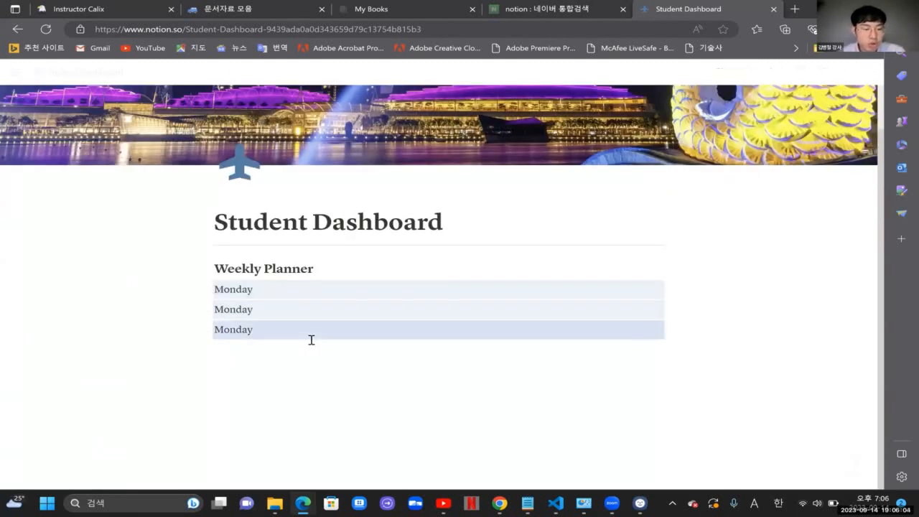
key("ctrl+d")
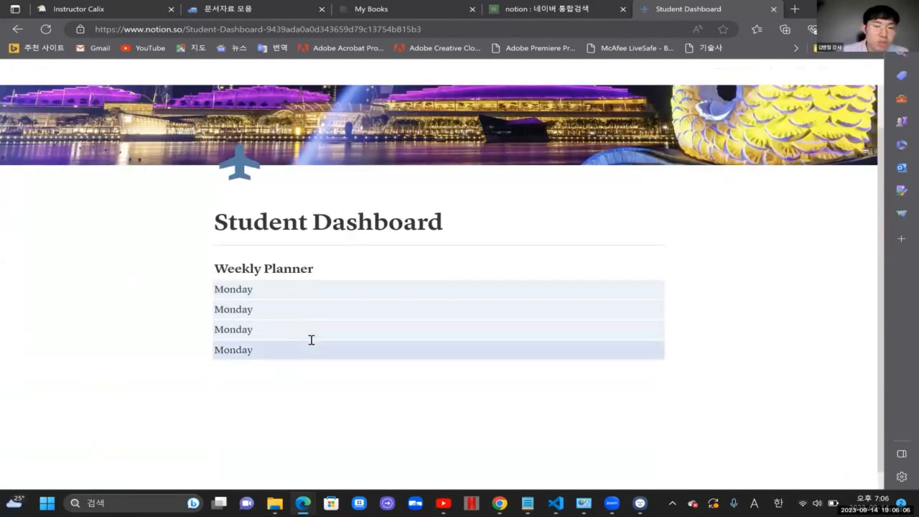
key("ctrl+d")
key("ctrl+d")
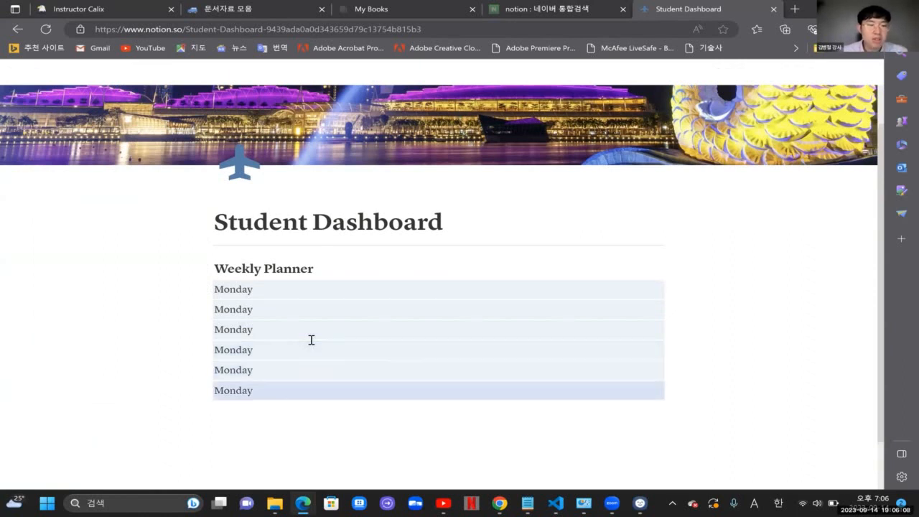
left_click(233, 308)
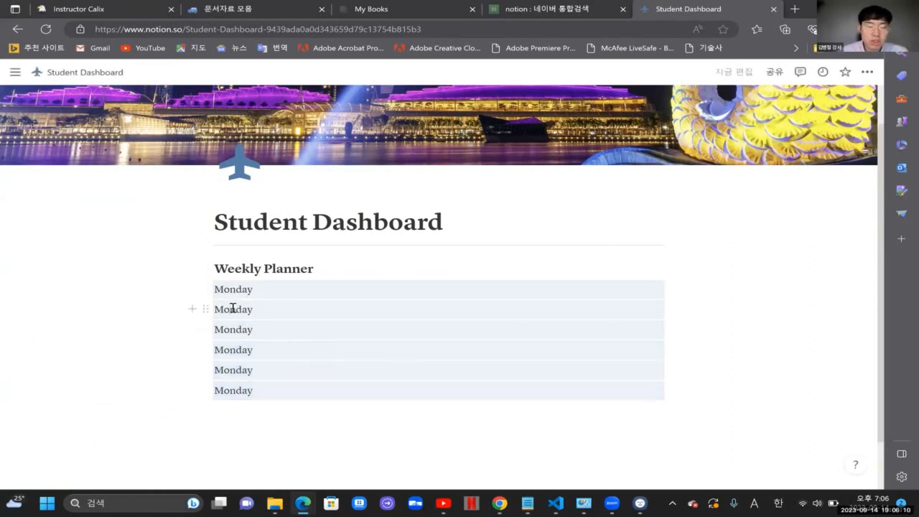
key("Right")
key("BackSpace")
key("BackSpace")
key("BackSpace")
key("BackSpace")
type("d")
key("BackSpace")
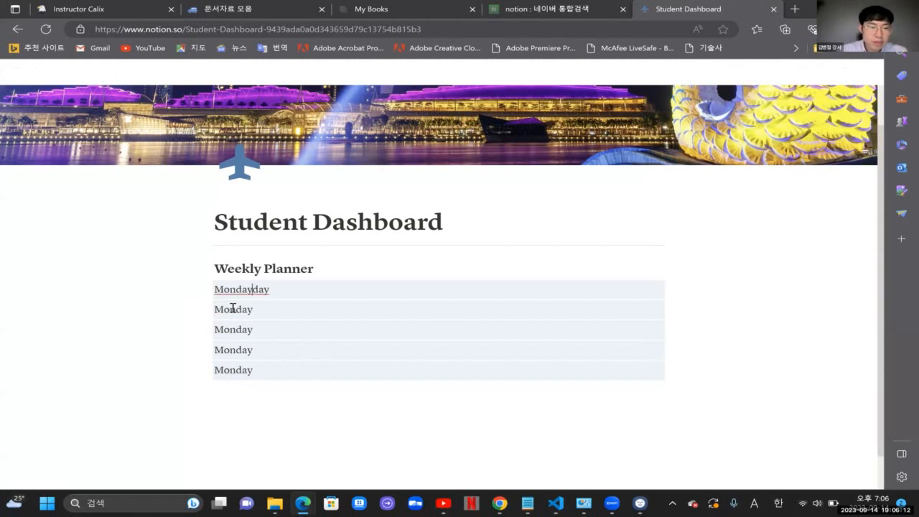
key("Return")
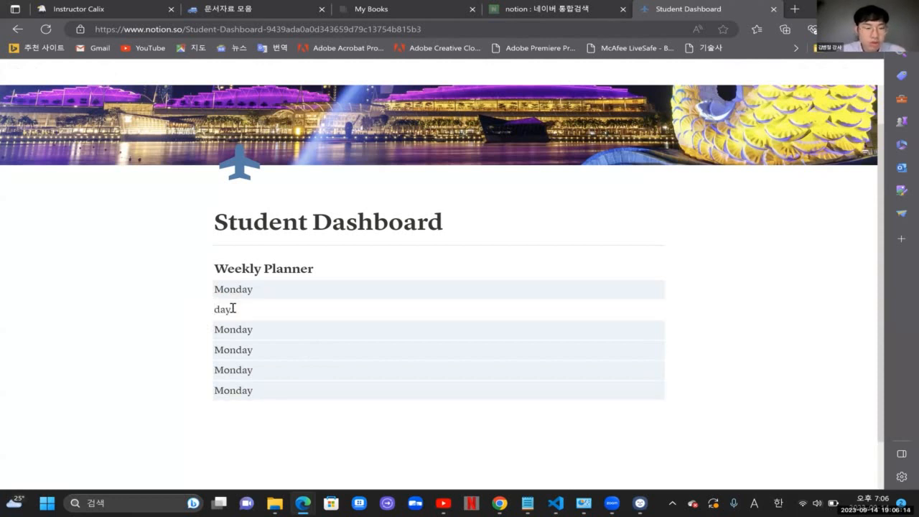
key("BackSpace")
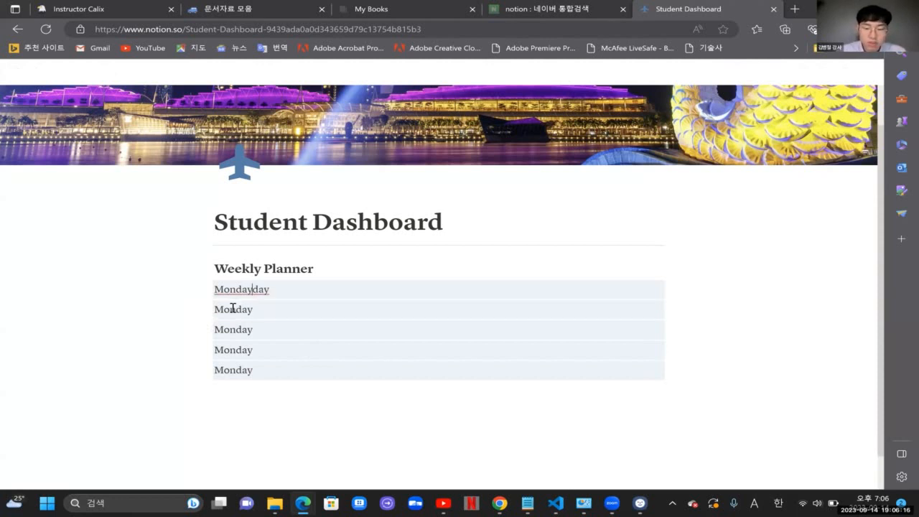
key("Delete")
key("Delete")
key("Delete")
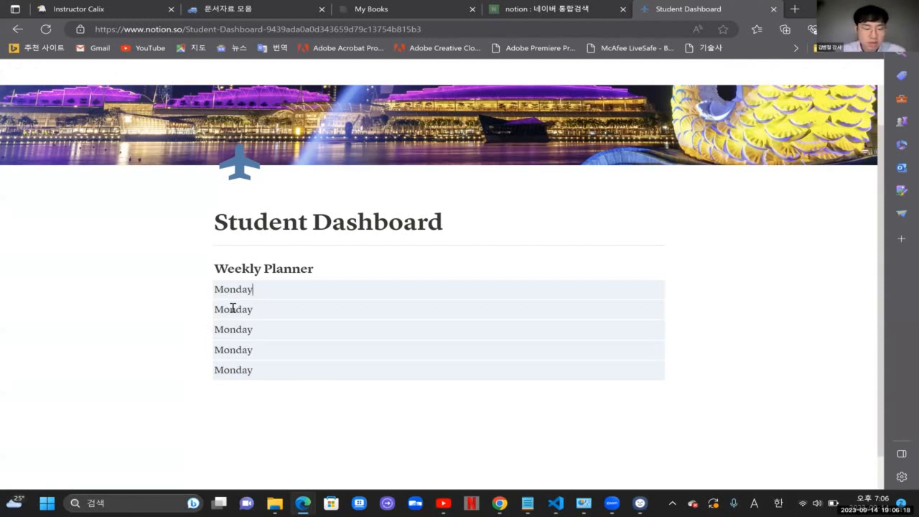
key("Escape")
key("ctrl+d")
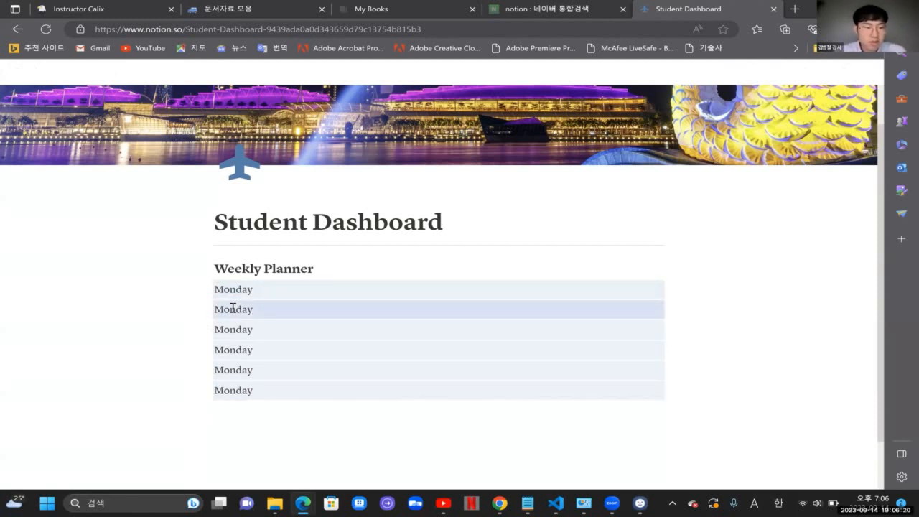
Step: Change the second Monday line to "Tuesday"
left_click(232, 308)
key("BackSpace")
key("BackSpace")
key("BackSpace")
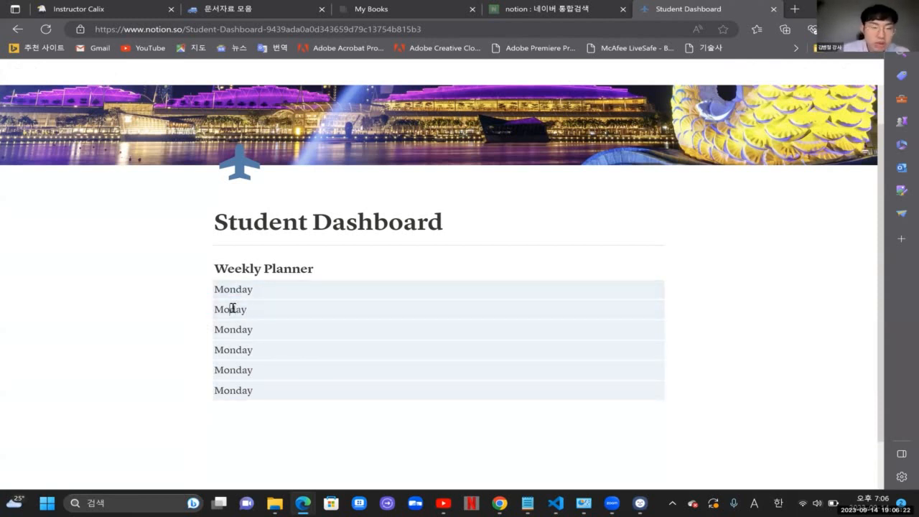
key("Hangul")
type("ㅈ")
key("BackSpace")
key("Hangul")
type("w")
key("BackSpace")
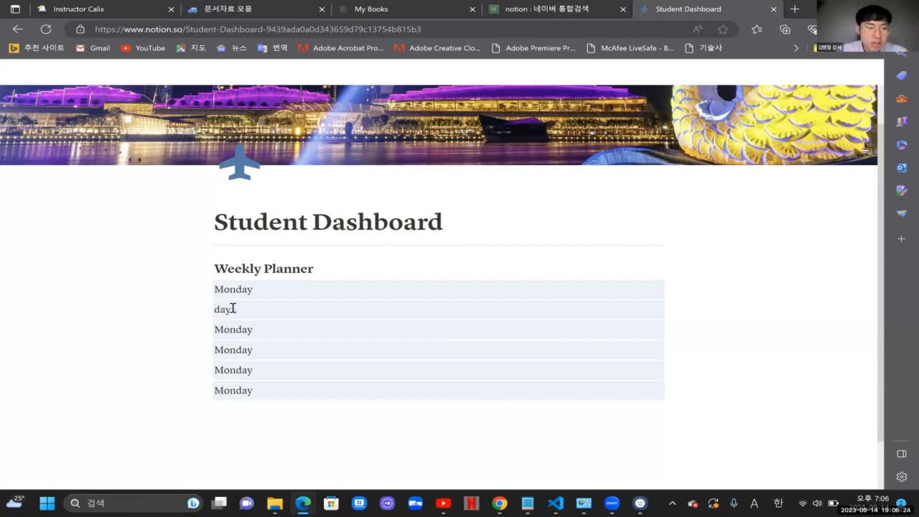
type("W")
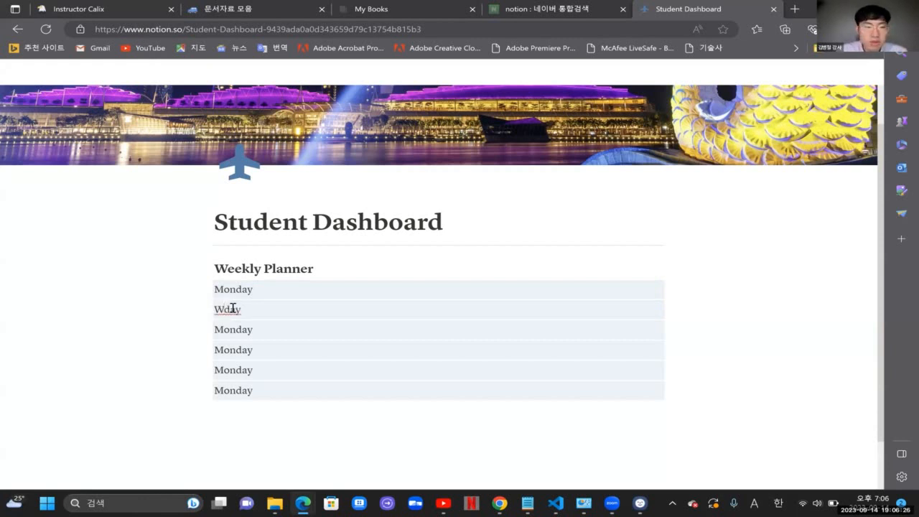
key("BackSpace")
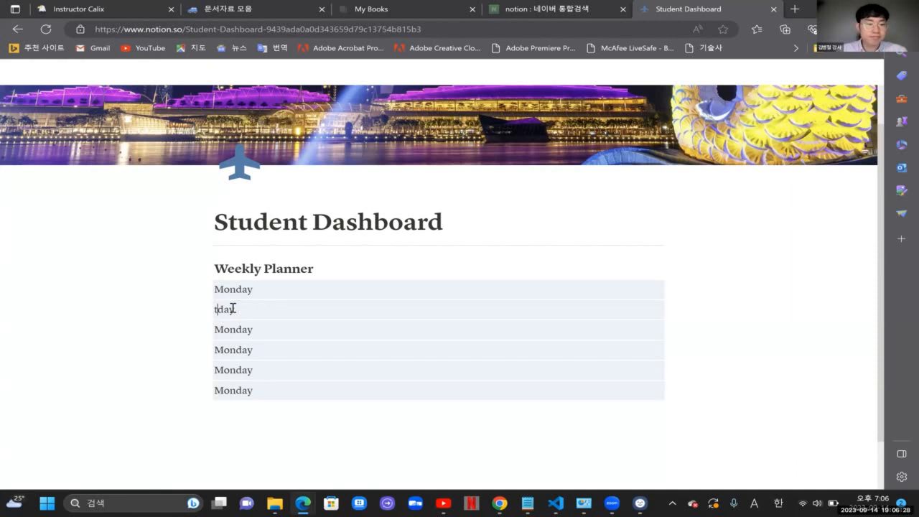
type("Tues")
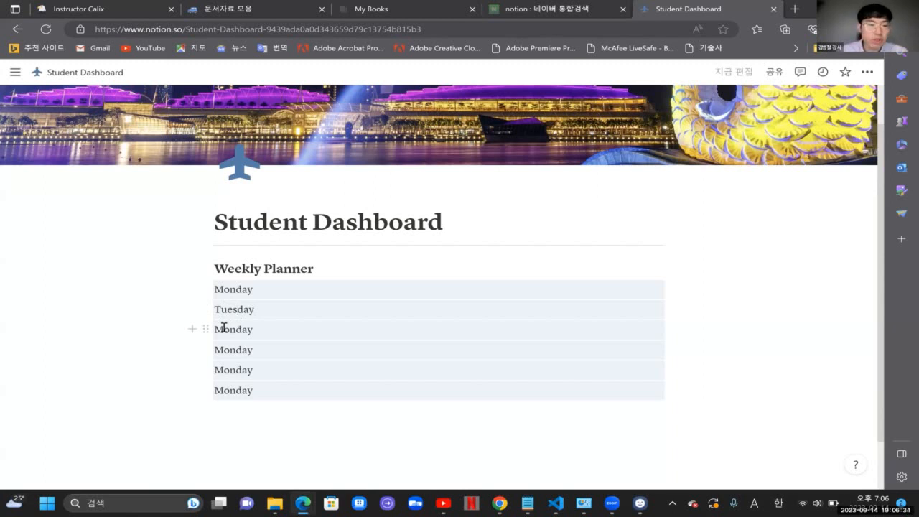
Step: Change the third weekday line under the Weekly Planner heading to "Wednesday"
key("Down")
key("BackSpace")
key("BackSpace")
key("BackSpace")
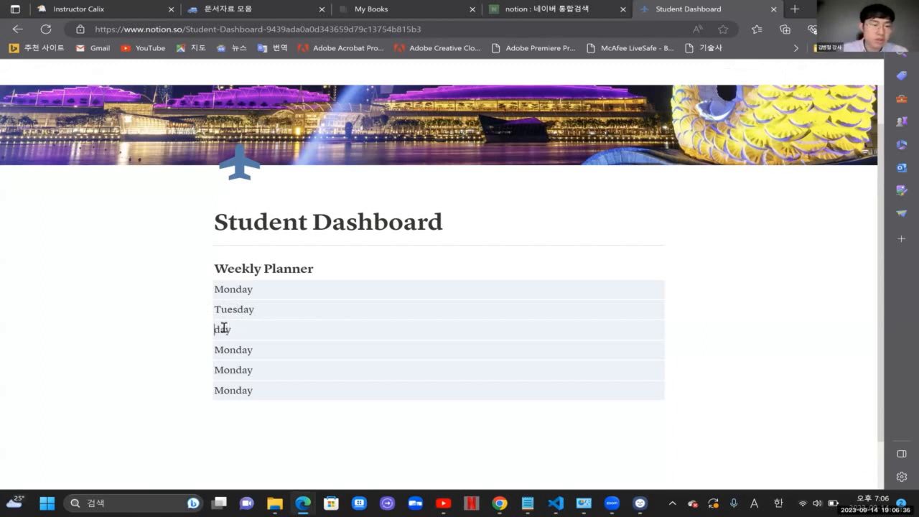
type("Wed")
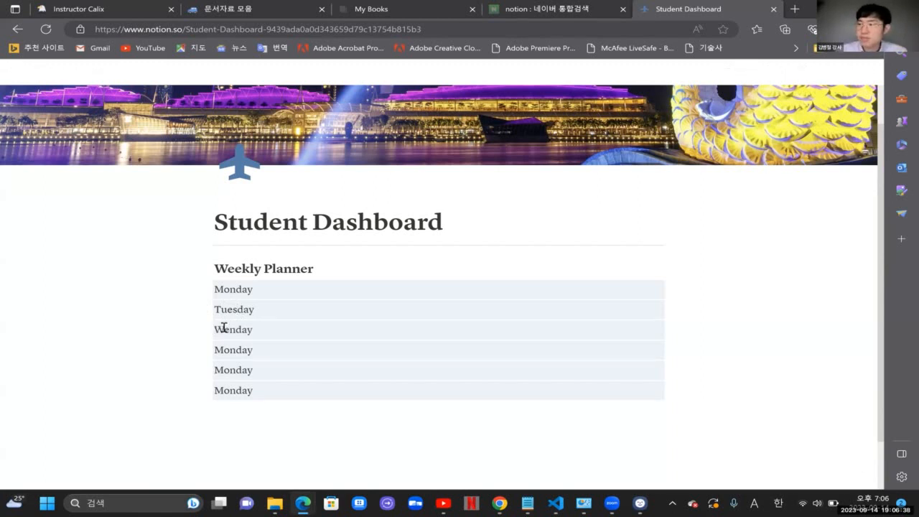
type("ne")
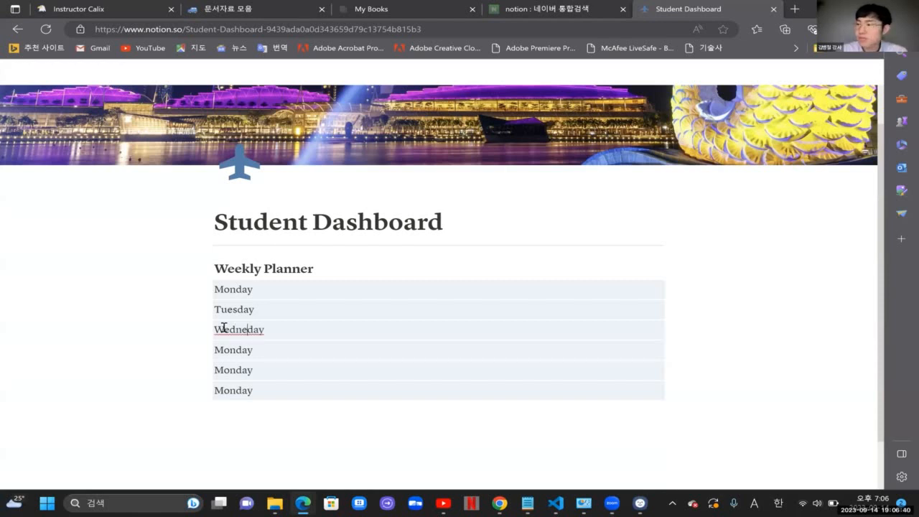
type("s")
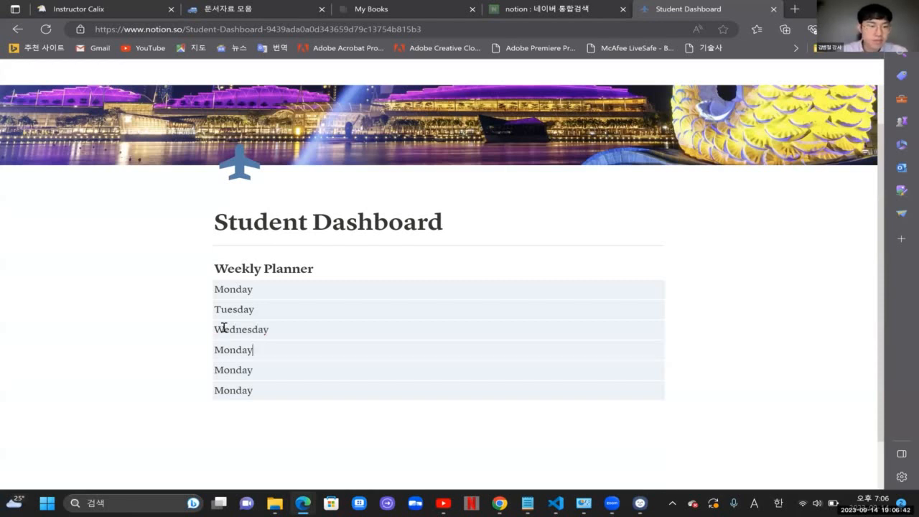
Step: Change the fourth weekday line under the Weekly Planner heading to "Thursday"
key("BackSpace")
key("BackSpace")
key("BackSpace")
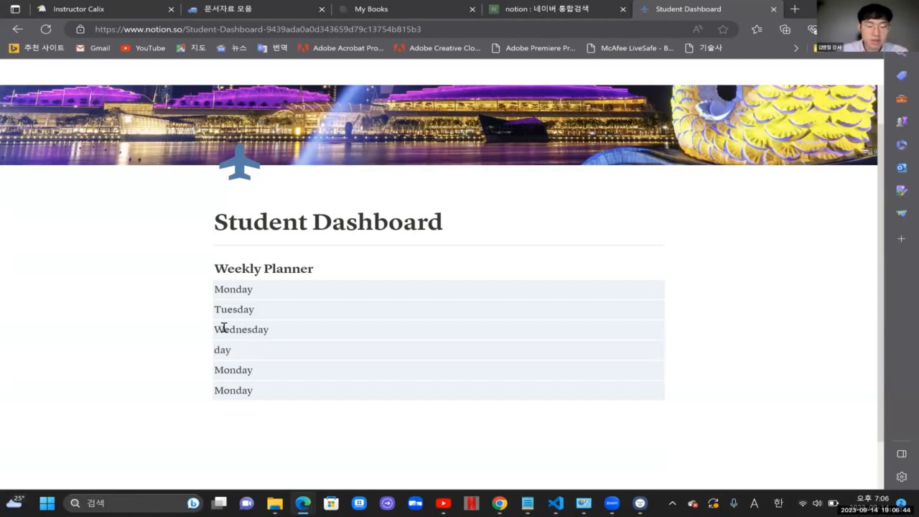
type("Th")
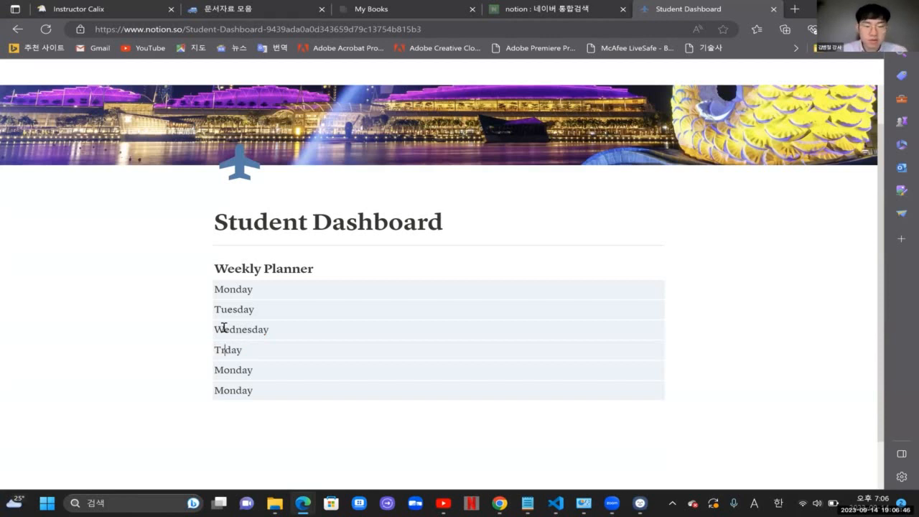
type("urs")
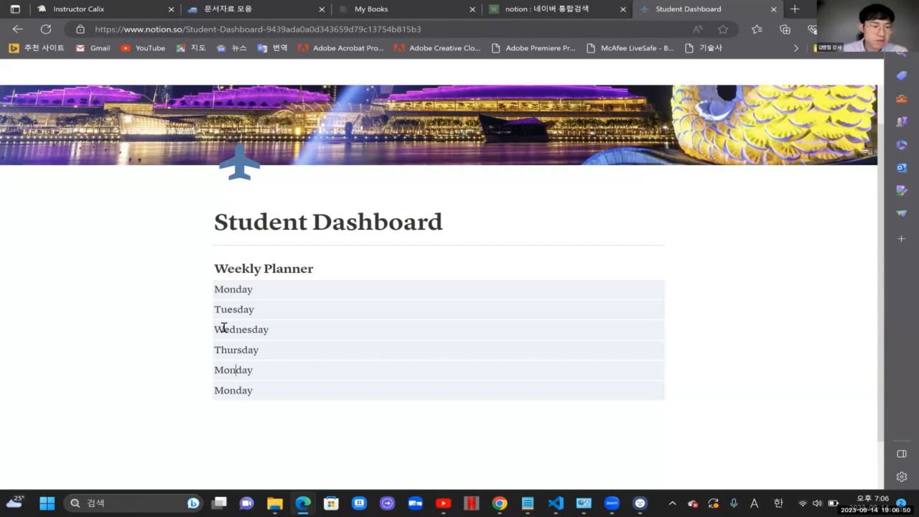
Step: Change the fifth weekday line under the Weekly Planner heading to "Friday"
key("BackSpace")
key("BackSpace")
key("BackSpace")
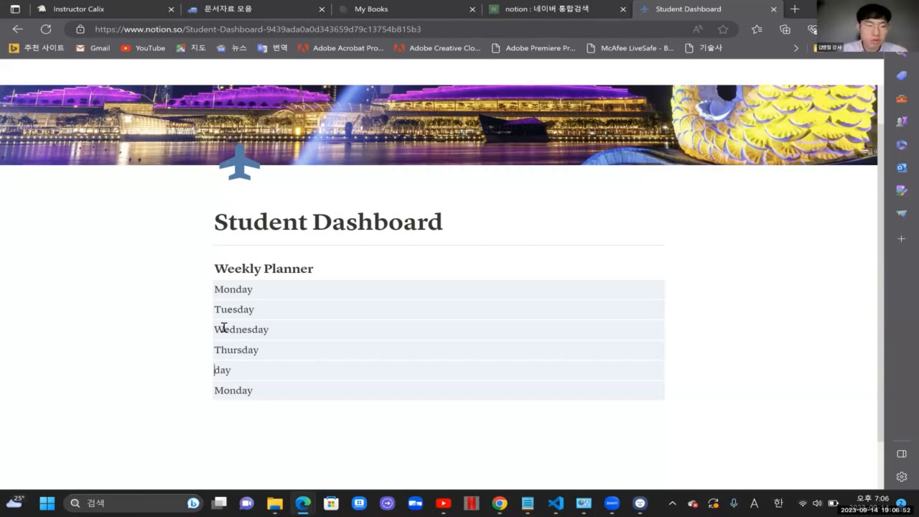
type("Fri")
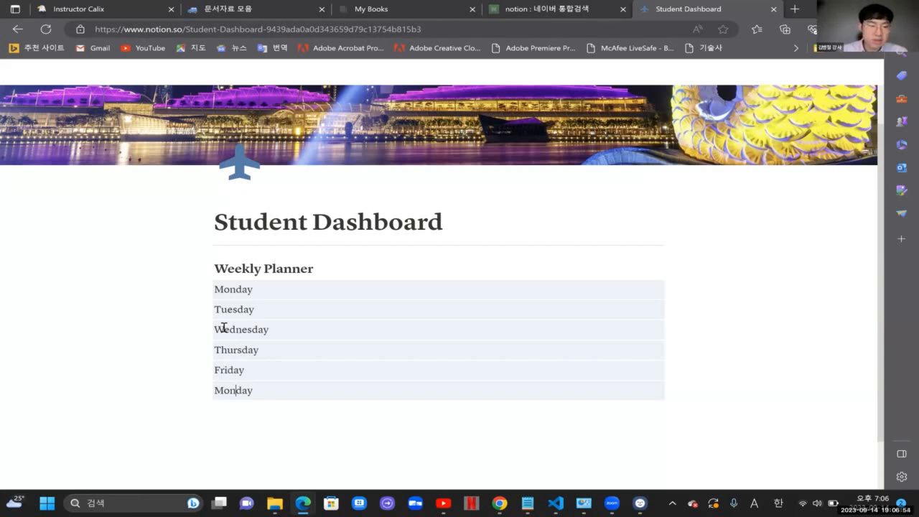
Step: Change the sixth weekday line under the Weekly Planner heading to "Saturday"
key("BackSpace")
key("BackSpace")
key("BackSpace")
type("S")
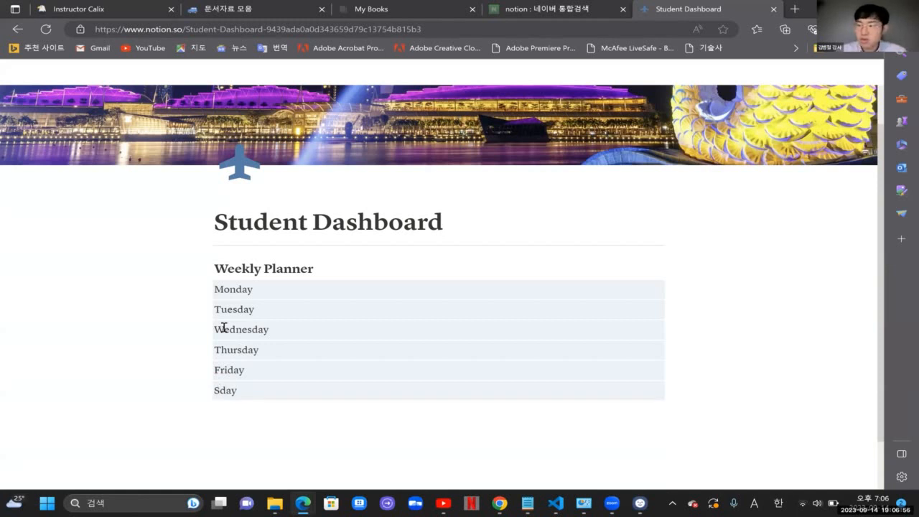
type("atur")
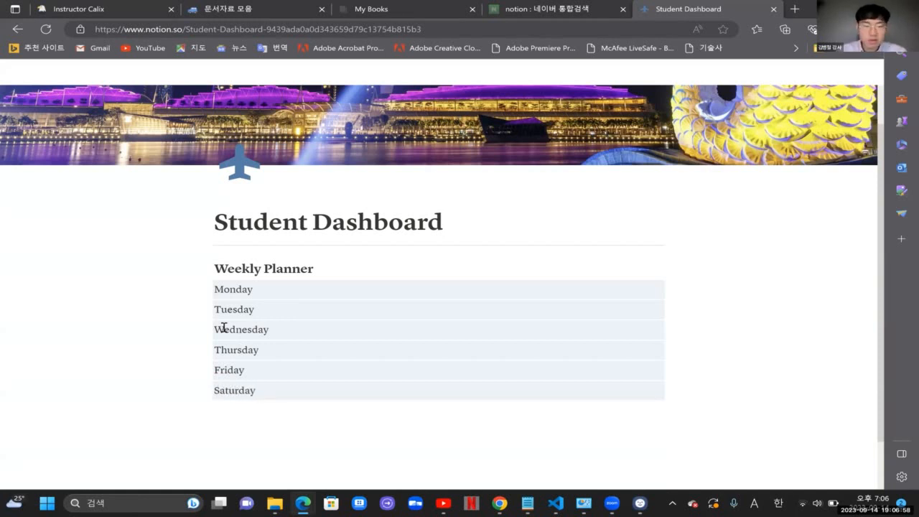
Step: Duplicate the Saturday line once and put the copy into text editing
key("Right")
key("Right")
key("Right")
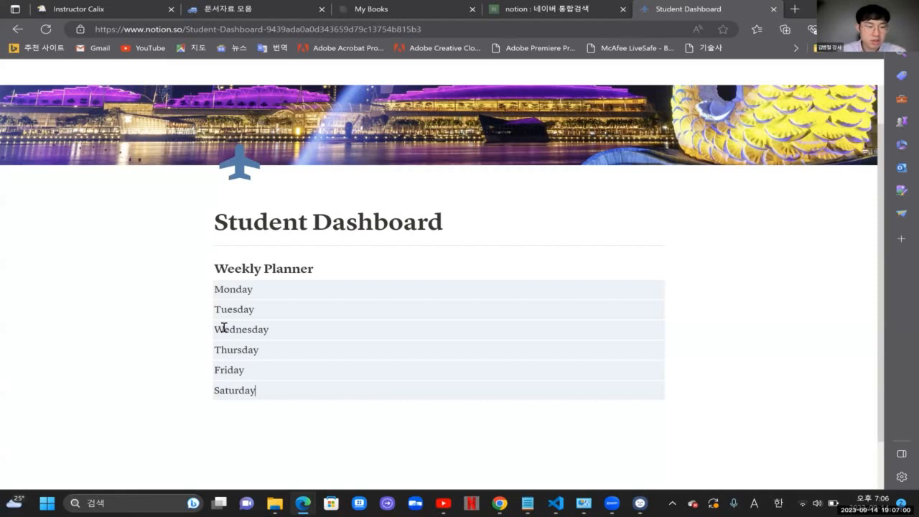
key("Escape")
key("ctrl+d")
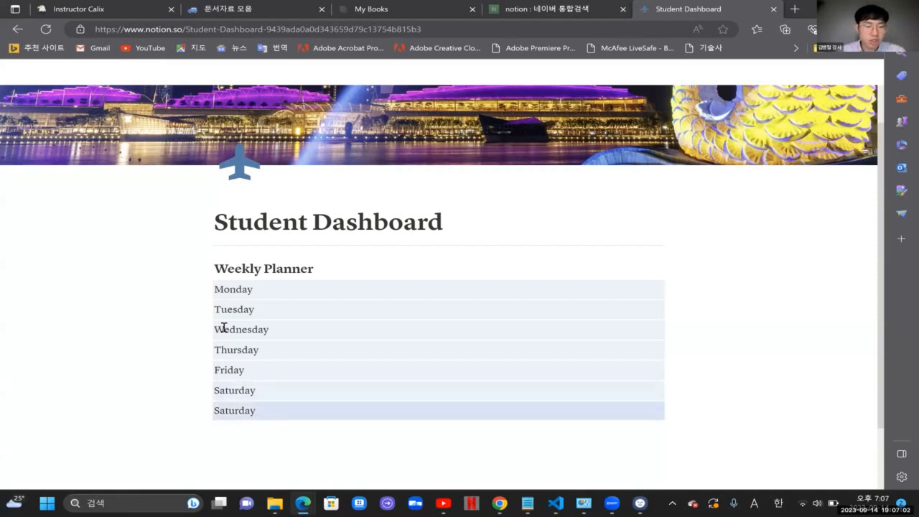
key("Return")
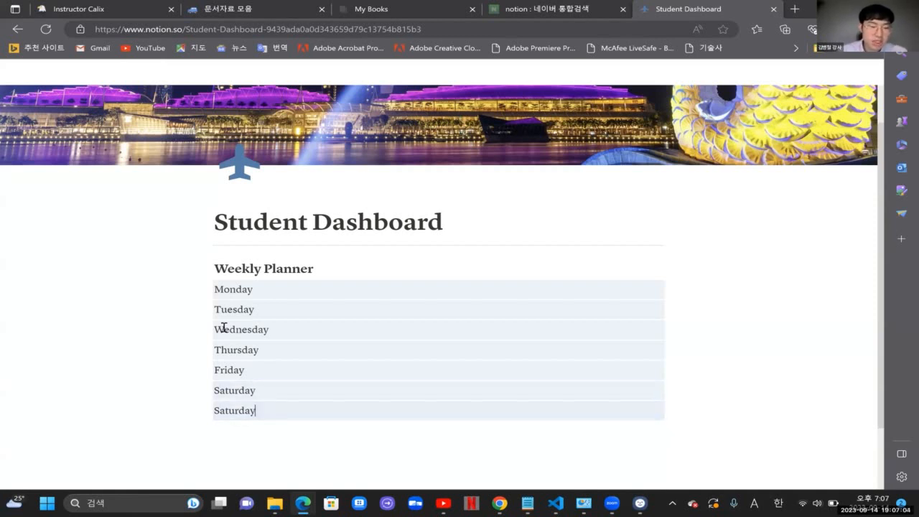
Step: Change the duplicated Saturday line at the end of the weekday list to "Sunday"
key("Left")
key("Left")
key("Left")
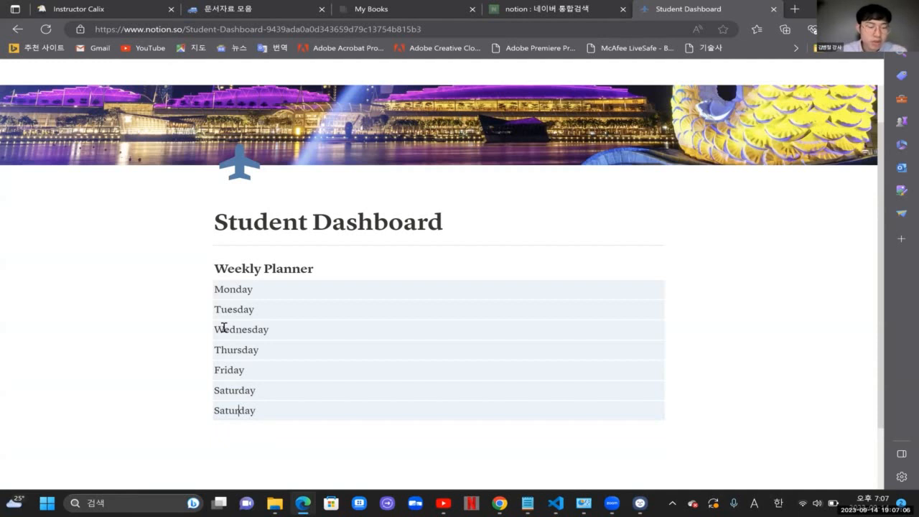
key("BackSpace")
key("BackSpace")
key("BackSpace")
key("BackSpace")
key("Hangul")
type("ㅓ")
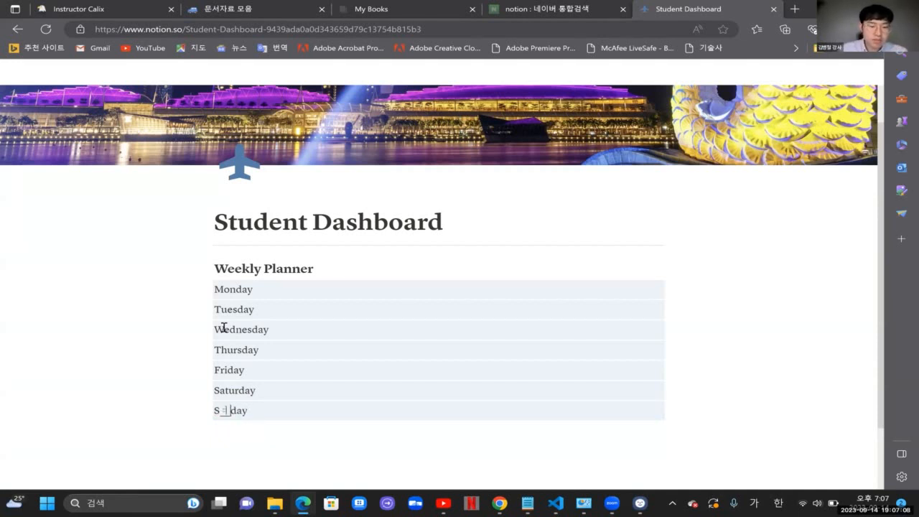
key("BackSpace")
key("Hangul")
type("un")
key("Hangul")
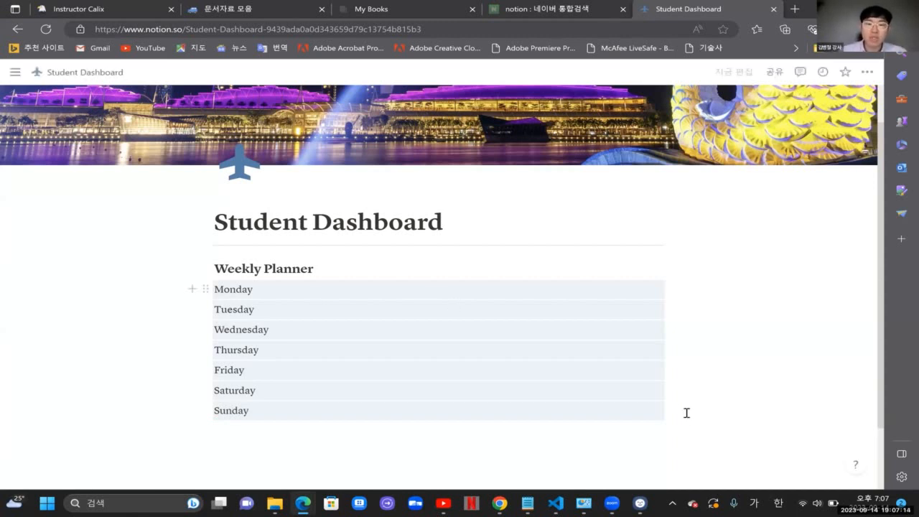
left_click_drag(691, 416, 350, 328)
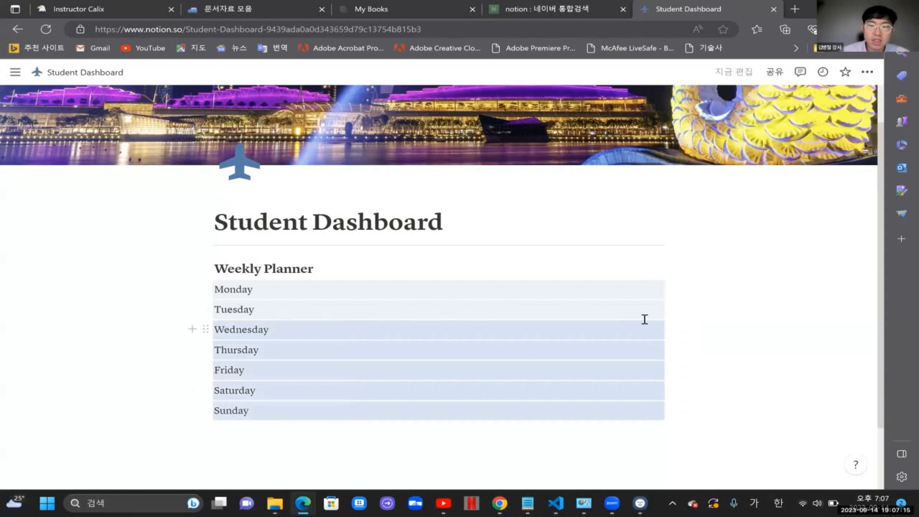
left_click(697, 341)
left_click_drag(698, 345, 353, 277)
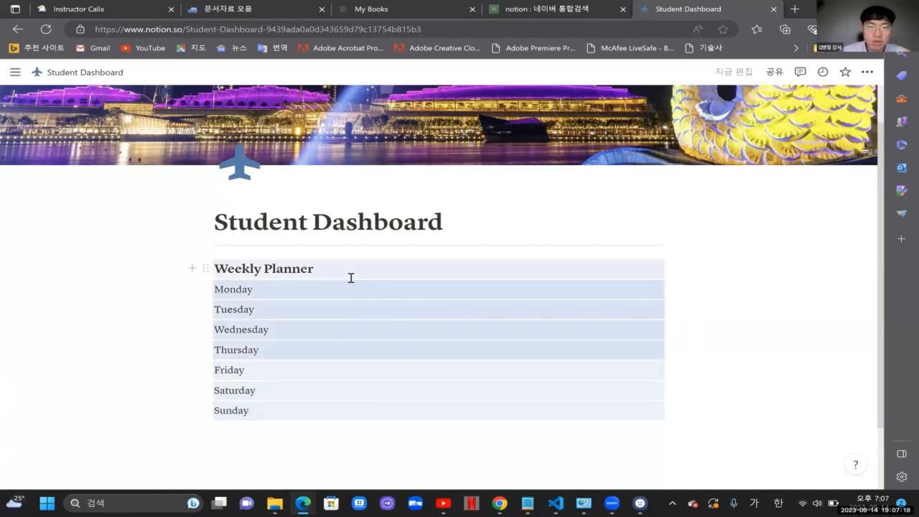
left_click_drag(682, 348, 340, 287)
right_click(343, 289)
left_click(229, 308)
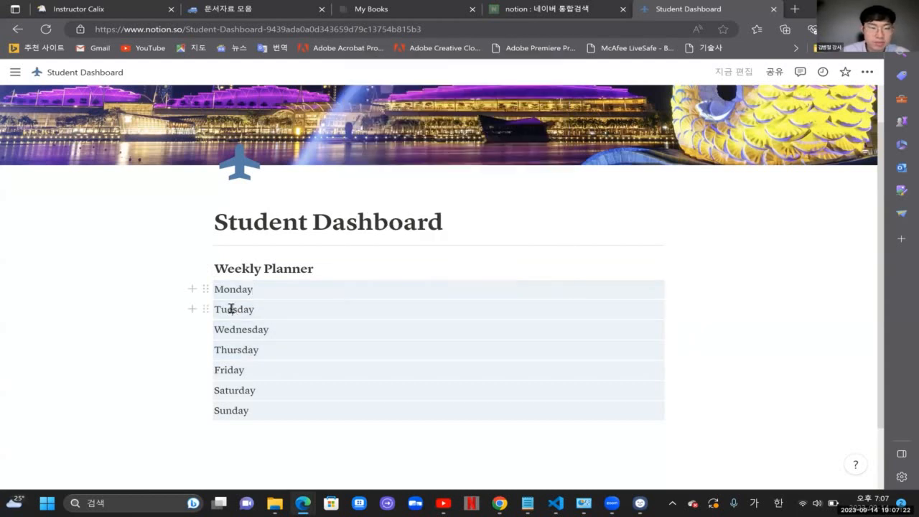
double_click(230, 309)
left_click_drag(684, 347, 394, 289)
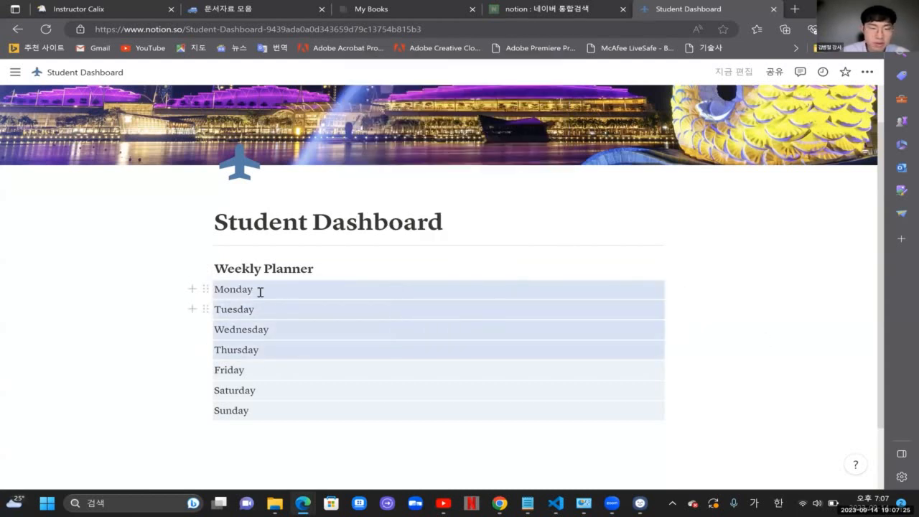
right_click(203, 290)
left_click(213, 293)
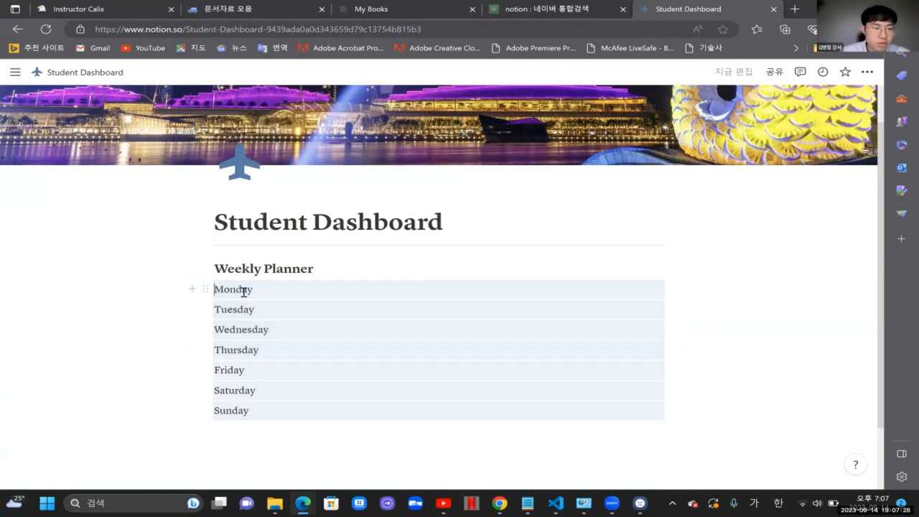
left_click_drag(685, 345, 208, 285)
left_click(205, 288)
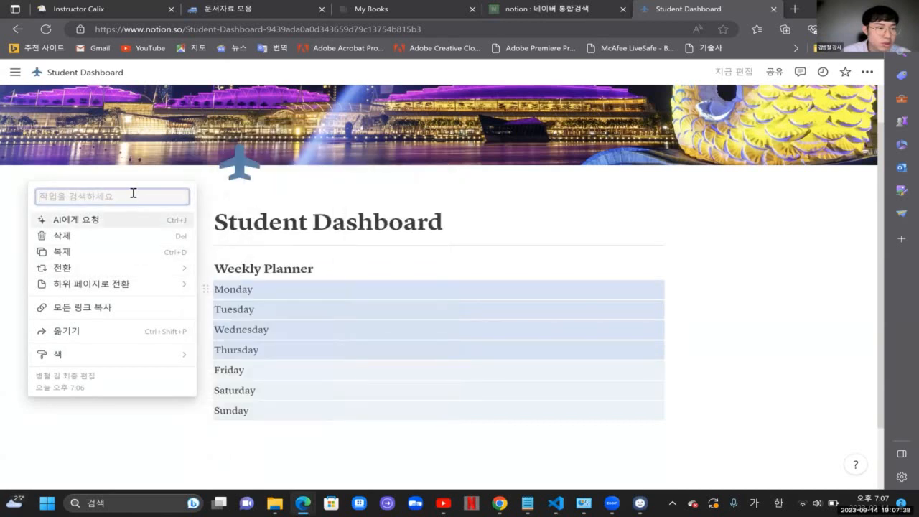
type("ㅂ")
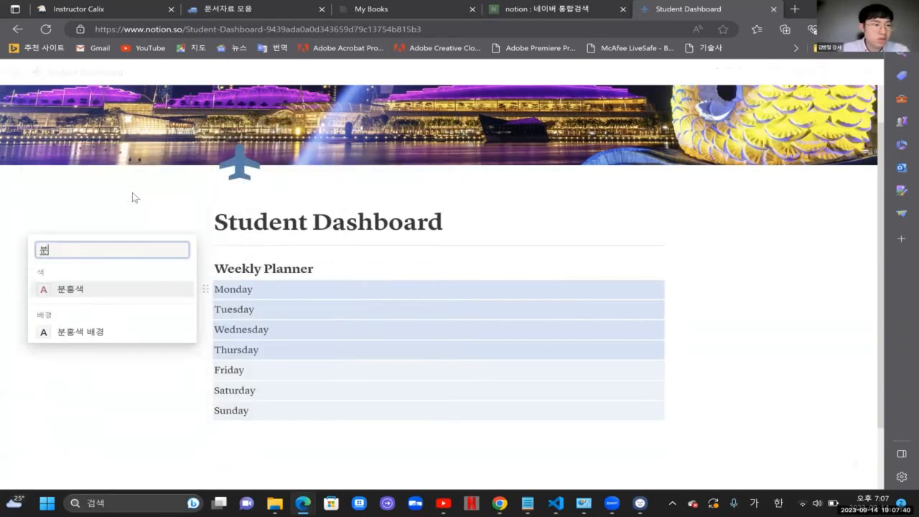
key("BackSpace")
type("구")
key("BackSpace")
key("BackSpace")
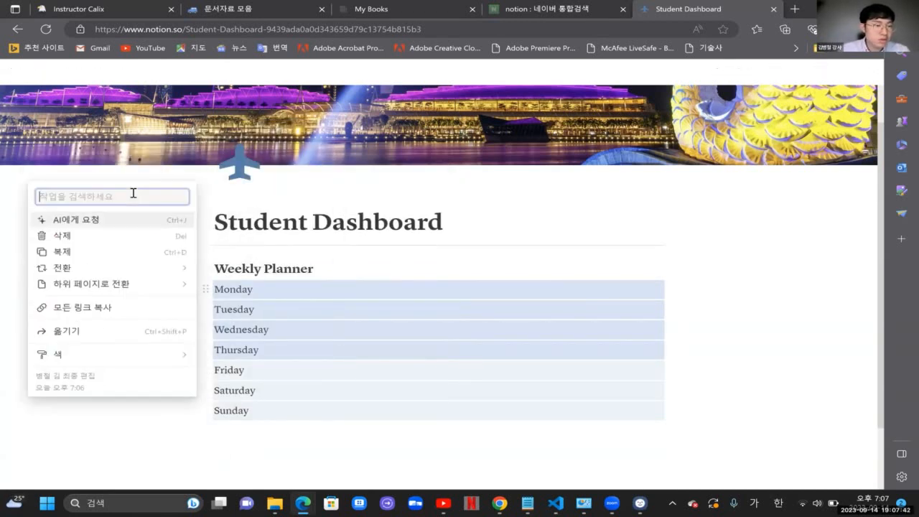
key("Delete")
key("ctrl+z")
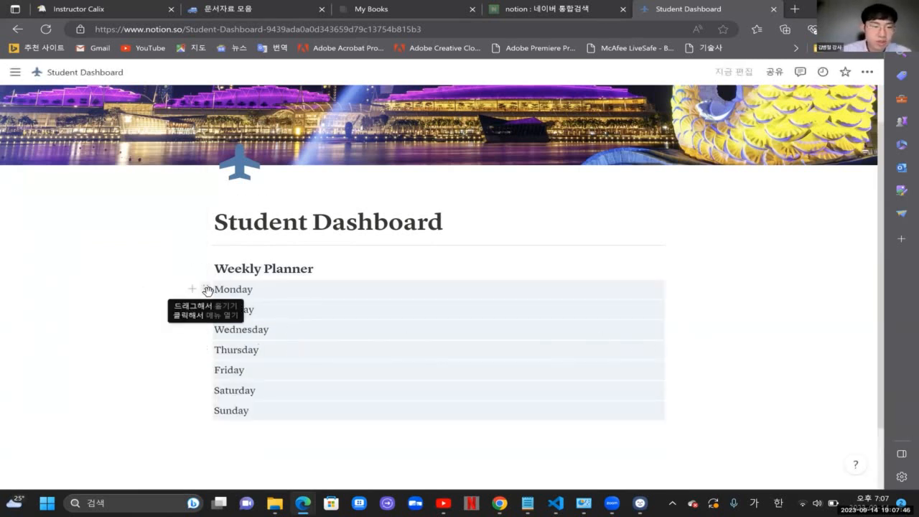
Step: Move the Tuesday, Wednesday and Thursday lines beside Monday so the four days form one row of columns
left_click_drag(205, 309, 667, 287)
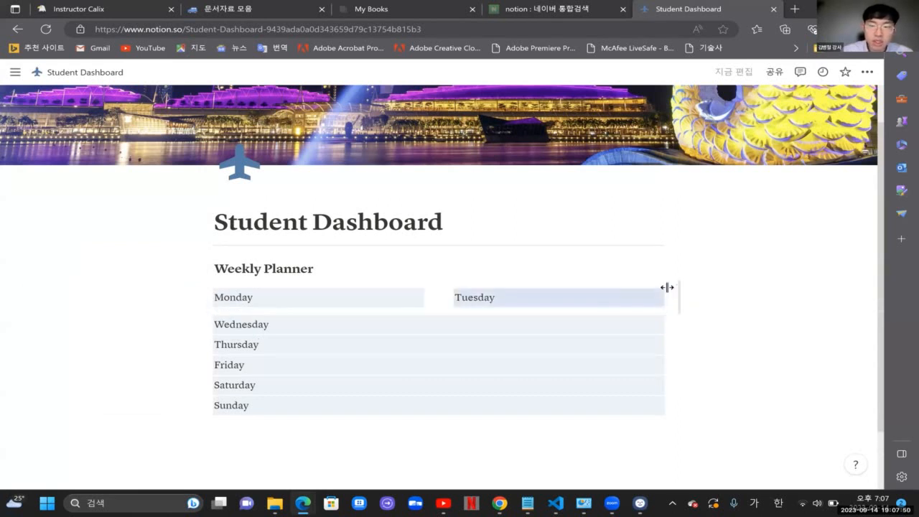
left_click_drag(205, 323, 673, 299)
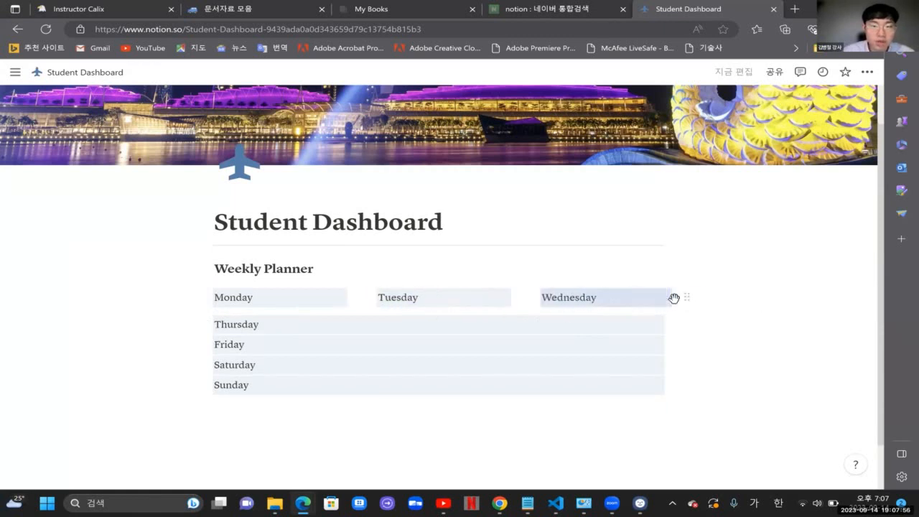
left_click_drag(204, 326, 687, 297)
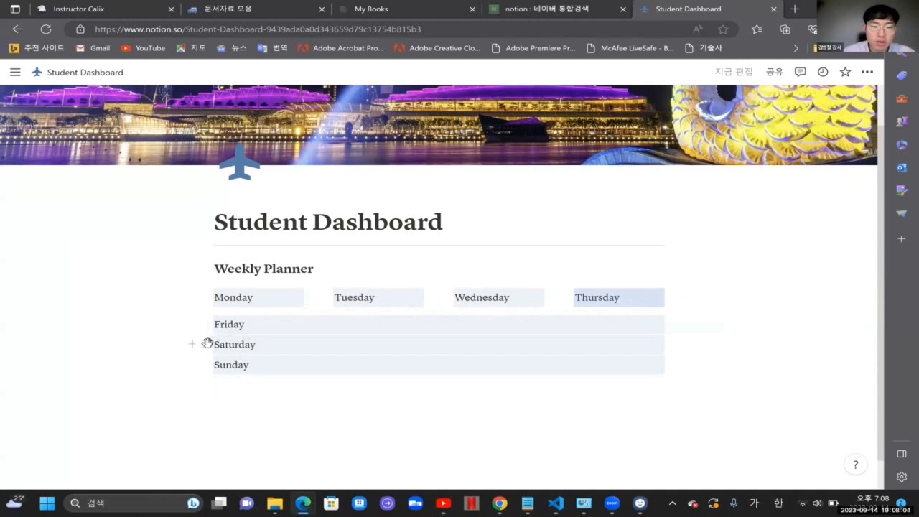
Step: Move Saturday, Sunday and an empty block beside Friday so they form a second row of four columns
left_click_drag(207, 343, 667, 323)
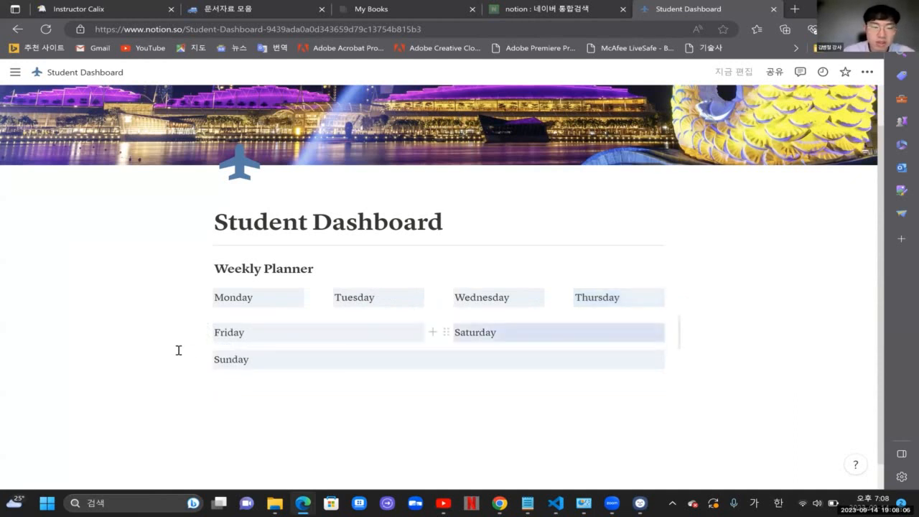
left_click_drag(205, 359, 670, 332)
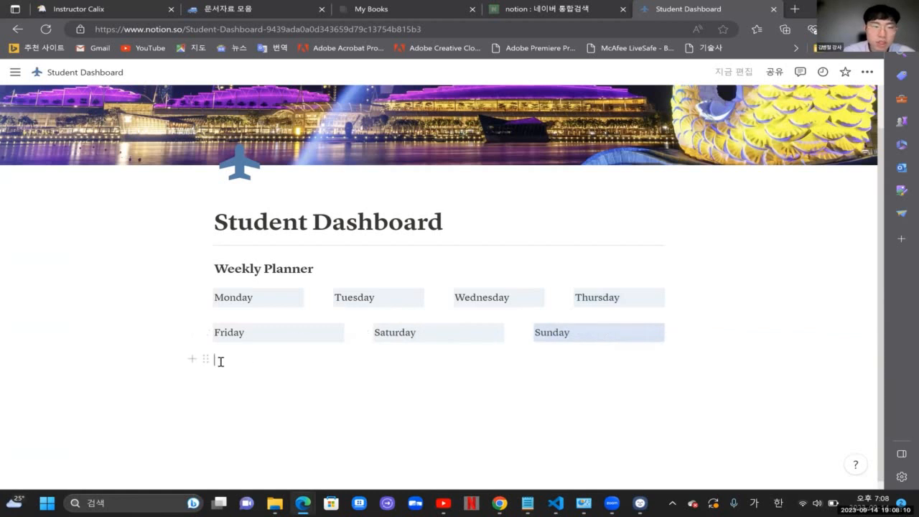
left_click_drag(205, 359, 671, 339)
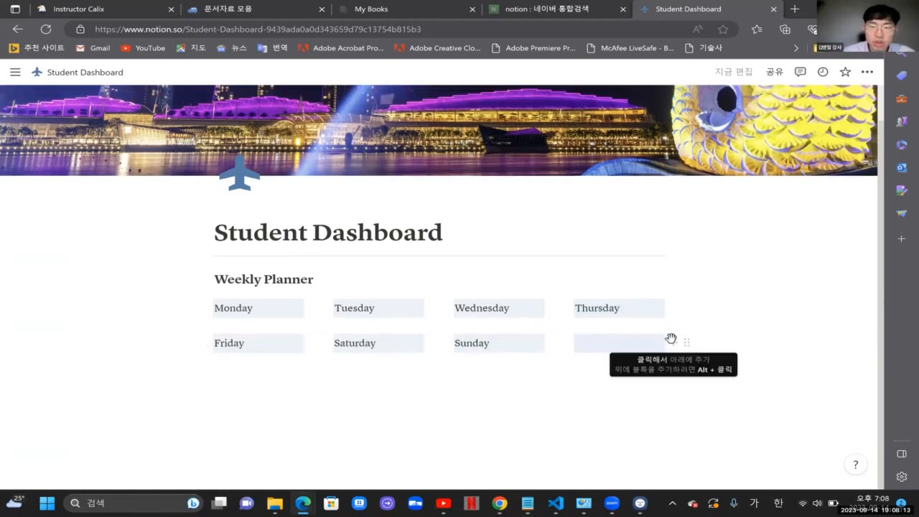
left_click(730, 343)
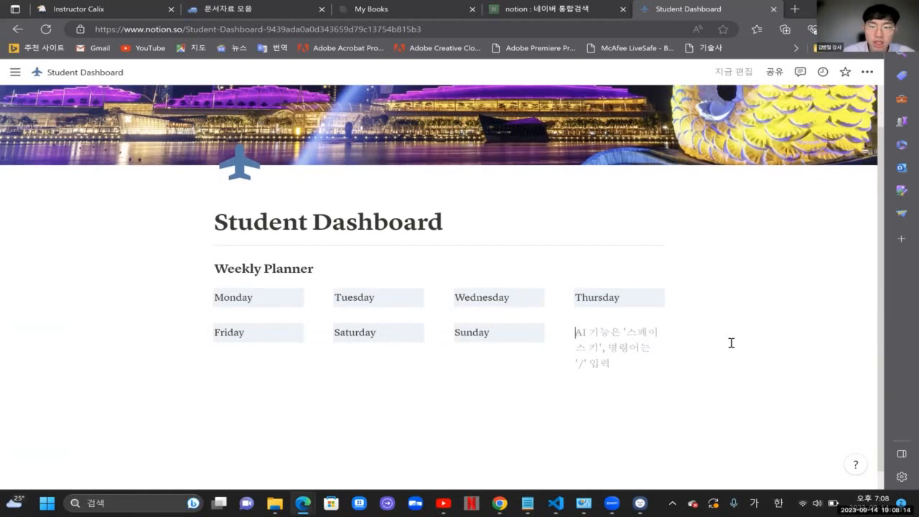
left_click(272, 311)
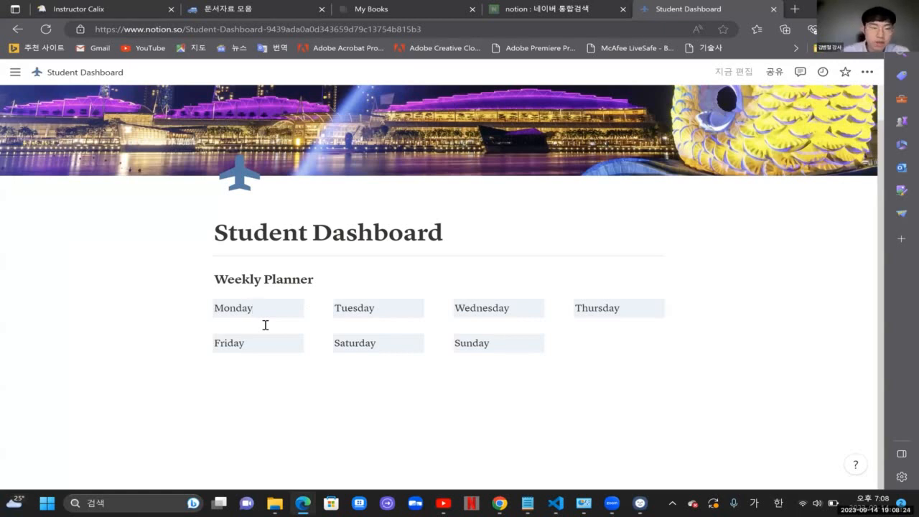
key("Down")
key("Down")
key("Down")
key("Down")
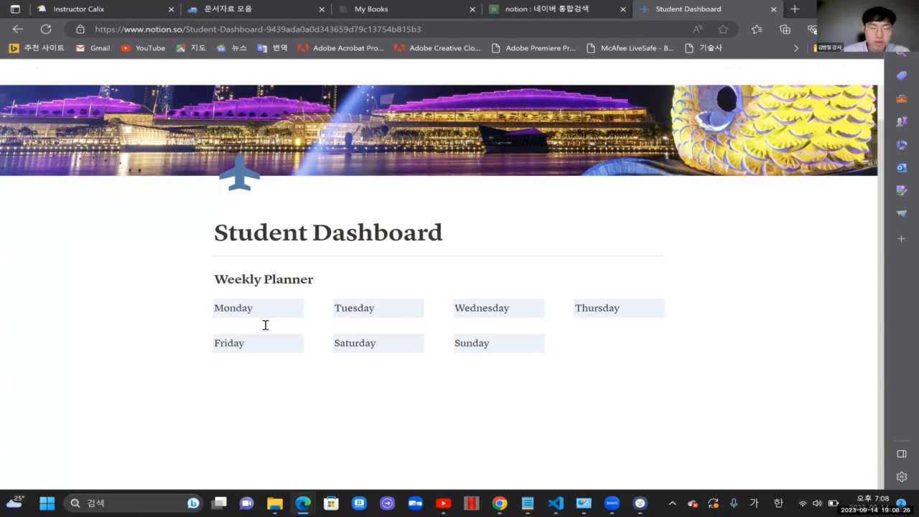
Step: Add an empty block above Friday in the second weekday row
key("Return")
key("Up")
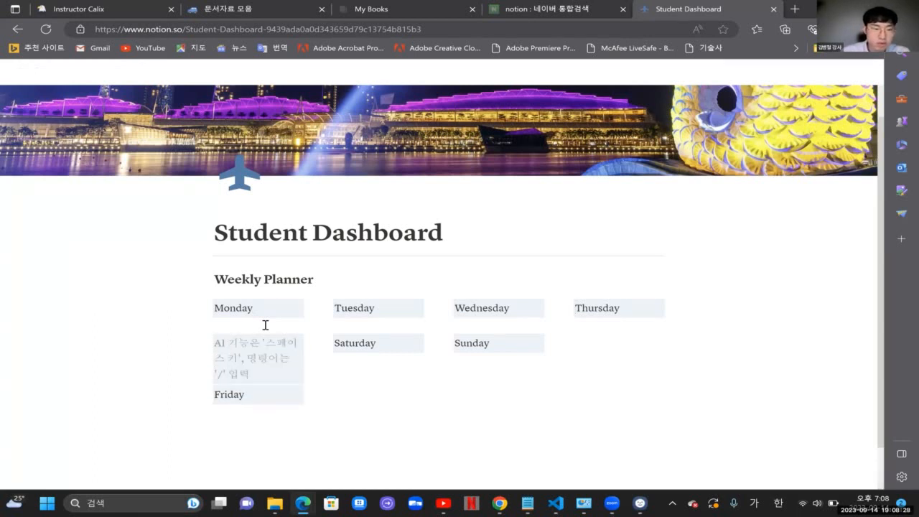
key("Escape")
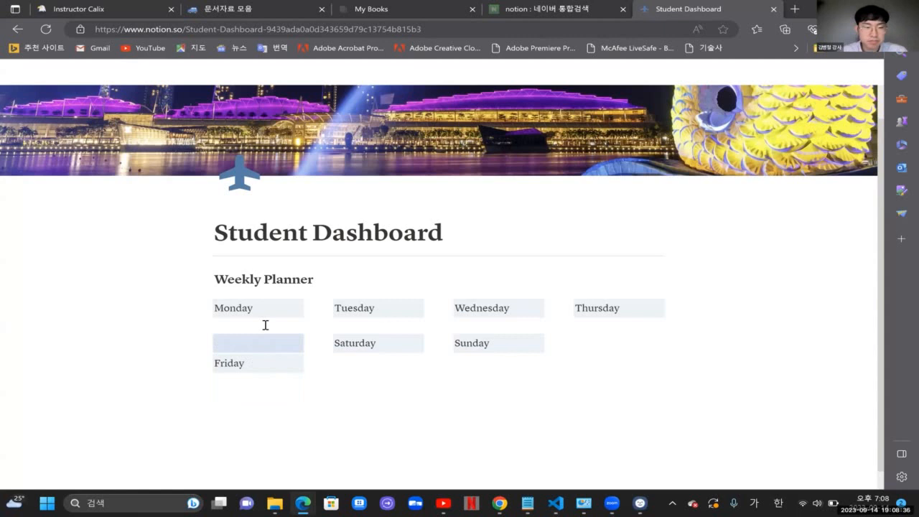
key("Escape")
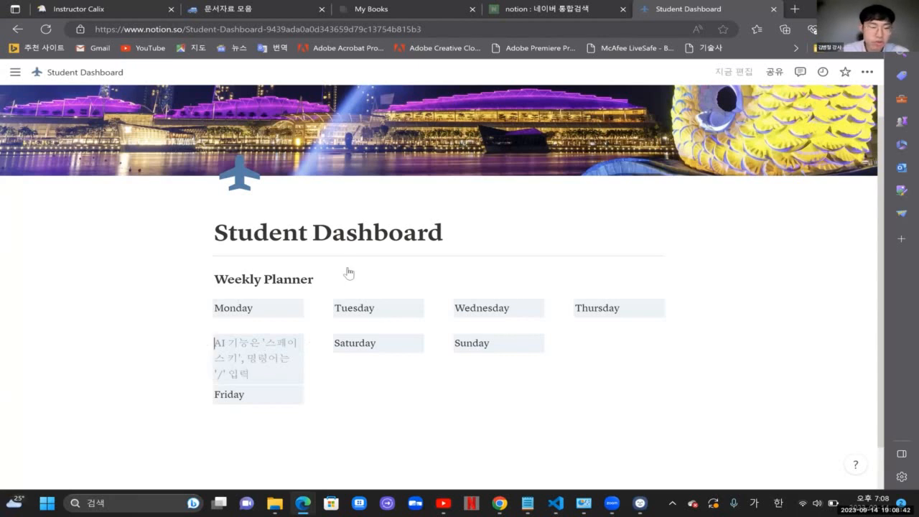
Step: Insert a button (버튼) block on the empty line above Friday, with an insert-blocks (블록 삽입) action
type("/ㅂ")
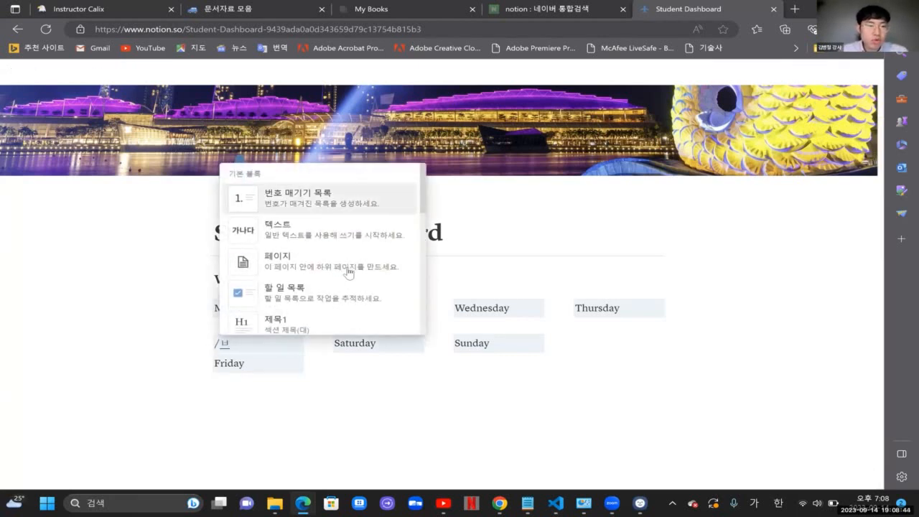
type("ㅓ튼")
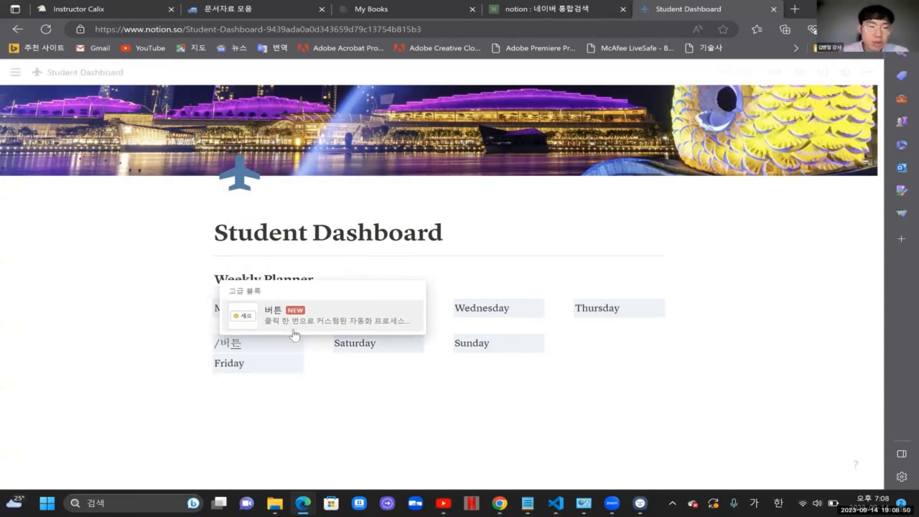
left_click(314, 308)
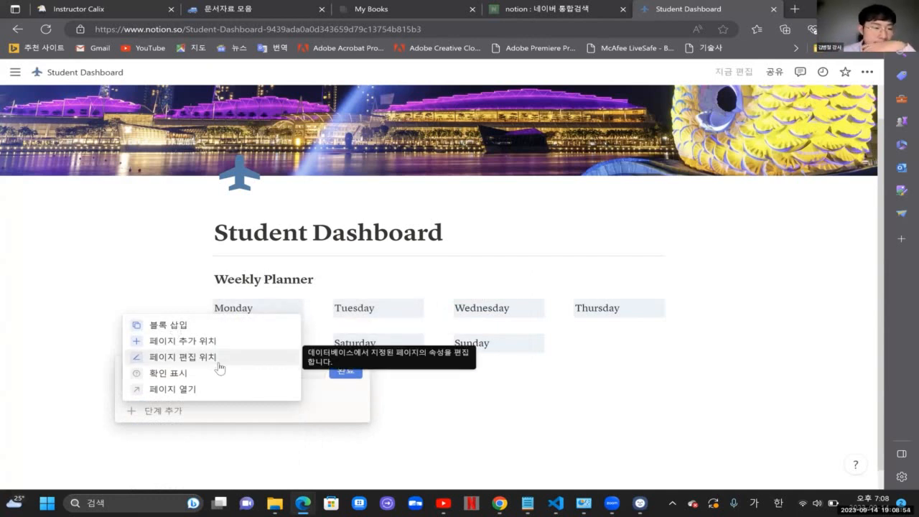
left_click(184, 325)
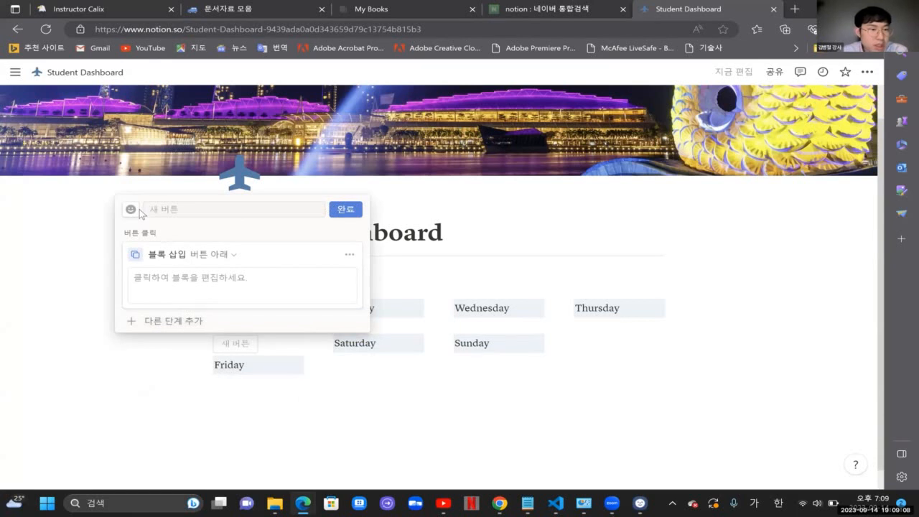
Step: Give the new button a blue right-arrow icon and put its name into editing
left_click(132, 210)
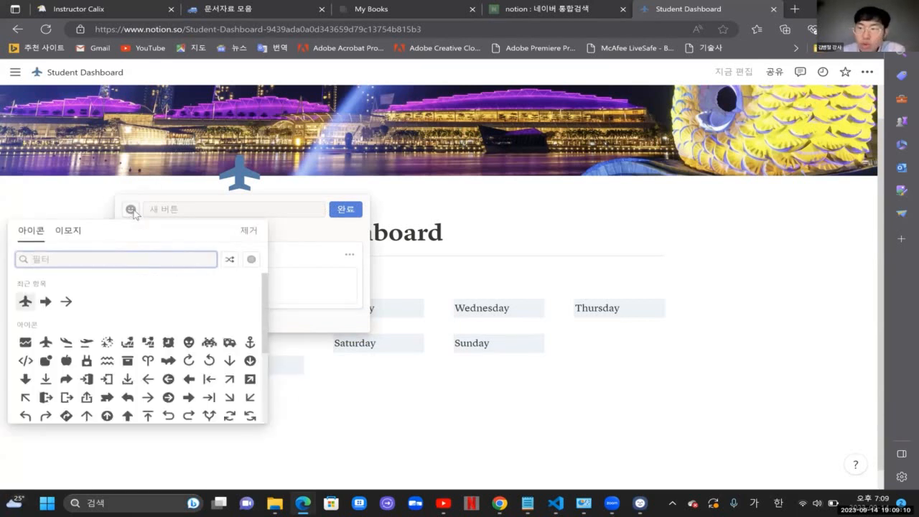
scroll(149, 344, "down", 1)
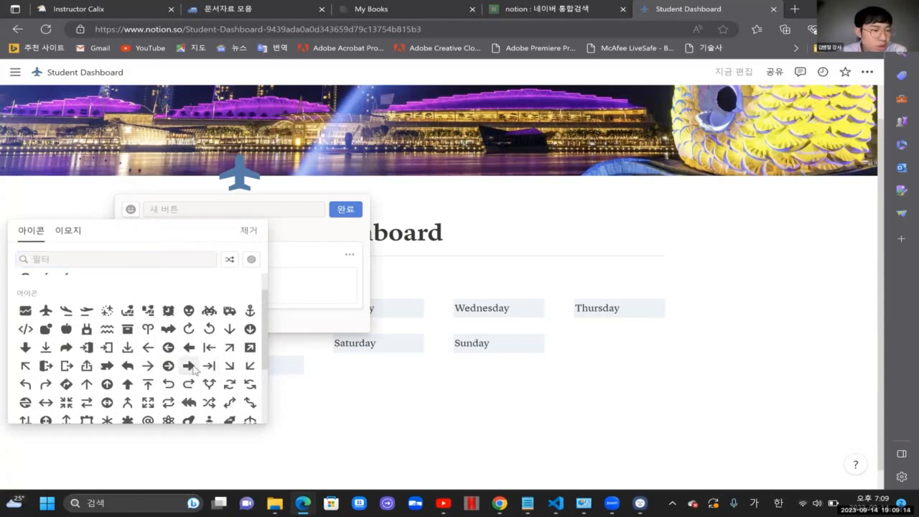
mouse_move(192, 369)
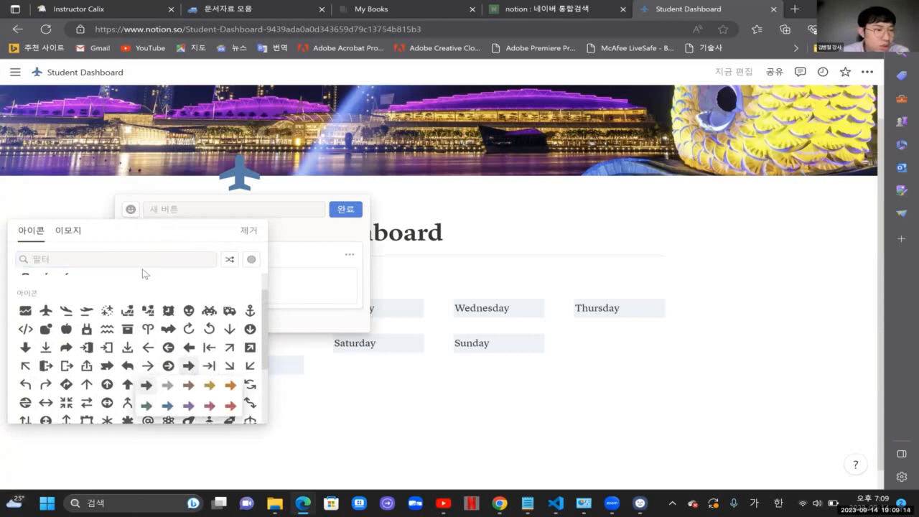
left_click(169, 406)
left_click(192, 211)
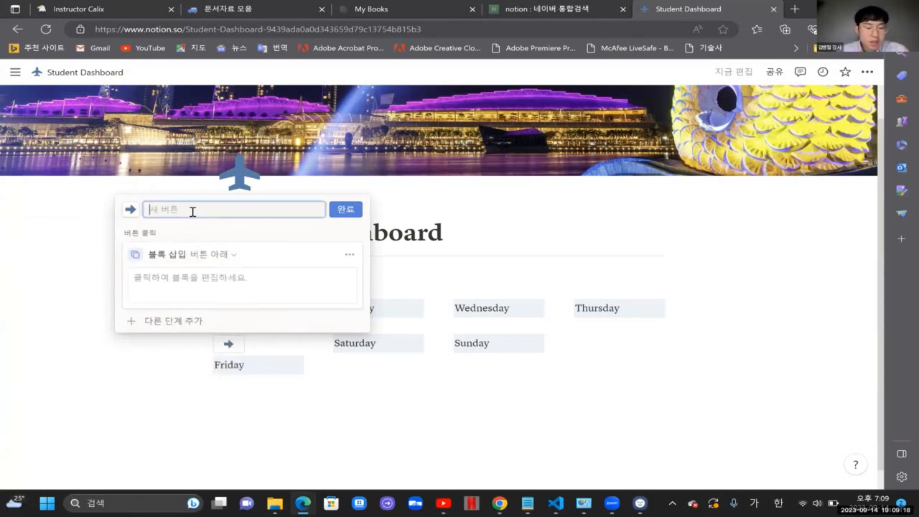
type("ㄴ초")
key("BackSpace")
key("BackSpace")
key("BackSpace")
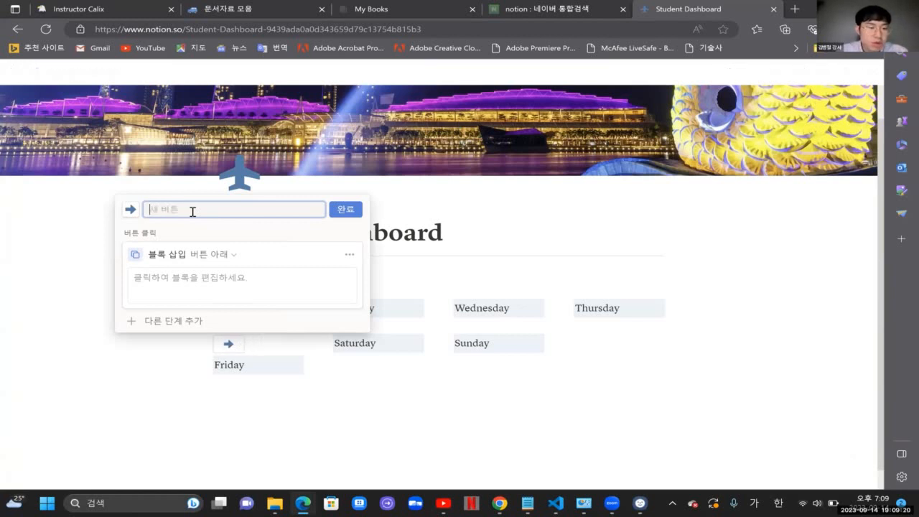
type("ㅇ")
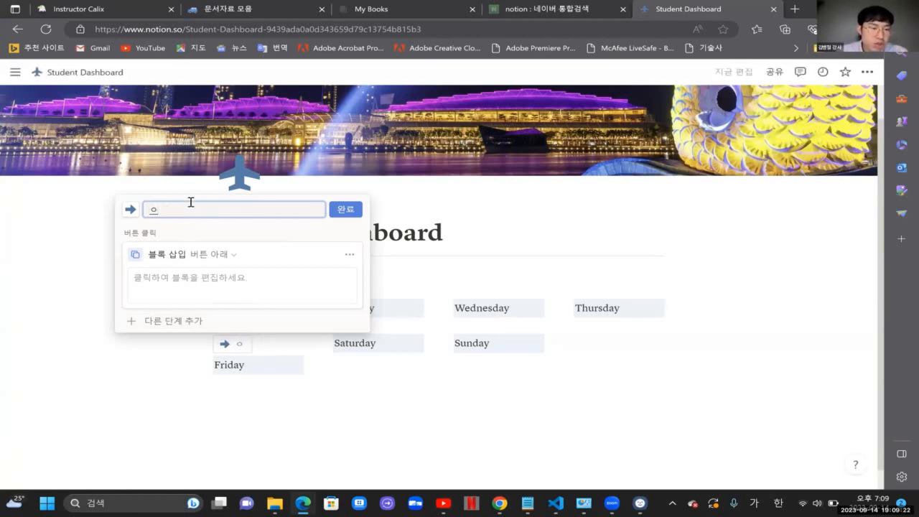
type("ㅣ")
key("BackSpace")
key("BackSpace")
key("Hangul")
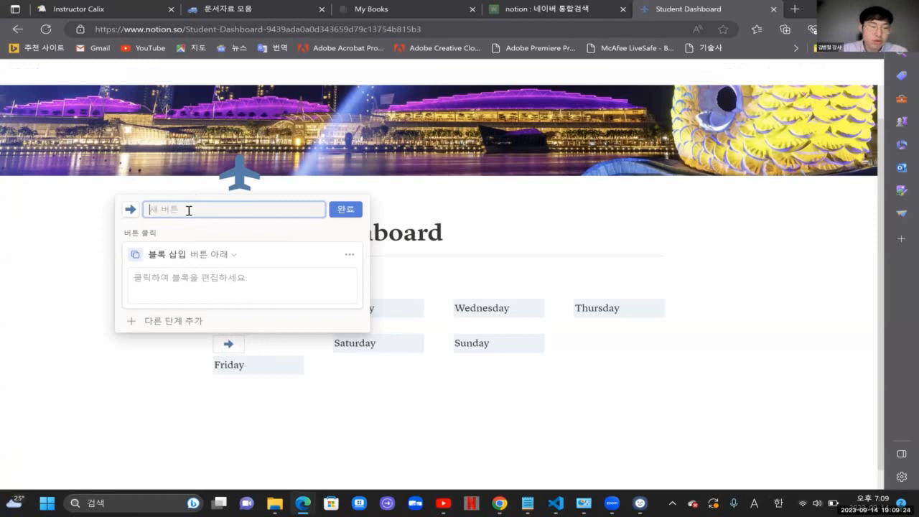
type("New T")
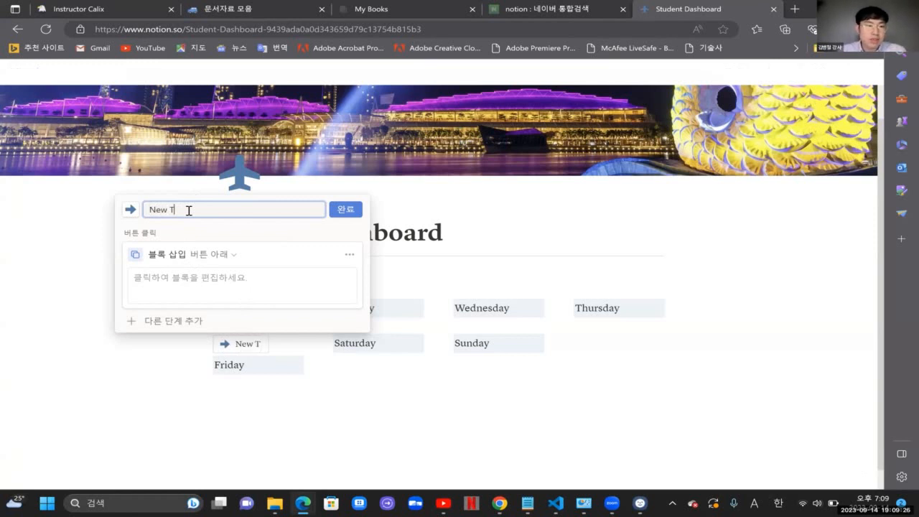
type("ask")
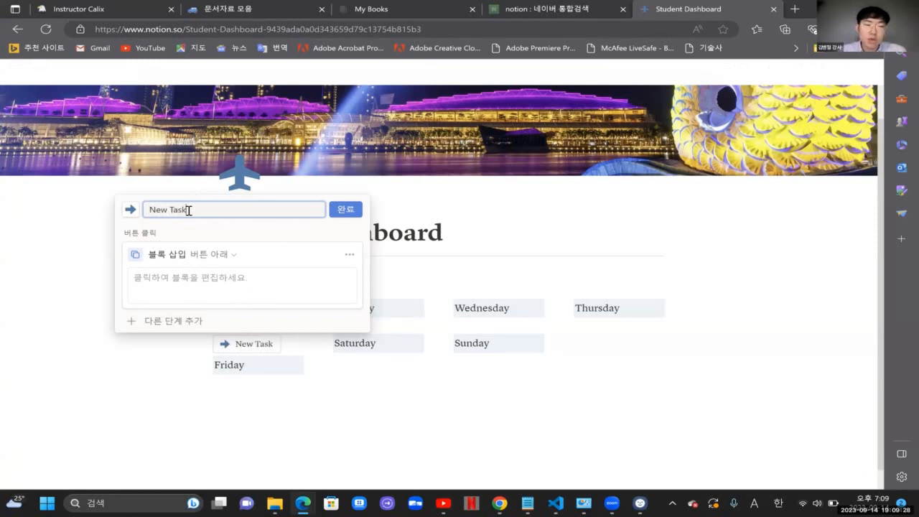
key("BackSpace")
key("BackSpace")
key("BackSpace")
key("BackSpace")
key("BackSpace")
key("BackSpace")
key("BackSpace")
key("BackSpace")
Step: Name the button "할 일 추가"
key("Hangul")
type("할")
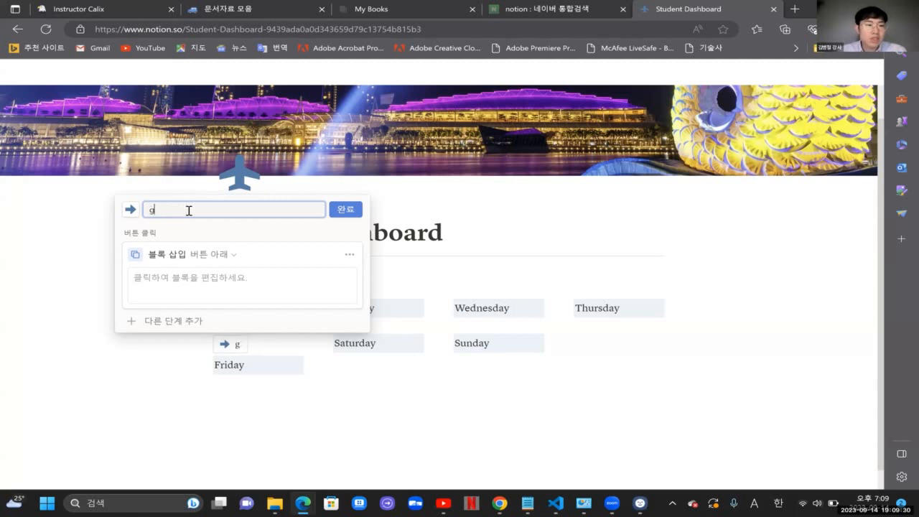
type(" 일 추가")
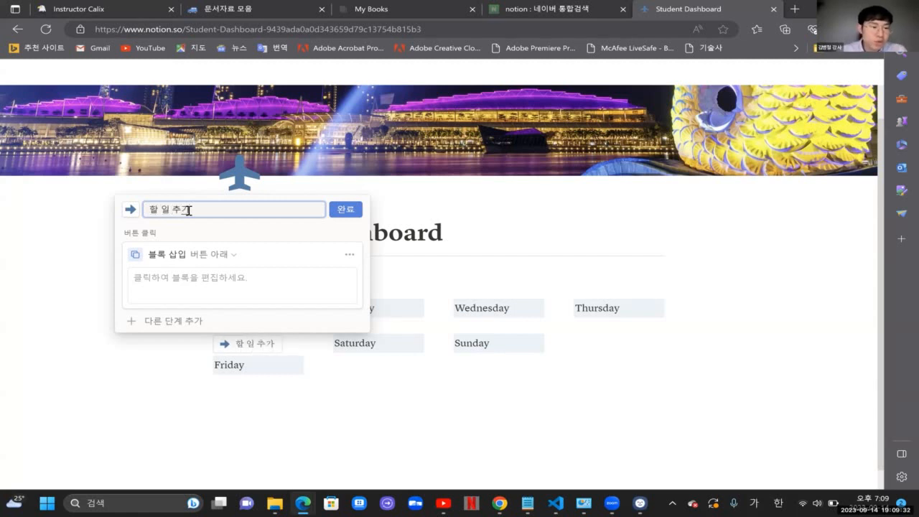
Step: Set the button's insert position to below the button (버튼 아래)
left_click(231, 257)
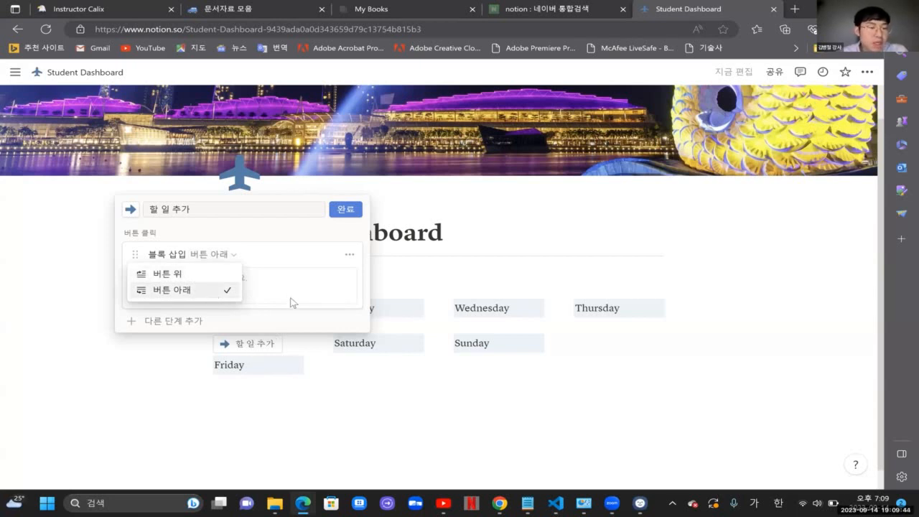
left_click(213, 292)
left_click(223, 258)
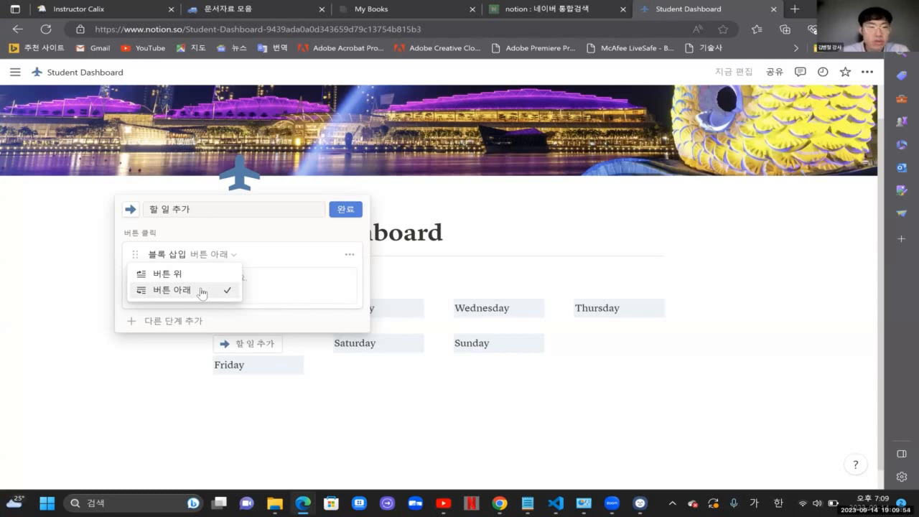
left_click(202, 292)
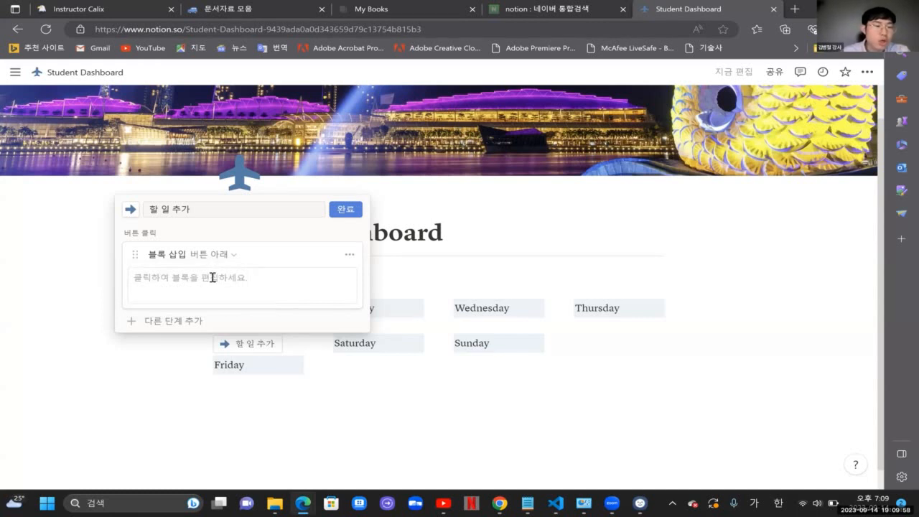
Step: Add an empty to-do list (할 일 목록) block as the content the button inserts
left_click(212, 277)
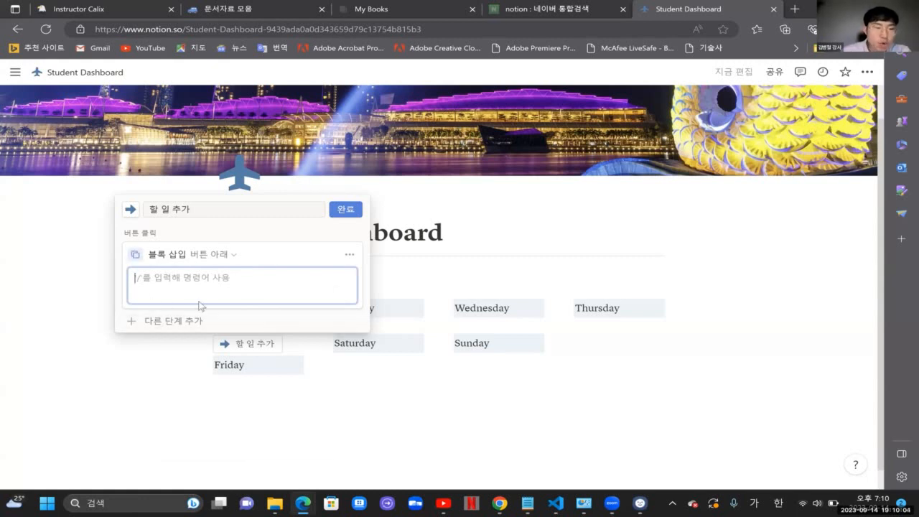
type("/할")
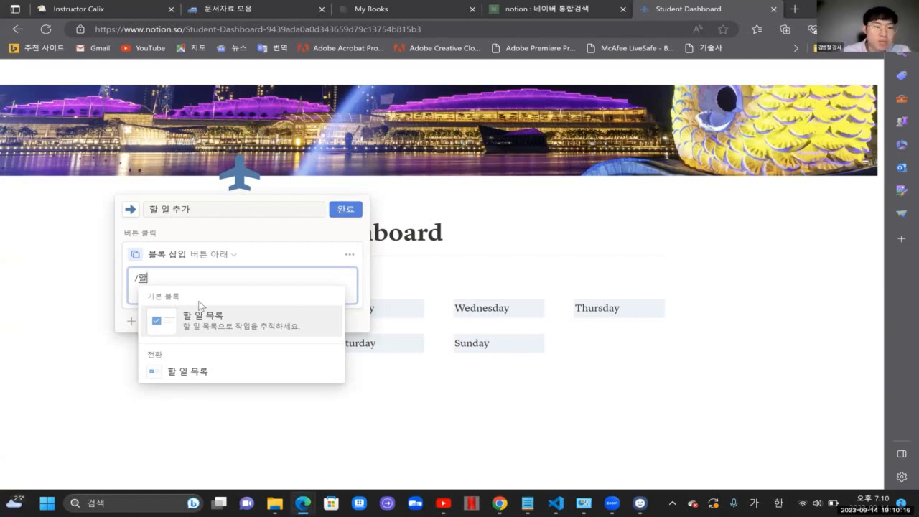
left_click(200, 305)
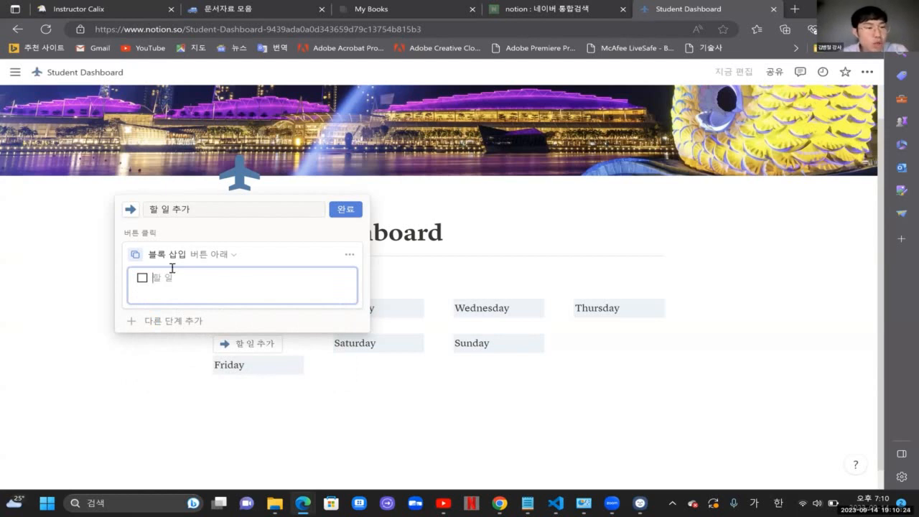
Step: Keep 버튼 아래 as the position for the inserted to-do and finish the button's setup
left_click(199, 257)
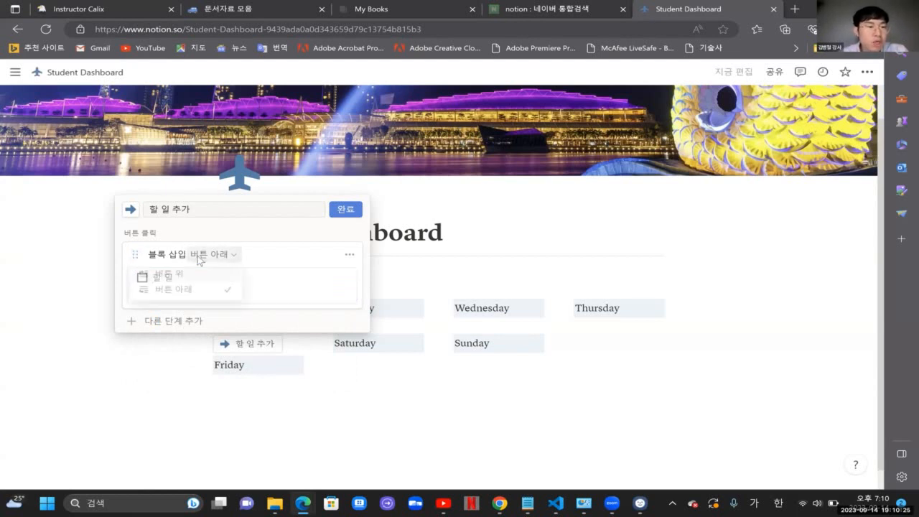
left_click(210, 290)
left_click(177, 274)
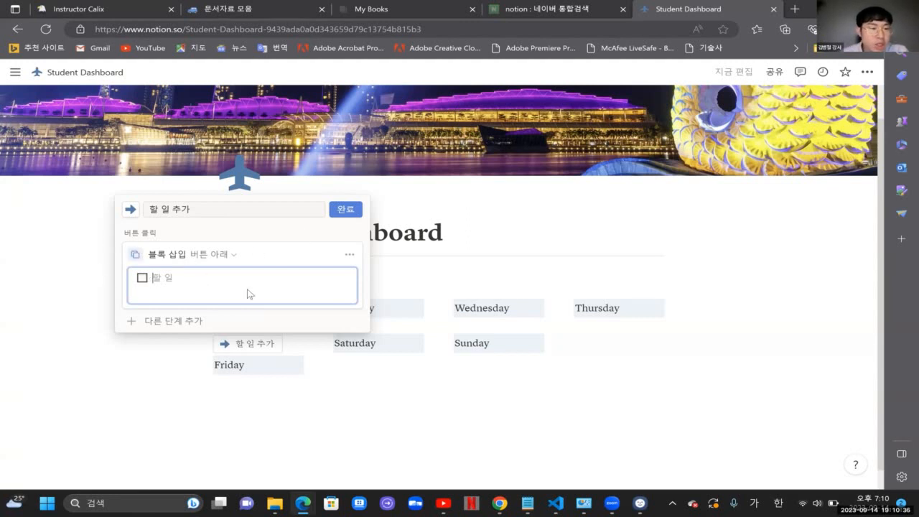
left_click(343, 214)
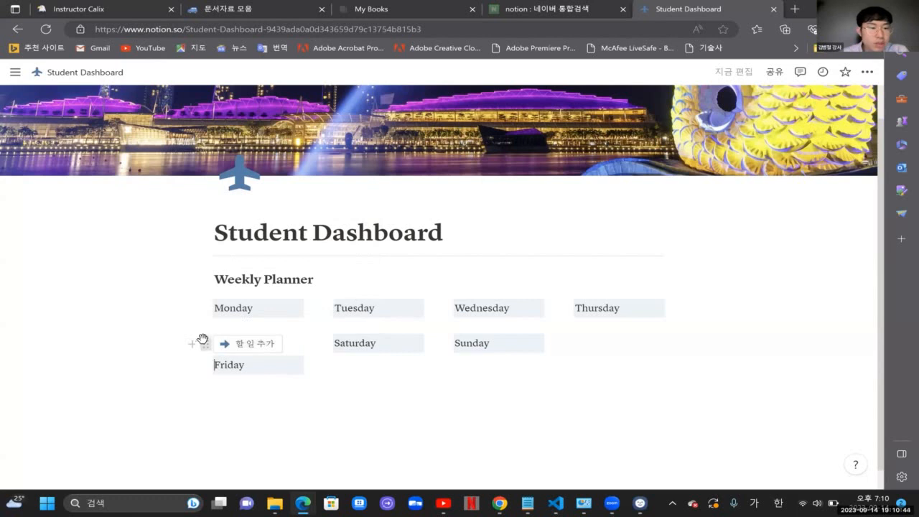
Step: Move the 할 일 추가 button directly under Monday and run it once to add an empty to-do there
mouse_move(203, 339)
left_mouse_down()
mouse_move(206, 320)
mouse_move(215, 327)
mouse_move(205, 322)
left_mouse_up()
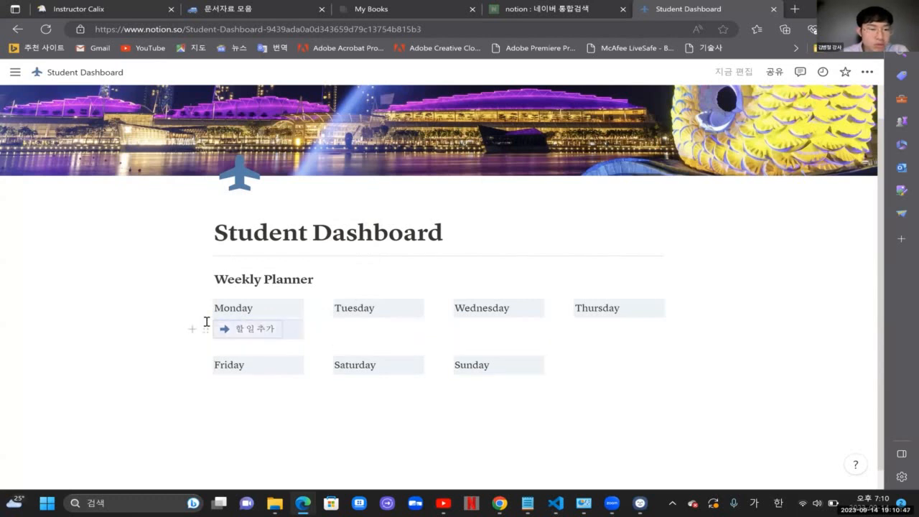
left_click(310, 343)
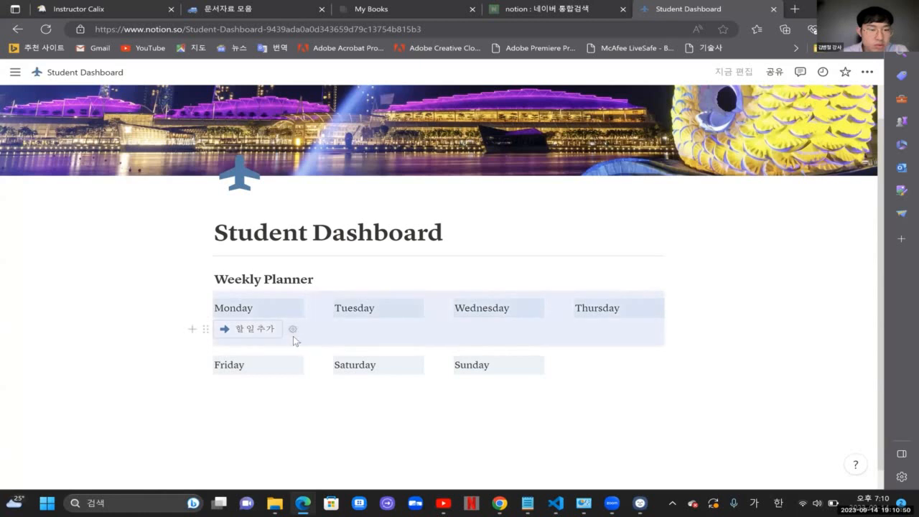
left_click(292, 328)
left_click(333, 272)
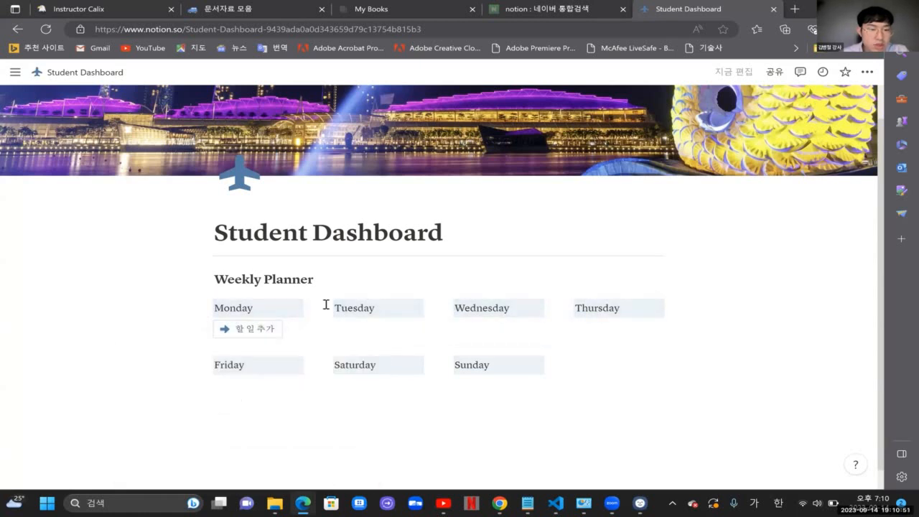
left_click(252, 329)
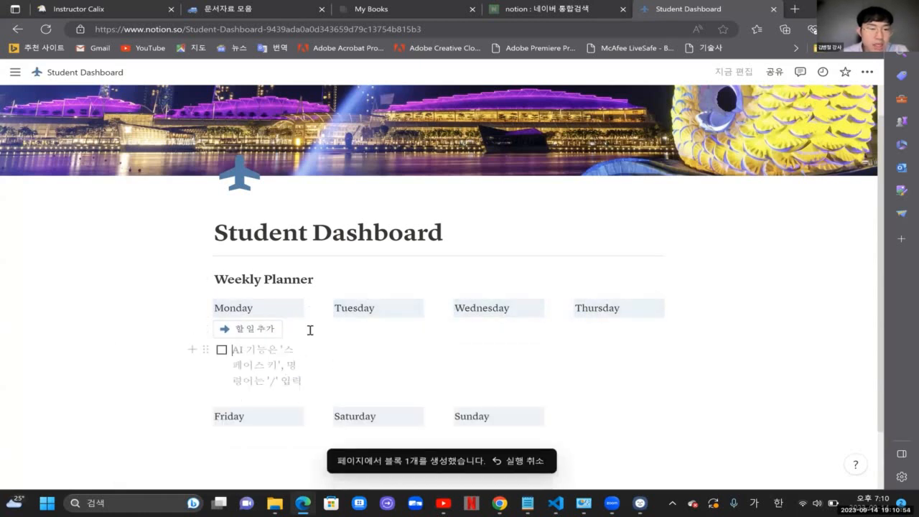
scroll(365, 304, "down", 1)
left_click(363, 257)
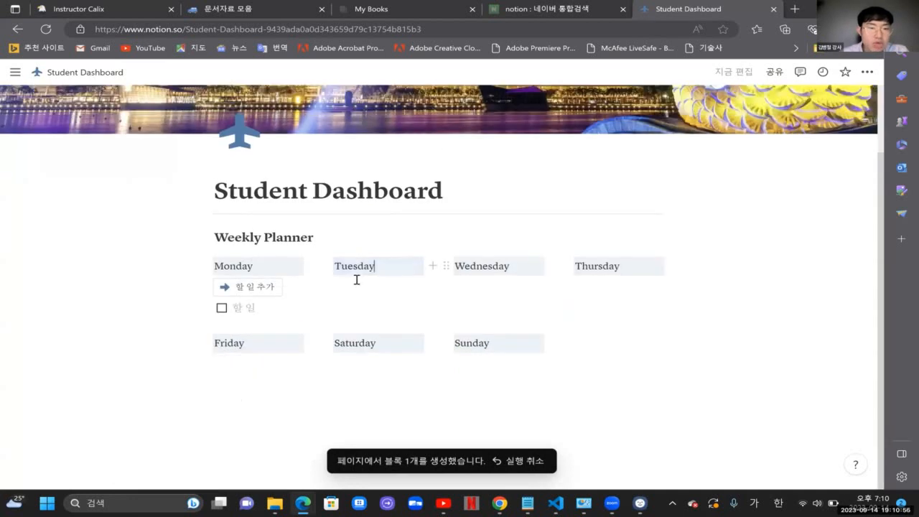
key("Return")
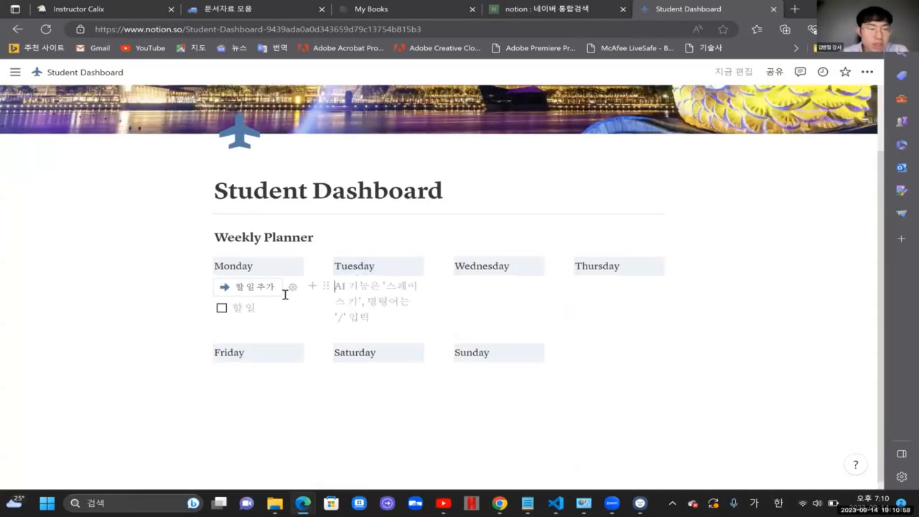
key("BackSpace")
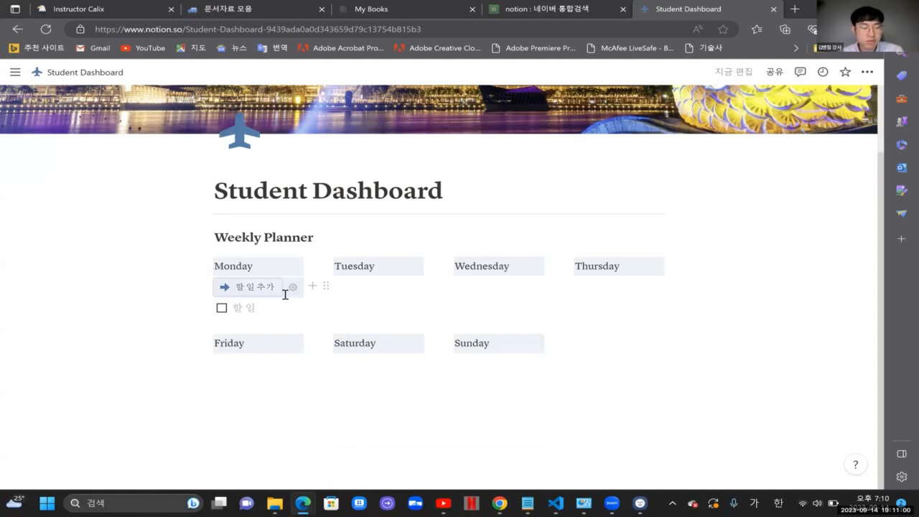
key("ctrl+v")
key("ctrl+z")
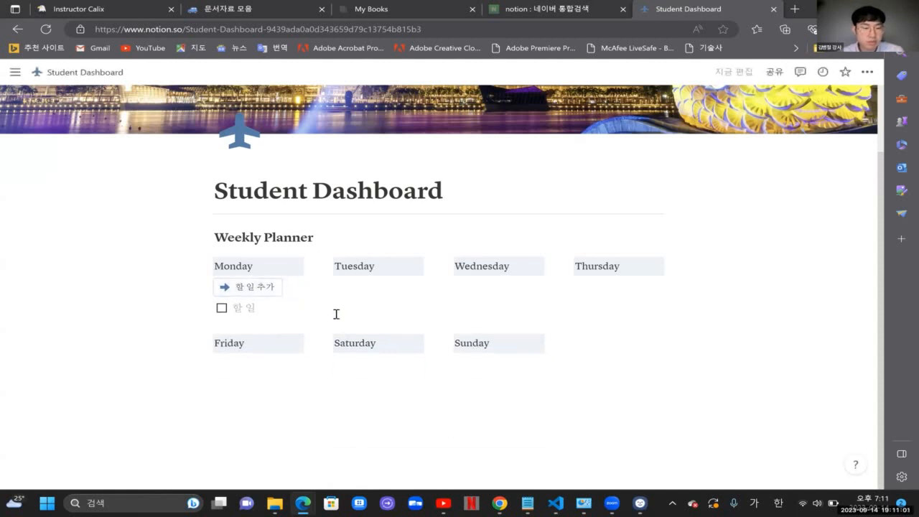
Step: Paste a copy of the 할 일 추가 button under Tuesday and check the settings of Monday's button
left_click(370, 289)
key("ctrl+v")
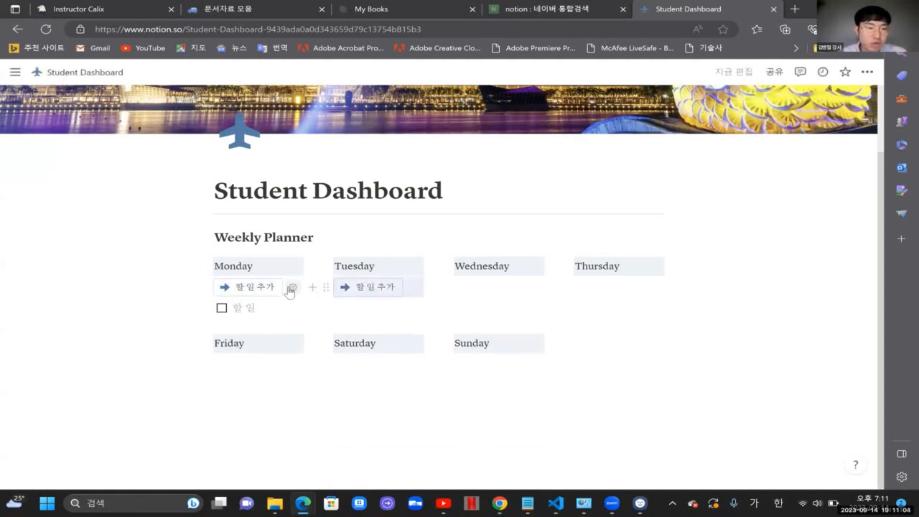
left_click(285, 292)
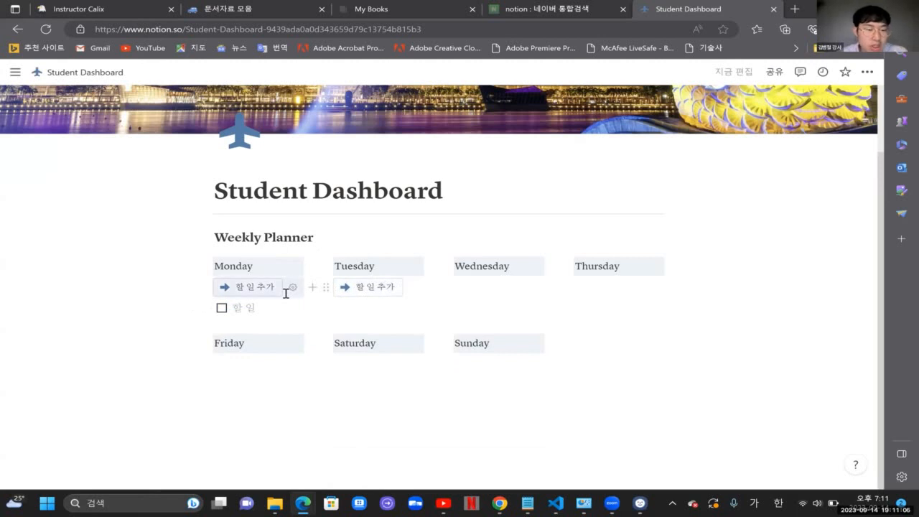
left_click(293, 287)
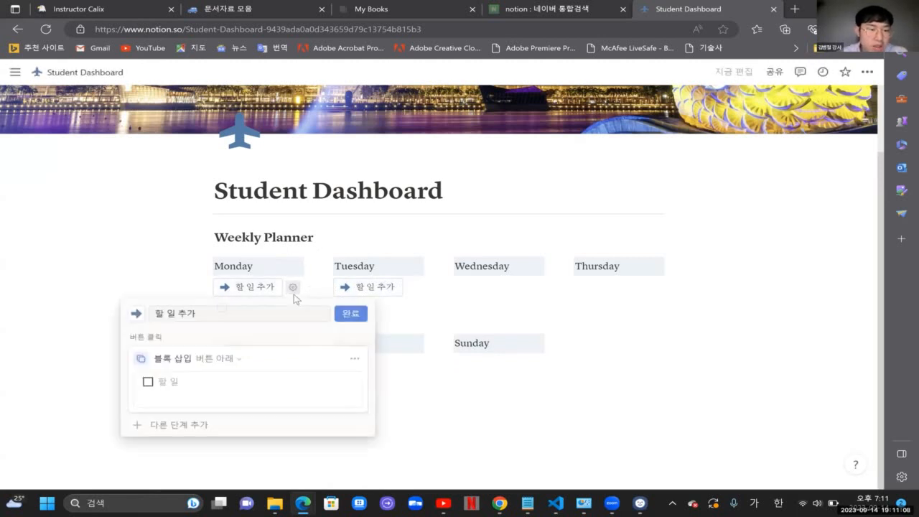
left_click(351, 313)
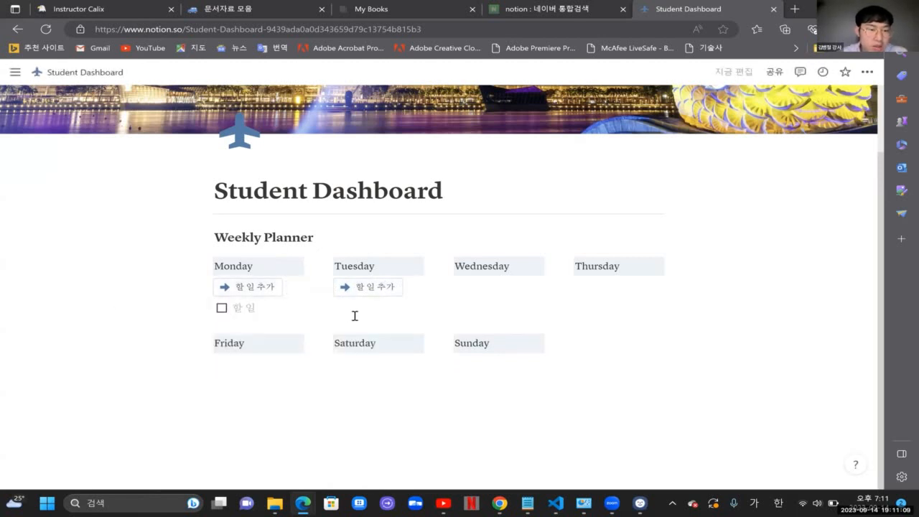
left_click(279, 306)
key("Up")
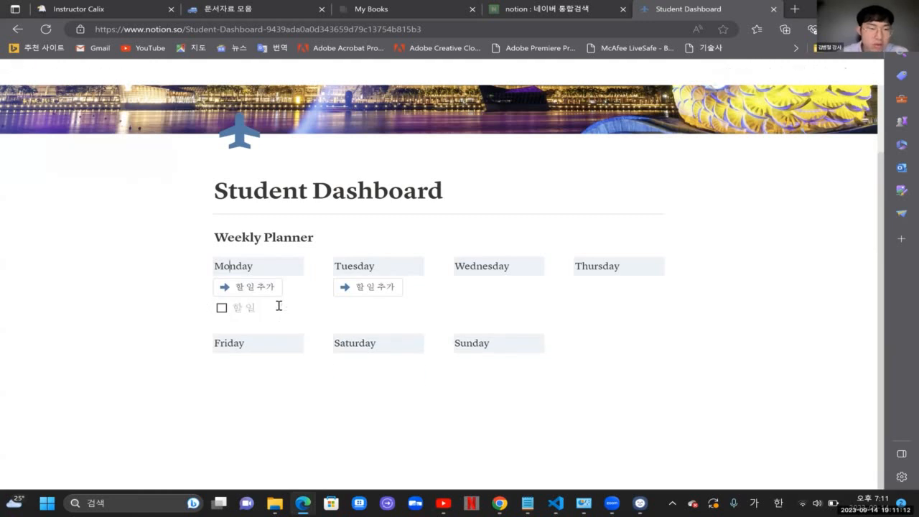
key("Escape")
key("Down")
key("Up")
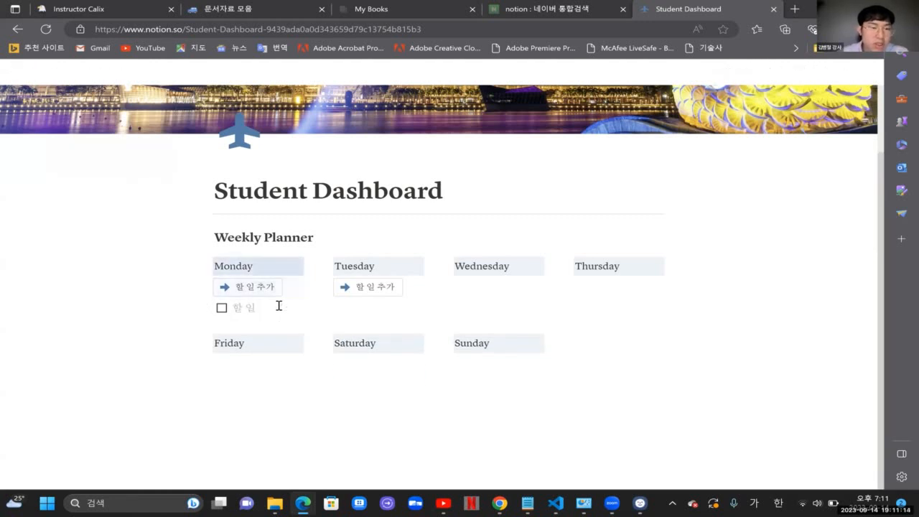
key("Down")
key("Up")
key("Down")
key("Down")
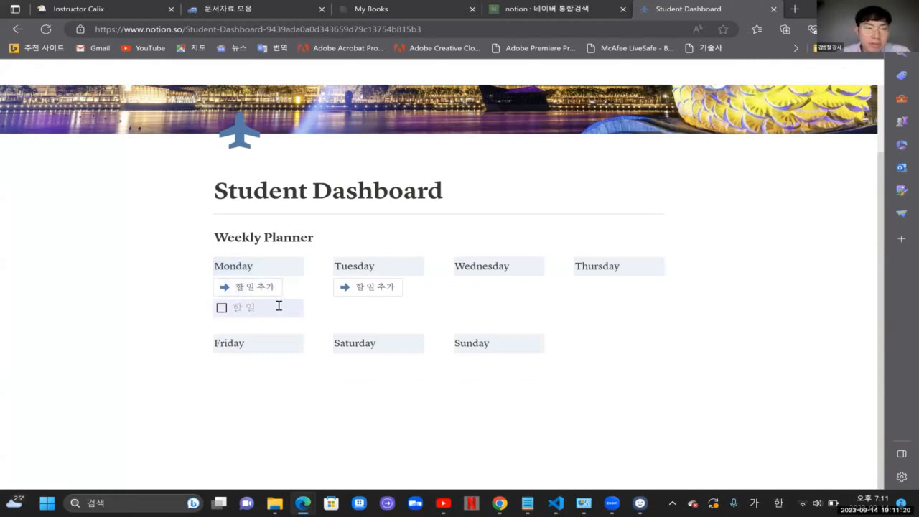
Step: Copy Monday's 할 일 추가 button block and paste it under Wednesday and Thursday
left_click(278, 306)
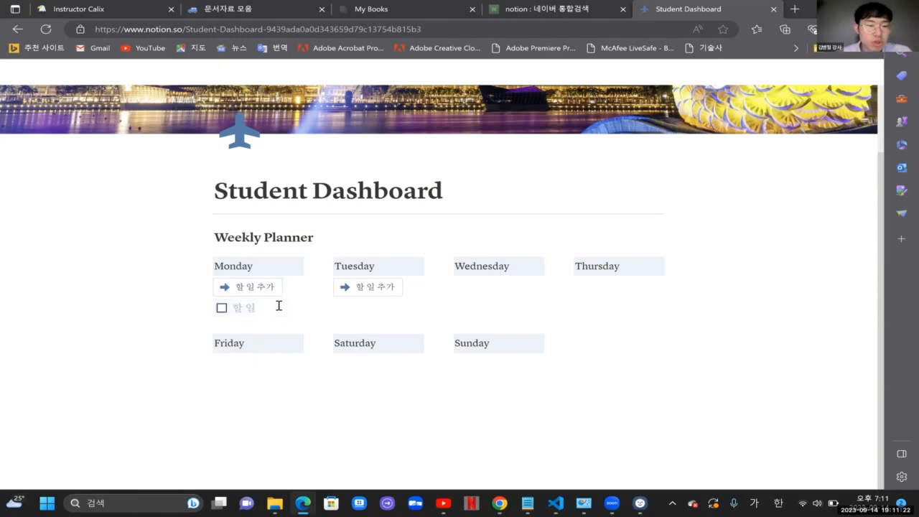
key("Escape")
left_click(278, 306)
key("Escape")
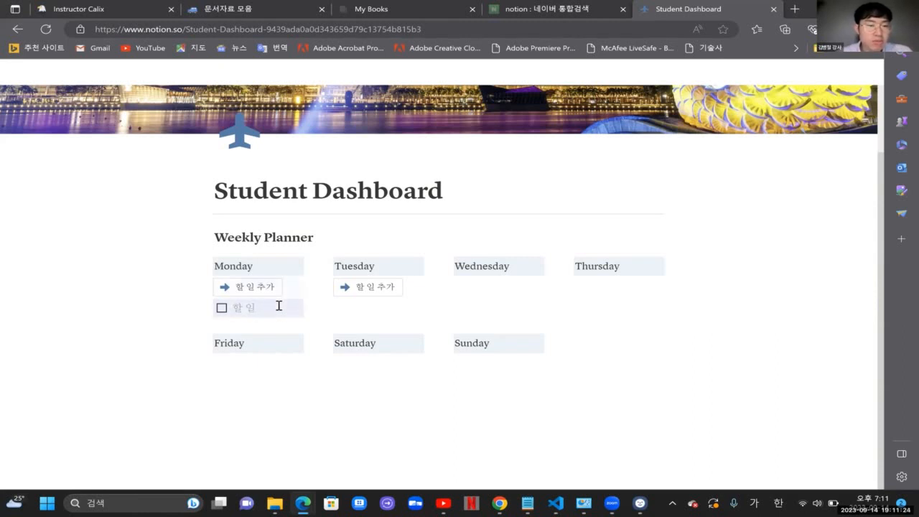
key("Up")
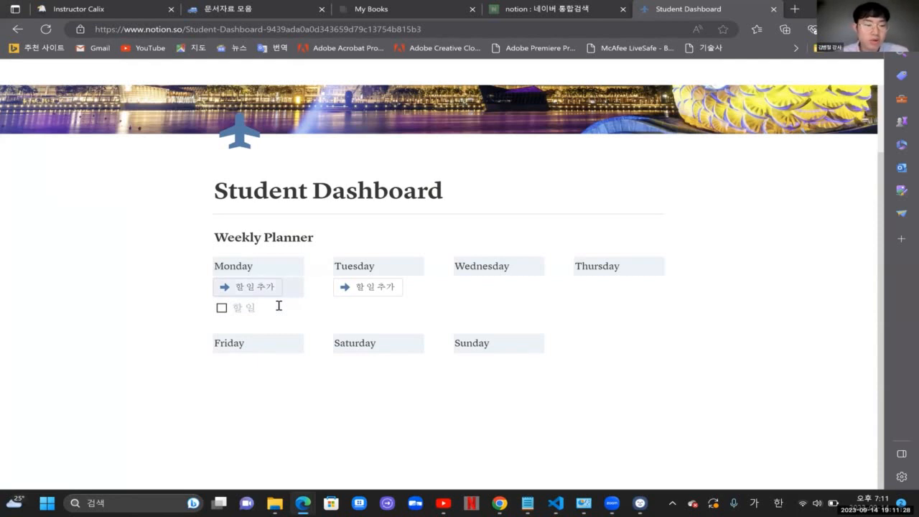
key("ctrl+c")
key("Down")
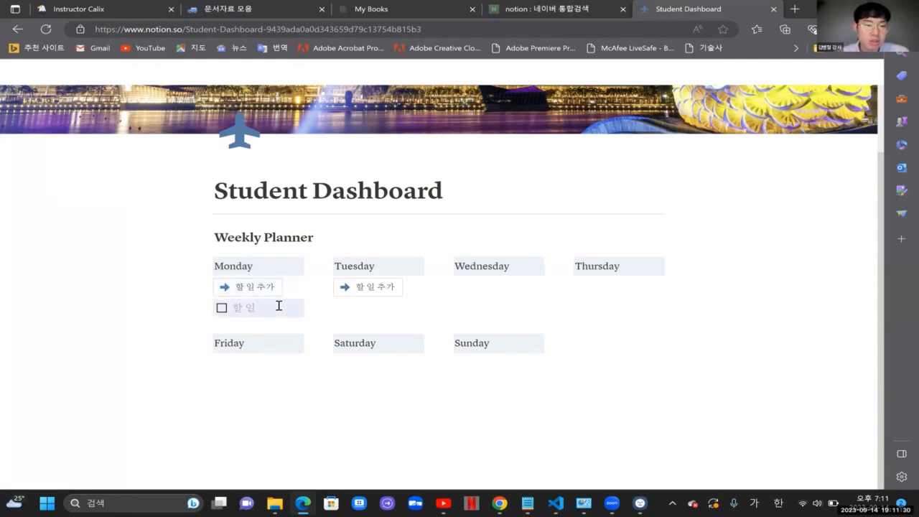
key("Up")
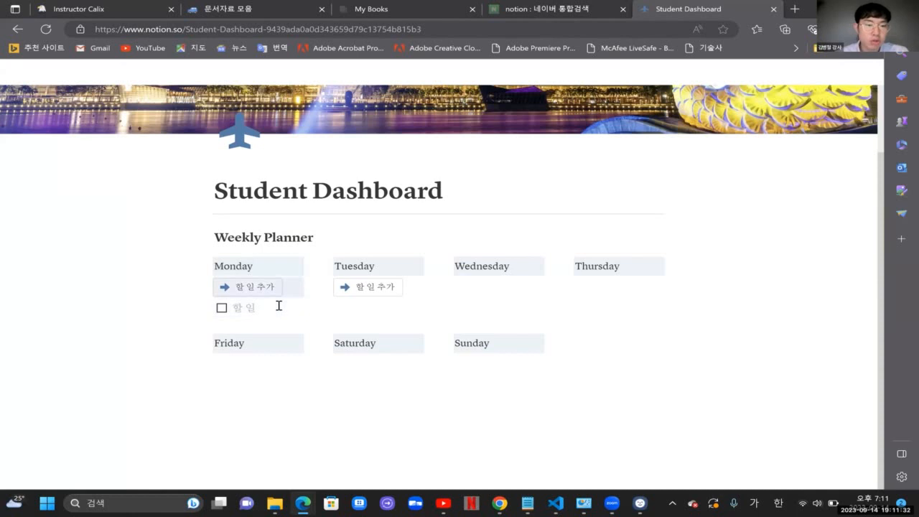
left_click(458, 285)
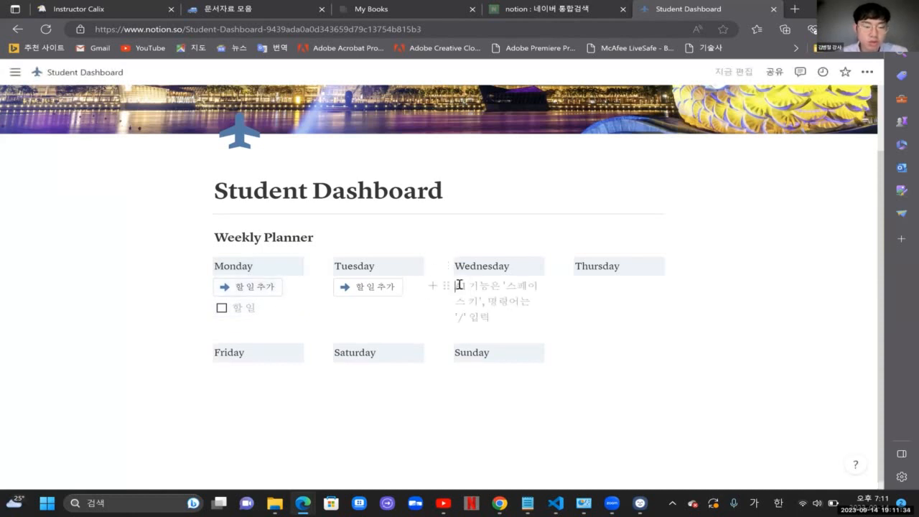
left_click(595, 287)
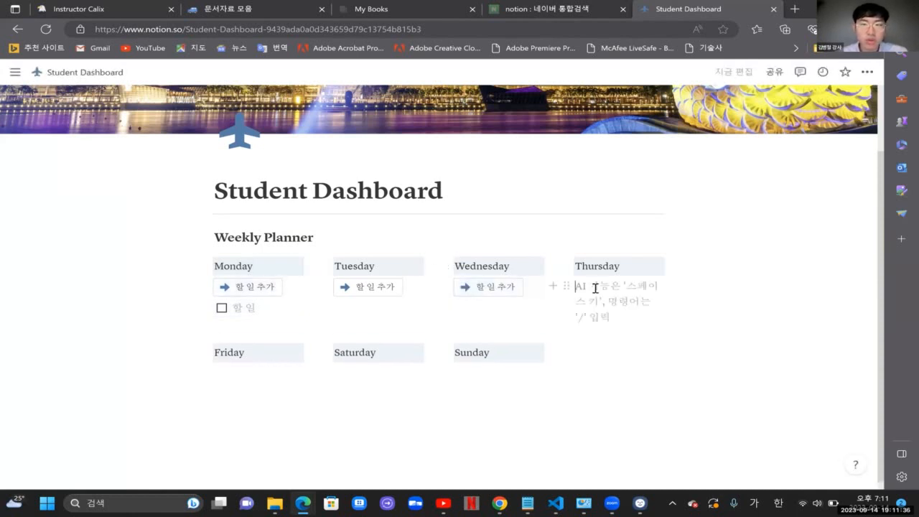
key("BackSpace")
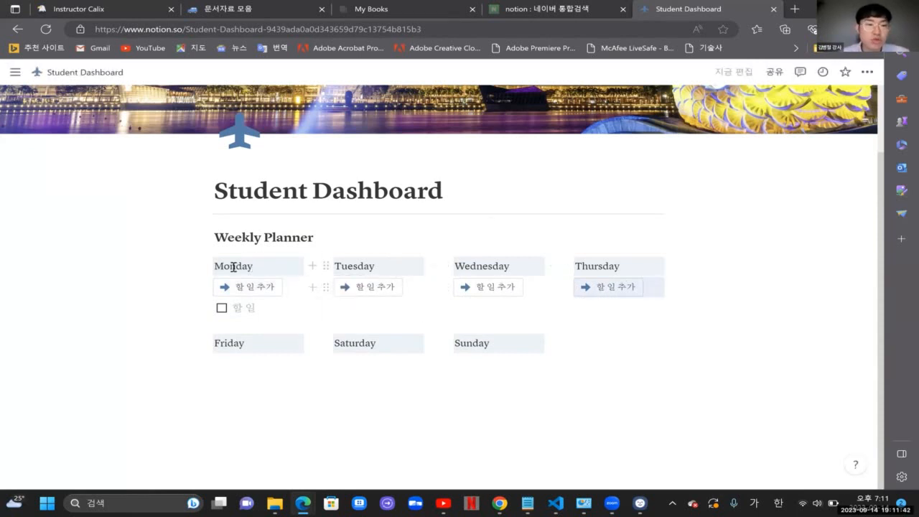
Step: Run the 할 일 추가 buttons under Tuesday, Wednesday and Thursday once each to add an empty to-do there
left_click_drag(230, 265, 293, 266)
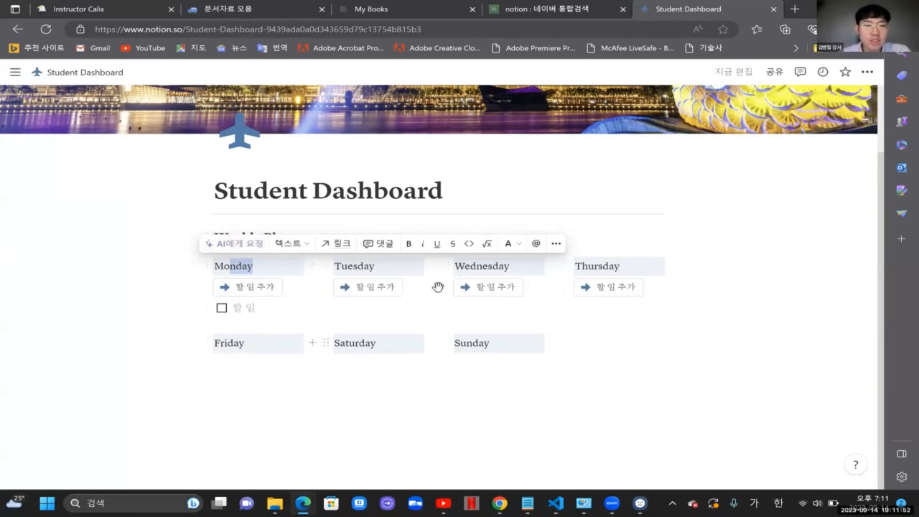
left_click(376, 313)
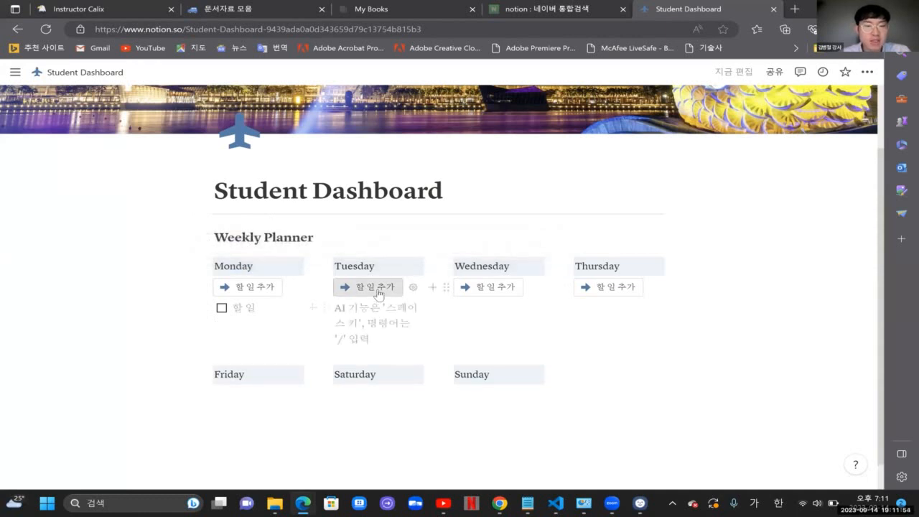
left_click(378, 291)
left_click(495, 287)
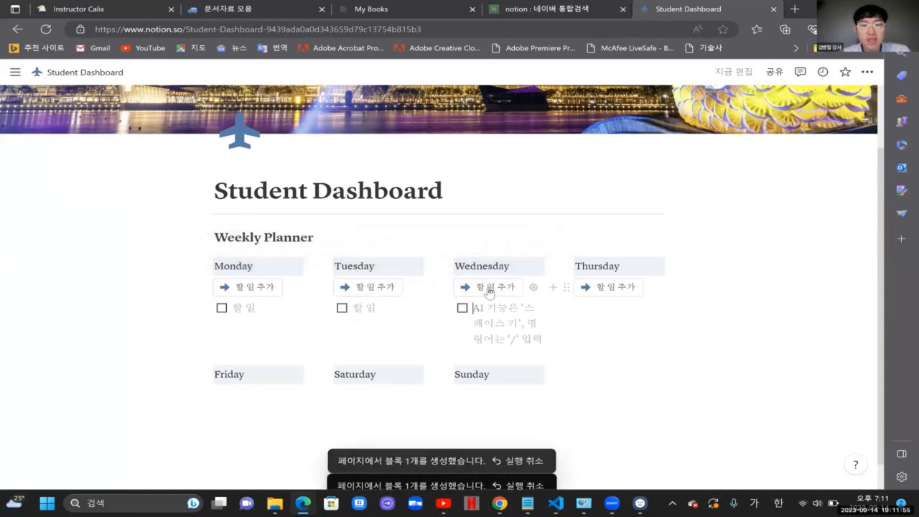
left_click(595, 293)
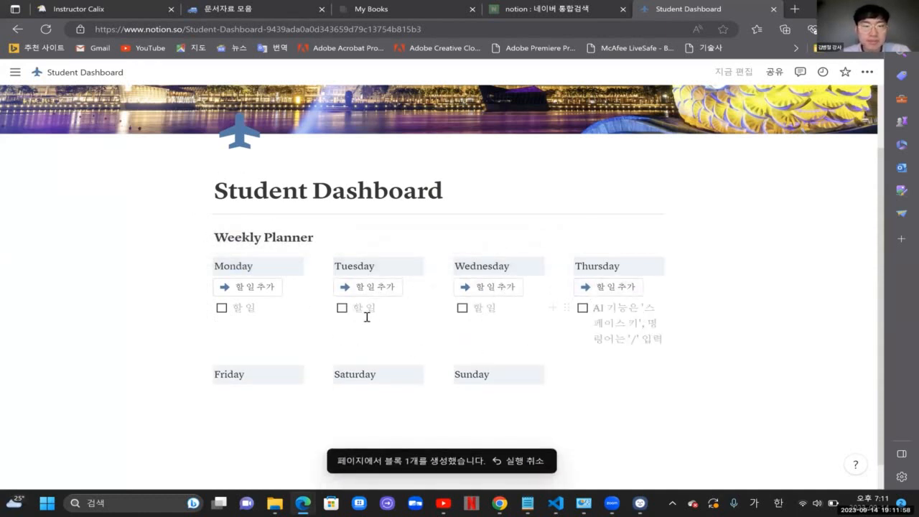
Step: Paste the copied 할 일 추가 button under Saturday, Sunday and Friday in the second row of weekdays
scroll(366, 316, "down", 1)
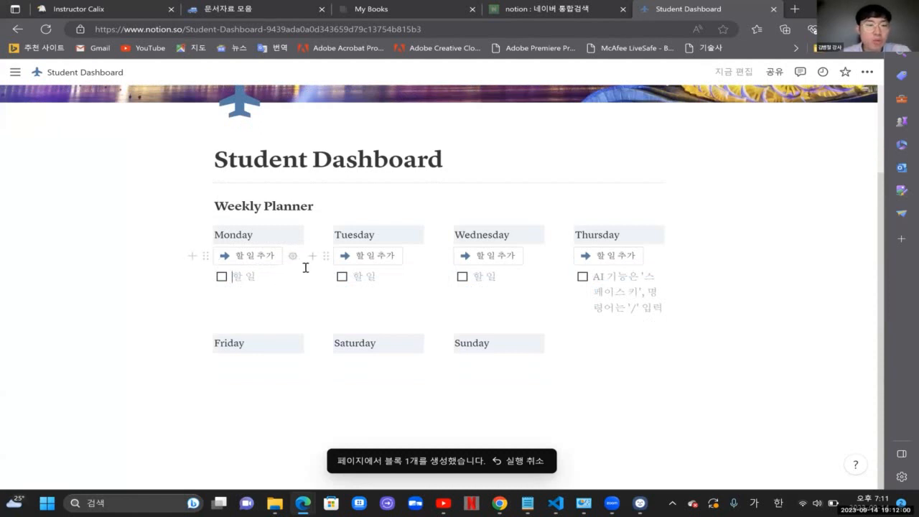
left_click_drag(268, 311, 269, 368)
left_click(268, 368)
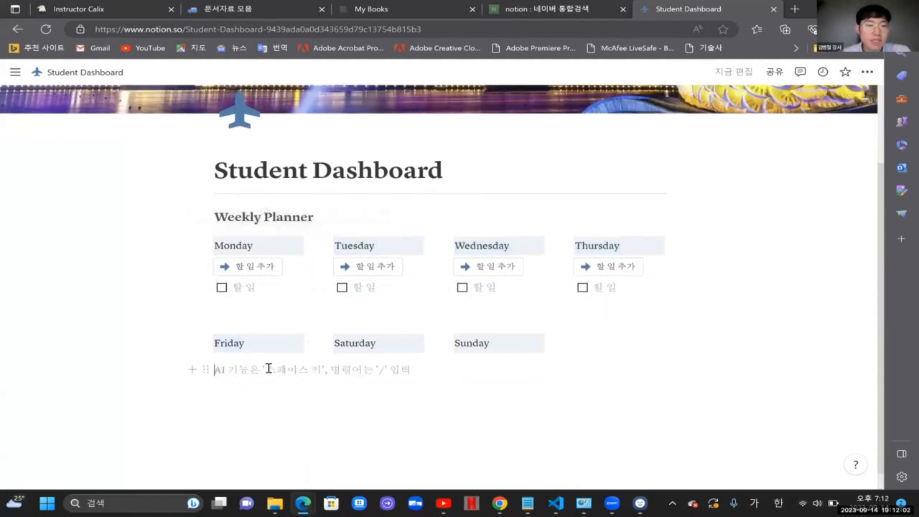
left_click(269, 361)
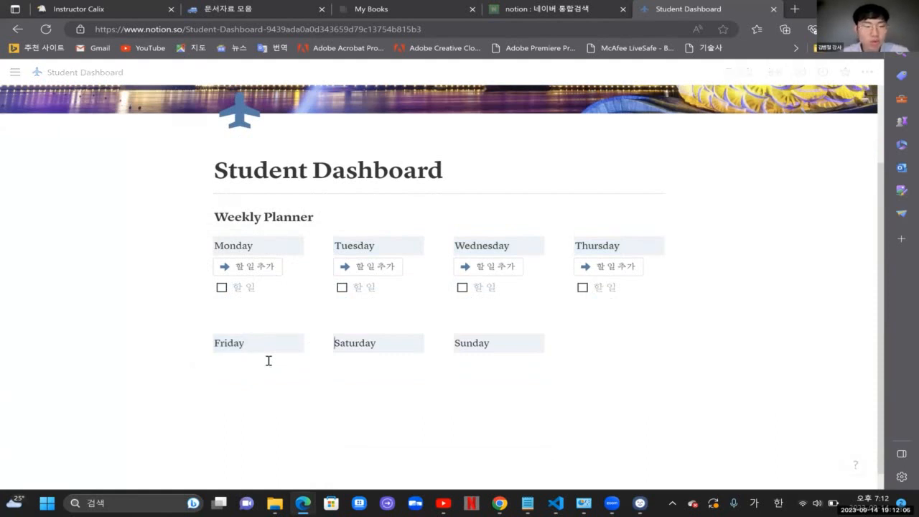
key("ctrl+z")
key("ctrl+z")
key("ctrl+z")
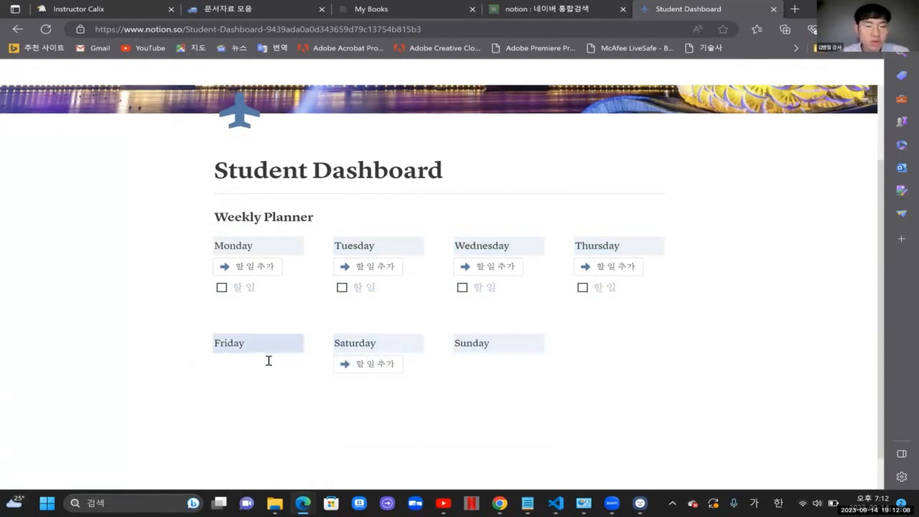
left_click(480, 364)
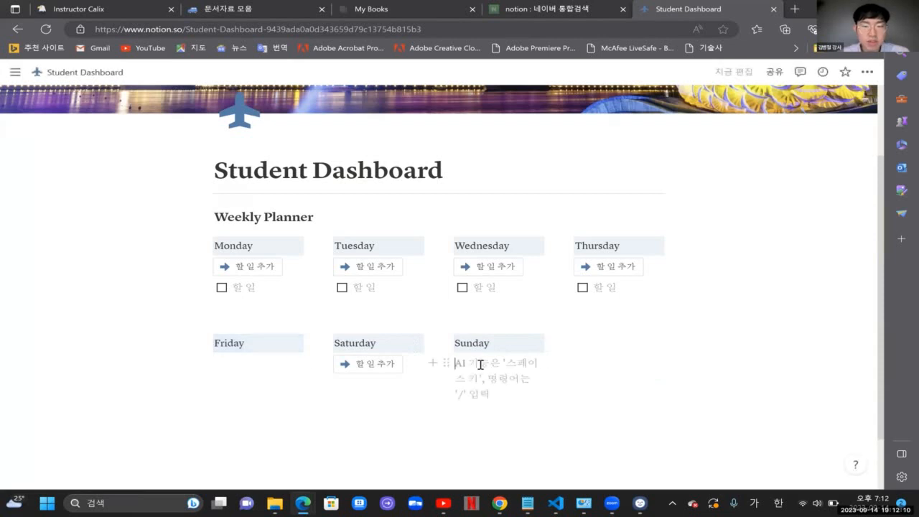
key("ctrl+v")
left_click(277, 371)
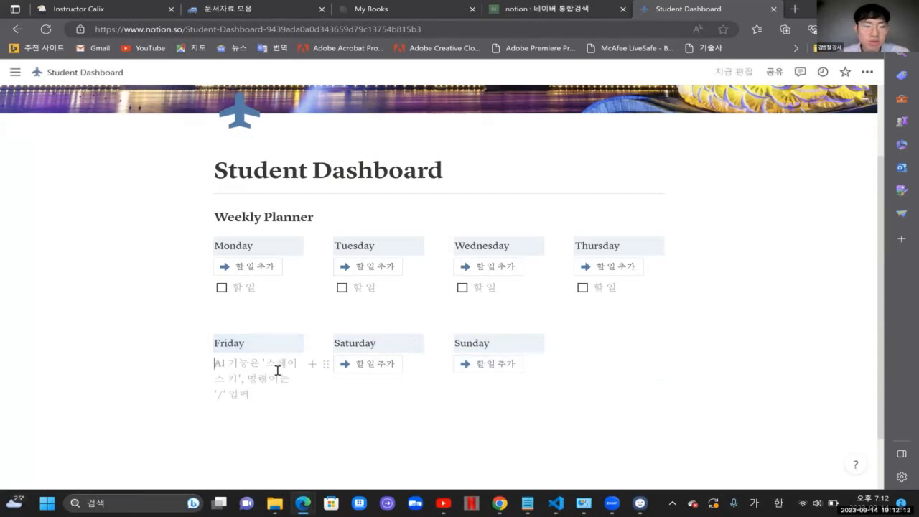
key("ctrl+v")
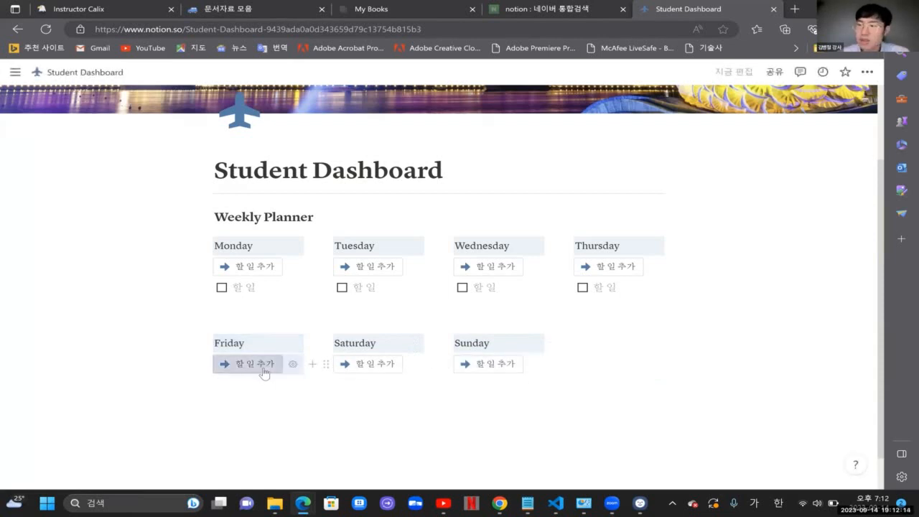
left_click(257, 286)
type("d")
key("BackSpace")
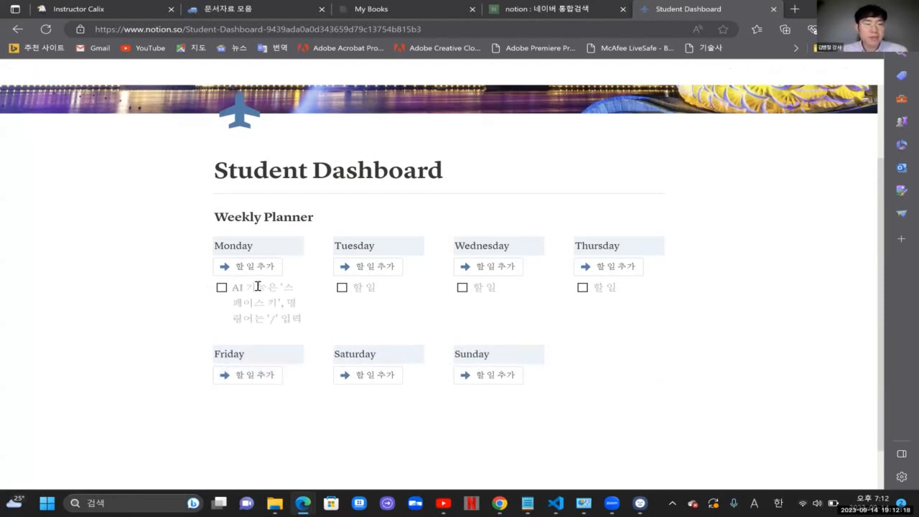
type("d")
key("BackSpace")
type("d")
key("BackSpace")
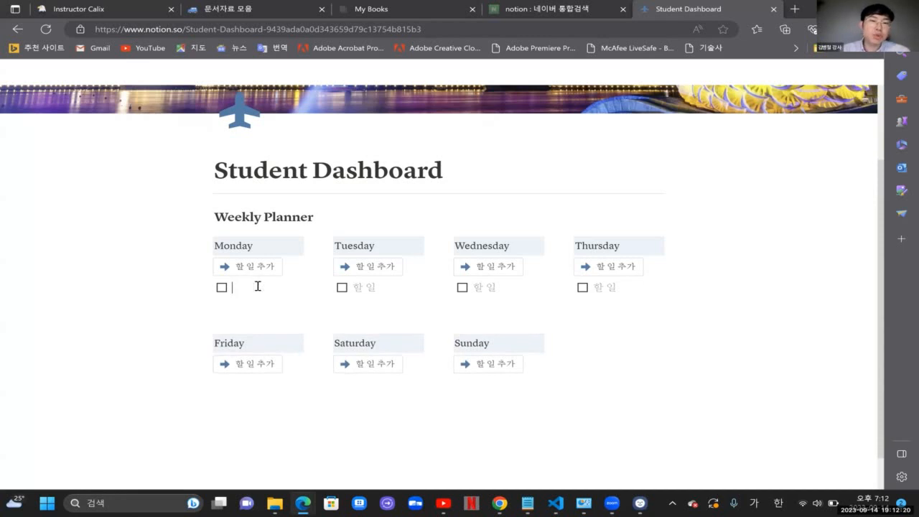
type("d")
key("BackSpace")
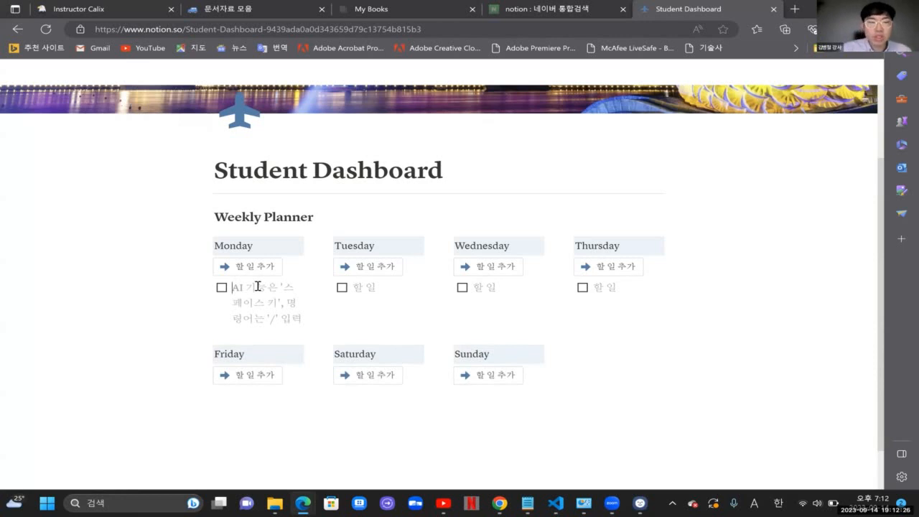
Step: Fill in Thursday's empty to-do with the text 파이썬 강의
key("Down")
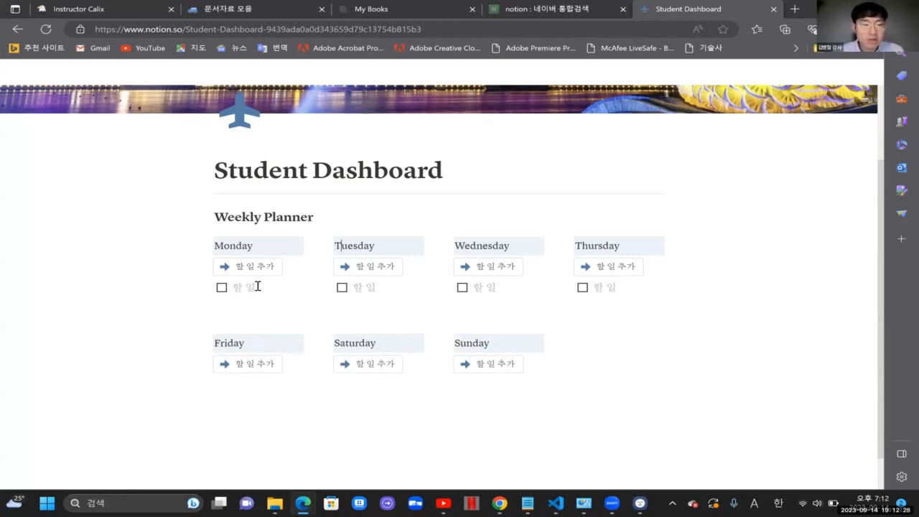
key("Down")
key("Down")
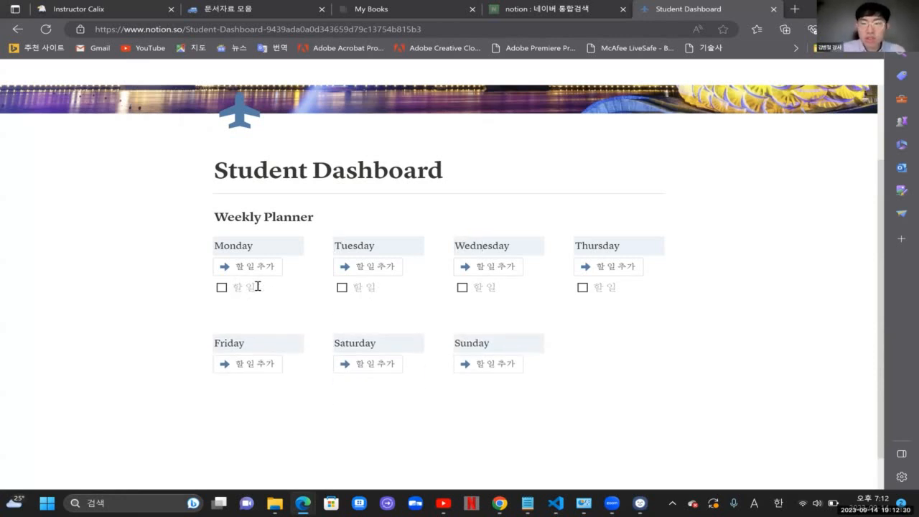
type("파이썬")
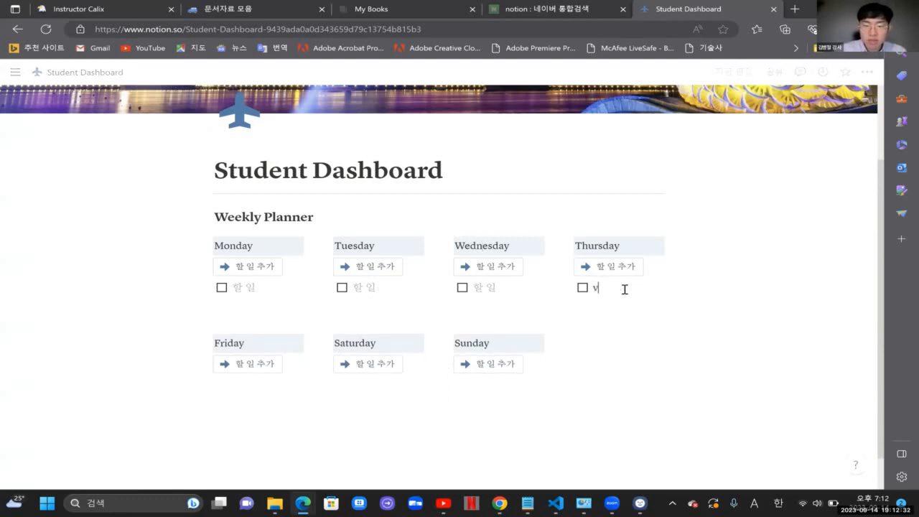
type(" 강의")
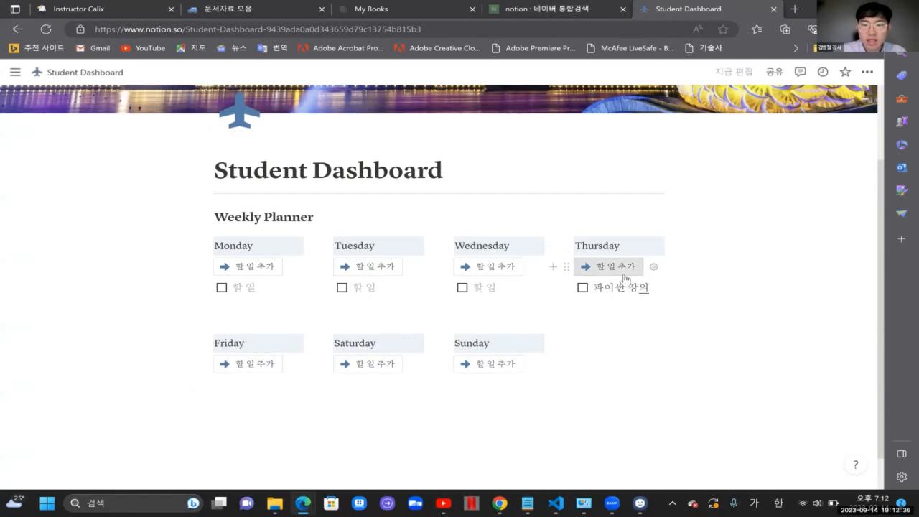
Step: Add a new to-do under Thursday with its 할 일 추가 button and fill it in as 웨비나 참석
left_click(615, 266)
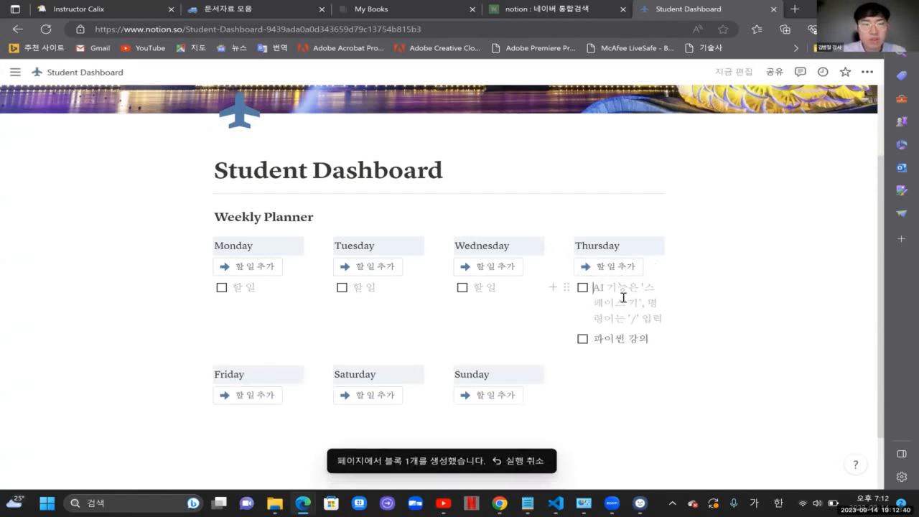
type("웨")
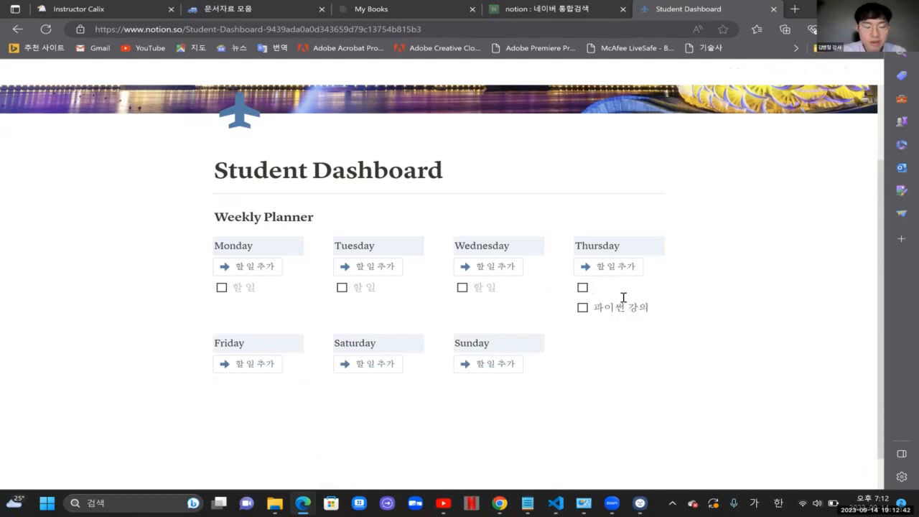
type("비나 참석")
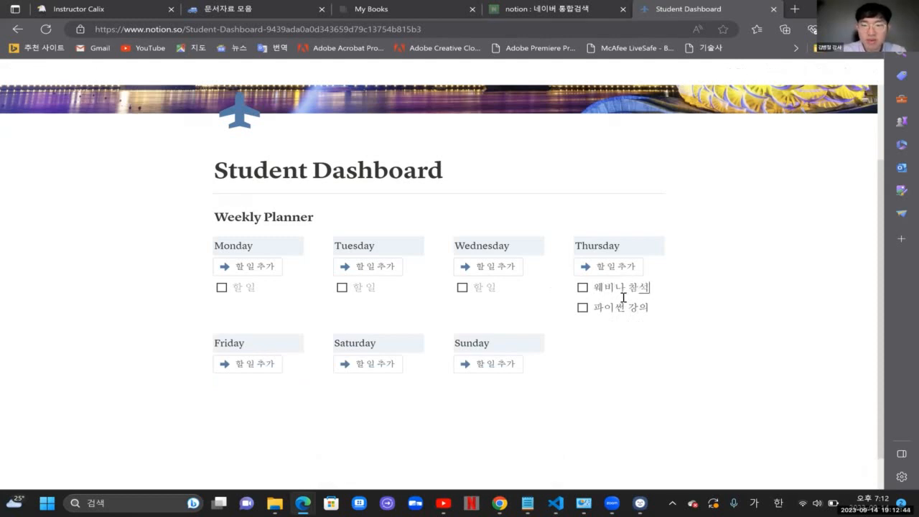
Step: Add a new to-do under Friday with its 할 일 추가 button and fill it in as 불금
left_click(241, 365)
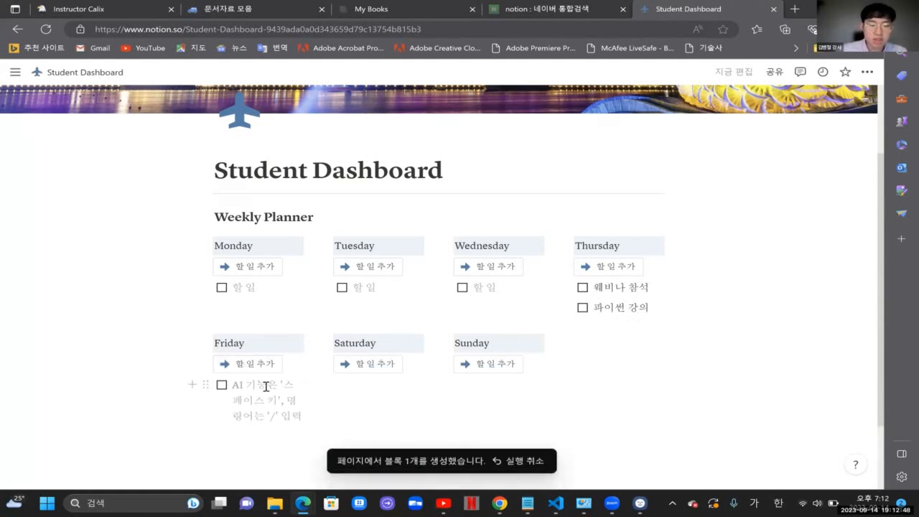
type("불금")
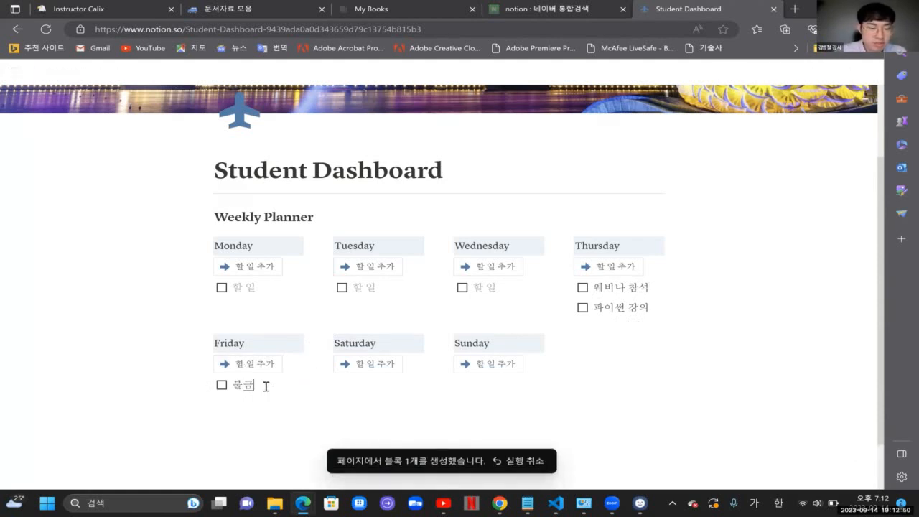
left_click(375, 383)
scroll(375, 384, "down", 1)
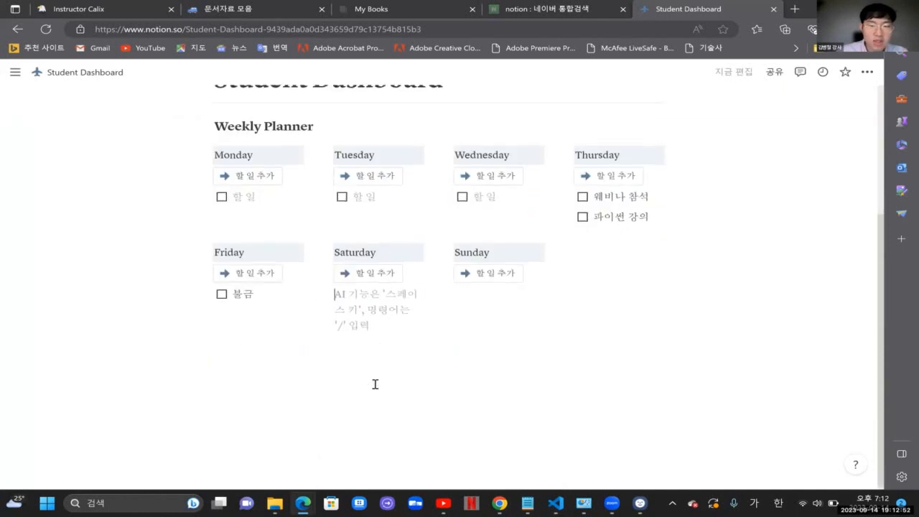
Step: Mark Thursday's 웨비나 참석 to-do as done
left_click(583, 197)
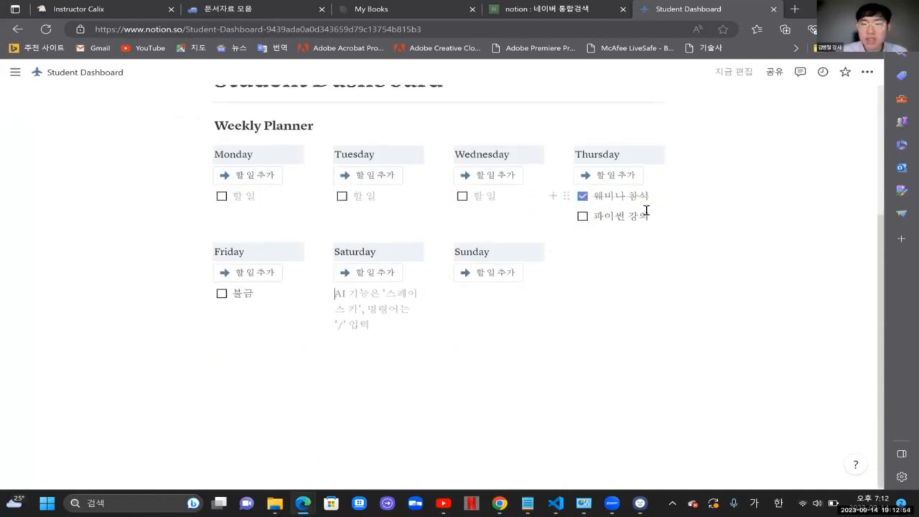
scroll(594, 232, "up", 1)
scroll(594, 231, "down", 1)
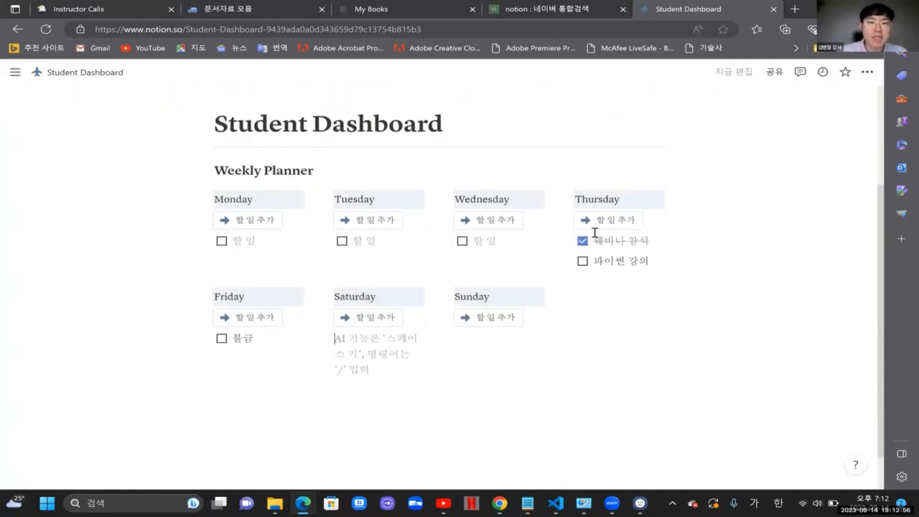
Step: Insert an image (이미지) block in the empty column beside Sunday
left_click(608, 300)
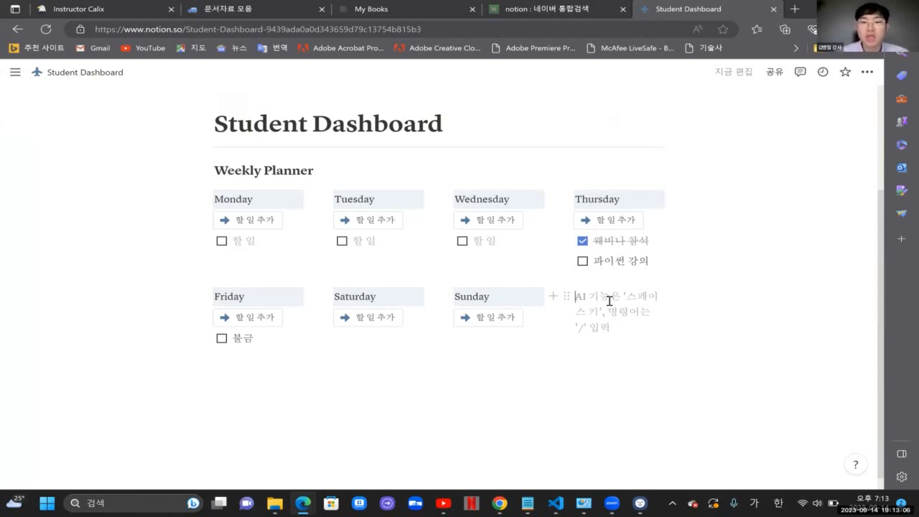
right_click(608, 300)
left_click(590, 293)
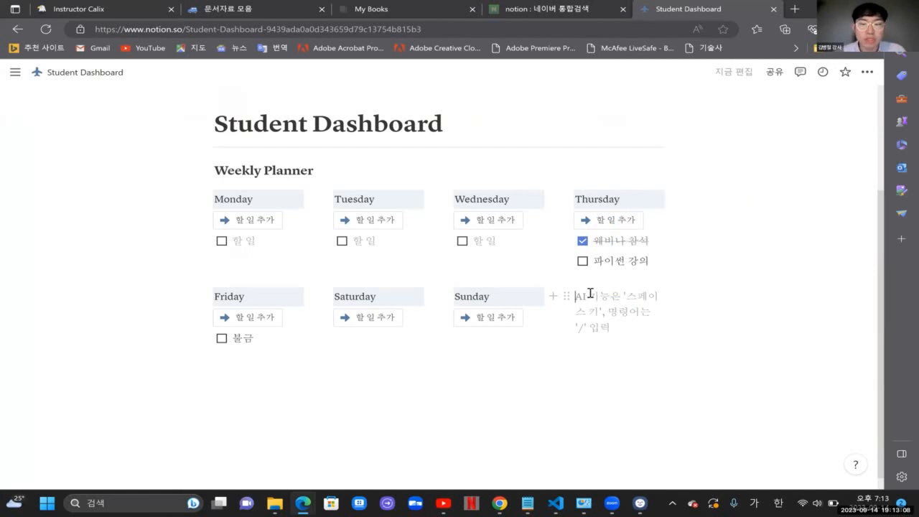
type("/이미지")
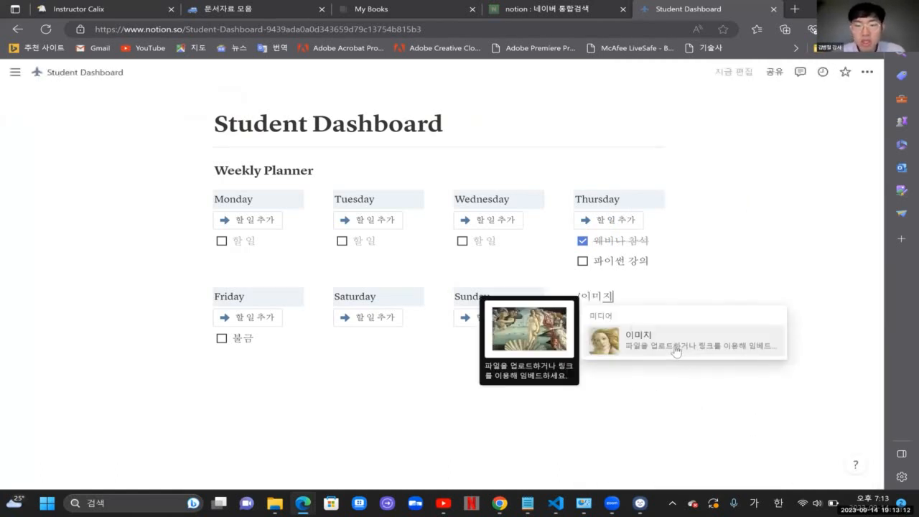
left_click(676, 351)
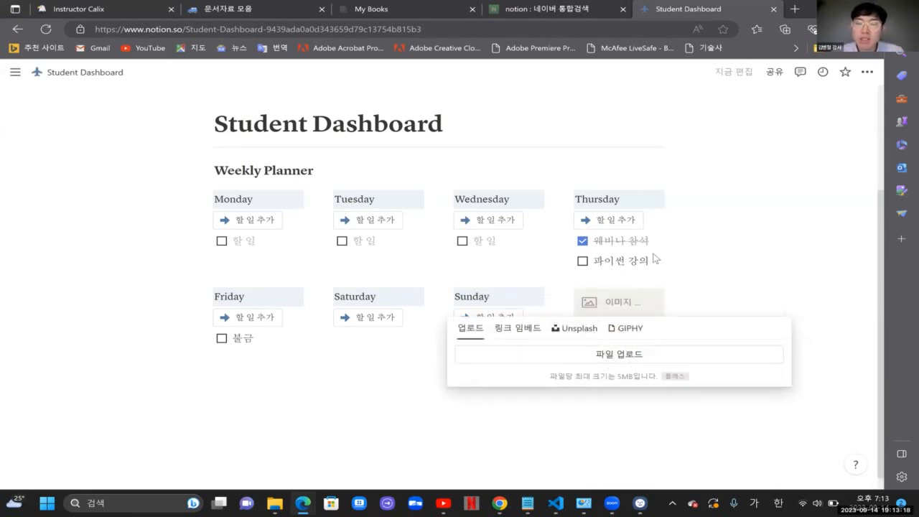
Step: Fill the image block beside Sunday with the pale-blue sky photo at the end of the Unsplash suggestions
left_click(575, 329)
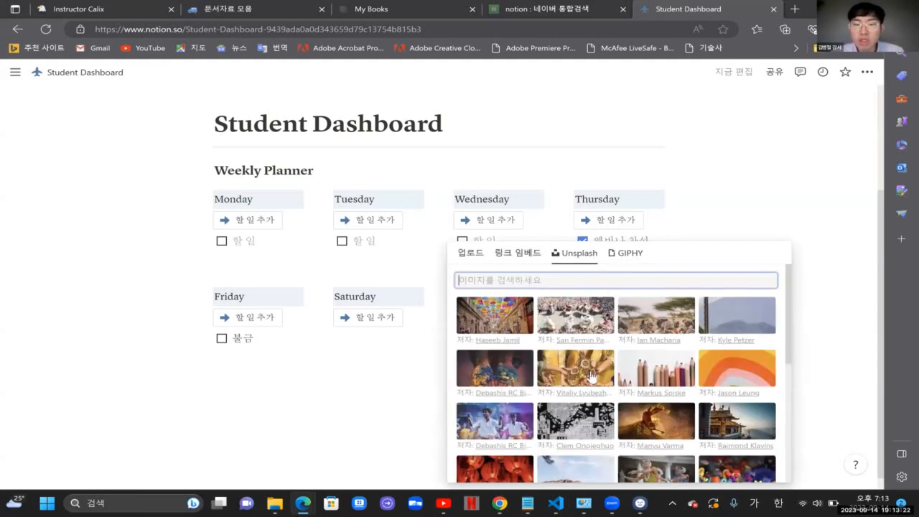
scroll(596, 370, "down", 5)
scroll(590, 373, "up", 6)
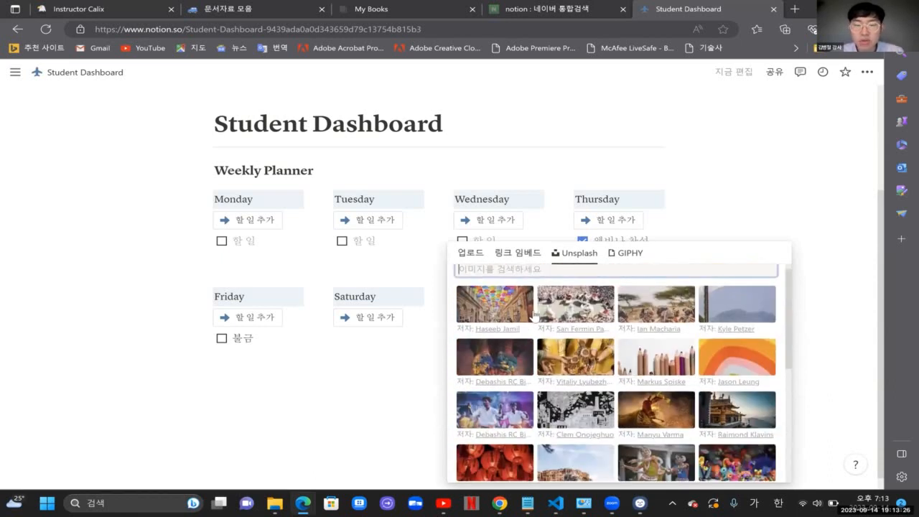
scroll(522, 301, "up", 1)
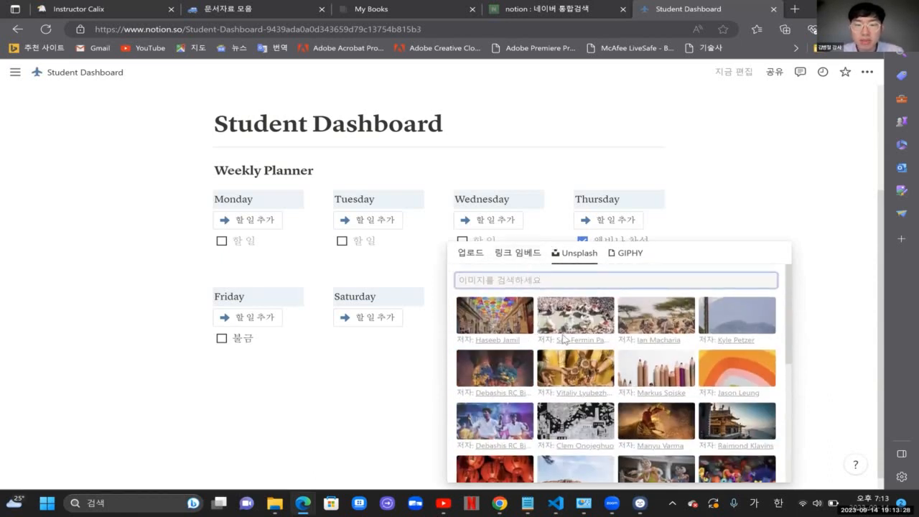
scroll(558, 323, "down", 5)
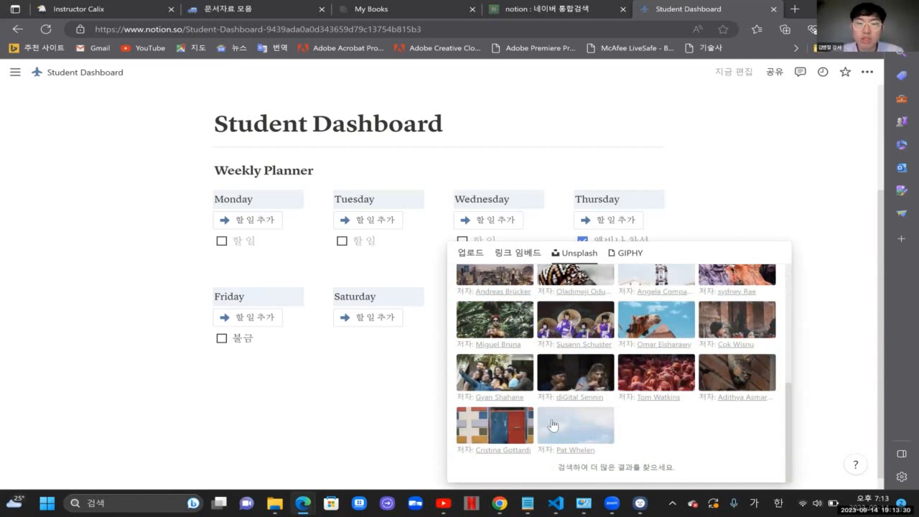
left_click(551, 420)
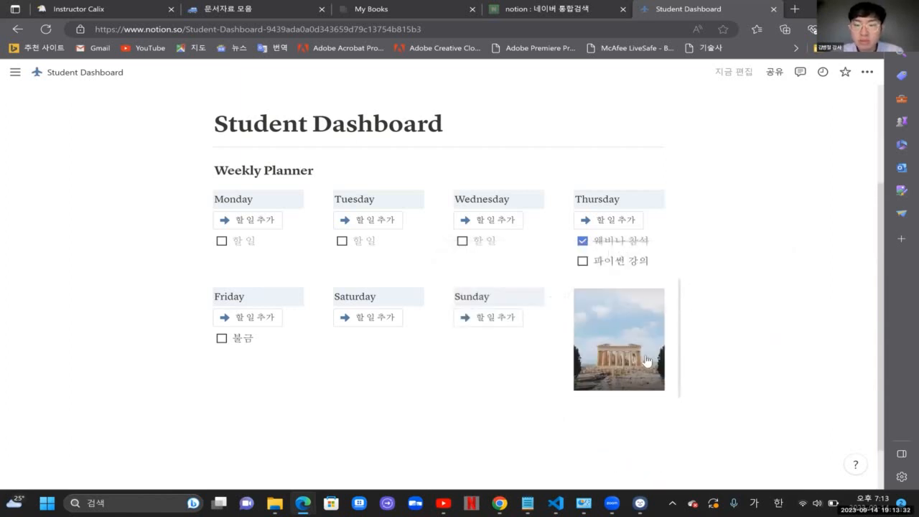
Step: Insert a toggle list (토글 목록) block under Thursday's 파이썬 강의 to-do, leaving one blank line between them
scroll(743, 344, "down", 1)
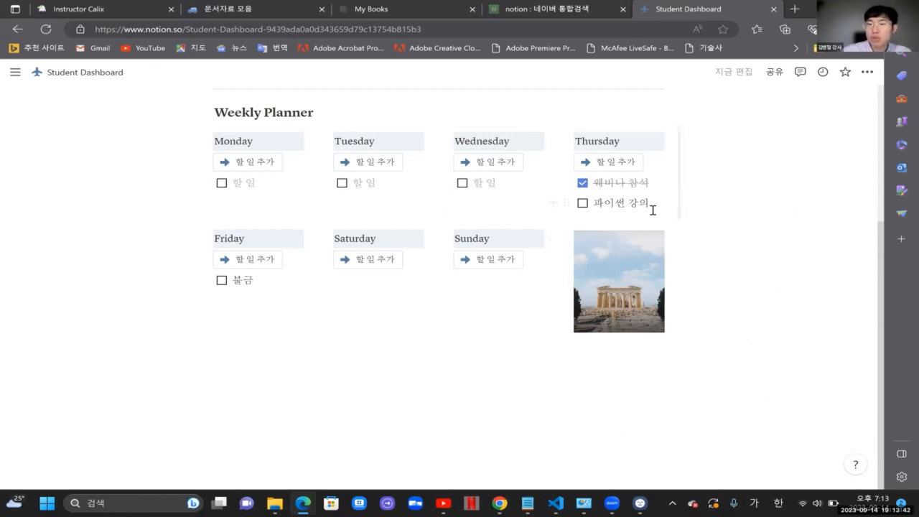
key("Return")
key("Return")
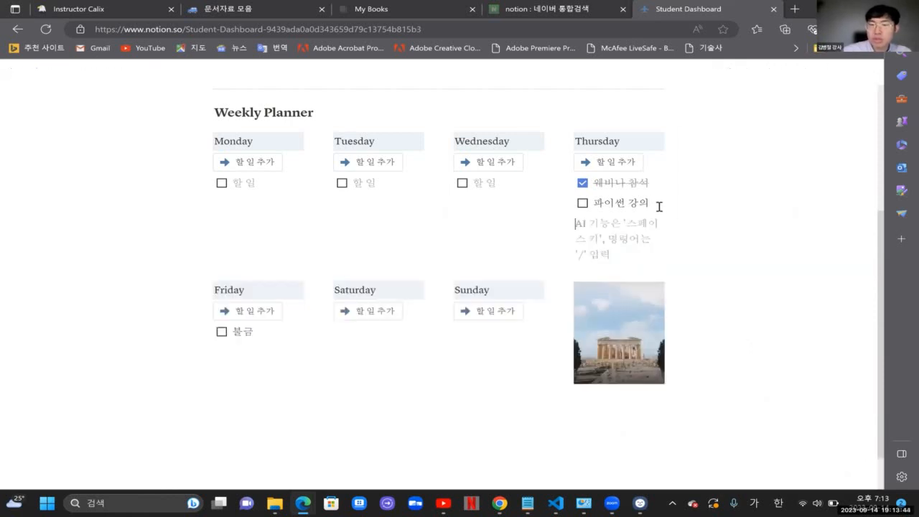
key("Return")
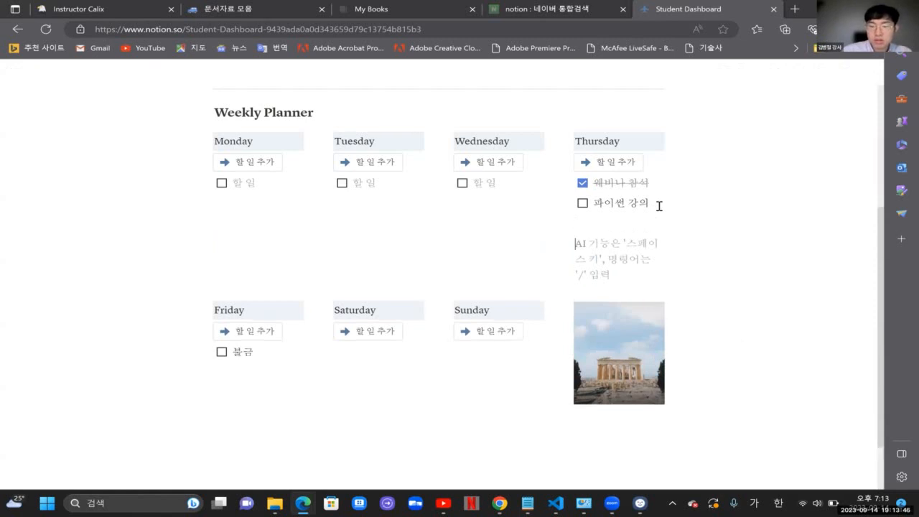
type("/토")
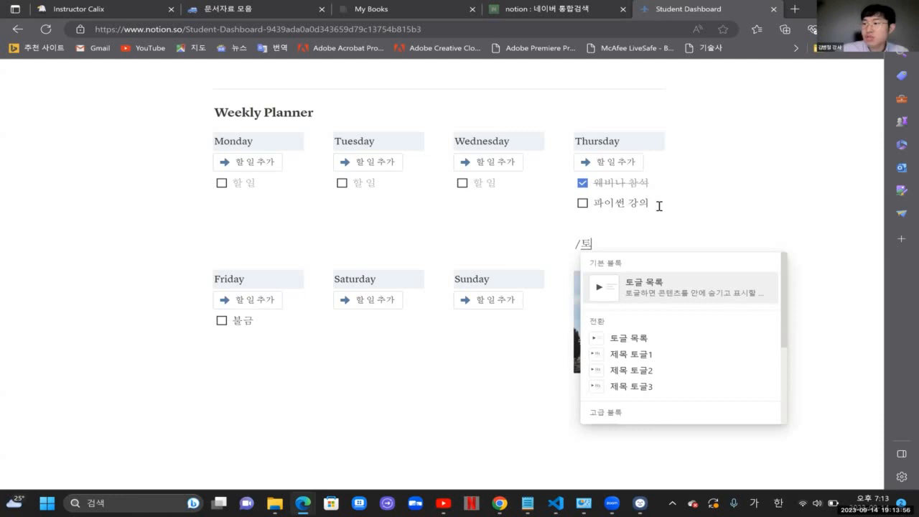
left_click(652, 285)
Step: Name Thursday's new toggle Routine
type("ㄲ")
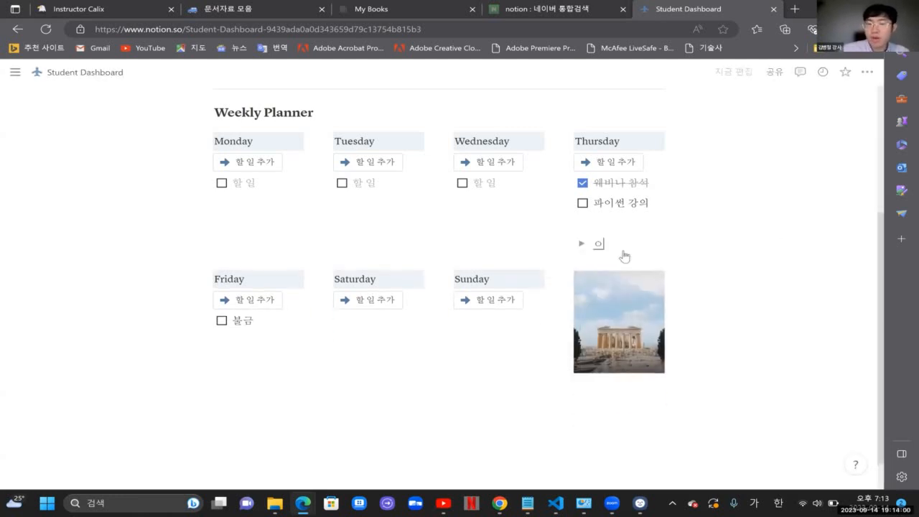
key("BackSpace")
key("Hangul")
type("R")
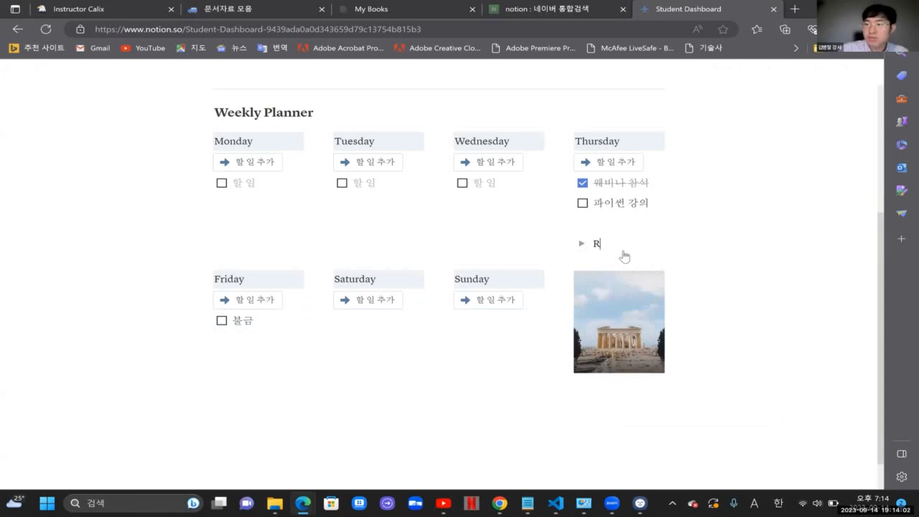
type("outine")
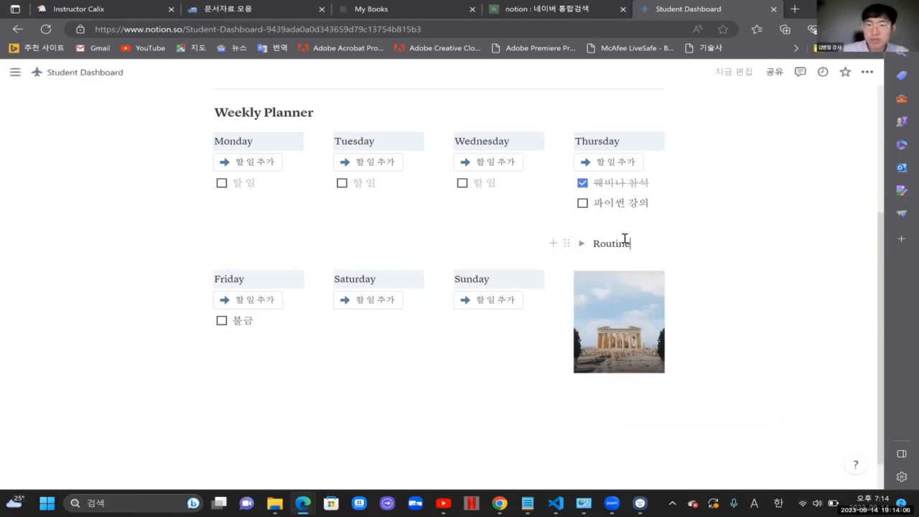
Step: Copy Thursday's Routine toggle and paste it under Wednesday's to-do, level with the original
key("Escape")
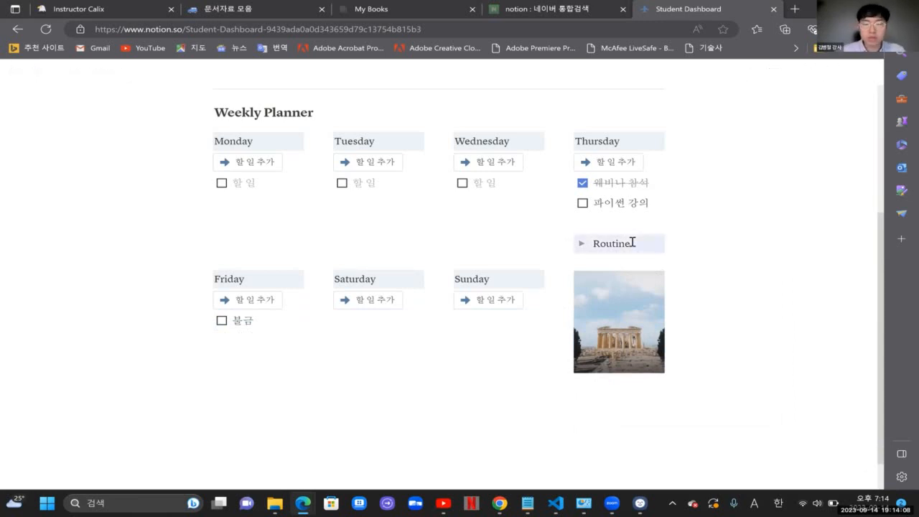
key("ctrl+a")
key("Up")
key("Down")
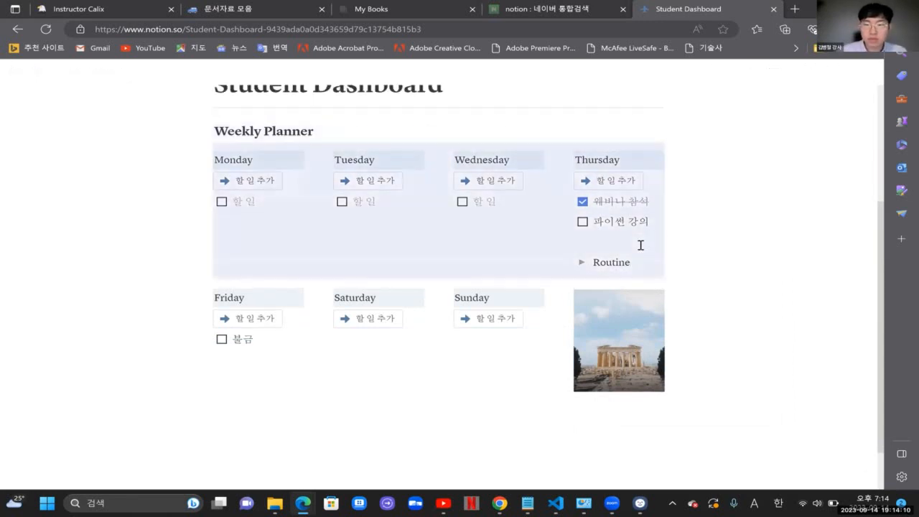
key("Down")
key("Up")
key("Escape")
left_click(472, 251)
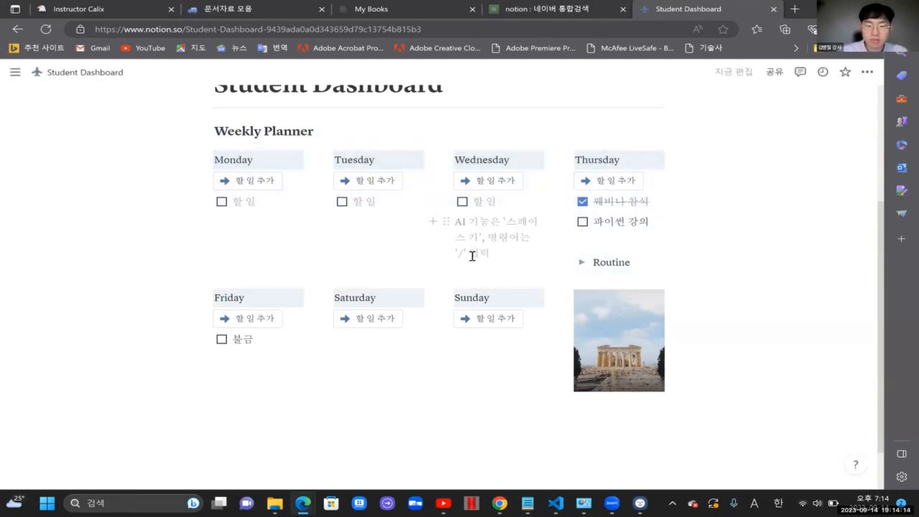
key("ctrl+v")
key("Escape")
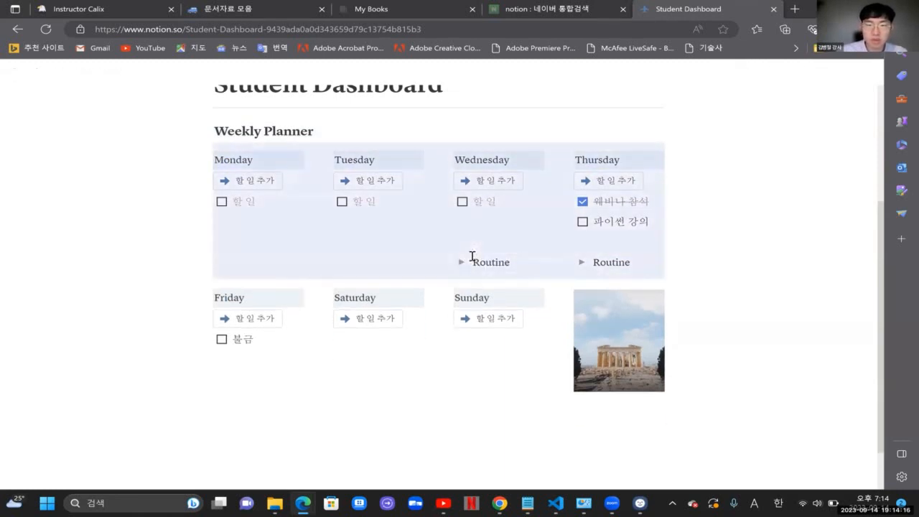
key("Escape")
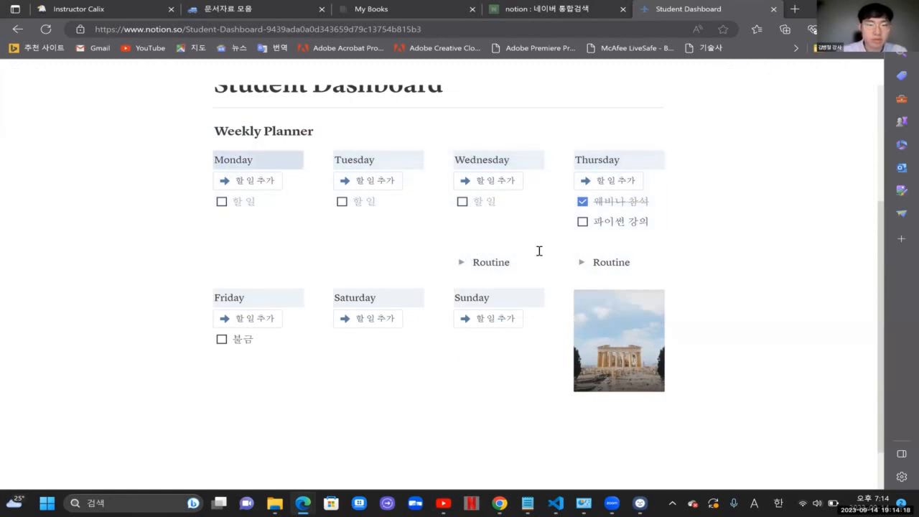
Step: Paste the copied Routine toggle under the to-dos of Tuesday and Monday
left_click(378, 262)
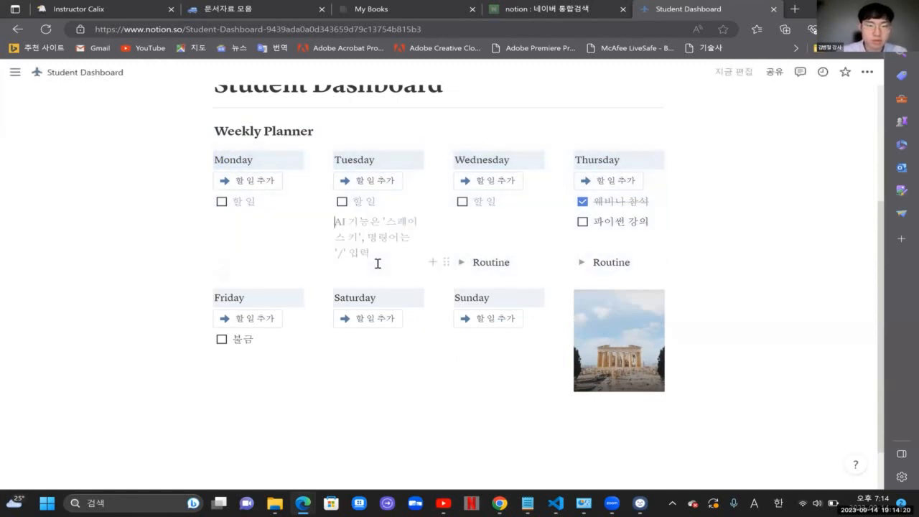
key("ctrl+v")
left_click(252, 248)
key("ctrl+v")
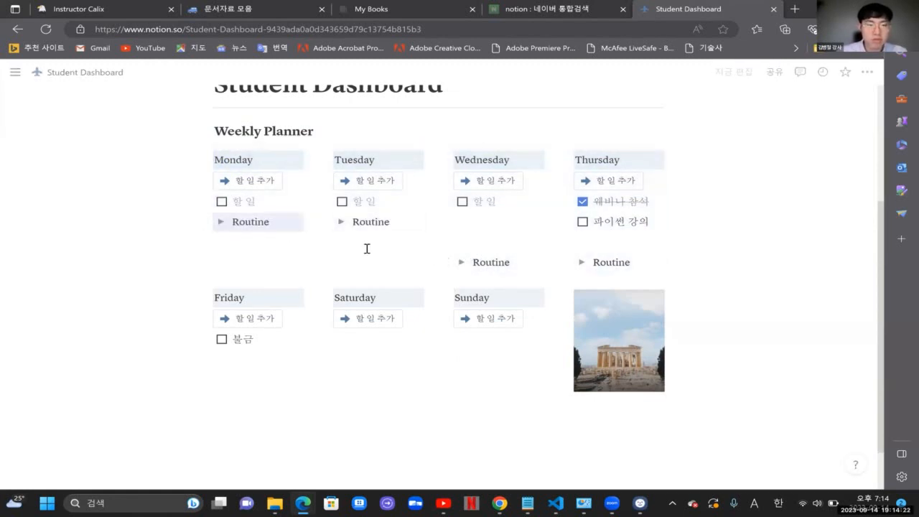
Step: Replace Tuesday's empty to-do with blank lines so its Routine toggle lines up with Wednesday's
left_click(394, 207)
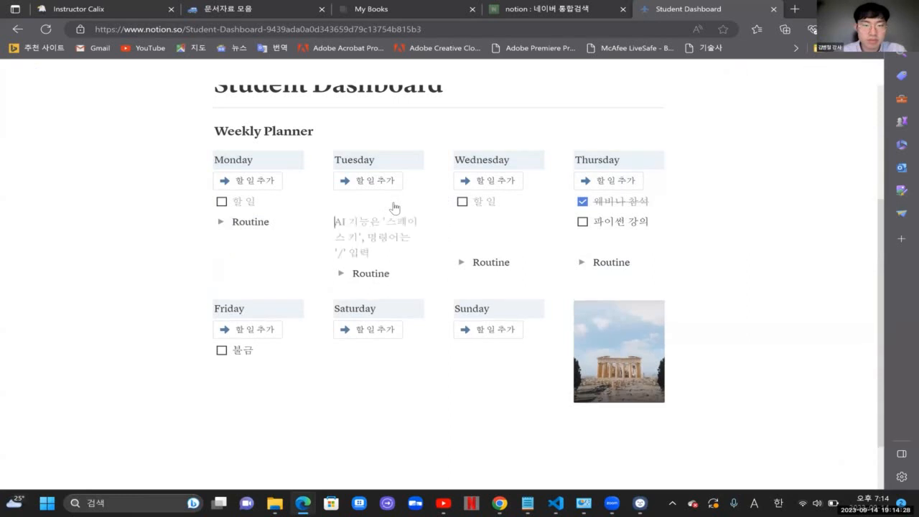
key("Up")
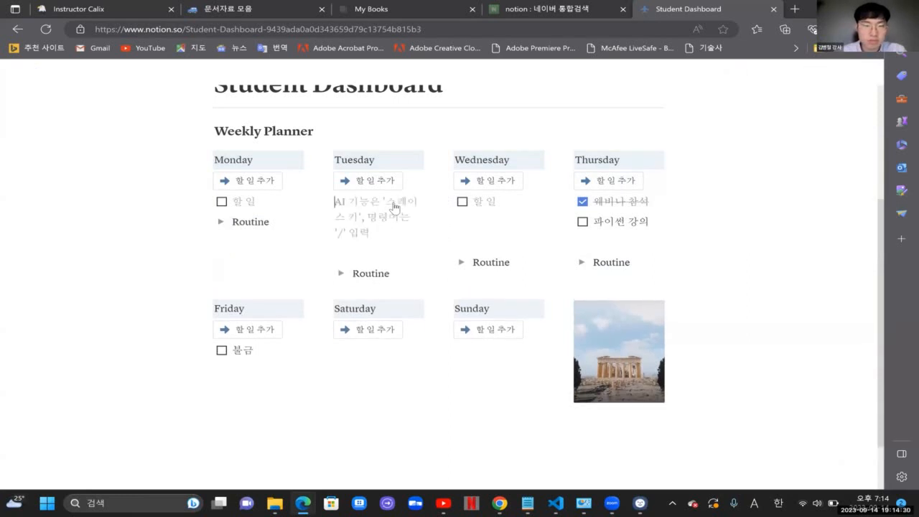
key("Down")
key("Return")
key("Up")
key("Up")
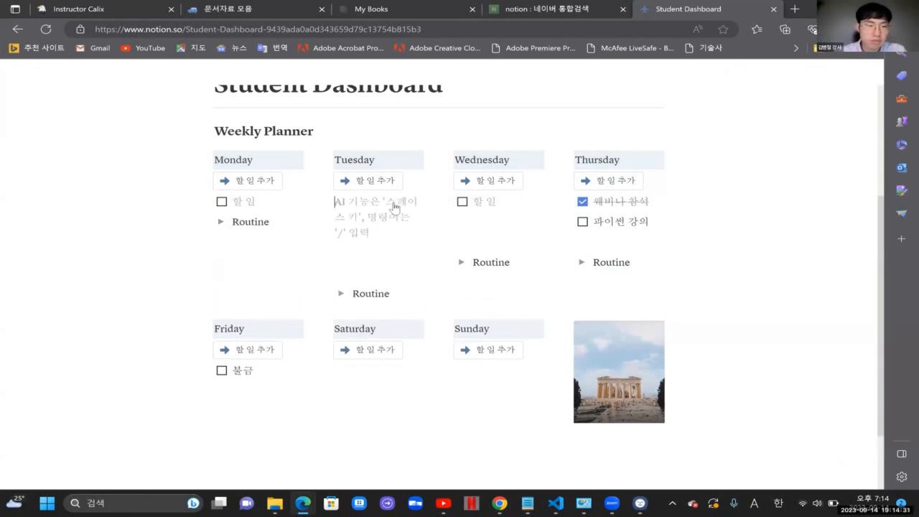
left_click(266, 254)
key("BackSpace")
key("BackSpace")
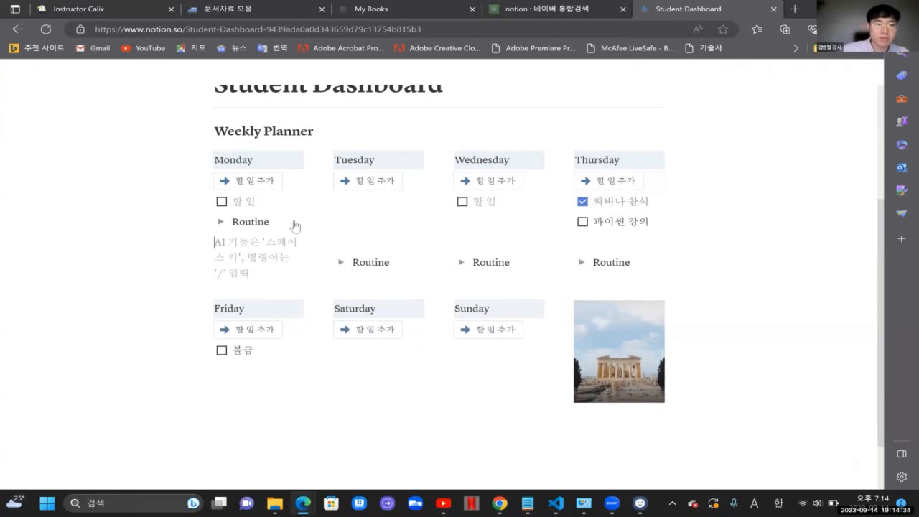
Step: Replace Monday's empty to-do with blank lines so its Routine toggle lines up with the other weekdays' toggles
key("Up")
key("Return")
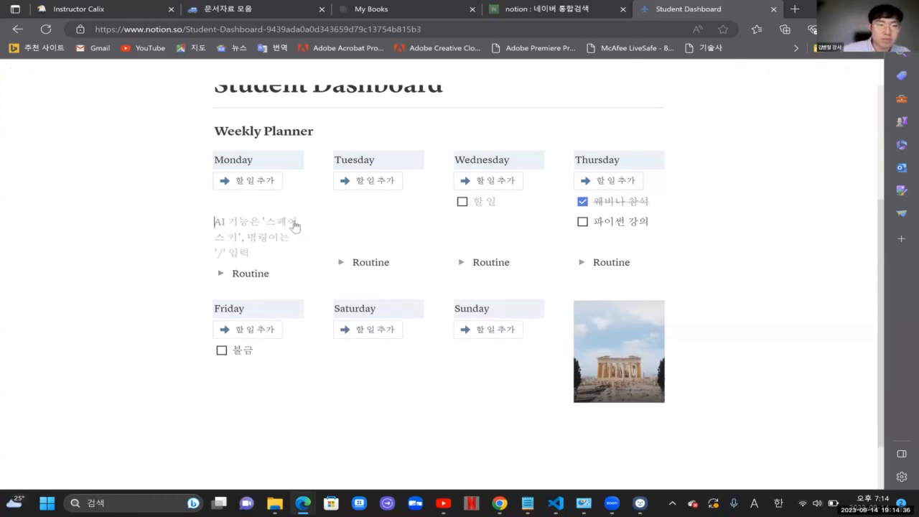
key("Return")
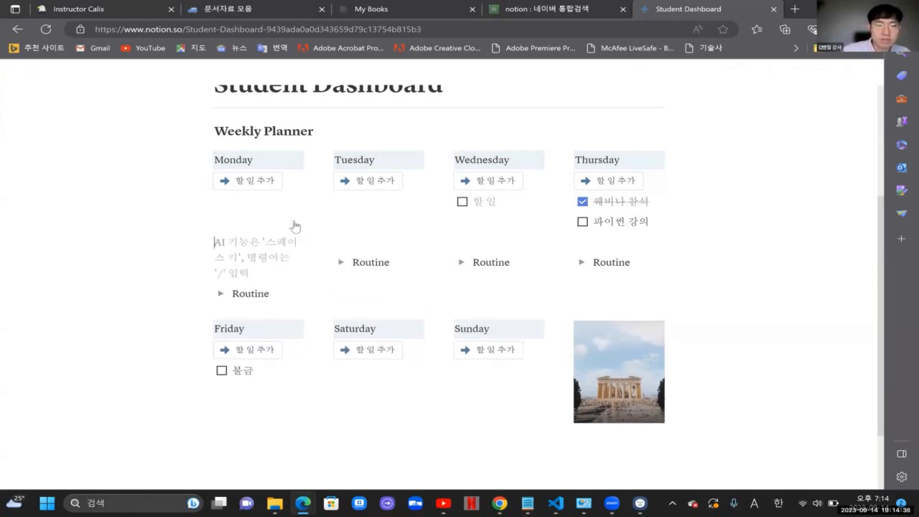
key("BackSpace")
key("Return")
left_click(298, 231)
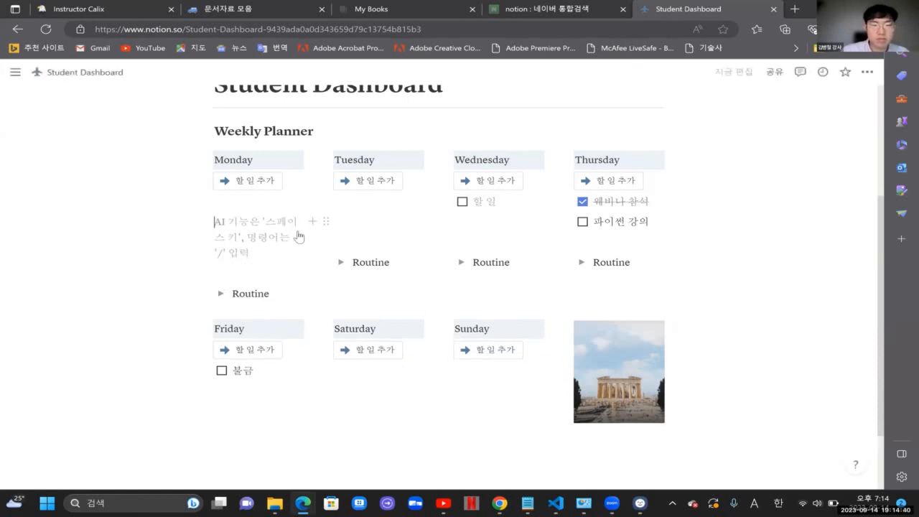
left_click(402, 283)
left_click(675, 295)
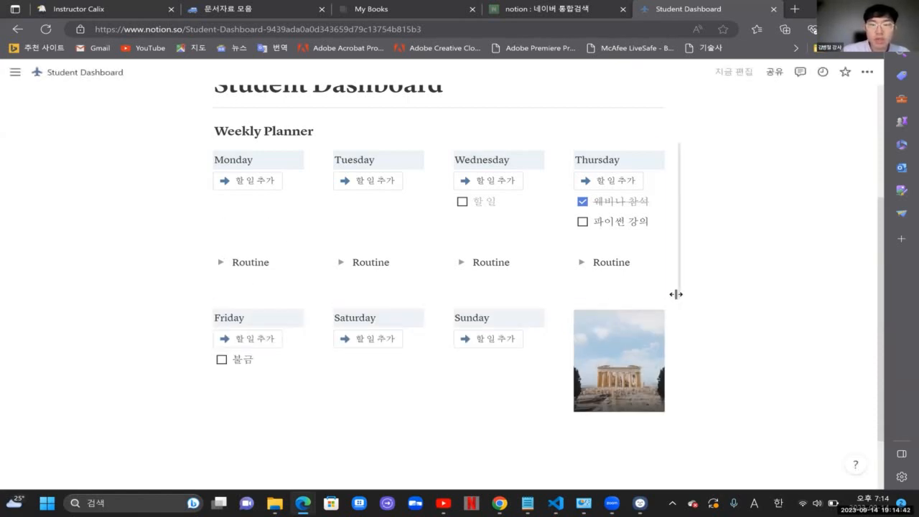
left_click_drag(675, 295, 787, 275)
left_click(783, 273)
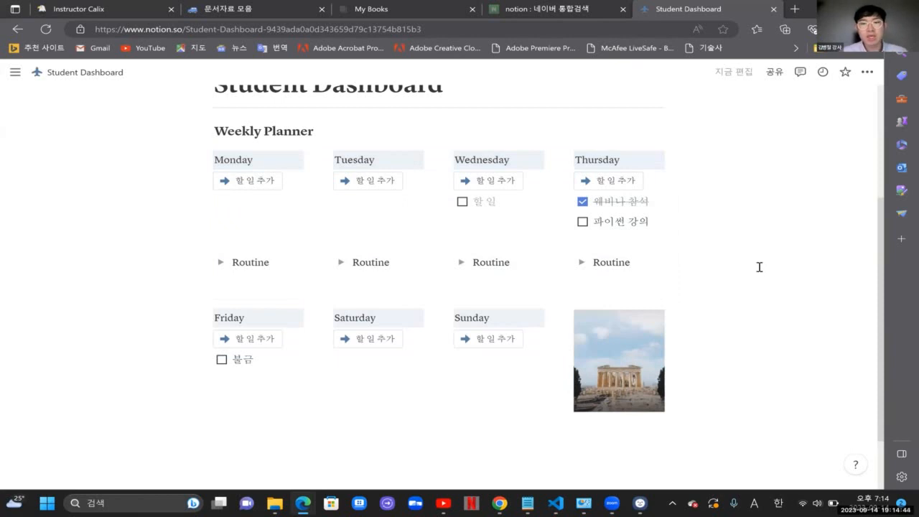
scroll(709, 219, "up", 3)
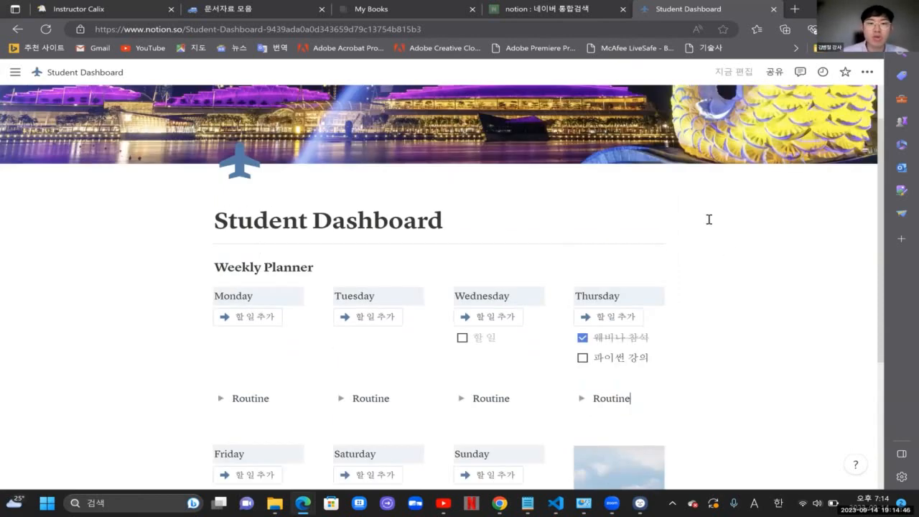
scroll(709, 219, "down", 3)
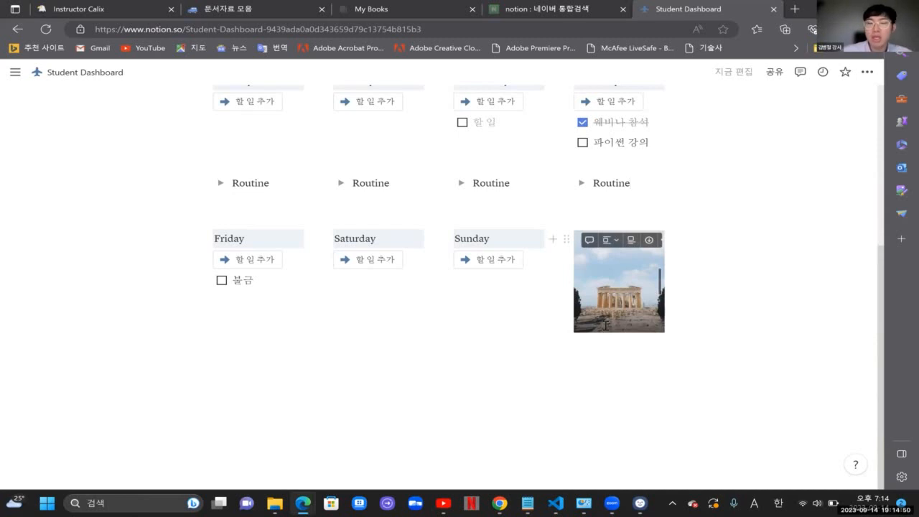
scroll(621, 251, "up", 2)
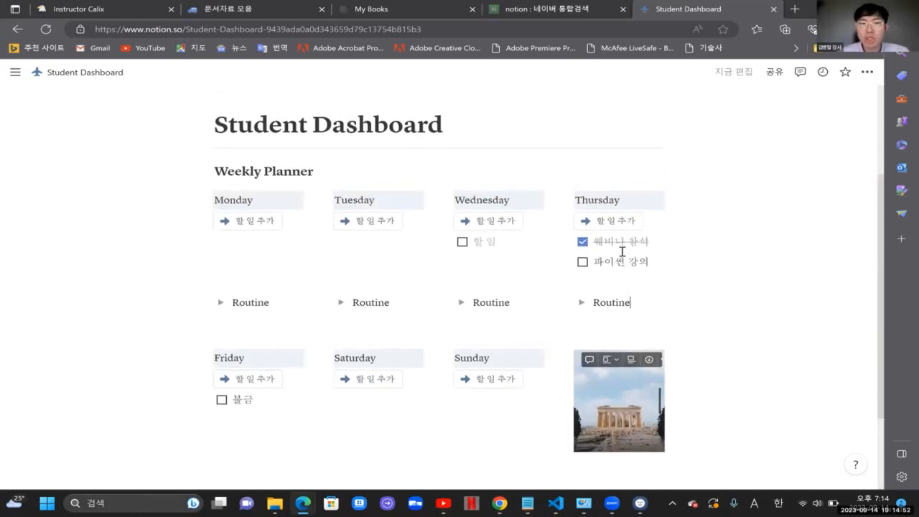
scroll(622, 251, "down", 2)
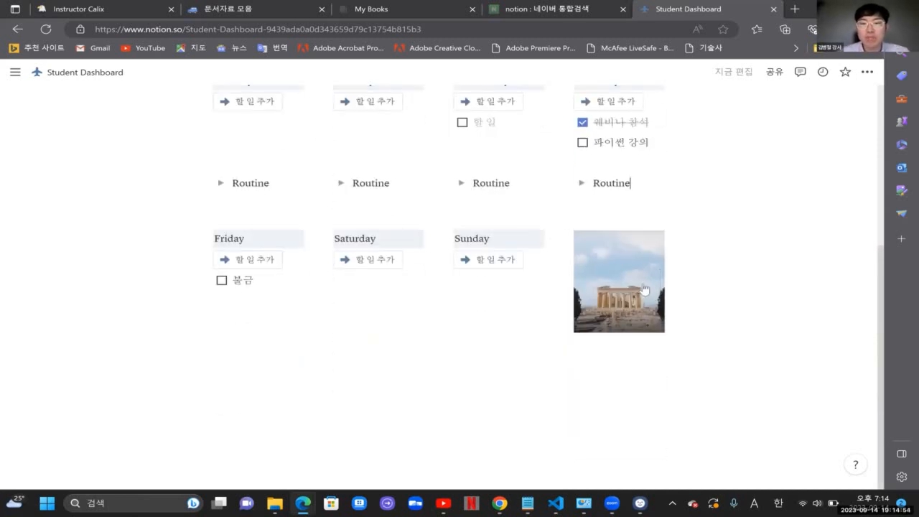
left_click(685, 313)
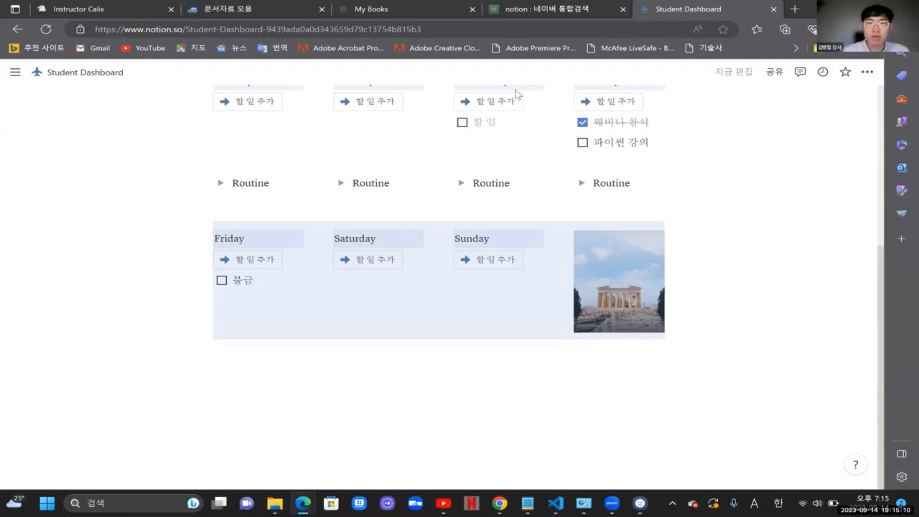
Step: Switch to the Naver search page and search for "notion 위젯"
left_click(559, 6)
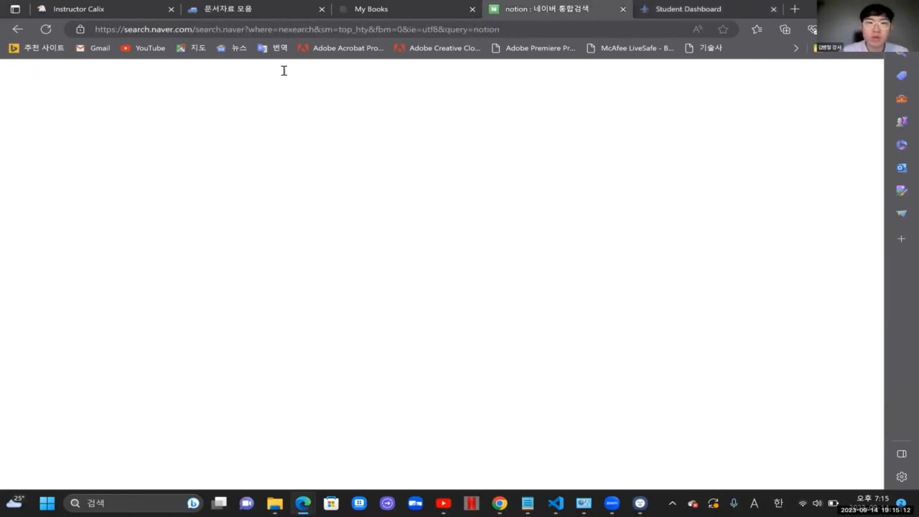
type("dnlwp")
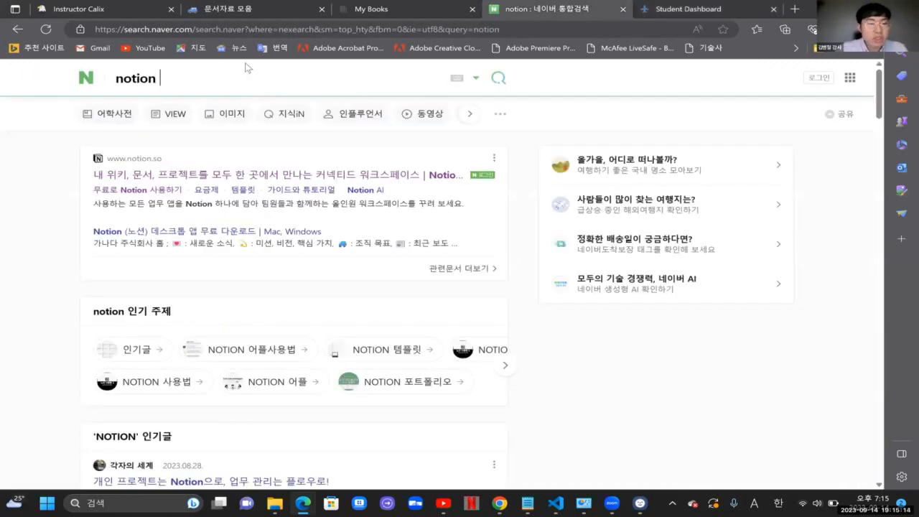
key("BackSpace")
type("위젯")
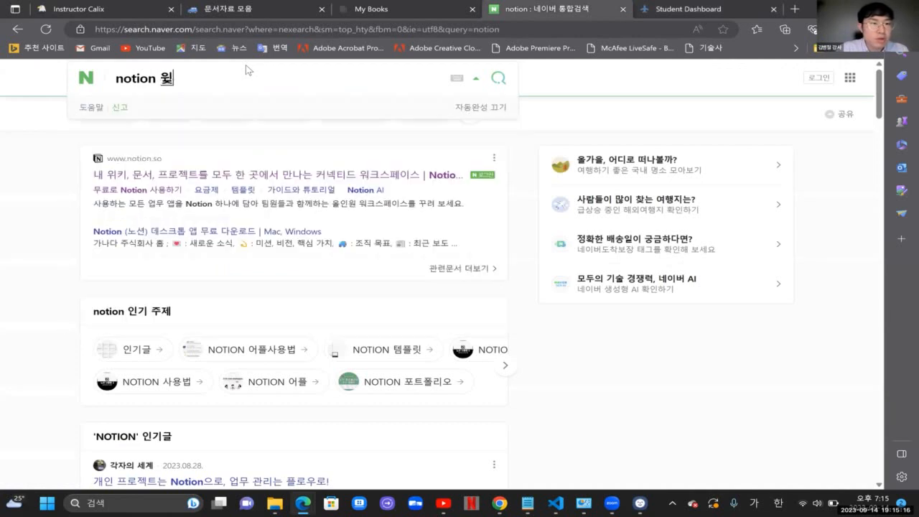
key("Return")
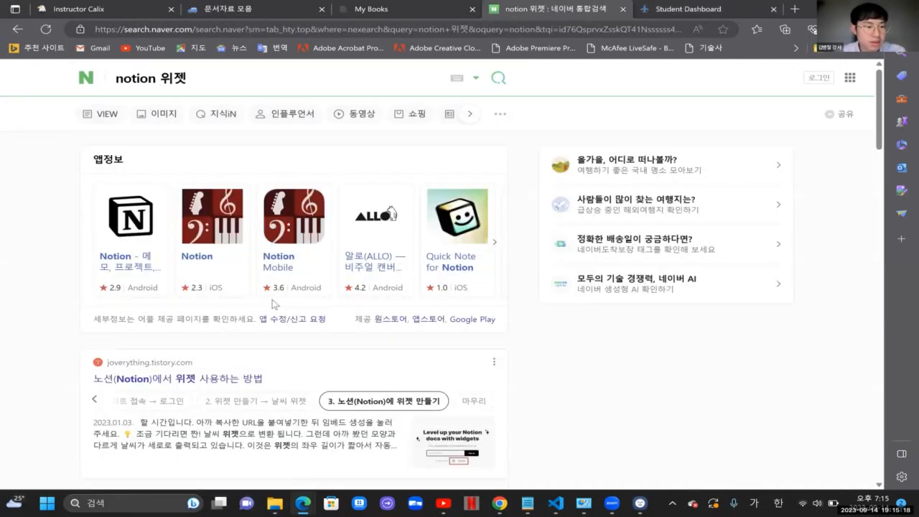
Step: Open the natics.tistory.com article on adding widgets to Notion and follow its link to the Indify site
scroll(273, 304, "down", 4)
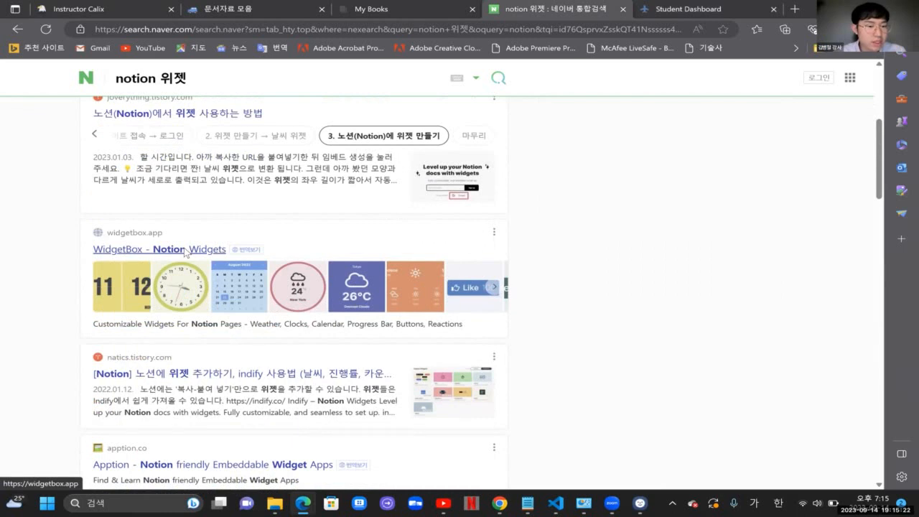
left_click(266, 375)
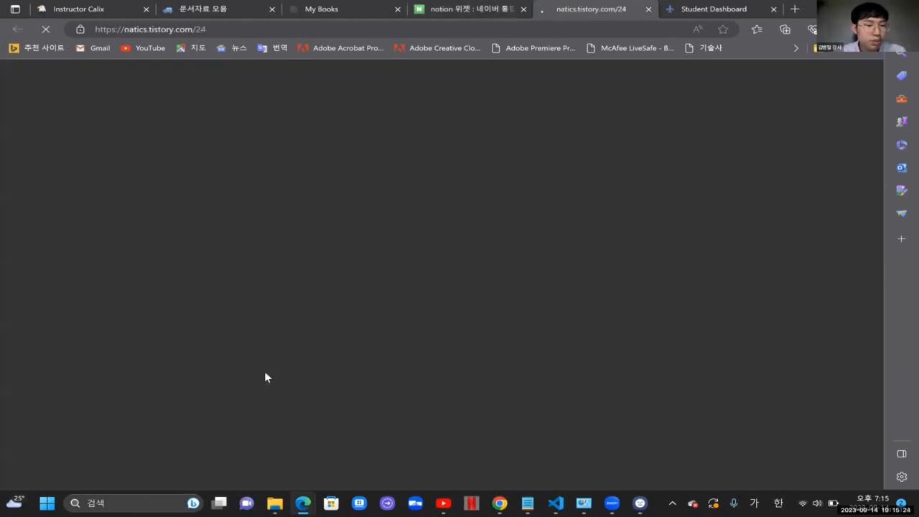
scroll(511, 309, "down", 8)
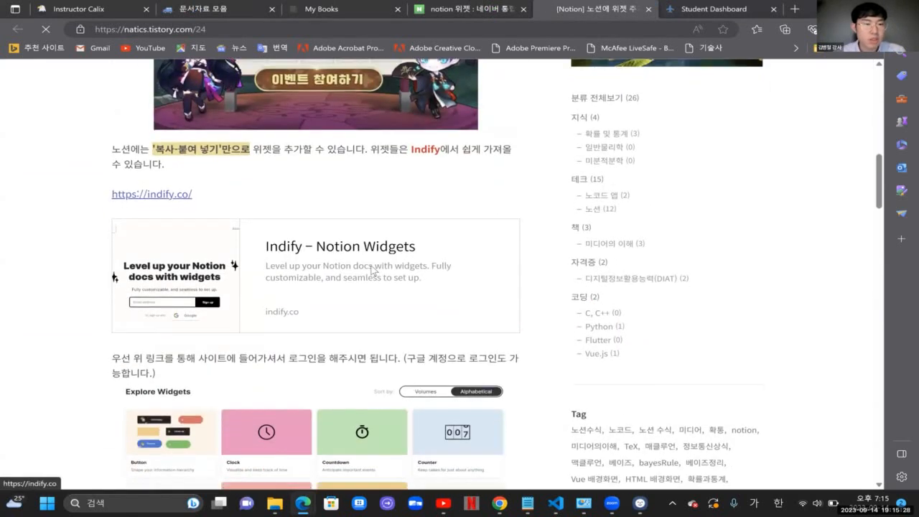
left_click(372, 271)
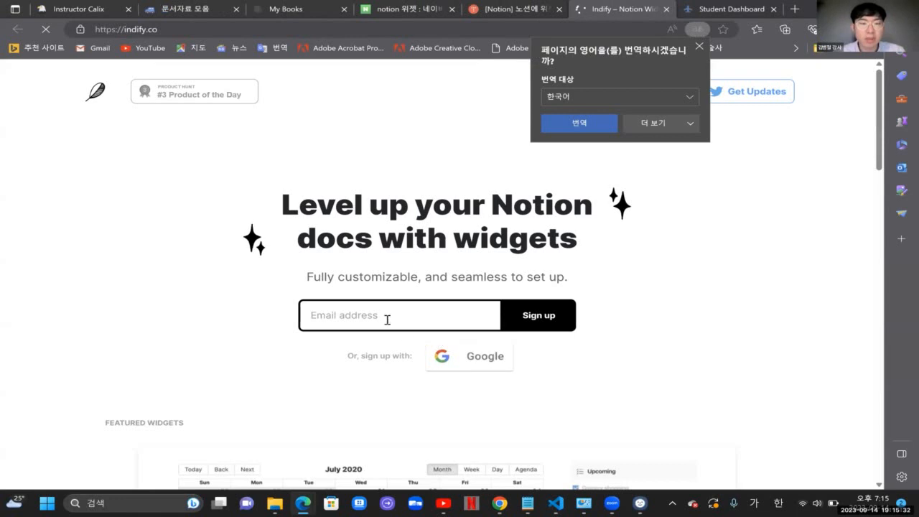
Step: Look over the Indify home page and sign in with the first listed Google account
scroll(386, 319, "down", 12)
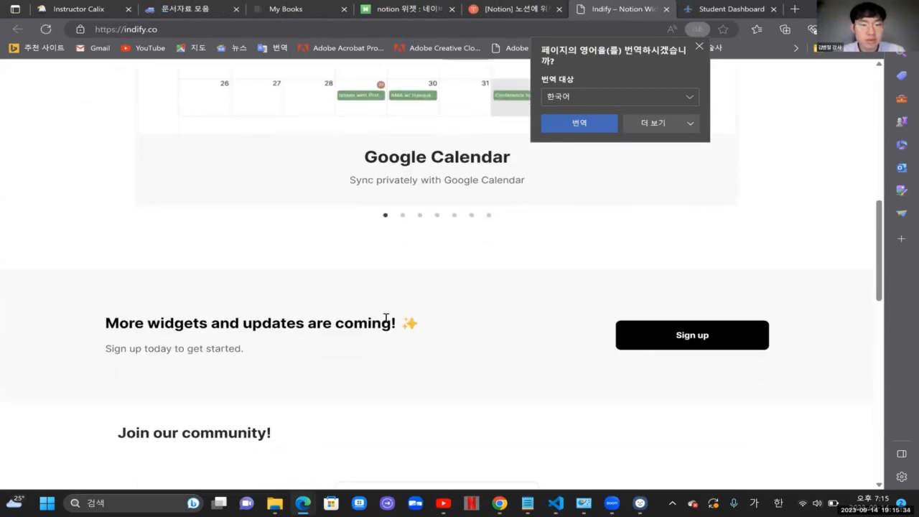
scroll(385, 318, "up", 5)
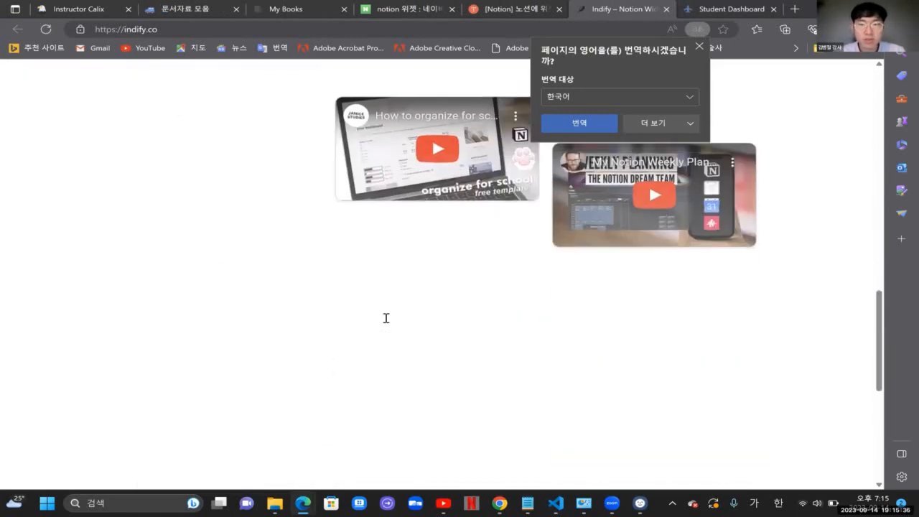
scroll(386, 318, "up", 5)
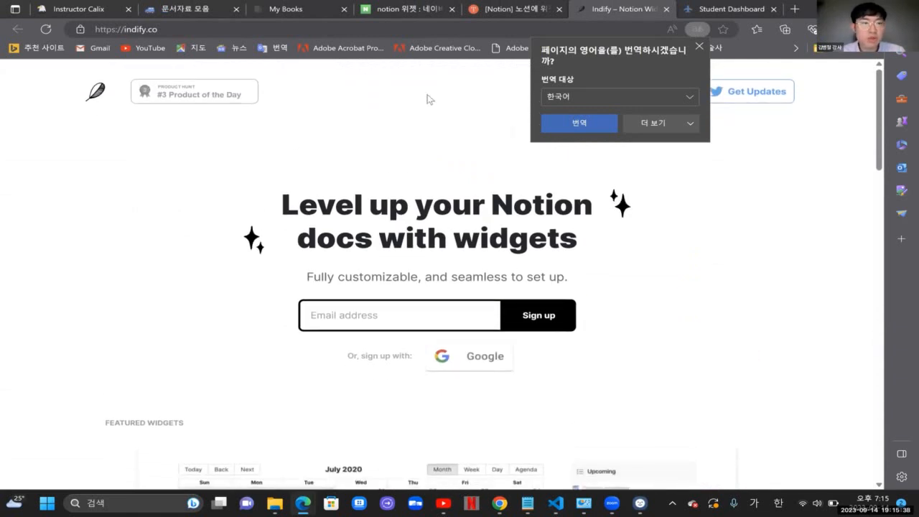
left_click(485, 356)
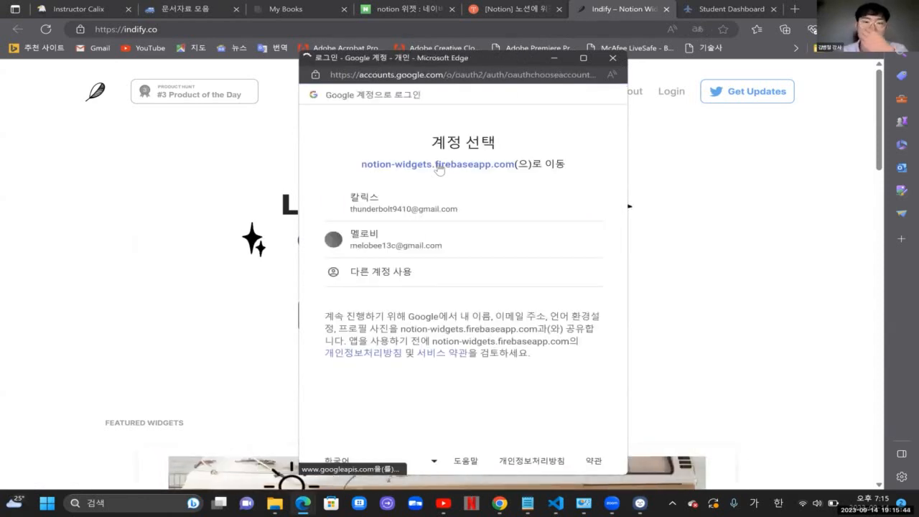
left_click(405, 210)
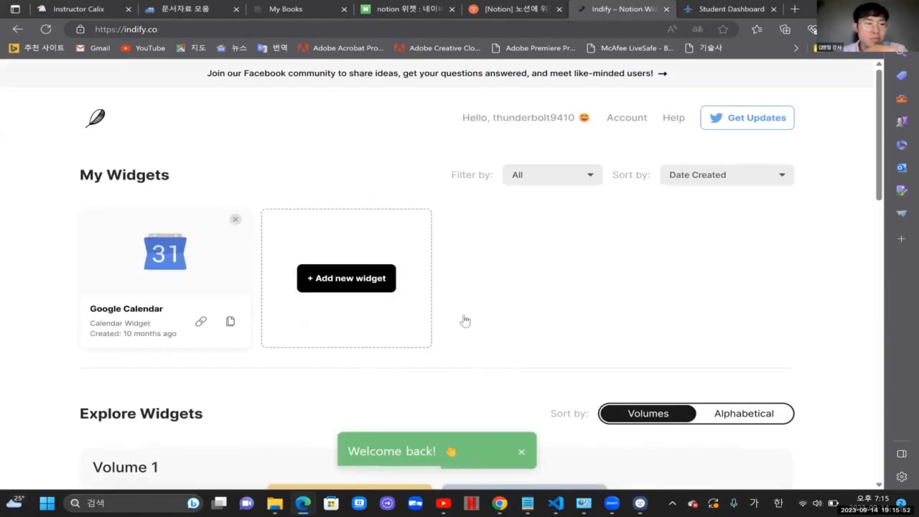
Step: Examine the widget types Indify offers in Volumes 1, 2 and 3 of its widget catalogue
scroll(465, 321, "down", 5)
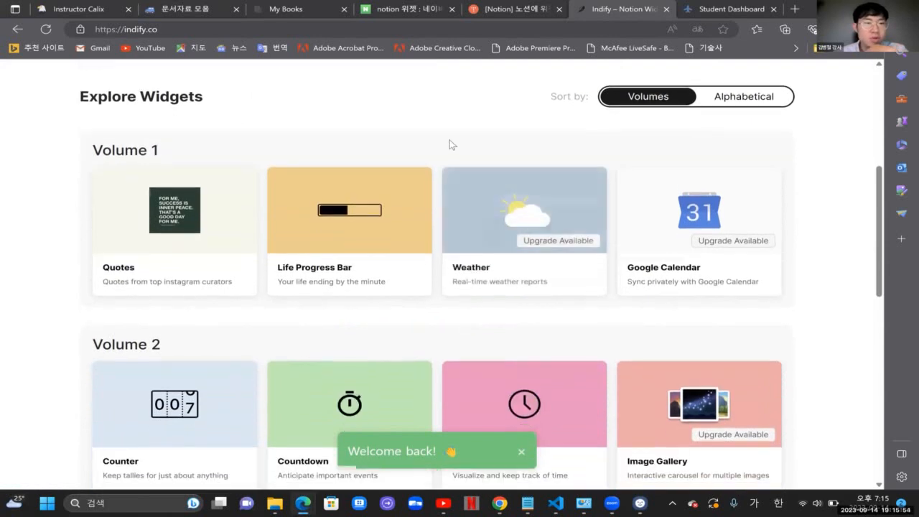
scroll(448, 144, "up", 5)
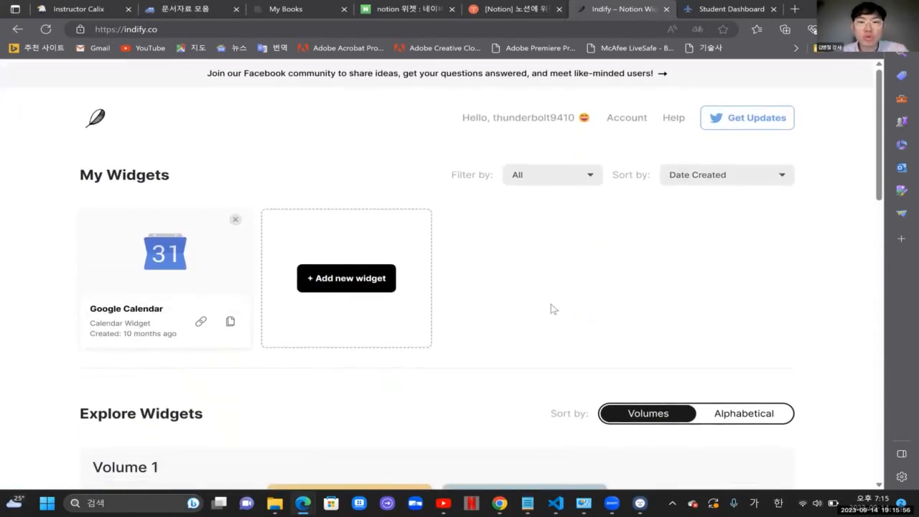
scroll(552, 308, "down", 3)
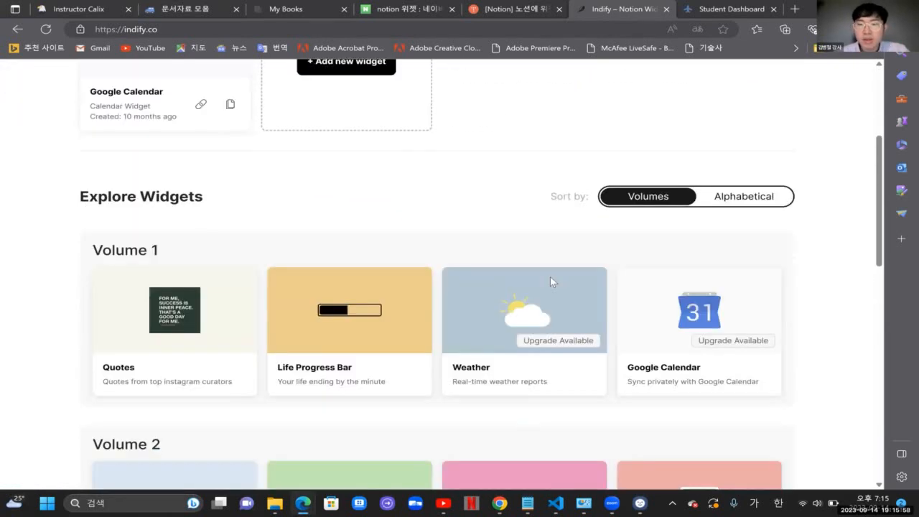
scroll(549, 280, "down", 3)
scroll(550, 280, "up", 1)
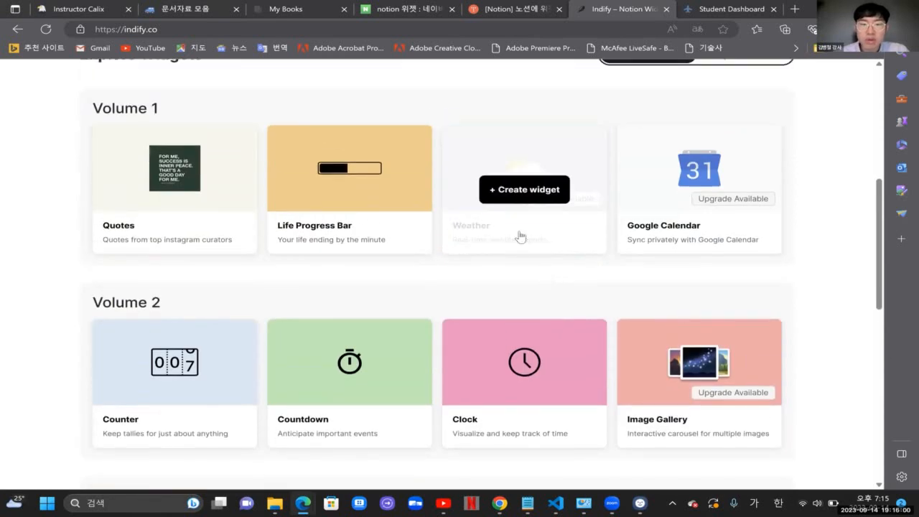
scroll(453, 344, "down", 3)
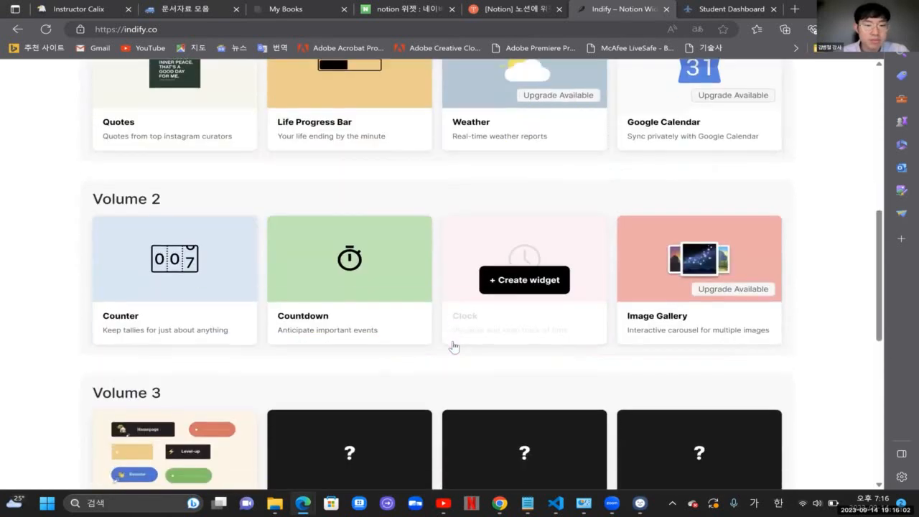
scroll(452, 345, "down", 1)
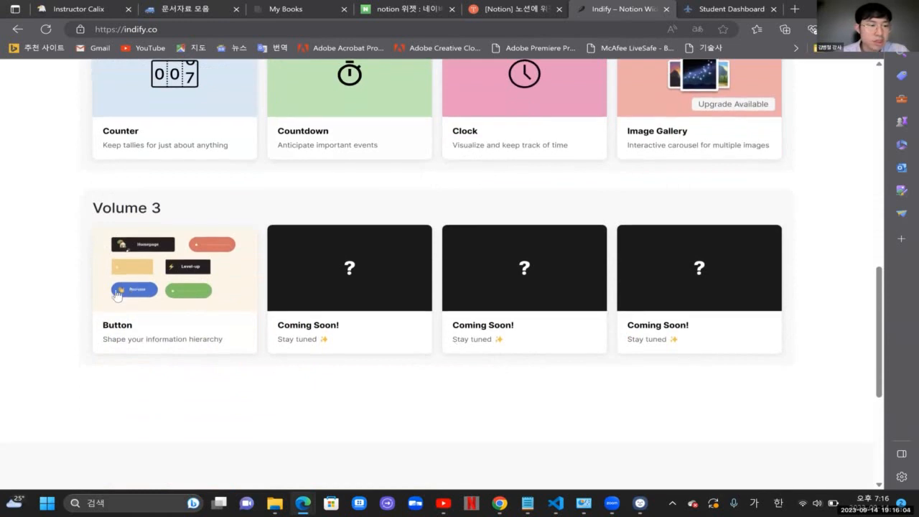
mouse_move(210, 239)
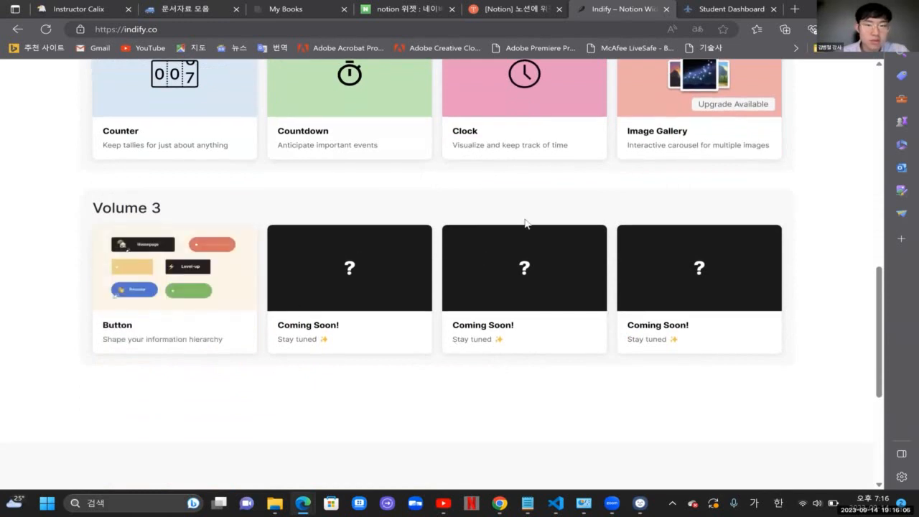
scroll(524, 223, "up", 2)
scroll(482, 240, "up", 1)
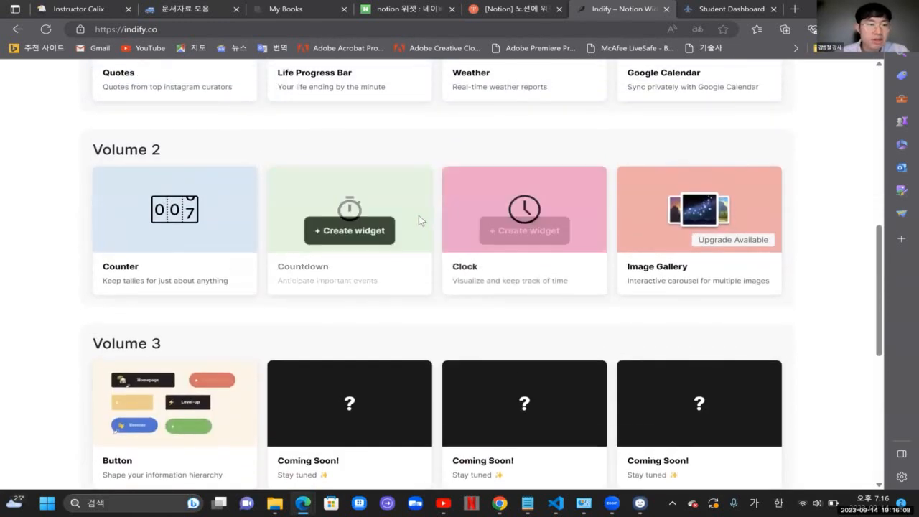
mouse_move(493, 214)
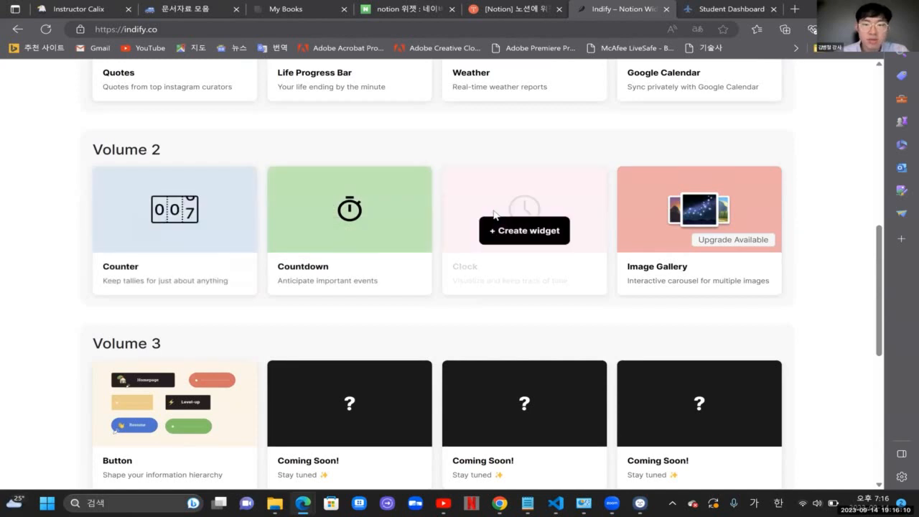
left_click(527, 230)
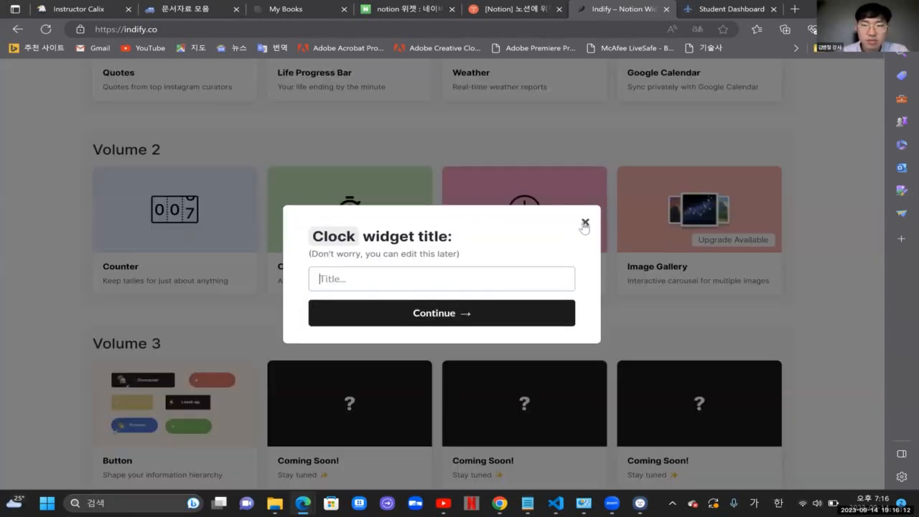
left_click(585, 223)
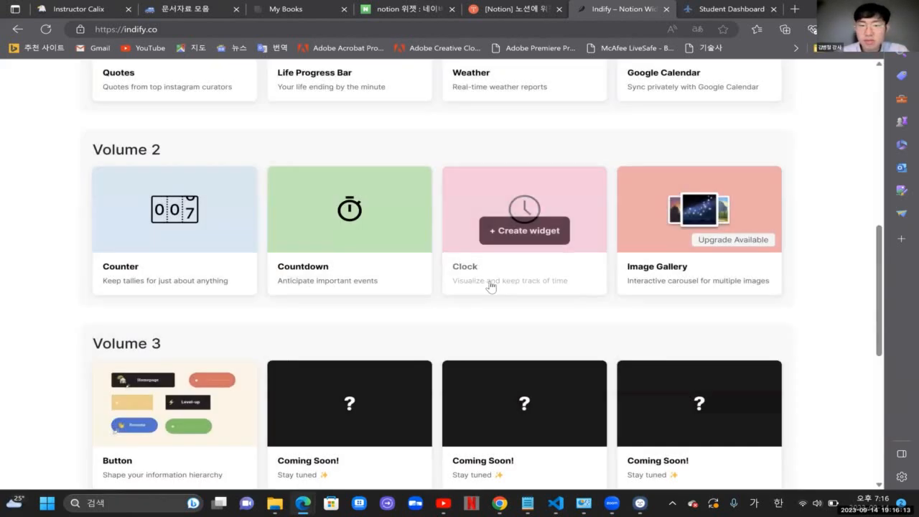
Step: Create a Clock widget from Volume 2 of the catalogue and title it "Clock"
left_click(521, 237)
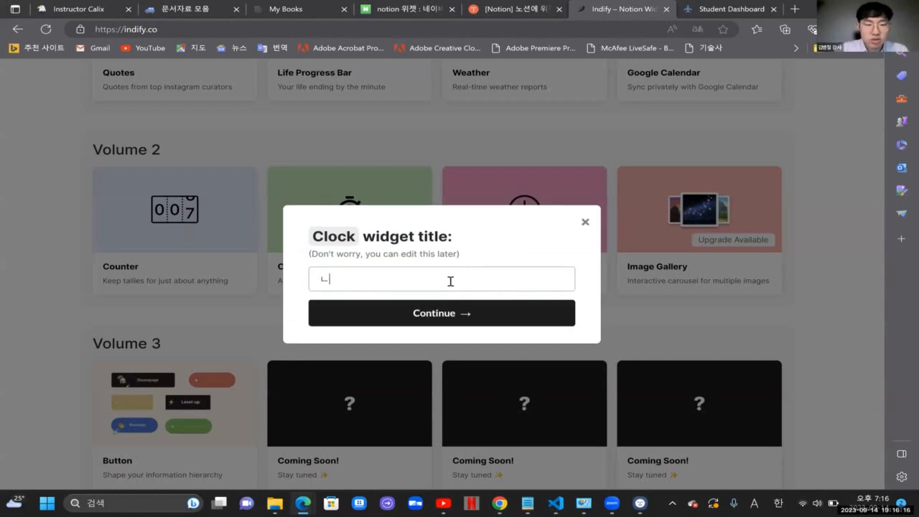
type("Clo")
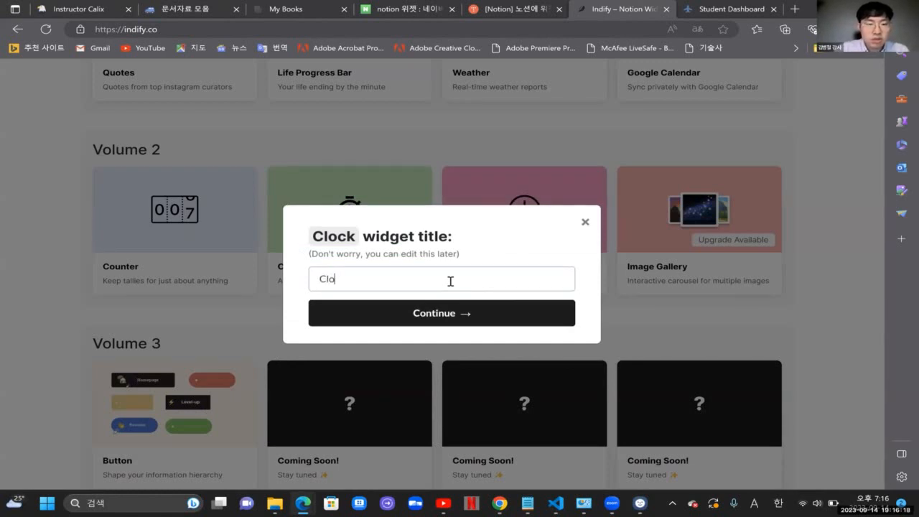
type("ck")
key("Return")
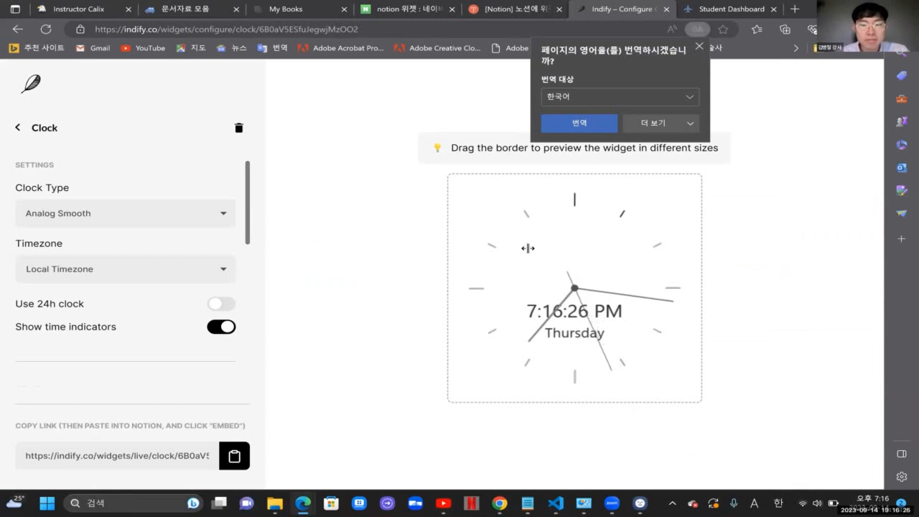
Step: Try the Analog Numbers and Analog Planets clock types, and set the clock type to Analog Trail
left_click(215, 212)
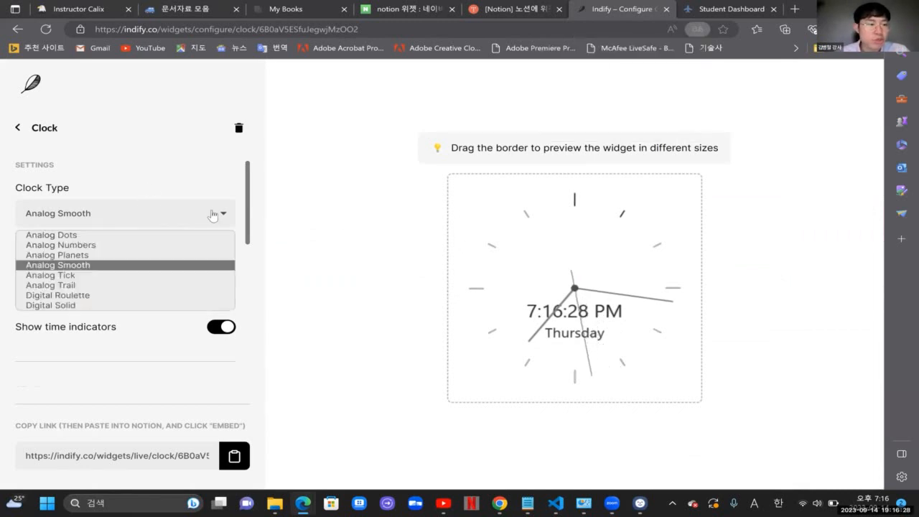
left_click(113, 247)
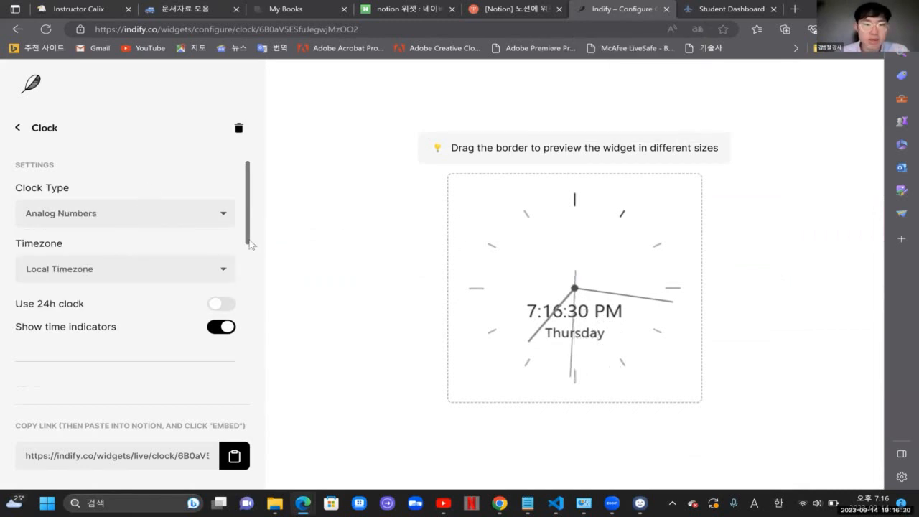
left_click(214, 216)
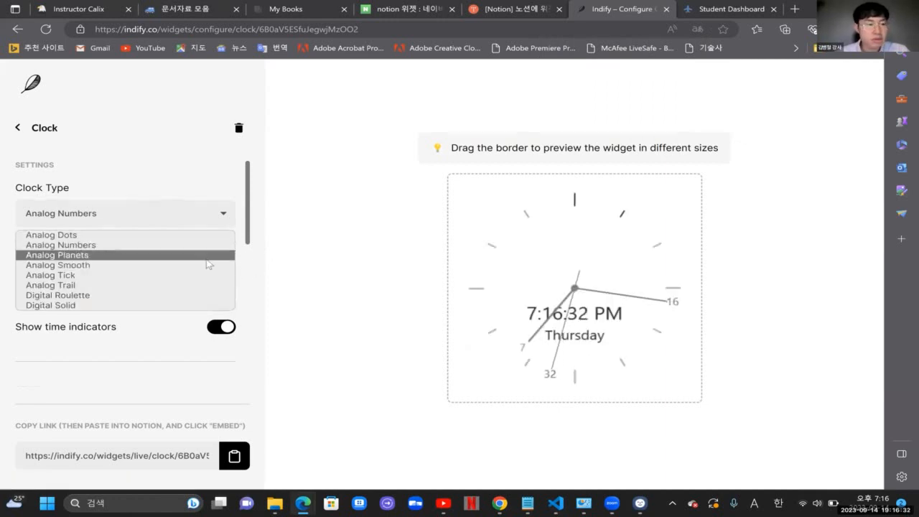
left_click(206, 259)
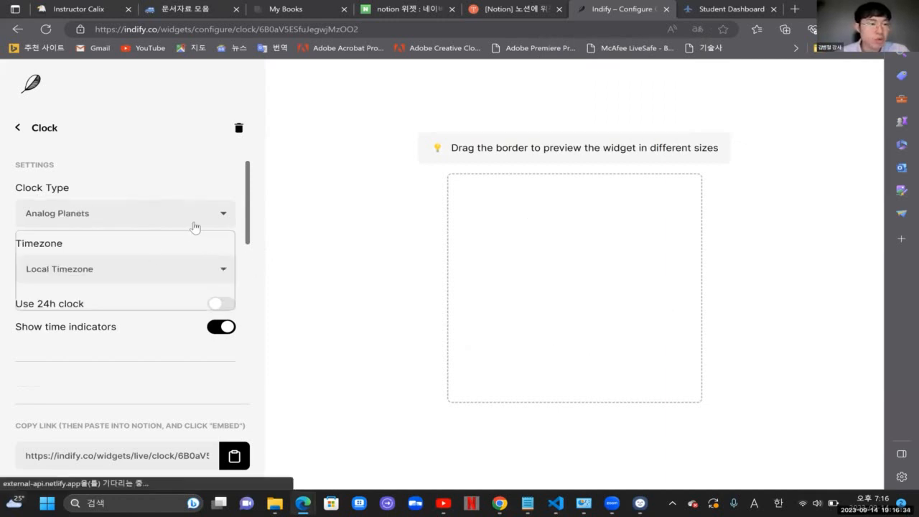
left_click(191, 220)
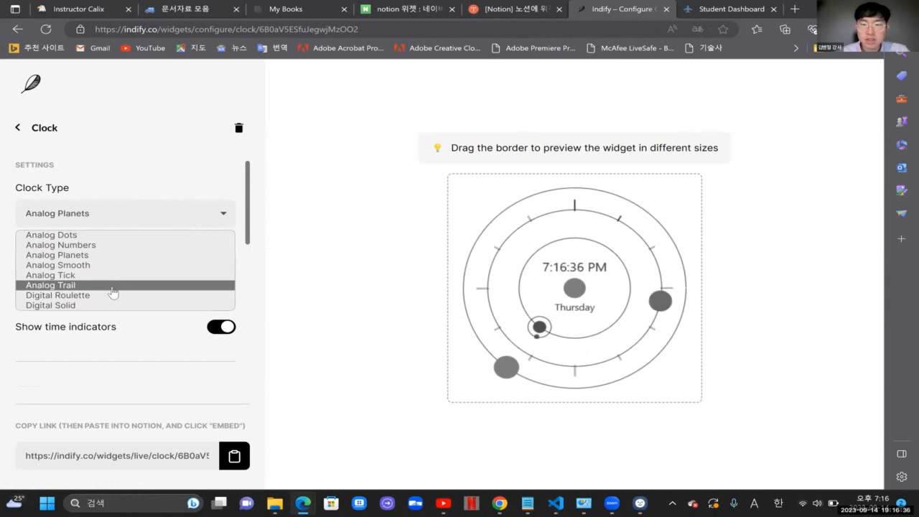
left_click(112, 285)
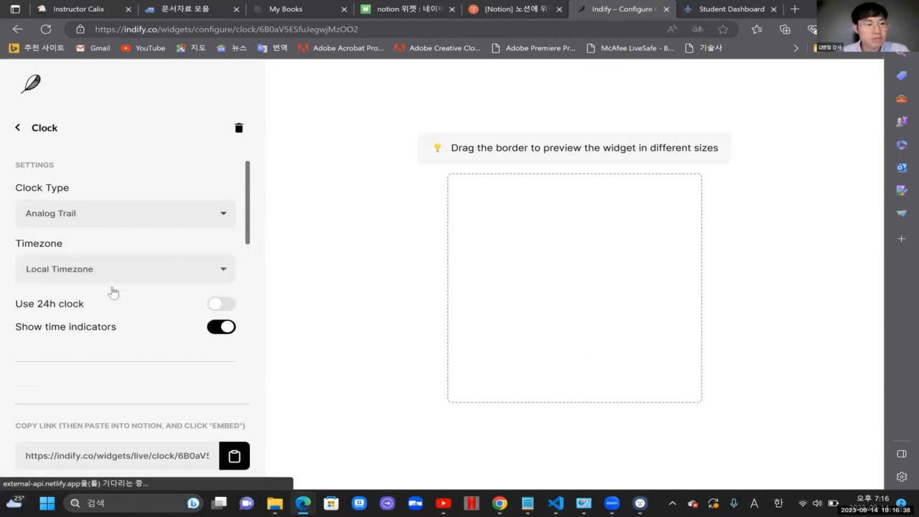
Step: Search the timezone options for "korea" and "sou", and select Local Timezone
left_click(213, 273)
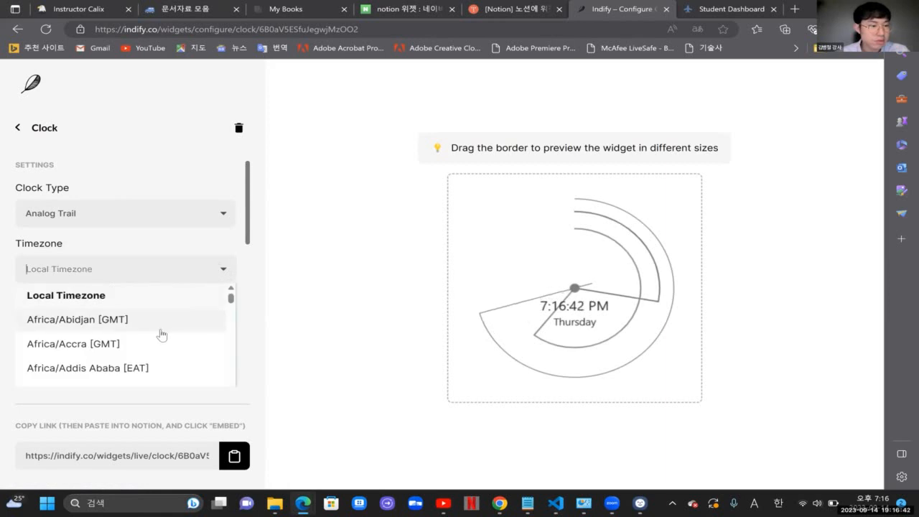
scroll(162, 335, "down", 5)
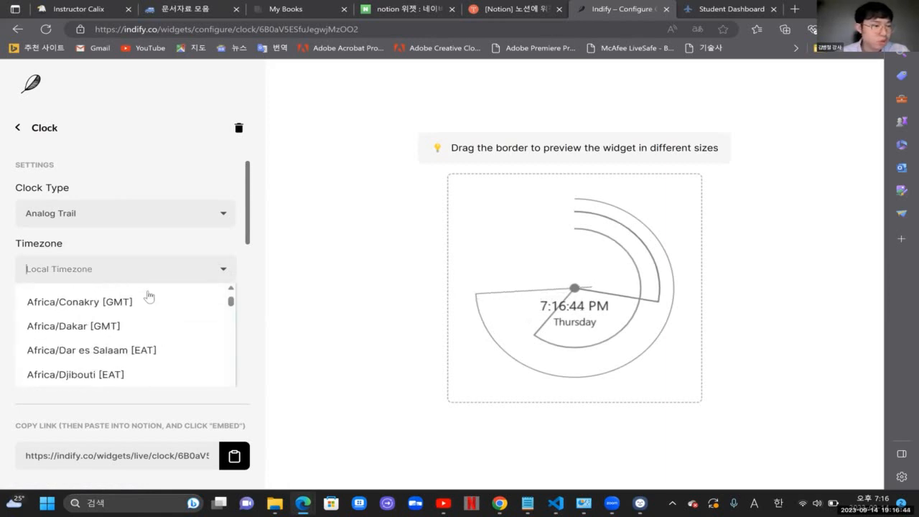
type("kore")
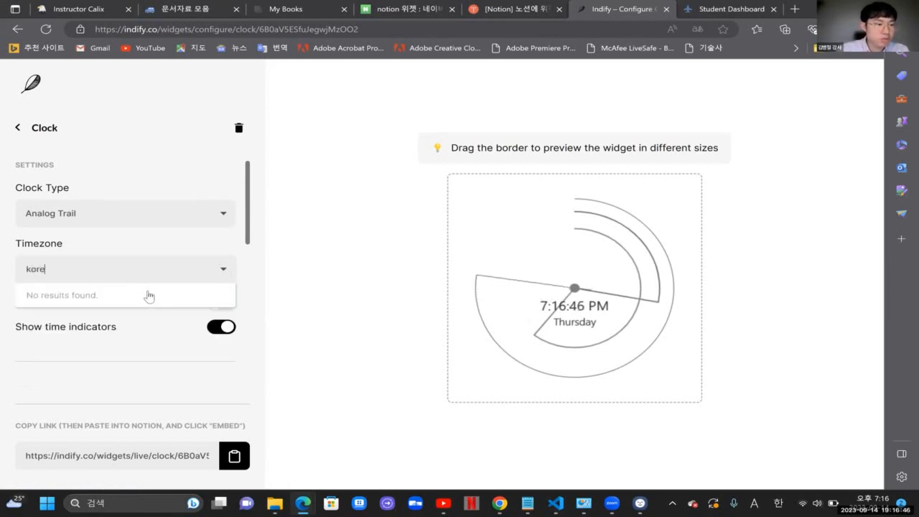
type("a")
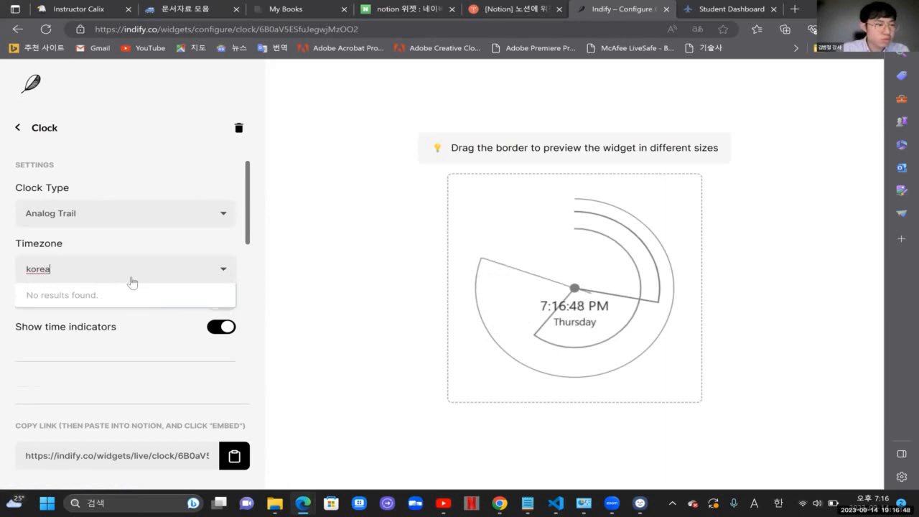
key("BackSpace")
key("BackSpace")
key("BackSpace")
key("BackSpace")
key("BackSpace")
type("sou")
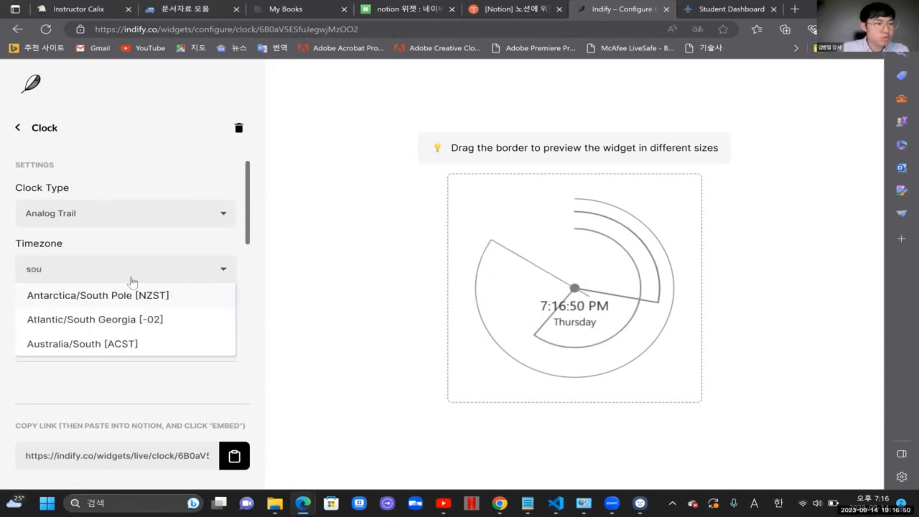
key("BackSpace")
key("BackSpace")
key("BackSpace")
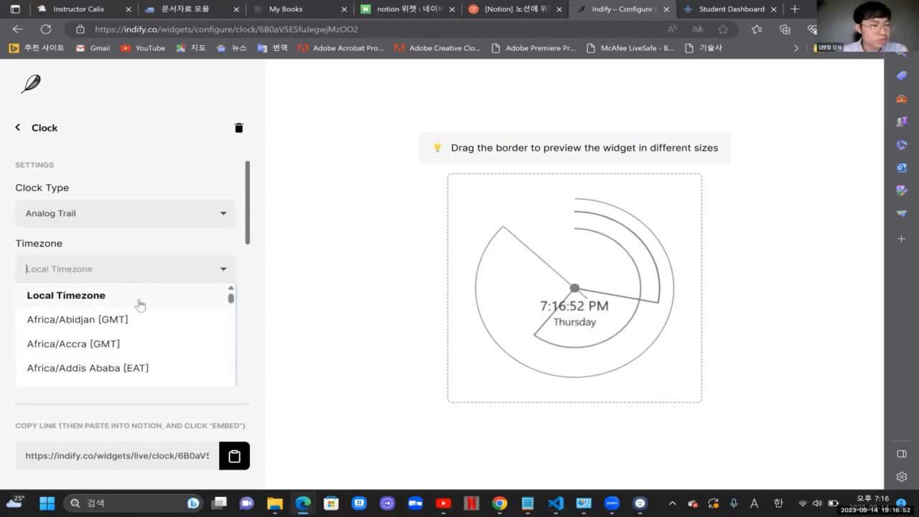
left_click(139, 304)
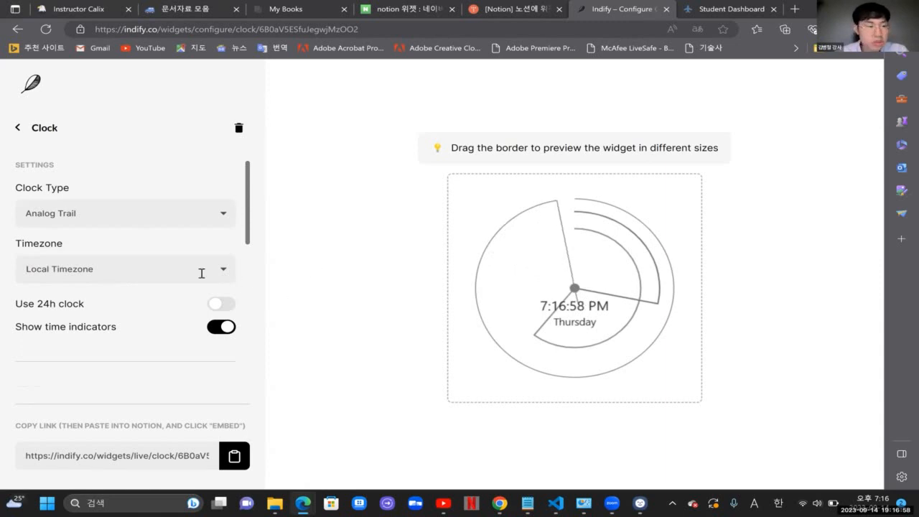
Step: Turn on the 24h clock format for the Clock widget
left_click(196, 215)
left_click(196, 222)
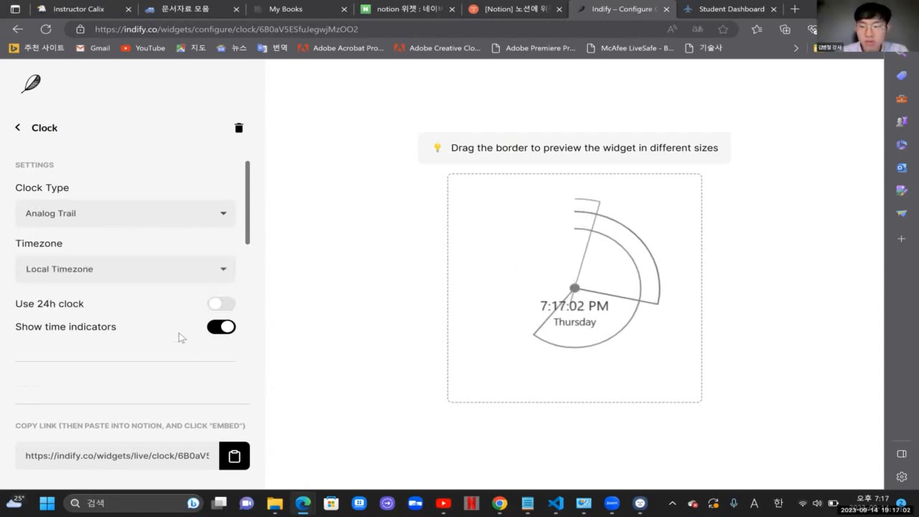
scroll(212, 316, "down", 1)
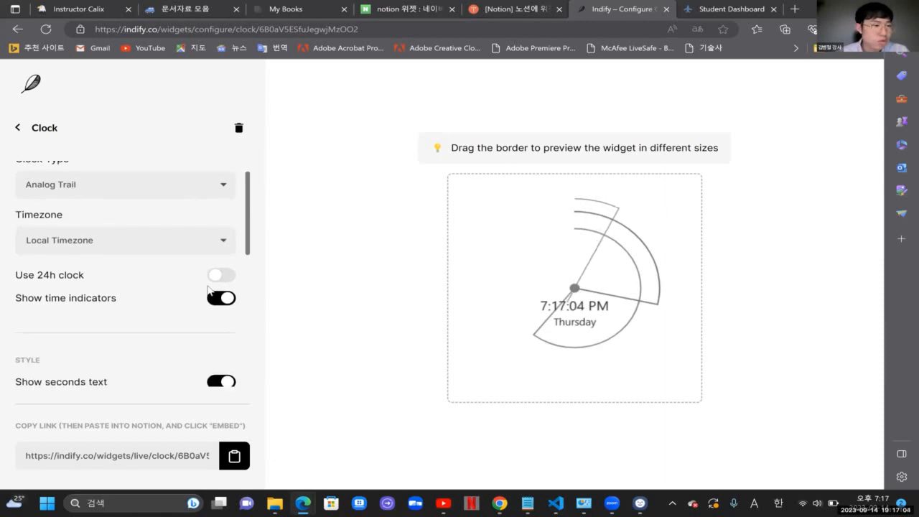
left_click(213, 275)
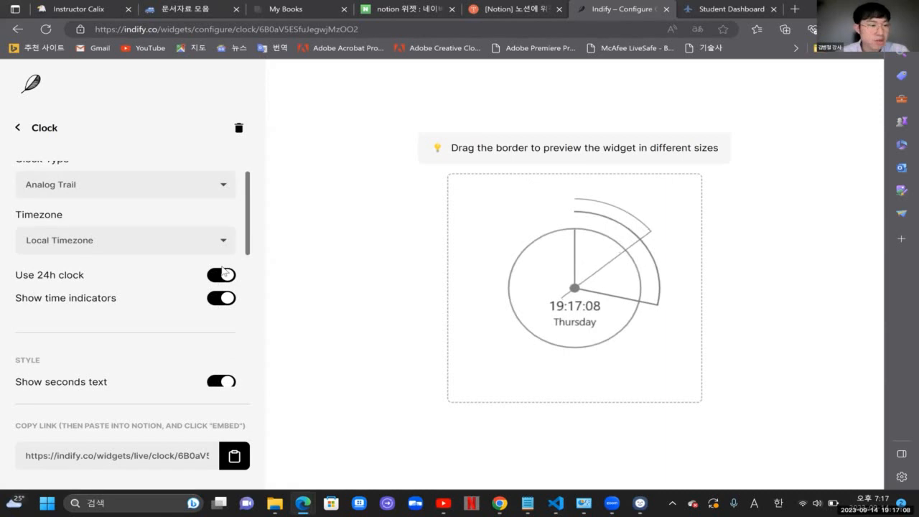
Step: Try clock paddings of 23, 125 and 200 px, and return the padding to 0 px
scroll(209, 302, "down", 3)
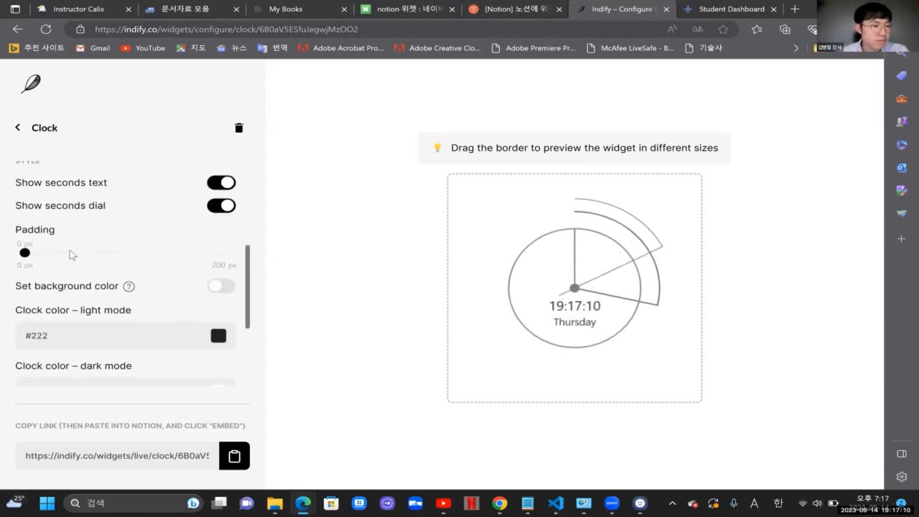
left_click_drag(26, 255, 48, 258)
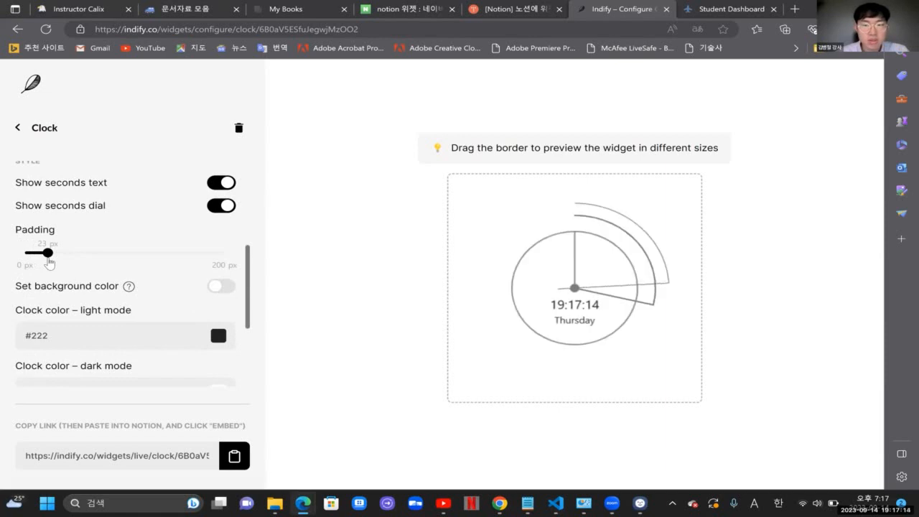
left_click_drag(48, 257, 150, 257)
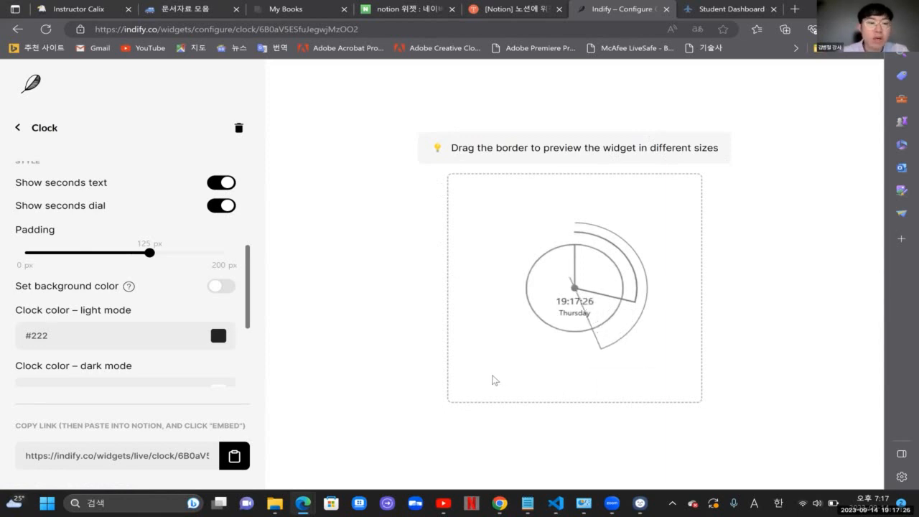
left_click_drag(149, 254, 2, 251)
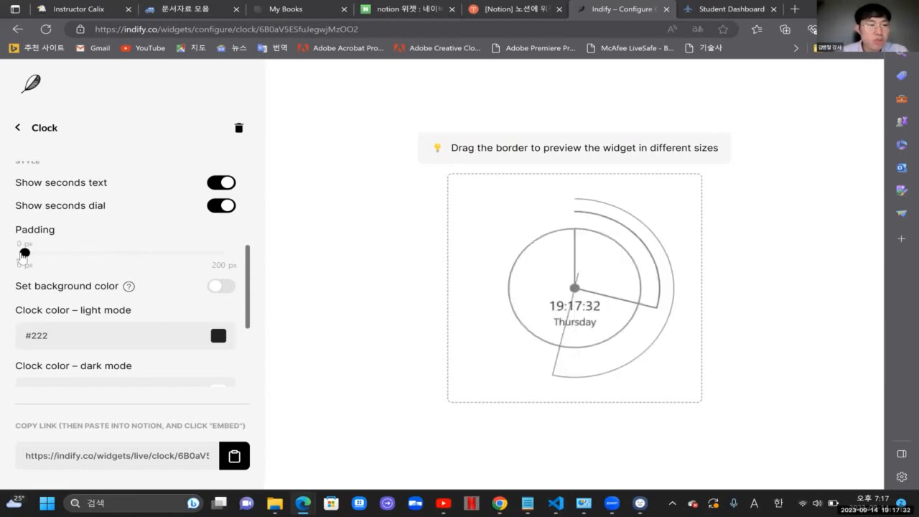
left_click_drag(23, 253, 233, 257)
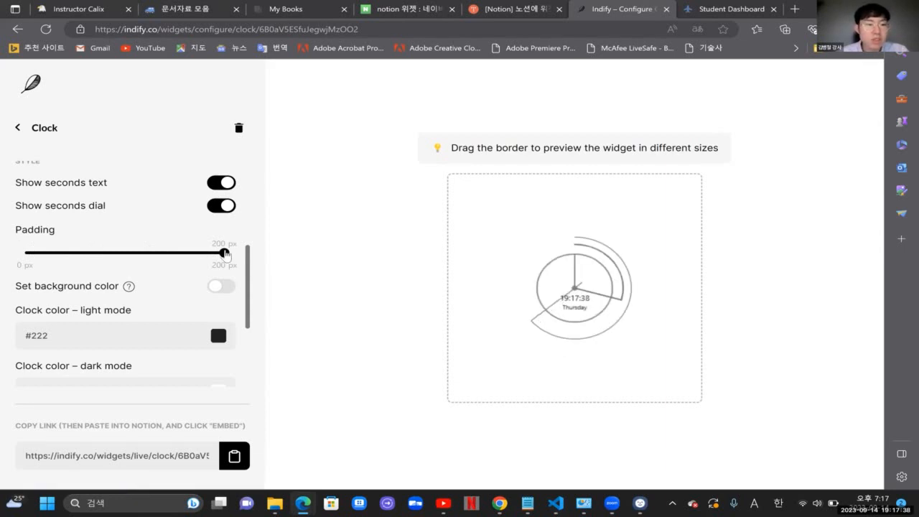
left_click_drag(224, 253, 2, 255)
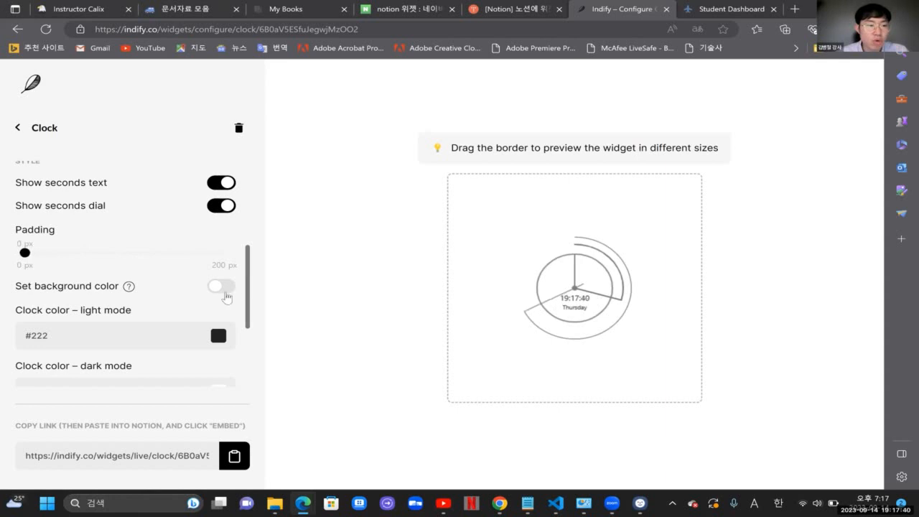
Step: Set the clock's light mode color to the blue #356ec7
scroll(198, 268, "down", 1)
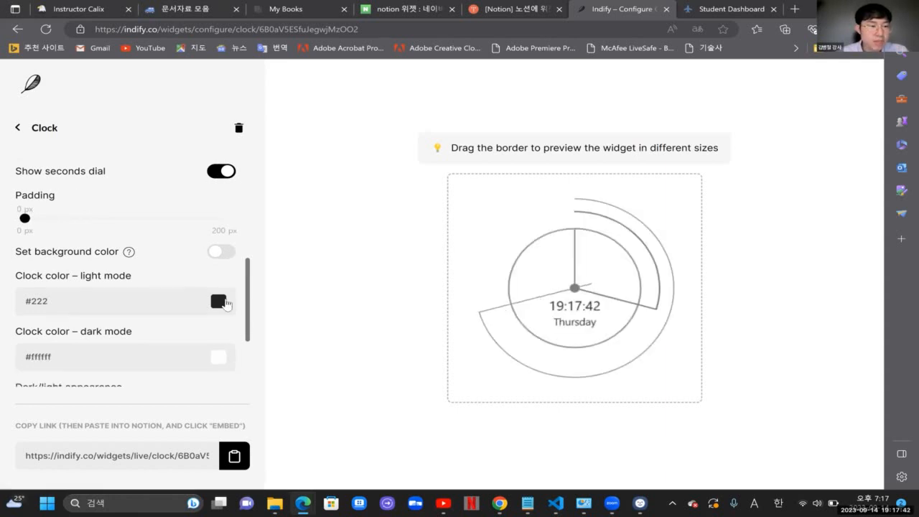
left_click(218, 301)
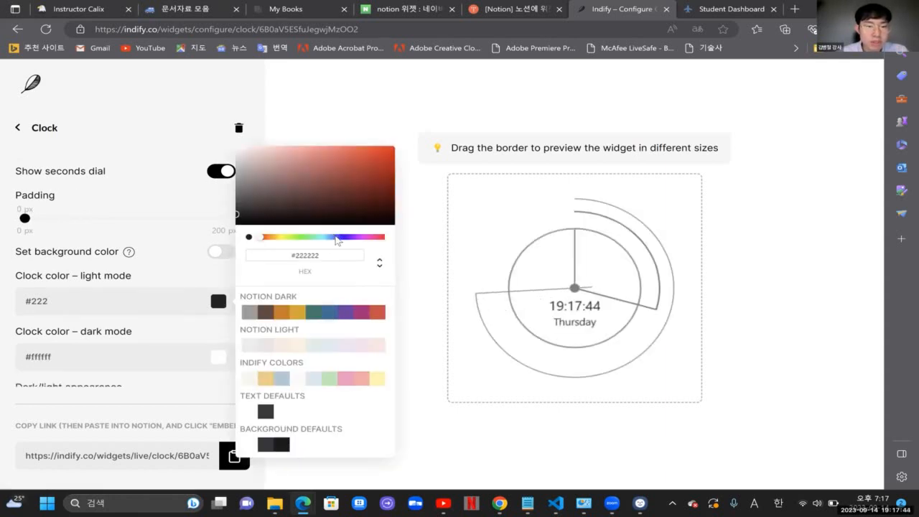
left_click(335, 237)
left_click(351, 165)
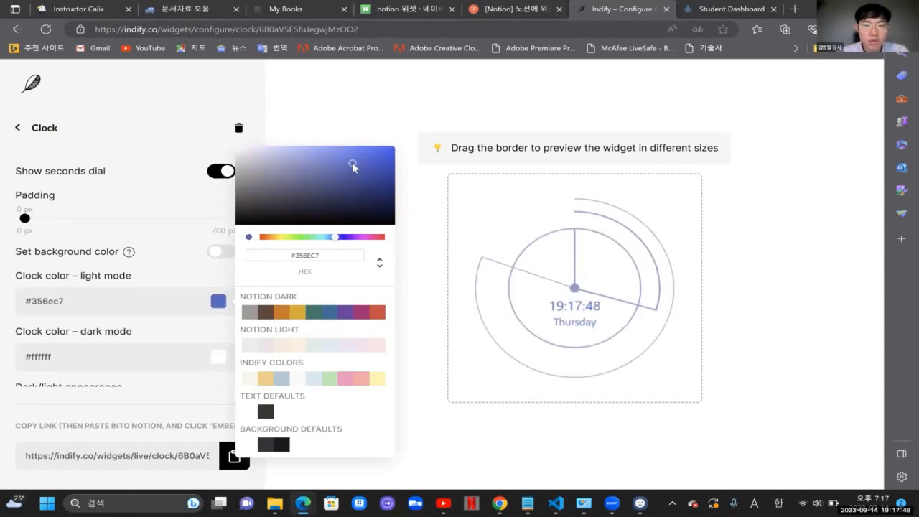
left_click(172, 307)
Step: Look over the dark mode color and remaining appearance options, and copy the clock widget's embed link
scroll(148, 356, "down", 1)
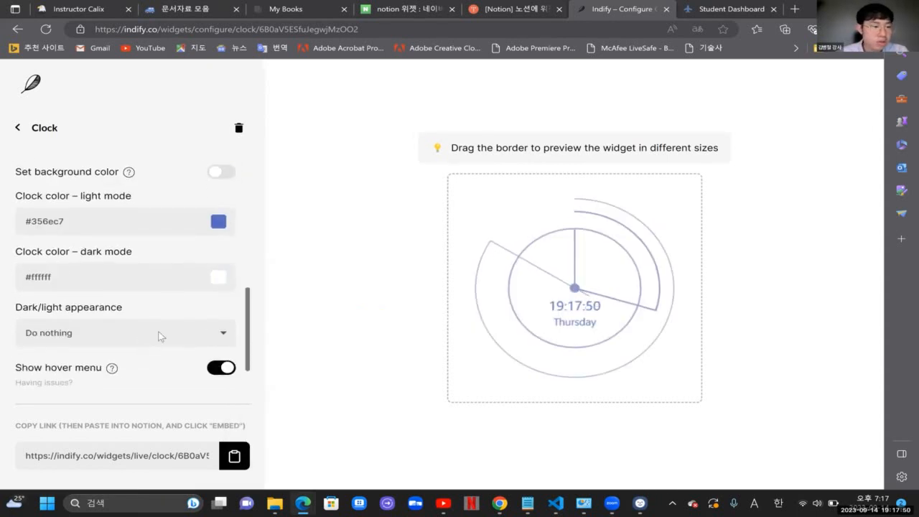
left_click(223, 278)
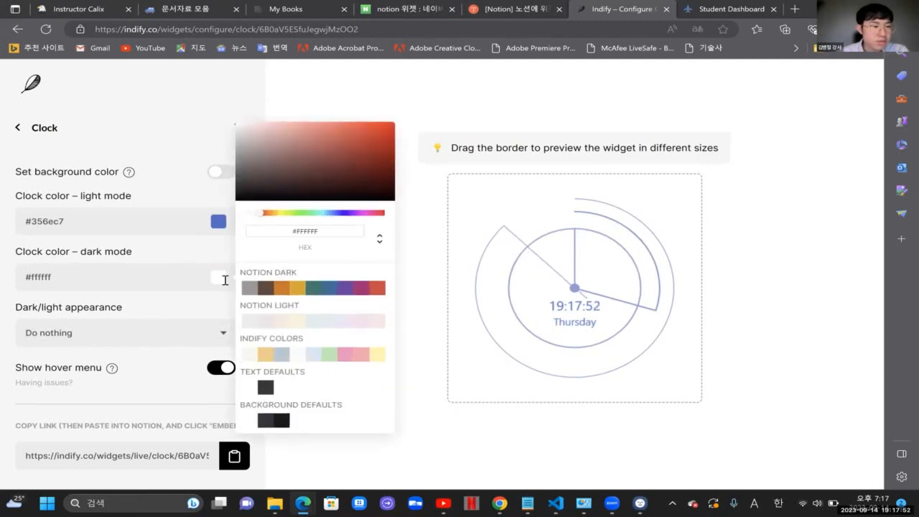
left_click(189, 323)
scroll(189, 323, "down", 1)
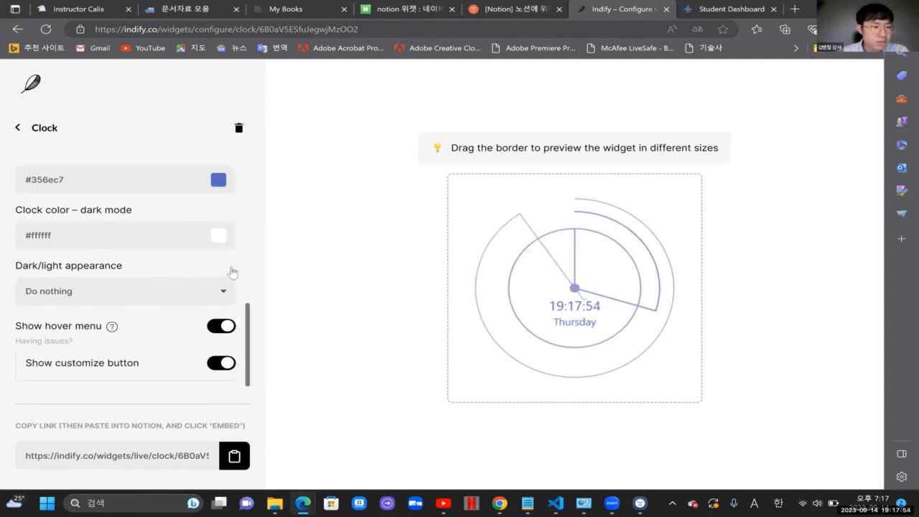
left_click(239, 454)
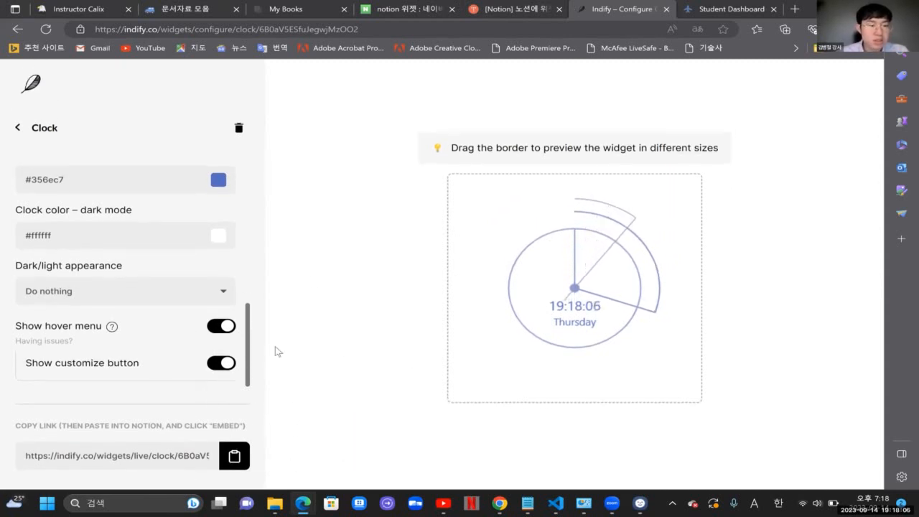
scroll(170, 215, "down", 1)
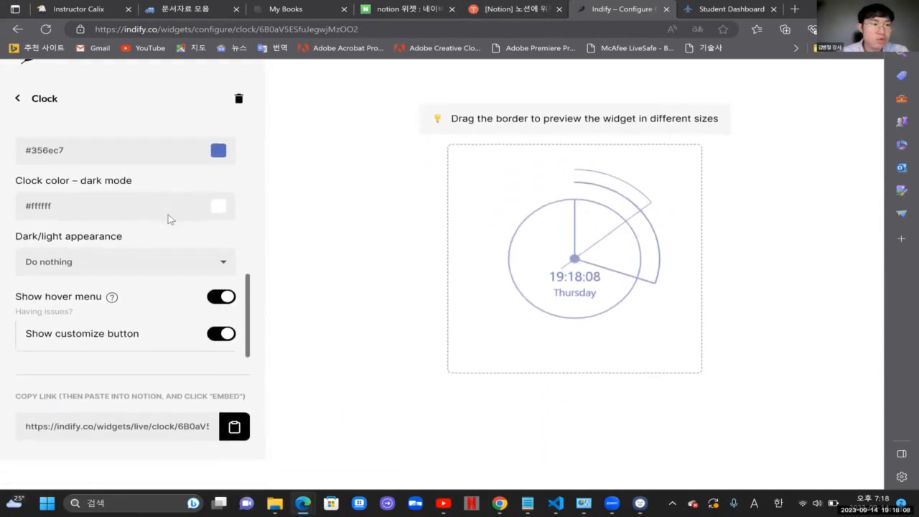
scroll(170, 216, "up", 1)
scroll(186, 302, "down", 1)
scroll(208, 358, "up", 1)
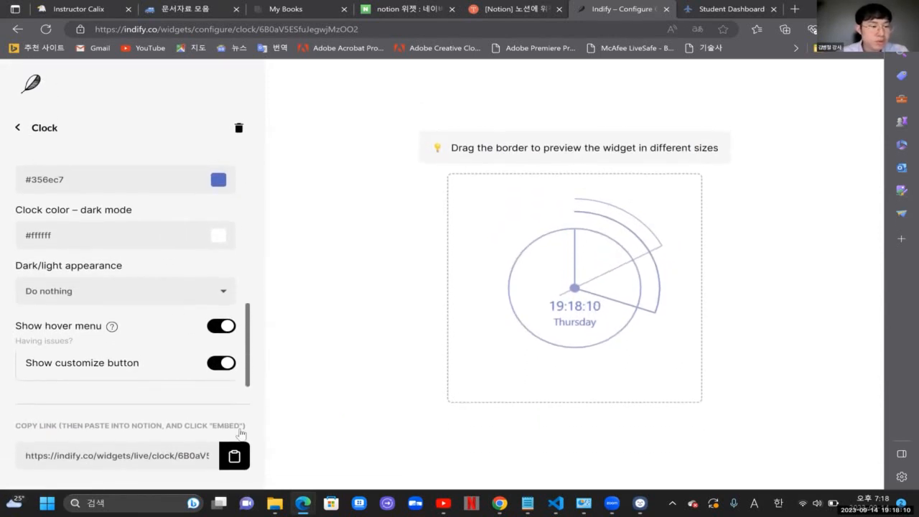
Step: Switch to the Student Dashboard page in Notion and insert a divider below the Friday-to-Sunday columns
left_click(707, 9)
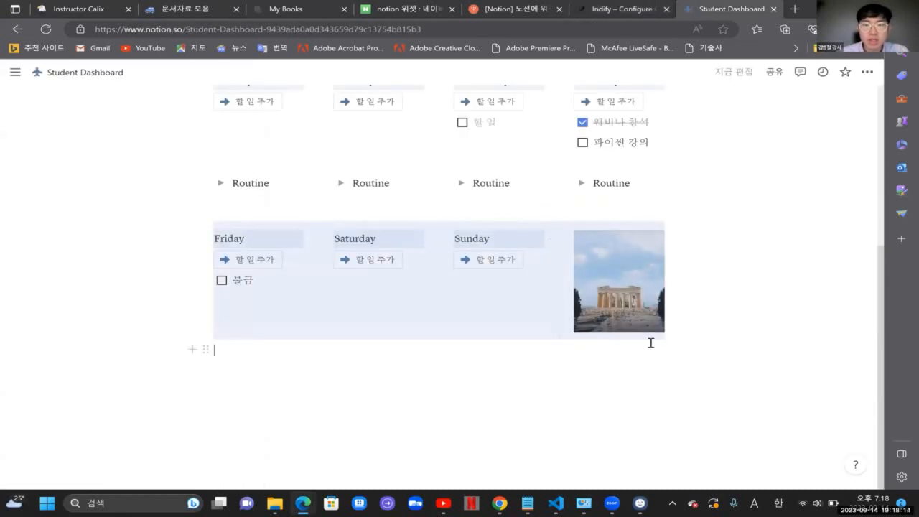
left_click(650, 343)
type("/rㄱ")
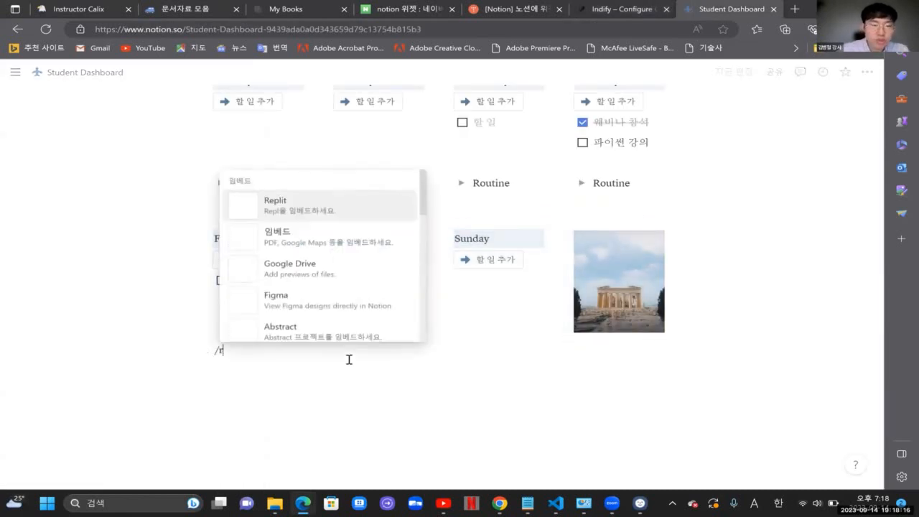
key("BackSpace")
key("BackSpace")
type("구분")
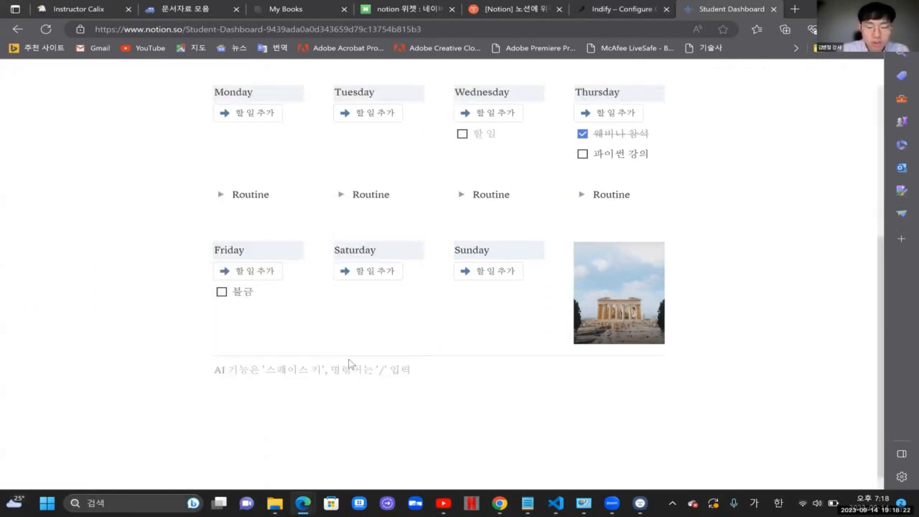
Step: Embed the copied Indify clock widget link below the divider and narrow the embed to fit around the clock
type("/임베")
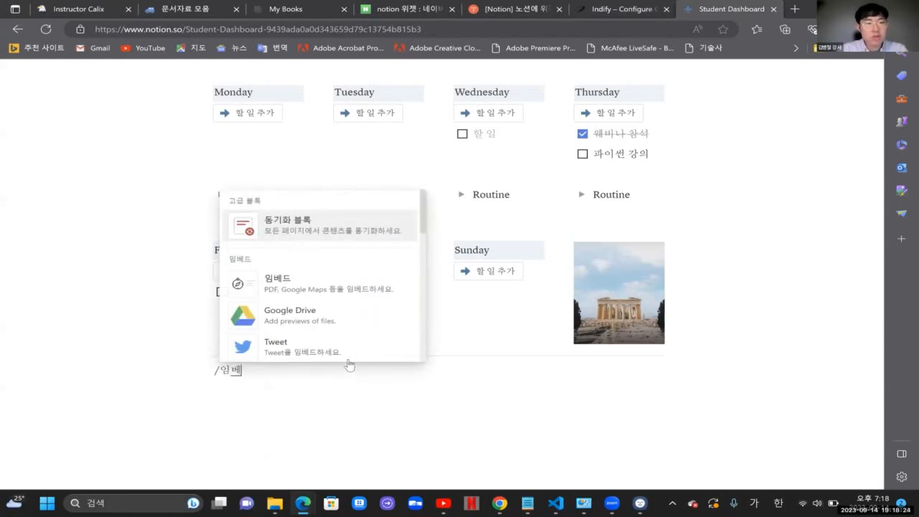
left_click(301, 280)
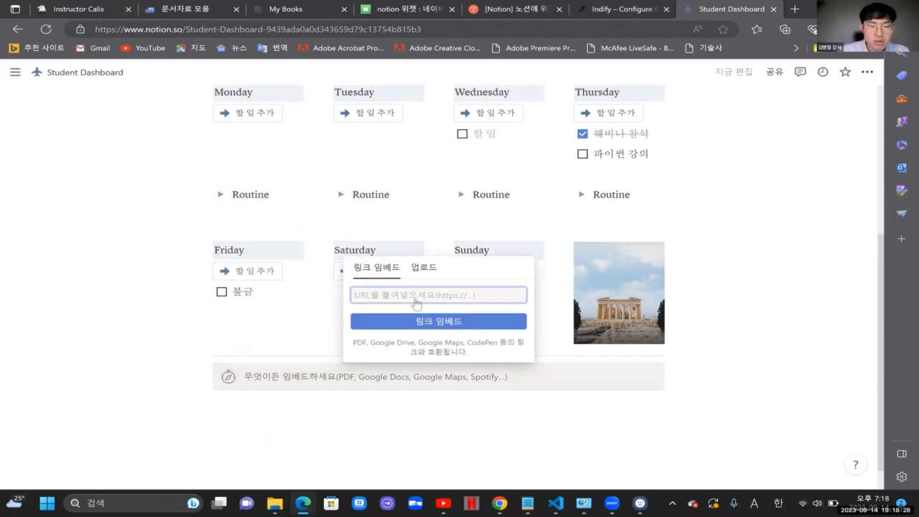
key("ctrl+v")
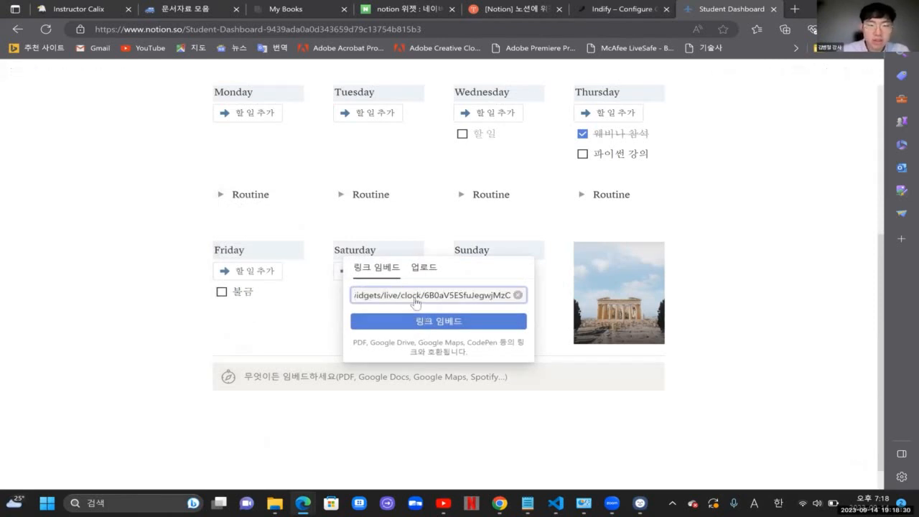
left_click(420, 320)
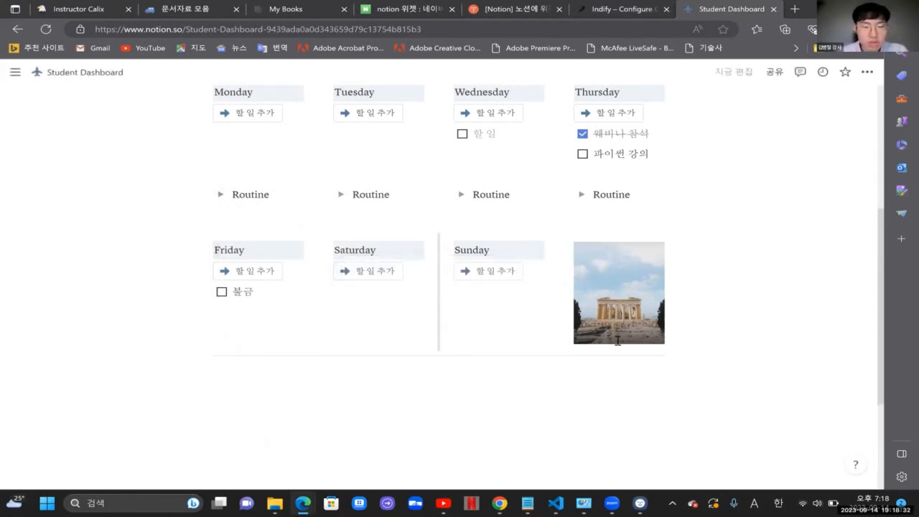
scroll(616, 338, "down", 3)
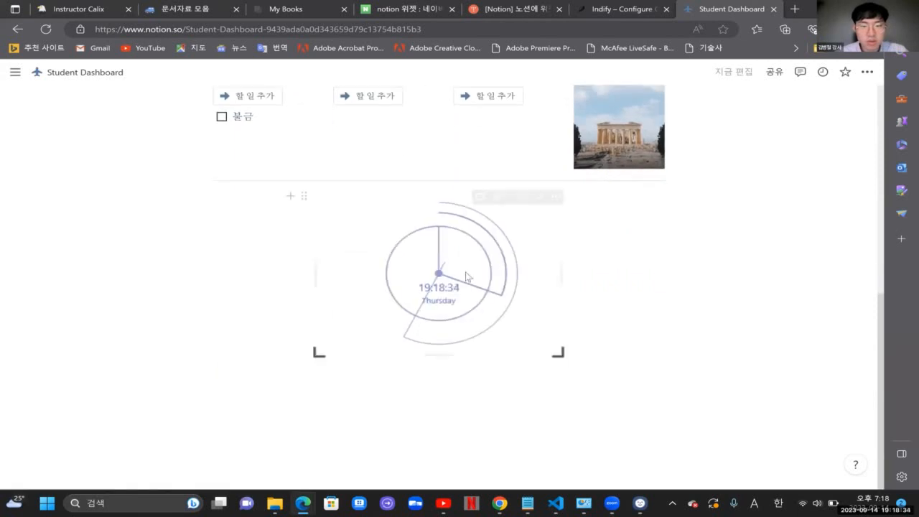
left_click_drag(561, 273, 526, 274)
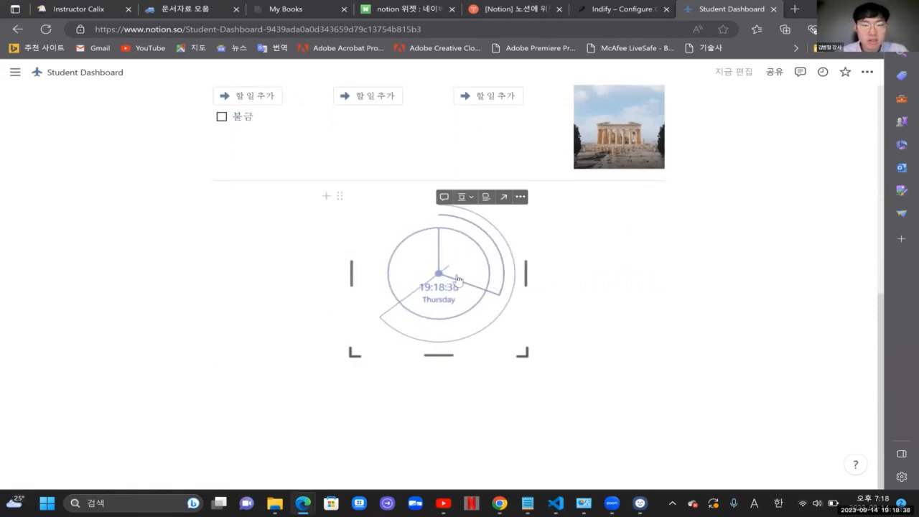
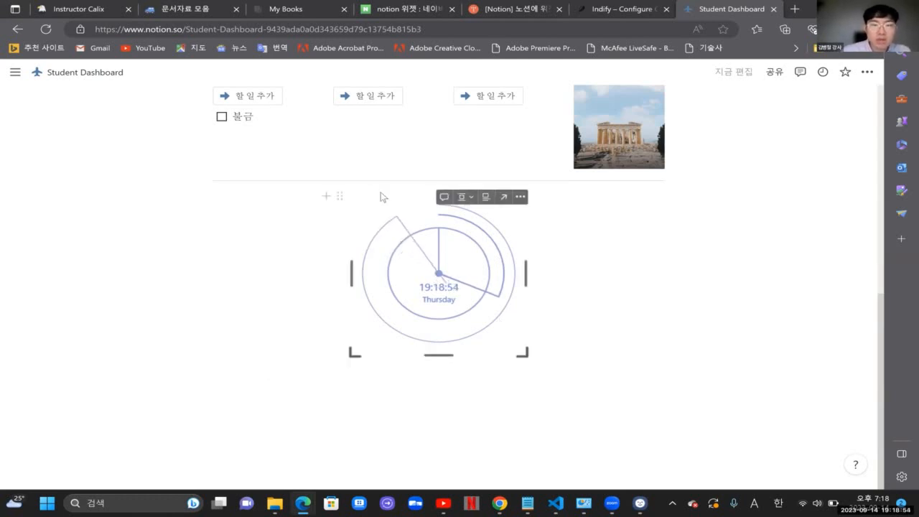
left_click(342, 198)
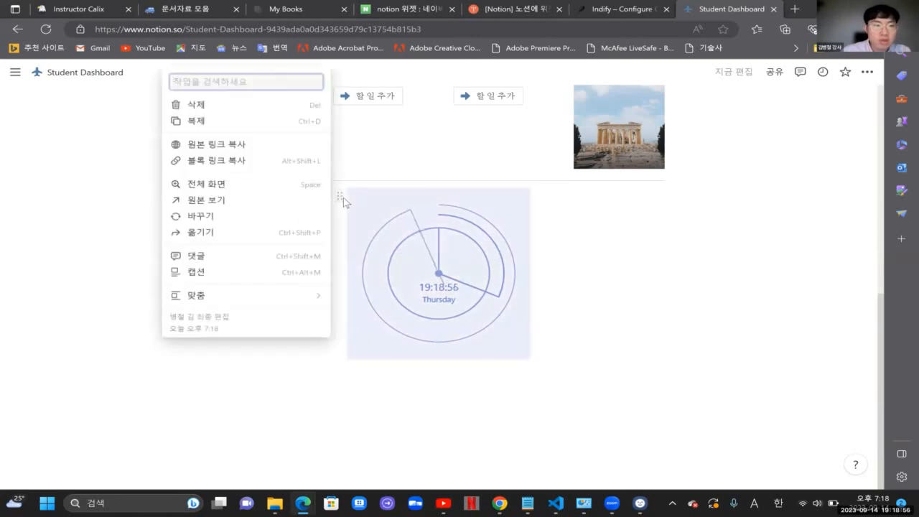
left_click(231, 233)
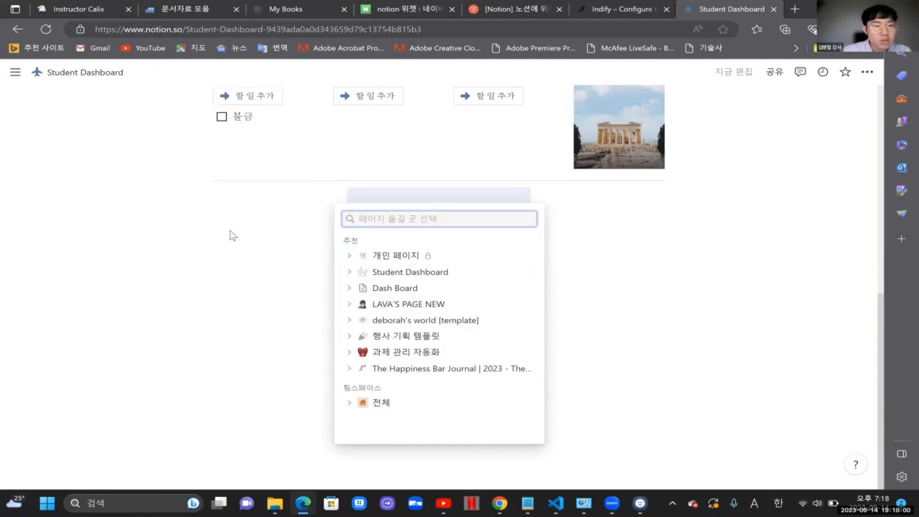
left_click(574, 257)
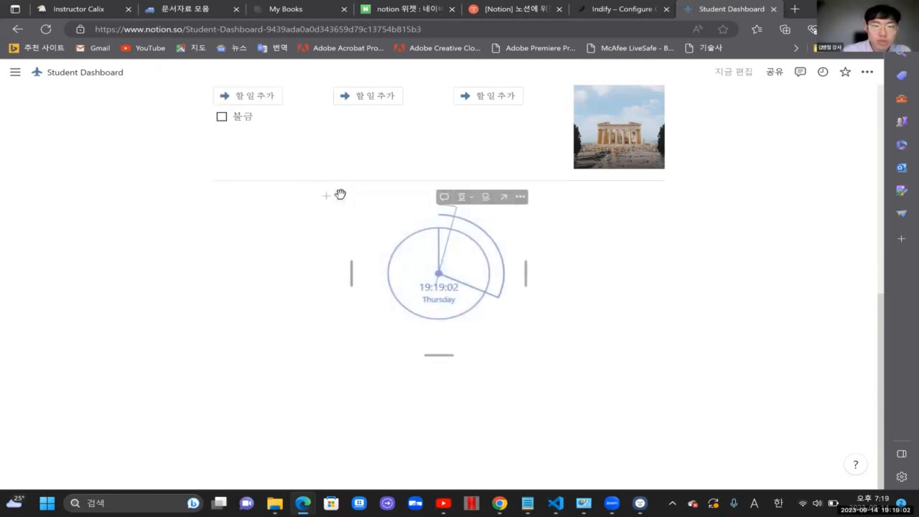
Step: Align the embedded clock block to the left (왼쪽)
left_click(341, 199)
mouse_move(222, 291)
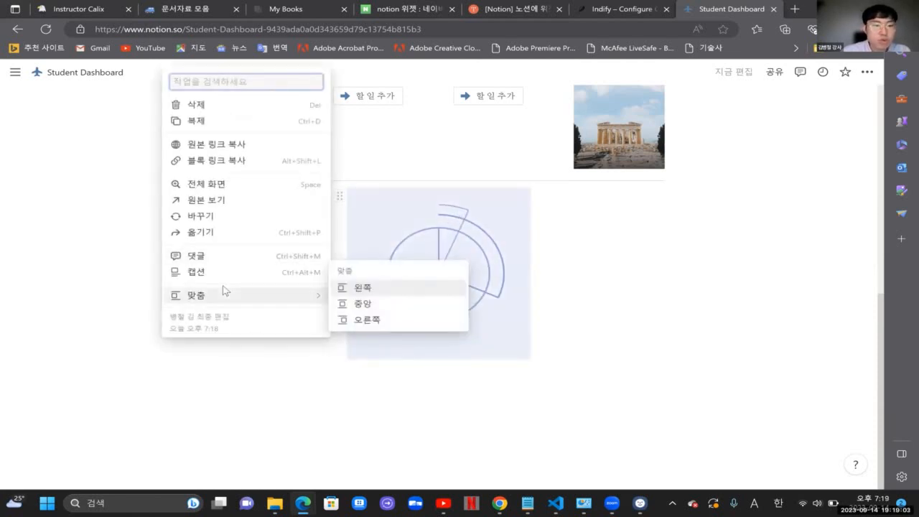
left_click(364, 288)
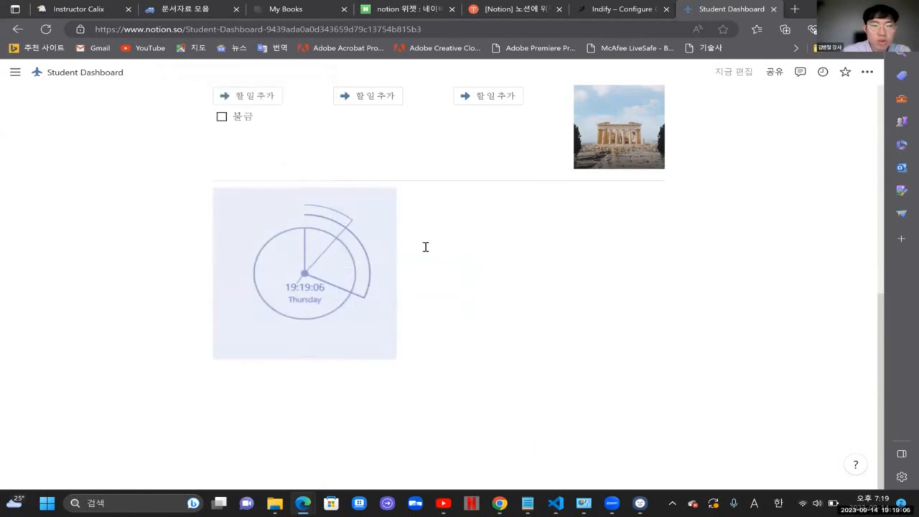
Step: Add an empty text block below the clock and move it beside the clock as a second column
left_click(355, 391)
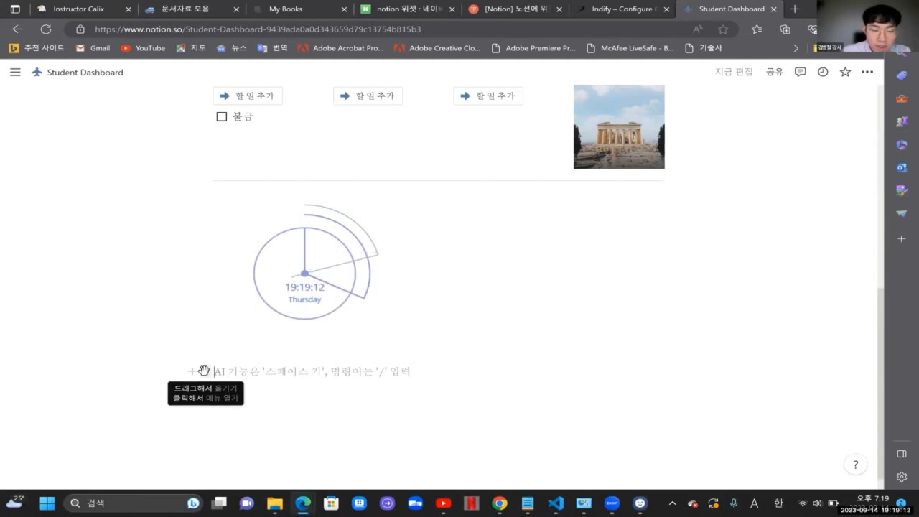
left_click_drag(205, 372, 426, 252)
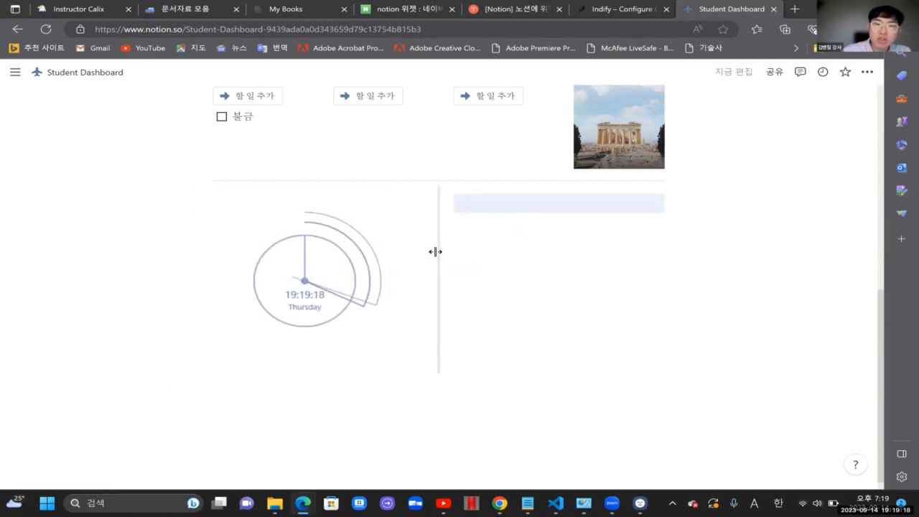
left_click_drag(435, 251, 403, 267)
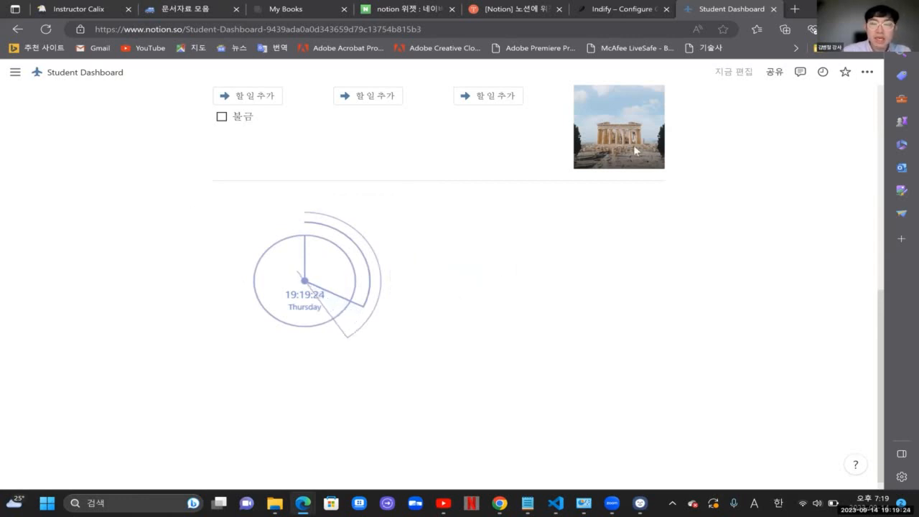
Step: Switch to Indify, return to the widget overview, and create a Weather widget titled Weather, dismissing the page translation offer
left_click(623, 9)
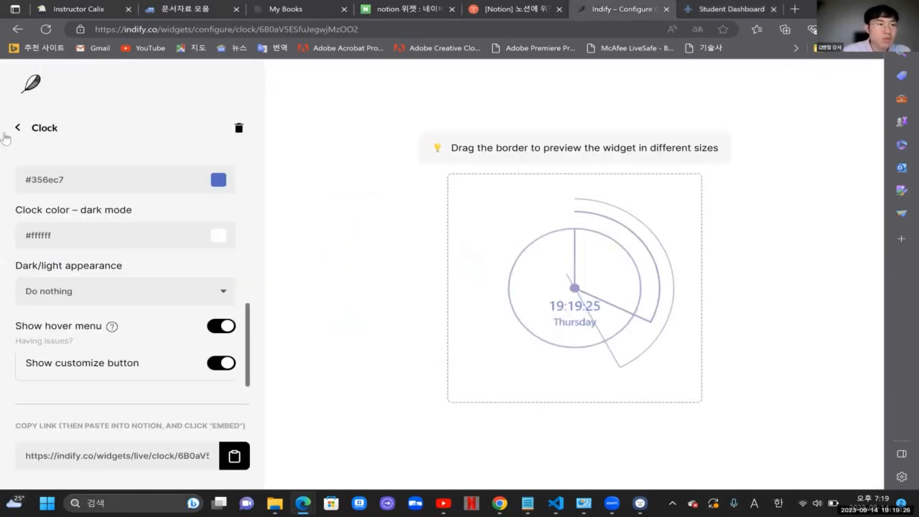
left_click(5, 136)
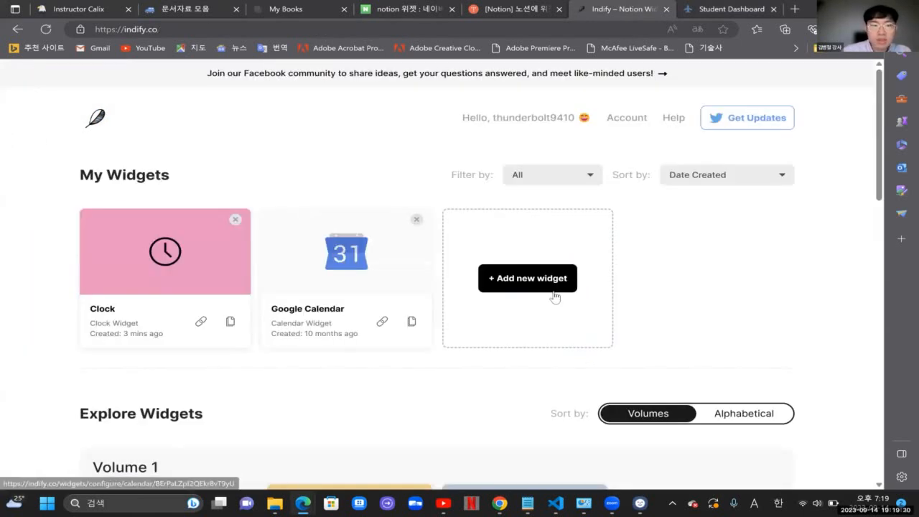
scroll(402, 324, "down", 5)
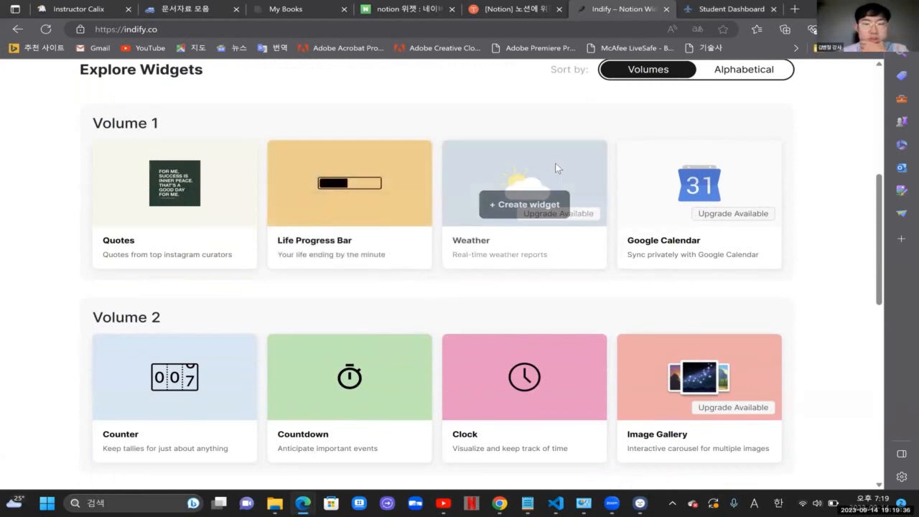
left_click(529, 203)
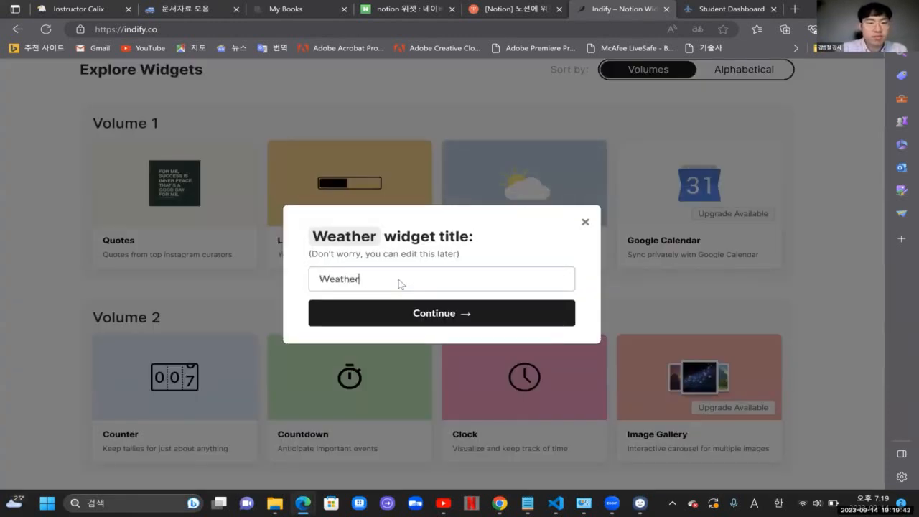
type("Weather")
key("Return")
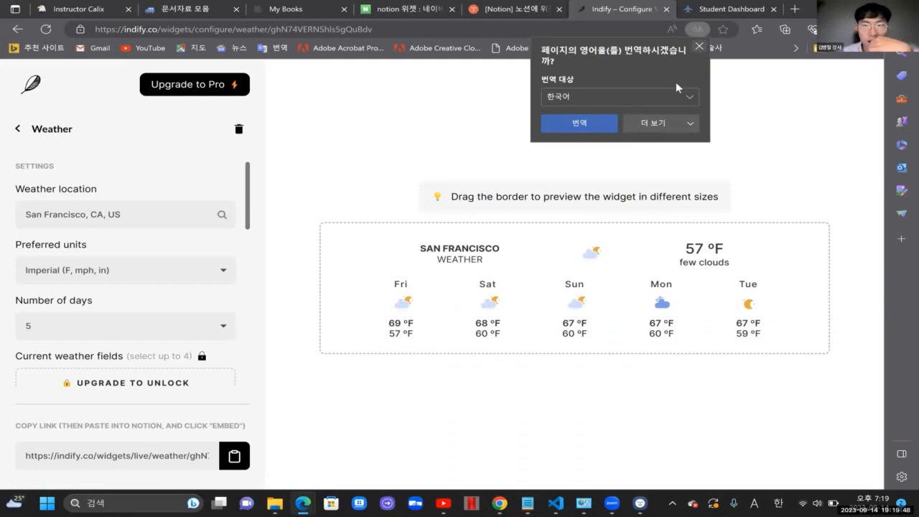
left_click(699, 46)
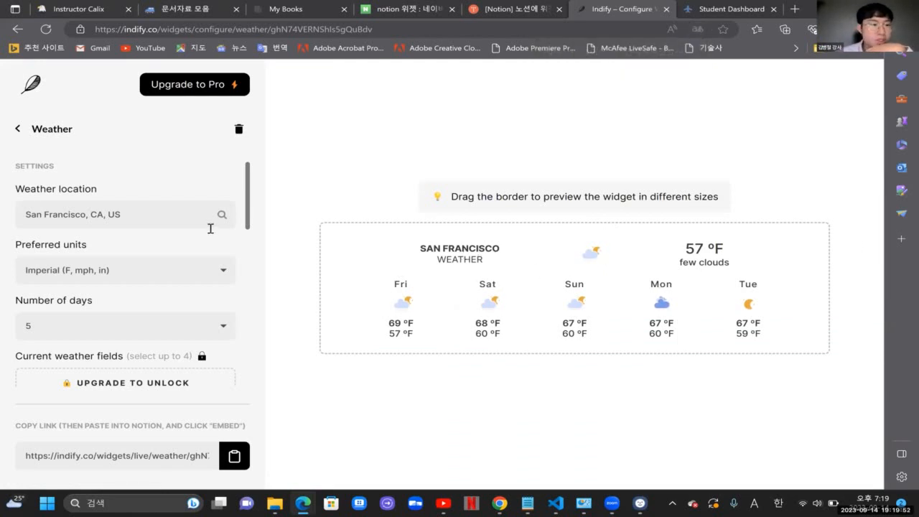
Step: Try replacing the weather location with a search for "korea", and clear the search text
left_click_drag(160, 215, 8, 199)
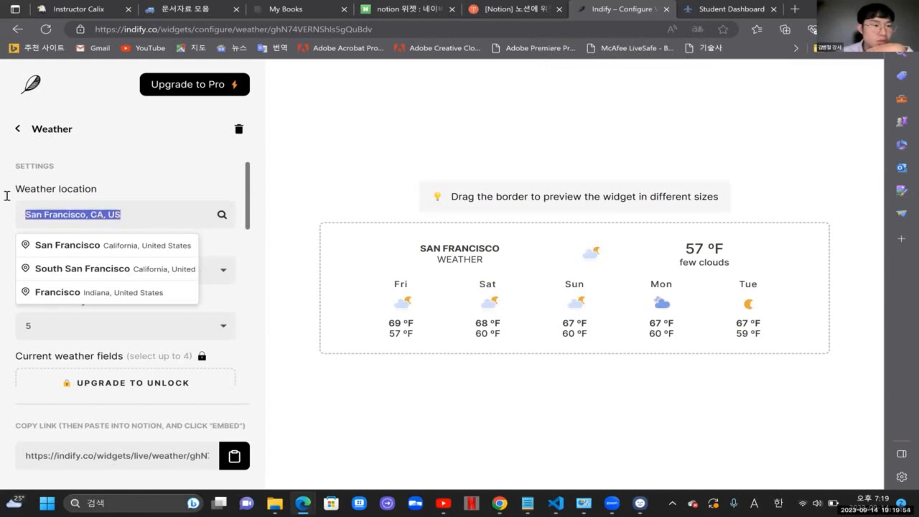
type("ko")
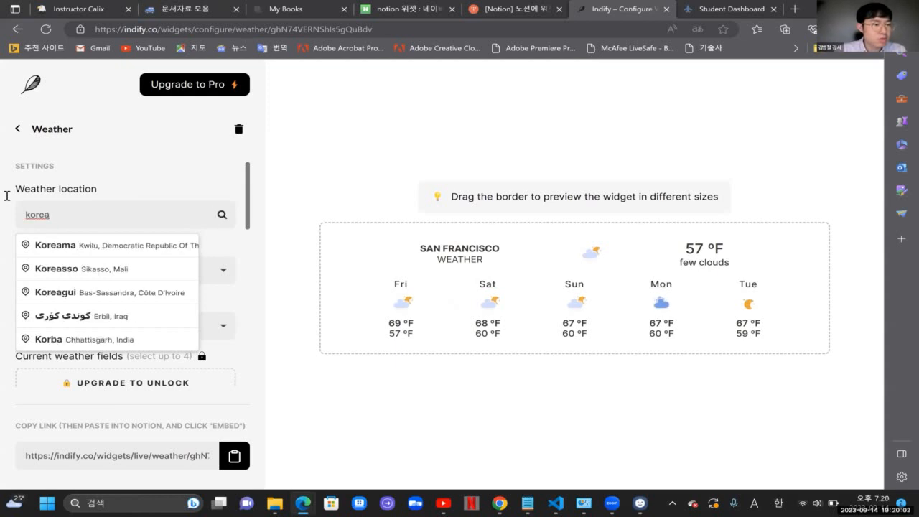
type("re")
key("BackSpace")
key("BackSpace")
key("BackSpace")
key("BackSpace")
Step: Try a weather location search for "south korea", and empty the field
type("s")
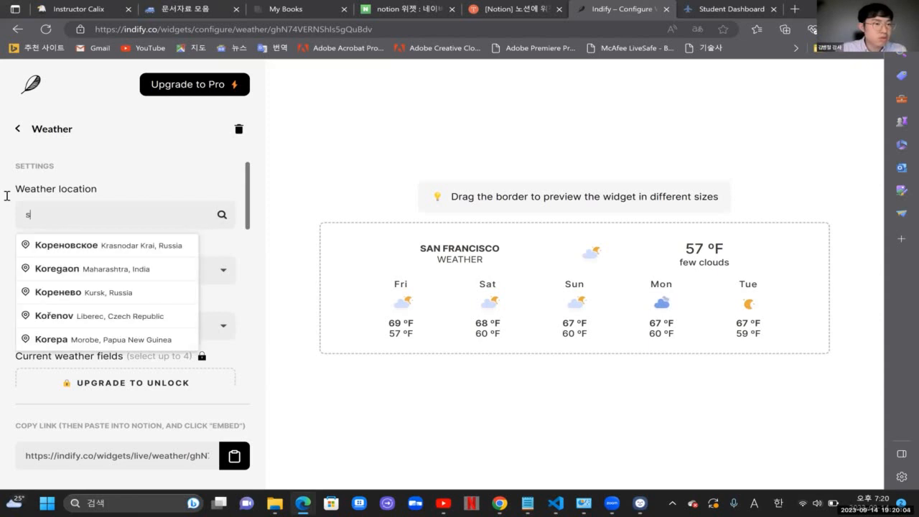
type("otu")
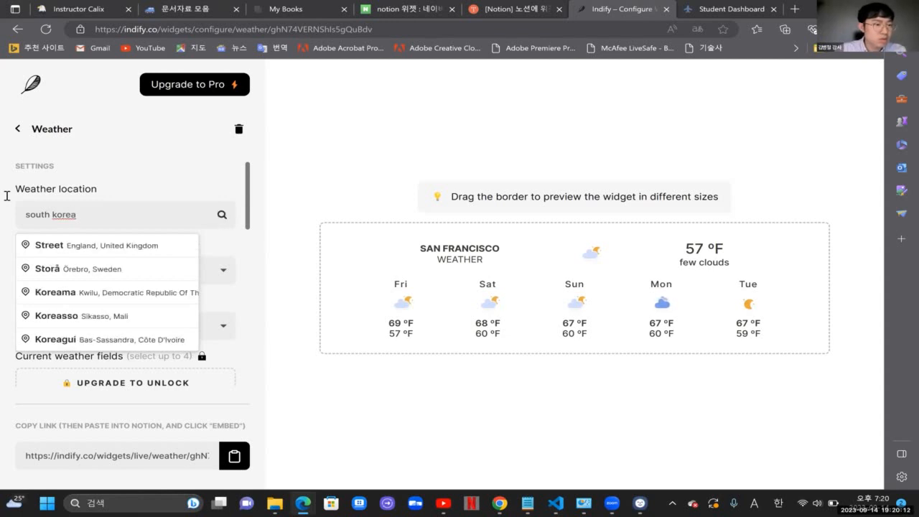
key("BackSpace")
key("BackSpace")
key("BackSpace")
key("BackSpace")
key("BackSpace")
key("BackSpace")
key("BackSpace")
key("BackSpace")
key("BackSpace")
key("BackSpace")
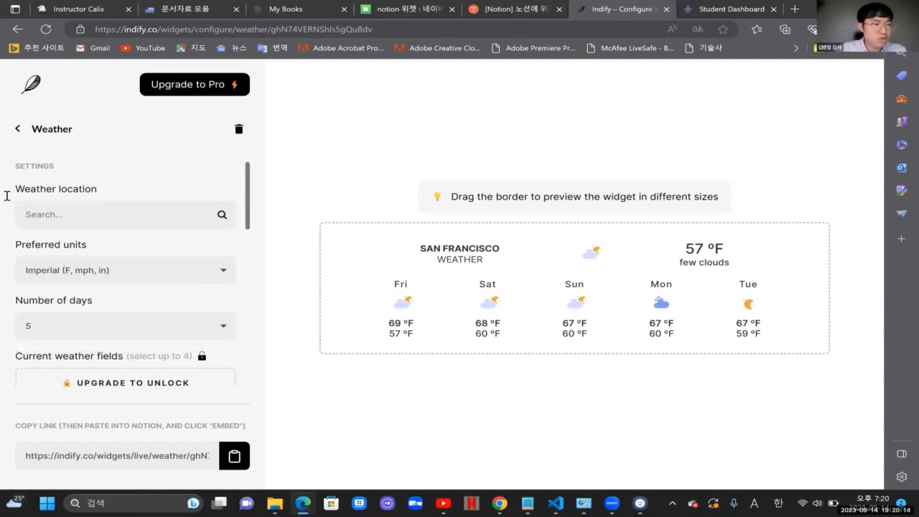
Step: Search the weather locations again for "south korea" and look through the suggested places
type("s")
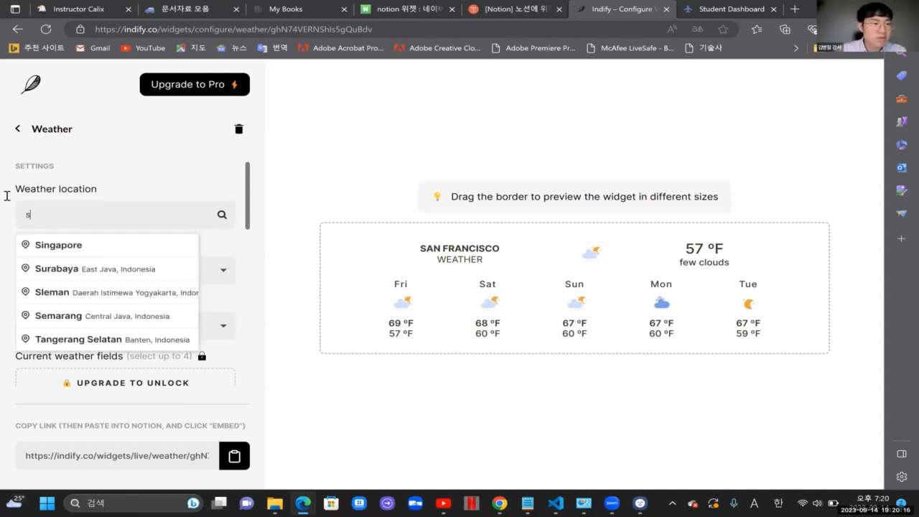
type("outh korea")
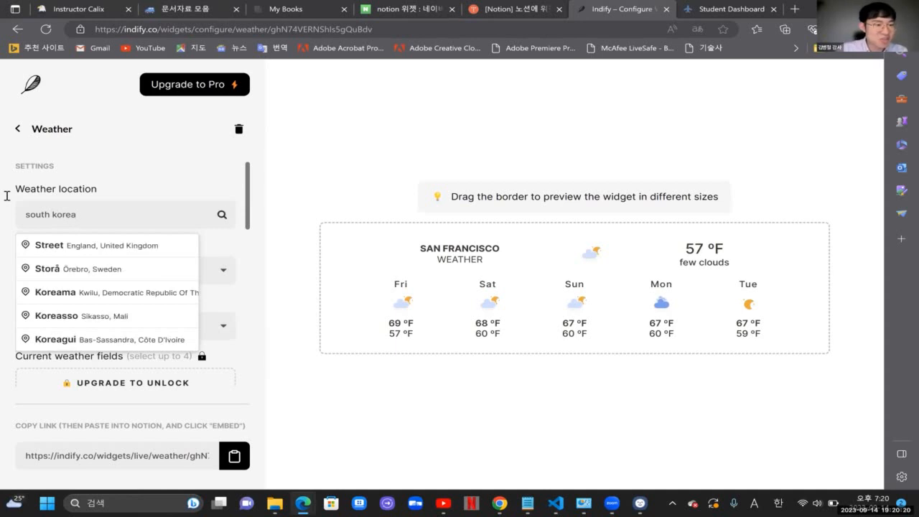
scroll(110, 293, "down", 1)
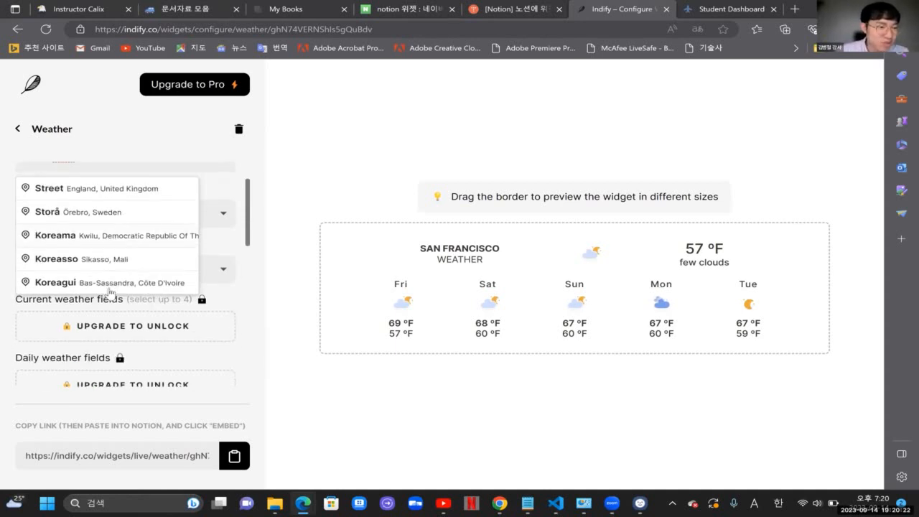
scroll(125, 230, "up", 1)
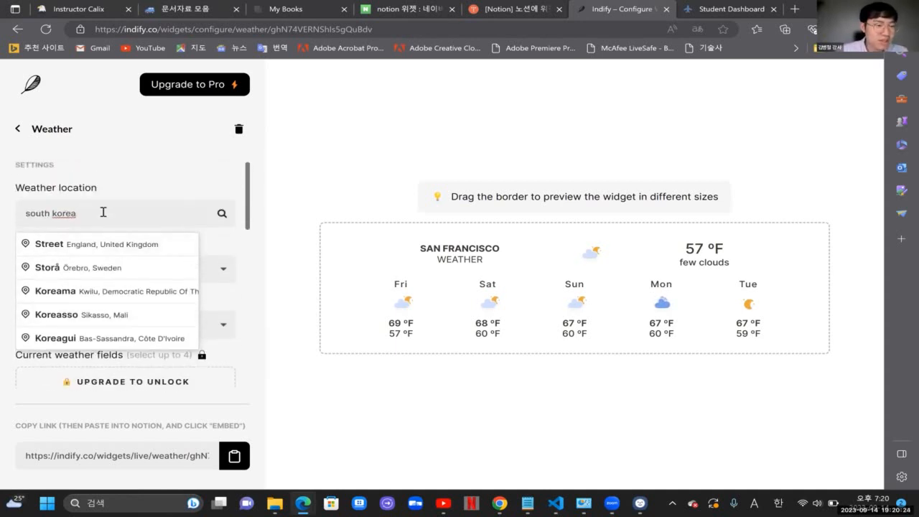
Step: Try replacing the weather location with a search for "japan", and dismiss the suggestions
left_click_drag(102, 212, 3, 210)
type("jap")
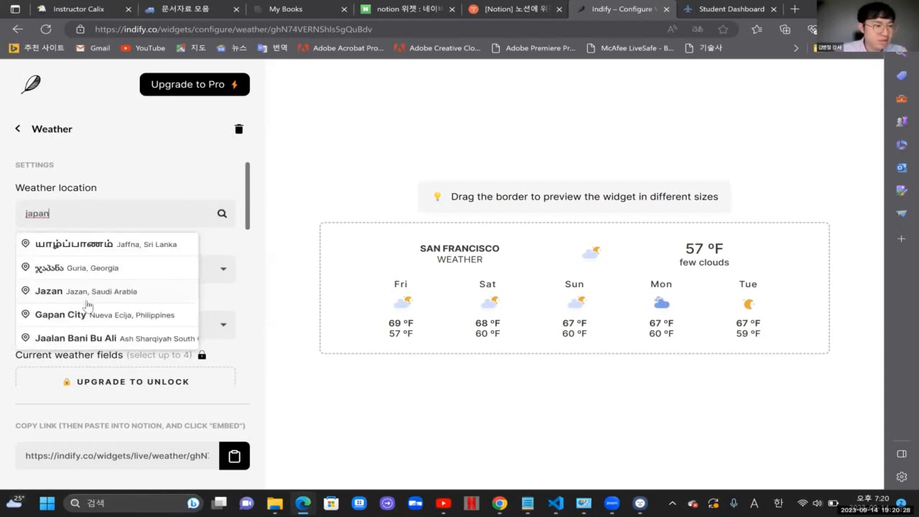
left_click(87, 305)
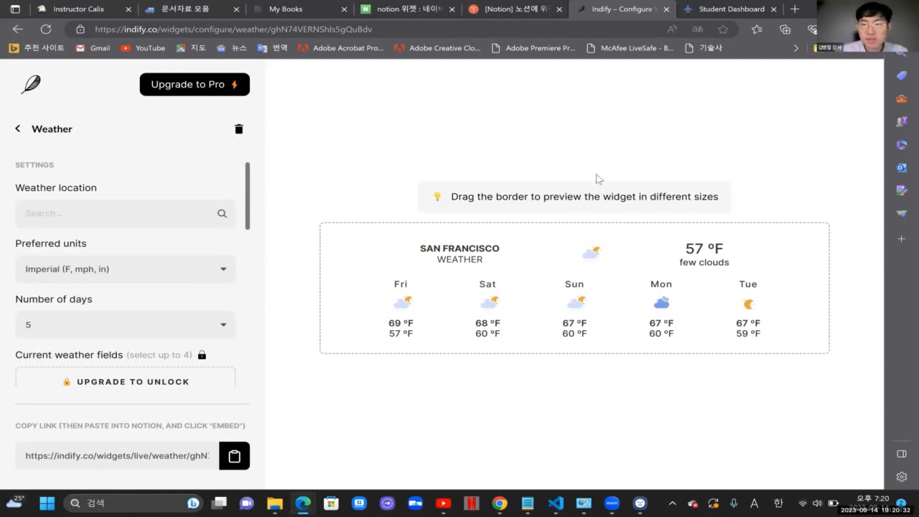
Step: Keep the preferred units on Imperial (F, mph, in) and set the forecast's number of days to 7
left_click(207, 266)
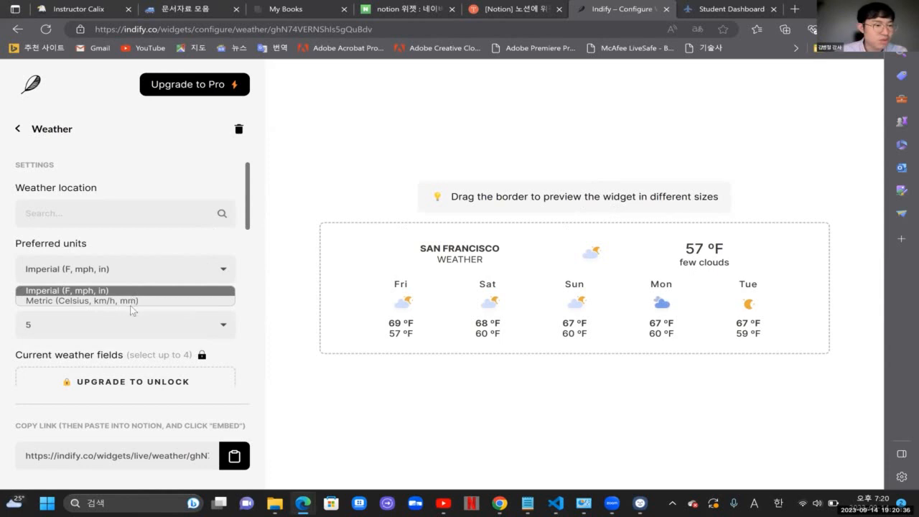
left_click(204, 291)
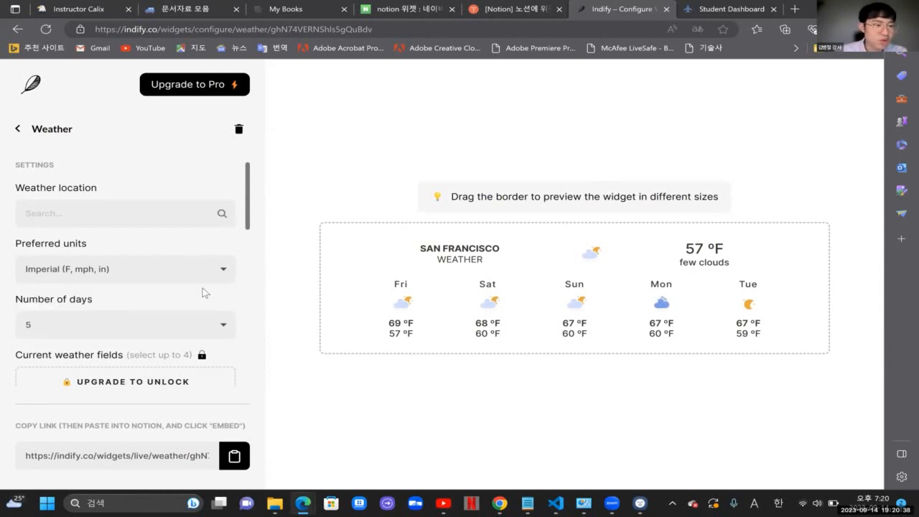
left_click(154, 328)
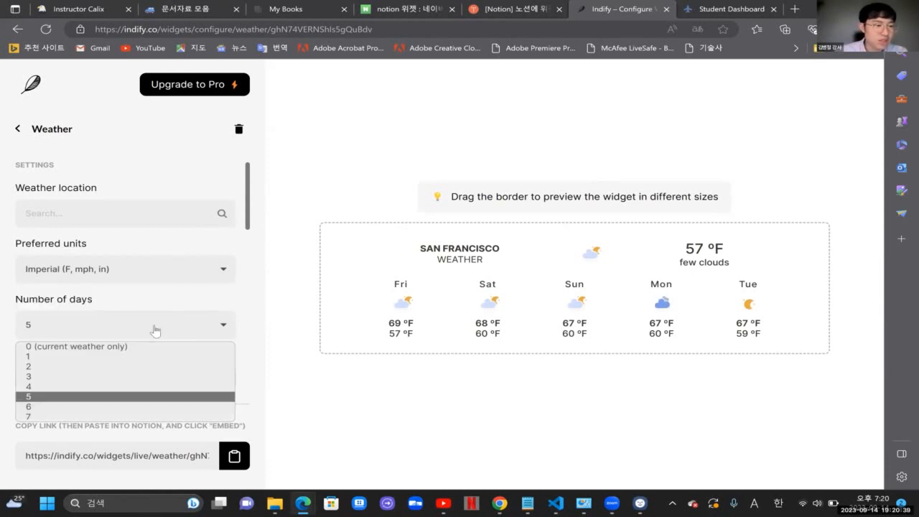
left_click(96, 418)
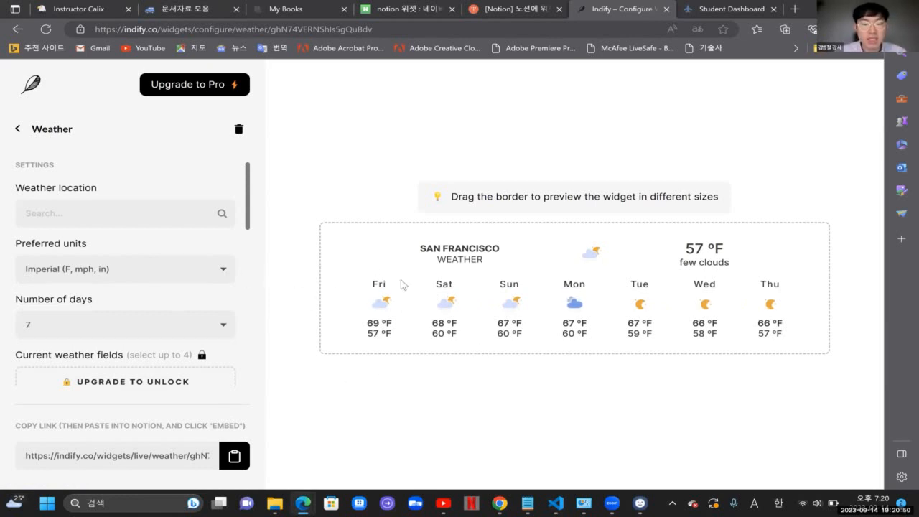
Step: Look through the remaining Weather widget settings and copy the widget's embed link
scroll(133, 284, "down", 1)
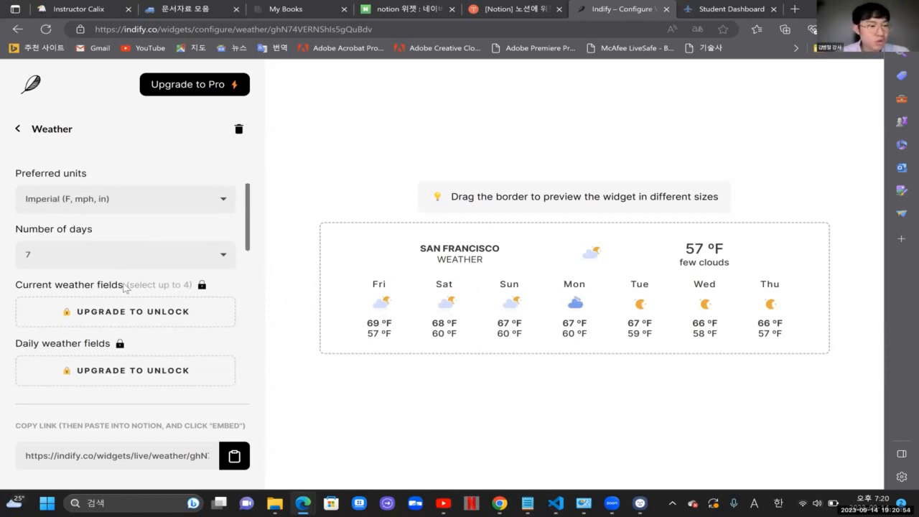
left_click_drag(125, 288, 161, 309)
scroll(161, 310, "down", 6)
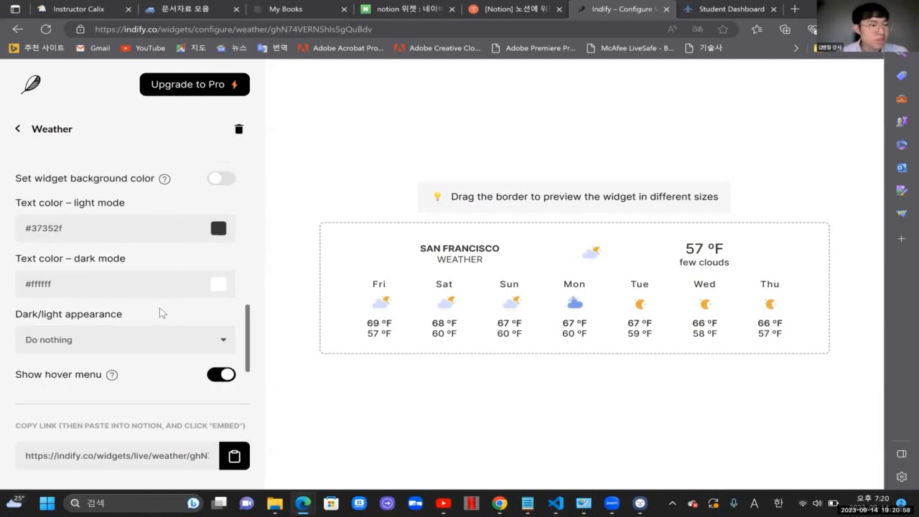
scroll(215, 402, "down", 1)
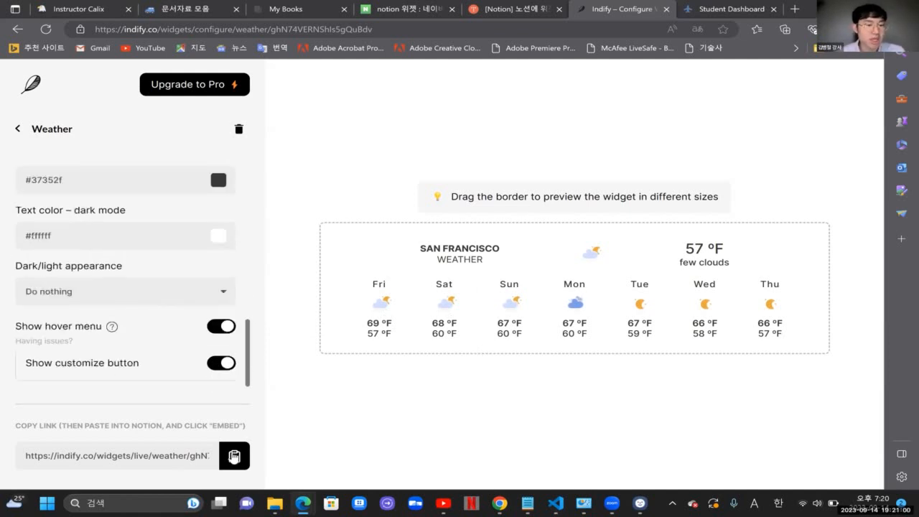
left_click(234, 457)
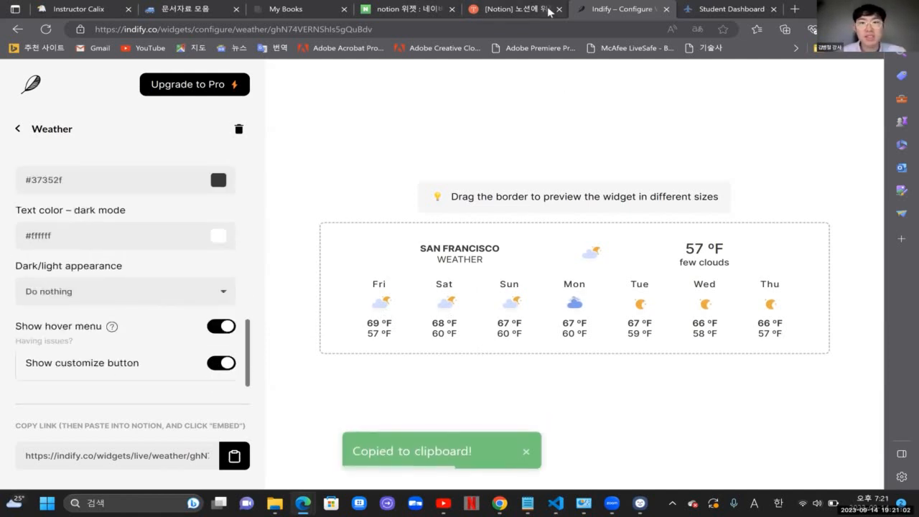
Step: Switch to the Student Dashboard in Notion and embed the copied weather widget link in the empty column beside the clock
left_click(725, 8)
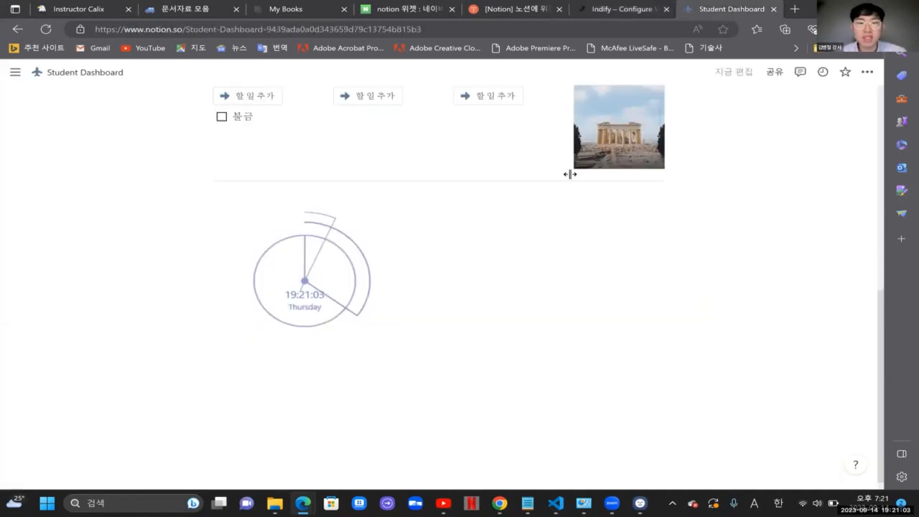
left_click(556, 211)
type("/")
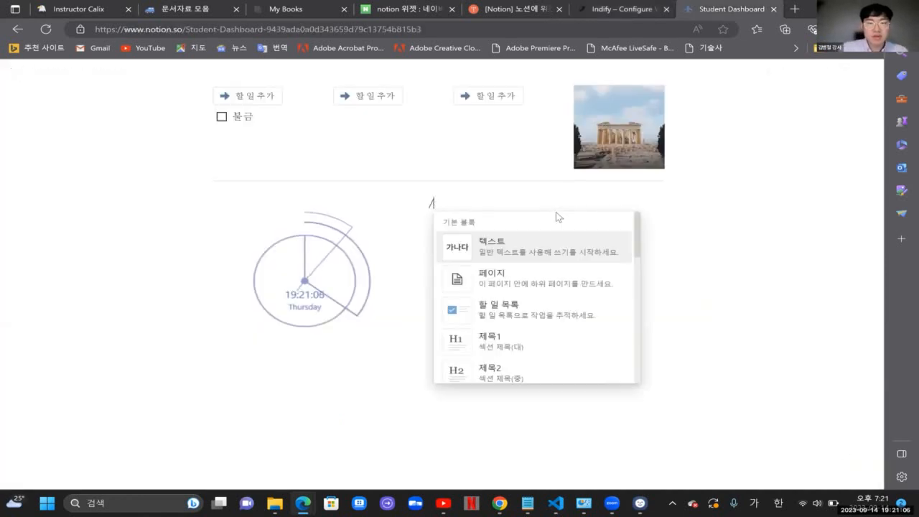
type("임벧")
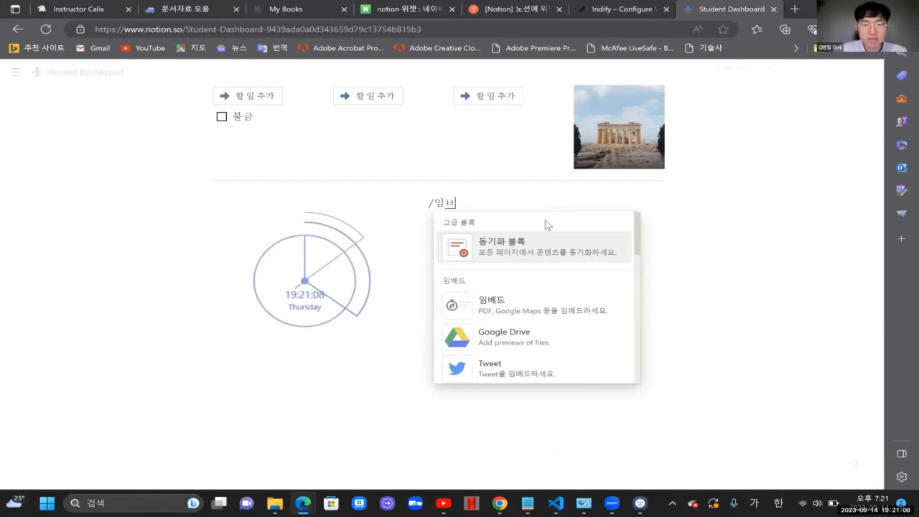
type("드")
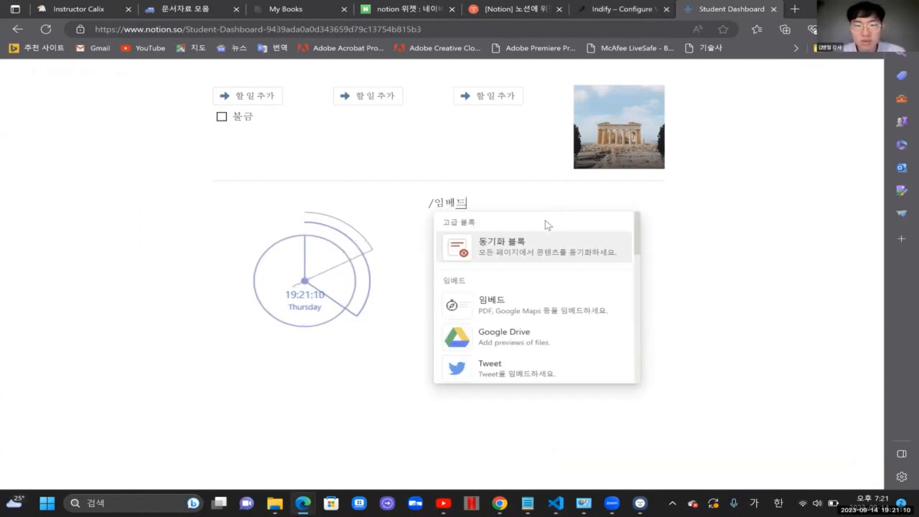
left_click(507, 317)
key("ctrl+v")
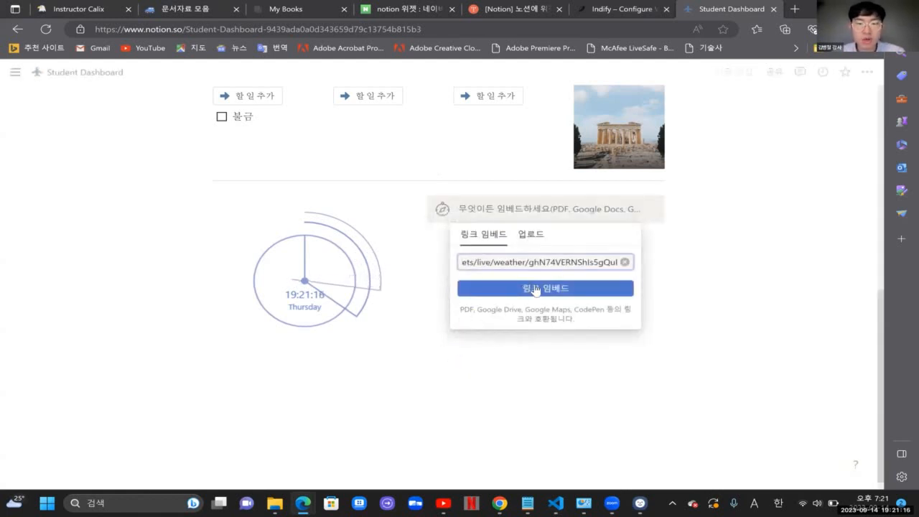
left_click(532, 289)
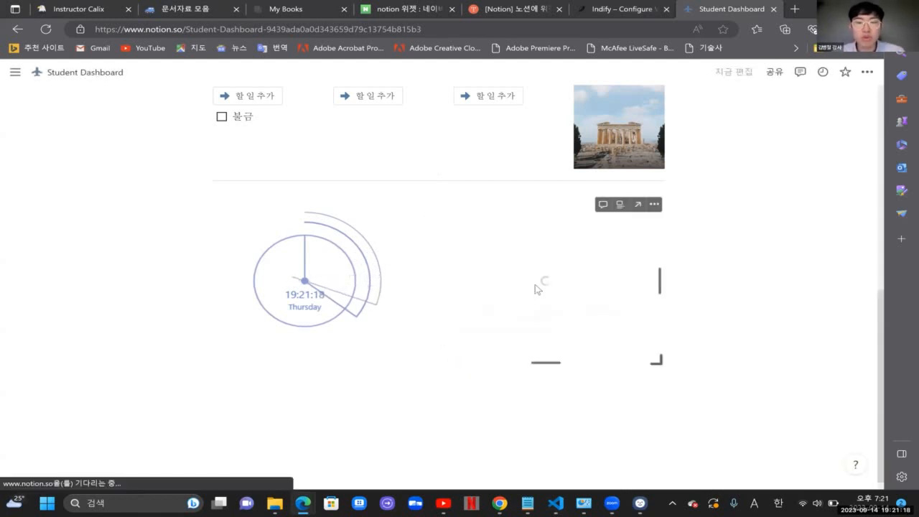
Step: Increase the height of the embedded weather widget to fit more forecast days
scroll(652, 280, "down", 5)
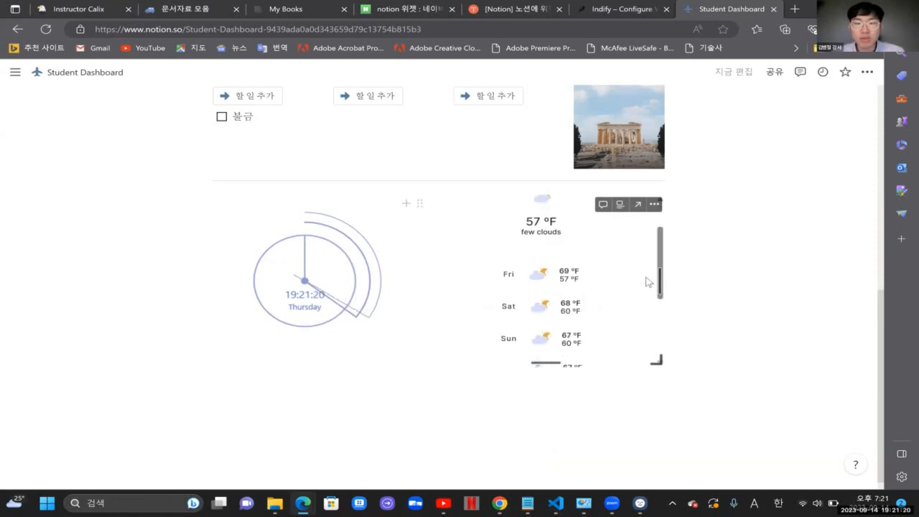
left_click_drag(552, 362, 559, 338)
scroll(607, 316, "down", 1)
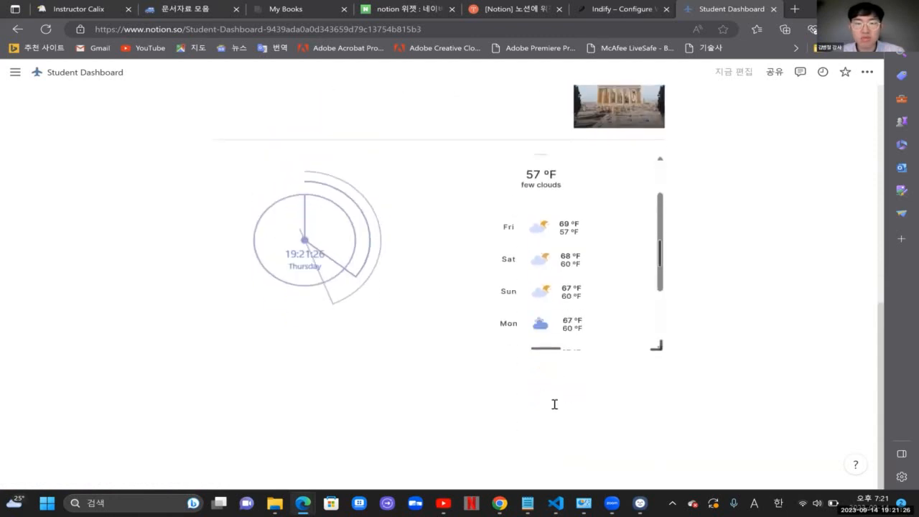
left_click_drag(552, 427, 568, 389)
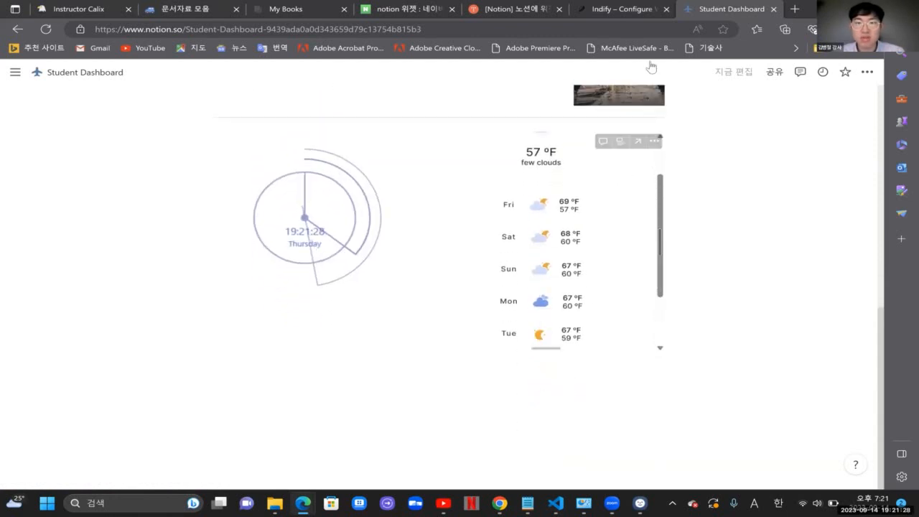
Step: Switch to Indify, set the Weather widget's number of days to 3, and return to the Student Dashboard to check the embed
left_click(606, 8)
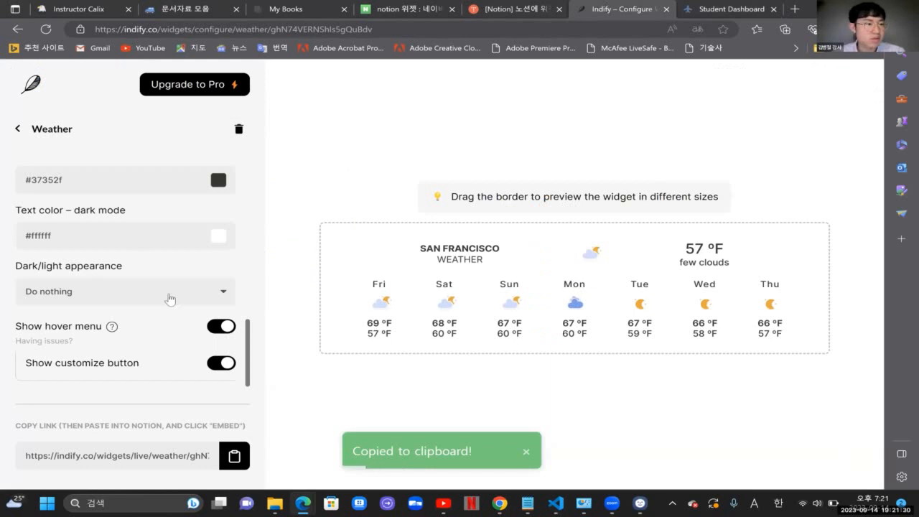
scroll(170, 299, "down", 1)
scroll(170, 299, "up", 10)
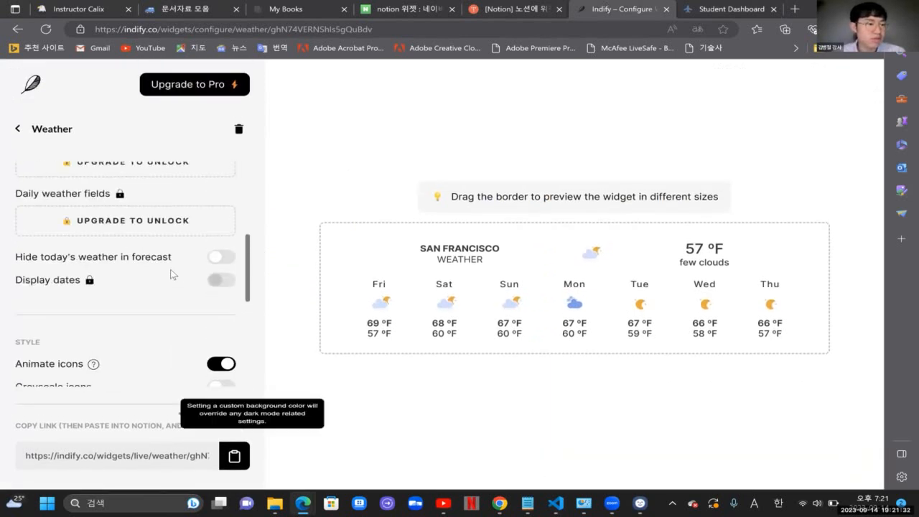
scroll(171, 275, "up", 1)
left_click(231, 323)
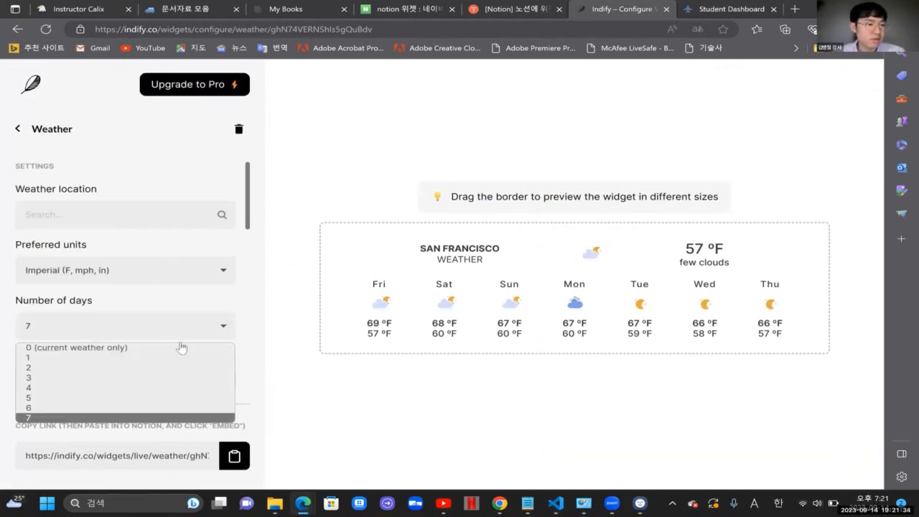
left_click(134, 378)
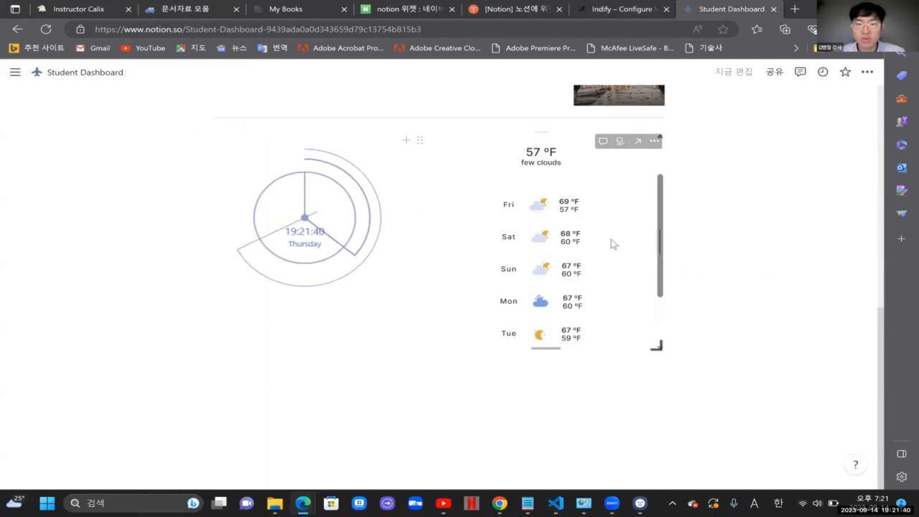
scroll(563, 309, "down", 2)
scroll(563, 309, "up", 4)
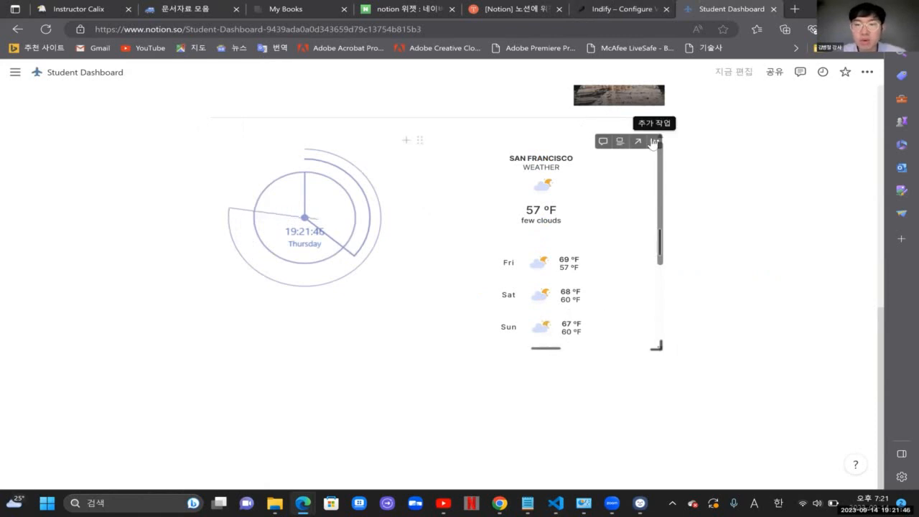
left_click_drag(722, 345, 191, 191)
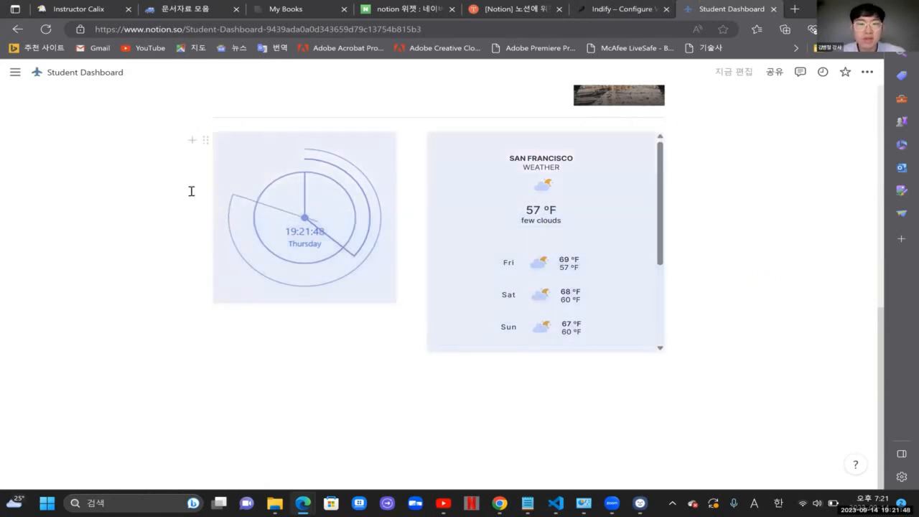
left_click(203, 140)
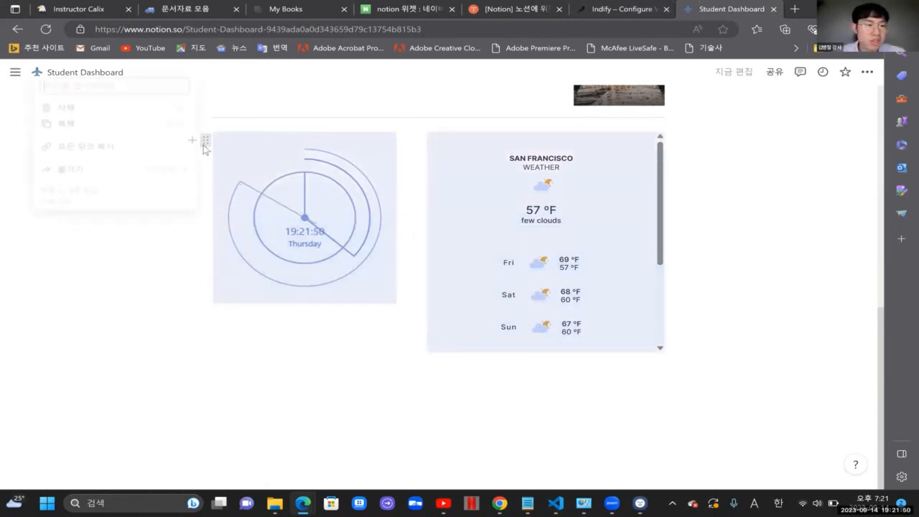
type("ehdrl")
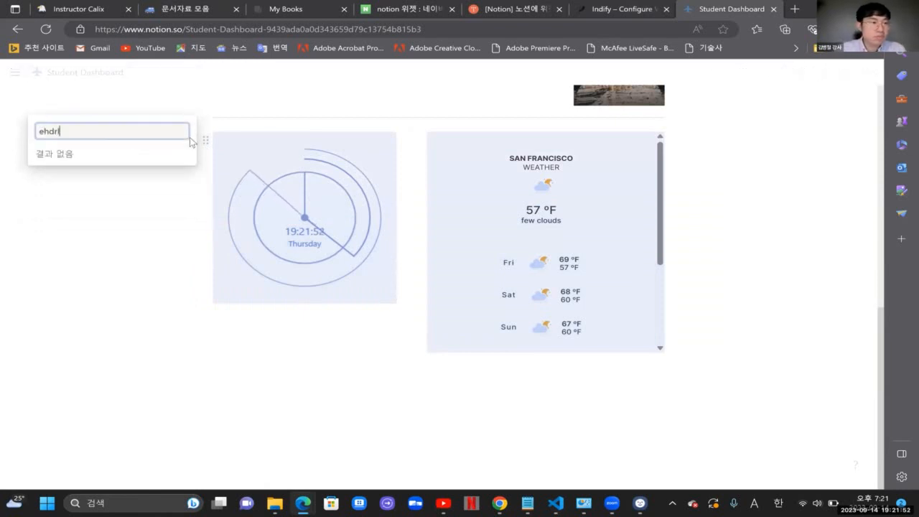
key("BackSpace")
key("BackSpace")
key("BackSpace")
key("BackSpace")
key("BackSpace")
key("Hangul")
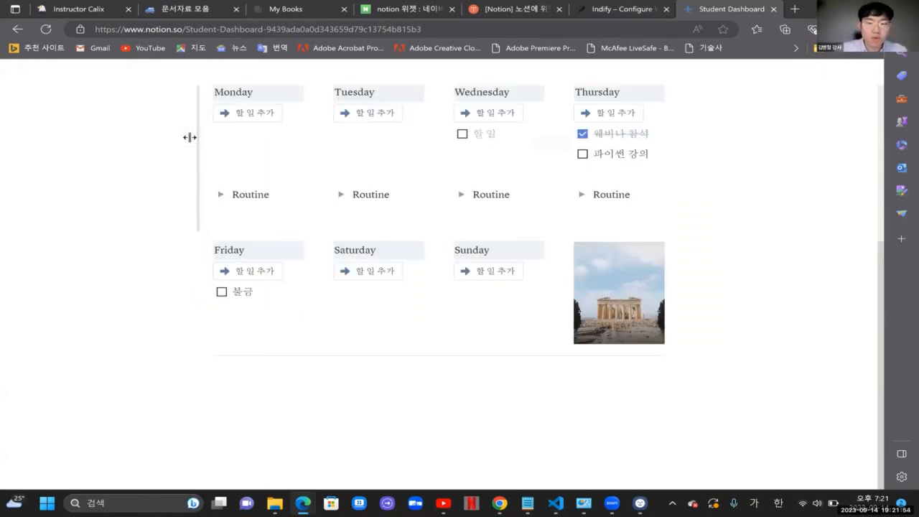
key("ctrl+z")
scroll(189, 137, "down", 3)
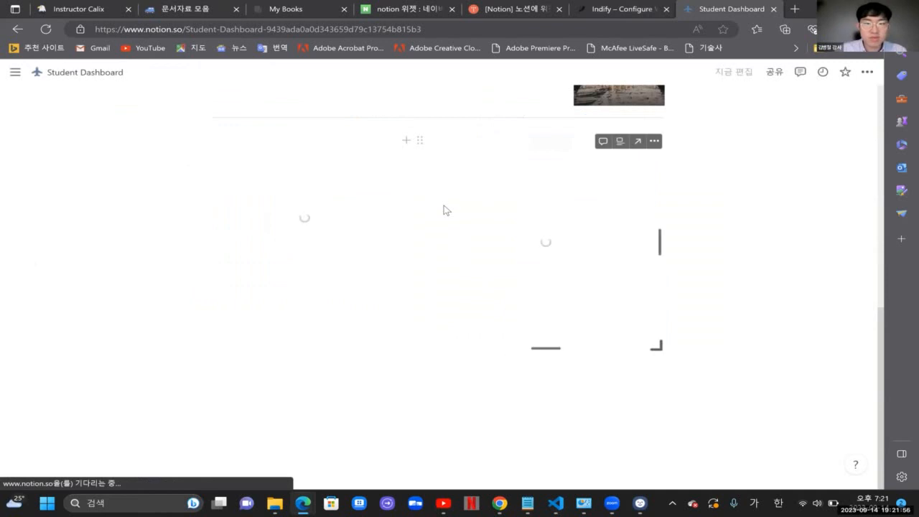
Step: Select the clock and weather widgets together and turn them into a synced block (동기화 블록)
left_click_drag(745, 335, 152, 199)
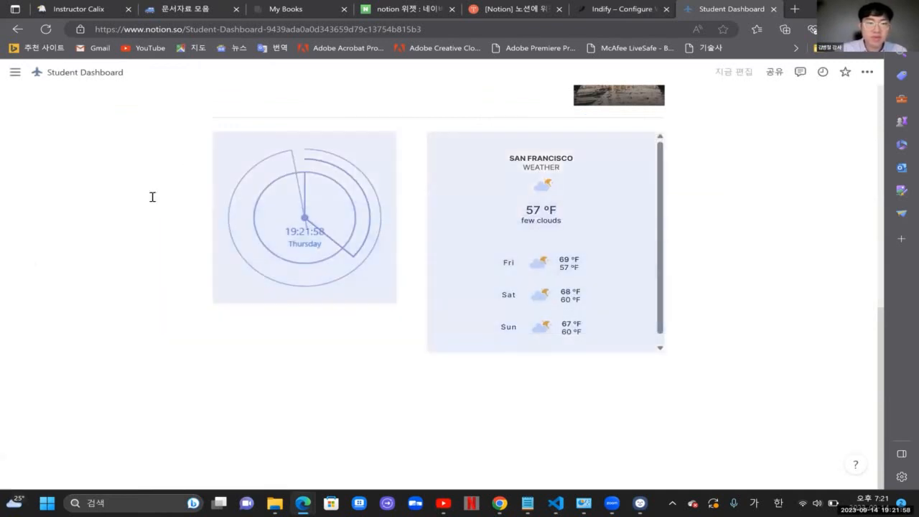
left_click(204, 141)
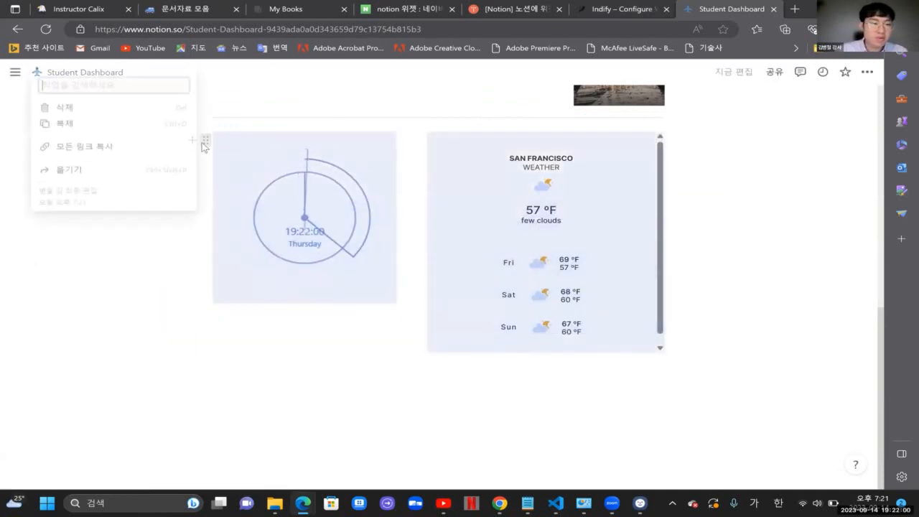
type("동")
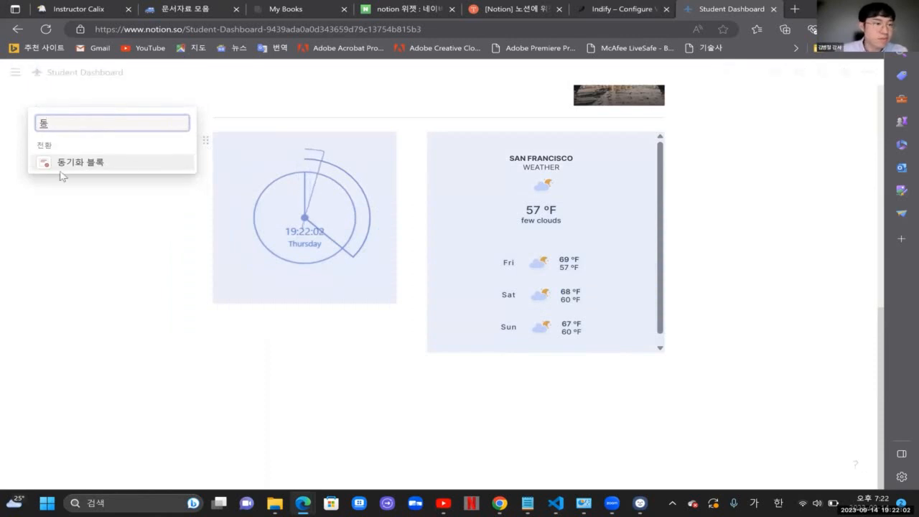
left_click(81, 164)
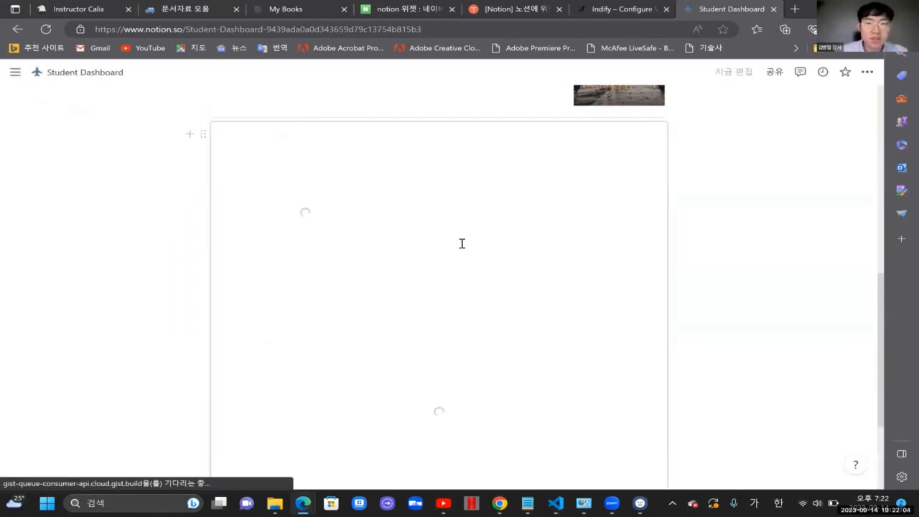
scroll(497, 335, "down", 2)
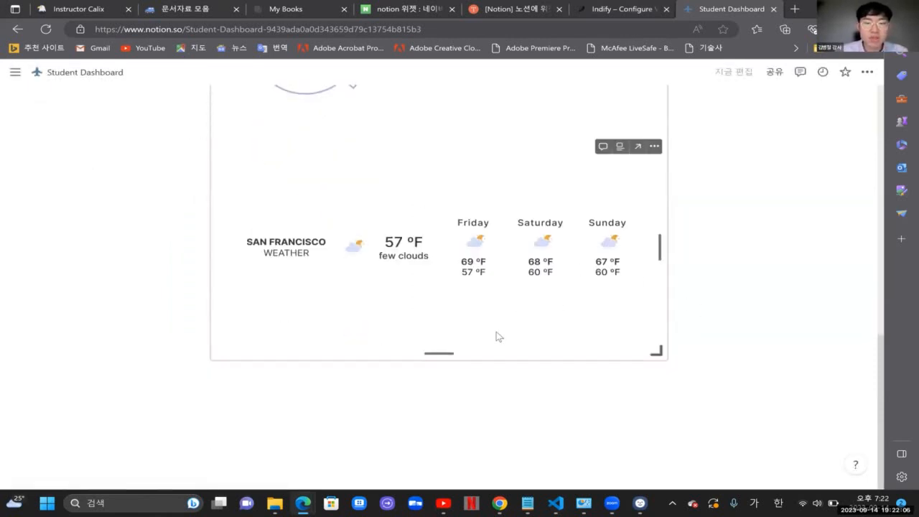
scroll(496, 331, "up", 1)
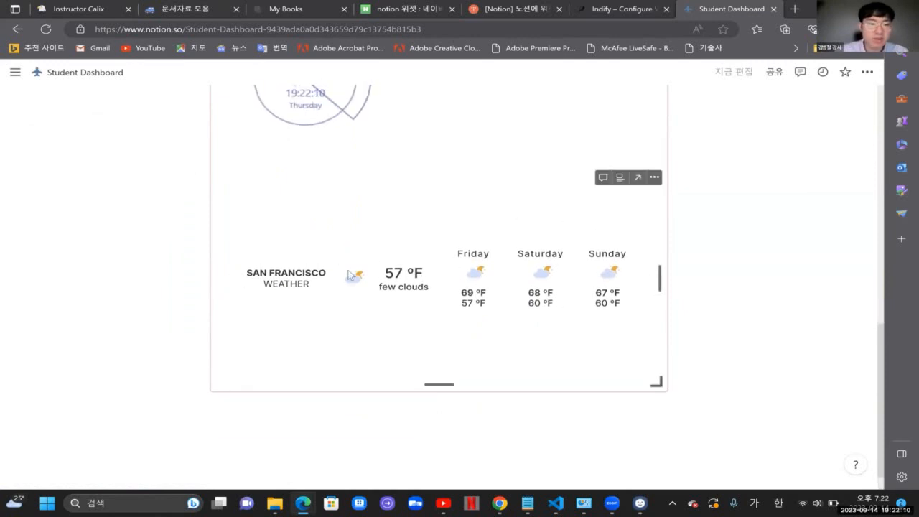
Step: Reduce the heights of the clock and weather embeds inside the synced block so the block becomes more compact
left_click_drag(515, 277, 445, 228)
scroll(445, 227, "up", 2)
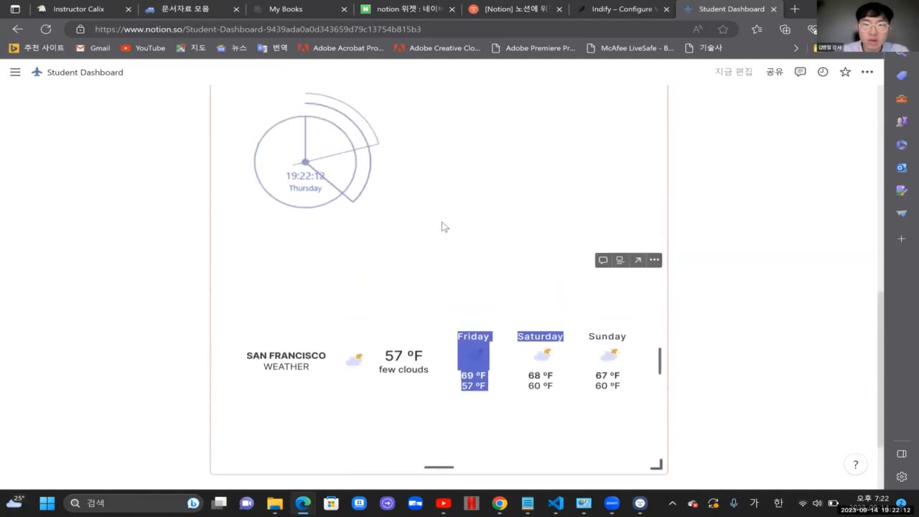
left_click(533, 357)
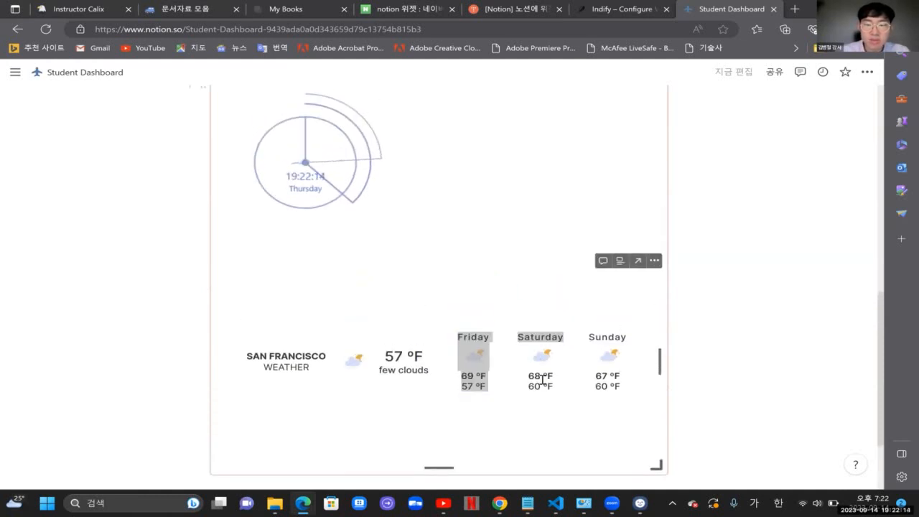
left_click(544, 379)
left_click(465, 207)
scroll(466, 208, "up", 3)
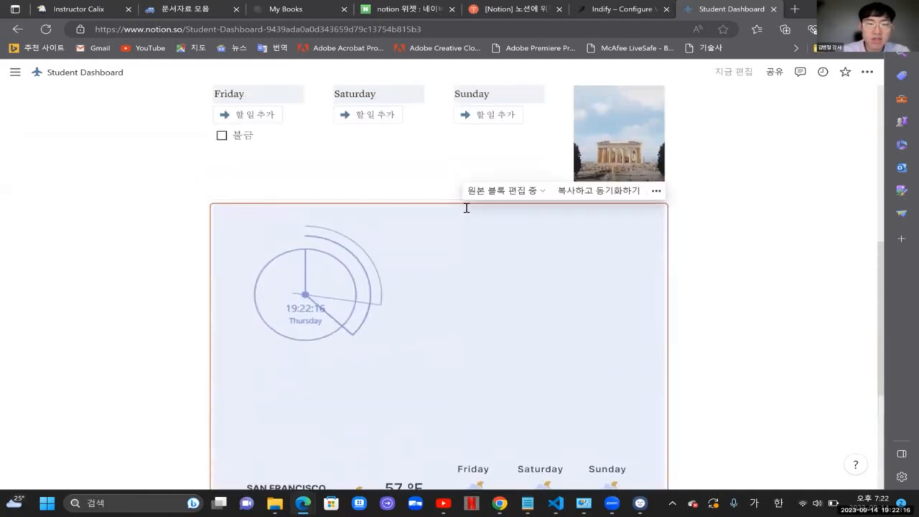
left_click(506, 191)
scroll(511, 339, "down", 5)
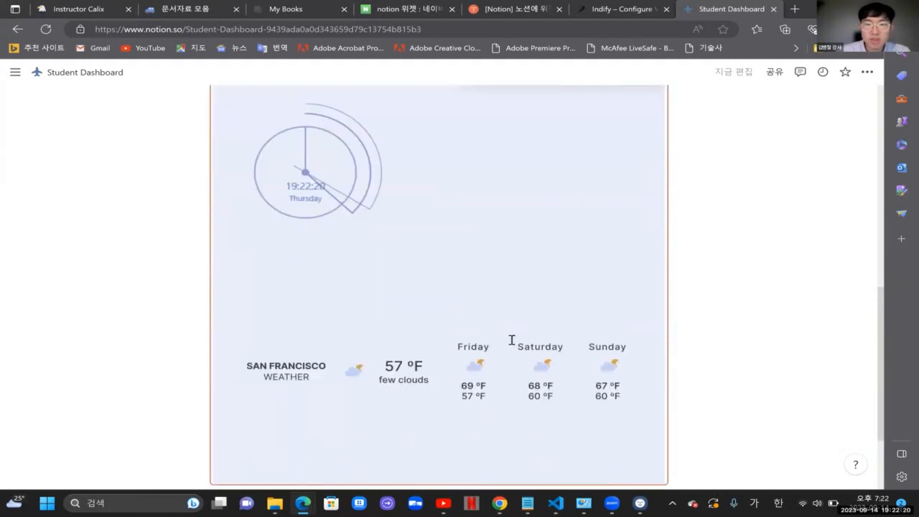
left_click_drag(439, 353, 464, 178)
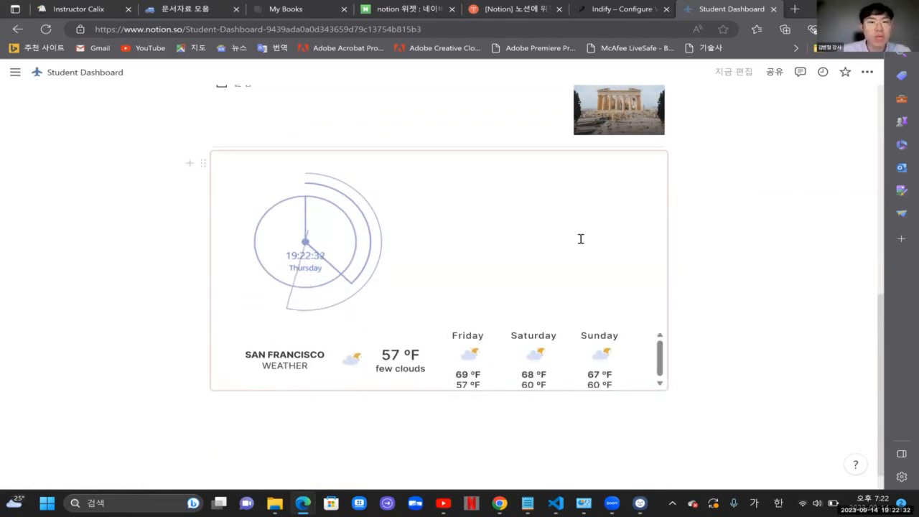
Step: Try the full-width (전체 너비) page layout, review the Weekly Planner with it, and turn it back off
left_click(866, 73)
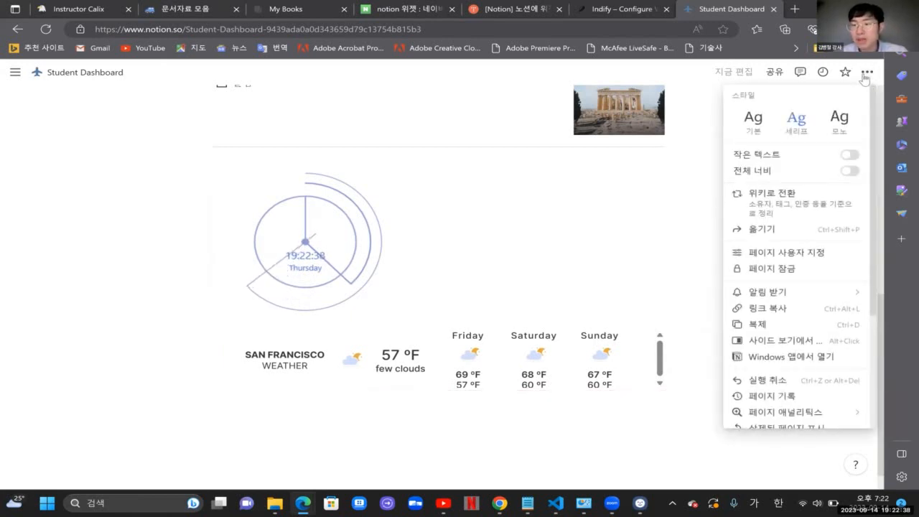
left_click(849, 175)
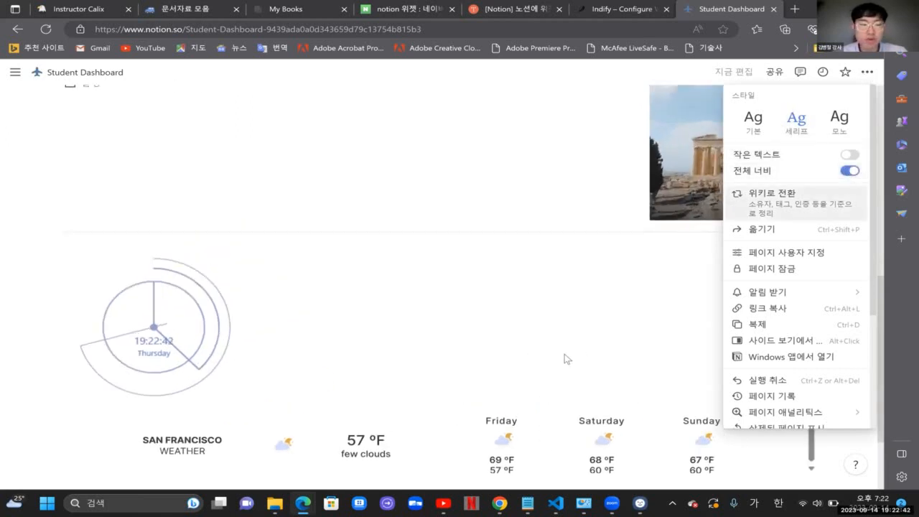
left_click(850, 172)
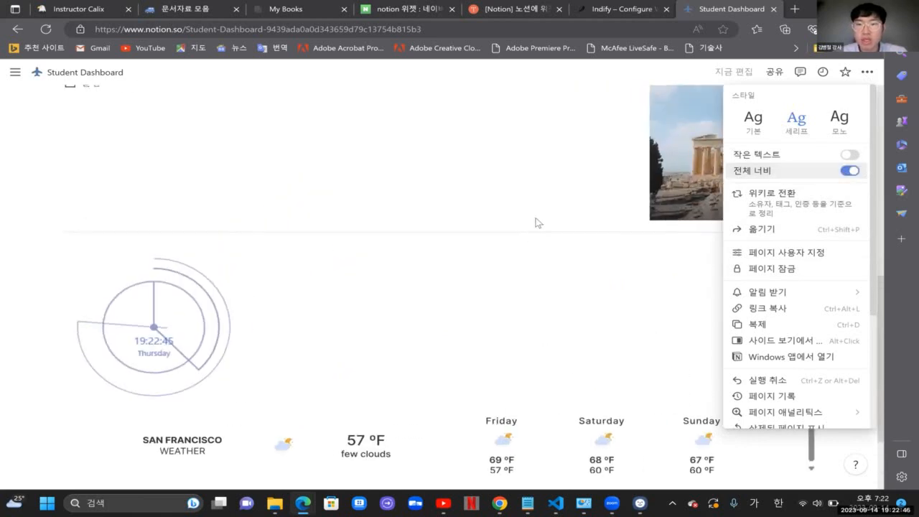
left_click(560, 165)
scroll(560, 165, "up", 5)
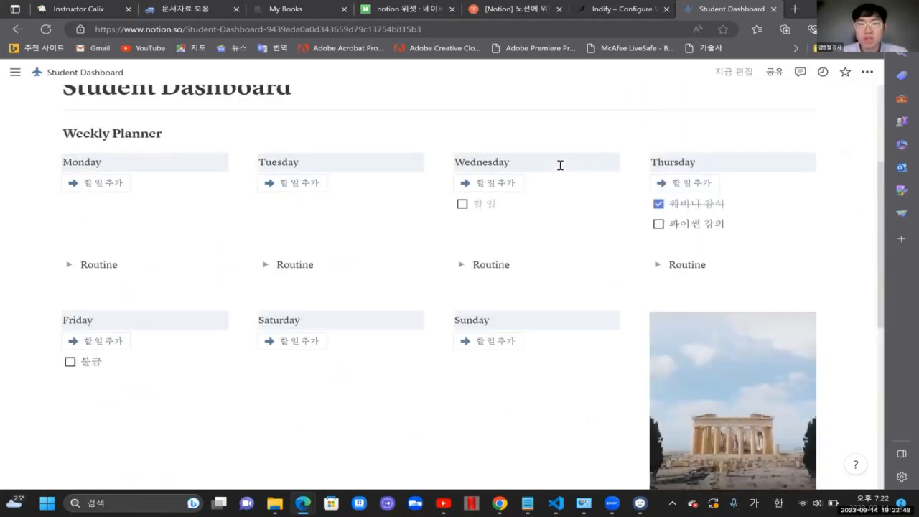
left_click(867, 72)
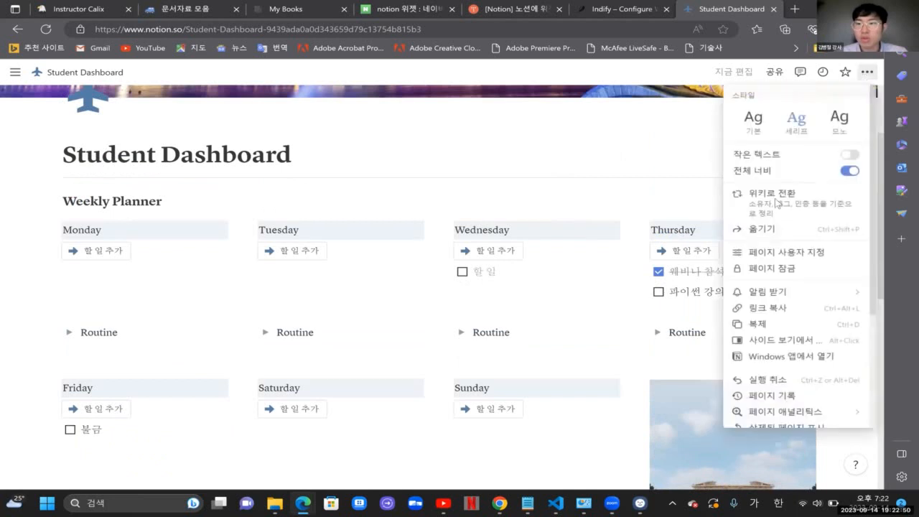
left_click(850, 171)
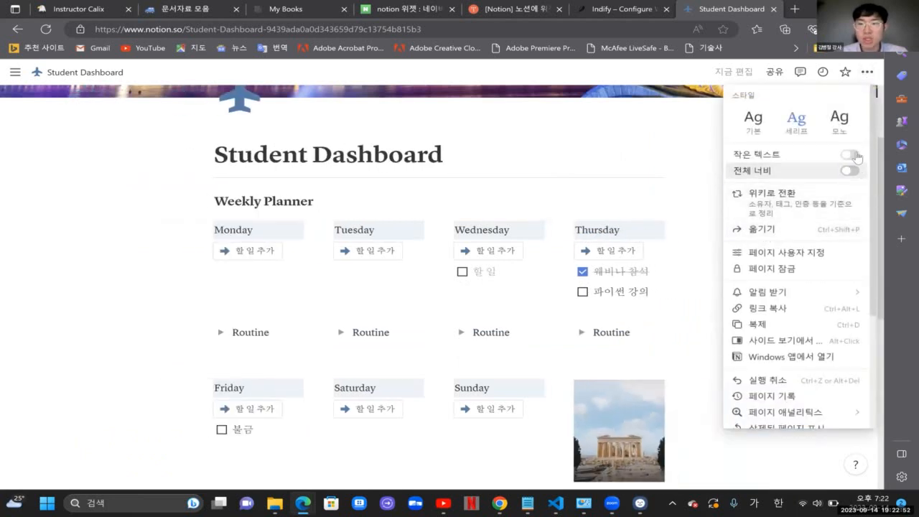
Step: Try small text (작은 텍스트) together with full width (전체 너비) on the page, and turn both back off
left_click(848, 155)
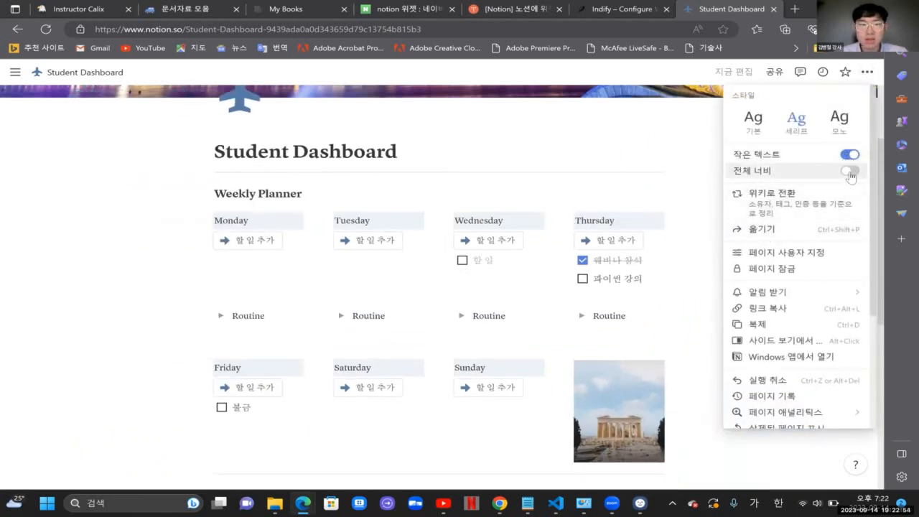
left_click(850, 173)
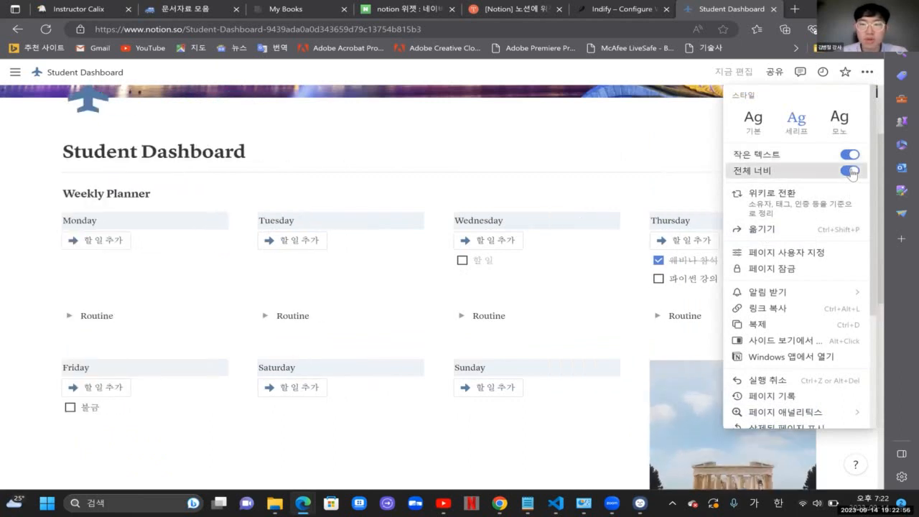
left_click(851, 173)
left_click(850, 155)
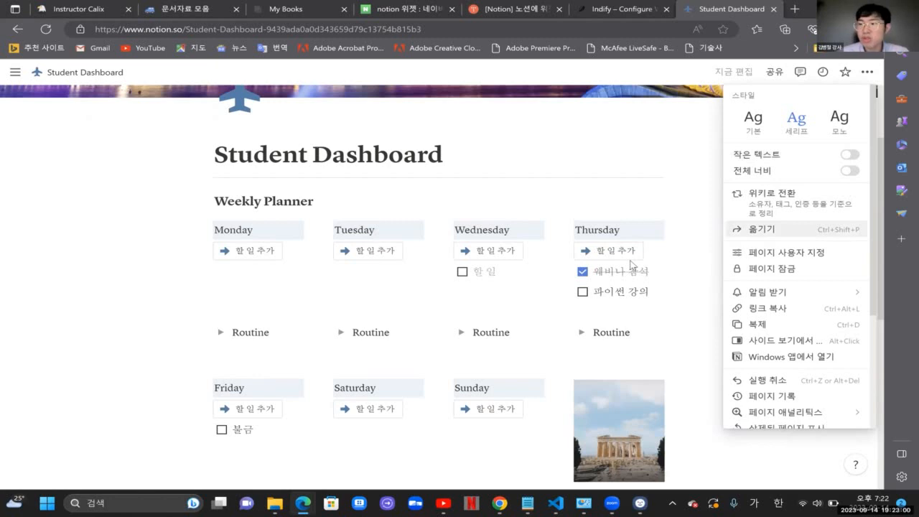
Step: Fill in the empty to-do item under Wednesday with 파이썬 강의
left_click(486, 270)
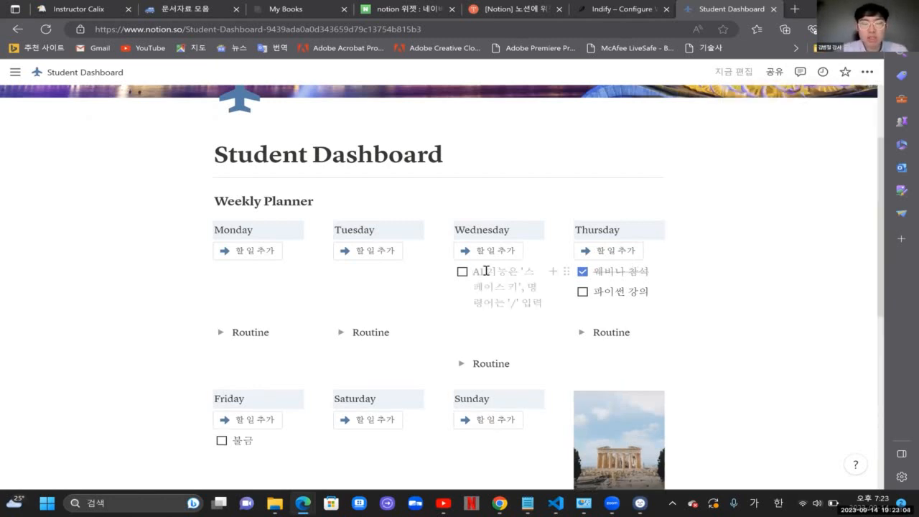
type("파이")
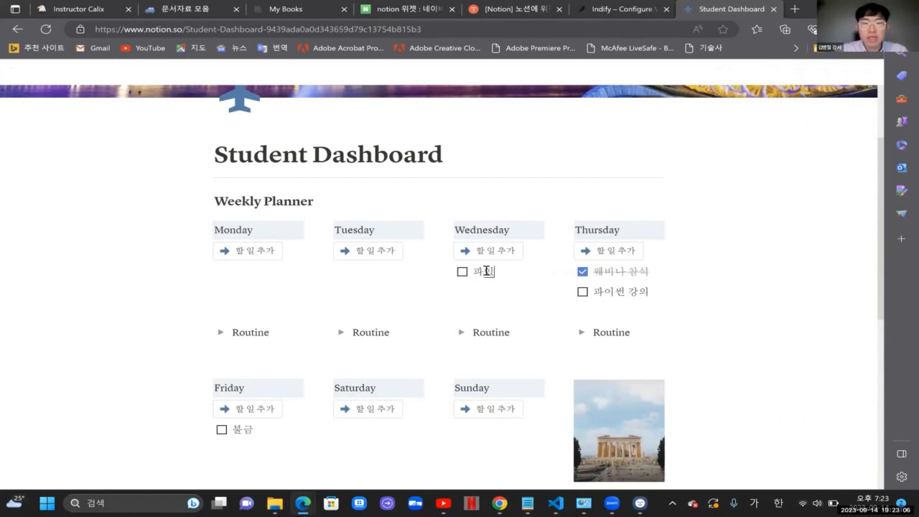
type("썬 그")
Step: Select Wednesday's 파이썬 강의 text and start entering a web address to link it to
key("shift+Left")
key("shift+Left")
key("shift+Left")
key("shift+Left")
key("shift+Left")
key("shift+Left")
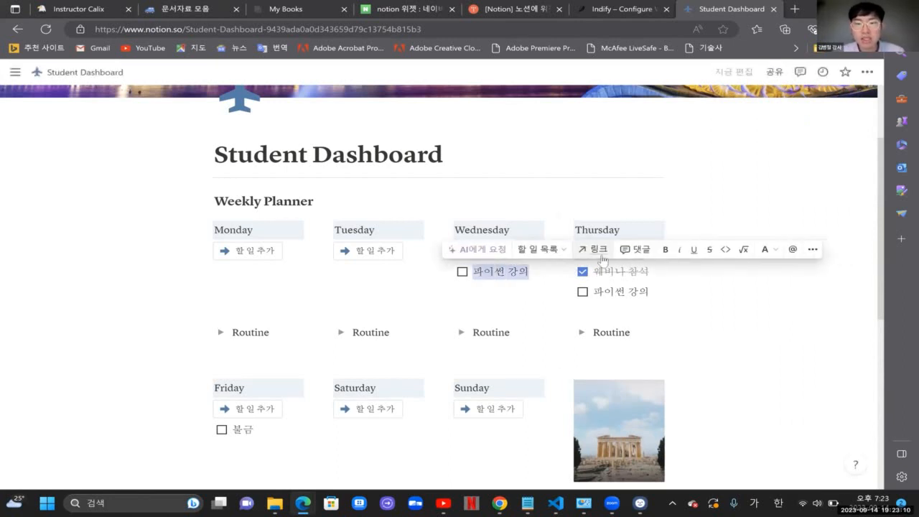
left_click(602, 256)
type("ㅈㅈㅈ")
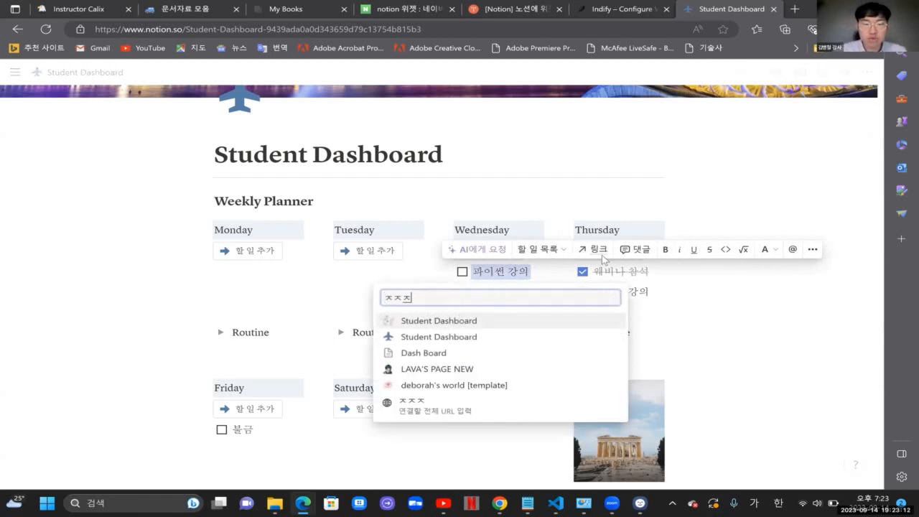
key("BackSpace")
key("BackSpace")
key("BackSpace")
key("Hangul")
type("www.g")
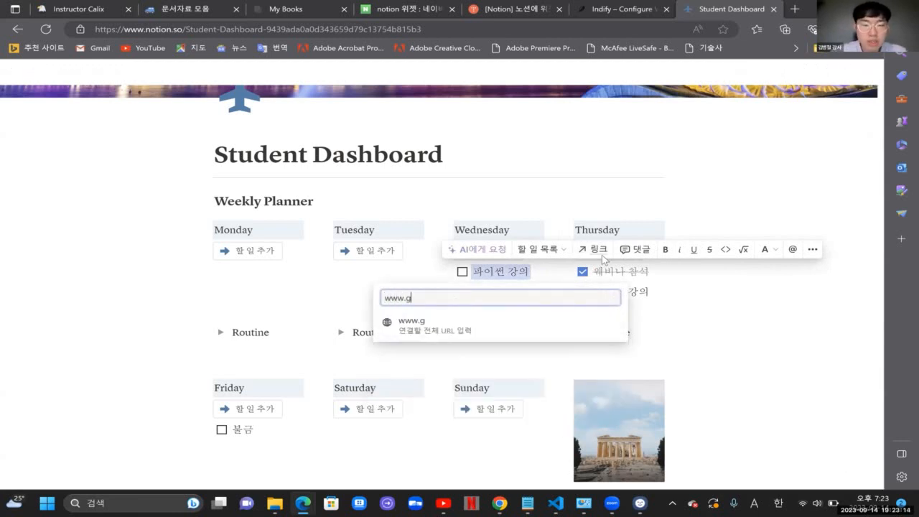
type("oogle.dr")
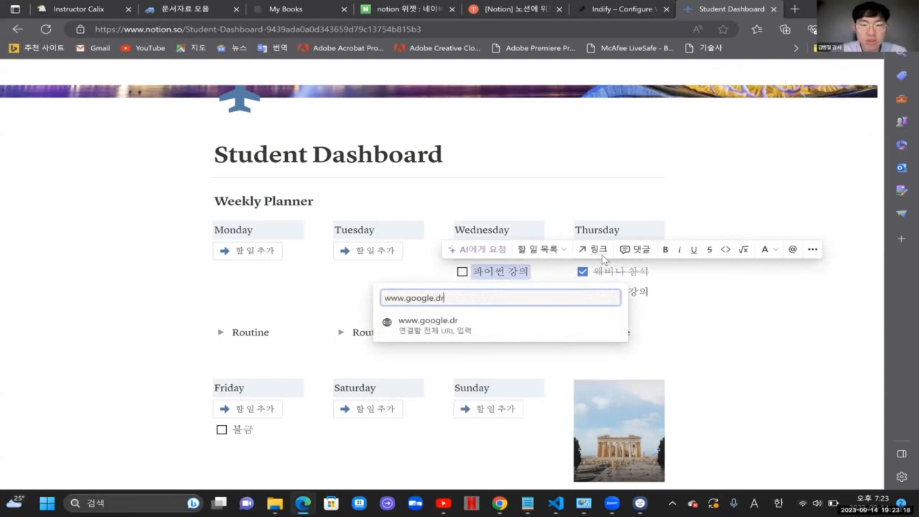
type("ive.com")
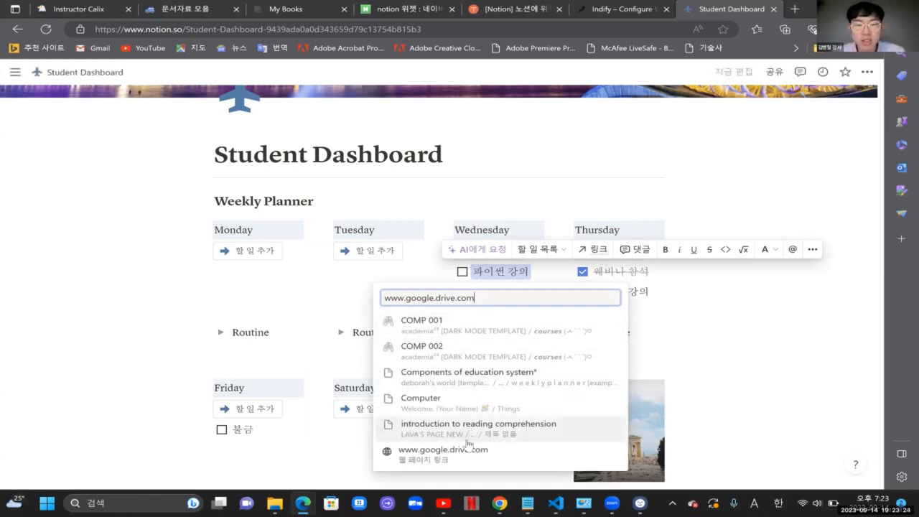
key("BackSpace")
key("BackSpace")
key("BackSpace")
key("BackSpace")
key("BackSpace")
key("BackSpace")
key("BackSpace")
key("BackSpace")
key("BackSpace")
key("BackSpace")
key("BackSpace")
key("BackSpace")
key("BackSpace")
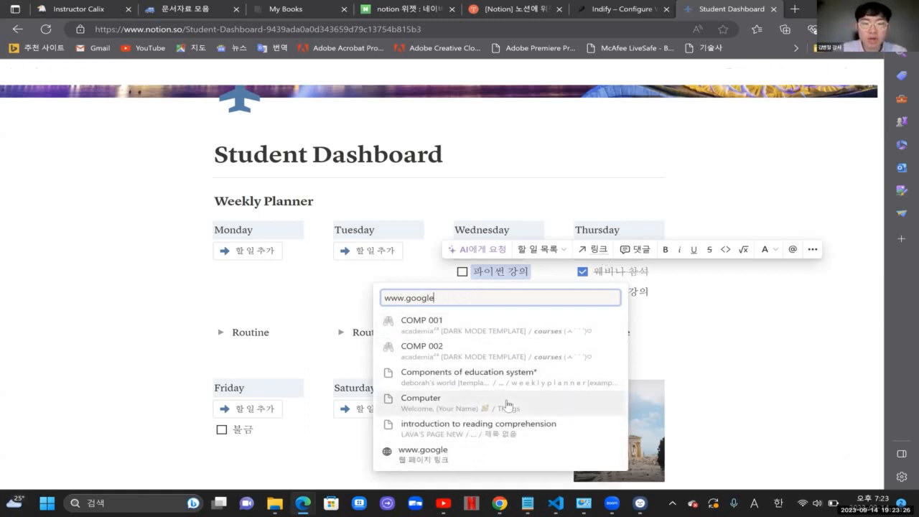
key("BackSpace")
key("BackSpace")
key("BackSpace")
type("naver.com")
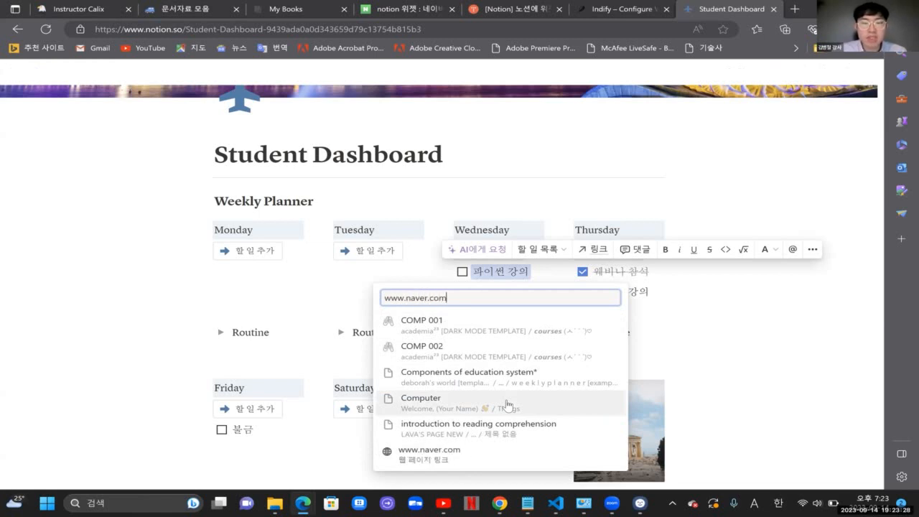
key("Return")
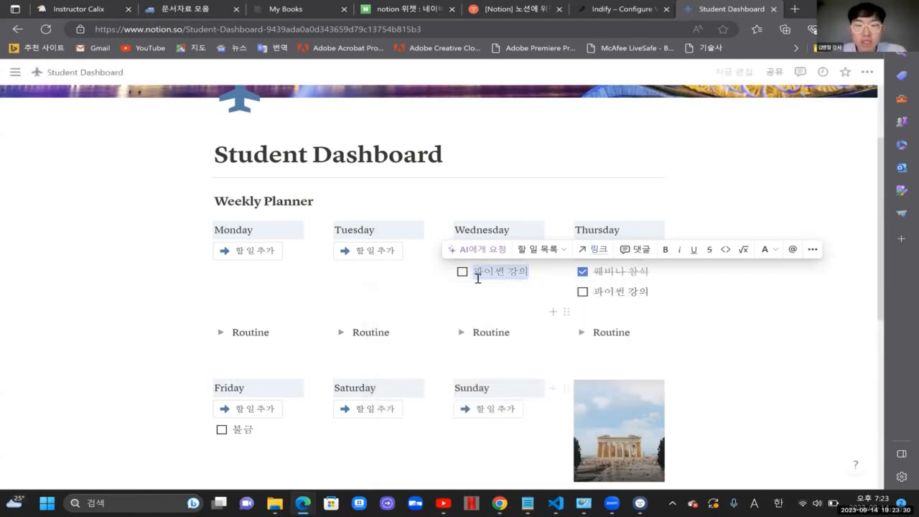
left_click(484, 300)
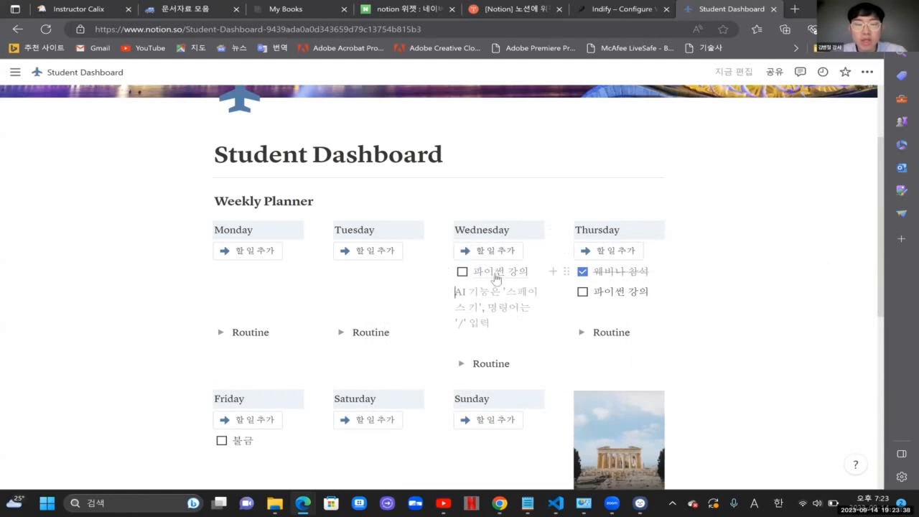
mouse_move(495, 277)
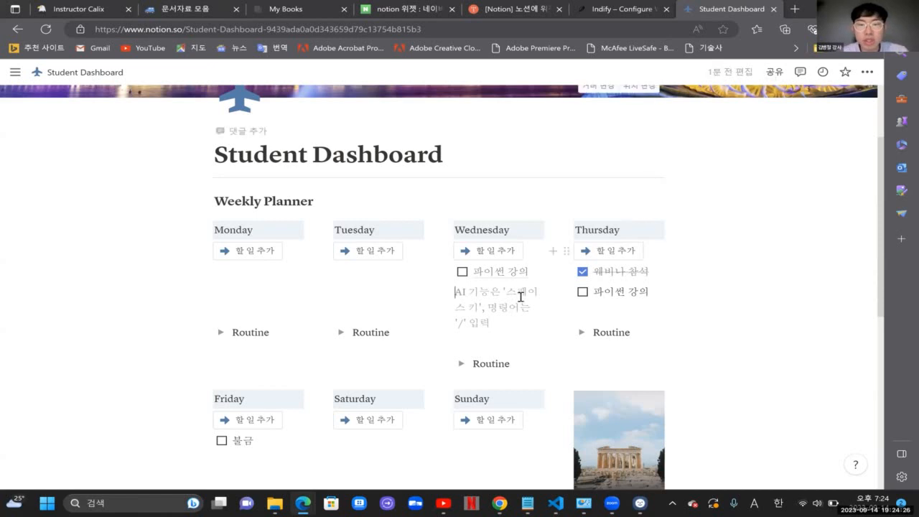
Step: Insert a button block below Wednesday's 파이썬 강의 to-do, leaving it unnamed and without any action
type("/")
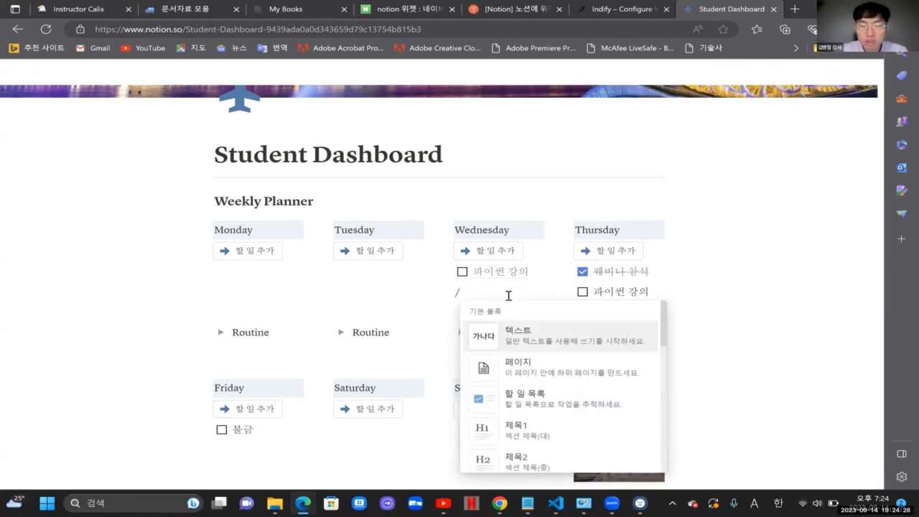
type("자동")
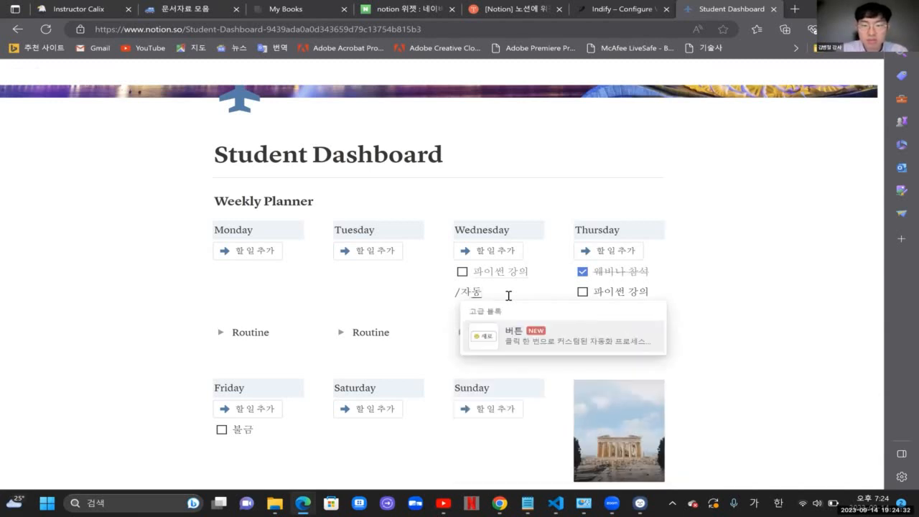
left_click(549, 341)
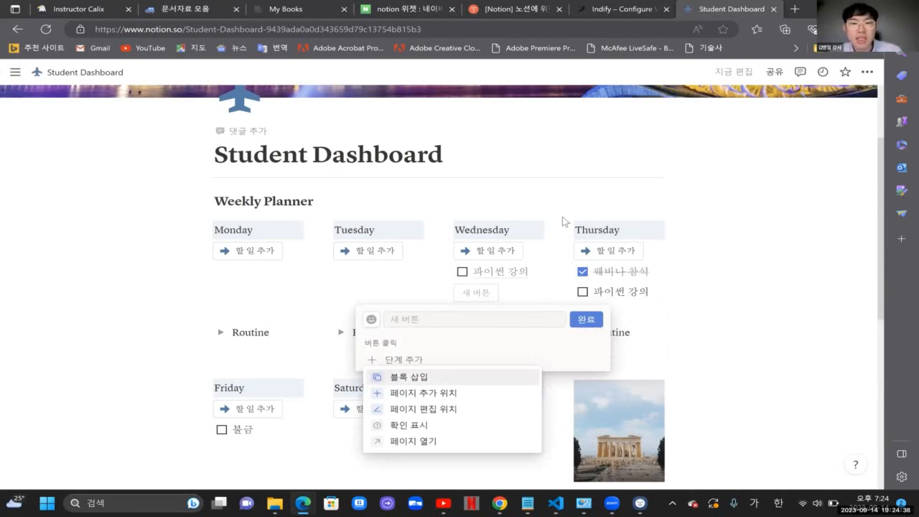
key("Escape")
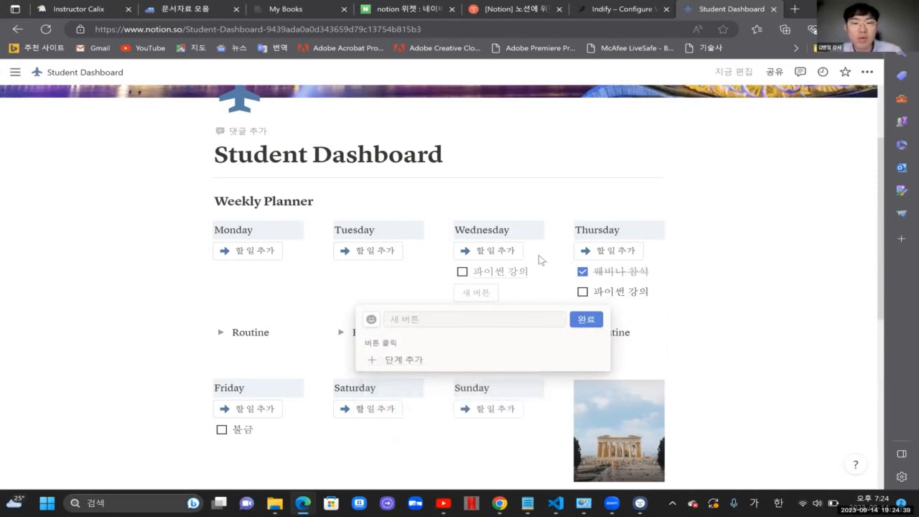
left_click(585, 319)
left_click(516, 316)
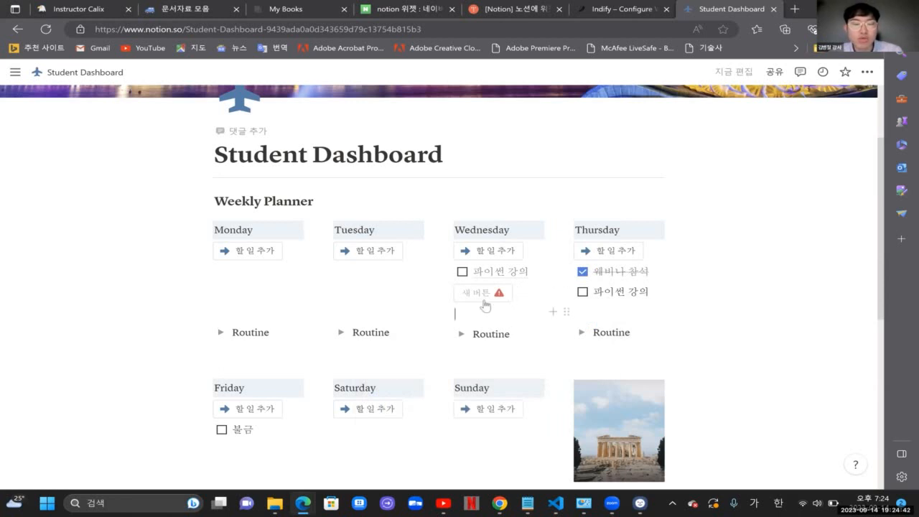
Step: Delete the unnamed button block and the blank line below it from the Wednesday column
key("shift+Up")
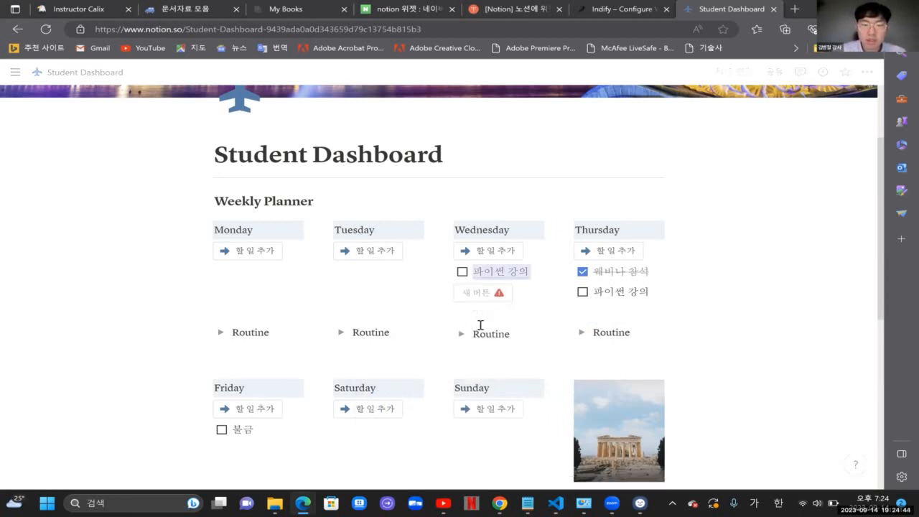
key("shift+Down")
key("BackSpace")
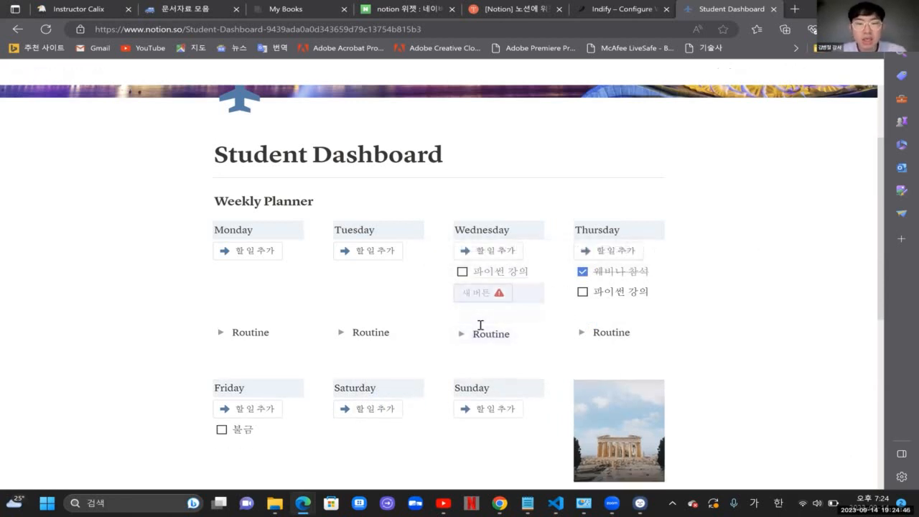
key("BackSpace")
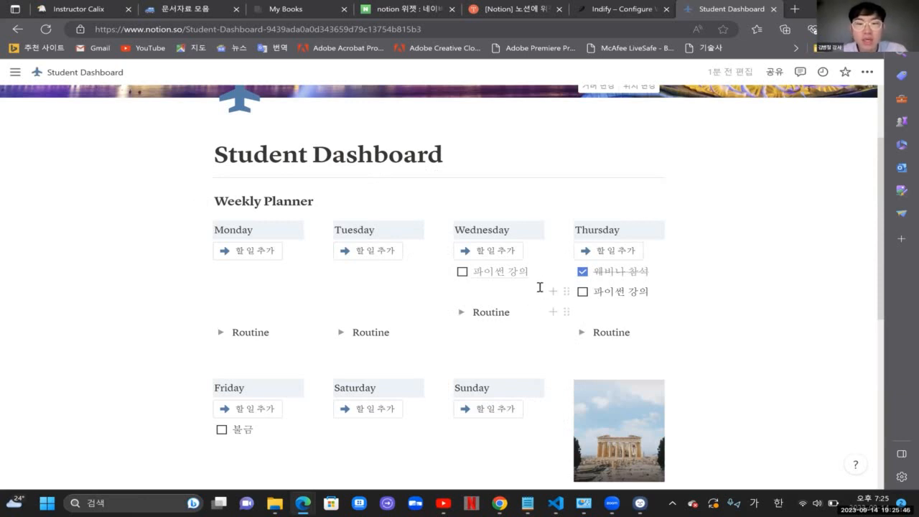
Step: Add a to-do to the Tuesday column and turn it into an empty text line
left_click_drag(529, 273, 463, 271)
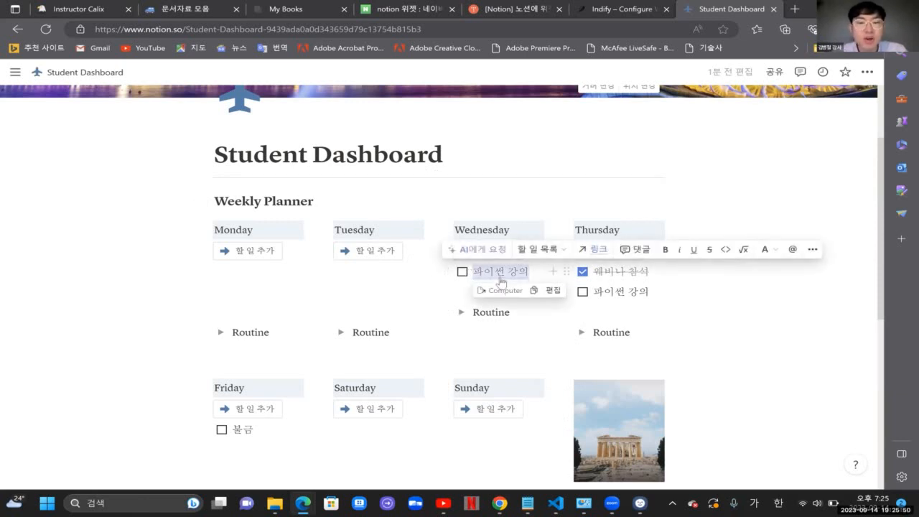
left_click(380, 251)
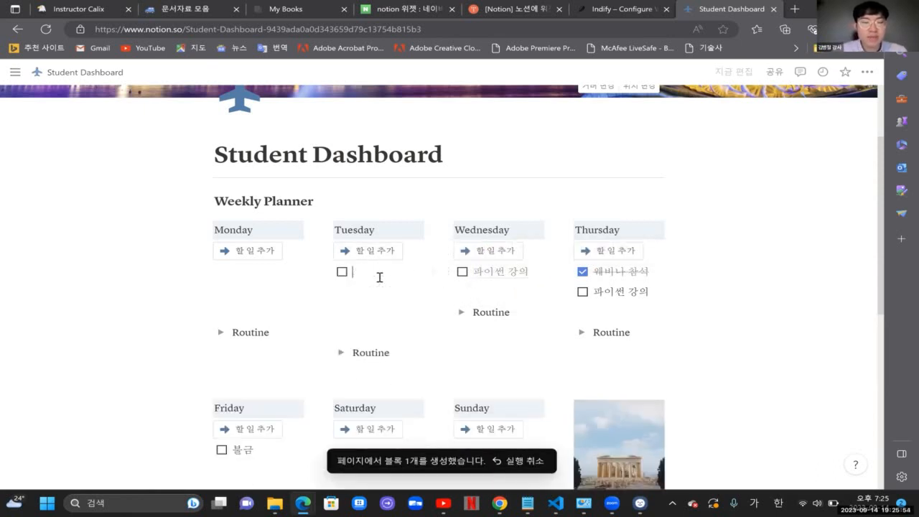
key("BackSpace")
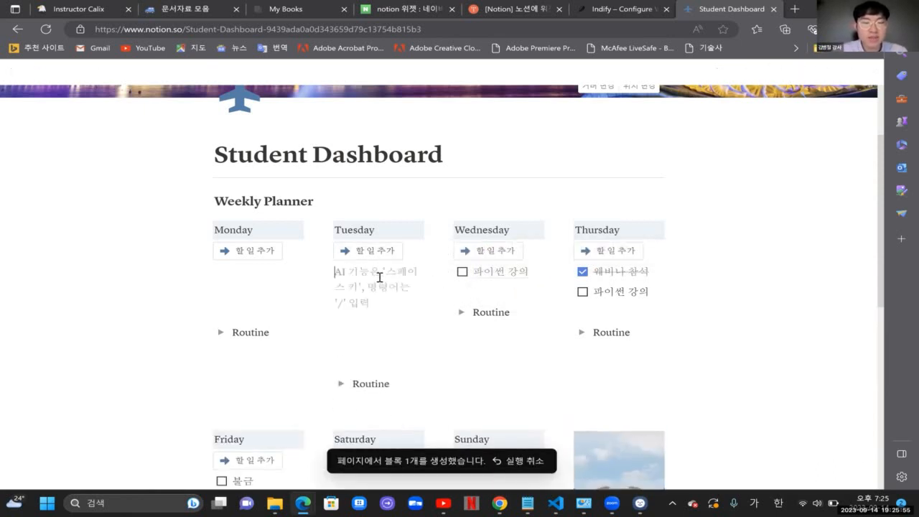
Step: Expand Tuesday's Routine toggle and write 캘린더 확인 inside it
left_click(341, 383)
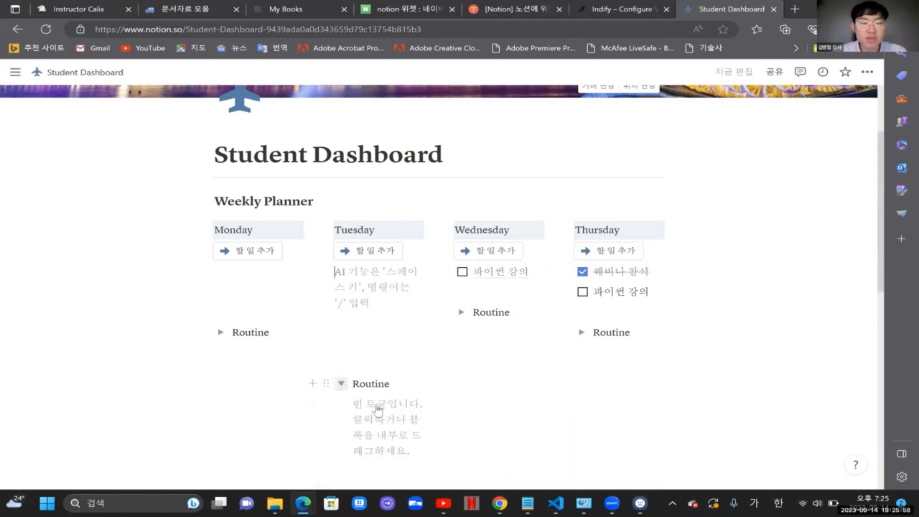
left_click(377, 404)
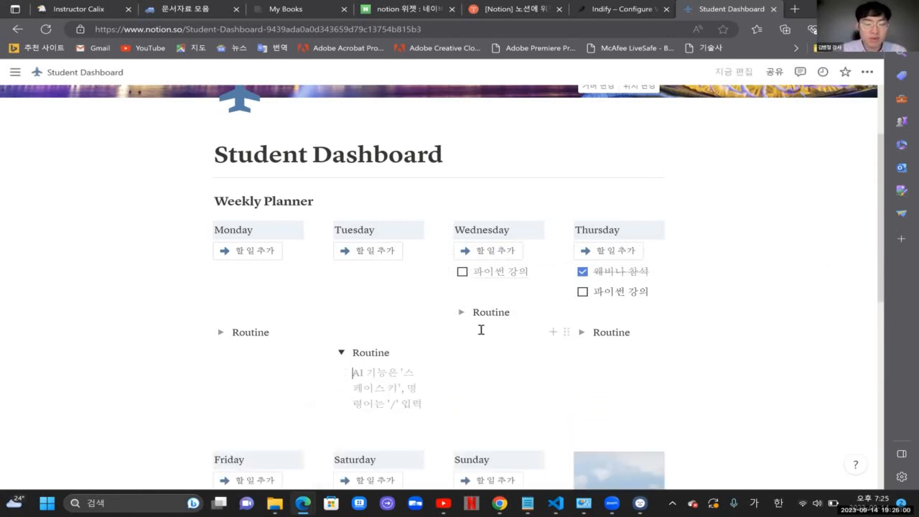
type("구글 캘린")
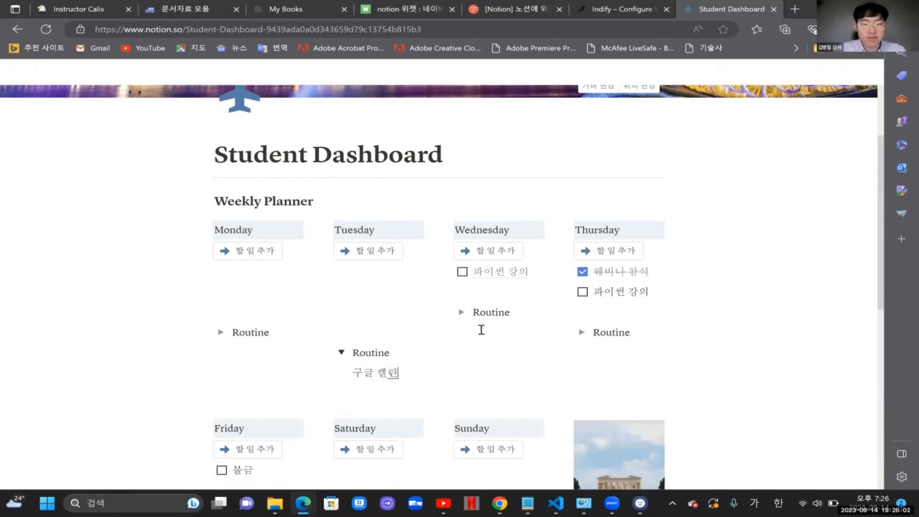
key("BackSpace")
key("BackSpace")
key("BackSpace")
key("BackSpace")
key("BackSpace")
key("BackSpace")
key("BackSpace")
type("캘릭")
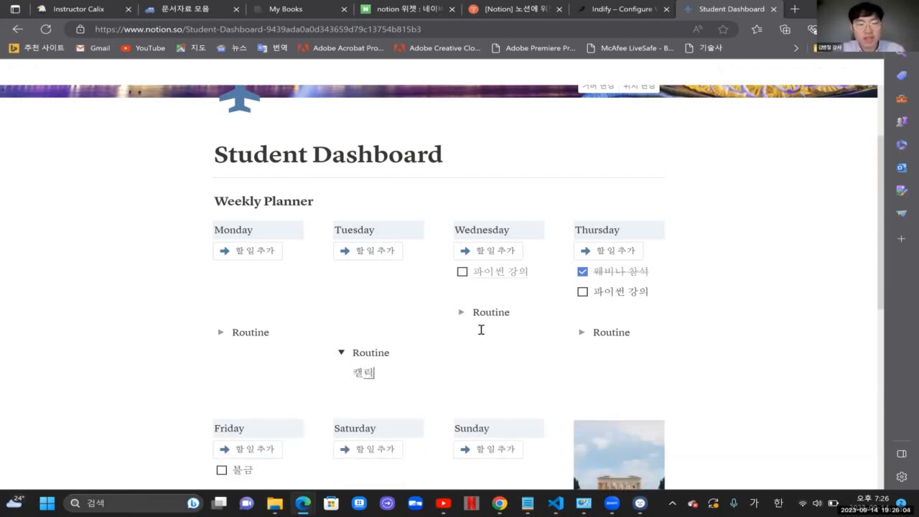
type("더 확인")
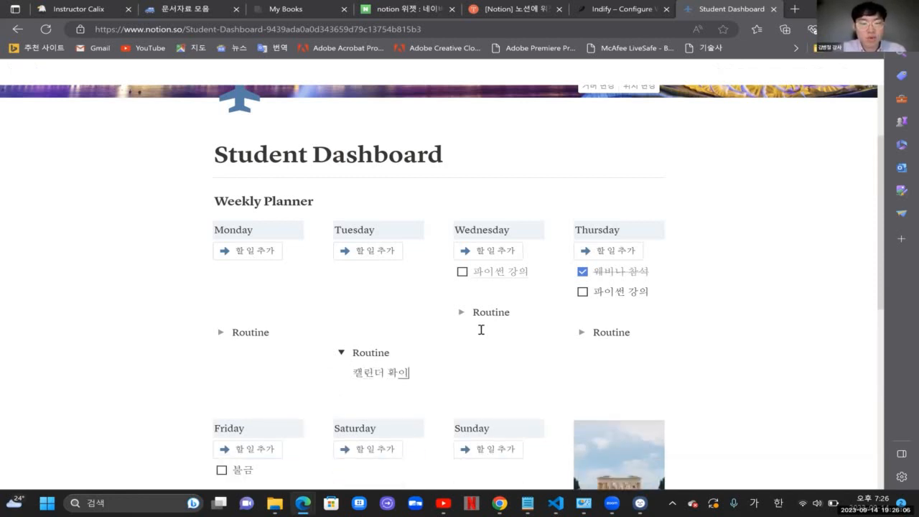
key("shift+Home")
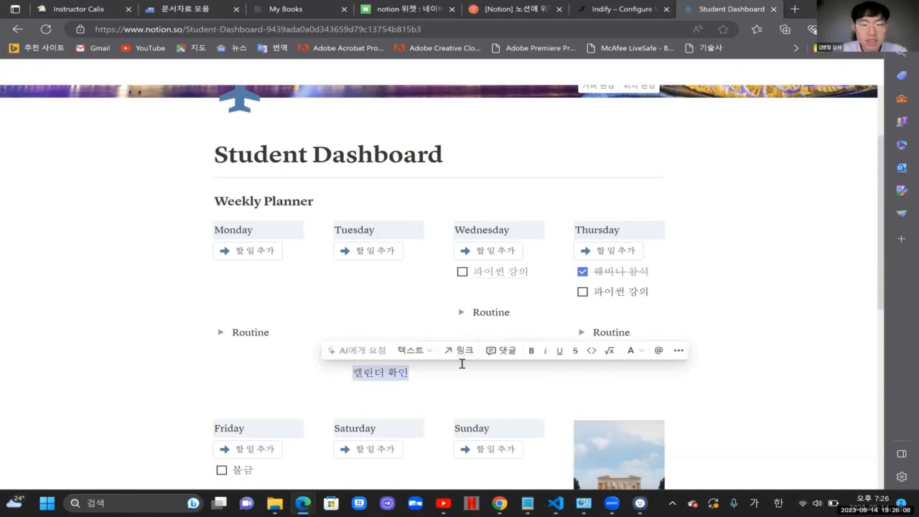
left_click(461, 355)
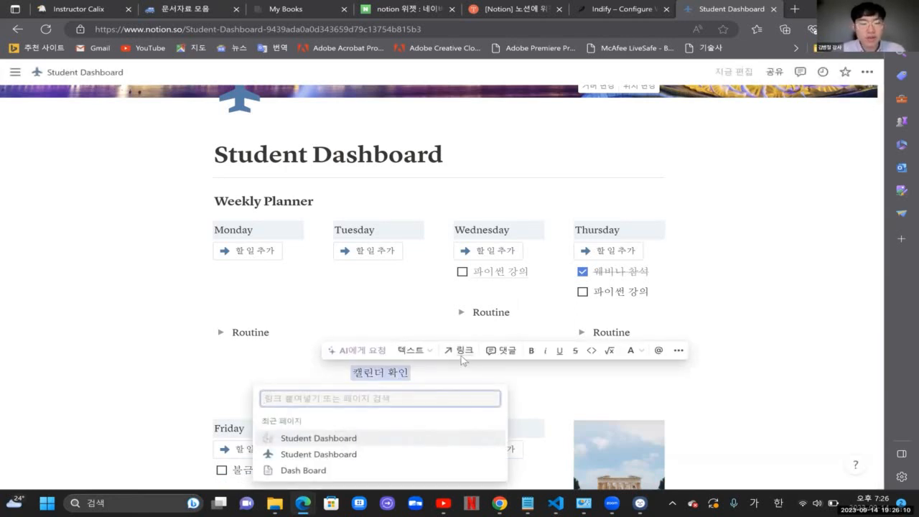
type("ㅈㅈㅈ")
key("BackSpace")
key("BackSpace")
key("BackSpace")
key("Hangul")
type("www.n ave")
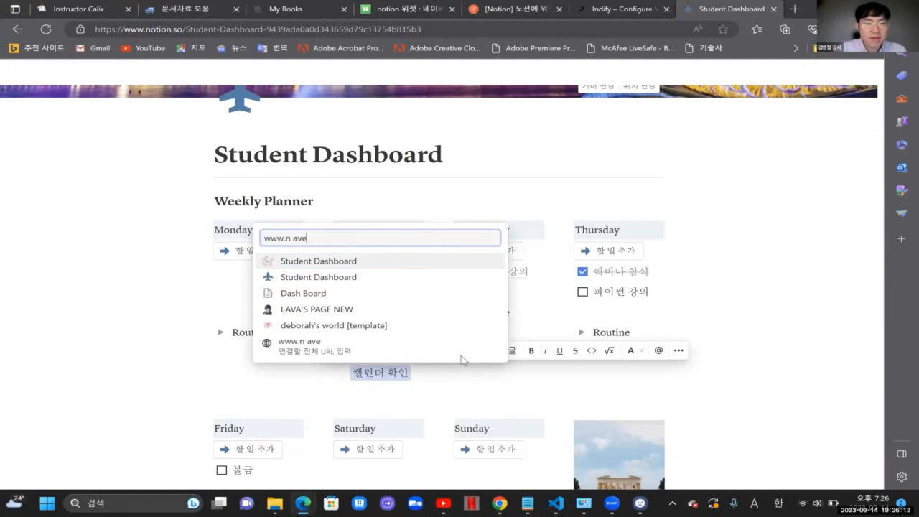
key("BackSpace")
key("BackSpace")
key("BackSpace")
key("BackSpace")
type("aver.com")
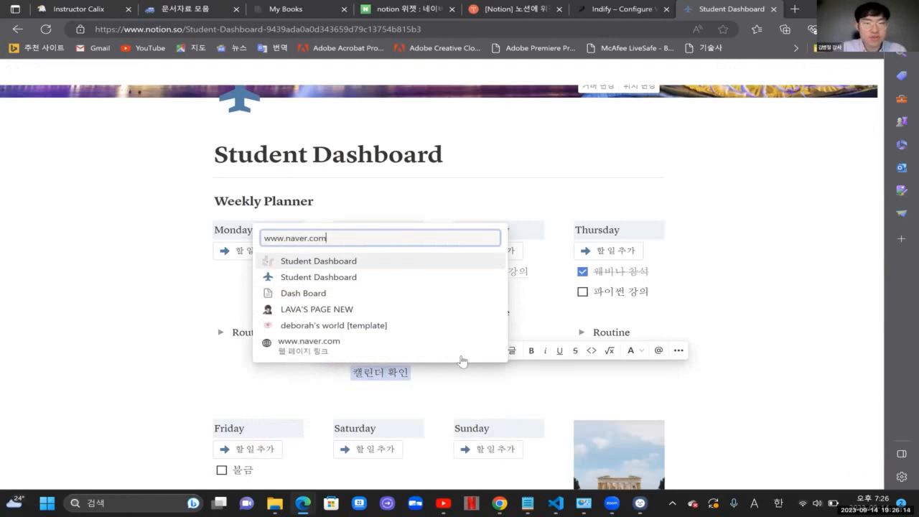
key("Return")
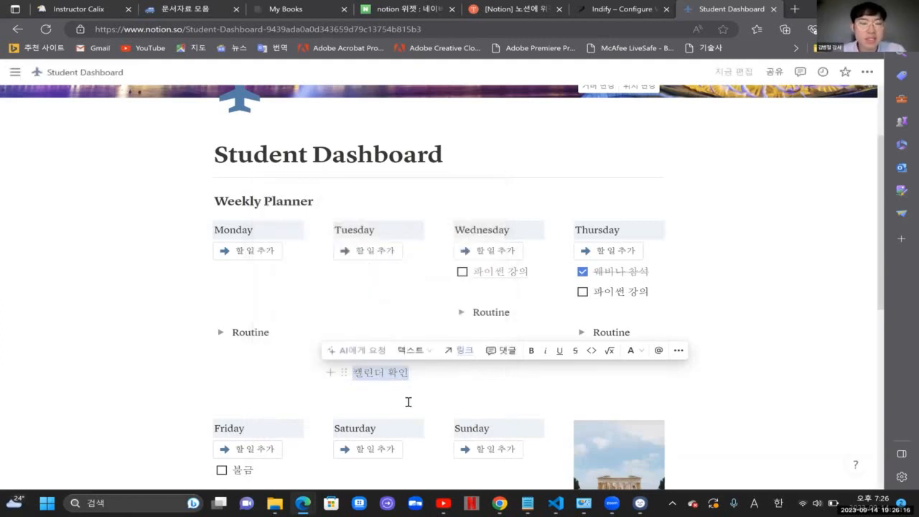
Step: Follow the 캘린더 확인 link to check its target page, and return to the Student Dashboard
scroll(408, 402, "down", 2)
left_click(406, 274)
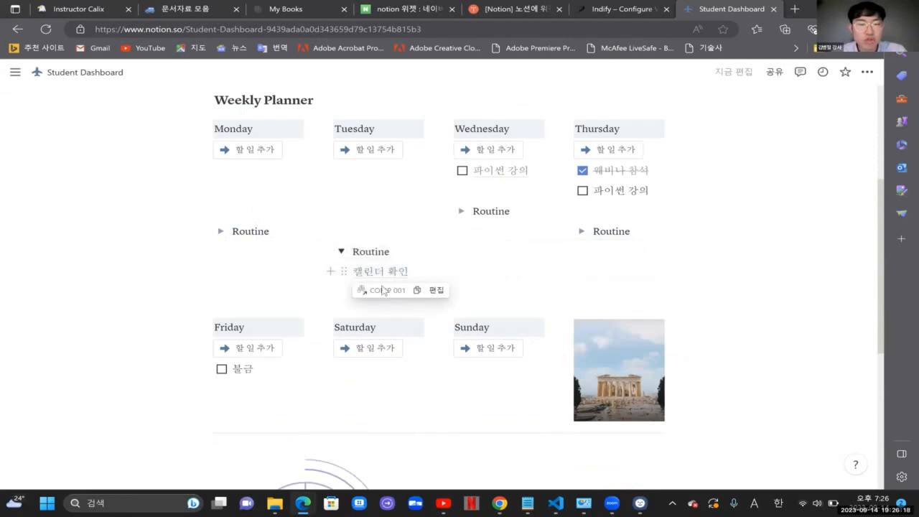
left_click(425, 275)
left_click(401, 274)
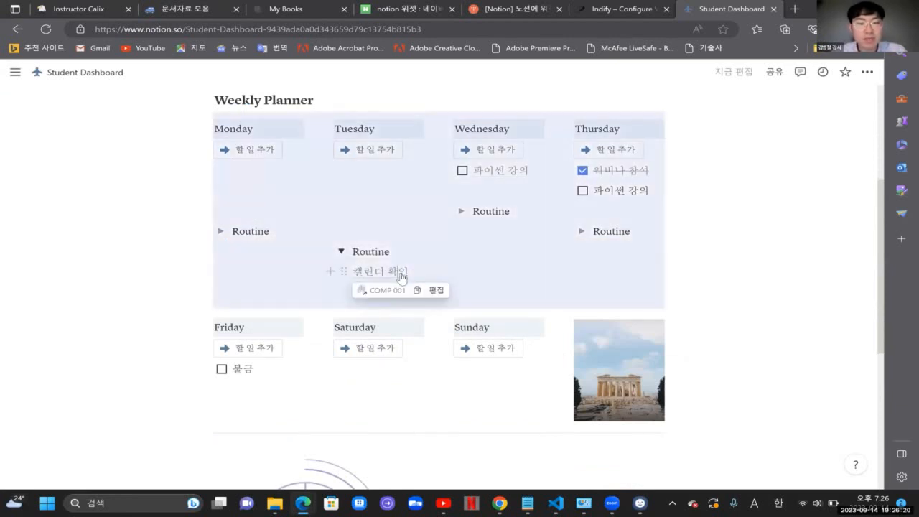
left_click(400, 275)
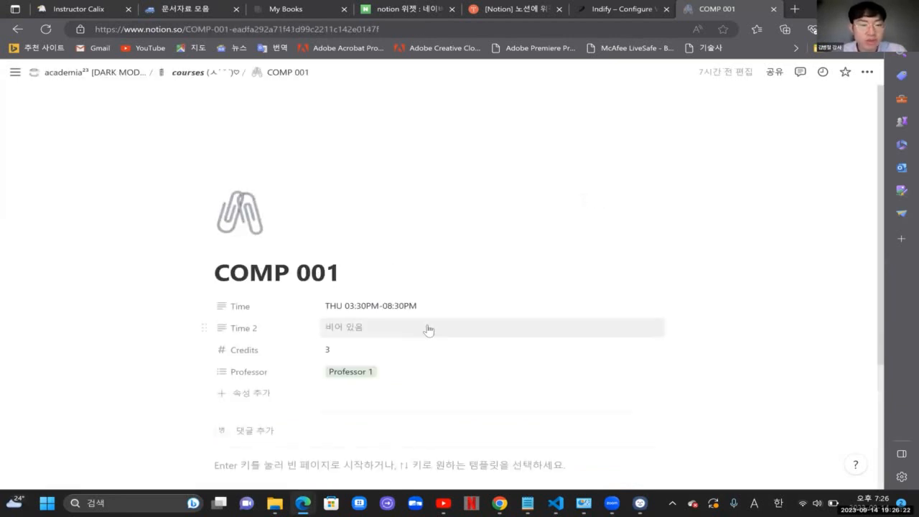
scroll(428, 330, "down", 3)
scroll(427, 324, "left", 3)
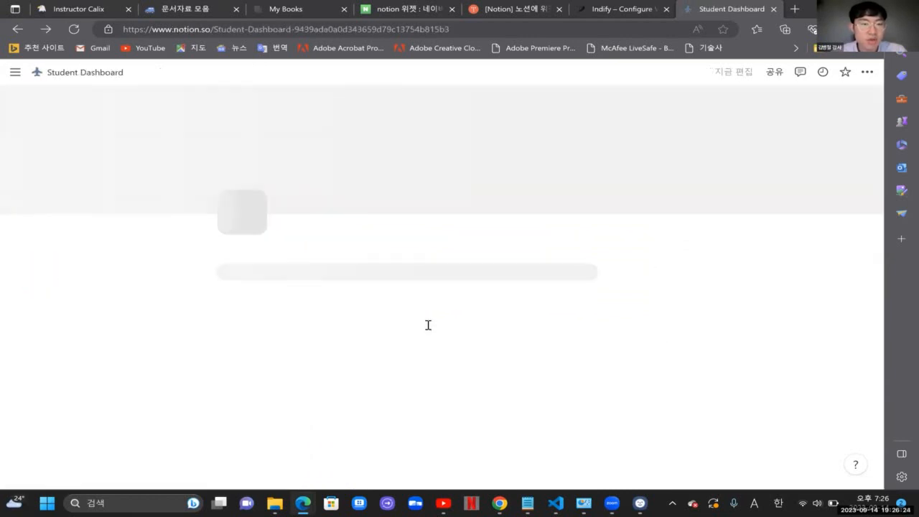
Step: Remove the COMP 001 link from the 캘린더 확인 text in Tuesday's Routine
mouse_move(379, 280)
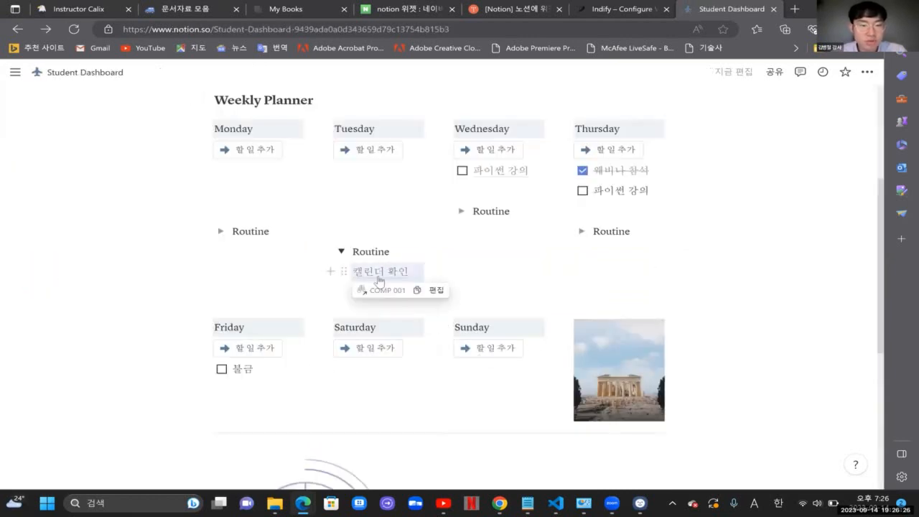
left_click(436, 290)
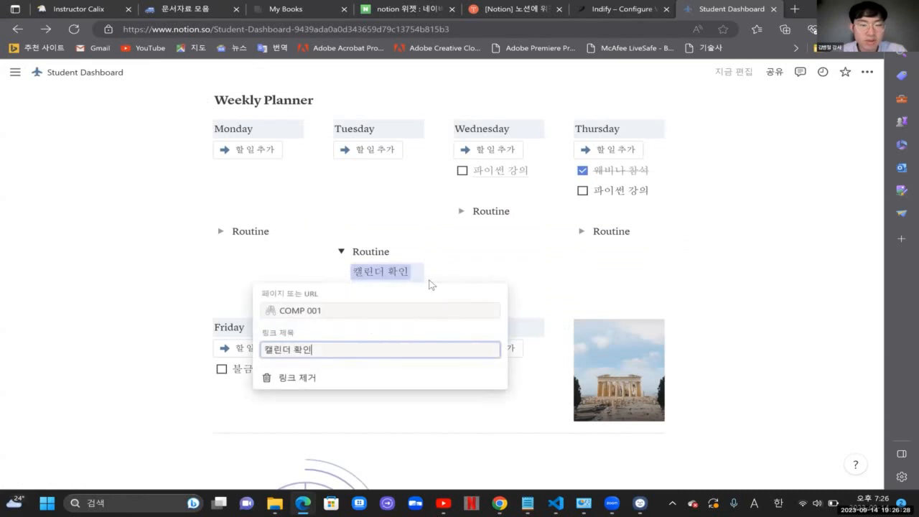
left_click(304, 377)
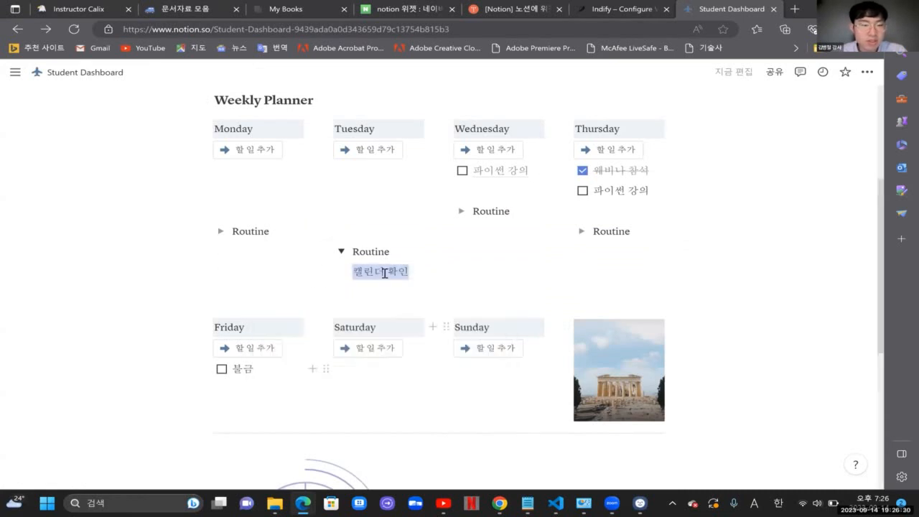
left_click(456, 249)
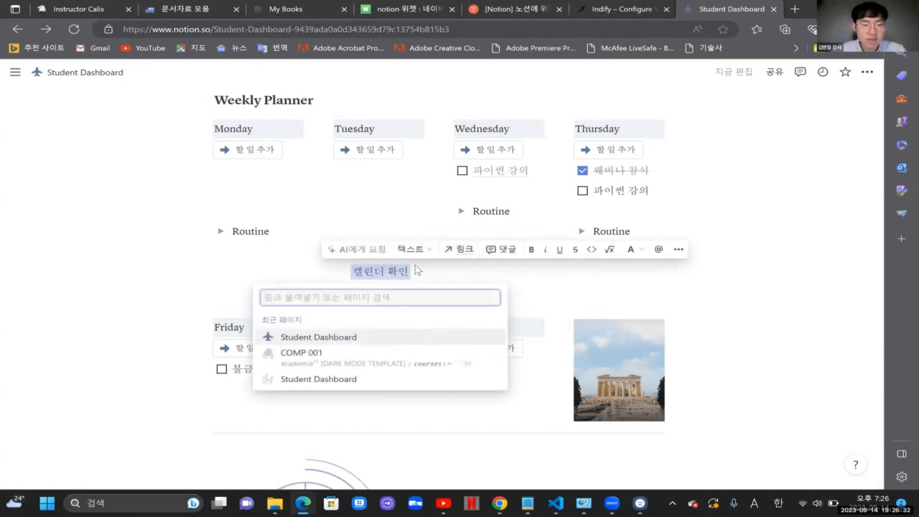
type("www.nav")
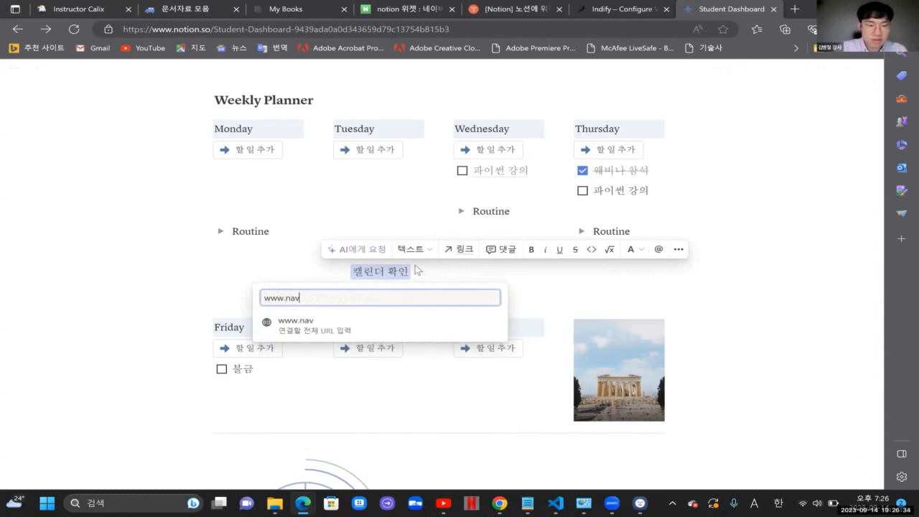
type("er.com")
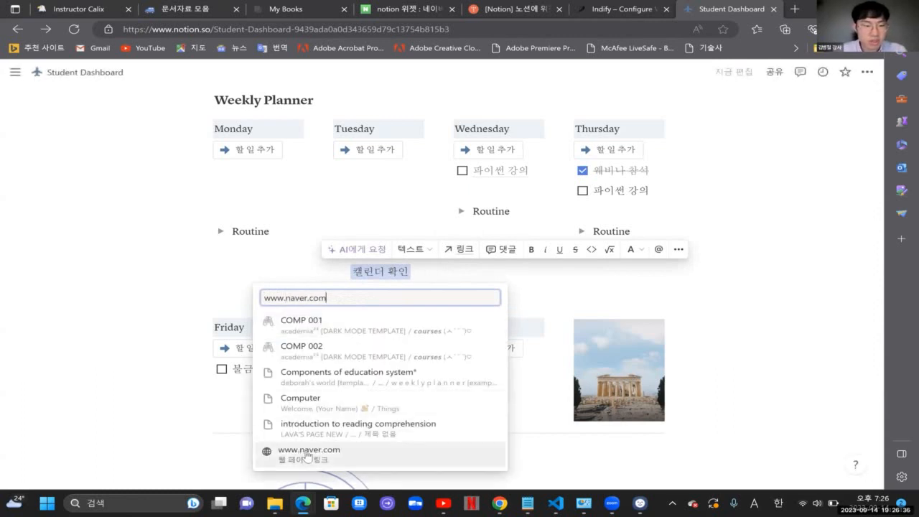
left_click(307, 454)
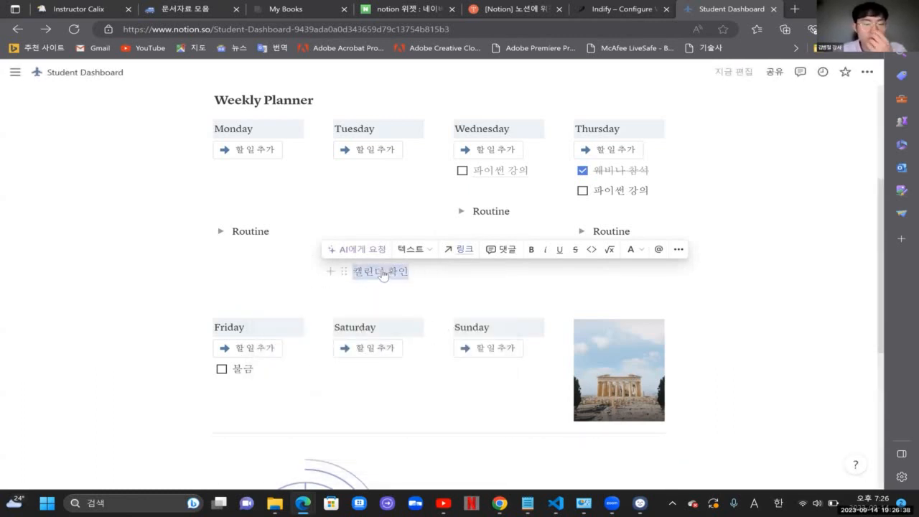
Step: Follow the 캘린더 확인 link to check the web page it opens, and return to the Student Dashboard
left_click(383, 275)
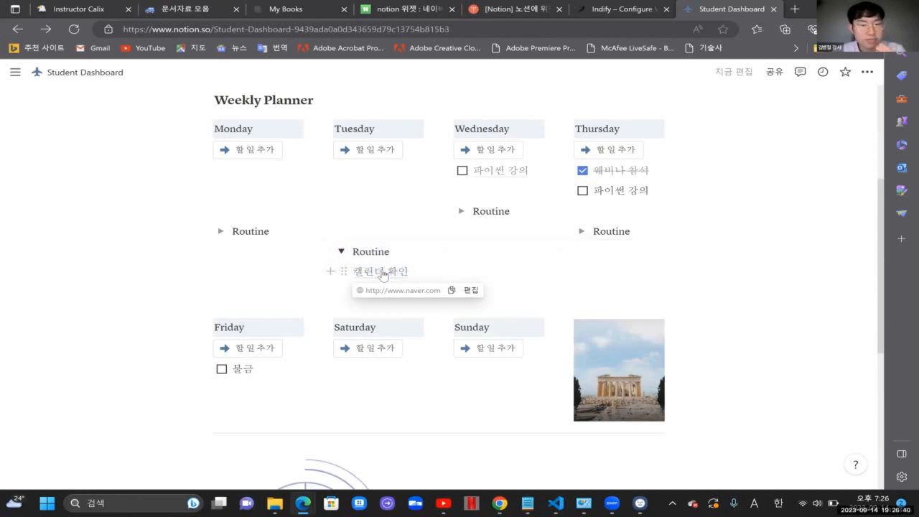
left_click(384, 275)
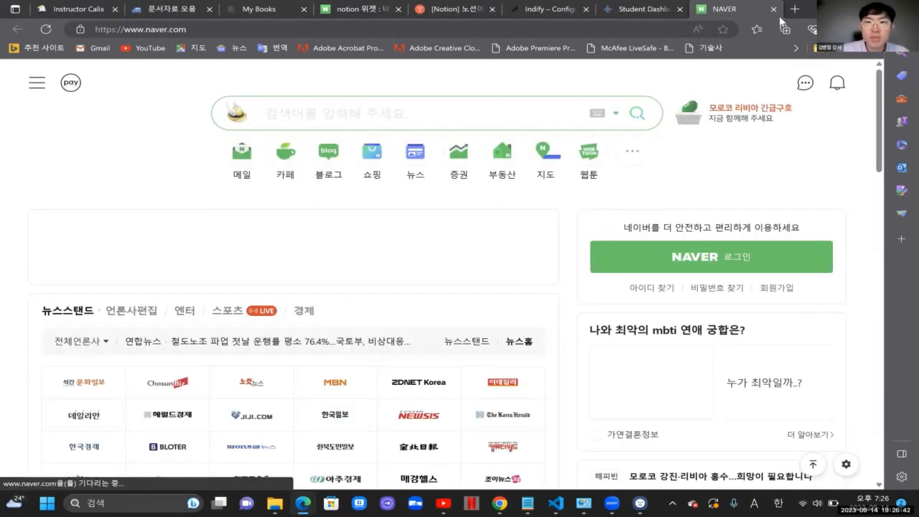
left_click(773, 9)
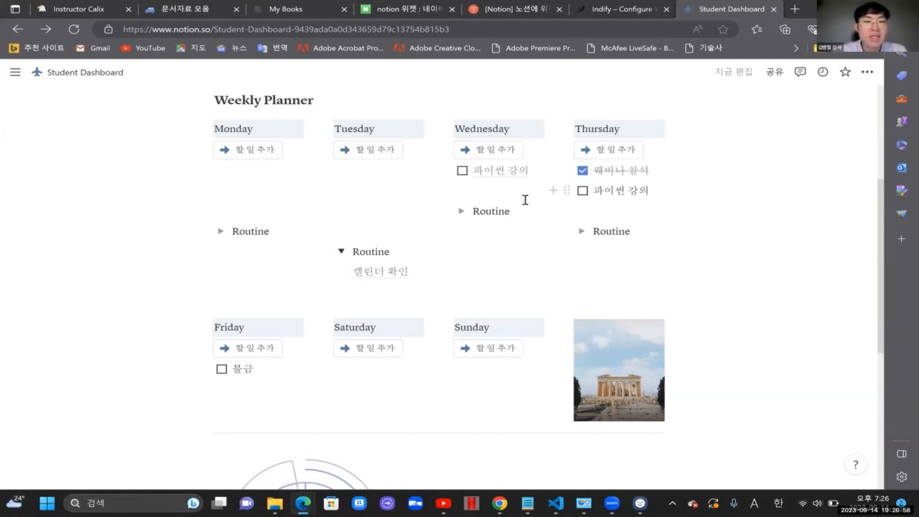
scroll(405, 225, "down", 3)
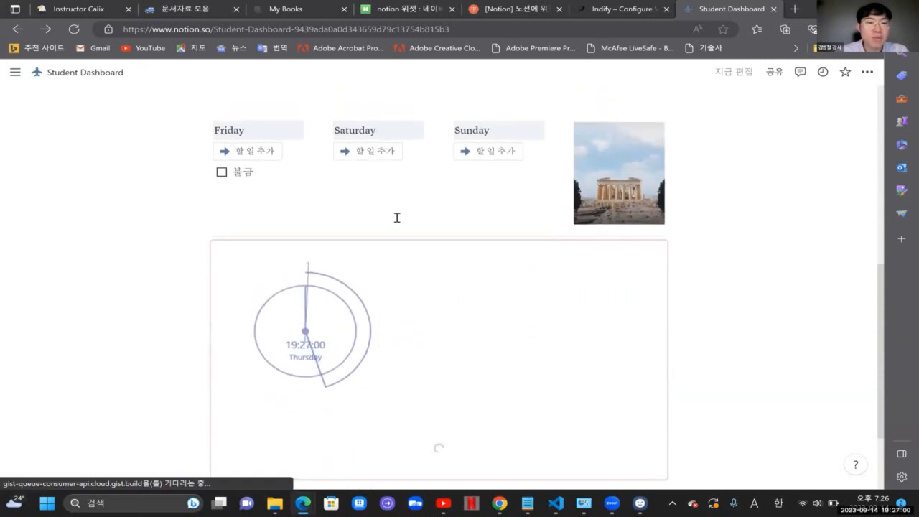
left_click(371, 187)
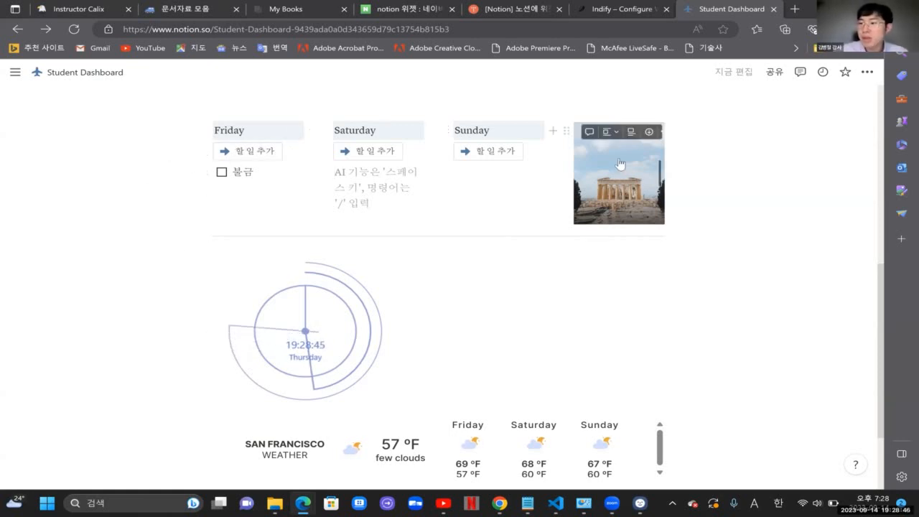
scroll(493, 209, "down", 2)
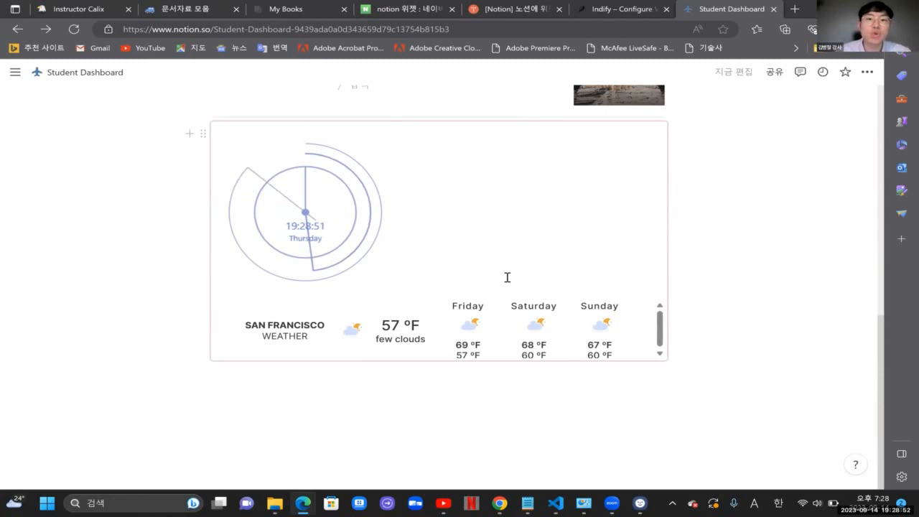
scroll(506, 277, "up", 3)
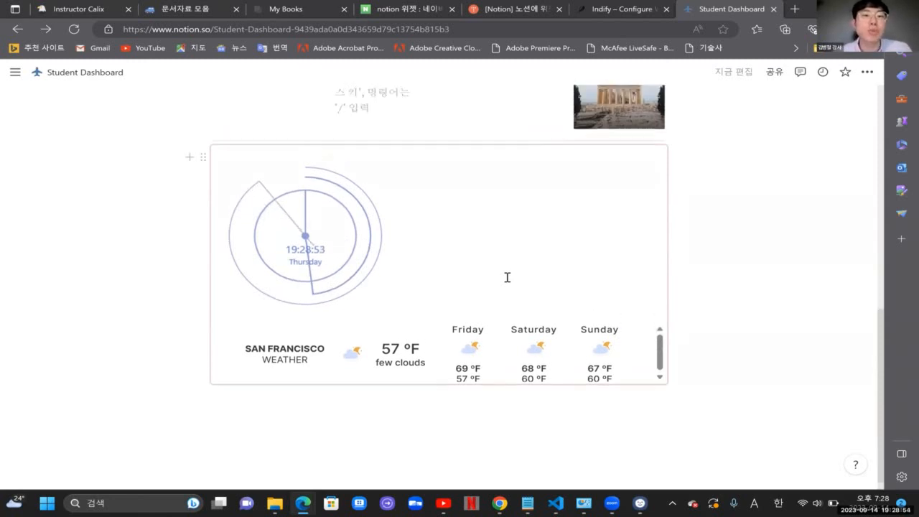
scroll(507, 277, "up", 1)
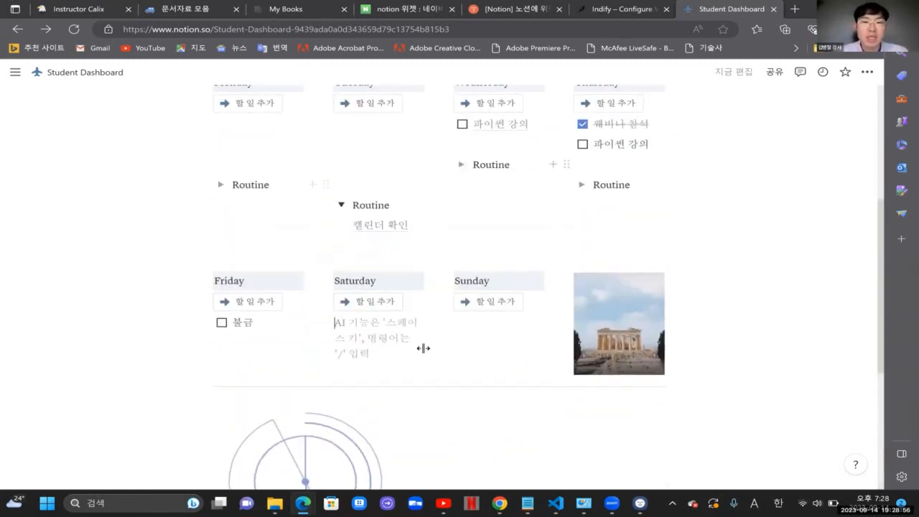
Step: Unsync the synced block that holds the clock and weather widgets below the Weekly Planner
scroll(423, 347, "down", 3)
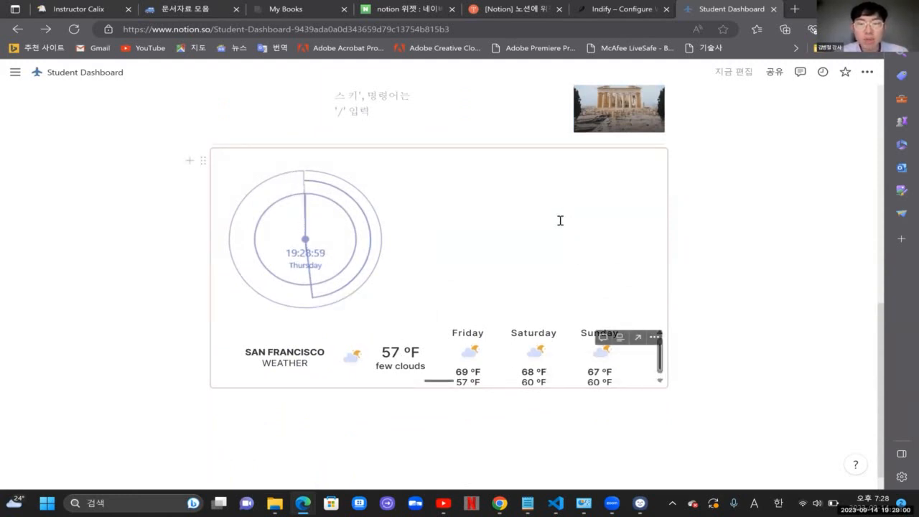
left_click_drag(693, 364, 352, 249)
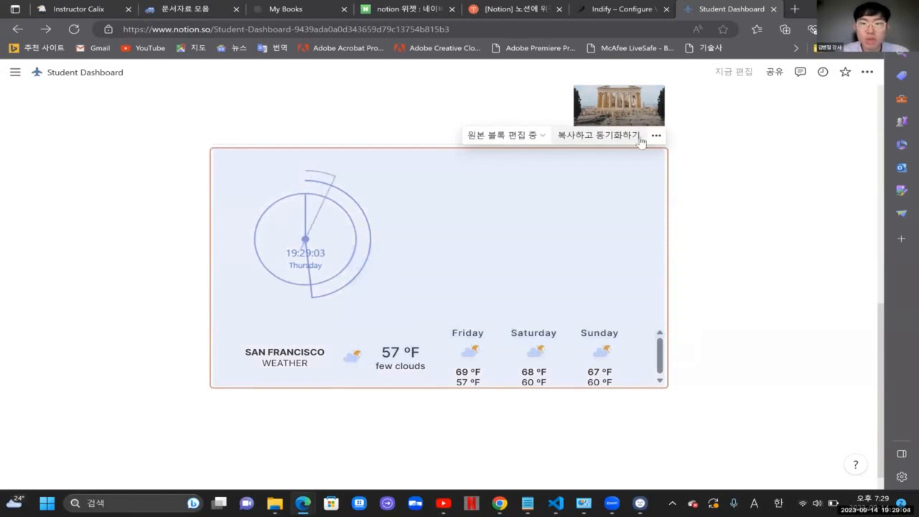
left_click(656, 135)
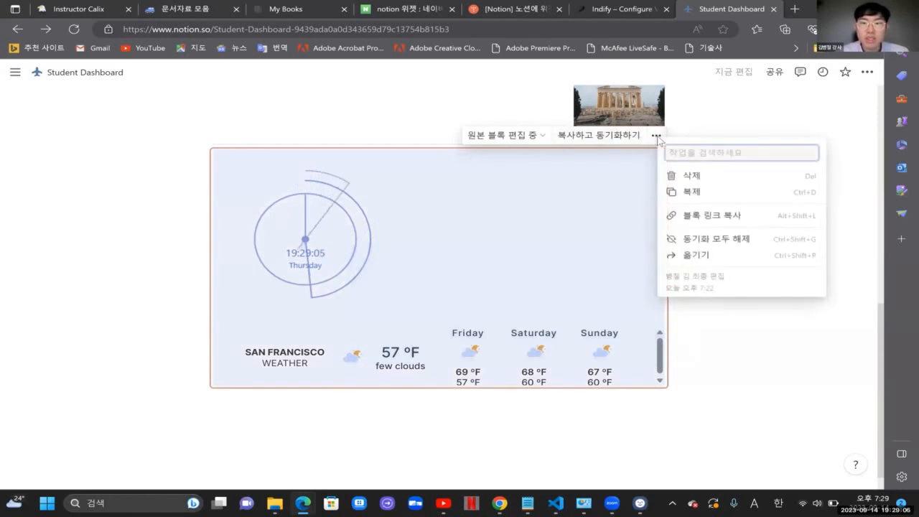
left_click(725, 240)
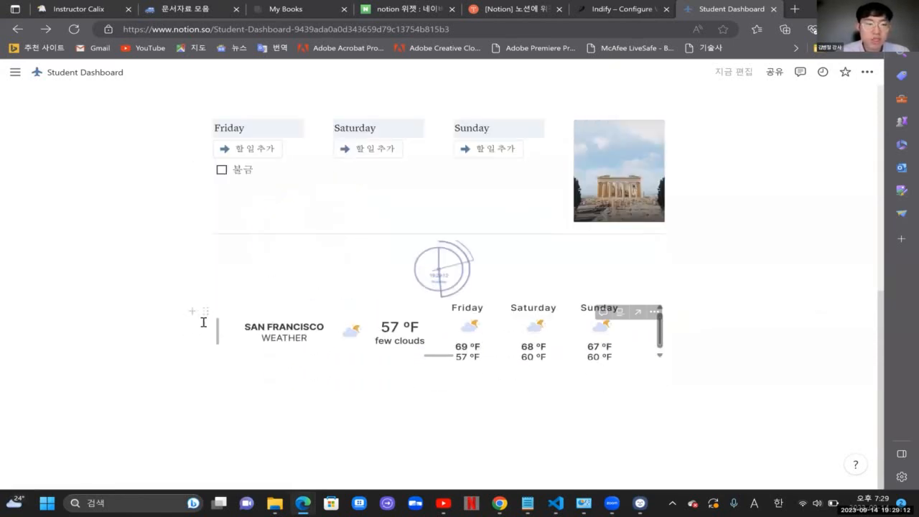
Step: Place the weather widget in a column to the right of the clock and make the weather column wider than the clock's
left_click_drag(206, 311, 680, 260)
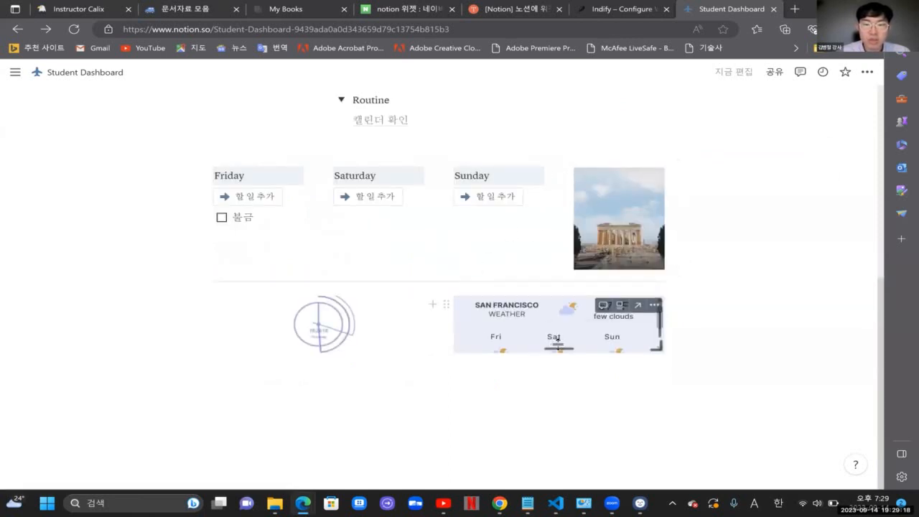
left_click_drag(437, 315, 491, 327)
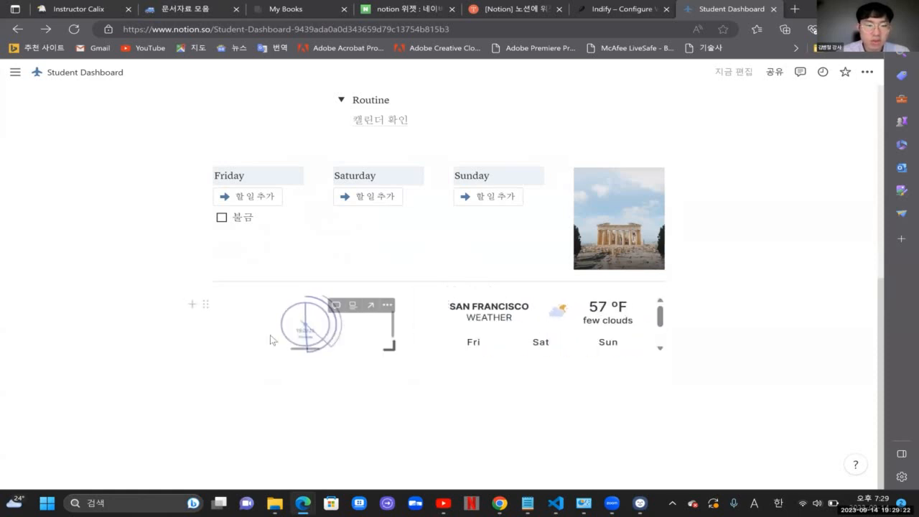
Step: Increase the height of the clock and weather widgets until the whole clock and the three-day forecast fit
left_click_drag(297, 347, 313, 381)
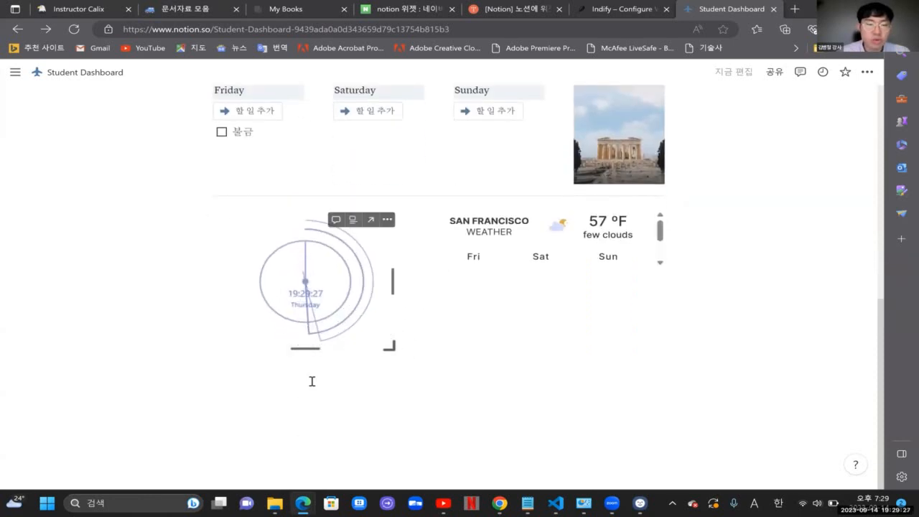
left_click(311, 344)
left_click(311, 345)
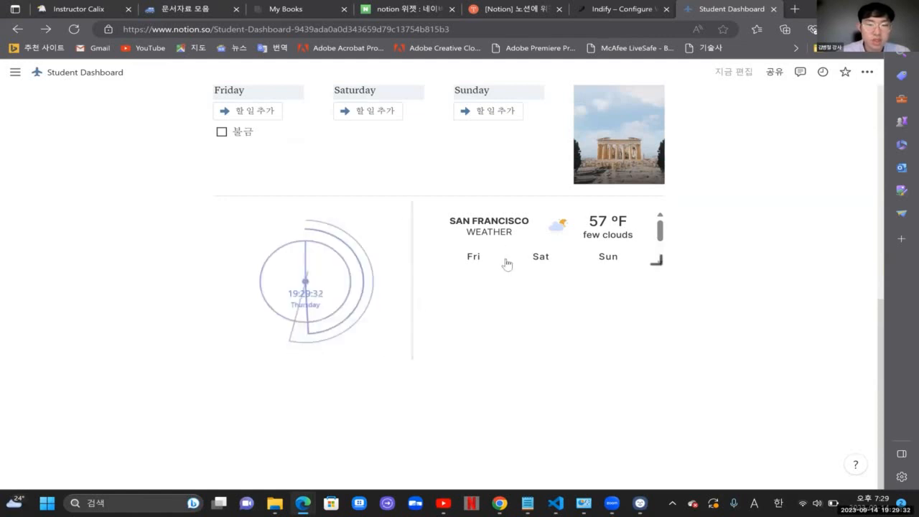
left_click_drag(553, 259, 539, 357)
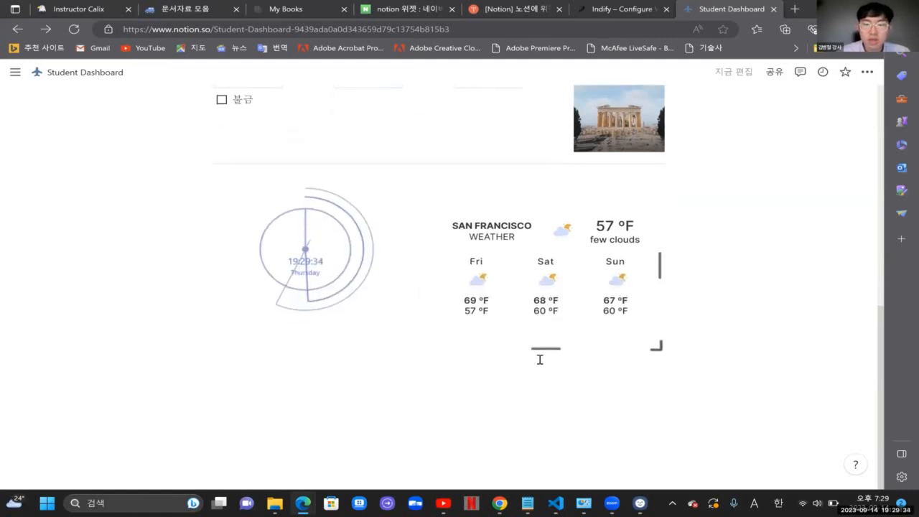
left_click(546, 357)
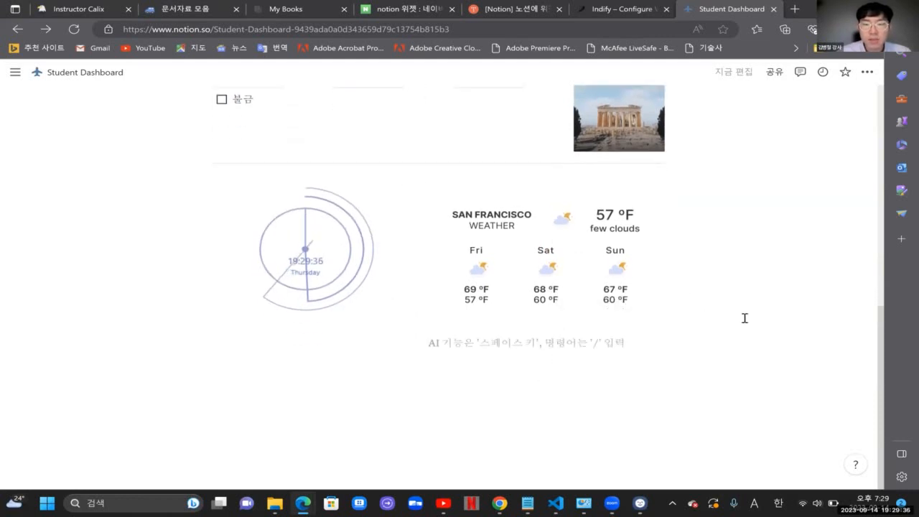
left_click_drag(743, 317, 302, 228)
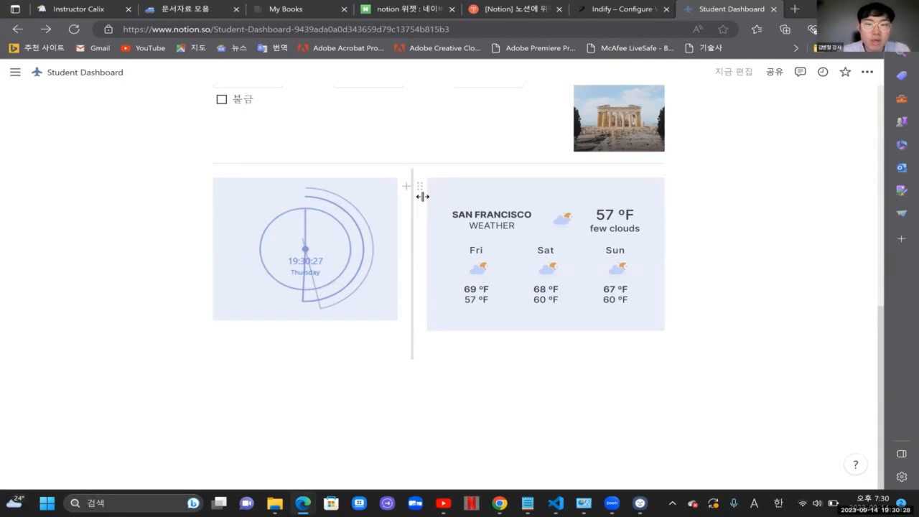
left_click_drag(391, 254, 392, 252)
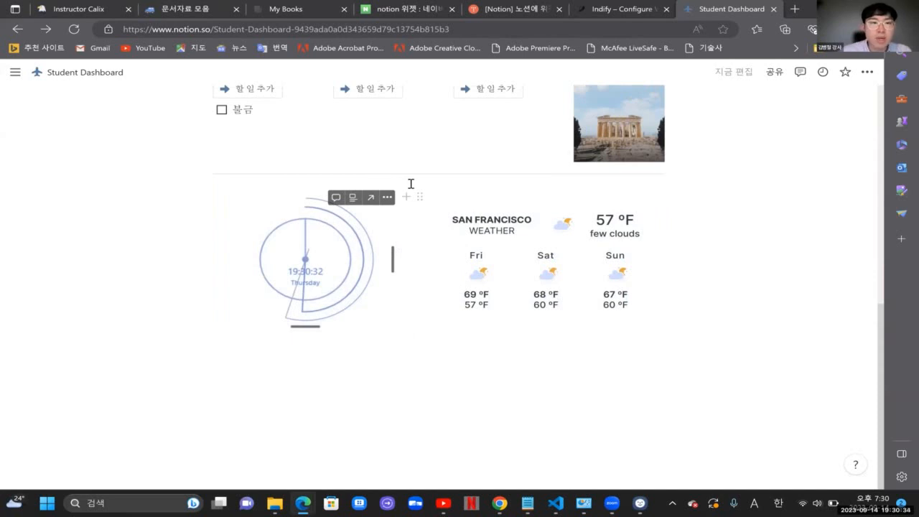
Step: Open The Happiness Bar Journal page and examine its layout, embedded widgets and Community section
scroll(410, 183, "up", 5)
mouse_move(15, 72)
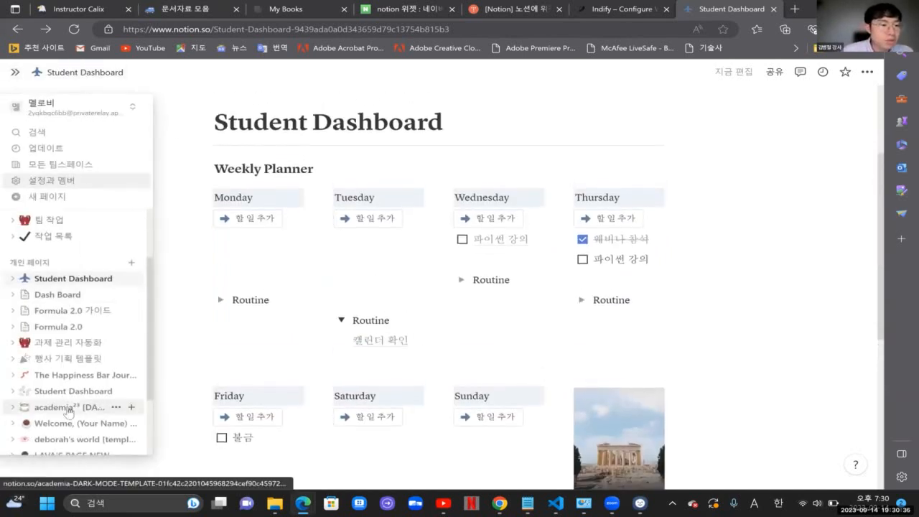
scroll(68, 411, "down", 1)
left_click(73, 318)
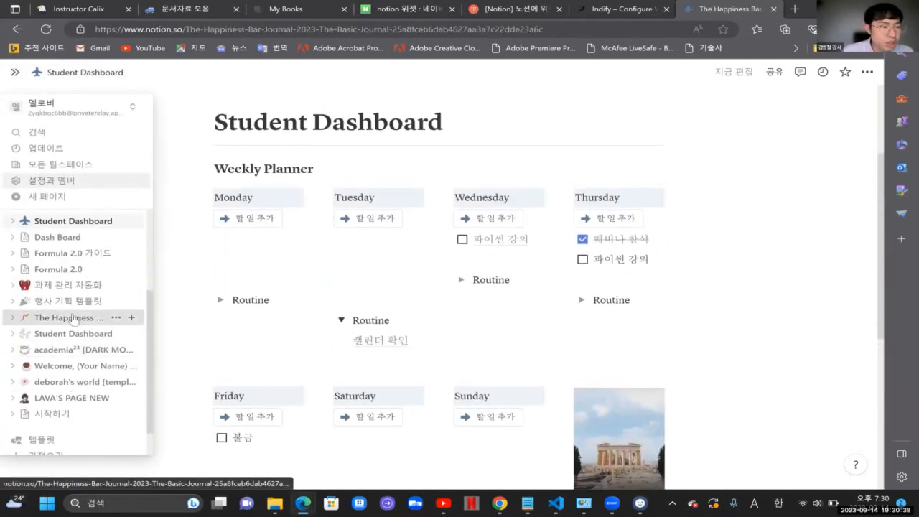
scroll(386, 331, "down", 4)
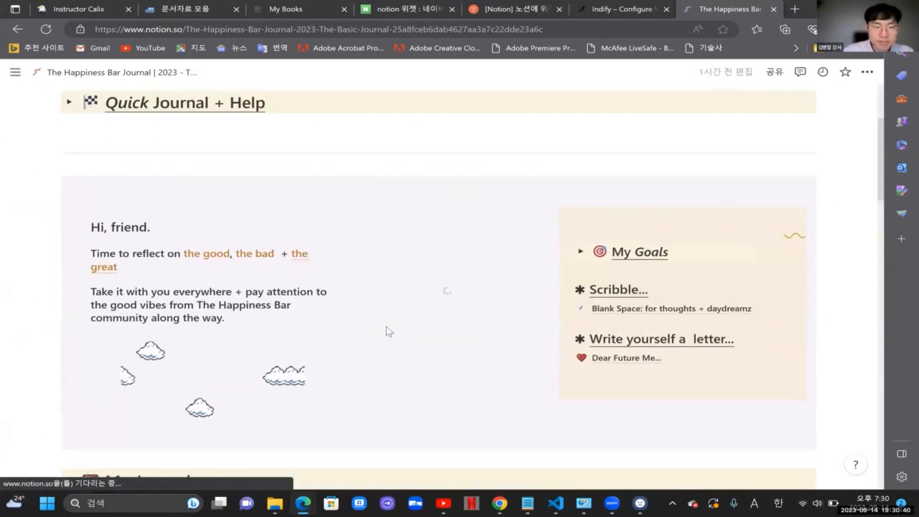
scroll(386, 331, "down", 2)
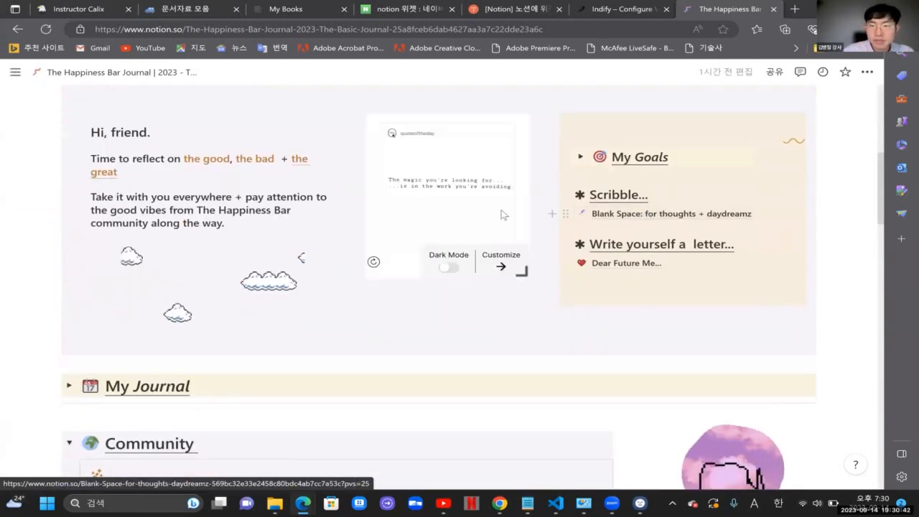
scroll(488, 224, "down", 5)
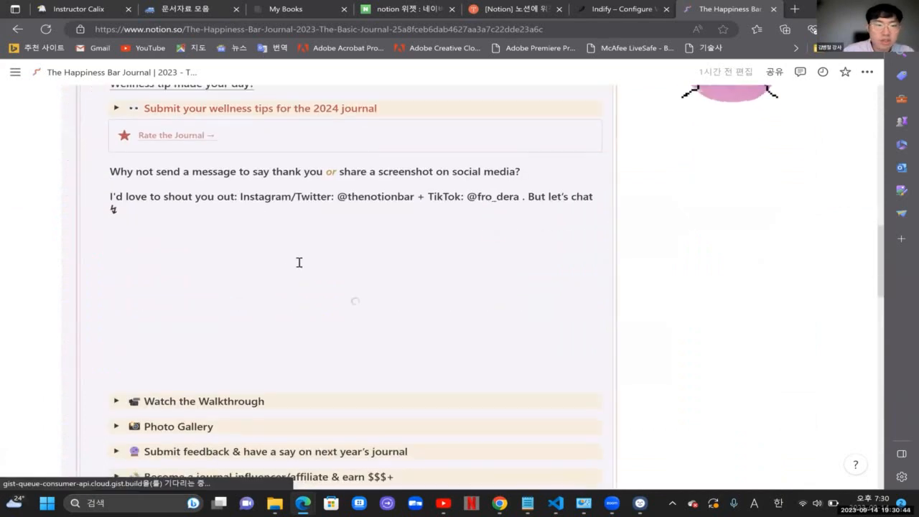
scroll(289, 256, "down", 5)
scroll(289, 257, "up", 3)
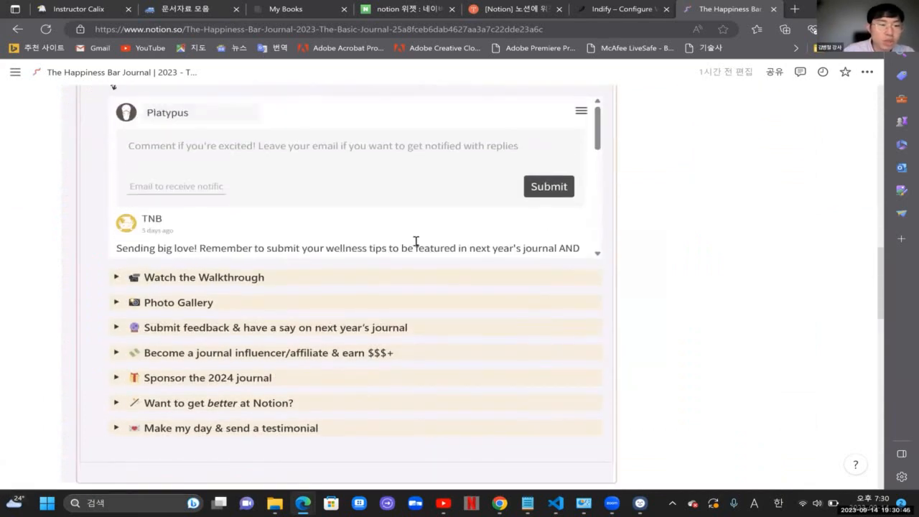
scroll(630, 206, "up", 2)
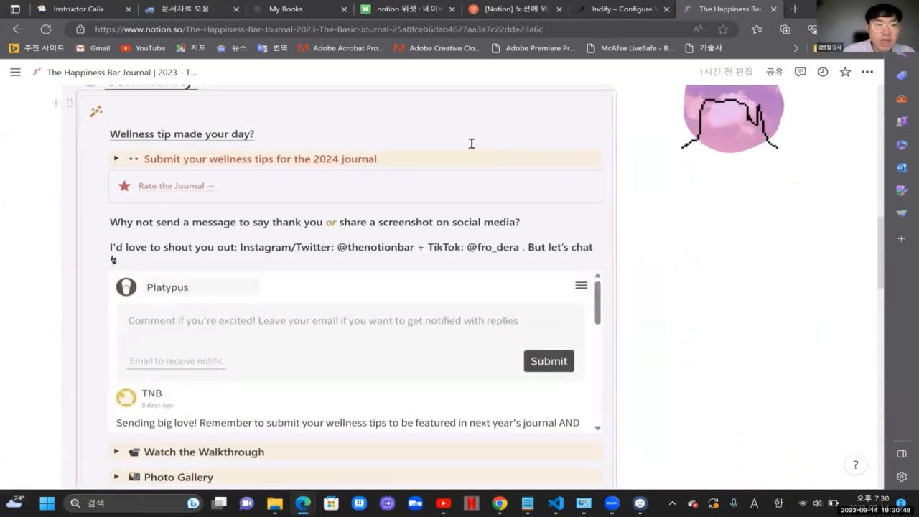
scroll(471, 144, "up", 1)
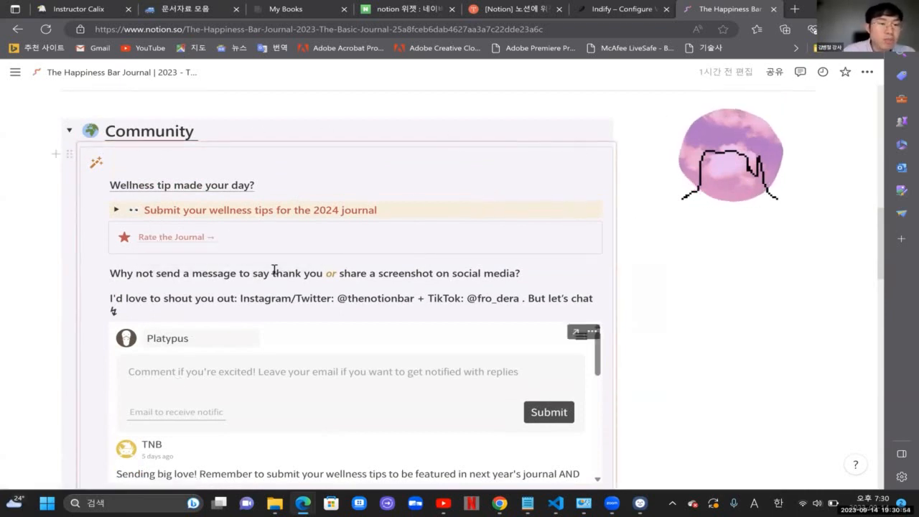
Step: Read through the visitor comments in the comment widget embedded in the Community section
scroll(276, 267, "down", 3)
scroll(296, 257, "down", 3)
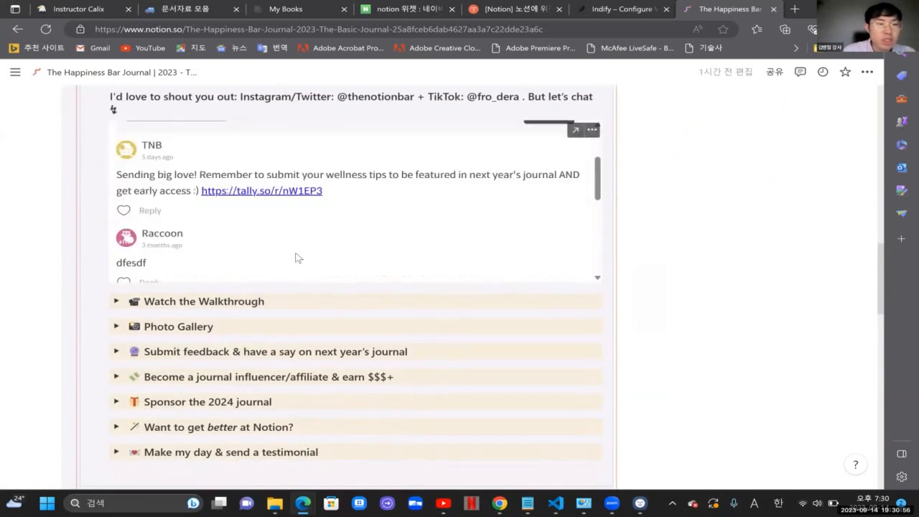
scroll(298, 257, "down", 5)
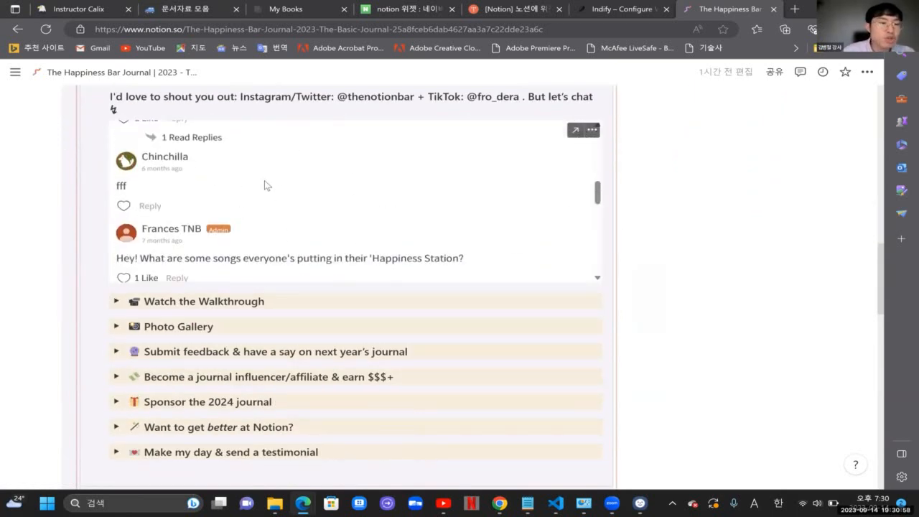
scroll(264, 183, "down", 5)
scroll(264, 183, "down", 2)
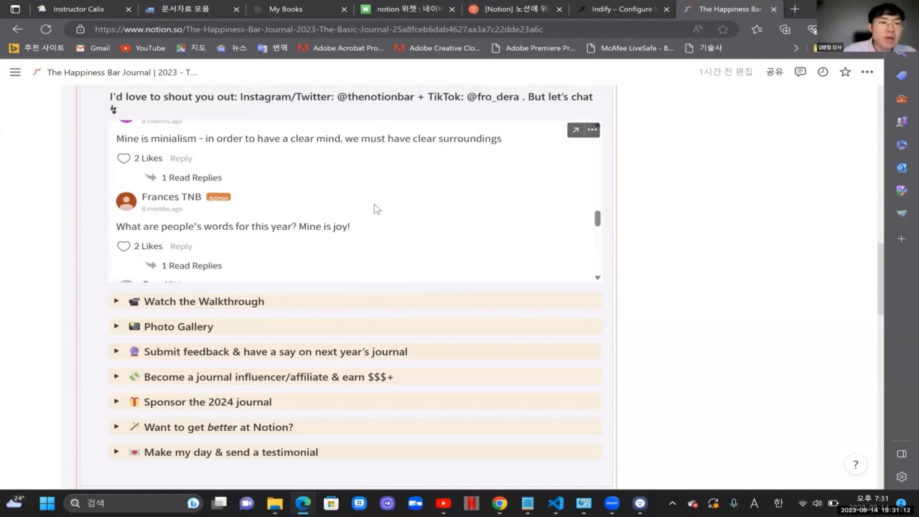
scroll(374, 204, "down", 6)
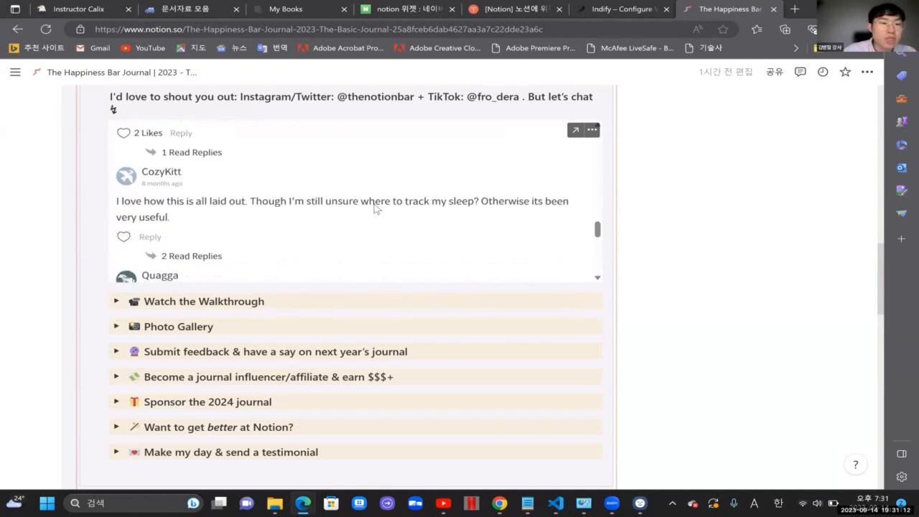
Step: Expand the Watch the Walkthrough and Photo Gallery toggles in the Community section and examine their contents
left_click(116, 301)
scroll(197, 346, "down", 5)
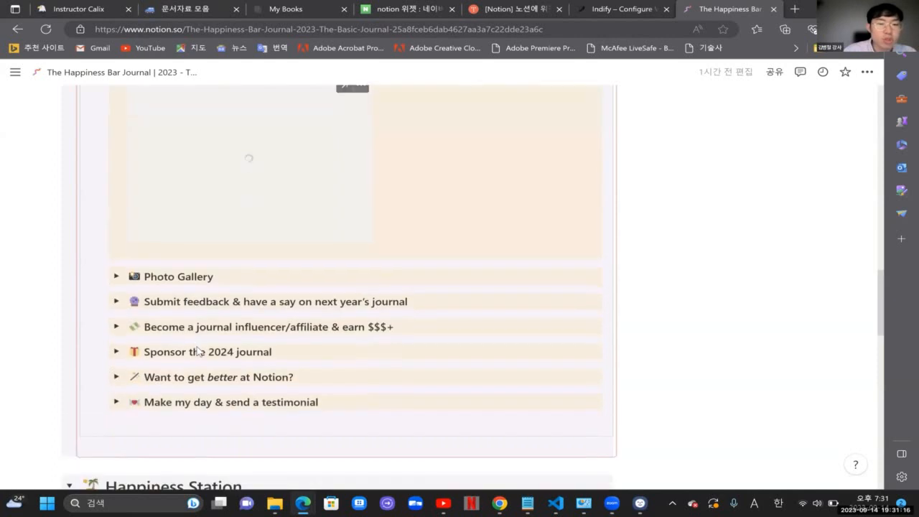
scroll(198, 347, "up", 2)
scroll(197, 346, "down", 2)
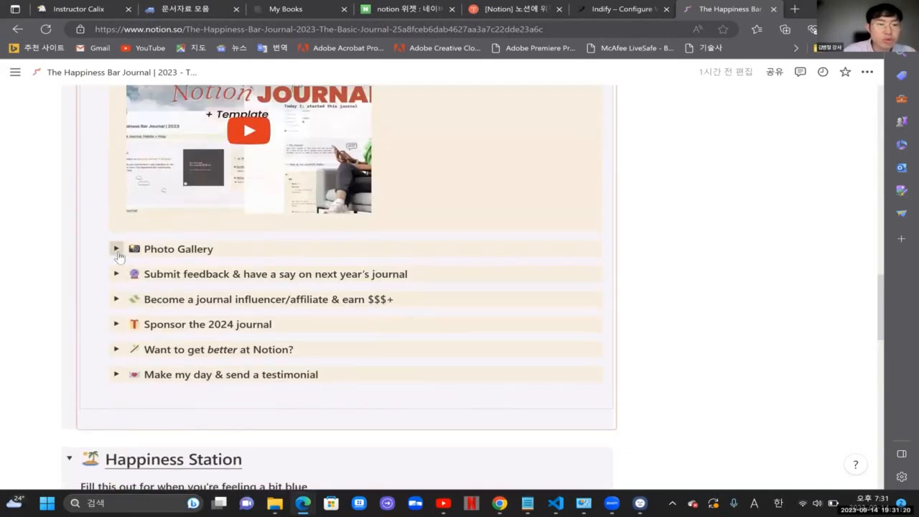
left_click(117, 251)
scroll(216, 320, "down", 2)
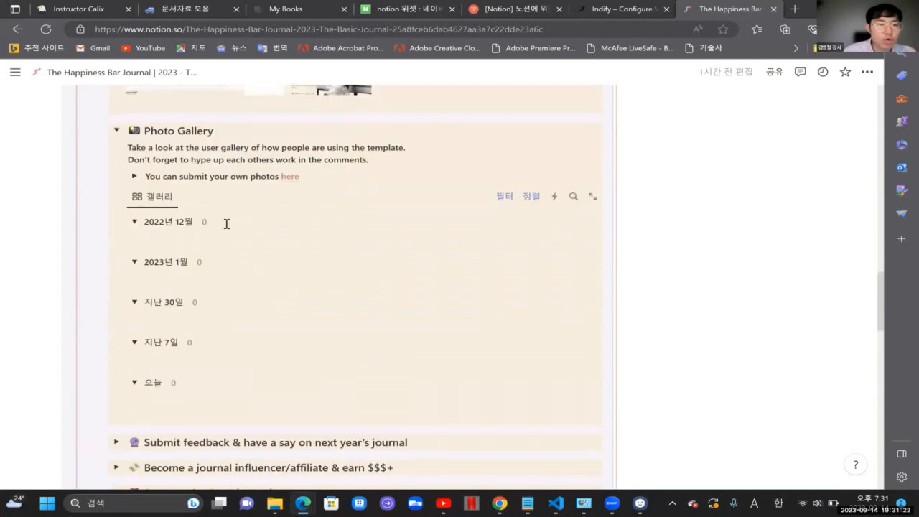
scroll(226, 224, "down", 1)
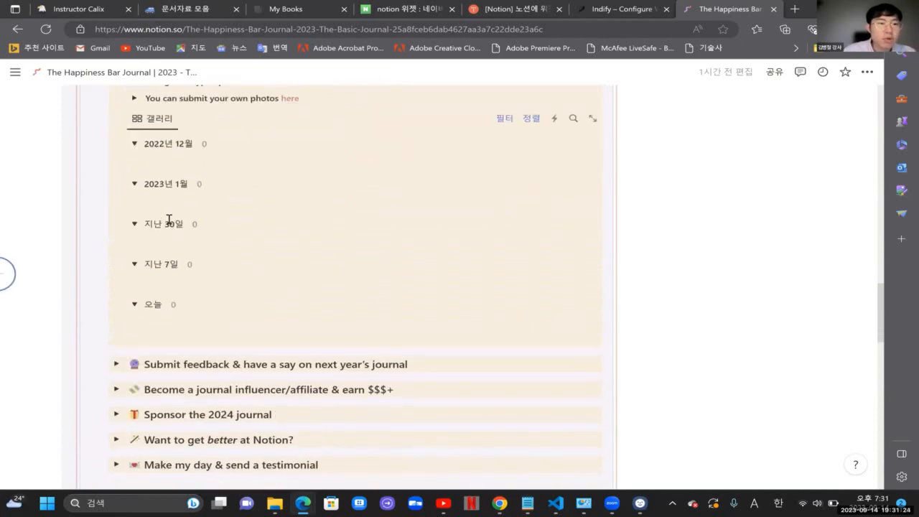
scroll(349, 274, "down", 3)
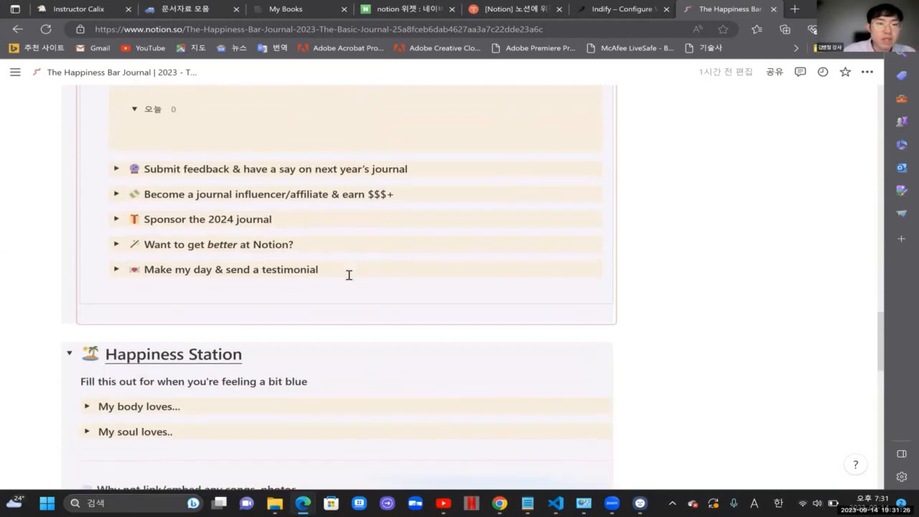
Step: Look over the Happiness Station and the rest of the journal page, and return to the Student Dashboard page
scroll(349, 274, "down", 2)
scroll(349, 275, "down", 7)
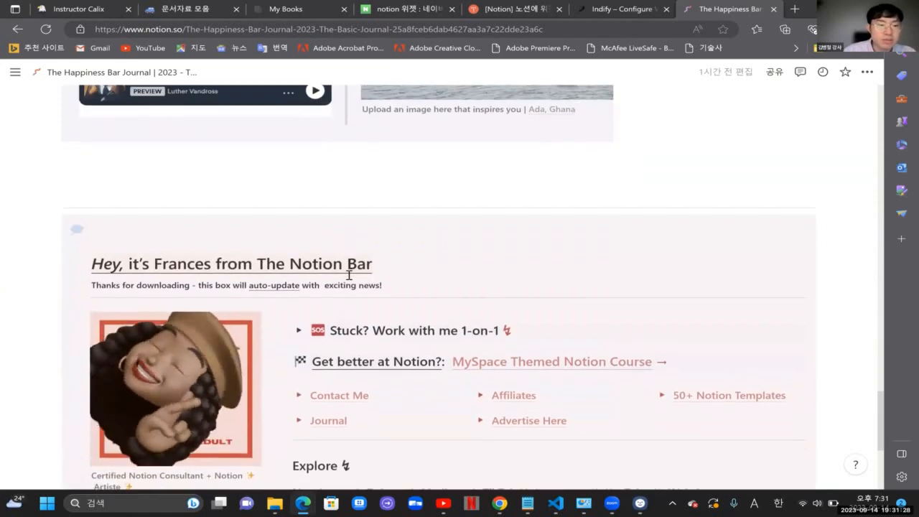
scroll(349, 275, "up", 12)
scroll(348, 274, "up", 15)
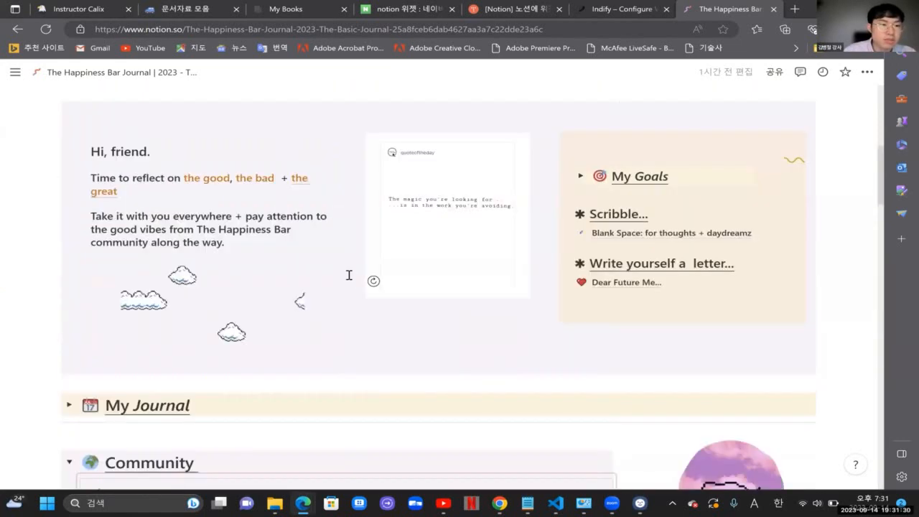
scroll(191, 256, "left", 5)
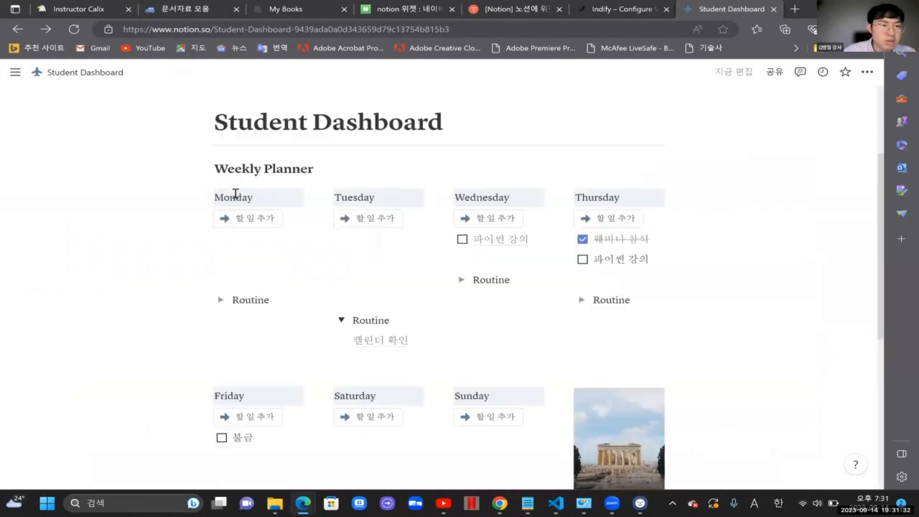
Step: Open the 과제 관리 자동화 page and go to its 과제 table
mouse_move(15, 72)
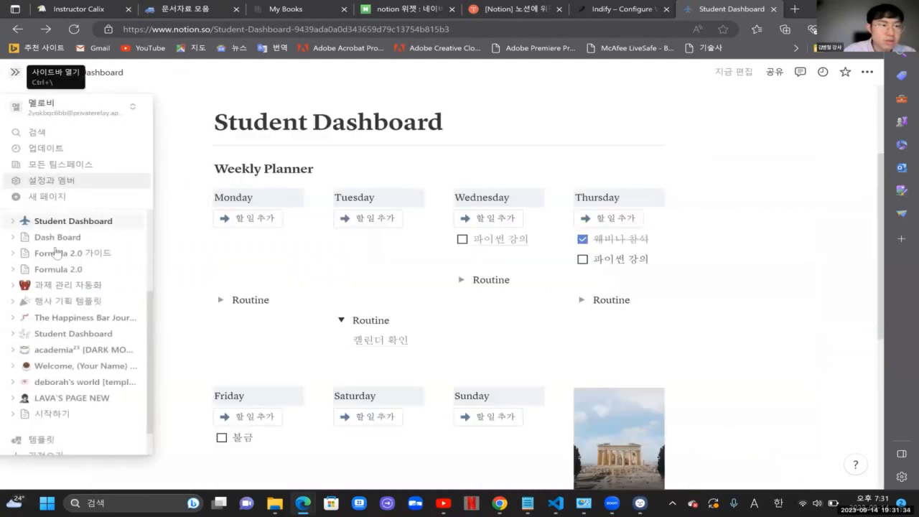
scroll(64, 335, "down", 1)
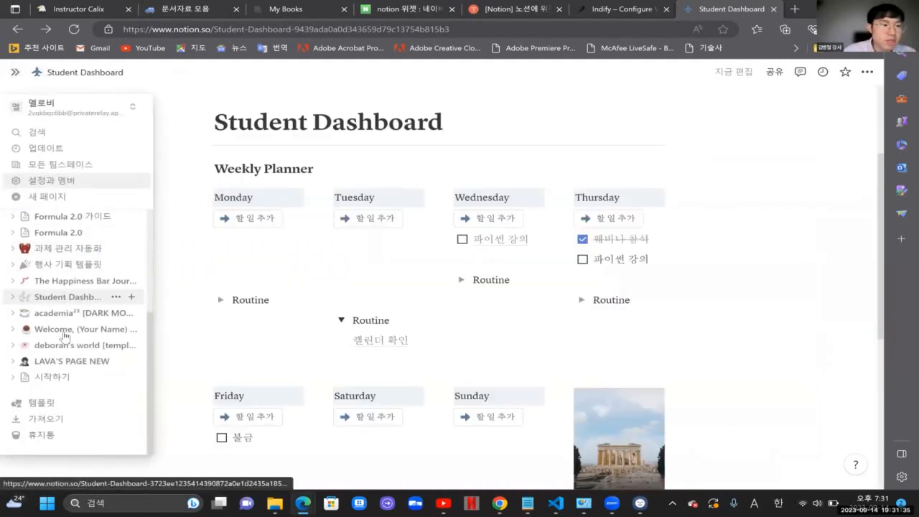
left_click(91, 250)
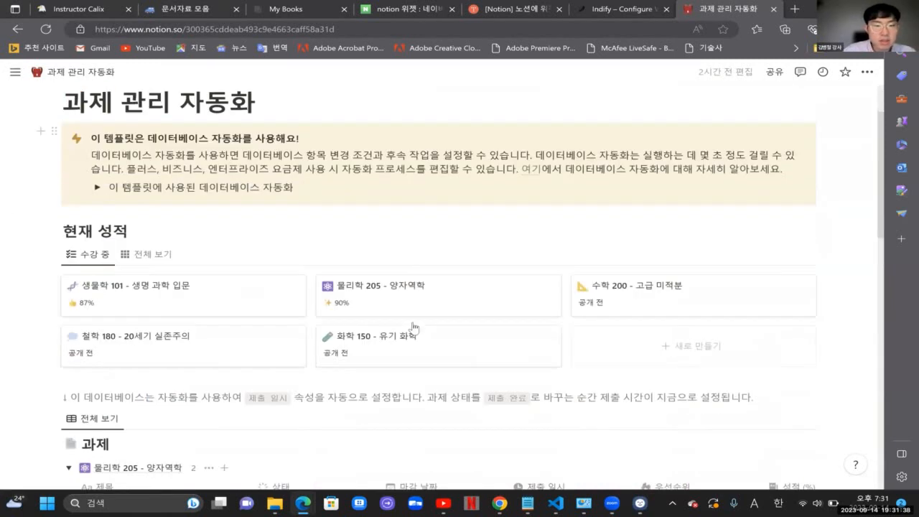
scroll(411, 326, "down", 3)
scroll(414, 328, "down", 2)
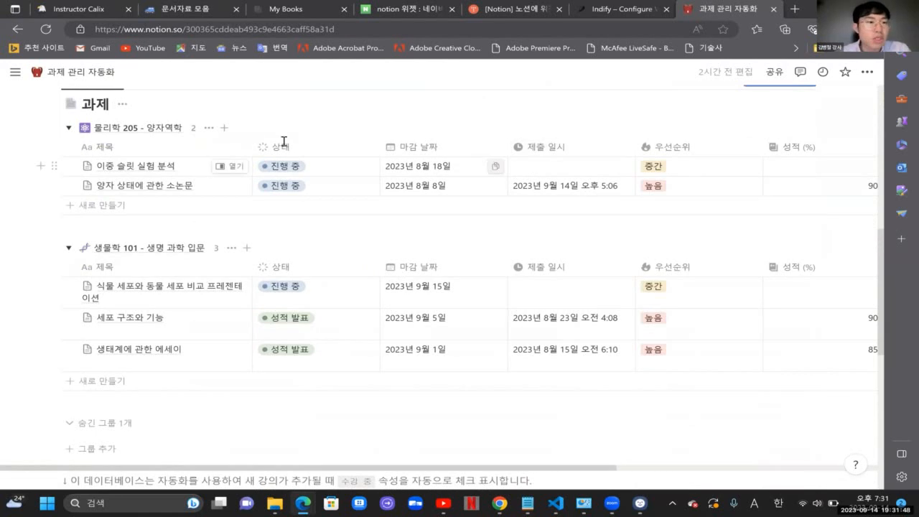
Step: Examine the 과제 table's columns, the options of the 물리학 205 group and the table's property list
left_click(208, 128)
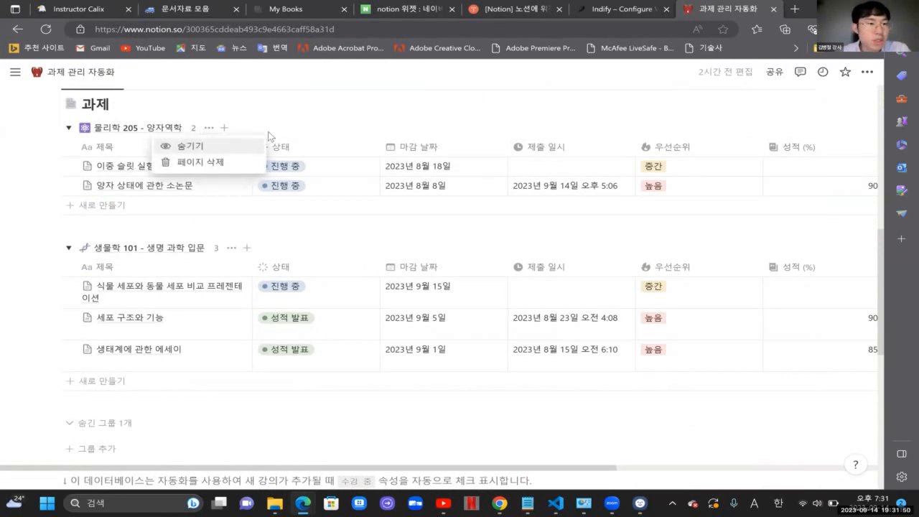
left_click(270, 137)
scroll(717, 158, "right", 3)
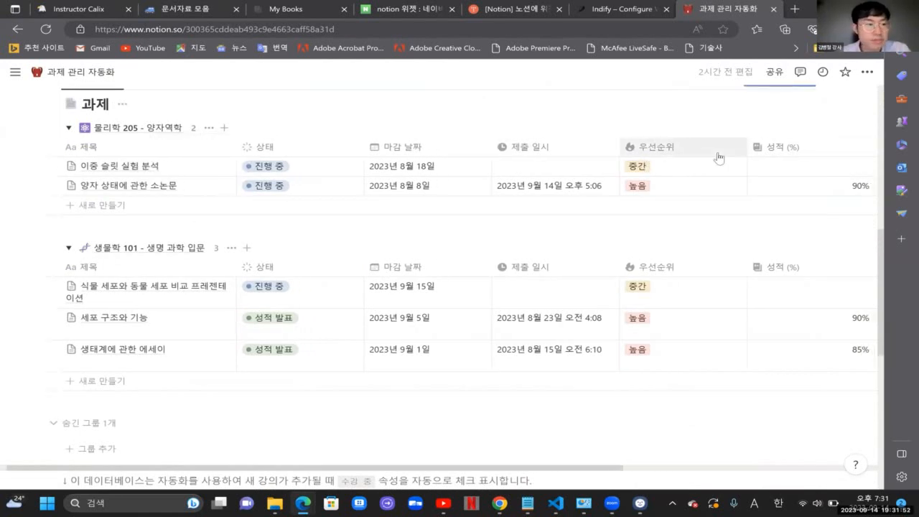
scroll(719, 158, "right", 2)
scroll(719, 157, "left", 5)
scroll(720, 158, "right", 5)
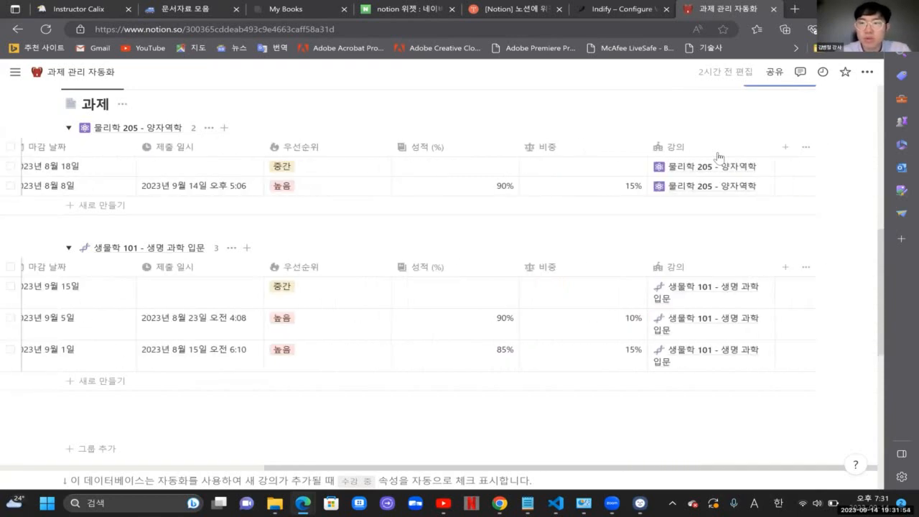
left_click(806, 149)
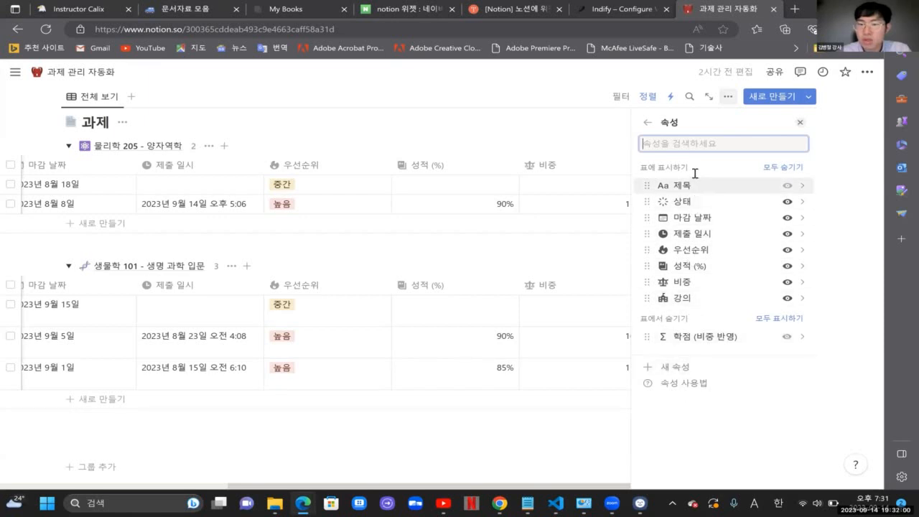
left_click(529, 151)
scroll(353, 160, "left", 5)
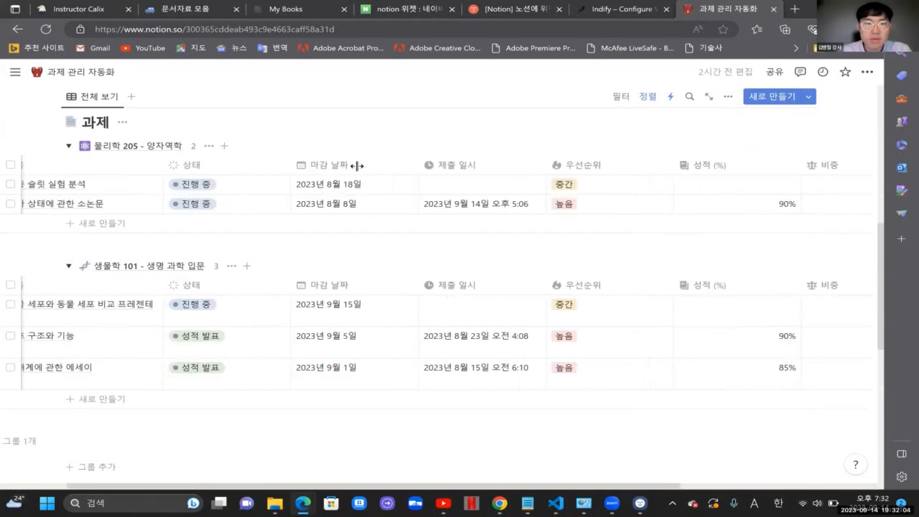
Step: Inspect the 제출 일시 column's options and the date picker of the 이중 슬릿 실험 분석 entry without choosing a date
left_click(208, 145)
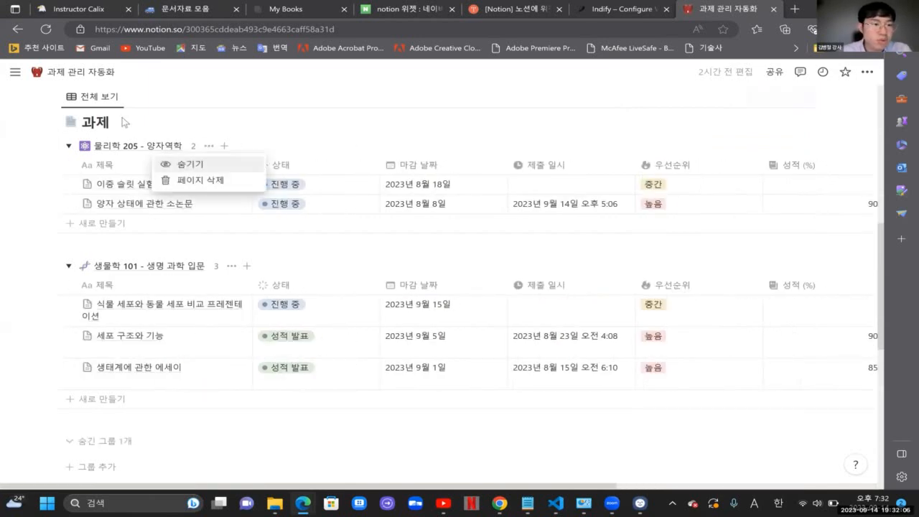
left_click(117, 122)
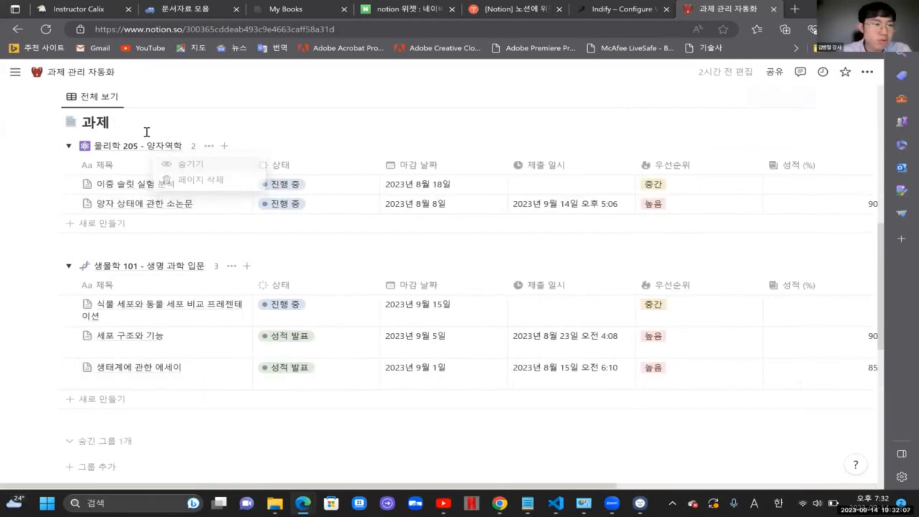
left_click(562, 168)
left_click(569, 137)
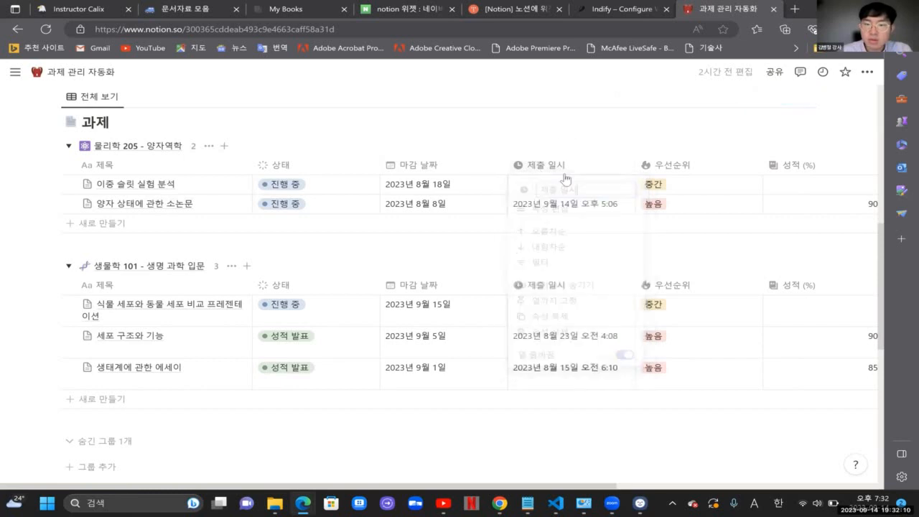
left_click(555, 190)
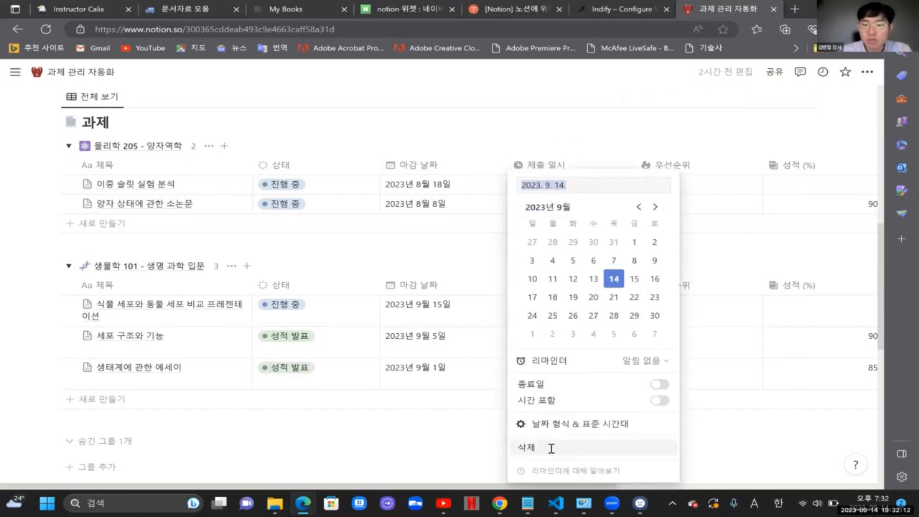
left_click(695, 141)
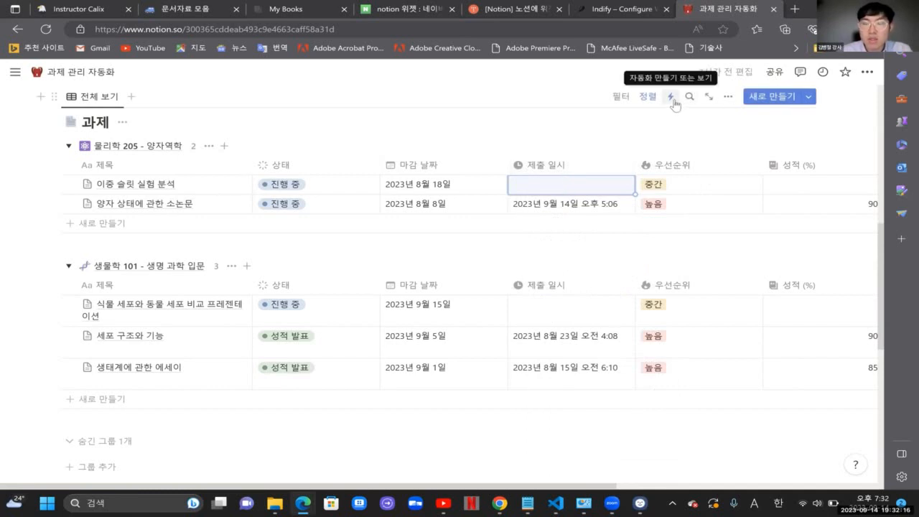
Step: Start a new automation for the 과제 database and add the 상태 property as its trigger condition
left_click(672, 99)
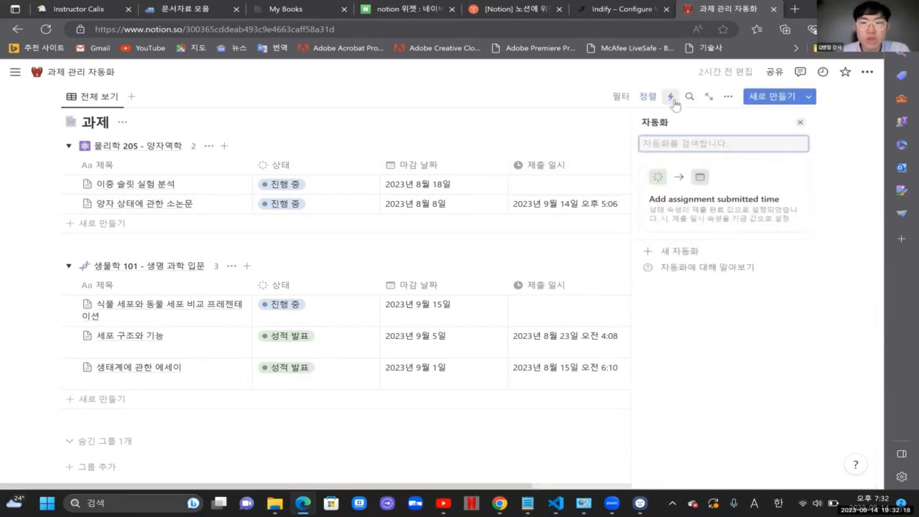
left_click(661, 250)
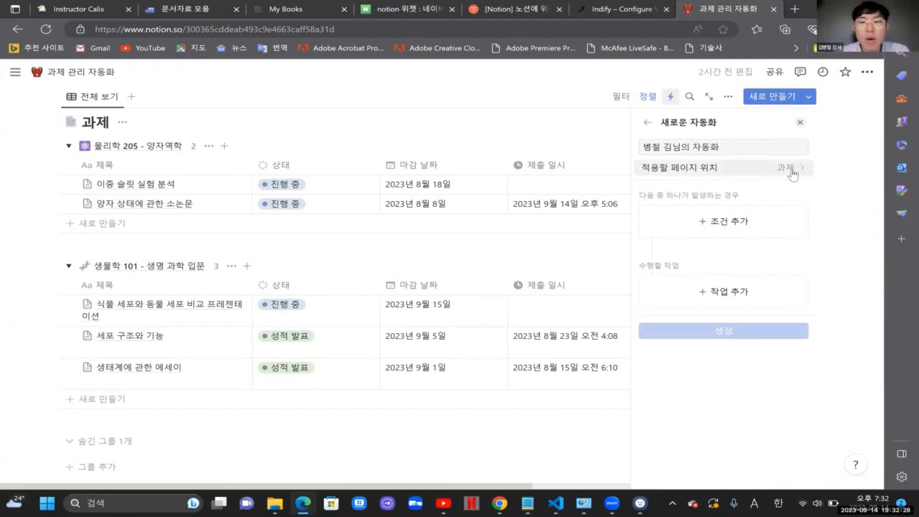
left_click(712, 227)
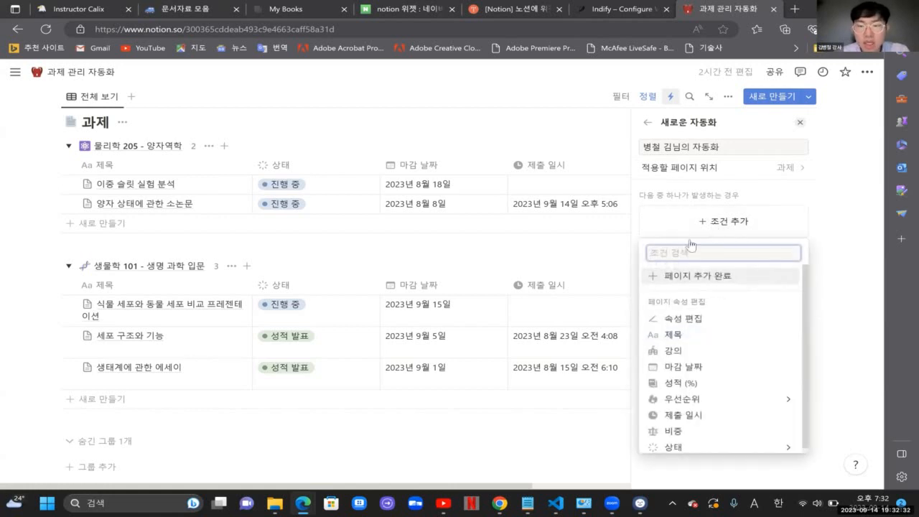
type("상")
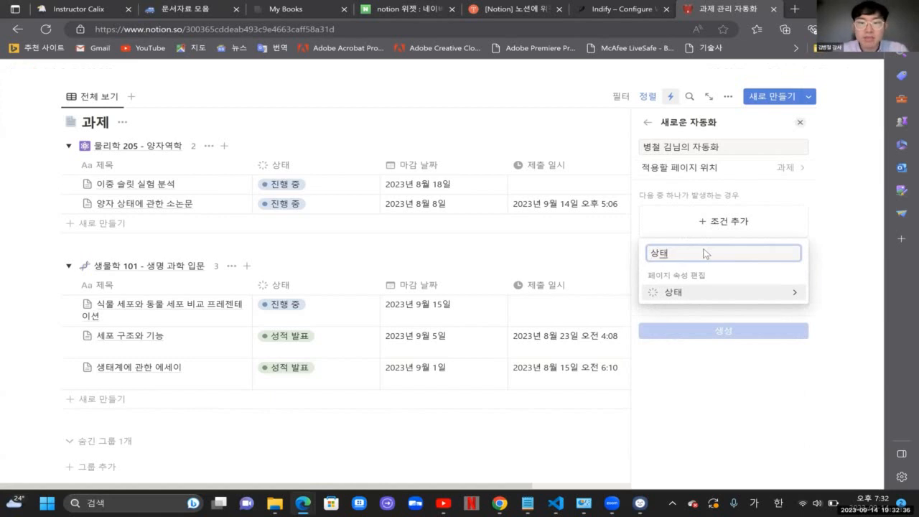
type("태")
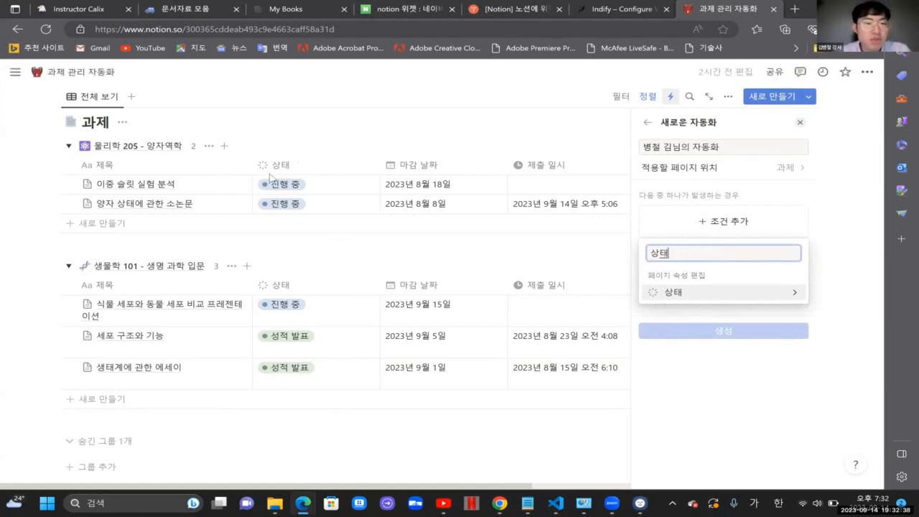
left_click(687, 293)
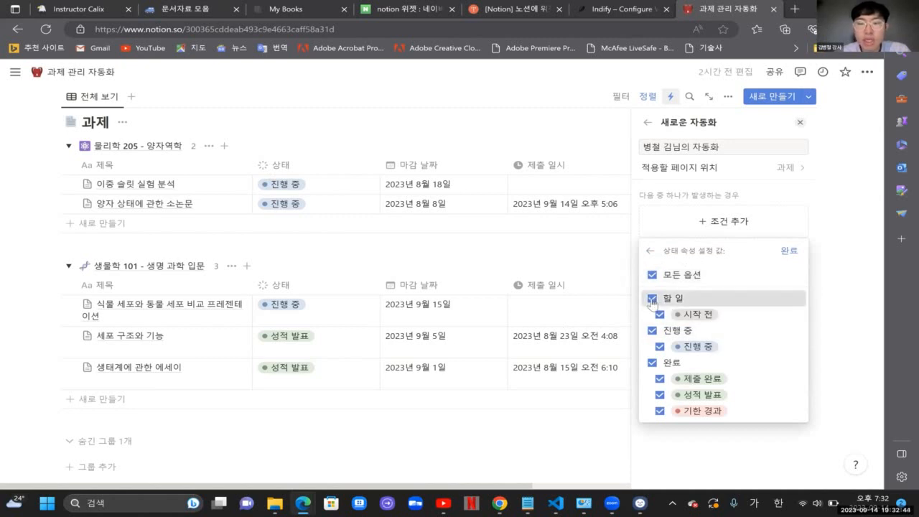
Step: Limit the new automation's 상태 trigger to the 제출 완료 value only
left_click(652, 299)
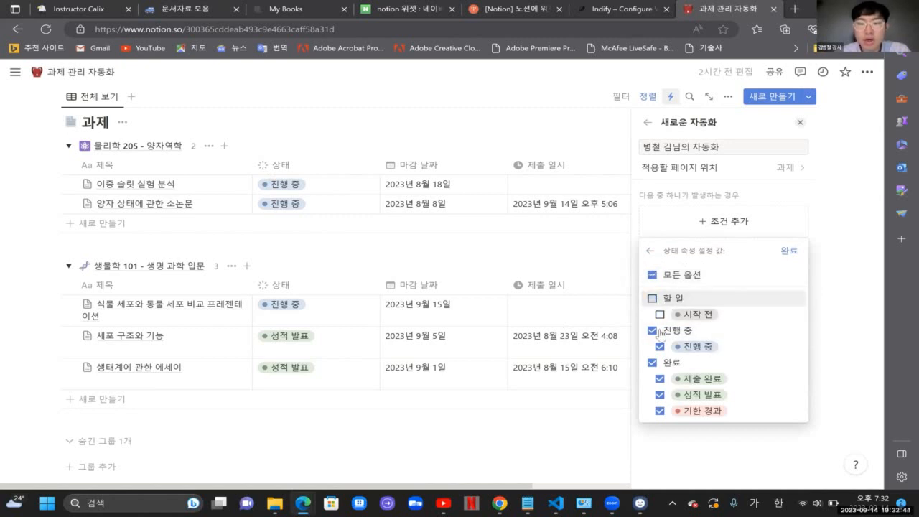
left_click(653, 280)
left_click(652, 275)
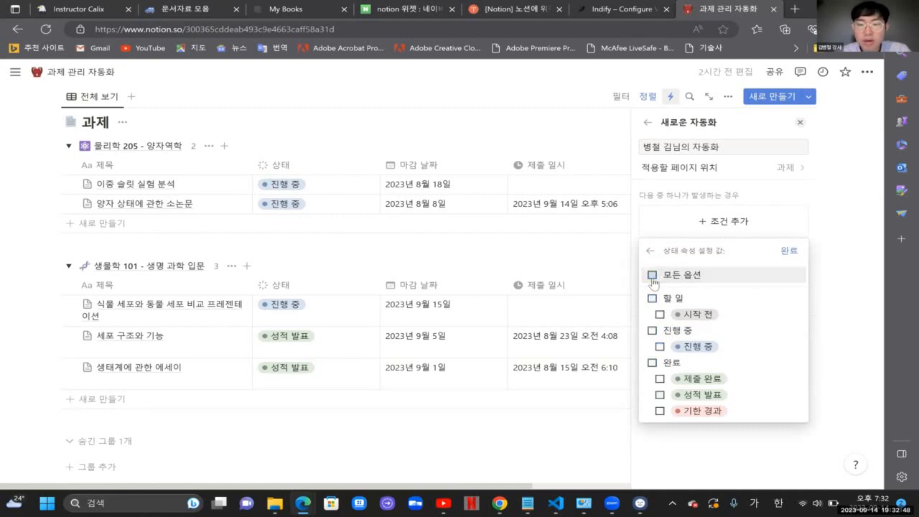
left_click(659, 378)
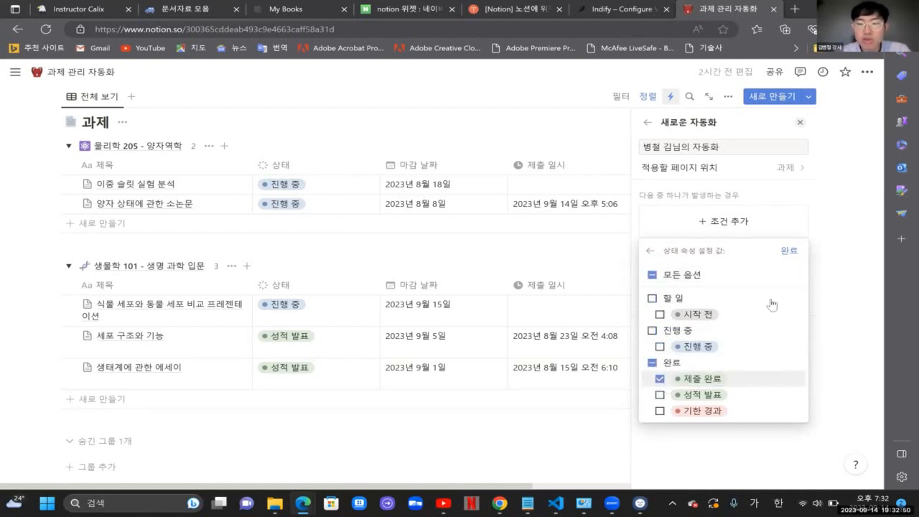
left_click(787, 250)
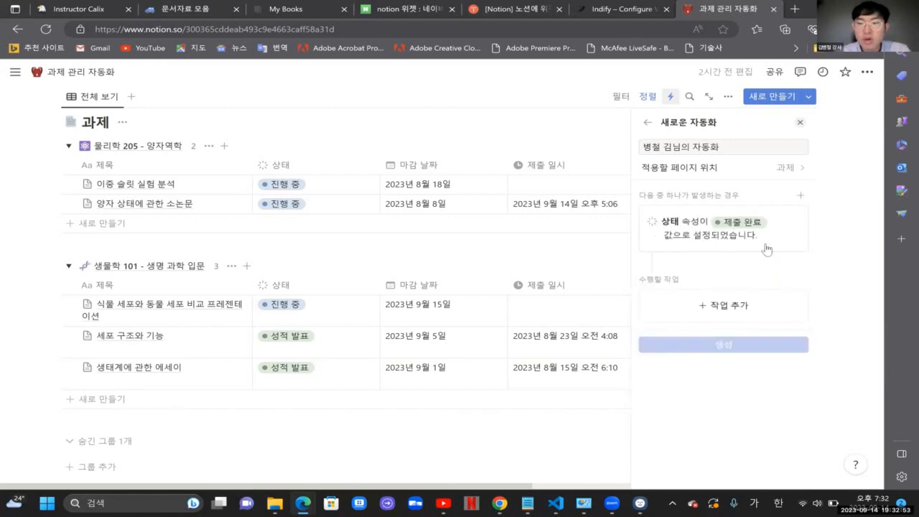
Step: Add an action to the new automation and search the available actions for 제출 일시
left_click(723, 307)
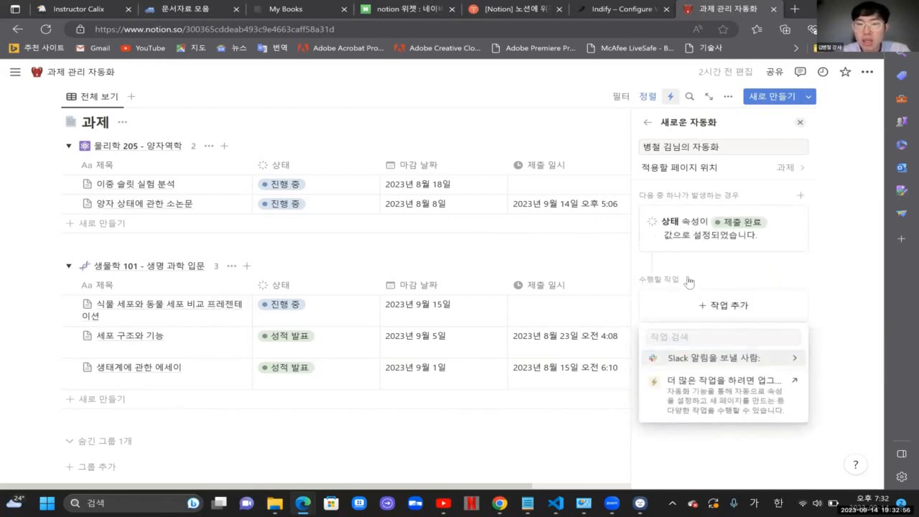
left_click(703, 343)
type("제출 일시")
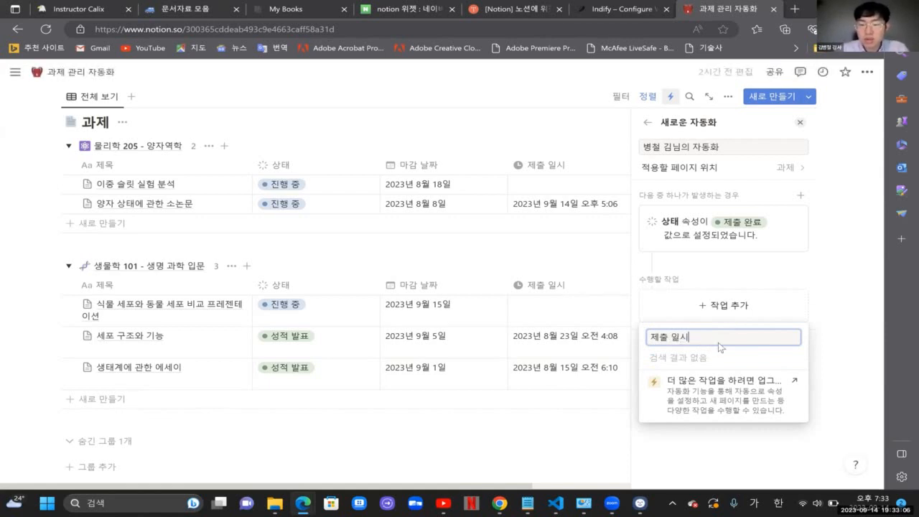
Step: Replace the action search term with date
key("BackSpace")
key("BackSpace")
key("BackSpace")
key("BackSpace")
key("BackSpace")
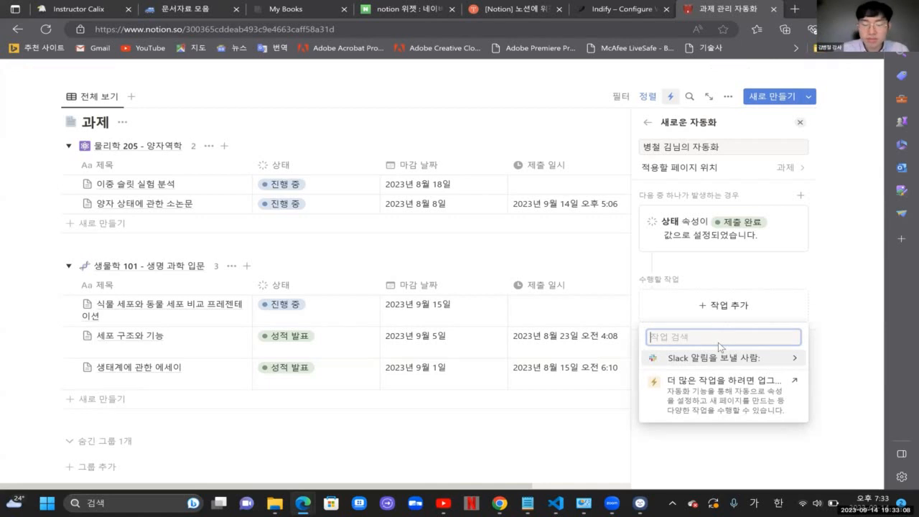
type("ㅇㅁ")
key("BackSpace")
key("BackSpace")
key("Hangul")
type("d")
key("BackSpace")
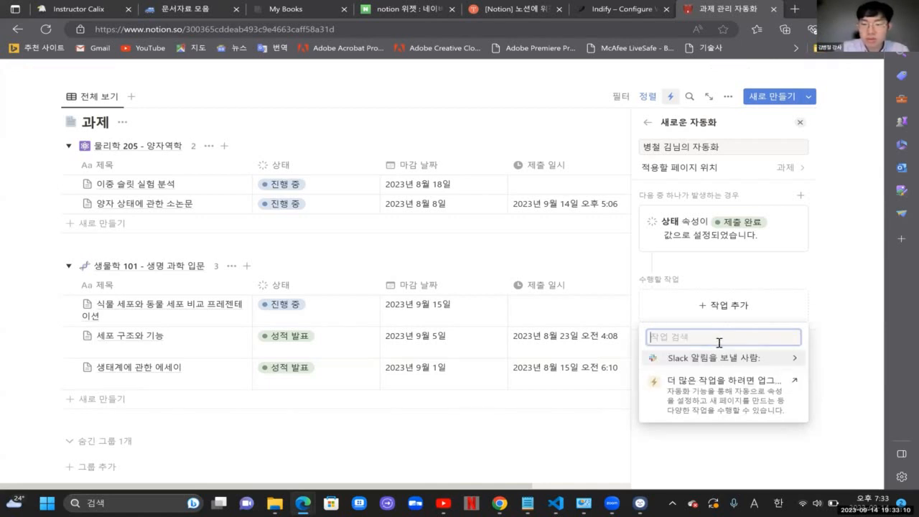
type("date")
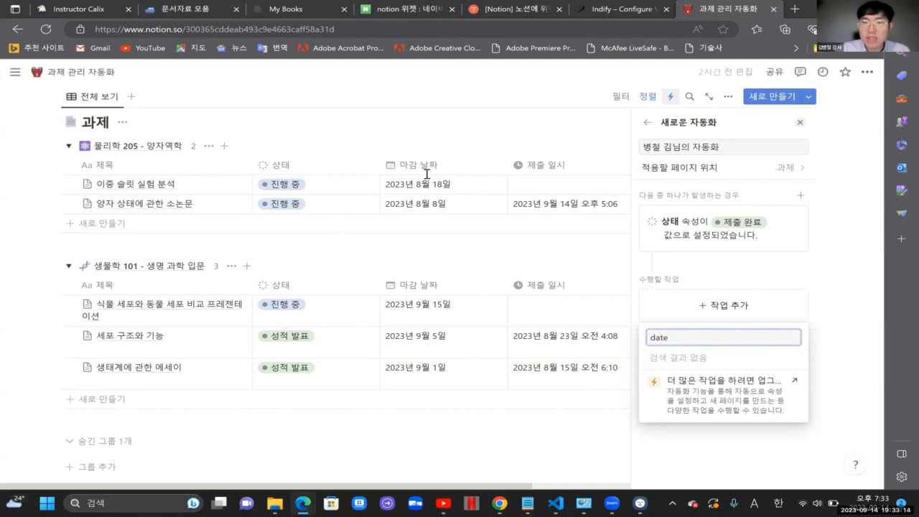
Step: Leave the new automation and discard it
left_click(541, 184)
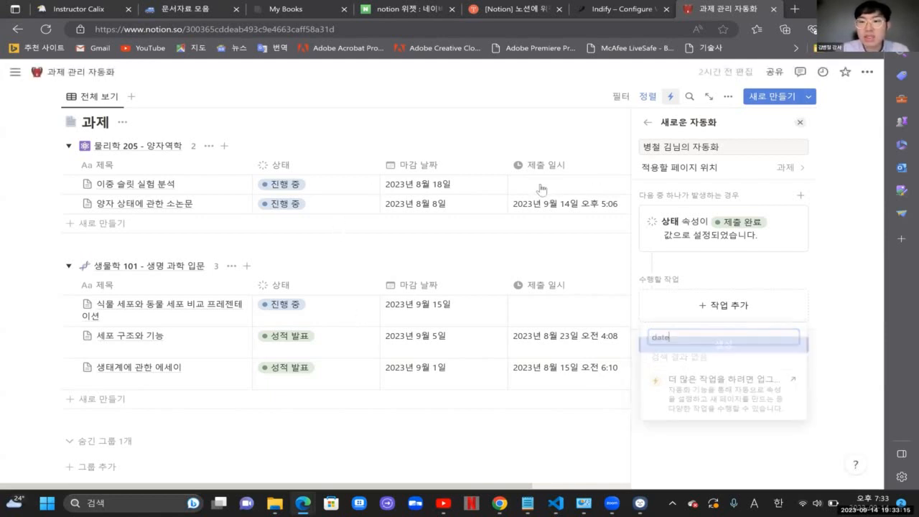
left_click(578, 176)
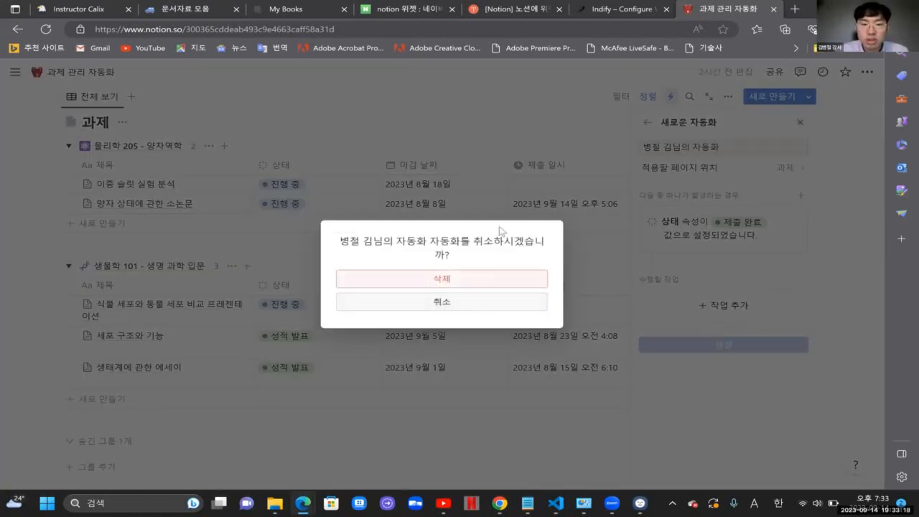
left_click(489, 286)
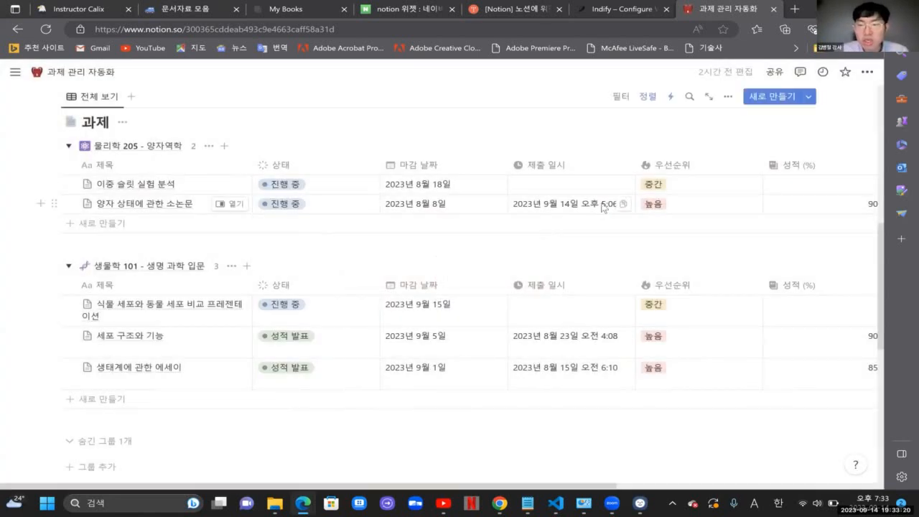
Step: Review the 제출 일시 picker of 양자 상태에 관한 소논문 and the existing Add assignment submitted time automation, then close both
left_click(603, 206)
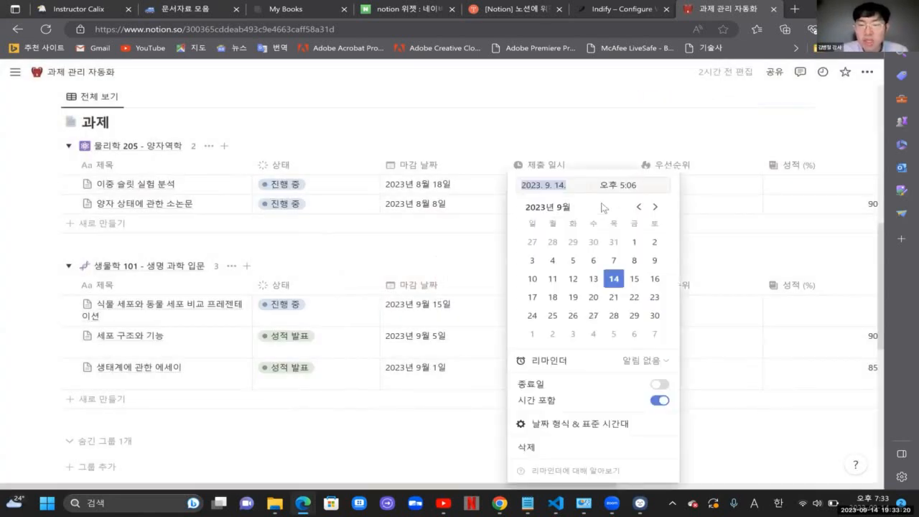
left_click(715, 108)
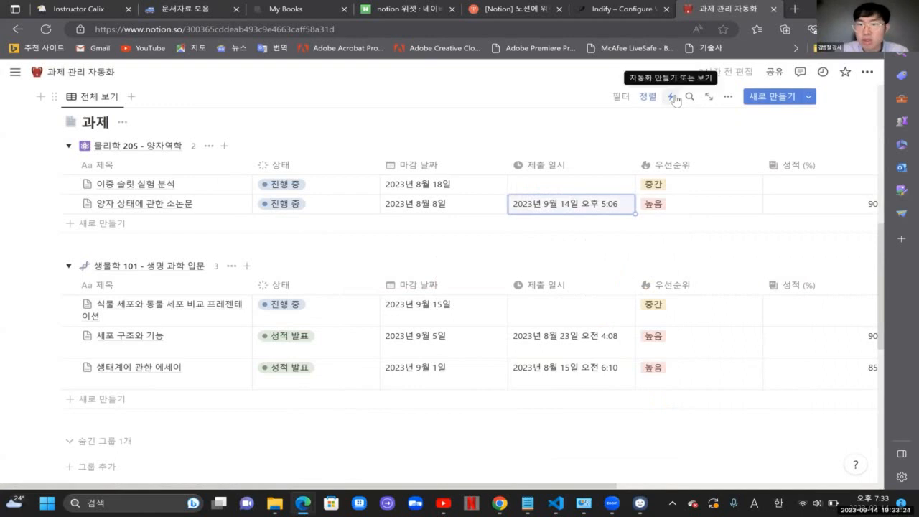
left_click(674, 98)
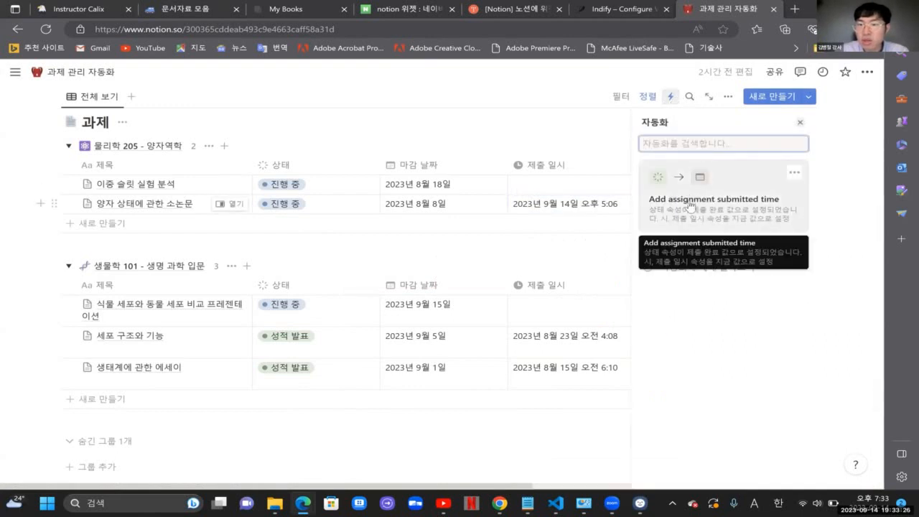
left_click(691, 205)
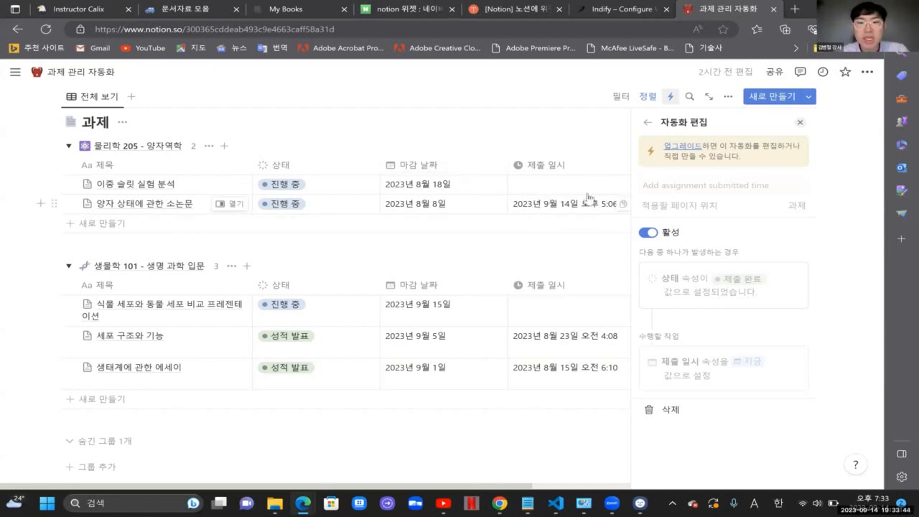
left_click(535, 205)
key("Escape")
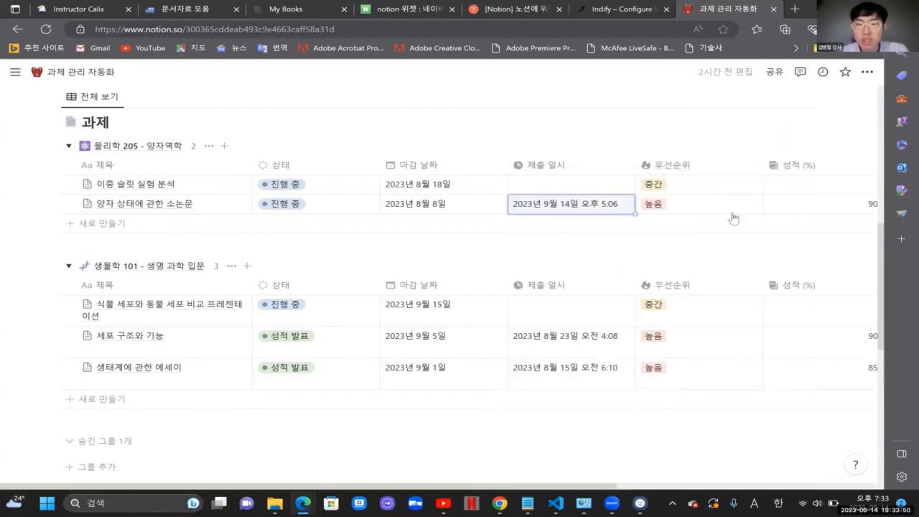
Step: Try to copy the 제출 일시 value of 양자 상태에 관한 소논문 into the 이중 슬릿 실험 분석 entry
left_click(624, 205)
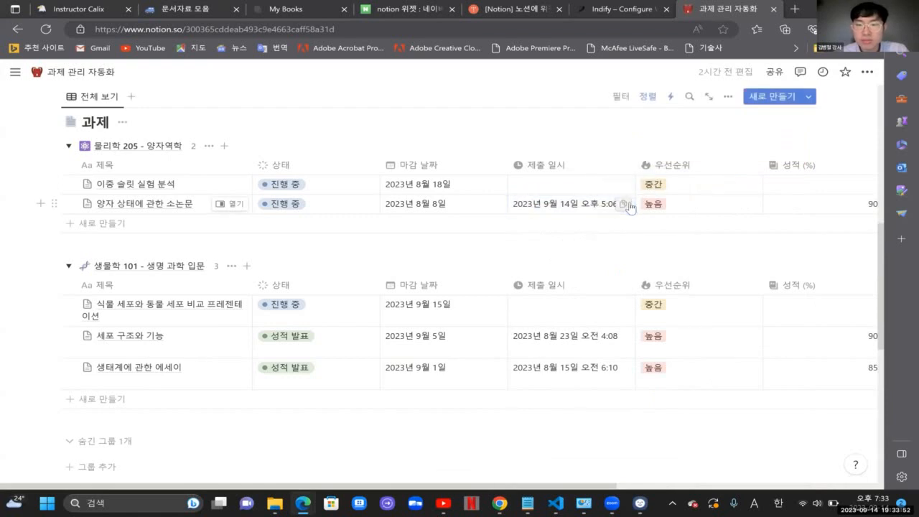
left_click(611, 189)
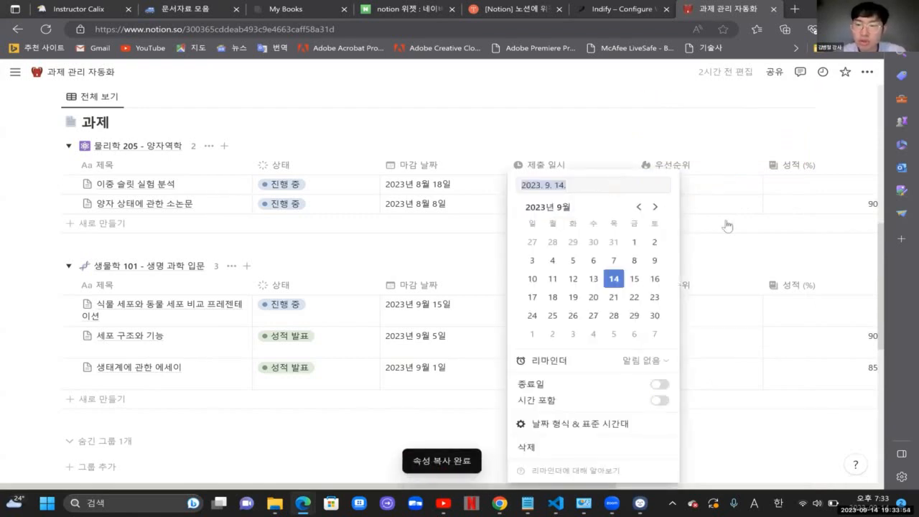
key("Escape")
left_click(547, 182)
key("ctrl+v")
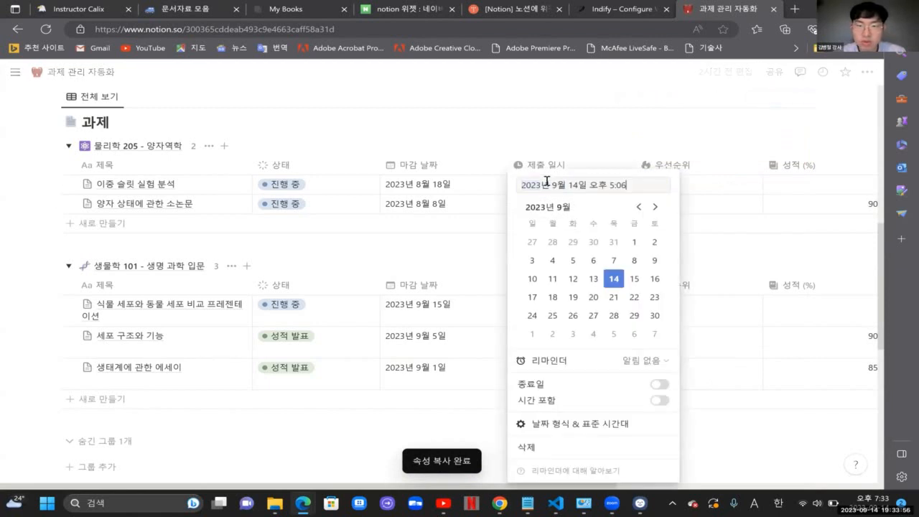
key("Escape")
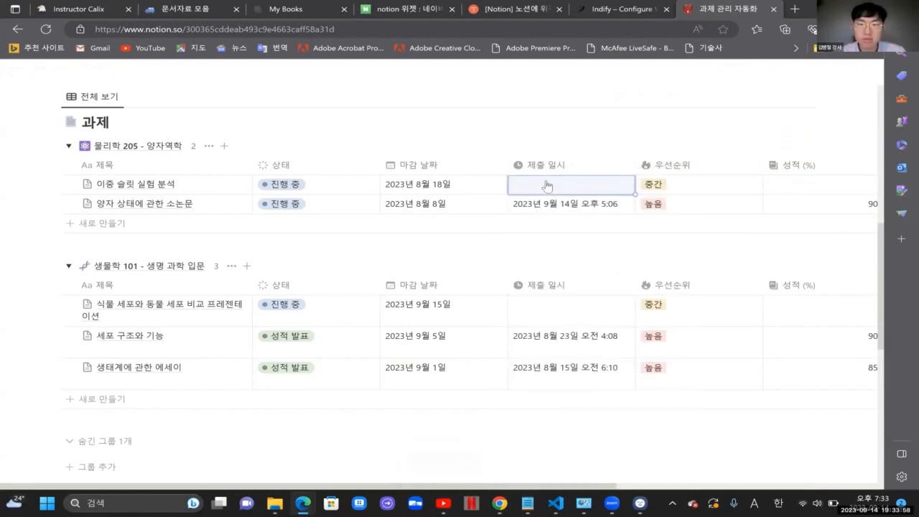
left_click(547, 186)
key("Escape")
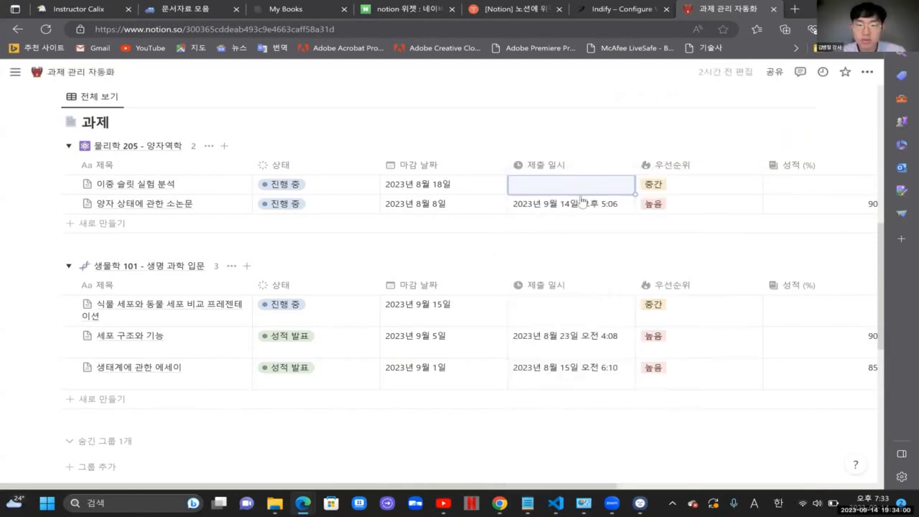
Step: Set the status of 이중 슬릿 실험 분석 to 제출 완료, then undo the change
left_click(287, 191)
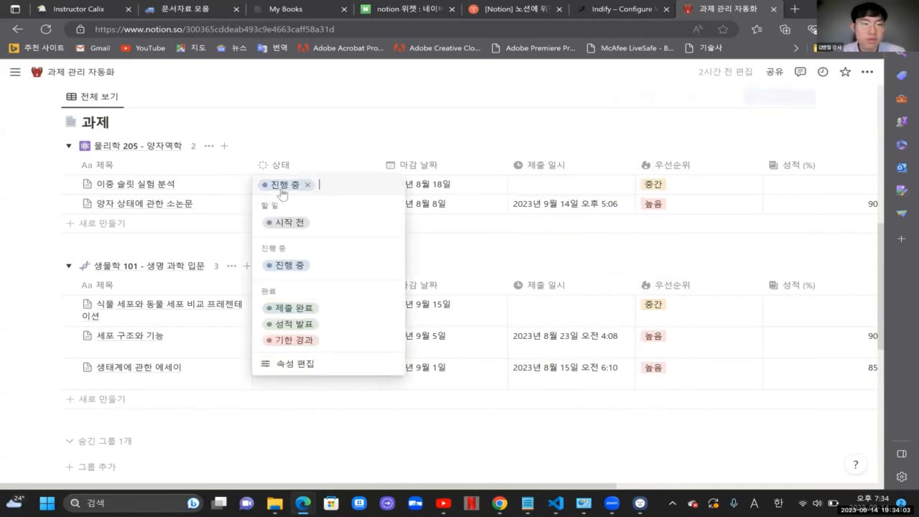
left_click(314, 307)
key("ctrl+z")
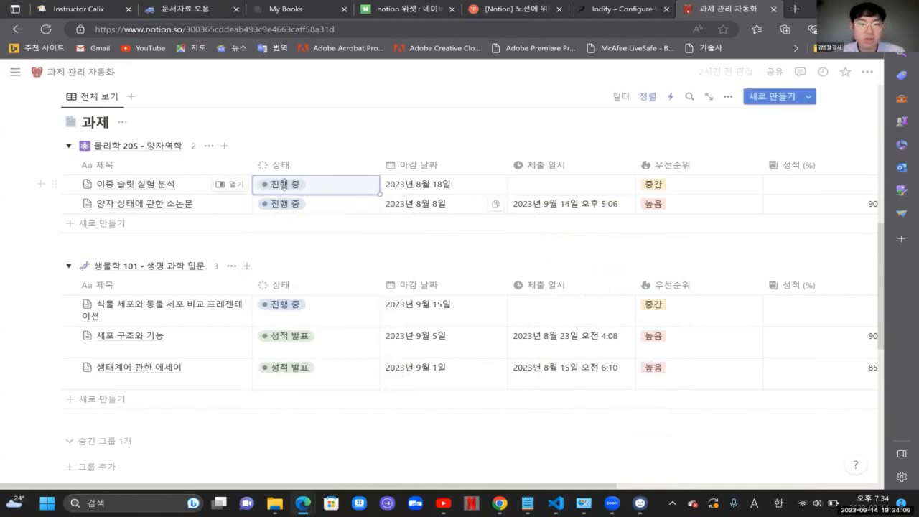
Step: Switch the status of 이중 슬릿 실험 분석 to 시작 전, then back to 진행 중
left_click(296, 184)
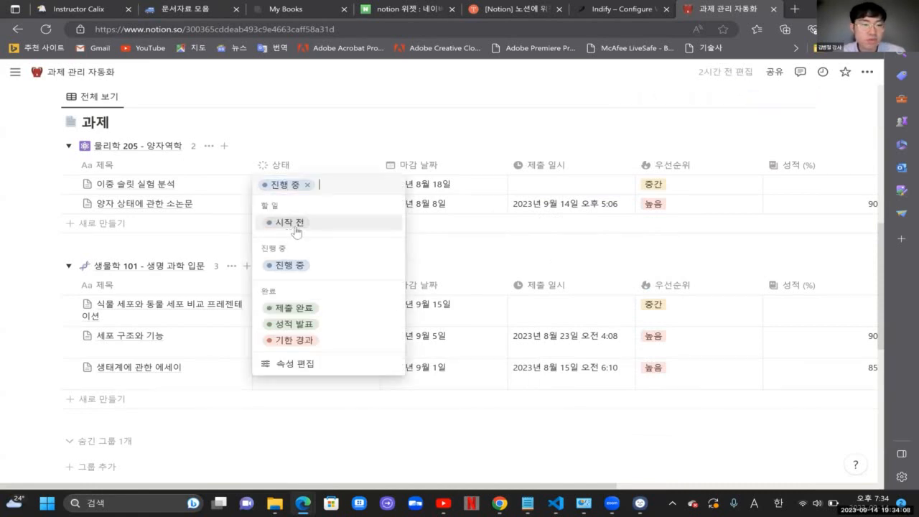
left_click(298, 222)
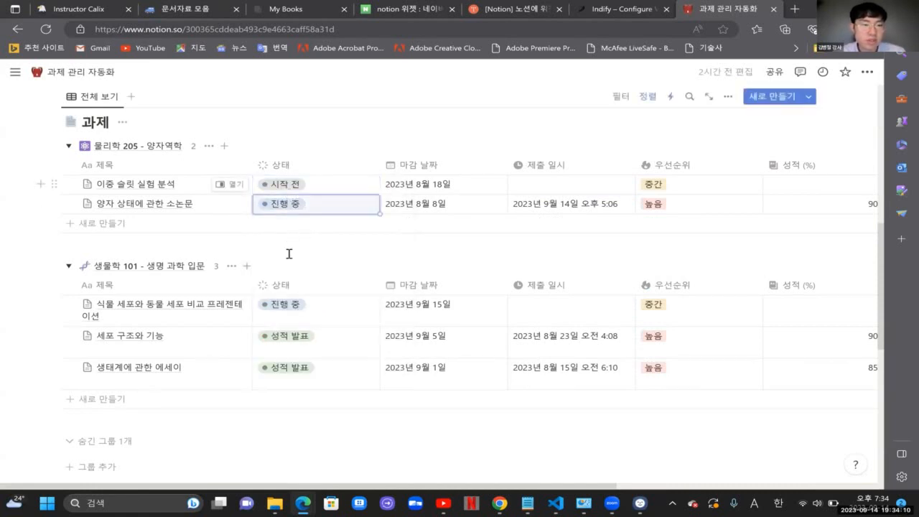
left_click(287, 185)
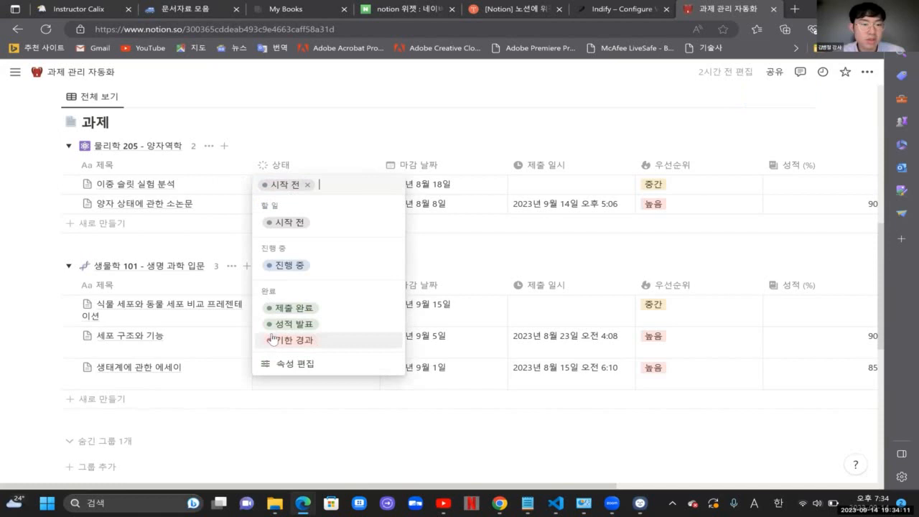
left_click(290, 266)
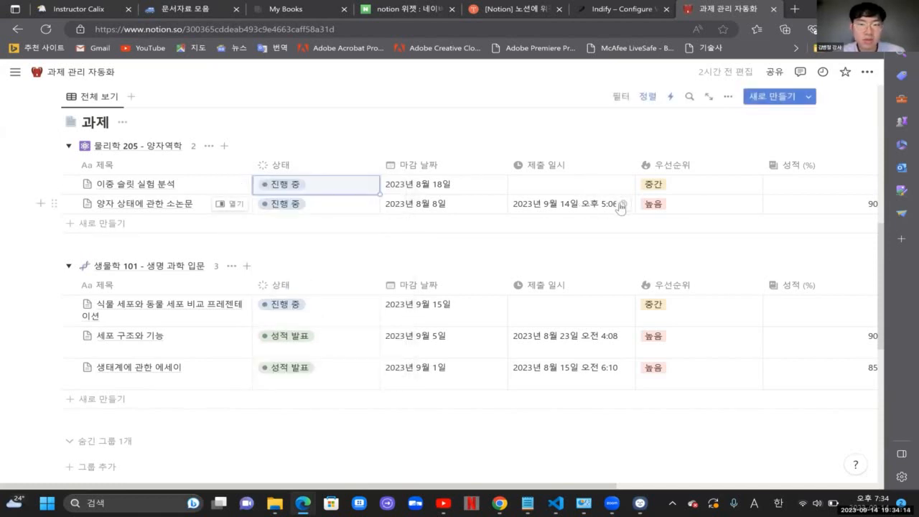
Step: Copy the 제출 일시 value of 양자 상태에 관한 소논문, then open and close the 이중 슬릿 실험 분석 entry's date picker
key("ctrl+c")
left_click(563, 190)
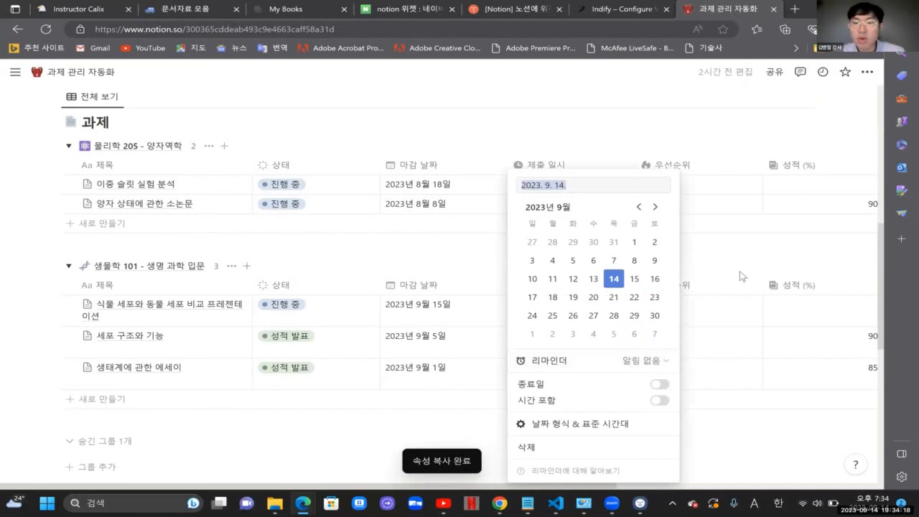
key("Escape")
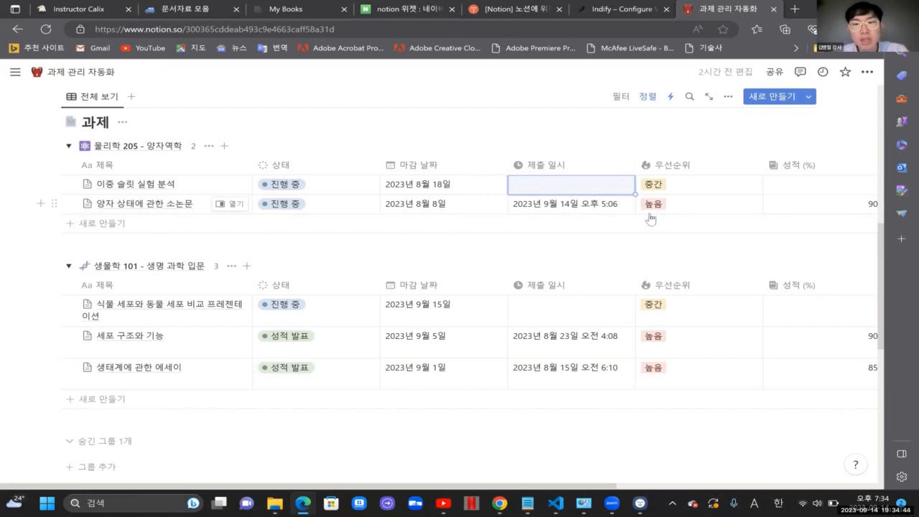
Step: Examine the 과제 table's remaining columns through 강의 and the automation description above the table
scroll(681, 190, "right", 3)
scroll(682, 189, "right", 6)
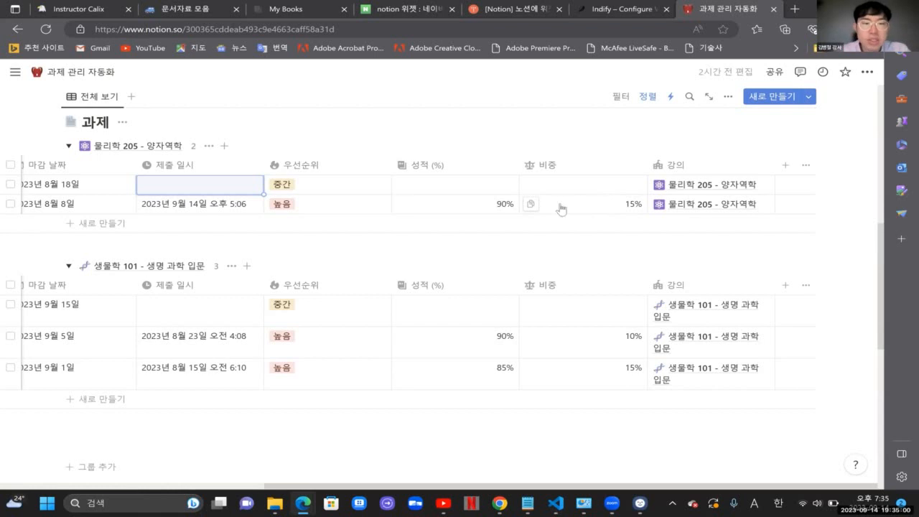
scroll(349, 190, "left", 5)
scroll(349, 190, "left", 2)
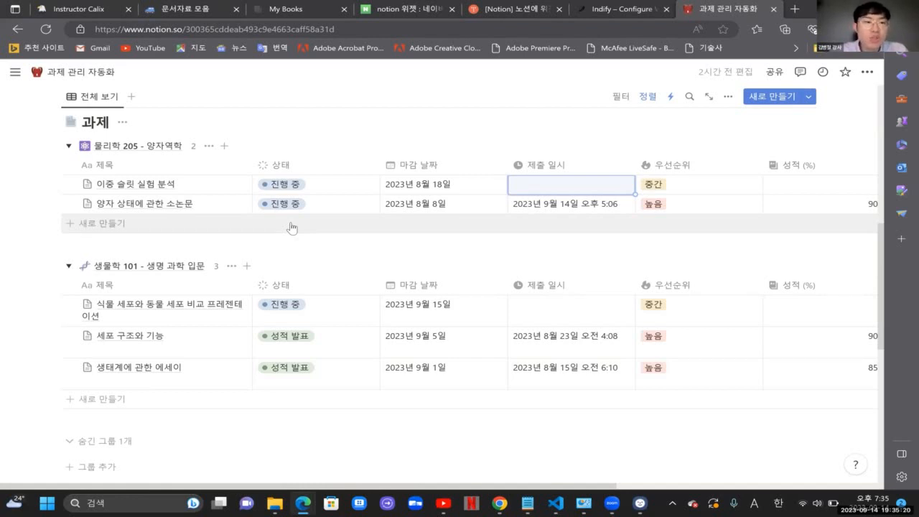
scroll(290, 227, "up", 1)
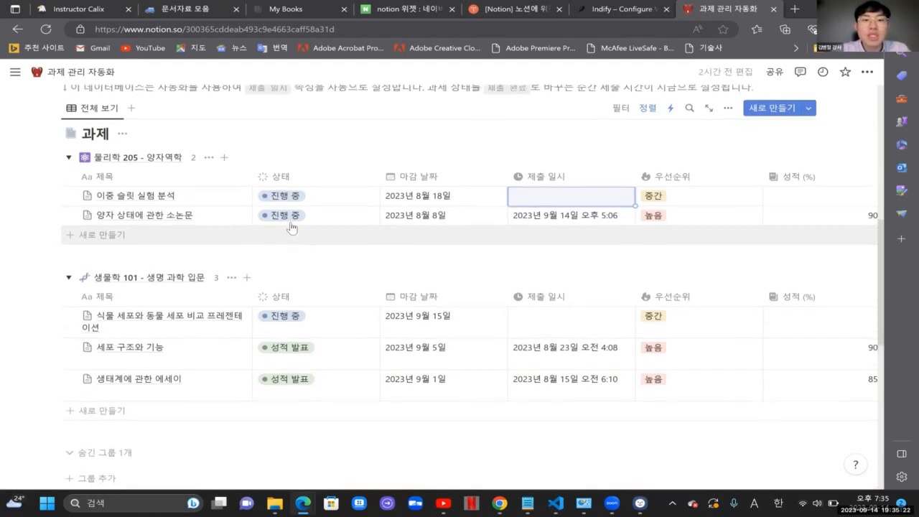
scroll(290, 228, "down", 1)
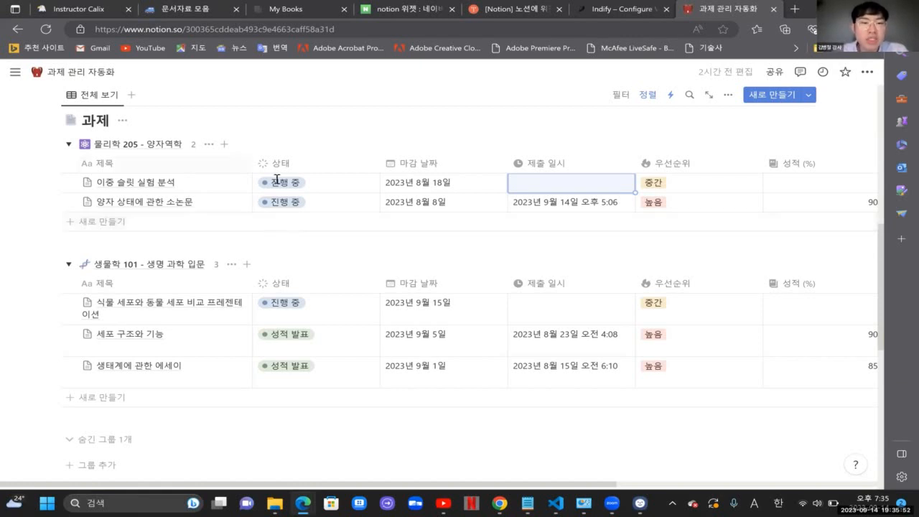
Step: Open and close the 상태 options and the 제출 일시 date picker of the 이중 슬릿 실험 분석 entry
left_click(343, 186)
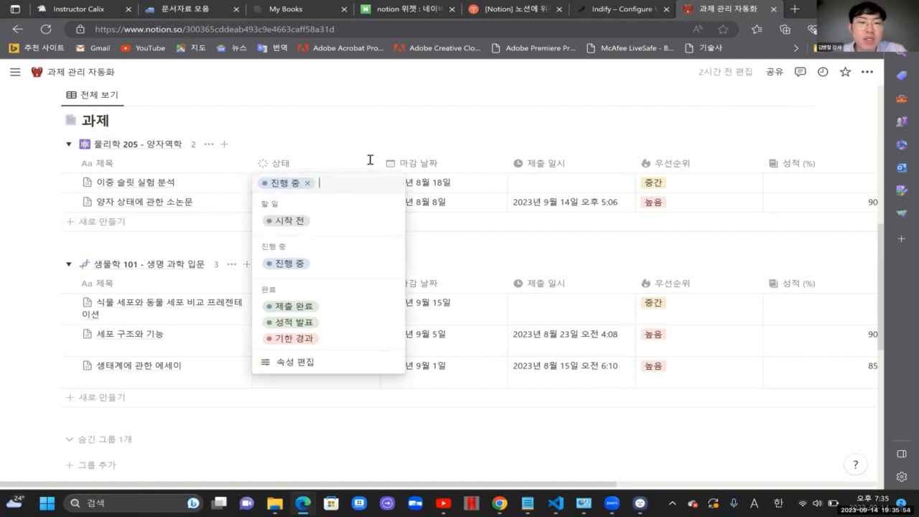
key("Escape")
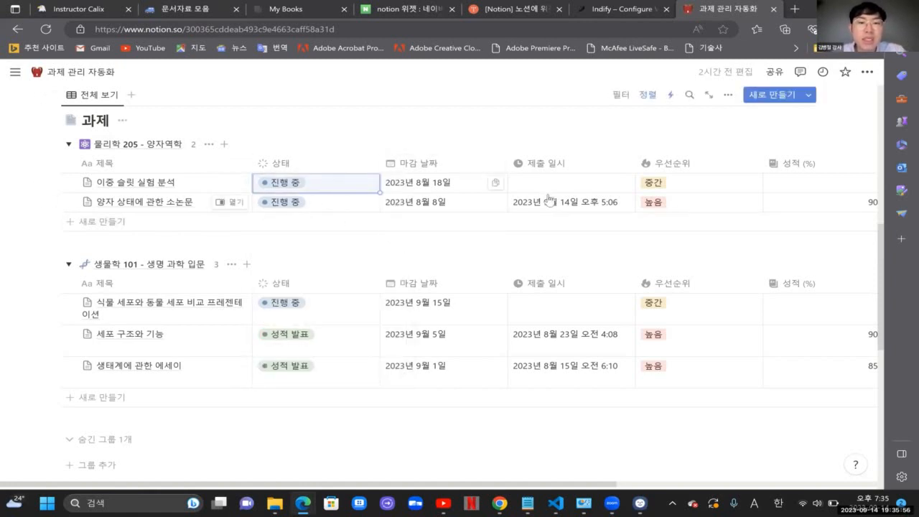
left_click(567, 187)
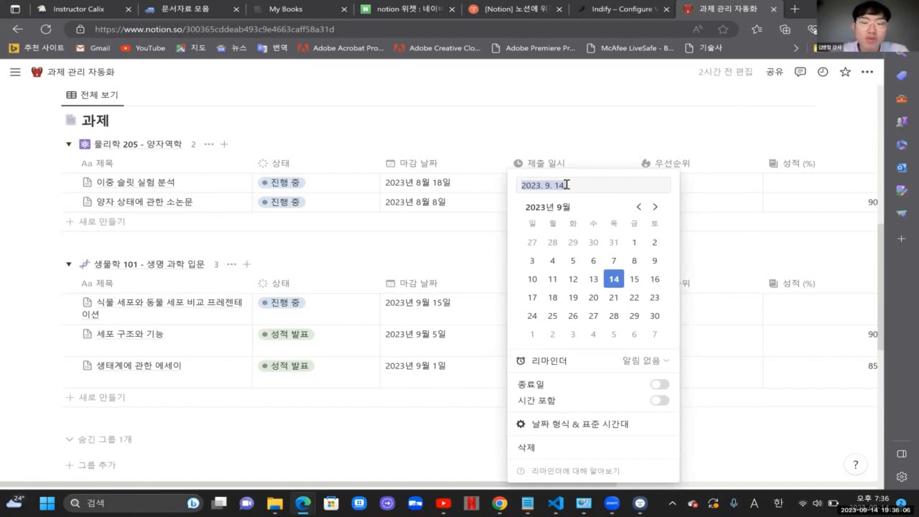
key("Escape")
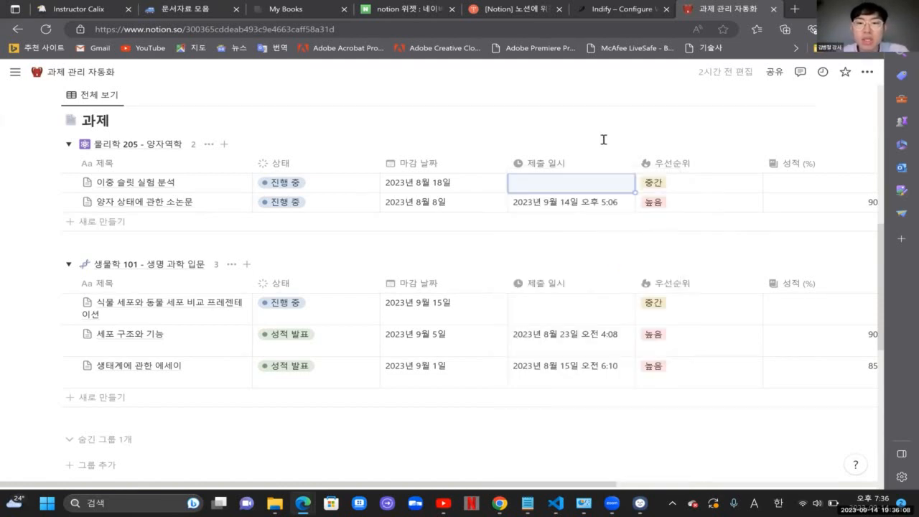
Step: Start a new automation for the 과제 table with the condition that 상태 is set to 제출 완료 only
left_click(669, 94)
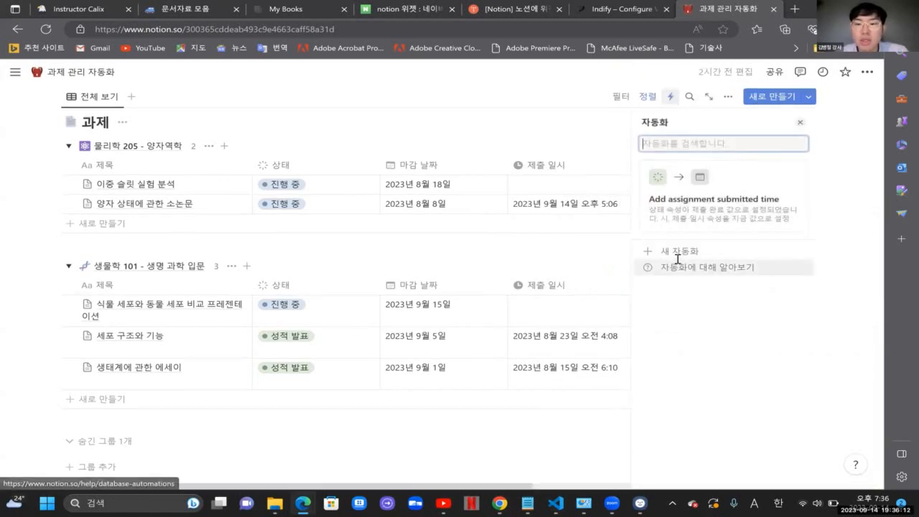
left_click(677, 253)
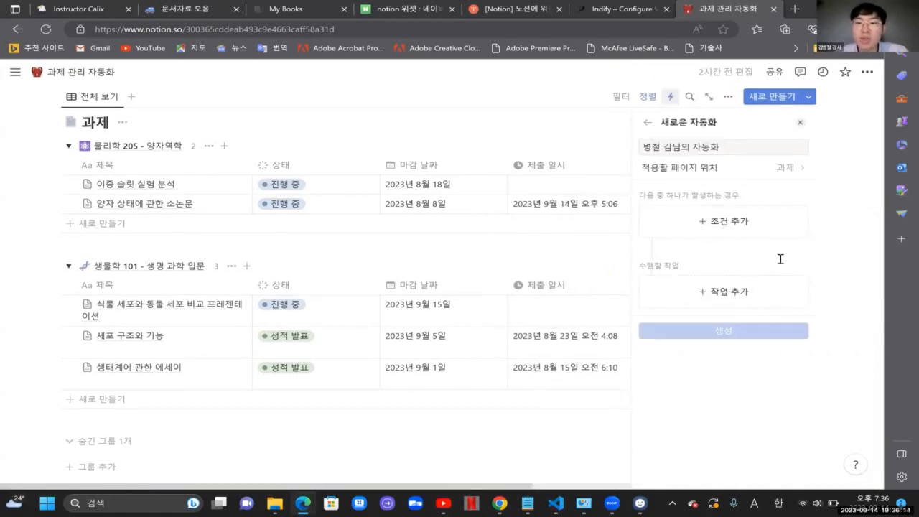
left_click(729, 229)
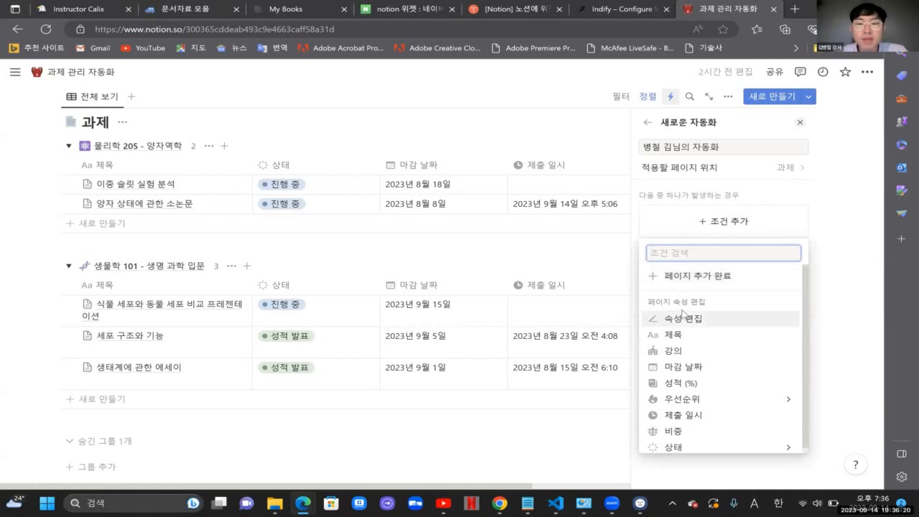
left_click(751, 204)
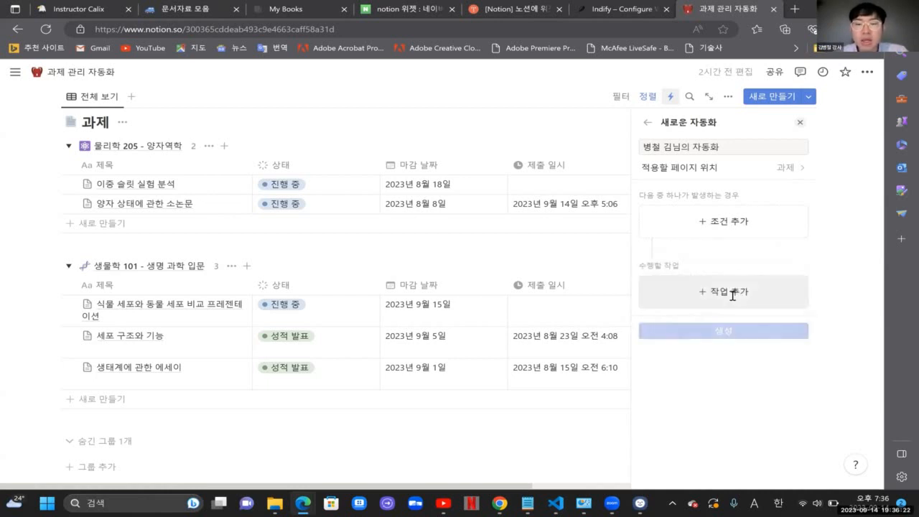
left_click(707, 234)
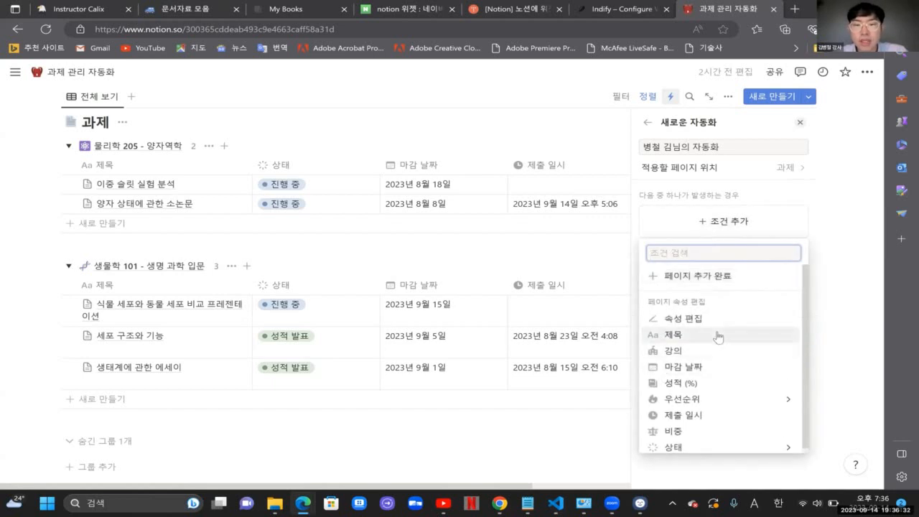
scroll(674, 402, "down", 1)
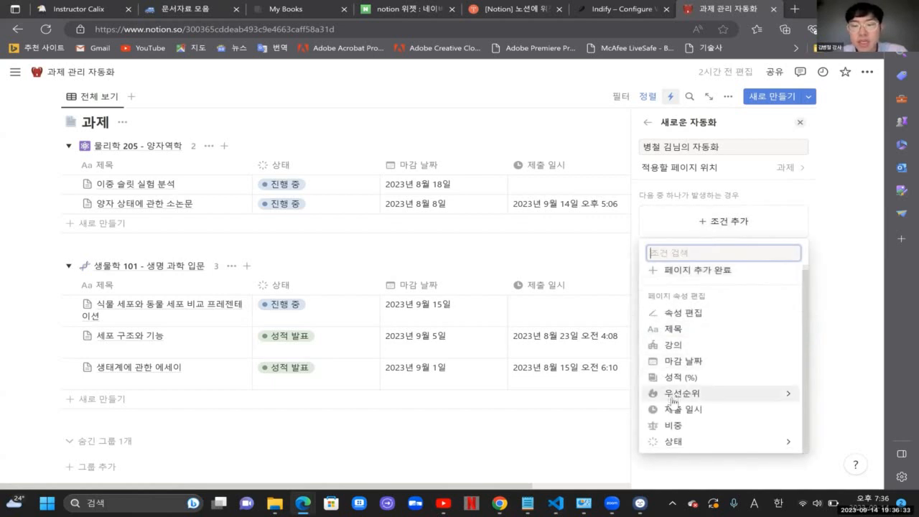
left_click(681, 440)
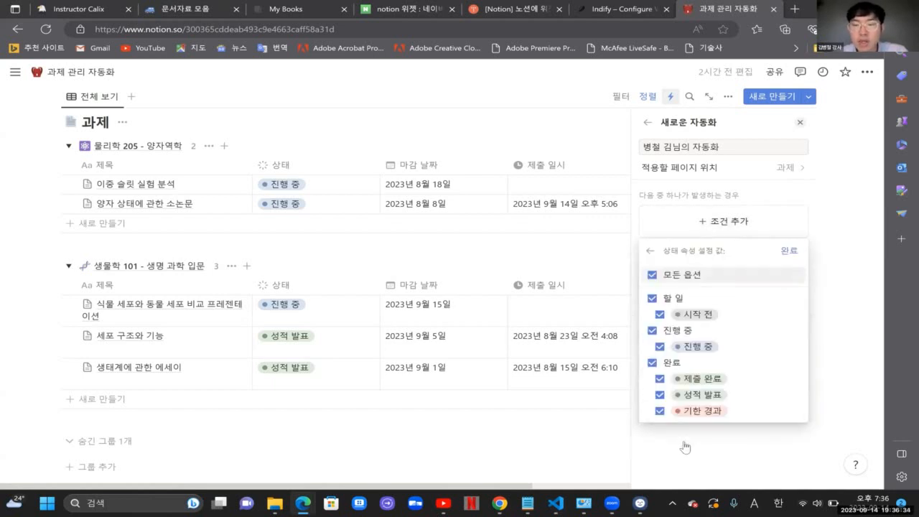
left_click(651, 274)
left_click(658, 379)
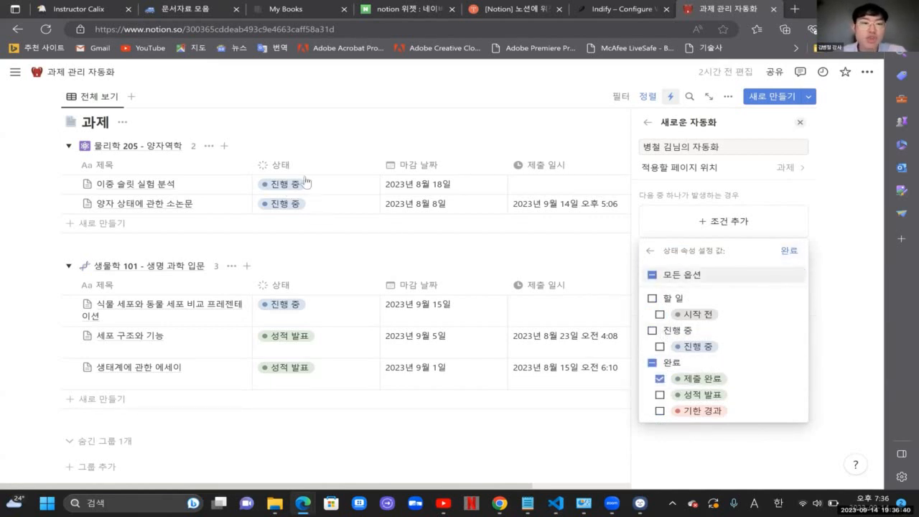
left_click(789, 251)
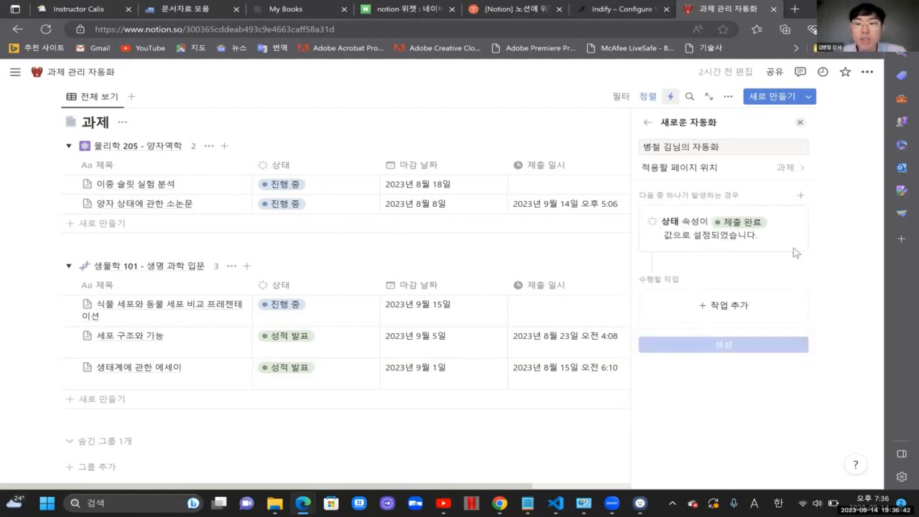
Step: Examine the actions offered for the new automation, including the Slack connection and the paid plan upgrade, then dismiss the upgrade form
left_click(705, 319)
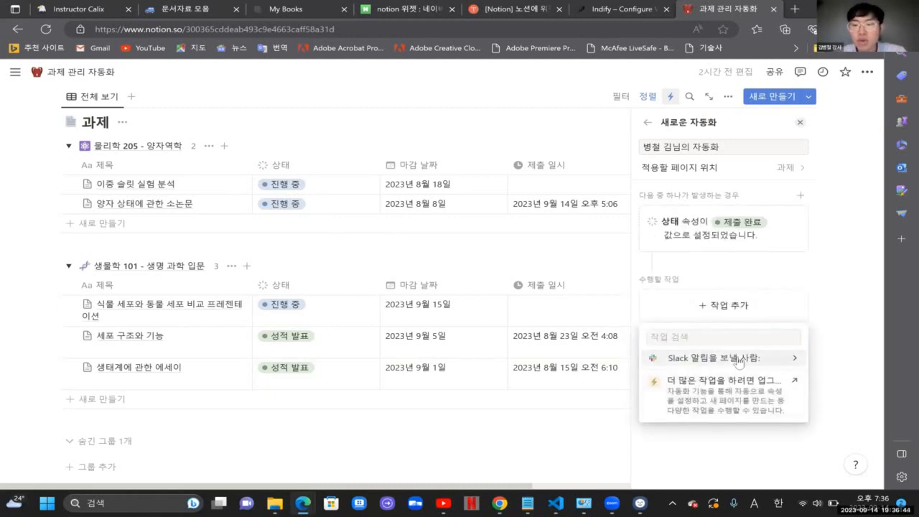
left_click(718, 359)
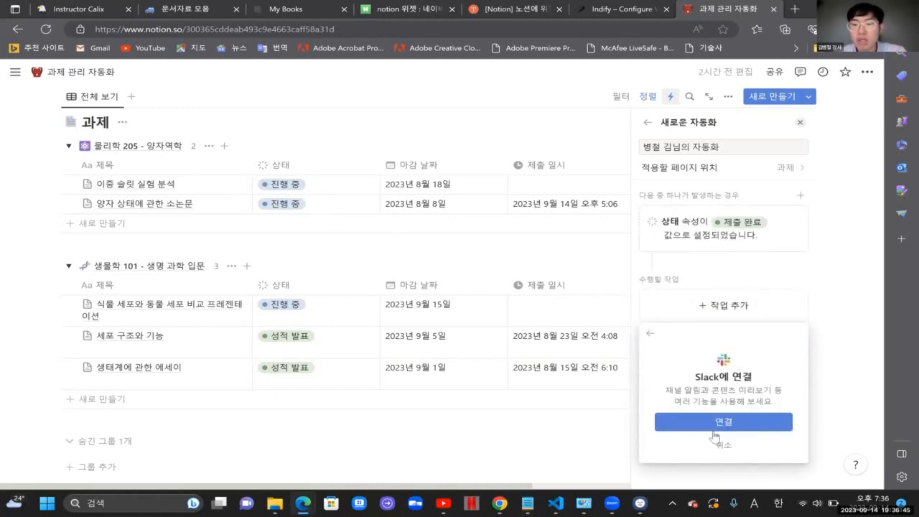
left_click(651, 334)
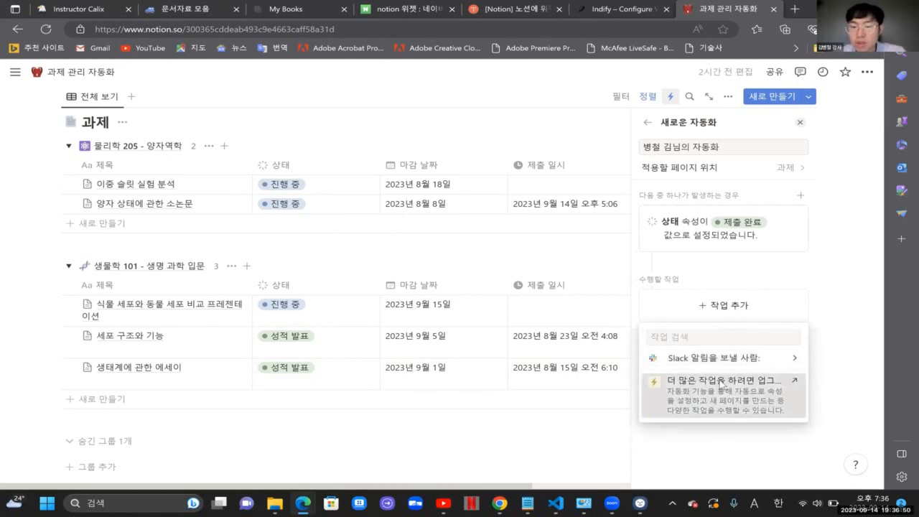
key("Escape")
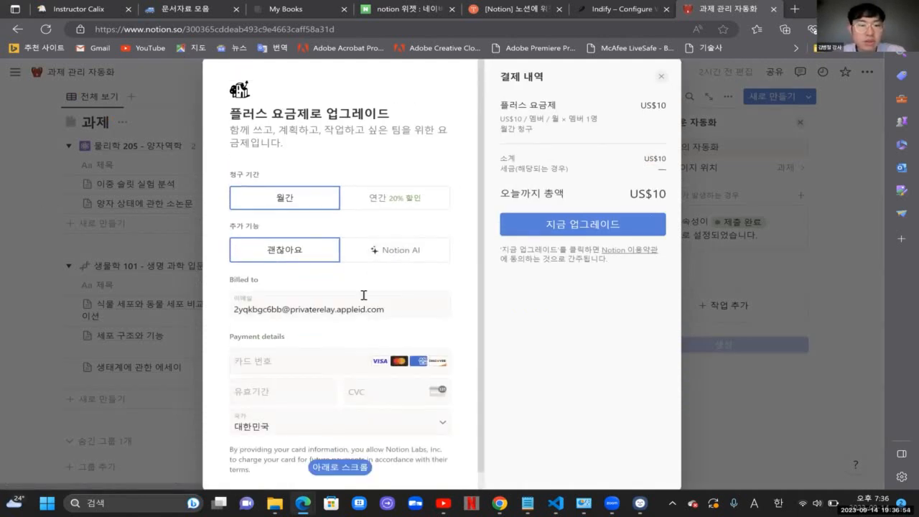
left_click(661, 77)
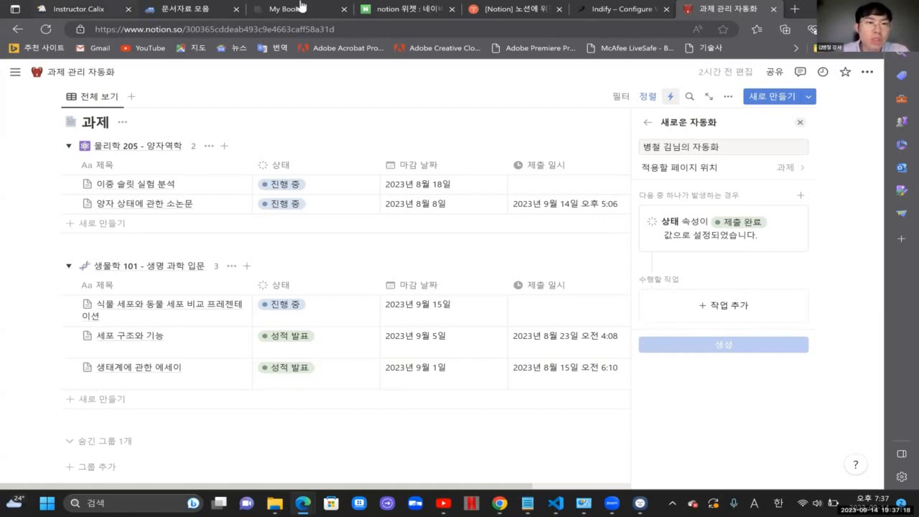
Step: Switch to the shared My Books page and open the 하버드 100년 전통 말하기 수업 page listed below the gallery
left_click(338, 9)
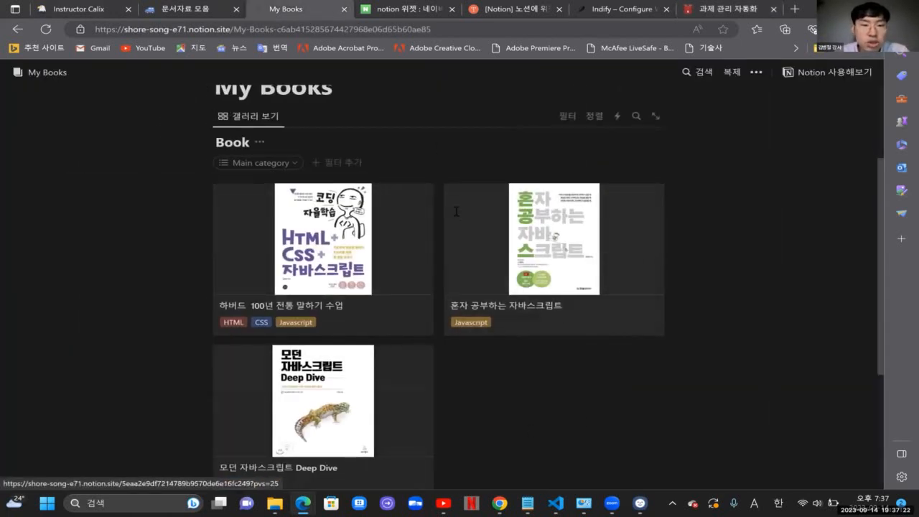
scroll(271, 146, "up", 2)
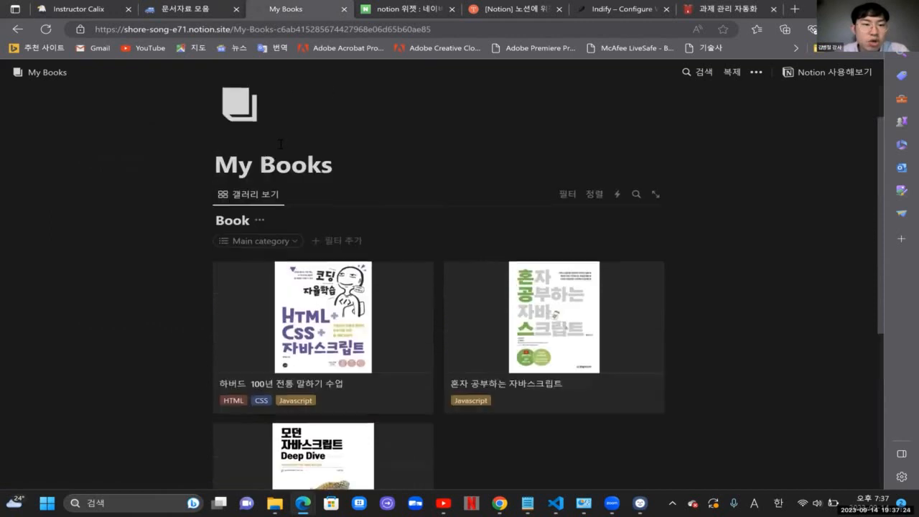
scroll(280, 143, "down", 4)
scroll(280, 143, "down", 3)
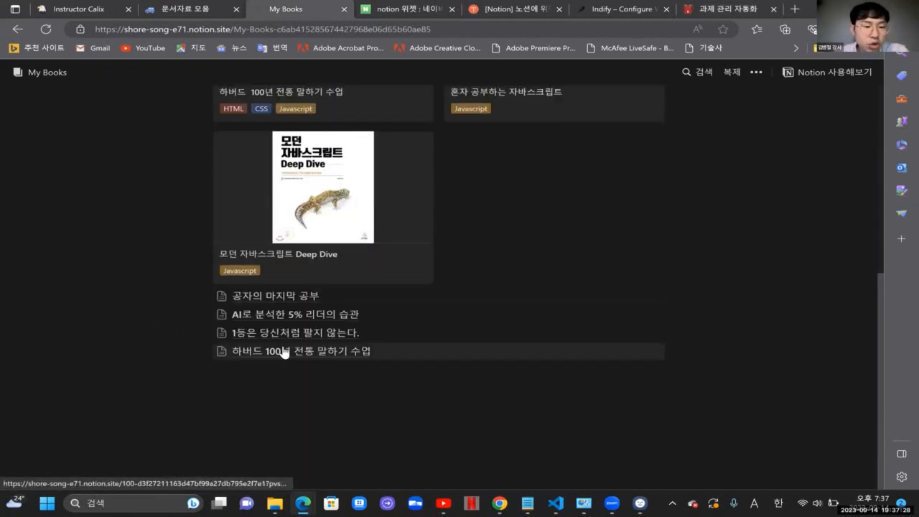
left_click(284, 351)
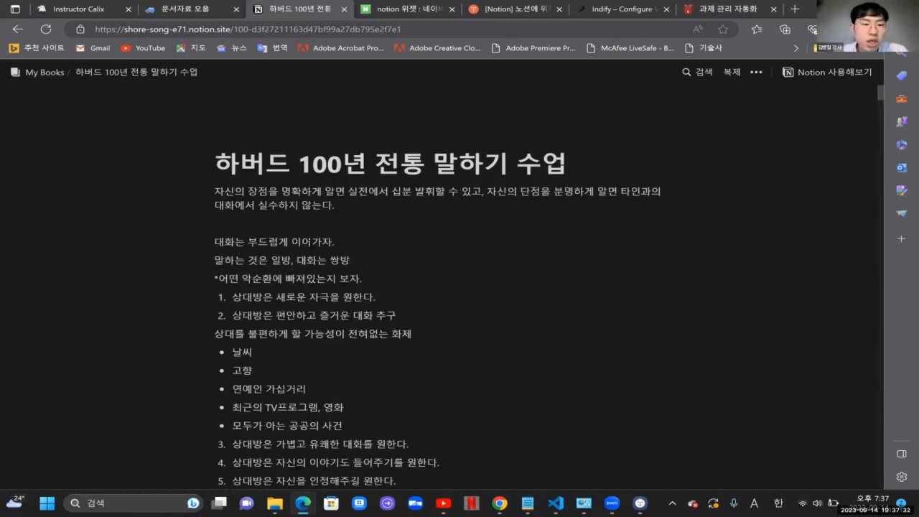
Step: Read the opening lines of the 하버드 100년 전통 말하기 수업 notes, highlighting passages in the text
triple_click(427, 212)
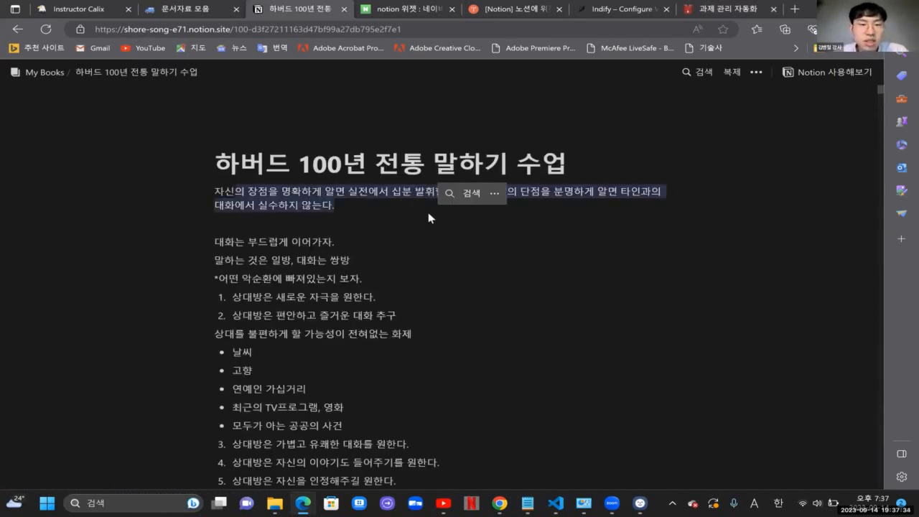
left_click(374, 206)
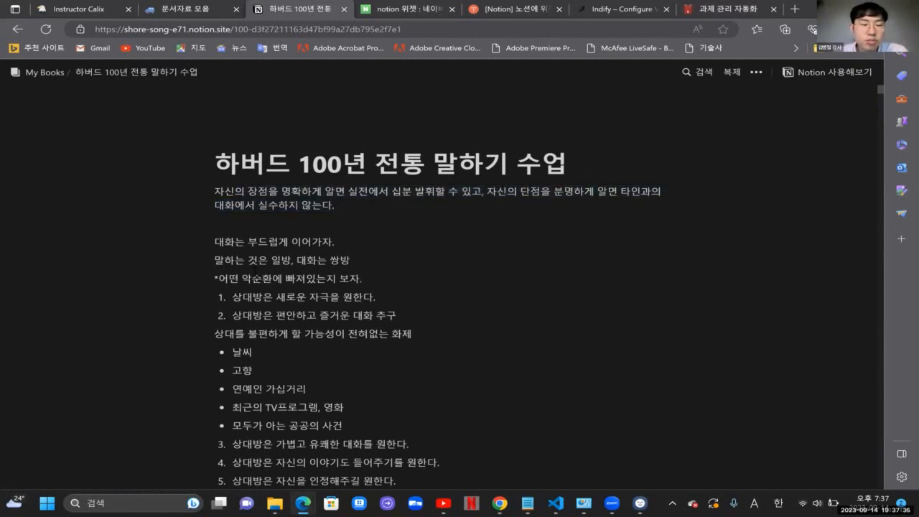
left_click_drag(252, 278, 320, 297)
left_click(396, 288)
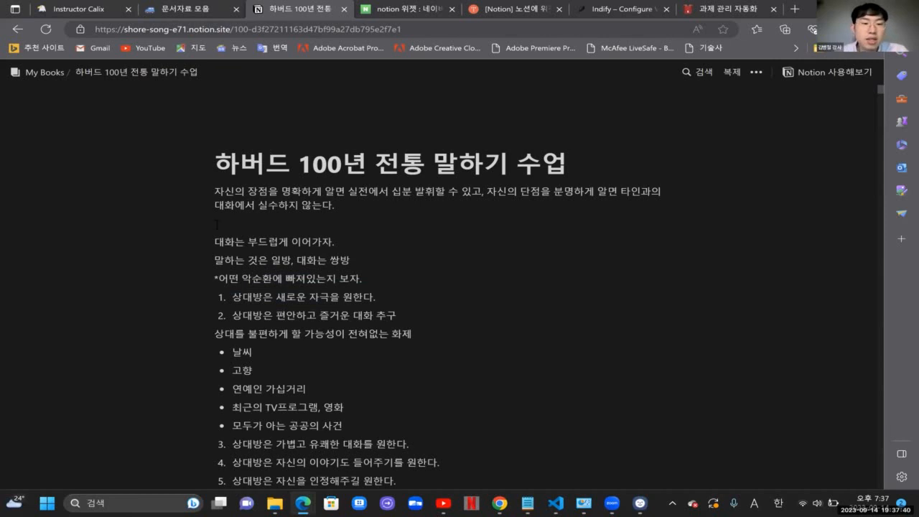
left_click_drag(235, 242, 333, 242)
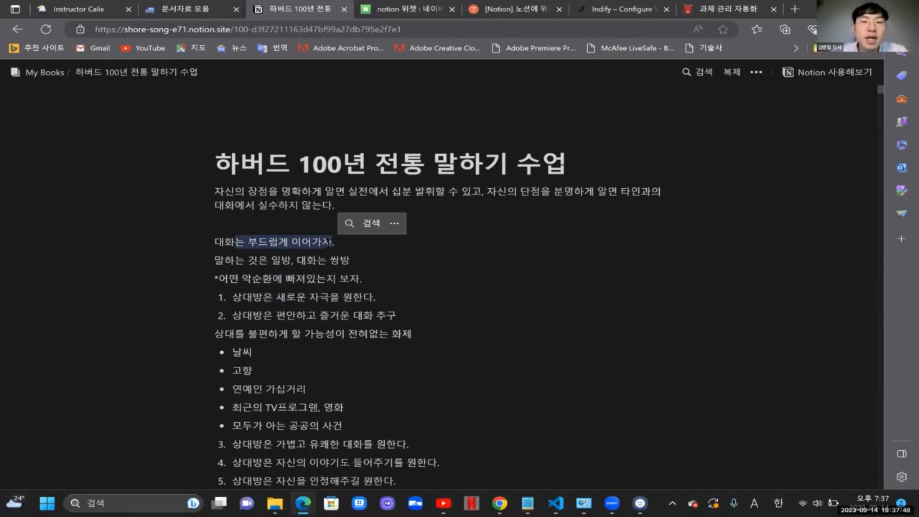
Step: Return to My Books and view the properties of the 모던 자바스크립트 Deep Dive card, then close its preview
left_click(14, 27)
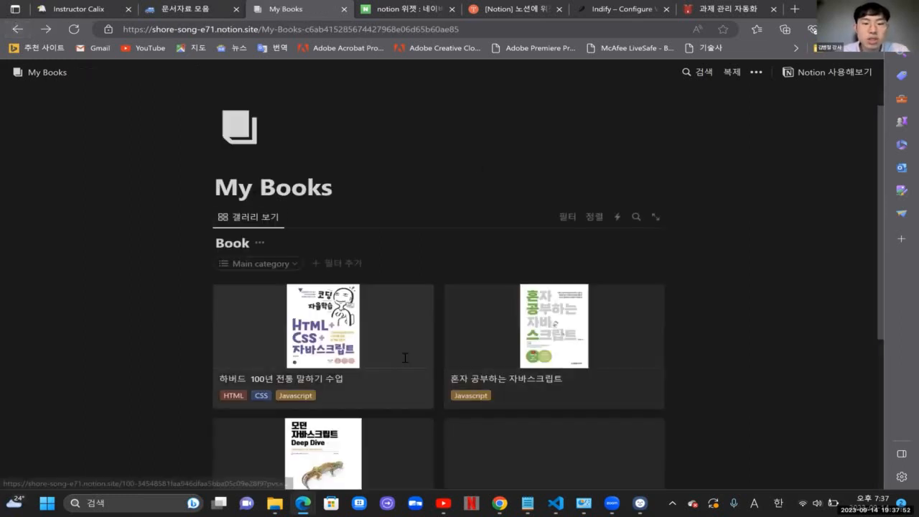
scroll(404, 357, "down", 2)
scroll(405, 357, "down", 1)
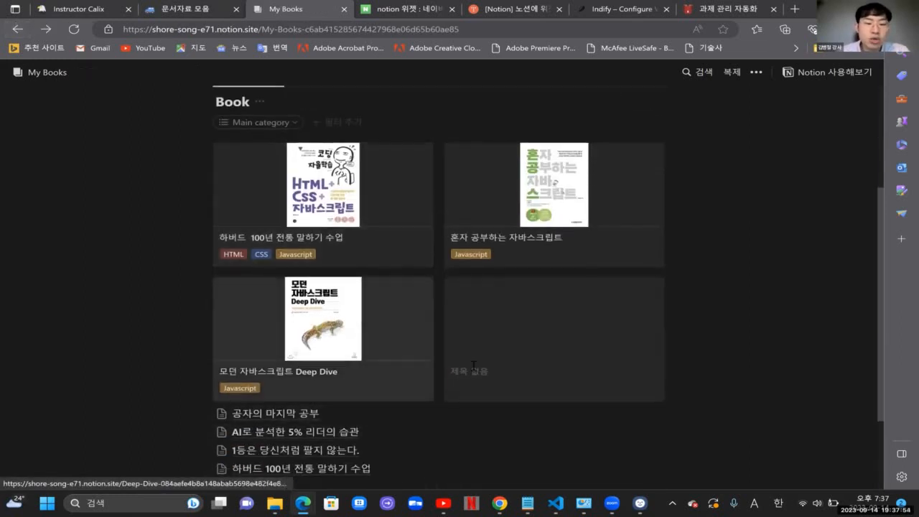
scroll(527, 372, "down", 1)
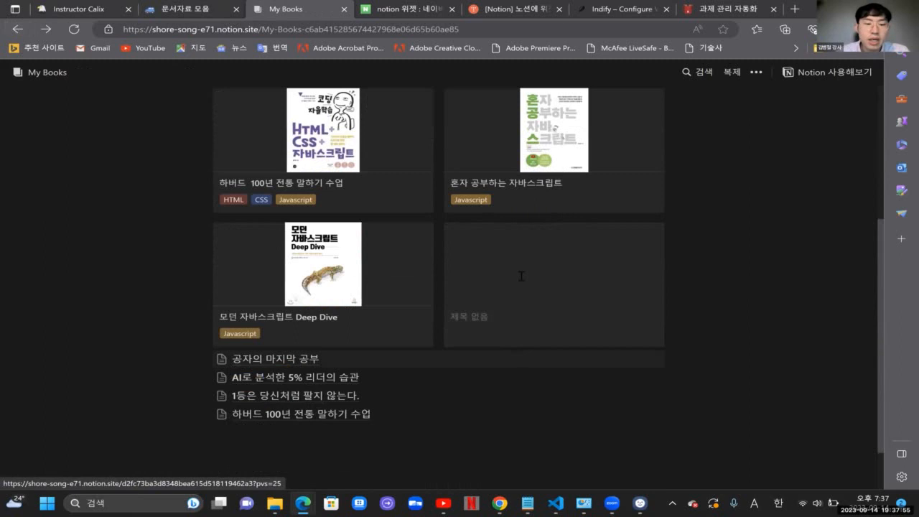
left_click(337, 321)
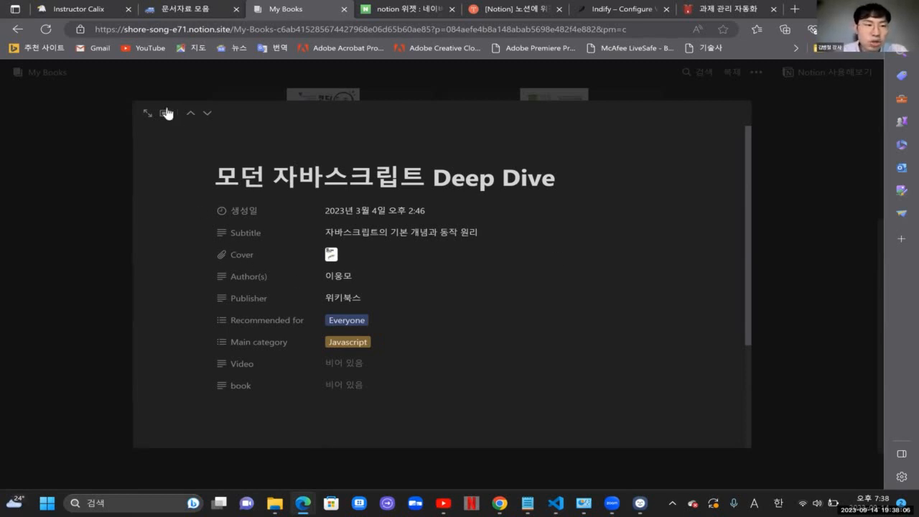
left_click(758, 85)
Step: Duplicate the My Books page into the 멜로비 workspace and check the copied gallery
left_click(741, 75)
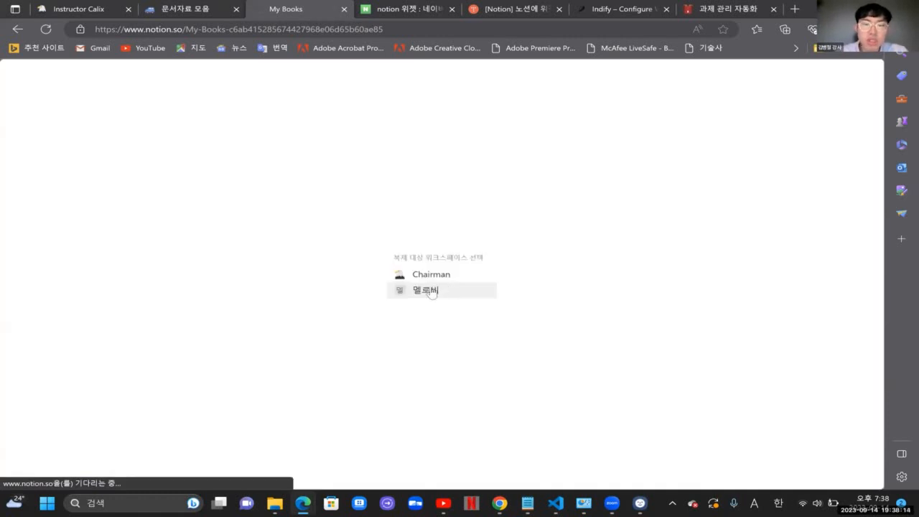
left_click(431, 291)
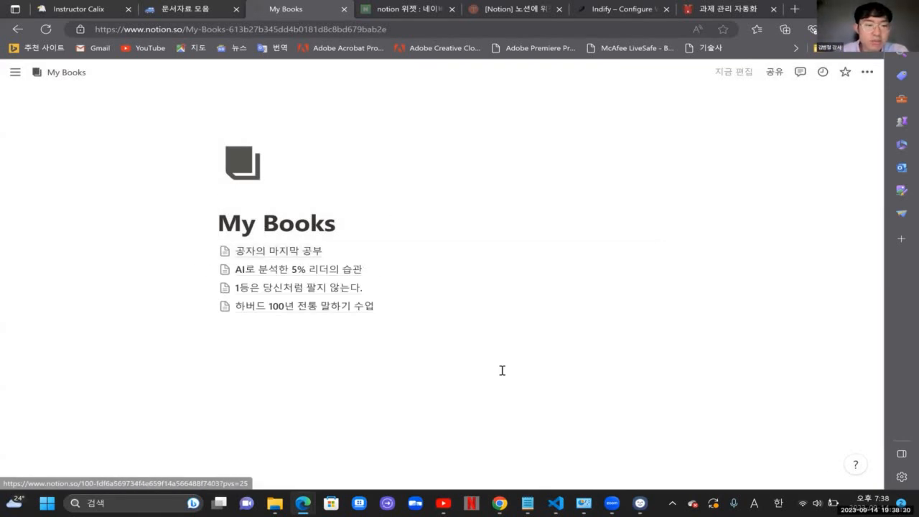
scroll(500, 374, "down", 3)
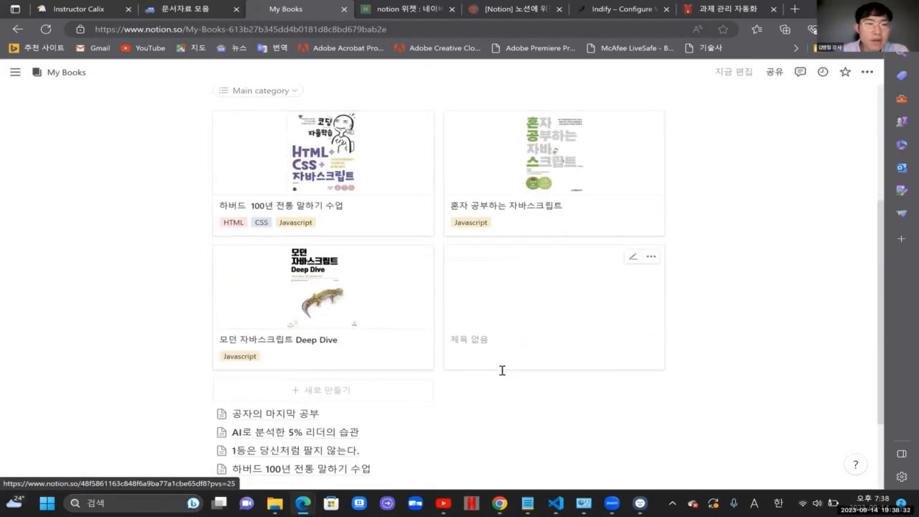
Step: Filter the Book gallery in the duplicated page by the Main category value Javascript
scroll(501, 369, "up", 1)
left_click(282, 150)
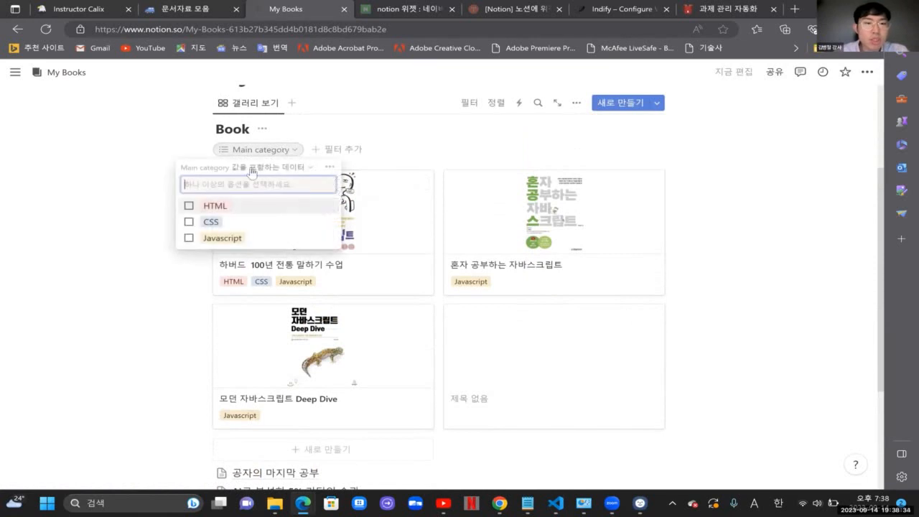
left_click(187, 241)
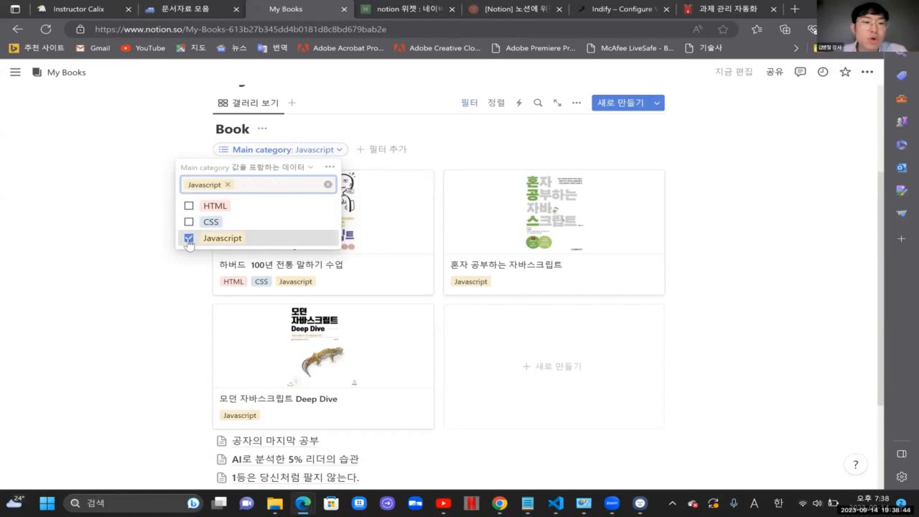
Step: Set the Book gallery's Main category filter to CSS only
left_click(189, 238)
left_click(190, 222)
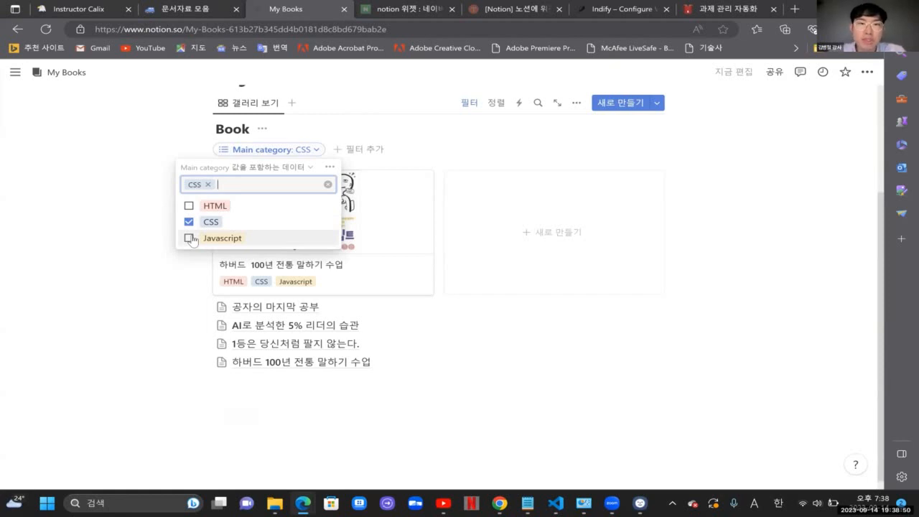
left_click(518, 140)
Step: Create a new untitled card in the CSS-filtered gallery and view the options of its Main category property
left_click(547, 268)
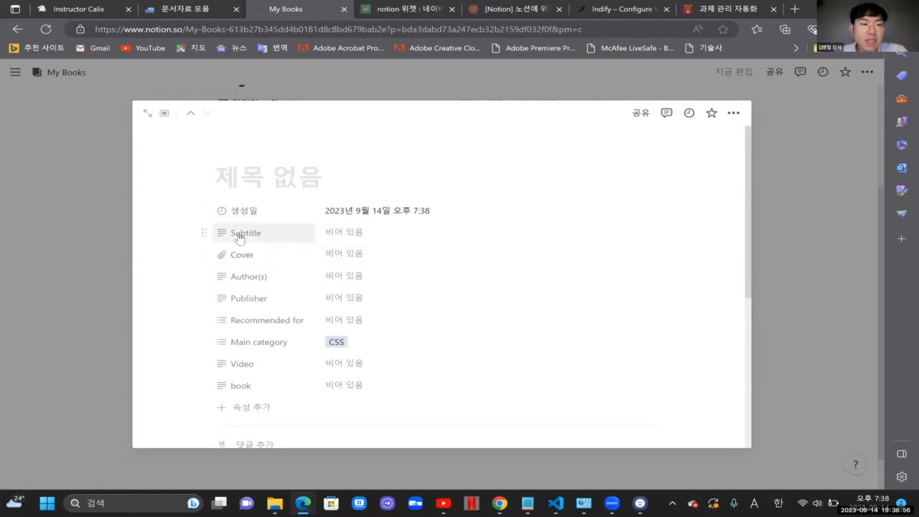
scroll(244, 316, "down", 2)
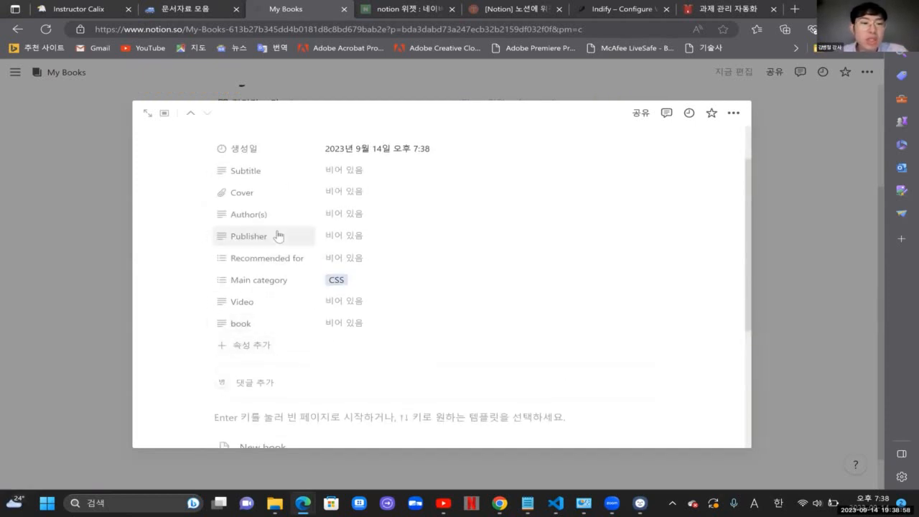
scroll(277, 236, "up", 2)
left_click(343, 342)
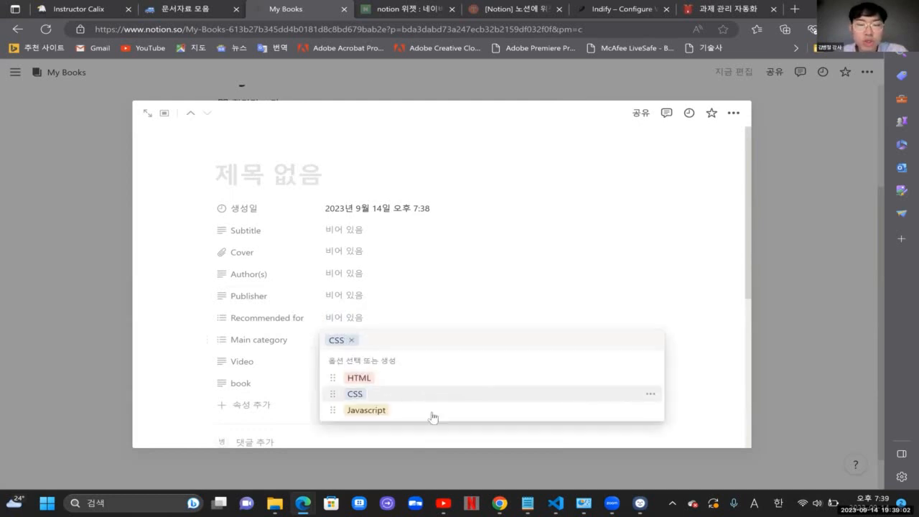
left_click(650, 411)
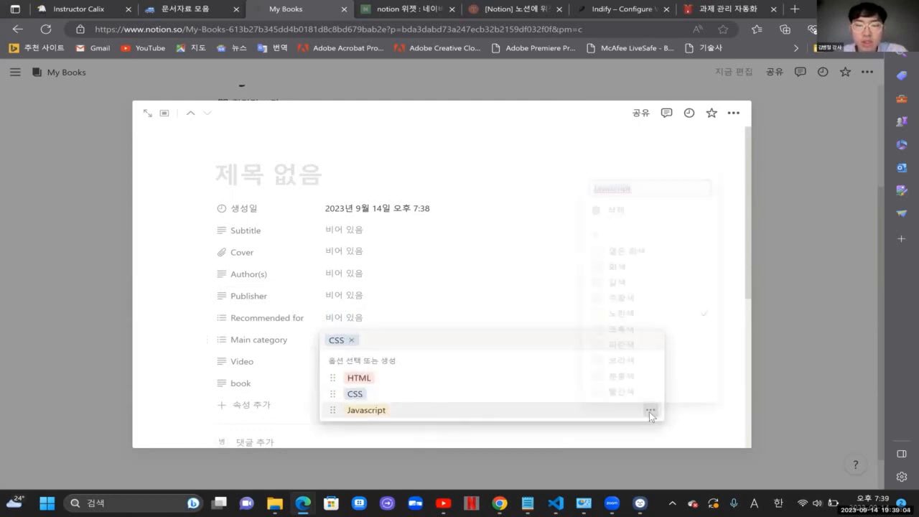
left_click(474, 343)
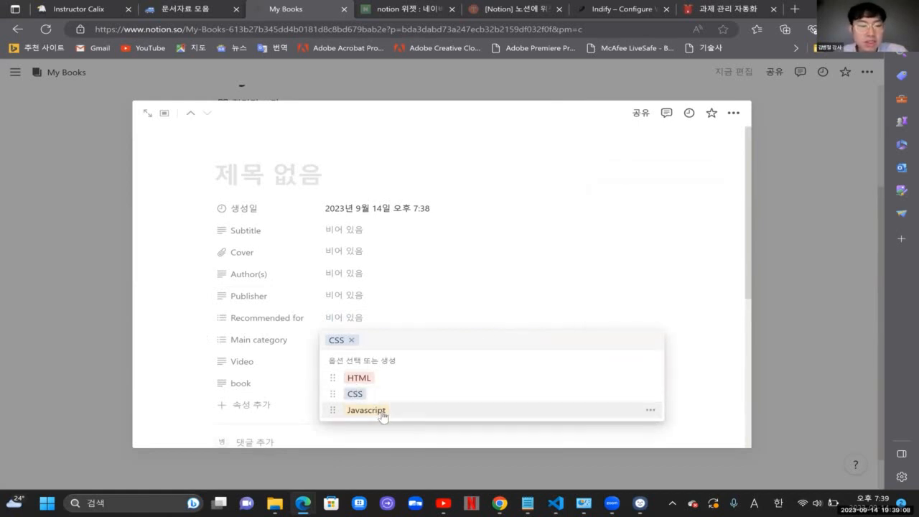
left_click(509, 279)
scroll(424, 334, "down", 1)
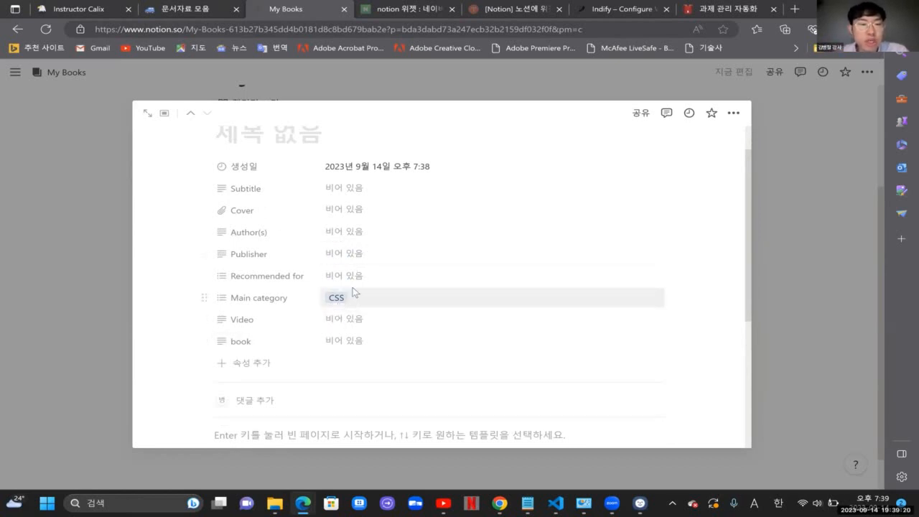
Step: Check the Publisher and Cover entry fields of the untitled card, leaving them empty, and return to the gallery
left_click(347, 257)
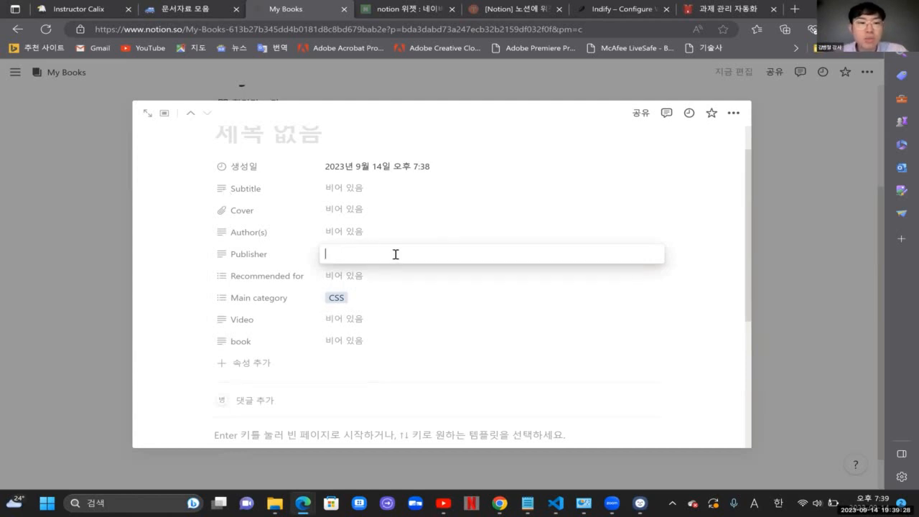
left_click(352, 213)
left_click(352, 213)
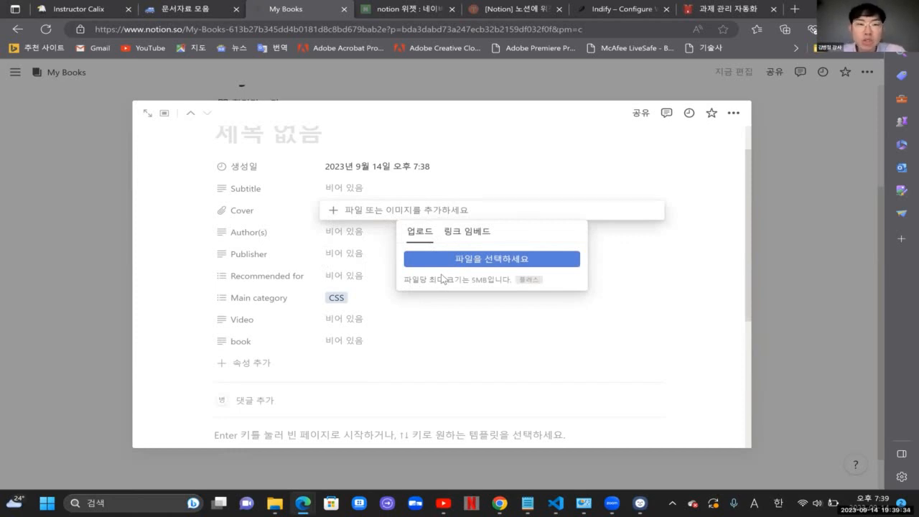
left_click(791, 354)
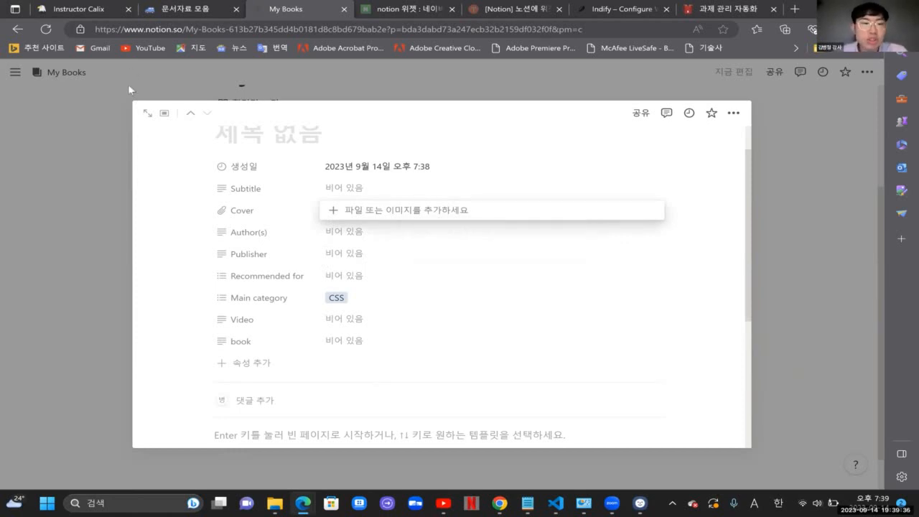
left_click(241, 71)
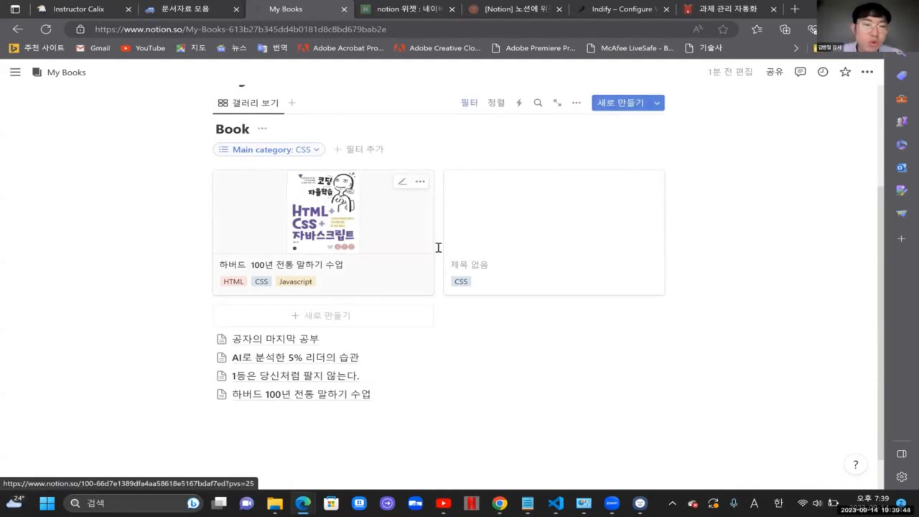
left_click(610, 212)
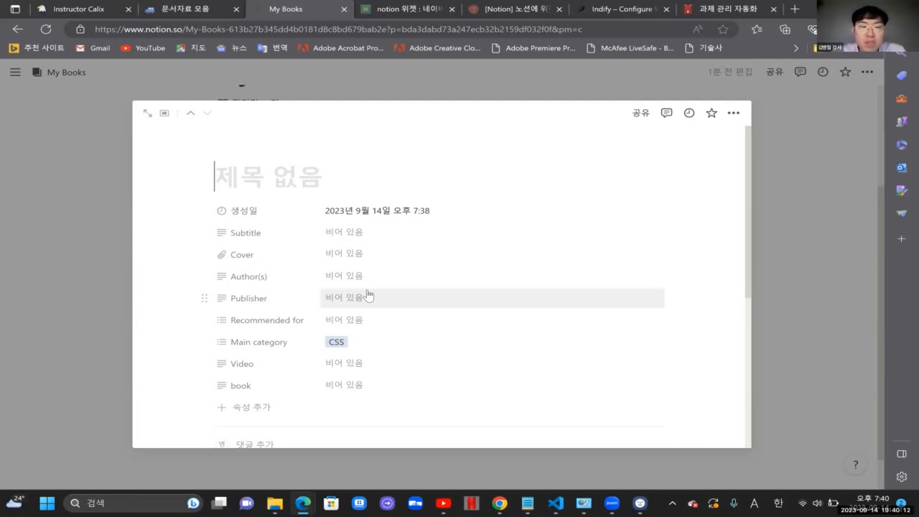
left_click(814, 293)
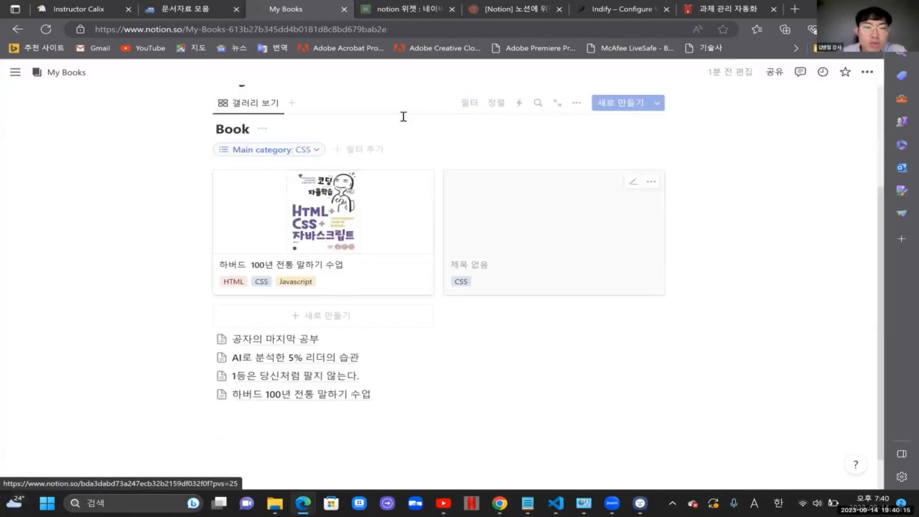
Step: Clear the Main category filter's value and add a Publisher filter containing 한빛 to the Book gallery
left_click(303, 151)
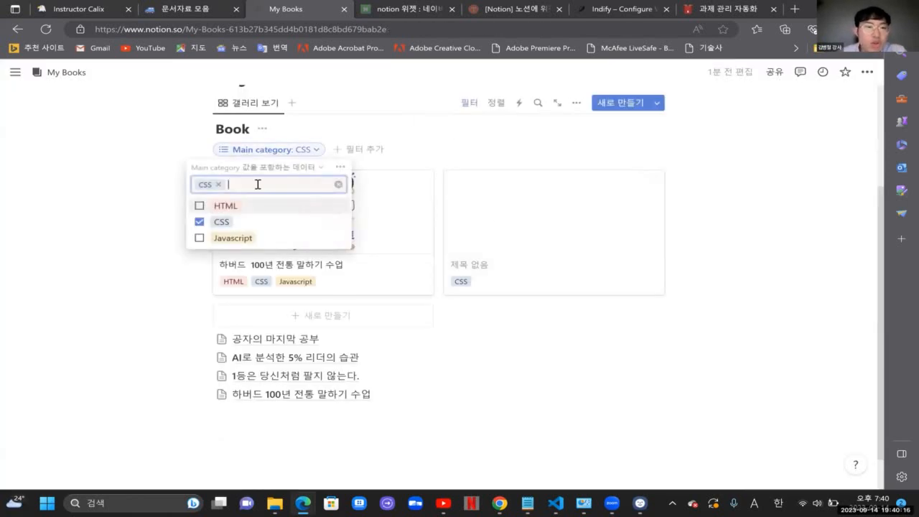
left_click(339, 187)
left_click(338, 149)
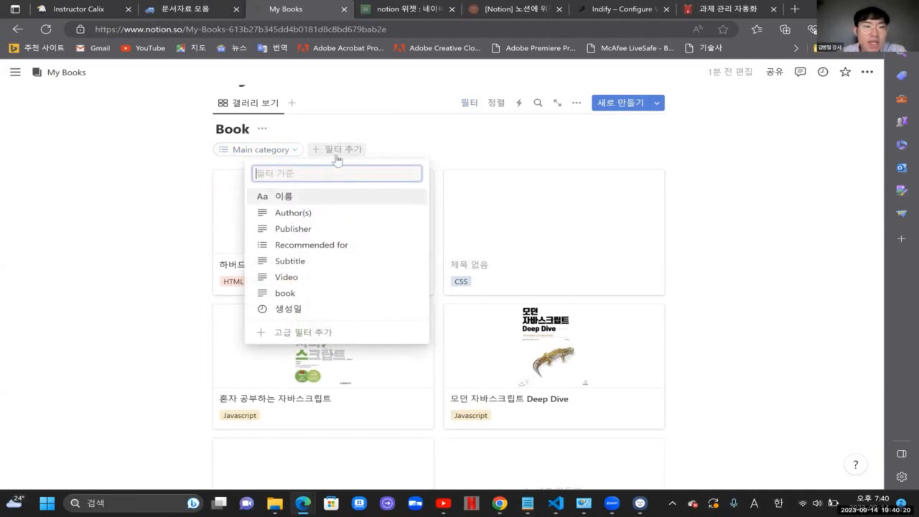
left_click(320, 230)
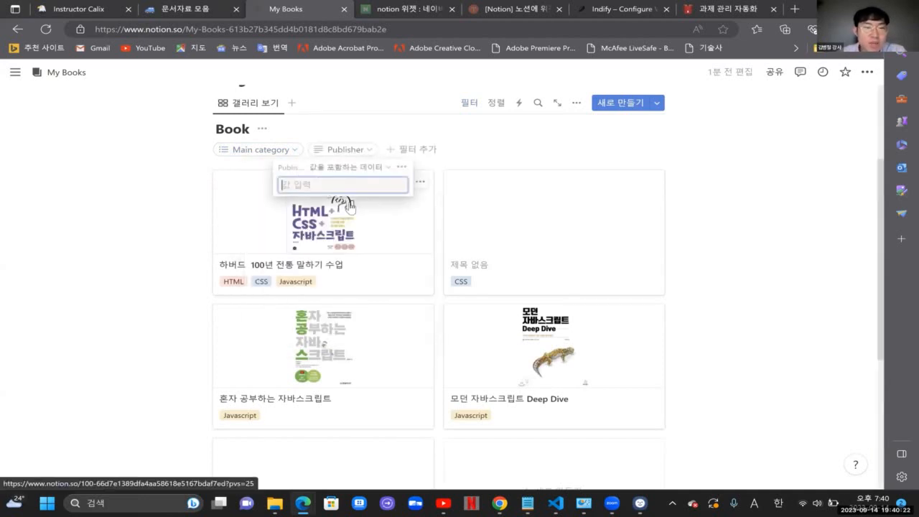
type("g")
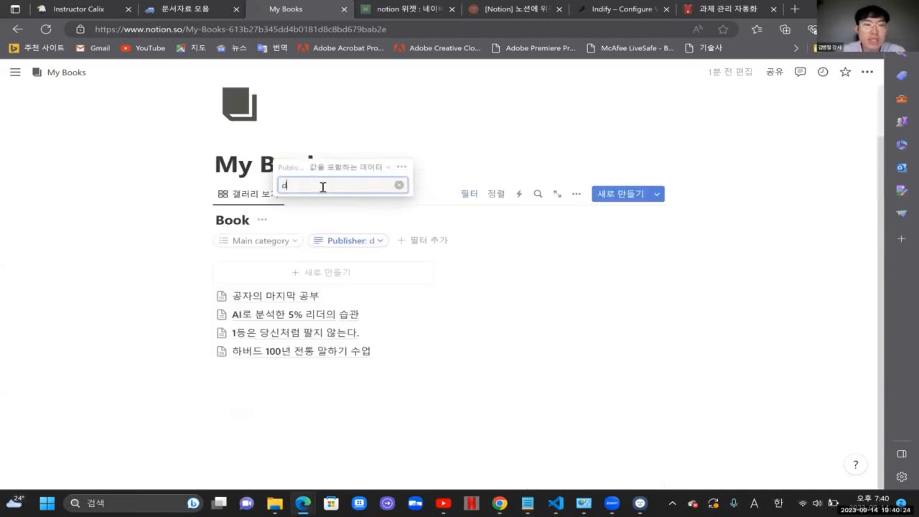
key("BackSpace")
key("Hangul")
type("한빛")
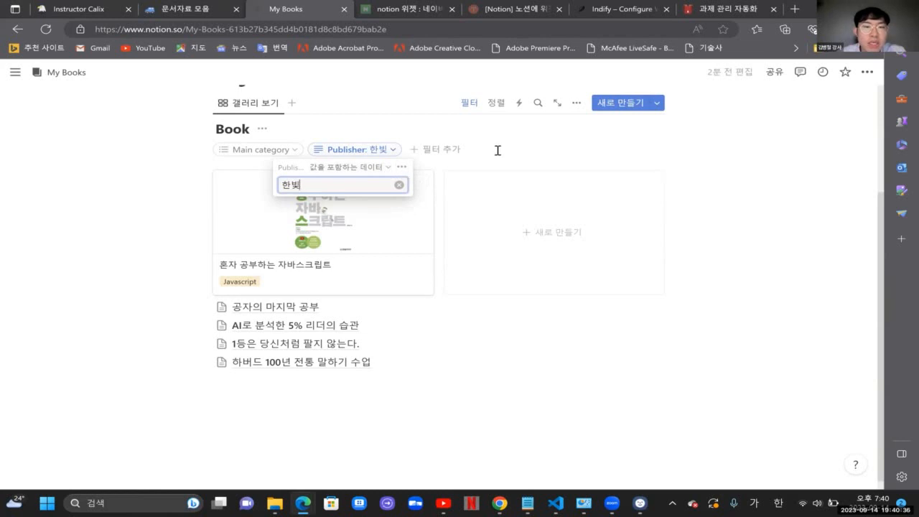
left_click(441, 149)
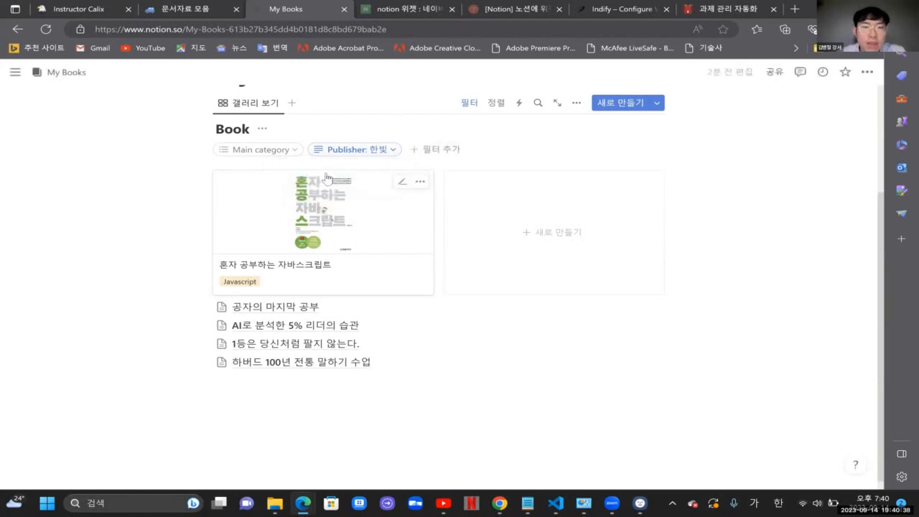
Step: Add the Main category value CSS alongside the Publisher filter, then select the gallery and the page links below it
left_click(265, 152)
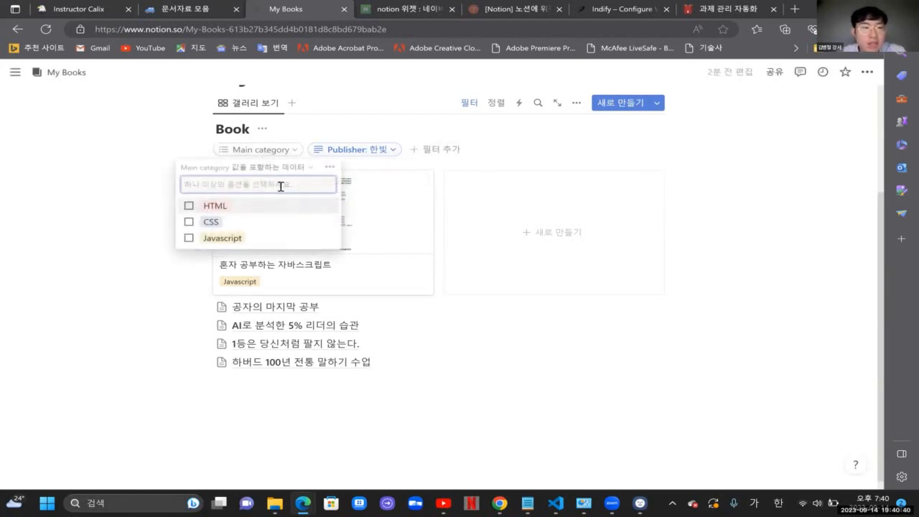
left_click(189, 223)
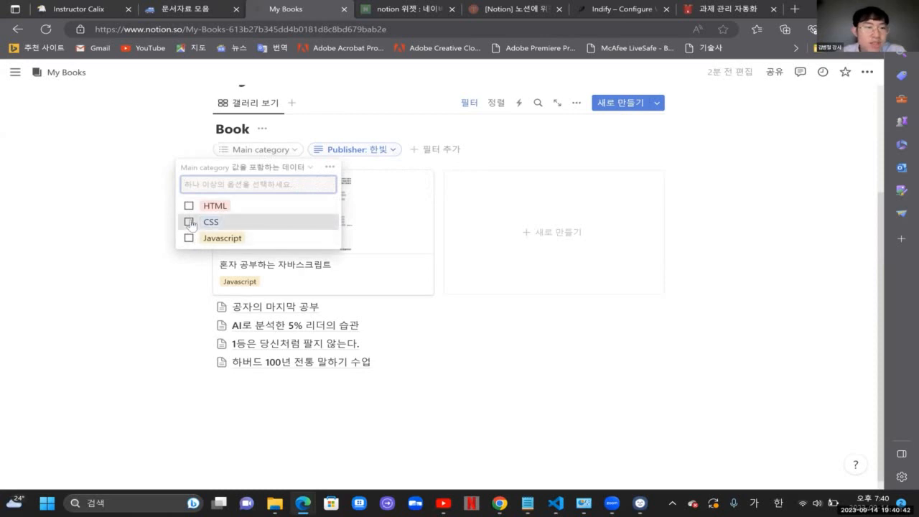
left_click(506, 229)
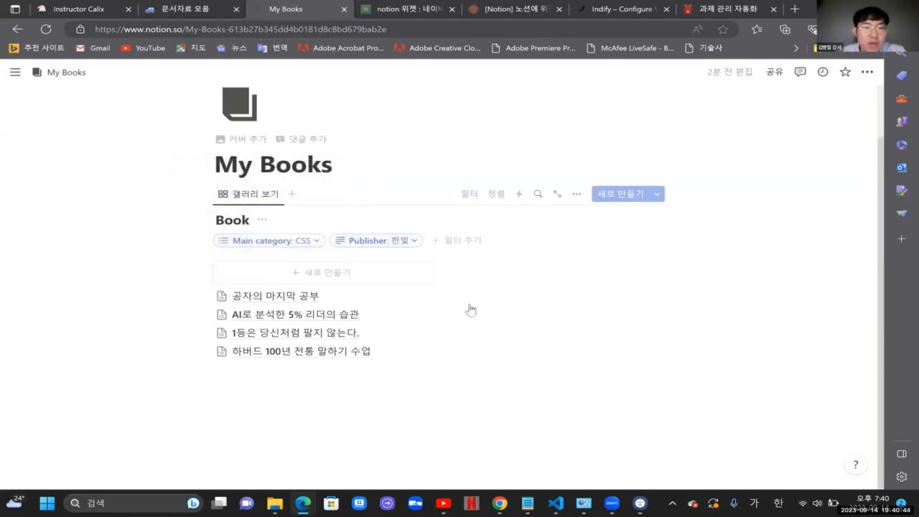
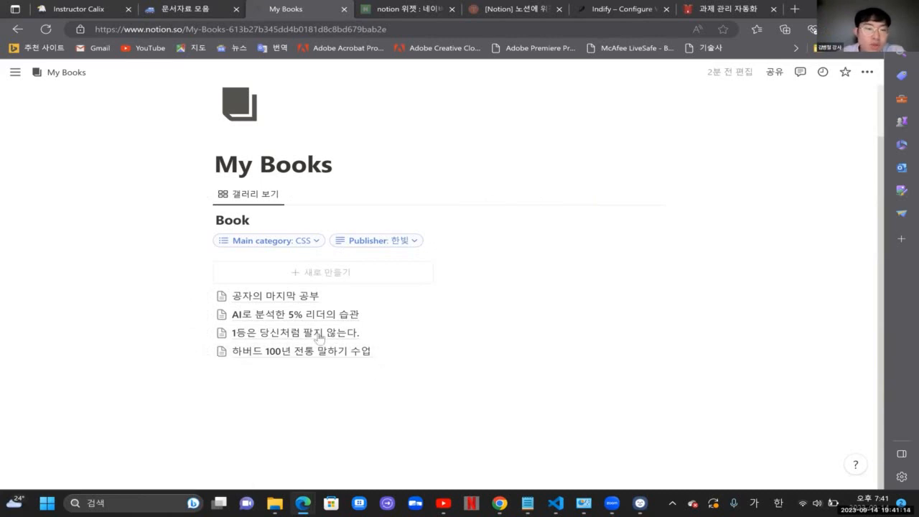
left_click_drag(378, 372, 230, 267)
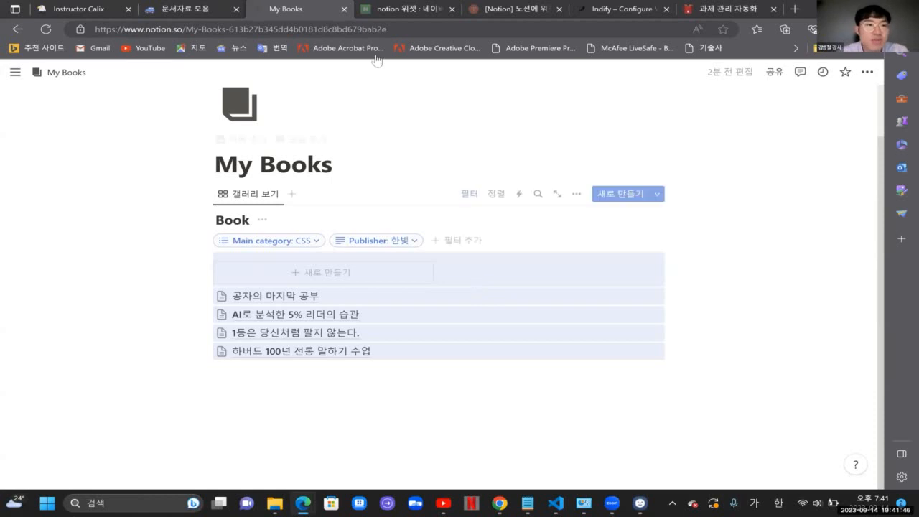
Step: Open the 행사 기획 템플릿 page from the personal pages and look through its planning, preparation and resource sections
mouse_move(14, 72)
scroll(79, 334, "down", 3)
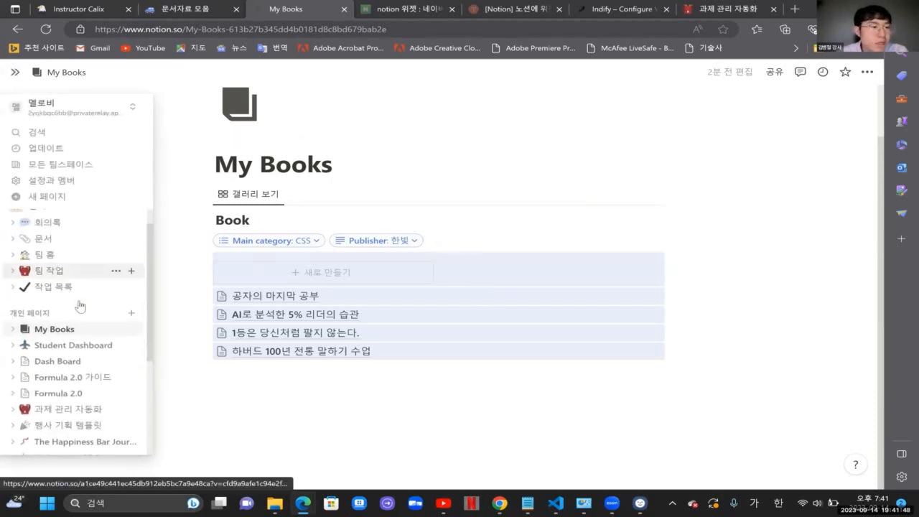
scroll(79, 335, "down", 1)
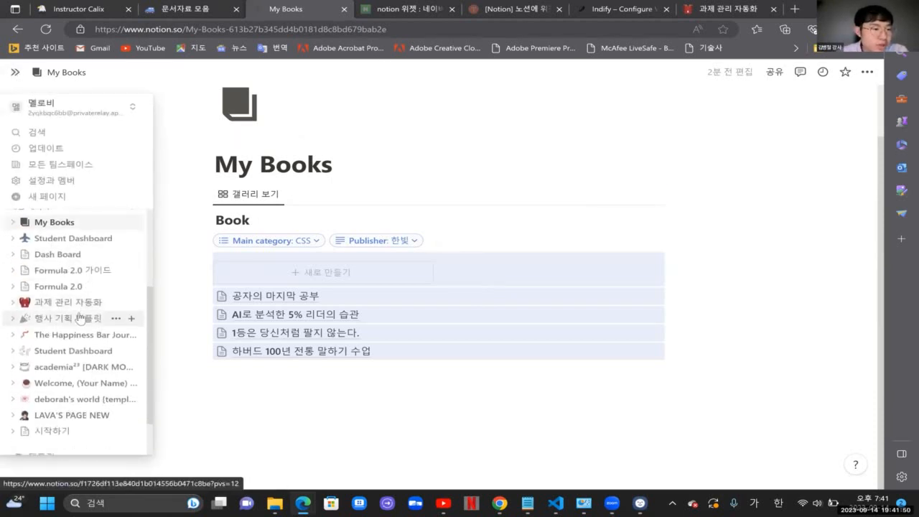
left_click(79, 318)
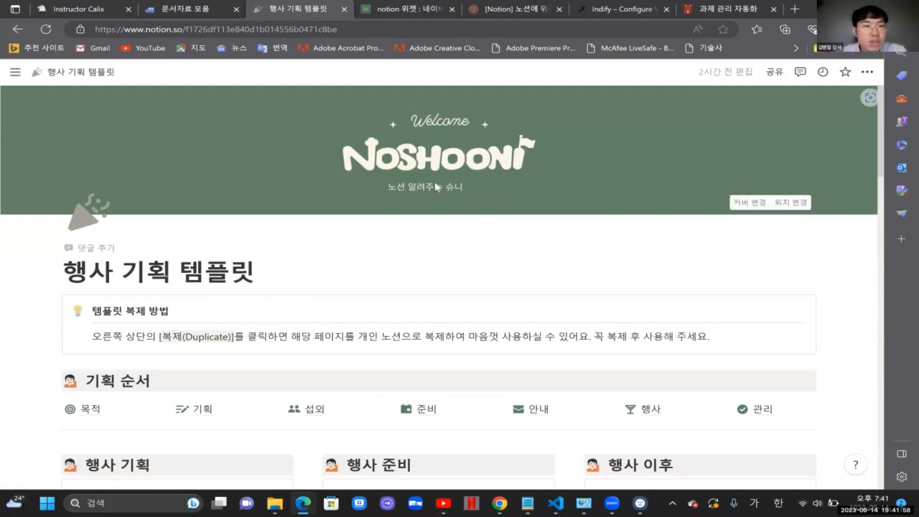
scroll(453, 296, "down", 4)
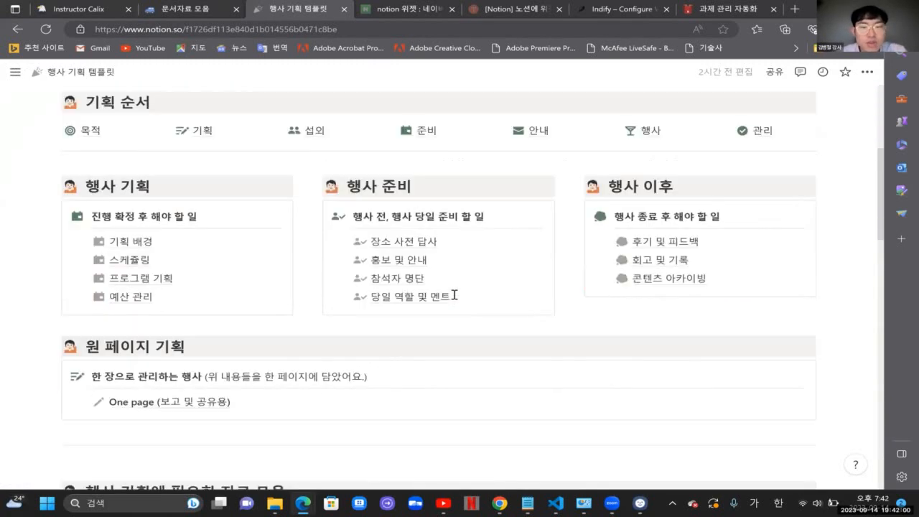
scroll(454, 295, "down", 4)
scroll(453, 292, "down", 1)
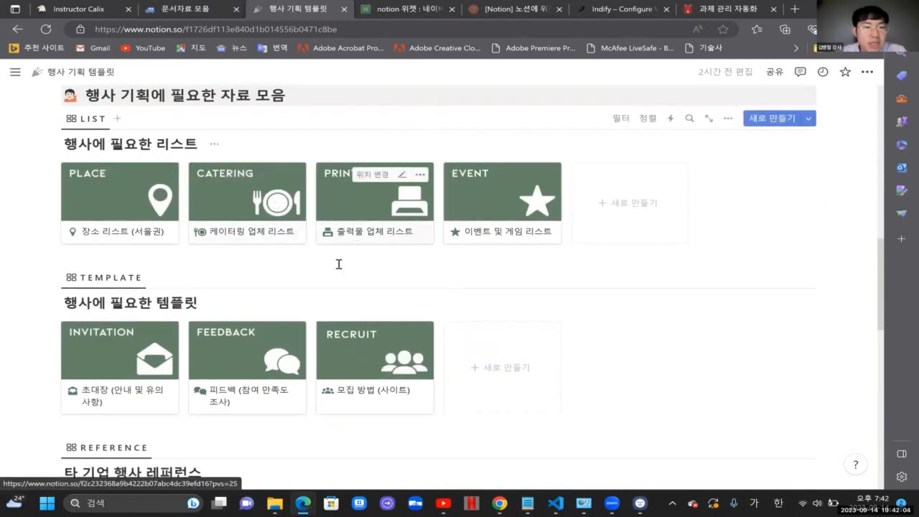
Step: Open the 케이터링 업체 리스트 card, view its table of caterers and close the preview
left_click(208, 228)
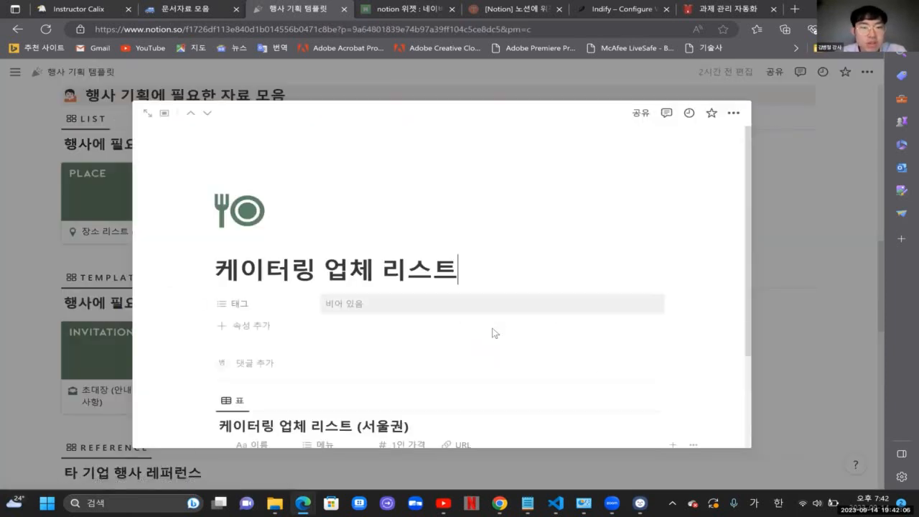
scroll(492, 332, "down", 3)
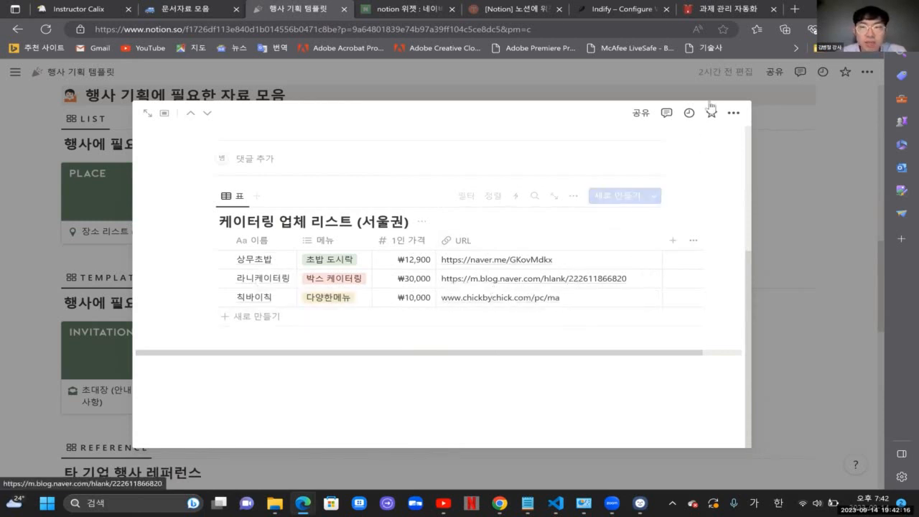
left_click(830, 187)
Step: Open the [콘텐츠] 블로그 버전 card in the REFERENCE gallery, read through its sample blog post and close the preview
scroll(560, 240, "down", 5)
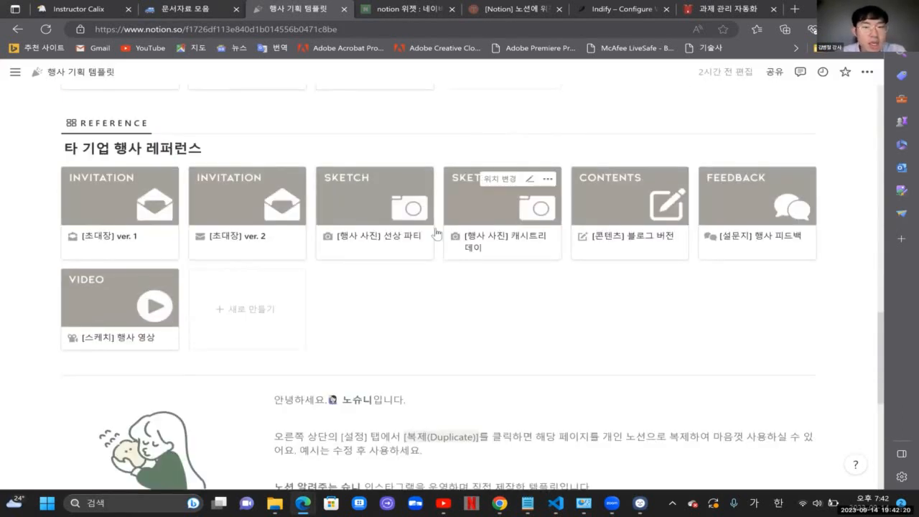
left_click(614, 229)
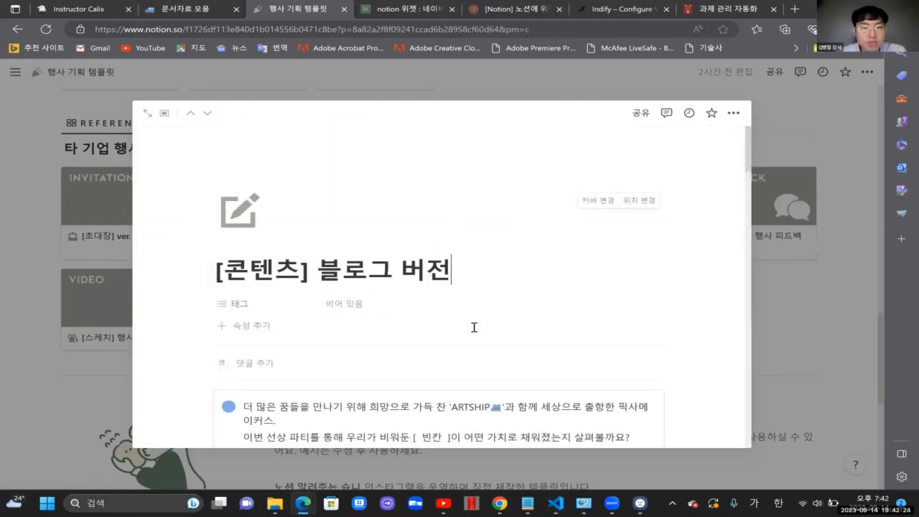
scroll(474, 327, "down", 5)
scroll(473, 326, "down", 10)
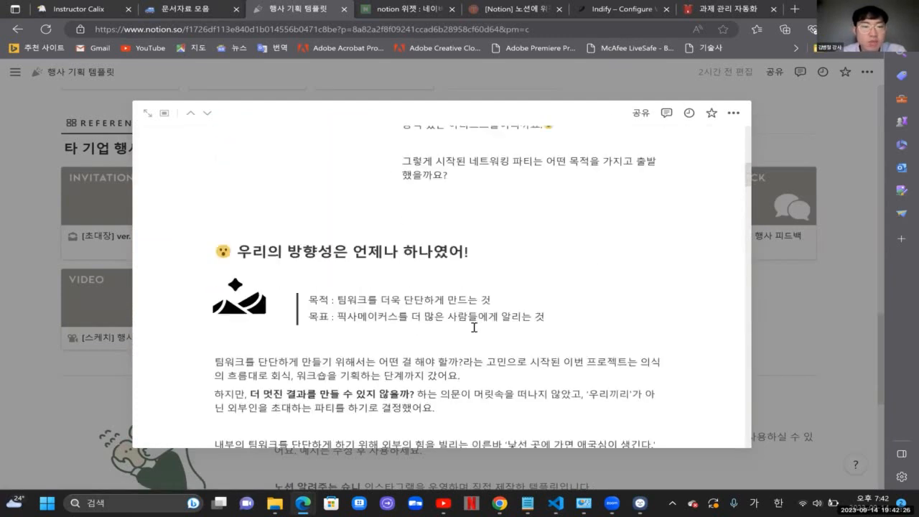
scroll(474, 327, "down", 10)
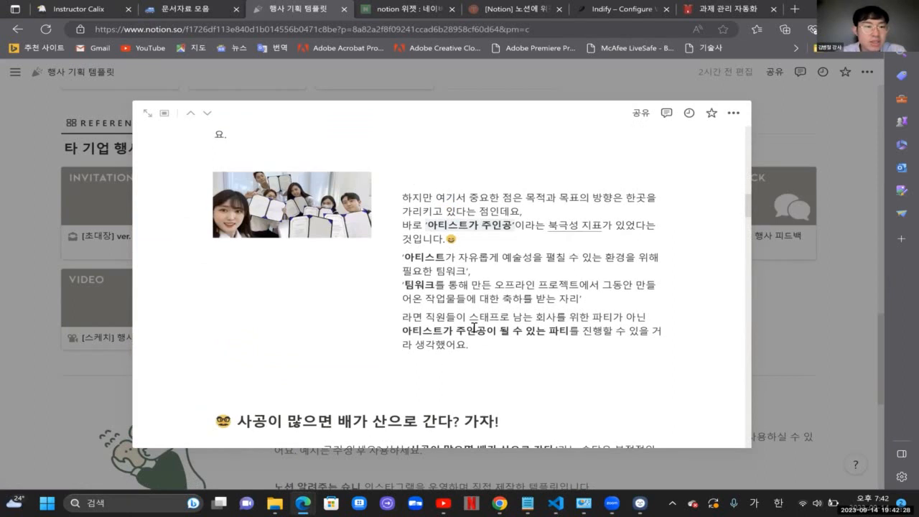
scroll(474, 331, "down", 10)
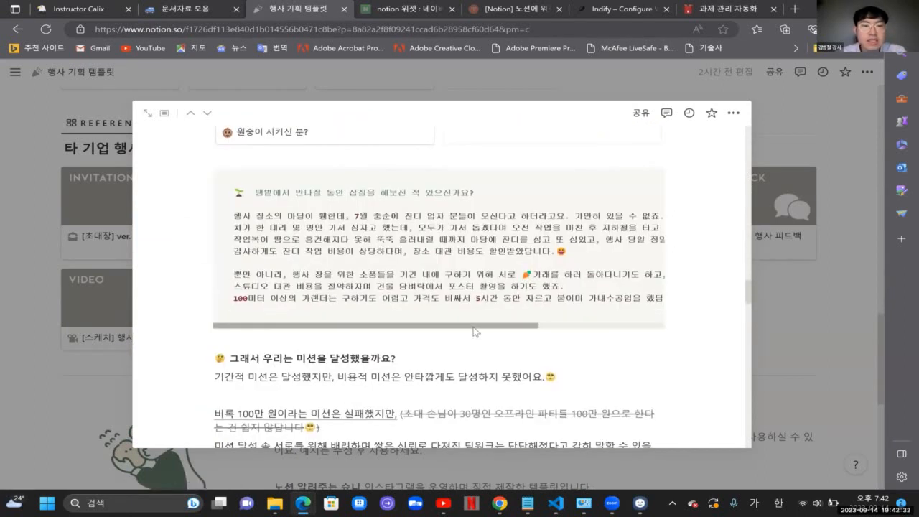
scroll(474, 332, "down", 10)
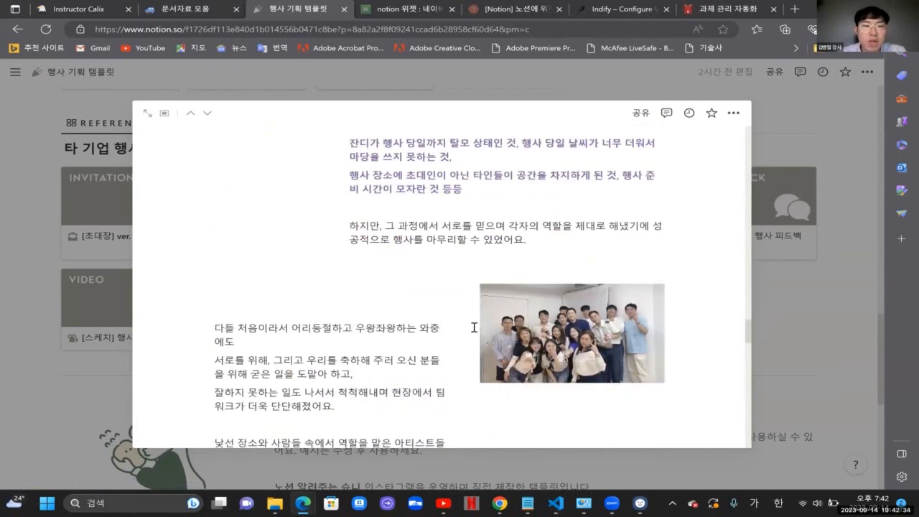
scroll(473, 331, "down", 10)
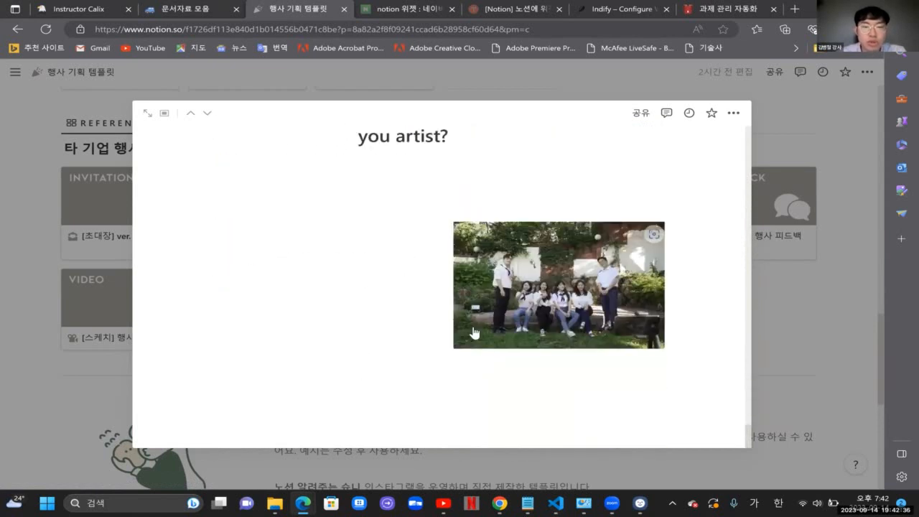
left_click(789, 249)
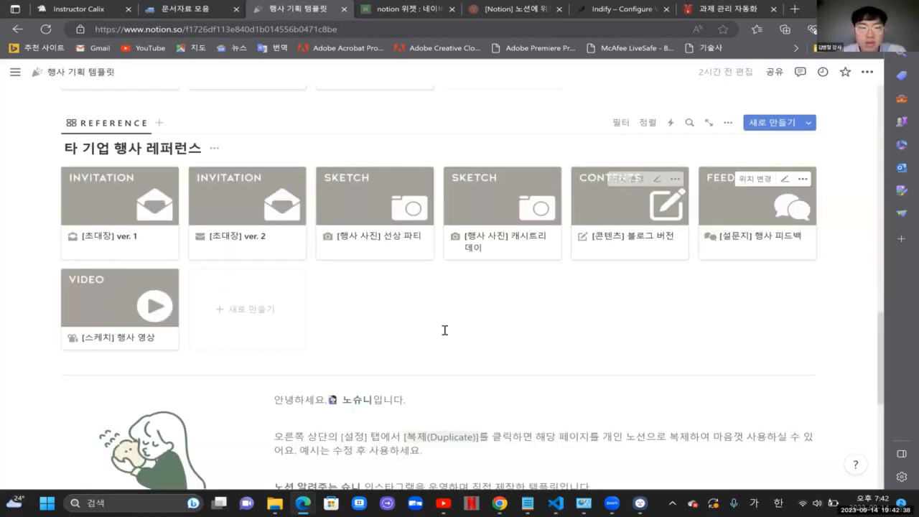
Step: Look over the template creator's note at the page's end, then return to the 기획 순서 and 행사 준비 sections
scroll(402, 316, "down", 1)
scroll(374, 302, "down", 4)
scroll(374, 302, "up", 1)
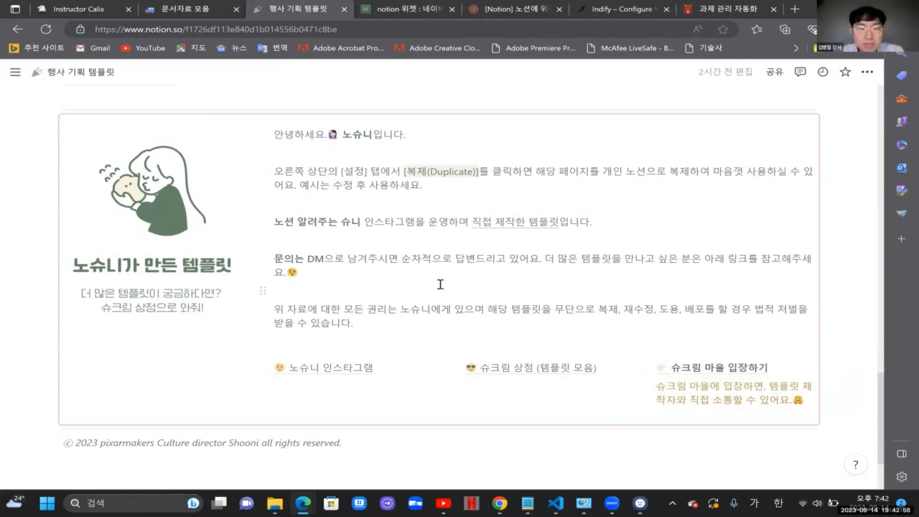
scroll(440, 284, "down", 2)
scroll(440, 284, "up", 15)
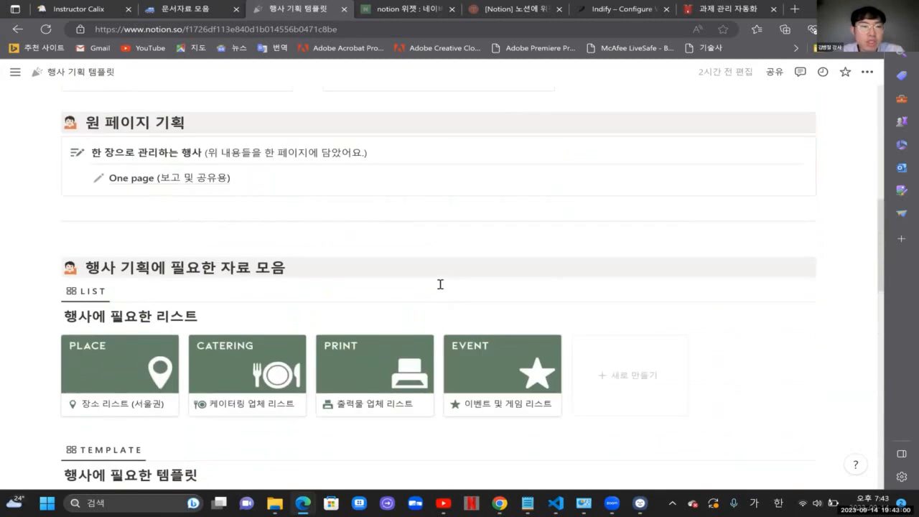
scroll(440, 284, "up", 3)
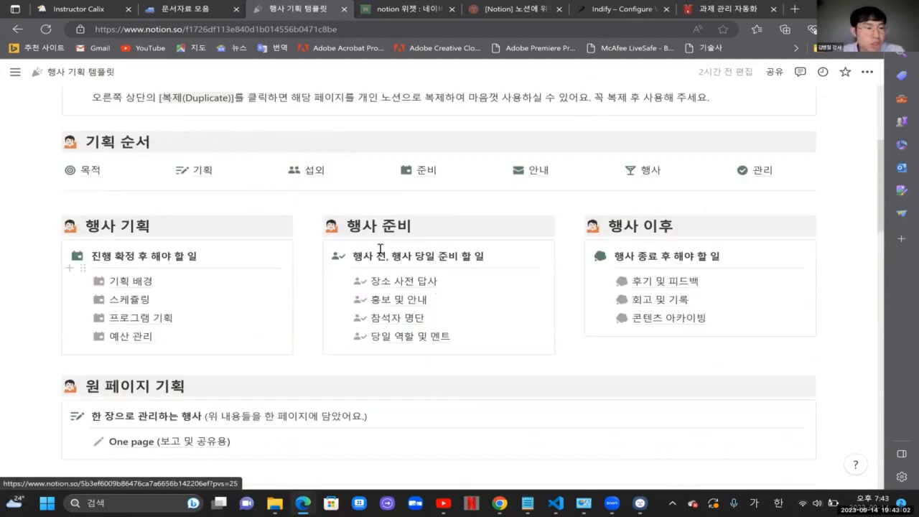
scroll(378, 246, "up", 1)
scroll(424, 352, "down", 3)
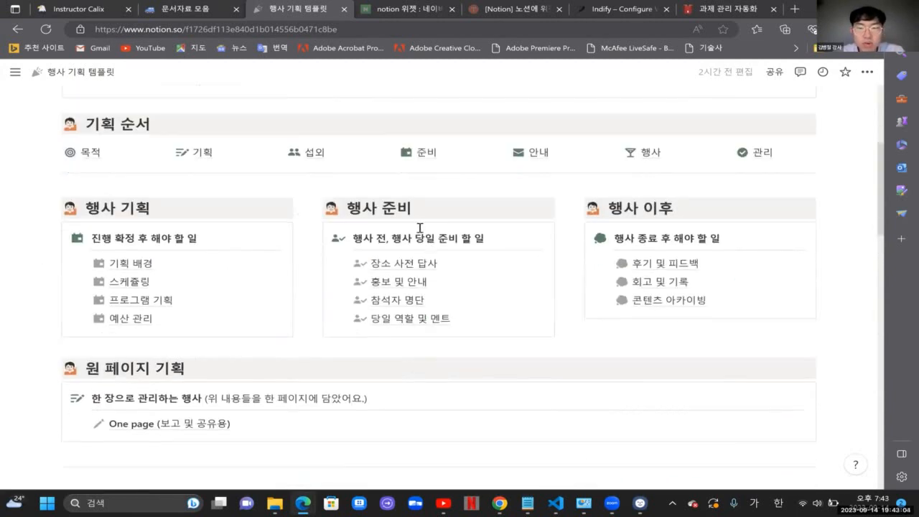
left_click(407, 150)
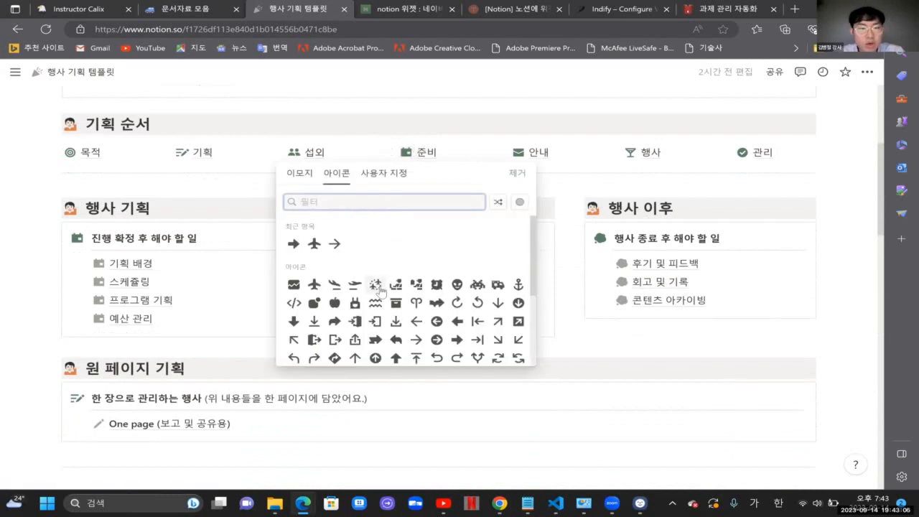
scroll(453, 222, "down", 2)
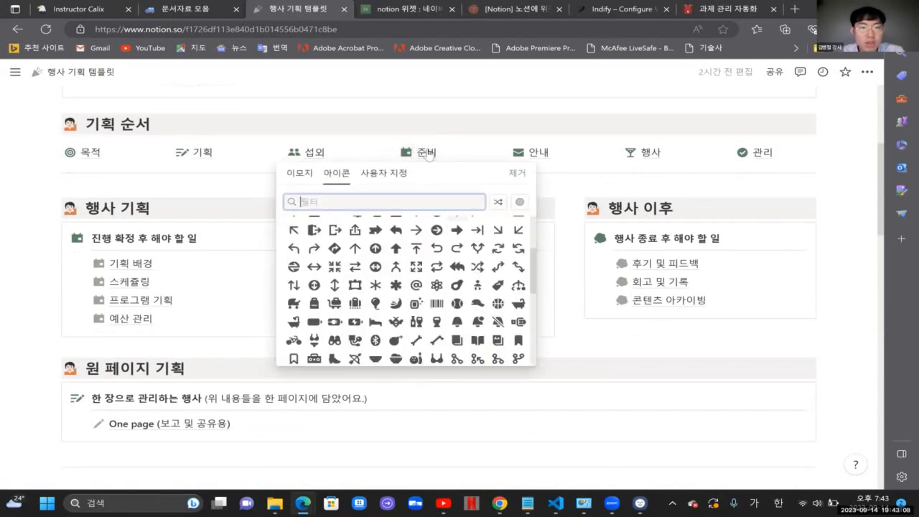
left_click(428, 156)
Step: Open the 준비 page from 기획 순서, review its checklist and follow its link to the 섭외 page
left_click(427, 152)
scroll(382, 353, "down", 2)
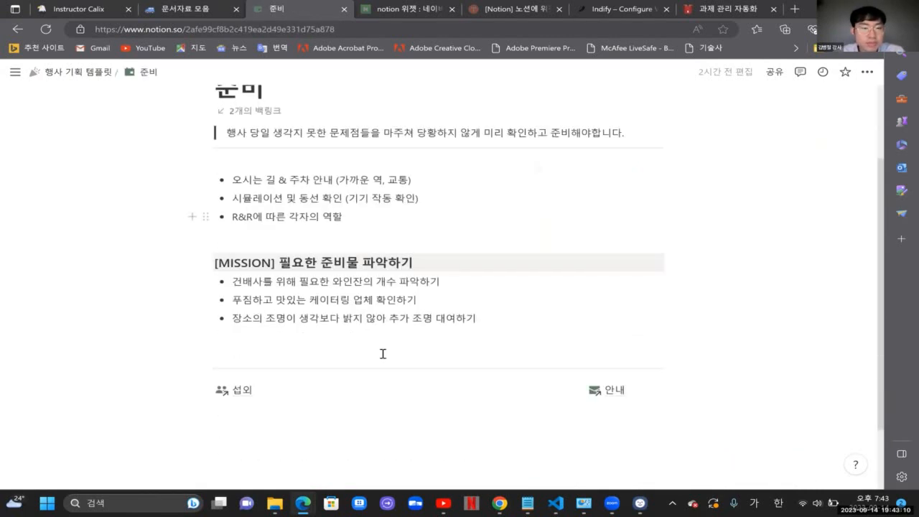
scroll(383, 353, "down", 1)
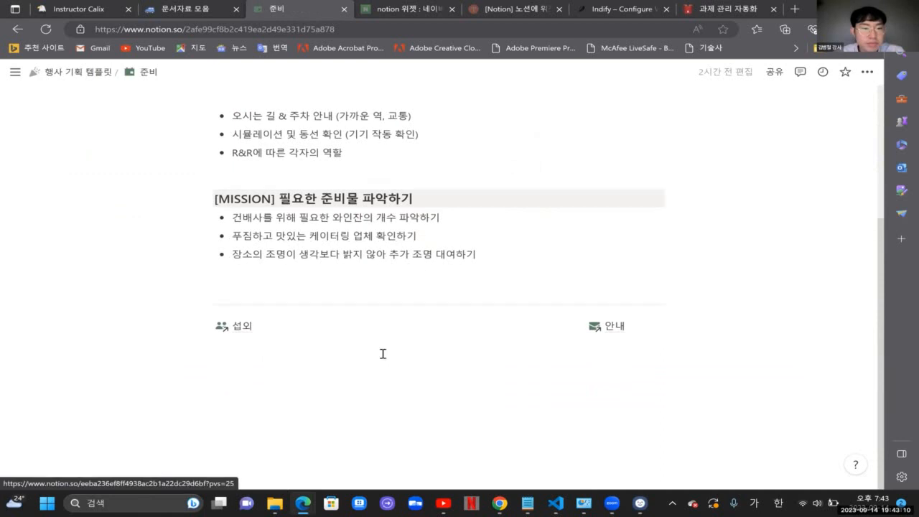
left_click(241, 326)
scroll(412, 376, "down", 3)
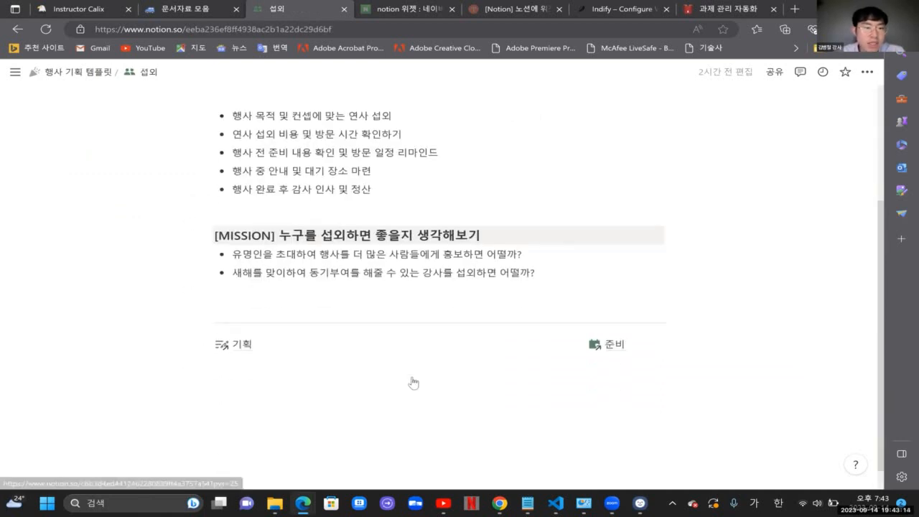
Step: Follow the linked pages from 섭외 through 준비 to 안내 and review the 안내 checklist and mission
left_click(610, 350)
scroll(491, 290, "down", 3)
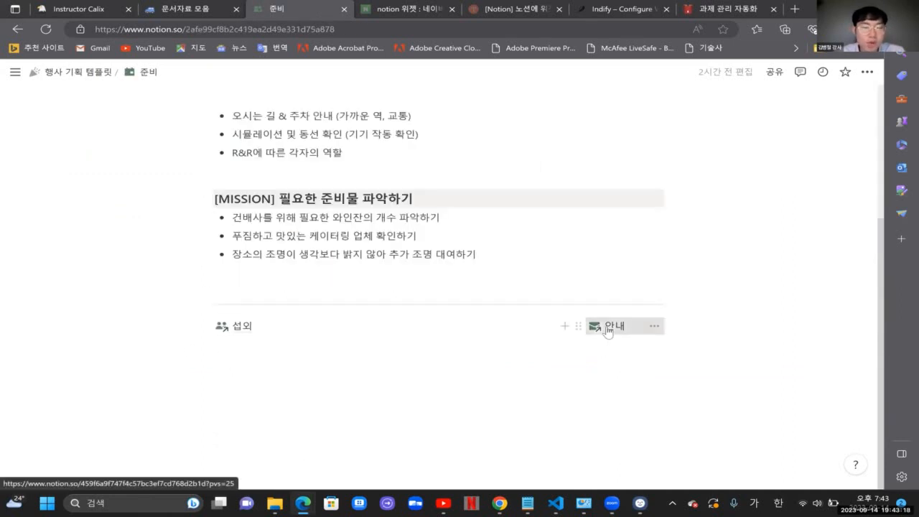
left_click(607, 328)
scroll(608, 327, "down", 3)
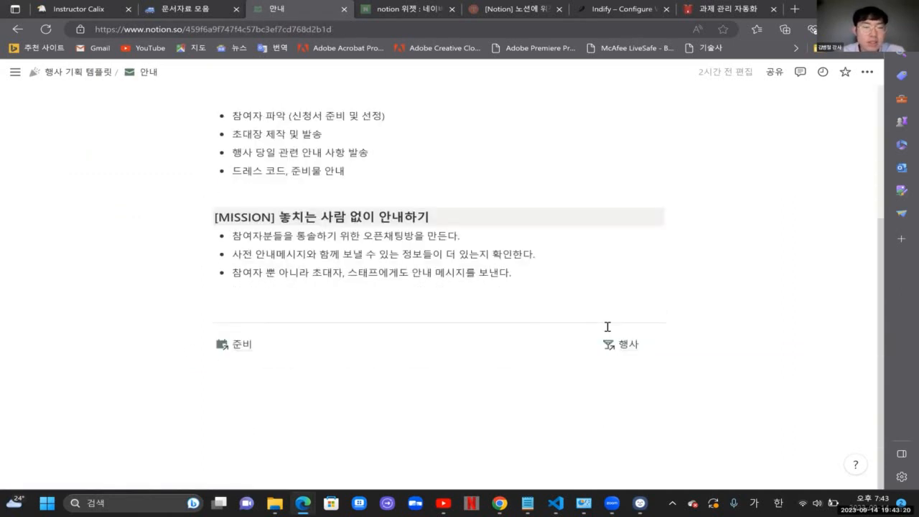
scroll(608, 327, "up", 3)
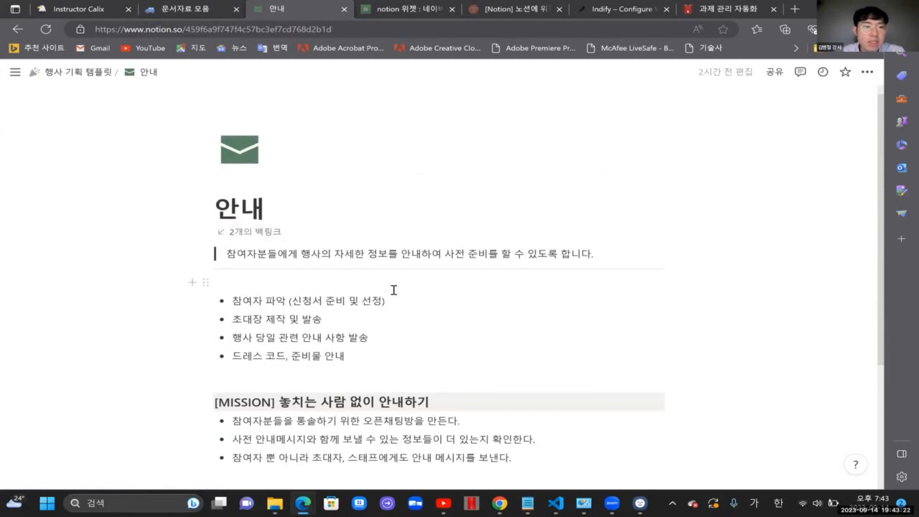
scroll(390, 291, "down", 3)
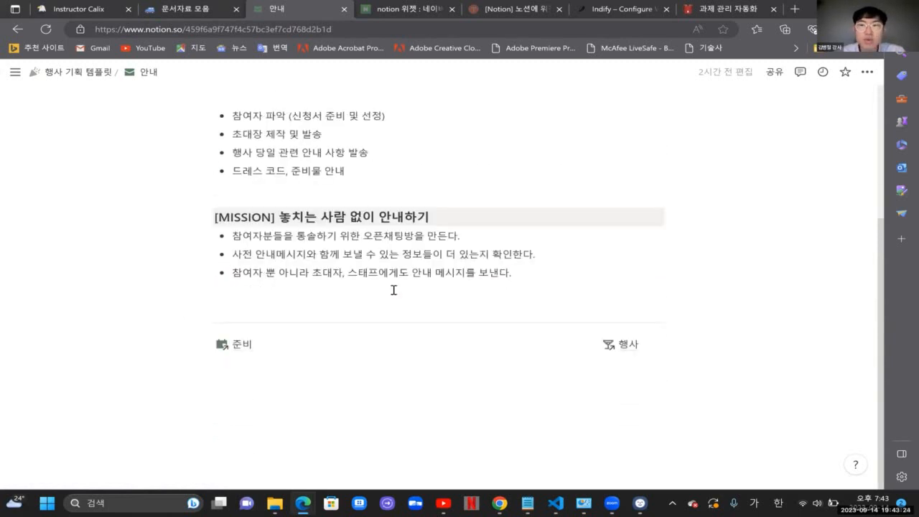
Step: Go back through the visited pages to 섭외 and return to the parent 행사 기획 템플릿 page
key("alt+Left")
scroll(393, 290, "left", 5)
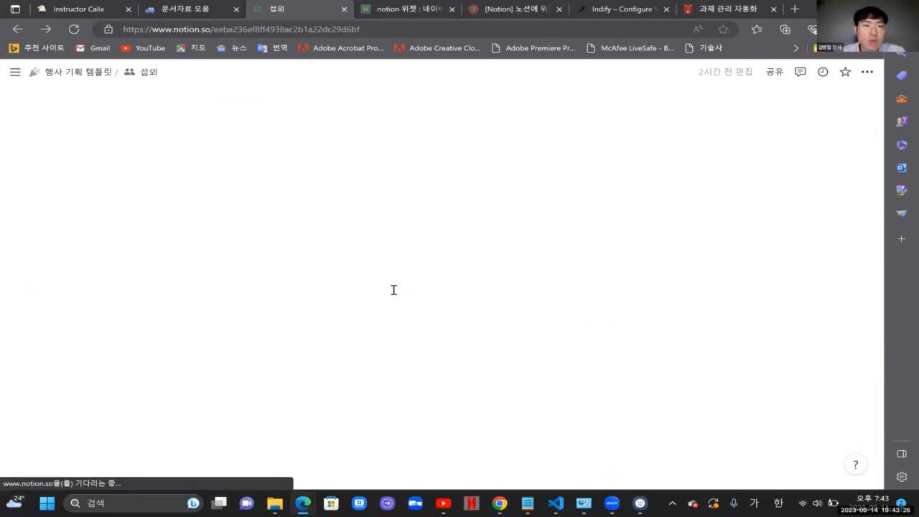
scroll(393, 290, "left", 5)
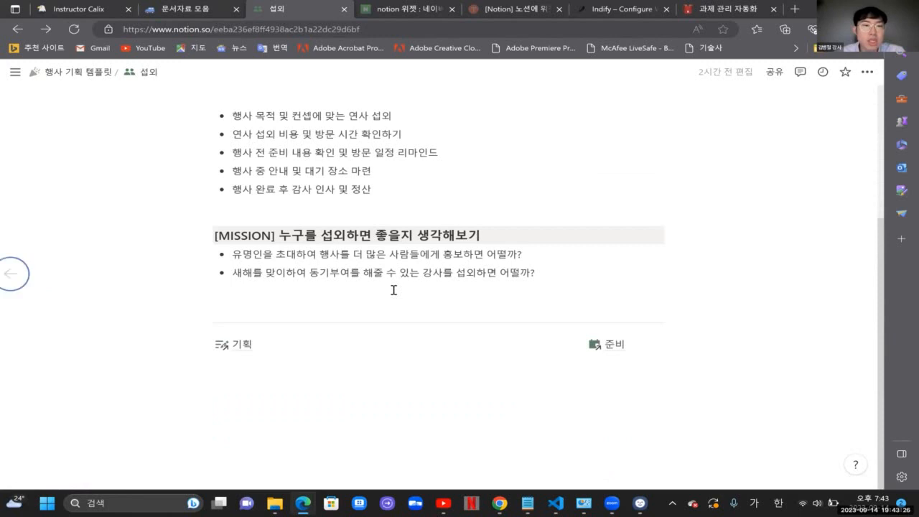
left_click(70, 74)
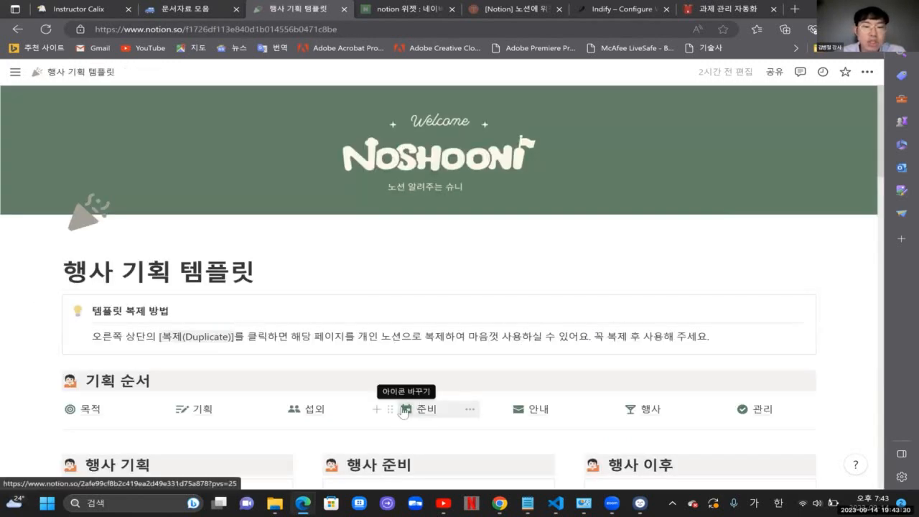
Step: Lock the 행사 기획 템플릿 page against editing and close its page options
left_click(867, 72)
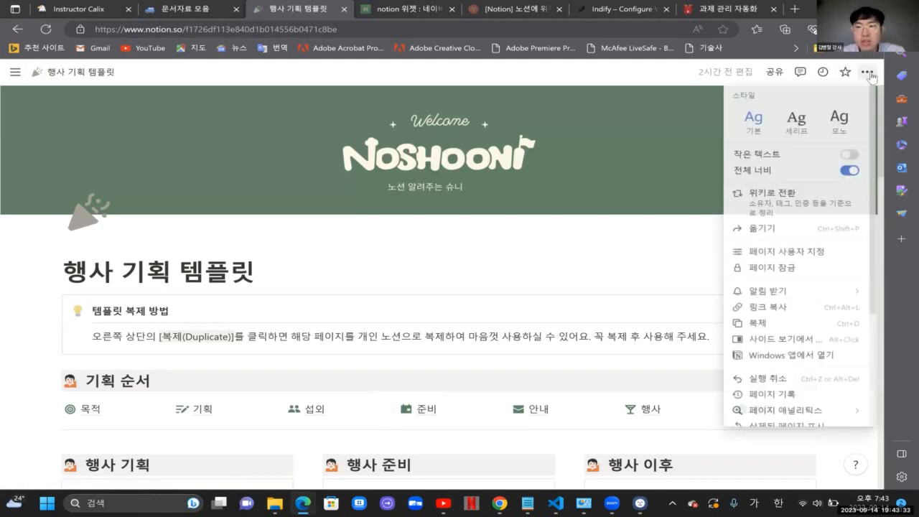
left_click(778, 269)
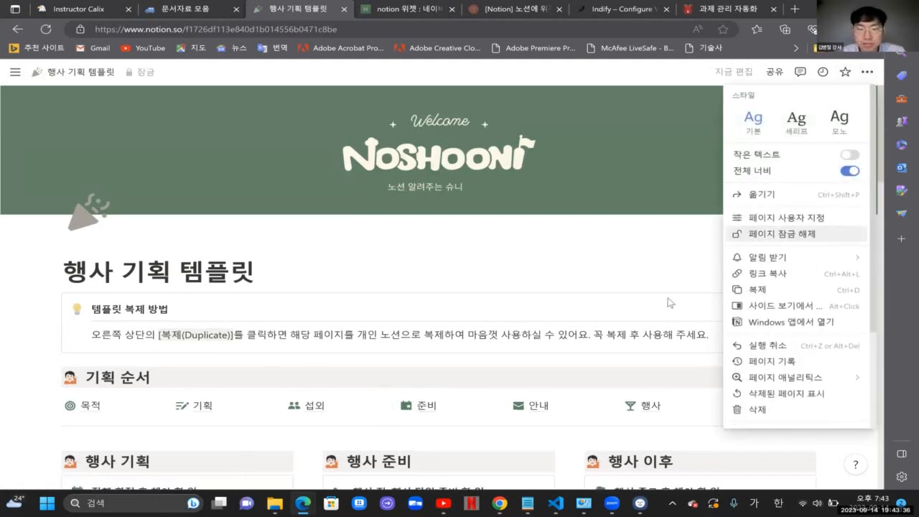
left_click(453, 380)
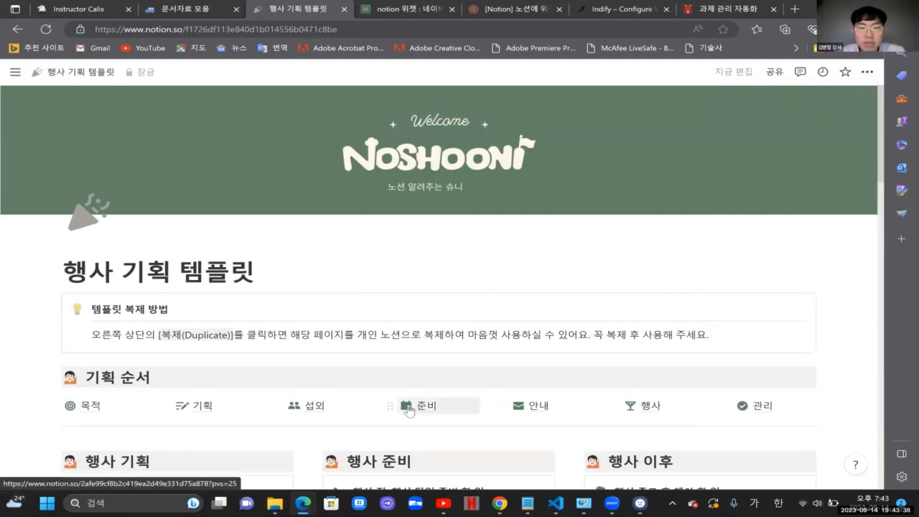
Step: Open the 준비 subpage from the locked page, test editing with stray text after the R&R bullet, and erase that text
left_click(409, 409)
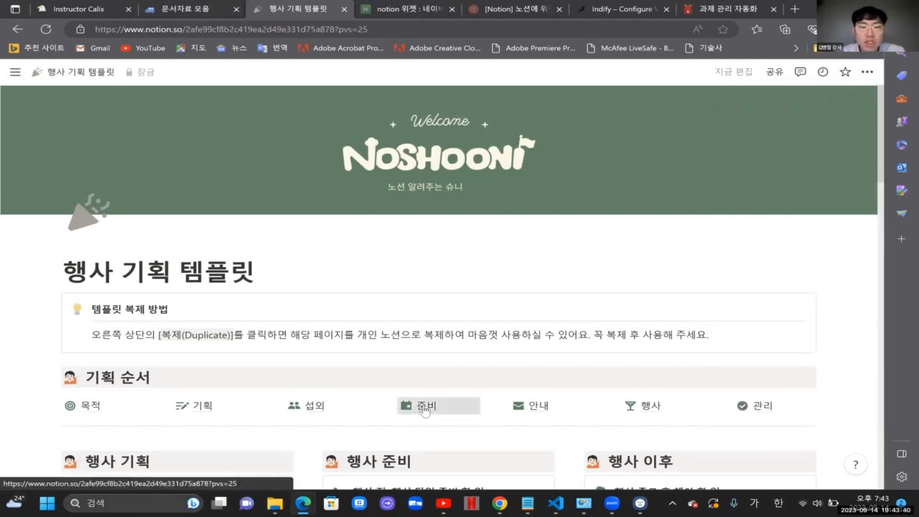
scroll(423, 406, "down", 2)
left_click(384, 246)
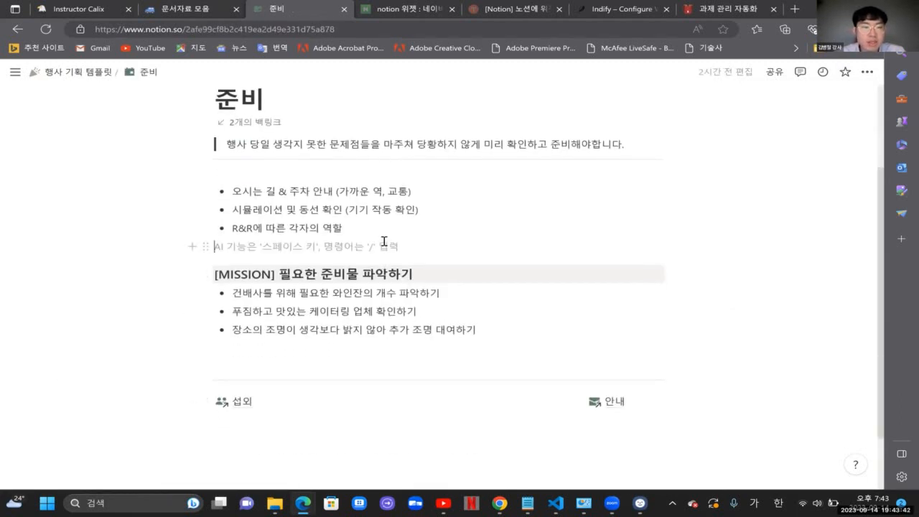
type("ㅂㅇ부")
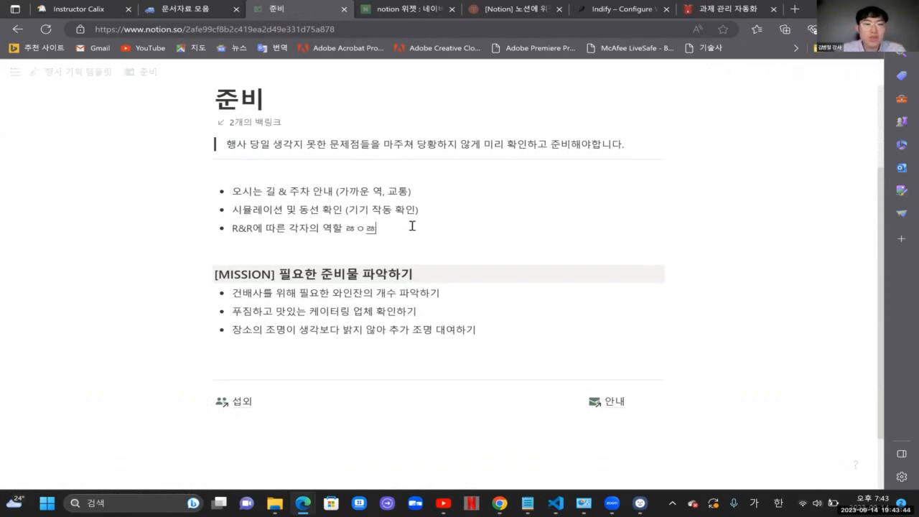
key("BackSpace")
key("BackSpace")
key("BackSpace")
key("BackSpace")
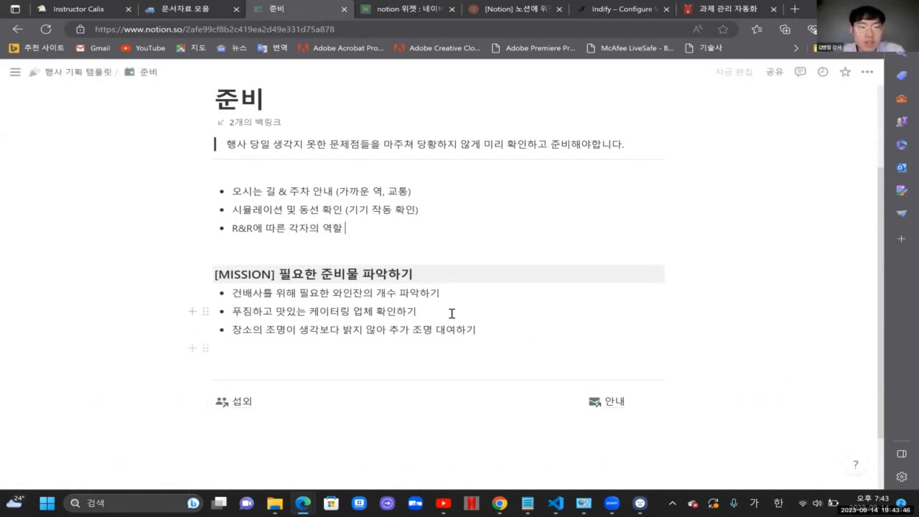
scroll(450, 311, "up", 1)
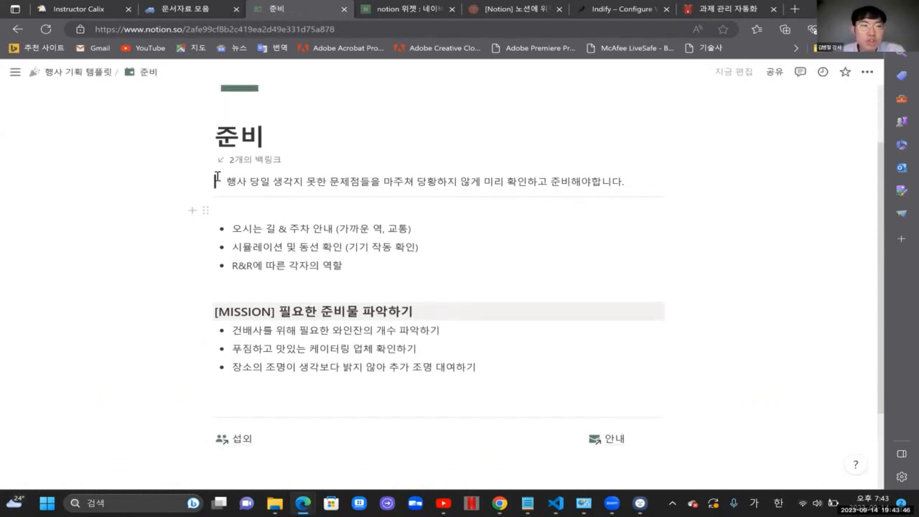
Step: Return to the parent 행사 기획 템플릿 page, unlock it, and check its page customization settings
left_click(17, 28)
scroll(445, 359, "down", 2)
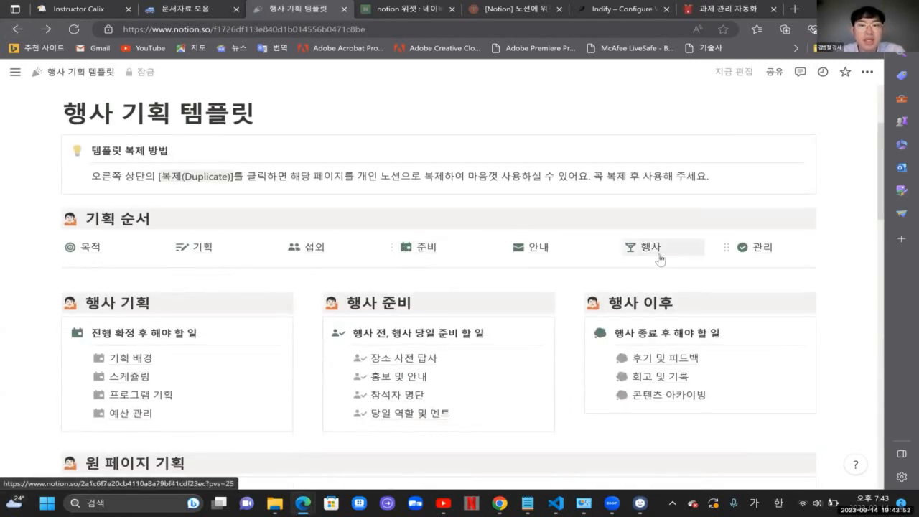
scroll(646, 215, "up", 2)
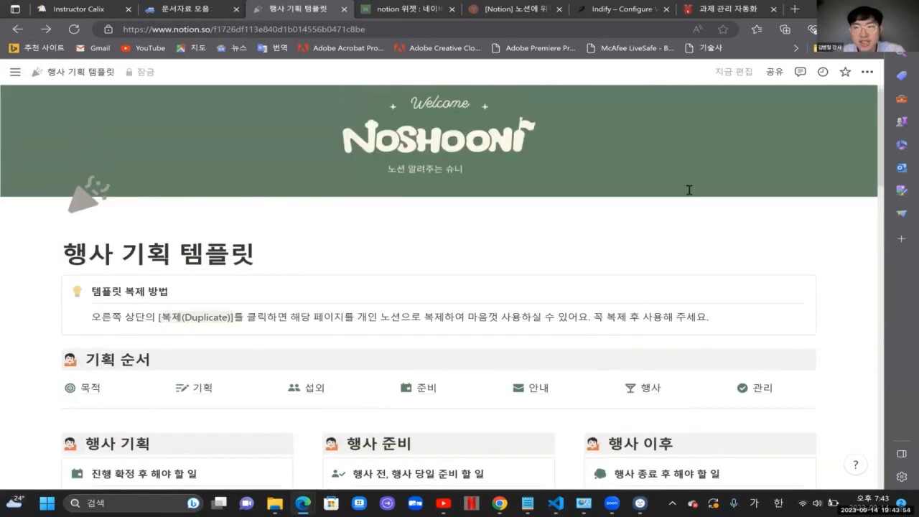
left_click(867, 72)
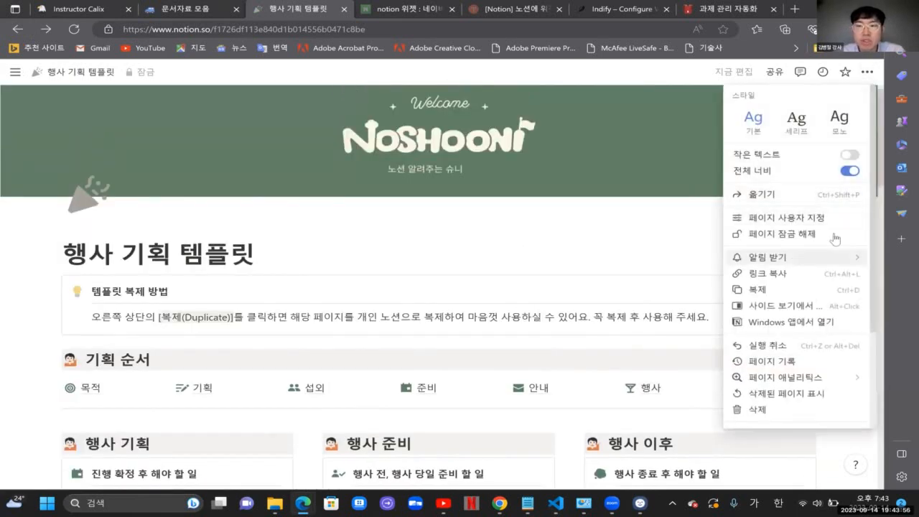
left_click(782, 233)
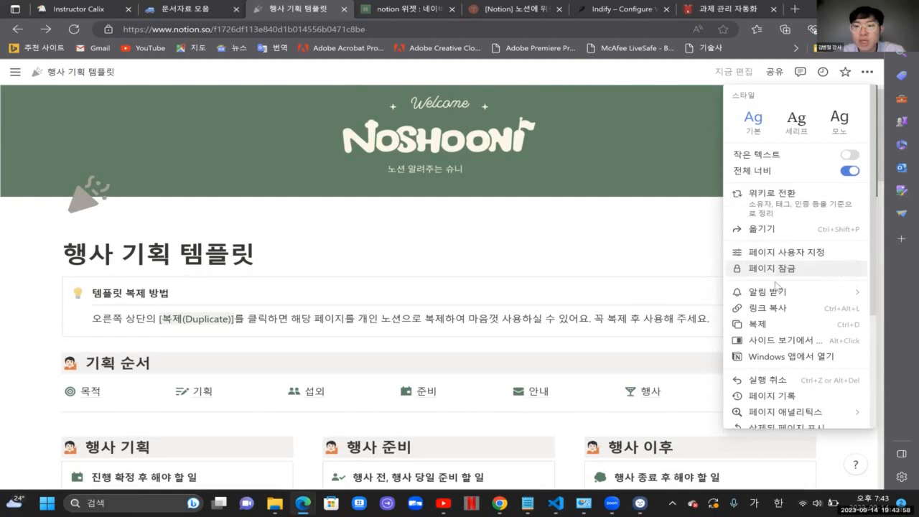
left_click(790, 254)
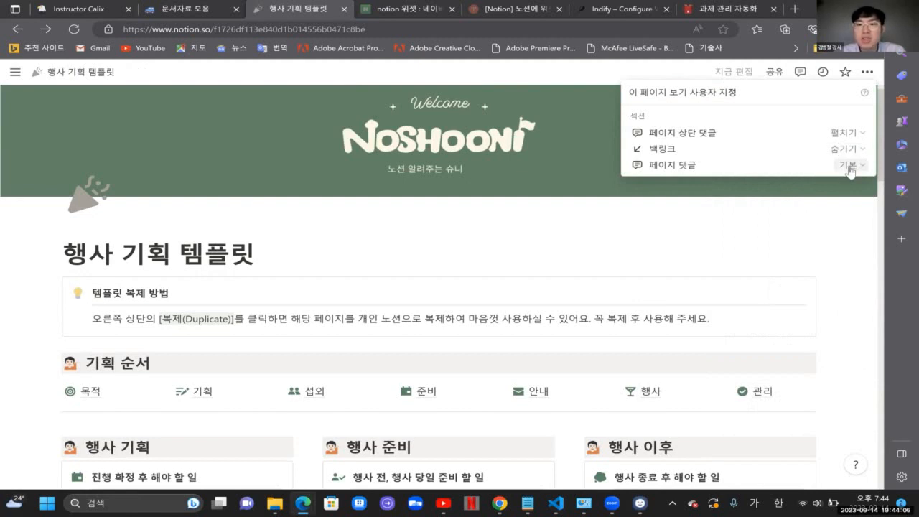
left_click(625, 250)
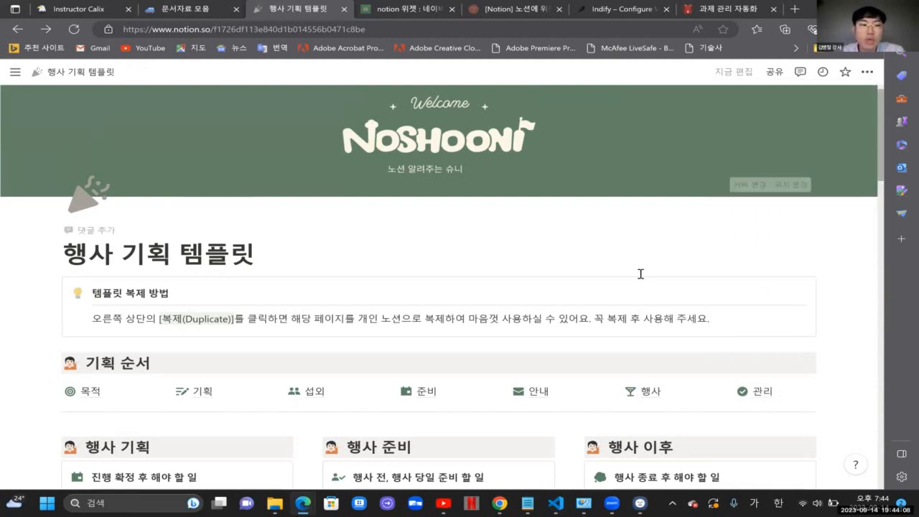
Step: Review the 행사 기획 템플릿 page from its planning sections down to the reference galleries and closing notes
scroll(640, 274, "down", 12)
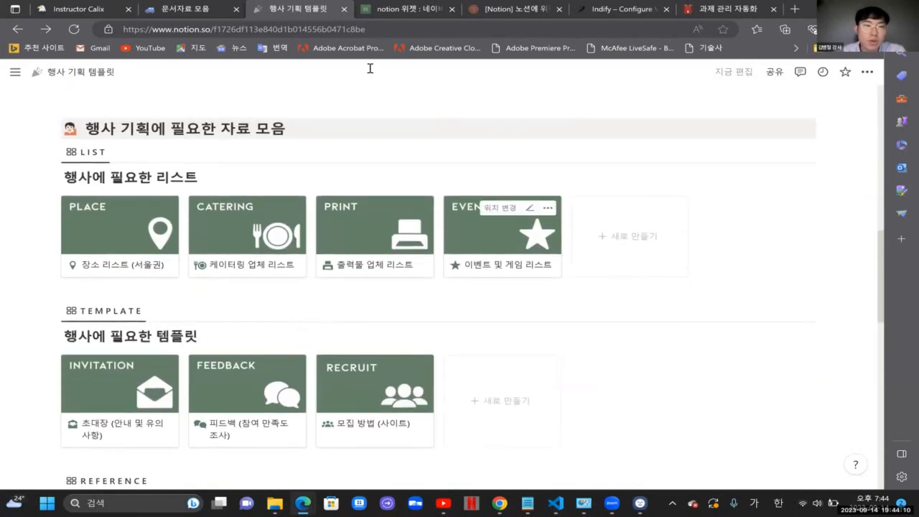
scroll(518, 320, "down", 10)
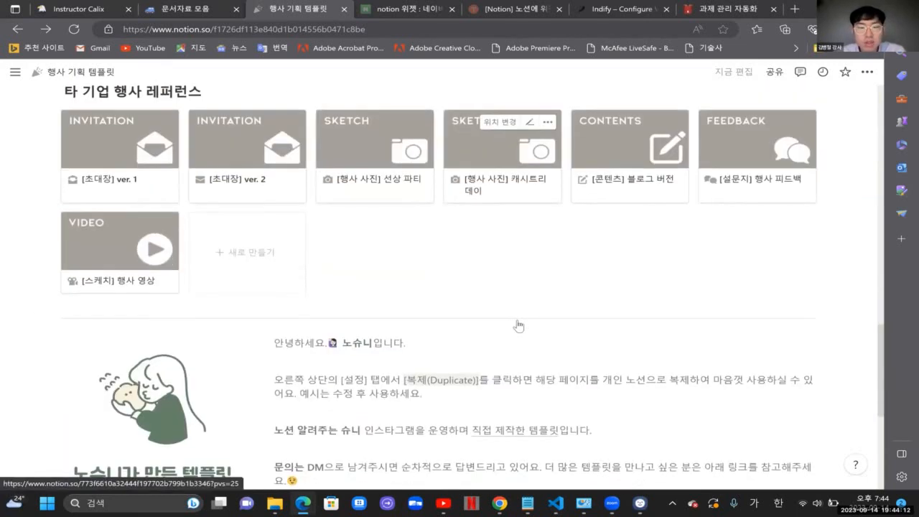
scroll(517, 323, "up", 20)
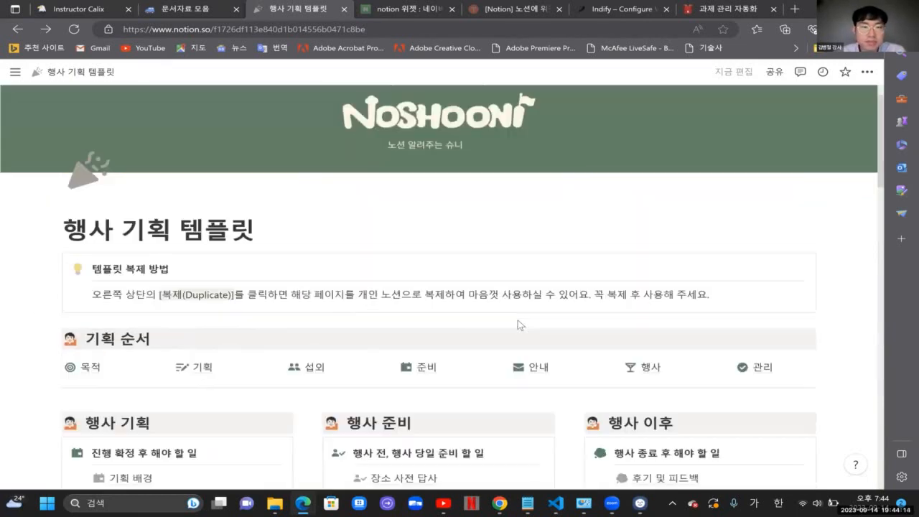
scroll(517, 323, "down", 2)
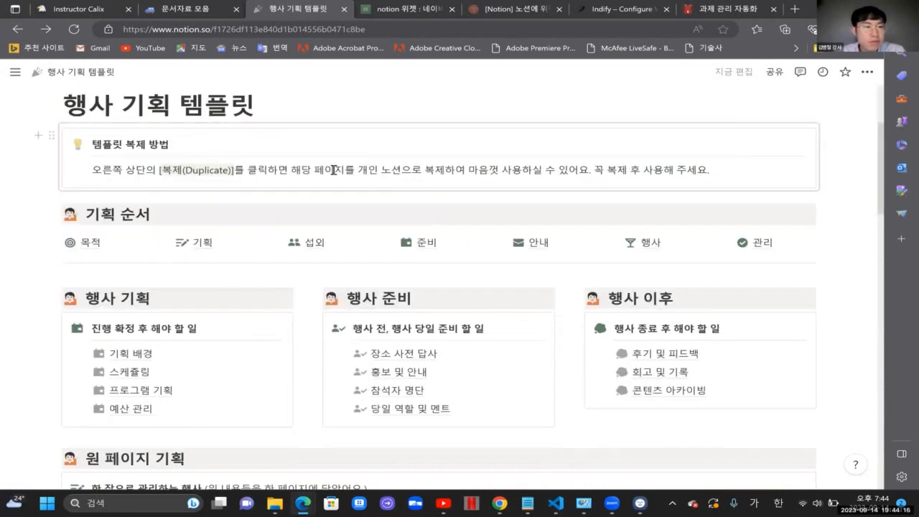
scroll(333, 169, "up", 2)
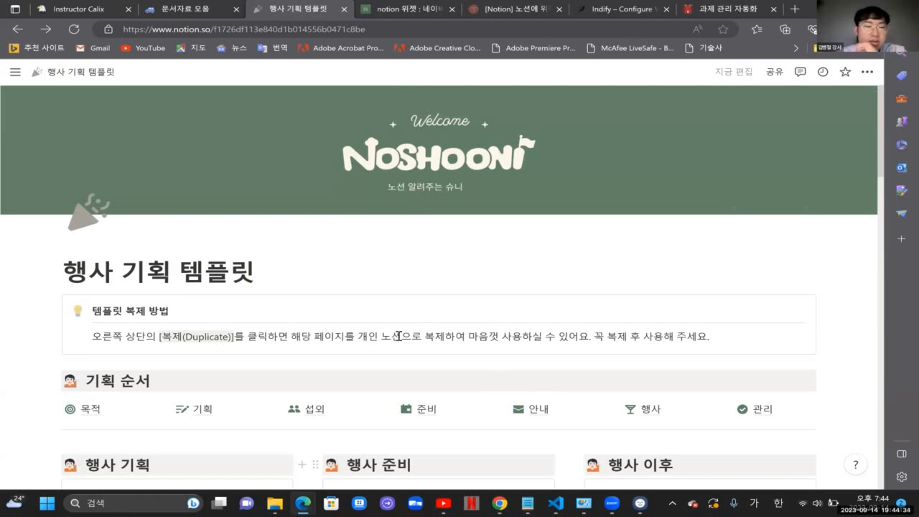
scroll(351, 298, "down", 5)
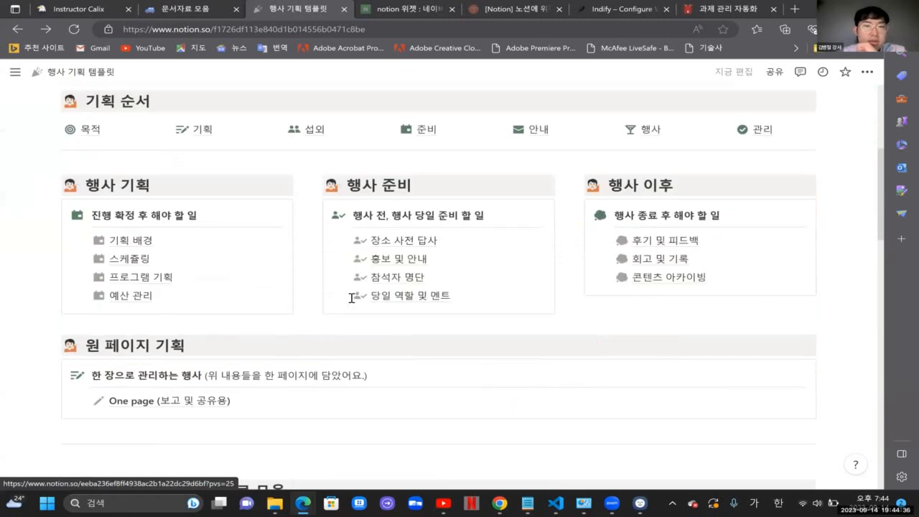
scroll(351, 298, "up", 1)
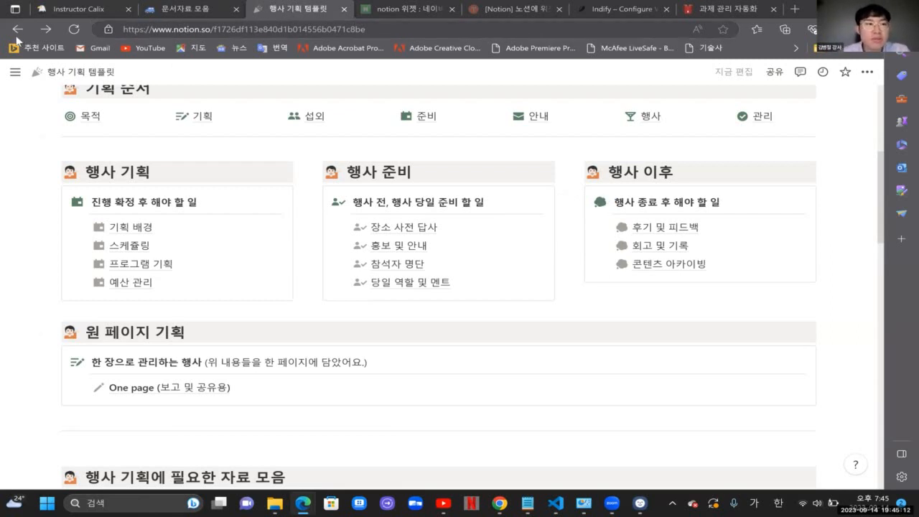
Step: Open the 과제 관리 자동화 page from the personal pages and review its current grades, 과제 and 강의 databases
mouse_move(15, 71)
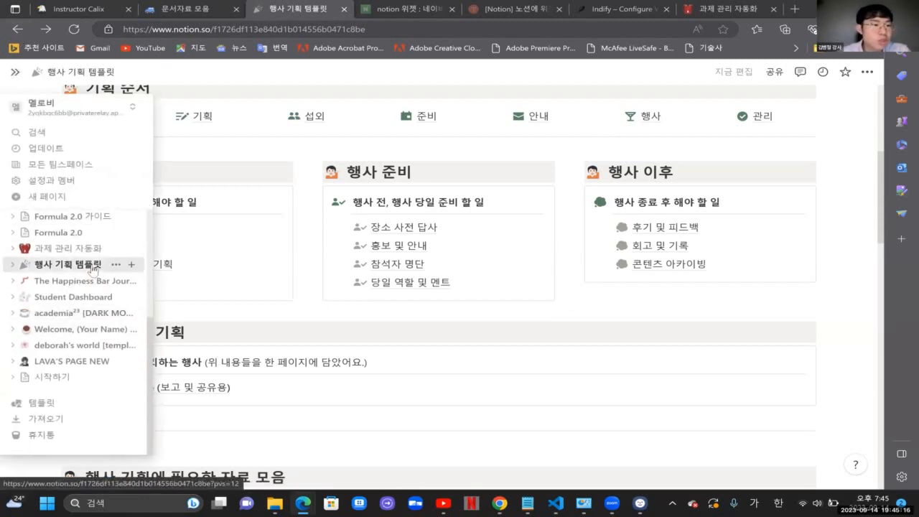
scroll(79, 255, "up", 2)
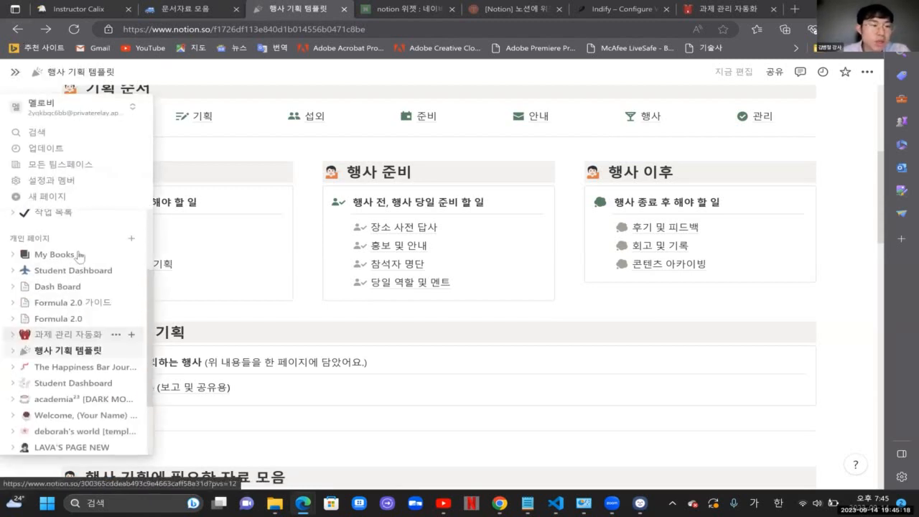
scroll(66, 366, "down", 2)
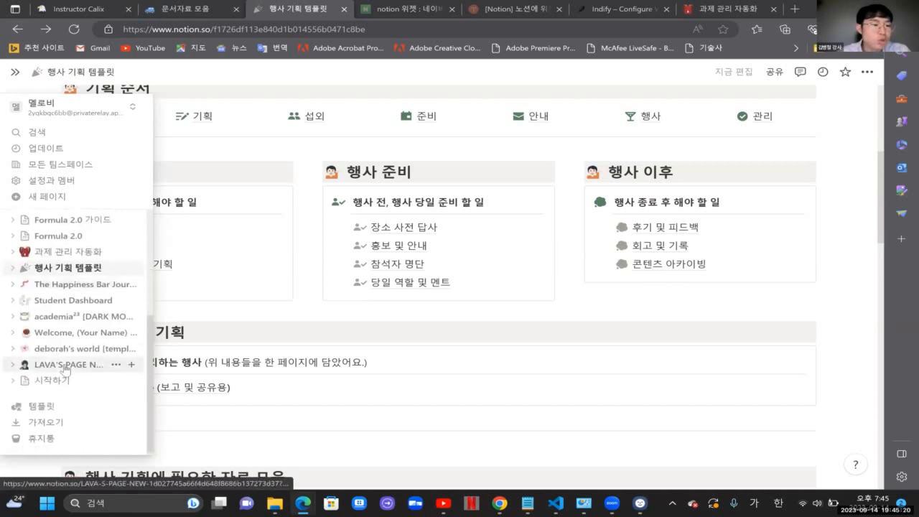
scroll(66, 367, "up", 2)
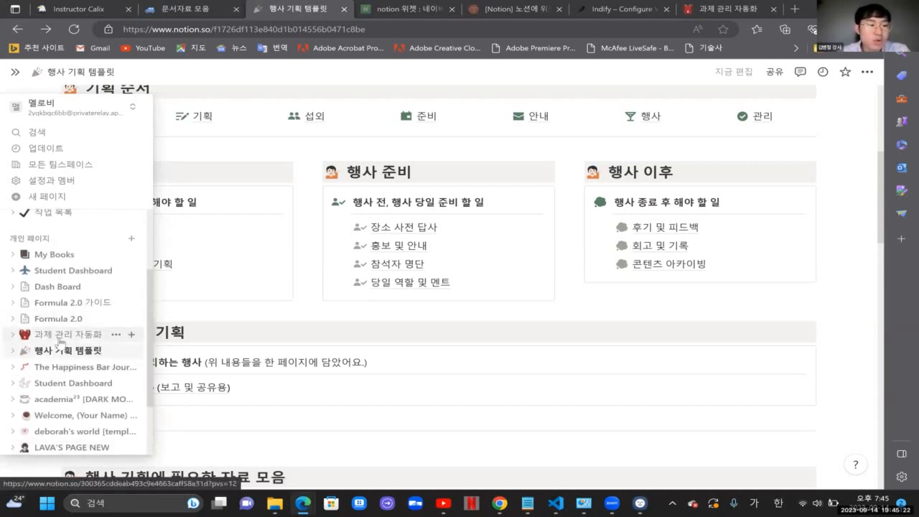
left_click(61, 334)
scroll(61, 342, "up", 2)
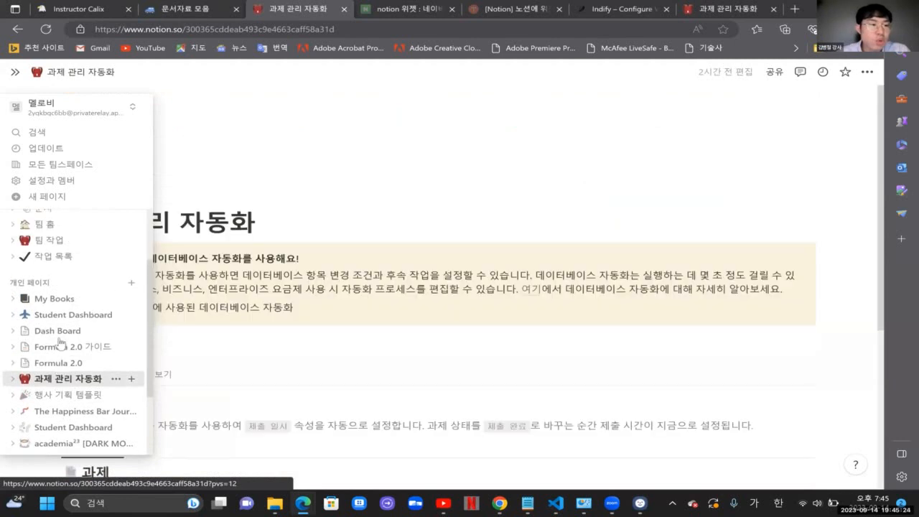
scroll(60, 343, "down", 3)
scroll(60, 342, "up", 1)
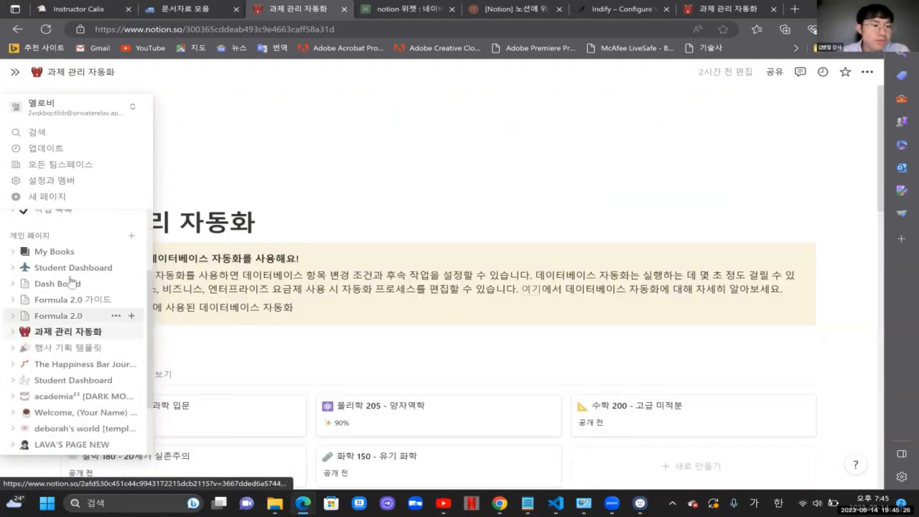
scroll(402, 284, "down", 5)
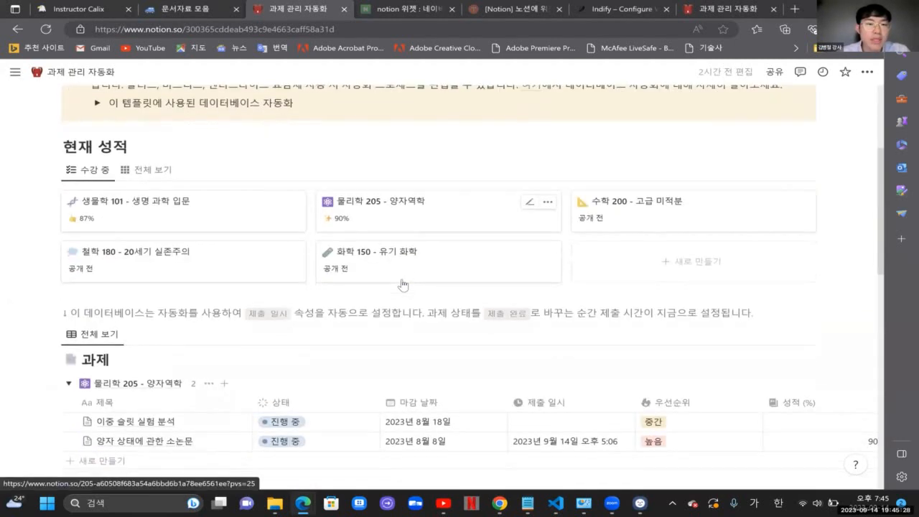
scroll(402, 284, "down", 4)
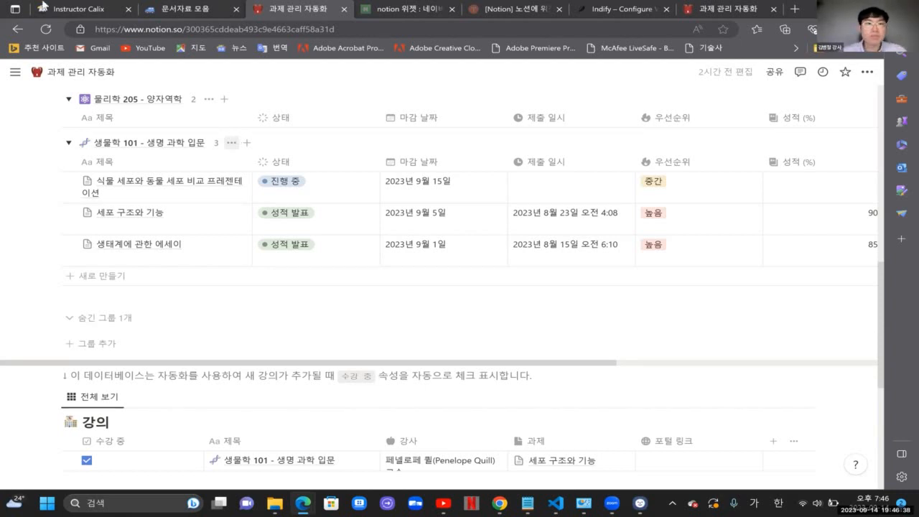
Step: Switch to the other browser tab showing 과제 관리 자동화 and dismiss its unfinished new automation
left_click(154, 13)
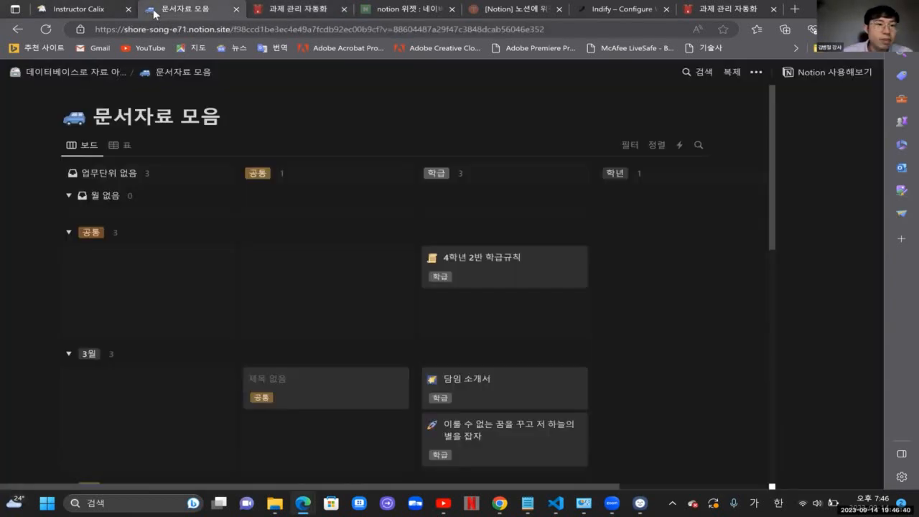
left_click(141, 15)
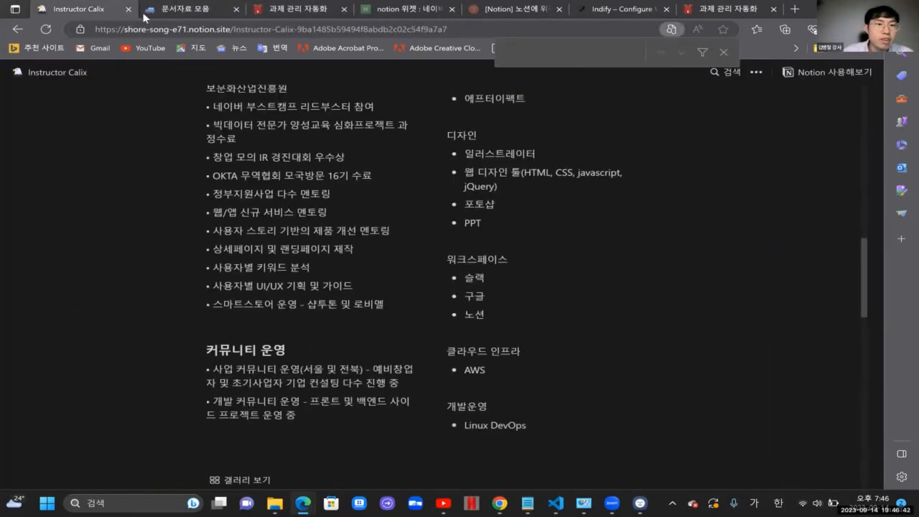
left_click(687, 9)
mouse_move(50, 287)
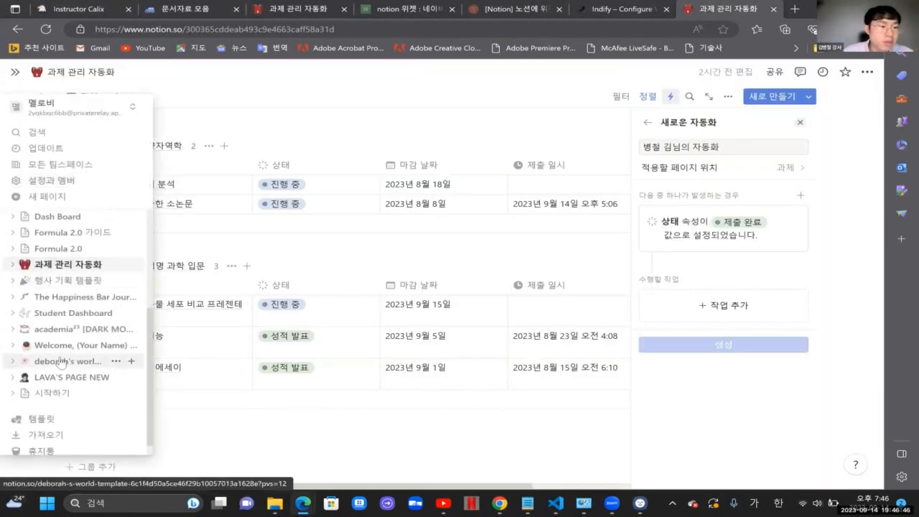
scroll(65, 381, "up", 1)
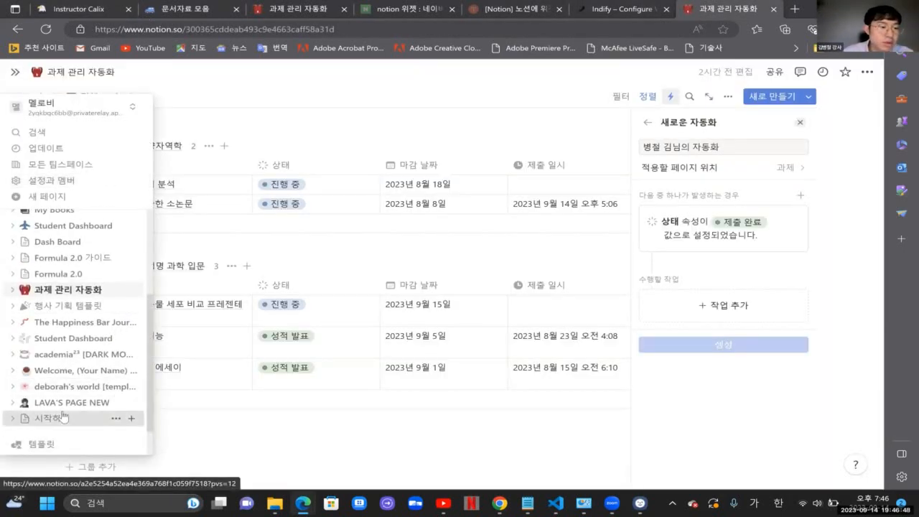
key("Escape")
left_click(422, 288)
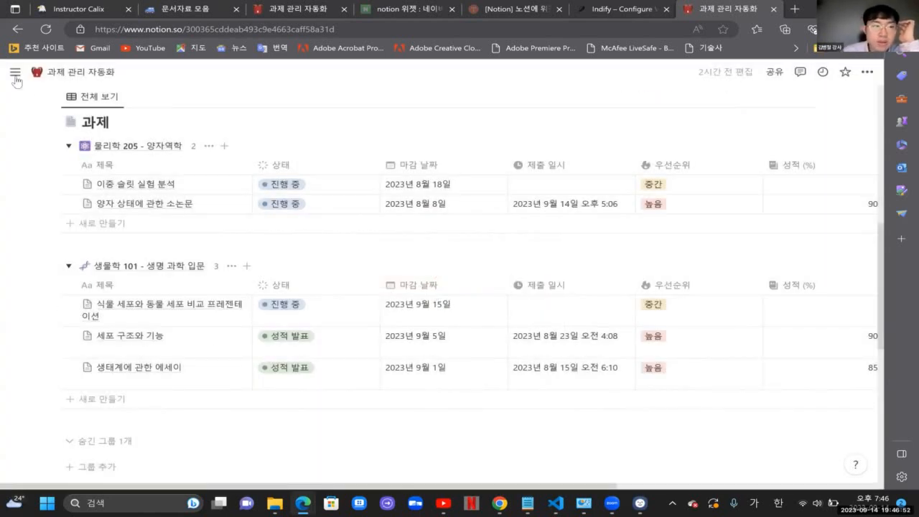
Step: Open the 시작하기 personal page and follow its link to the 고나고가 최고나의 대시보드 (템플릿 공유용) page
mouse_move(14, 72)
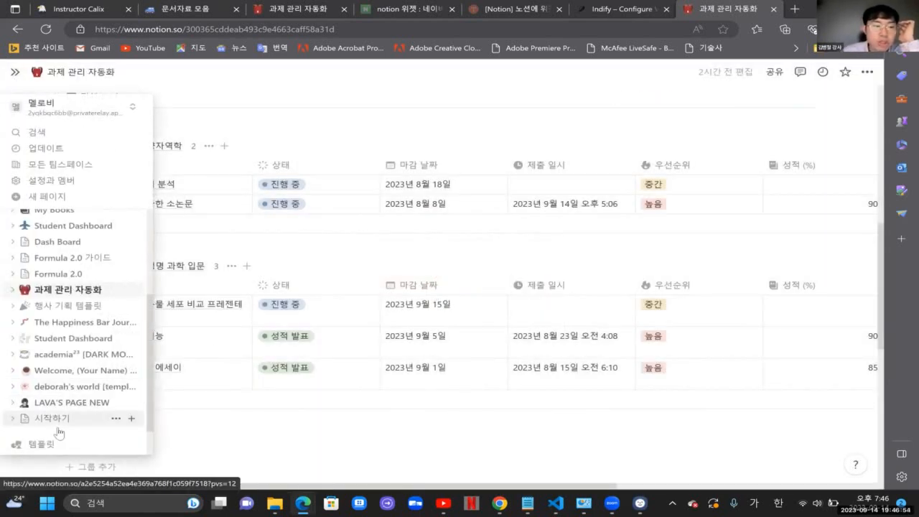
left_click(51, 418)
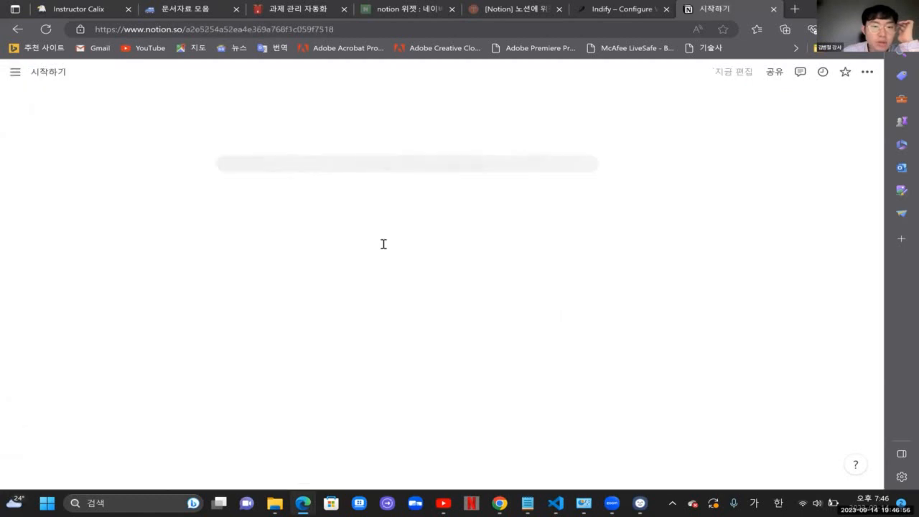
left_click(304, 231)
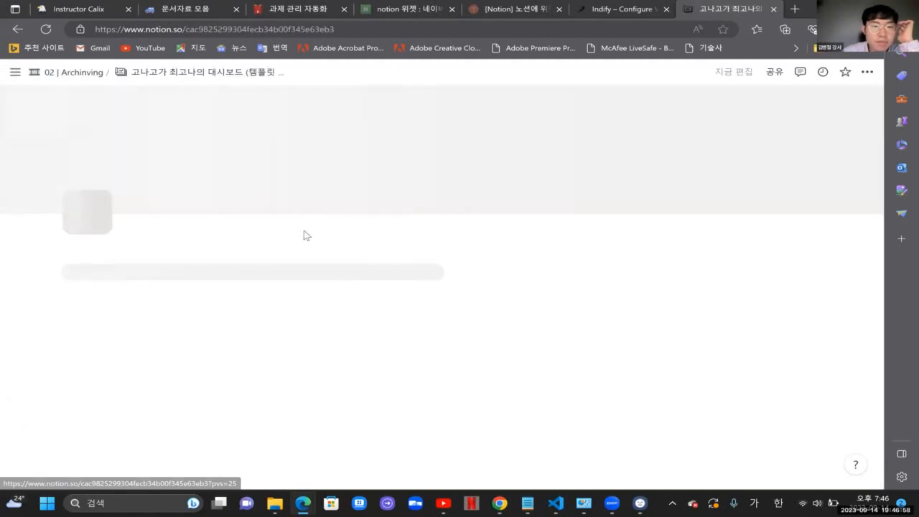
scroll(387, 263, "down", 1)
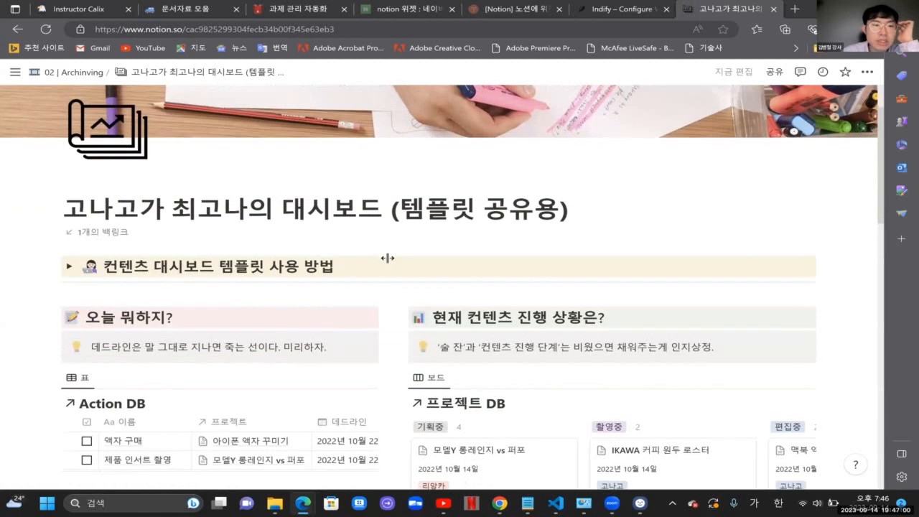
scroll(388, 262, "down", 1)
right_click(388, 262)
left_click(276, 203)
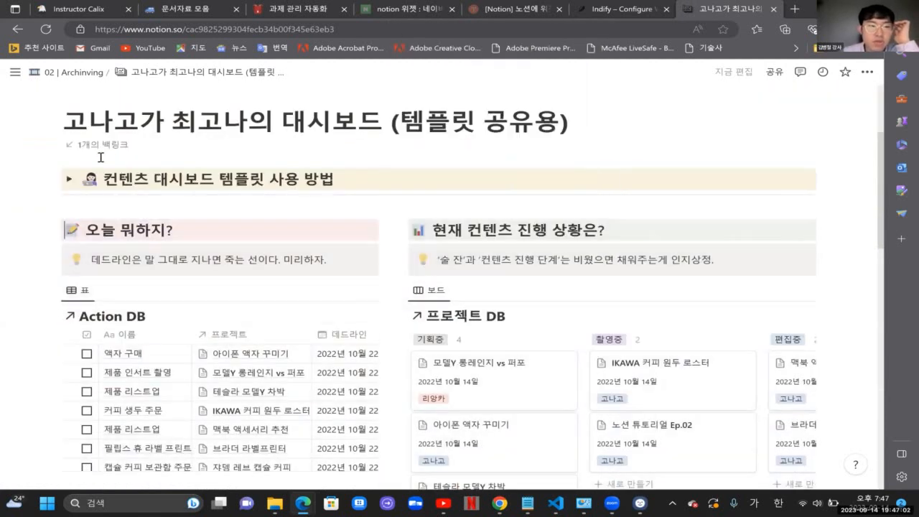
Step: Expand the 컨텐츠 대시보드 템플릿 사용 방법 toggle to read its instructions, and collapse it again
left_click(69, 178)
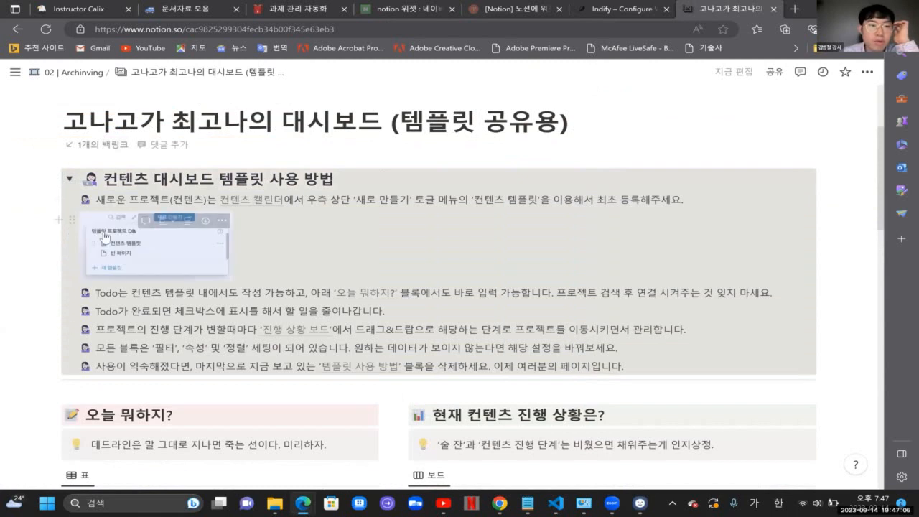
left_click(101, 144)
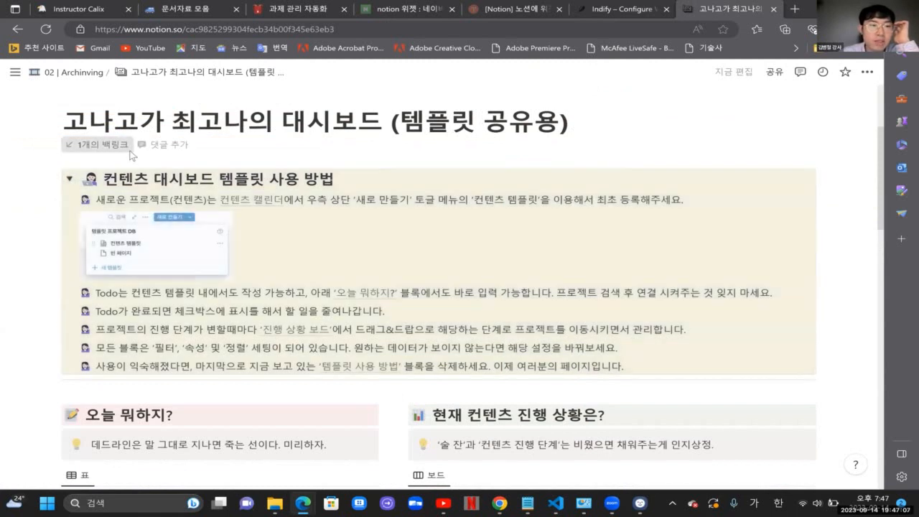
left_click(349, 154)
left_click(69, 180)
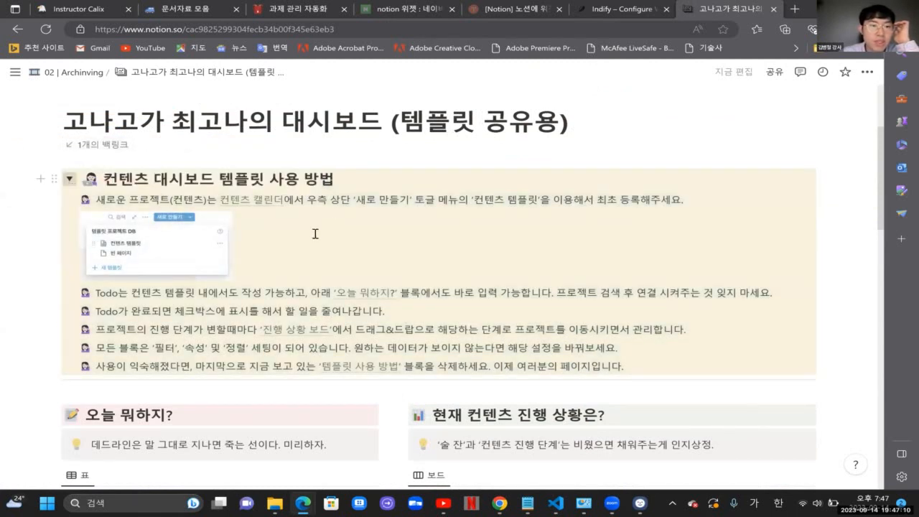
scroll(319, 244, "down", 1)
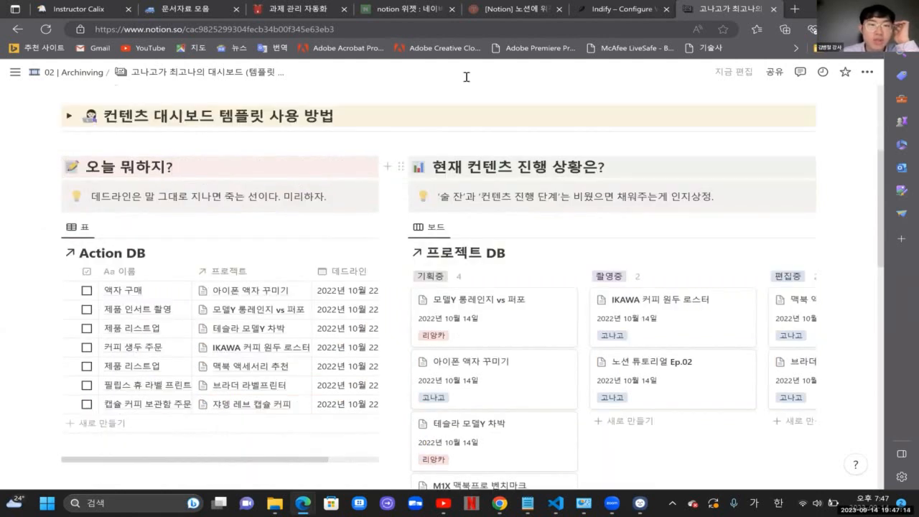
Step: Read the callouts above Action DB and 프로젝트 DB, and check the project relation of the last Action DB item
left_click_drag(156, 196, 258, 196)
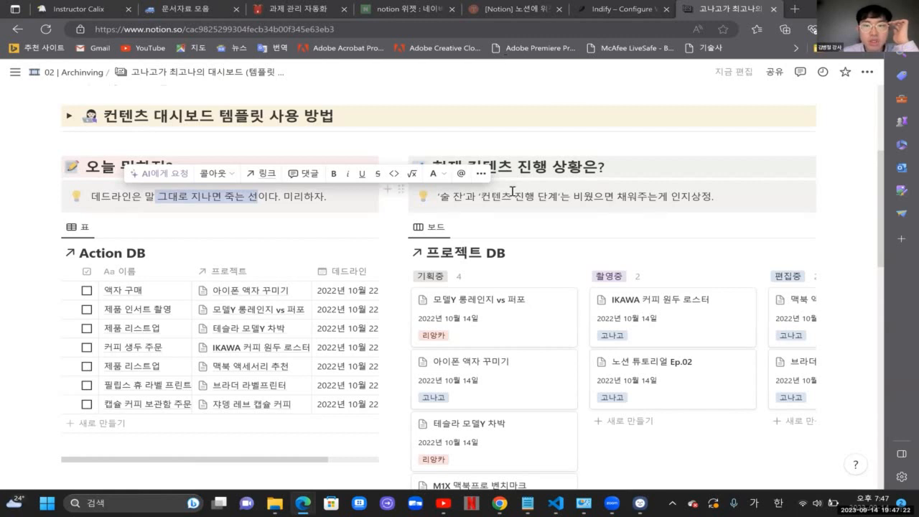
left_click_drag(514, 196, 665, 204)
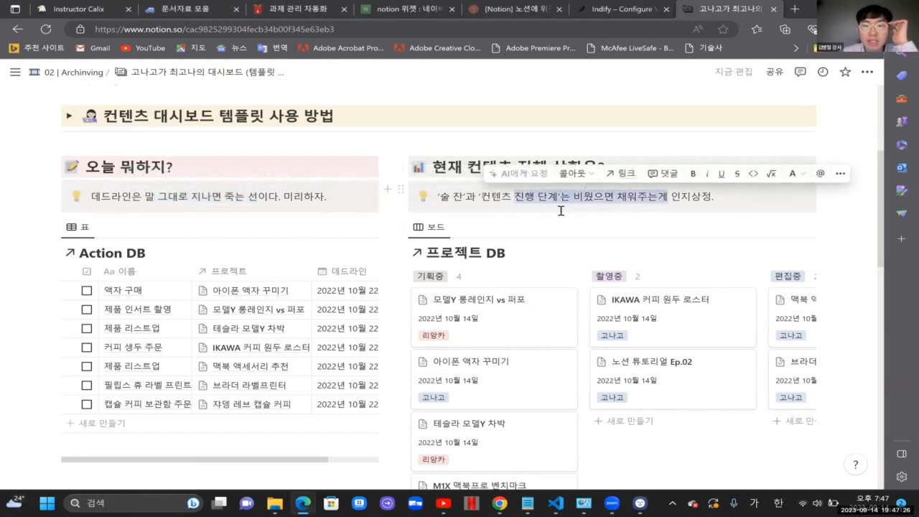
key("Escape")
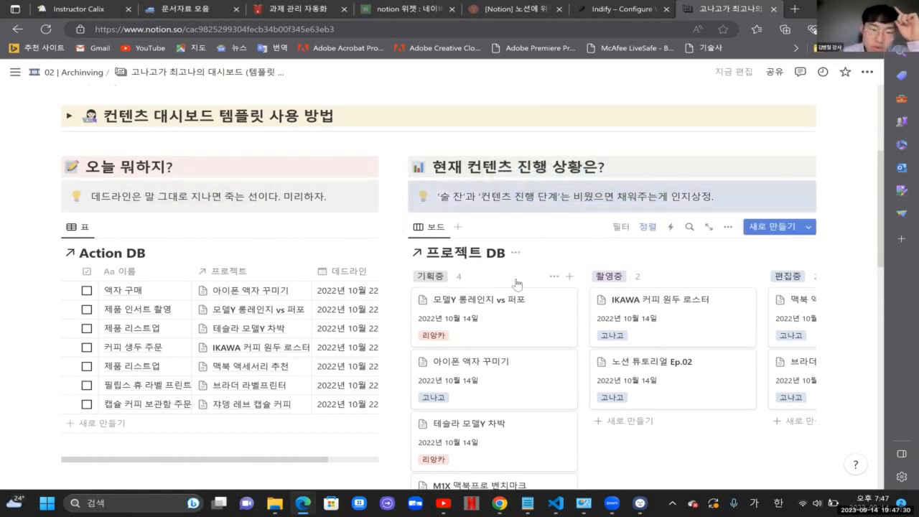
scroll(291, 313, "down", 1)
left_click(290, 309)
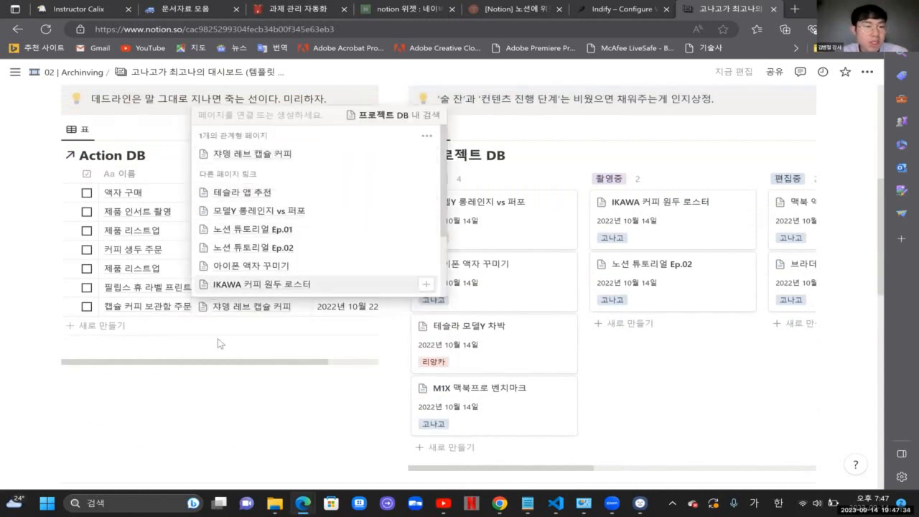
key("Escape")
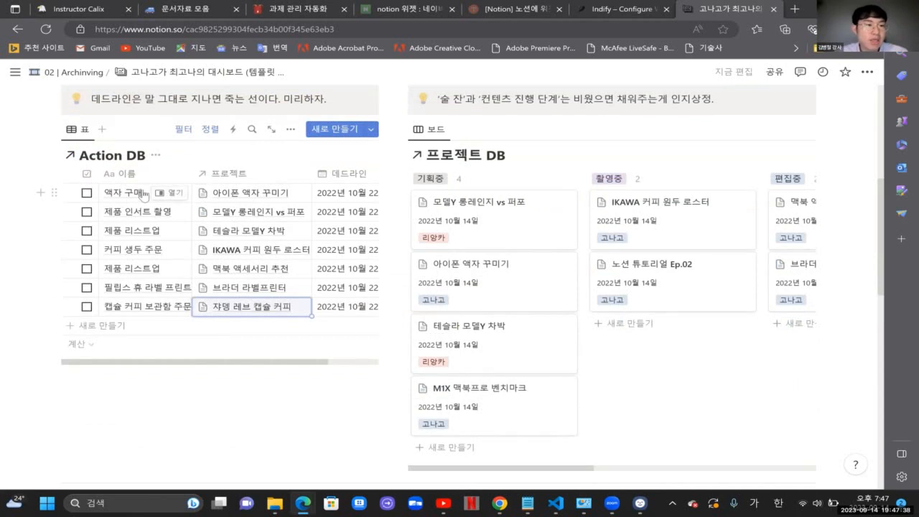
Step: Open the 액자 구매 item from Action DB and write "액자는 어떻게 하기로 했다." in its page body
left_click(171, 194)
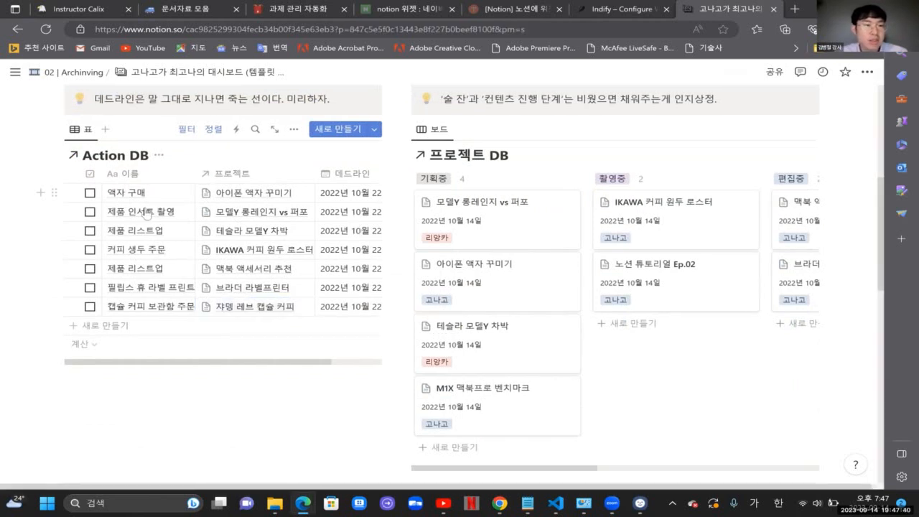
key("Down")
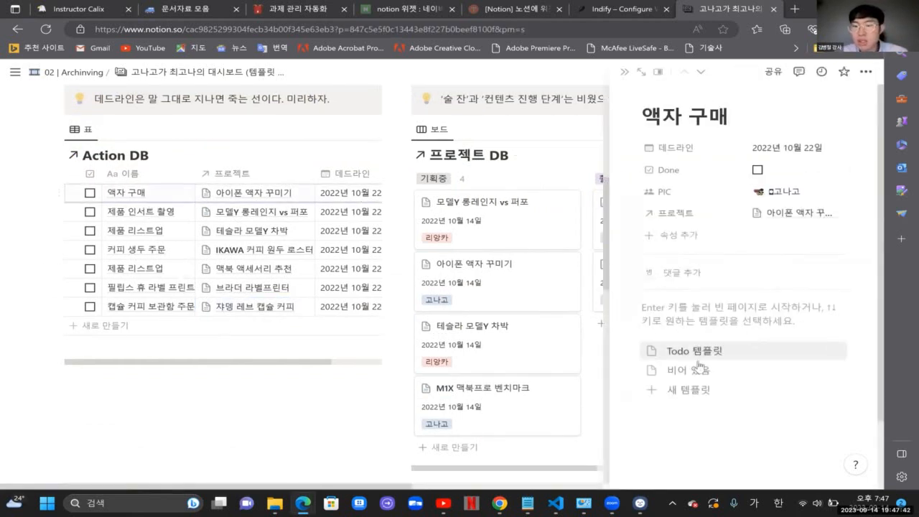
key("Up")
key("Down")
key("Up")
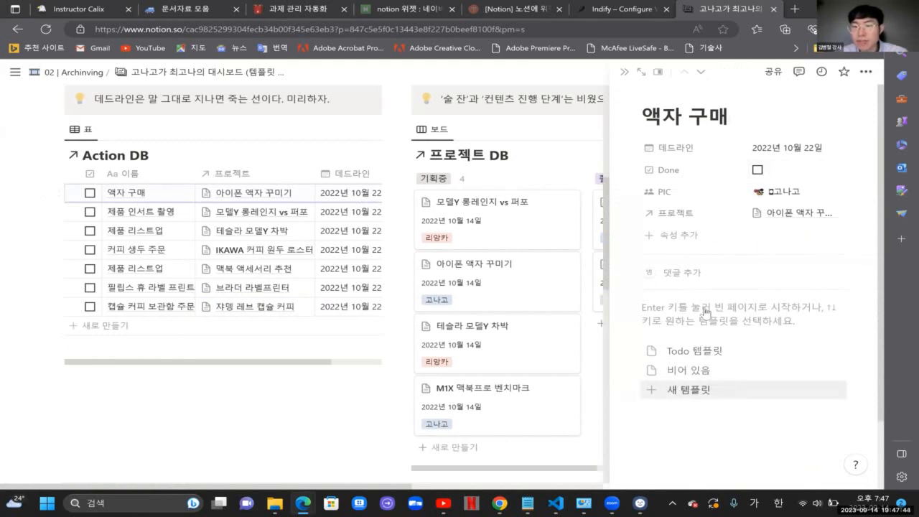
key("Down")
type("ㅇ")
key("BackSpace")
type("액자는 어떻게")
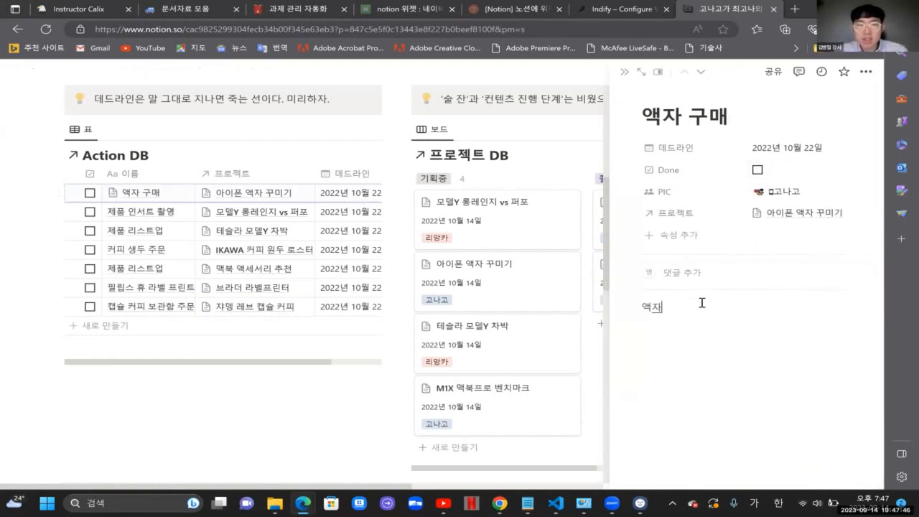
type(" 하기로 했다.")
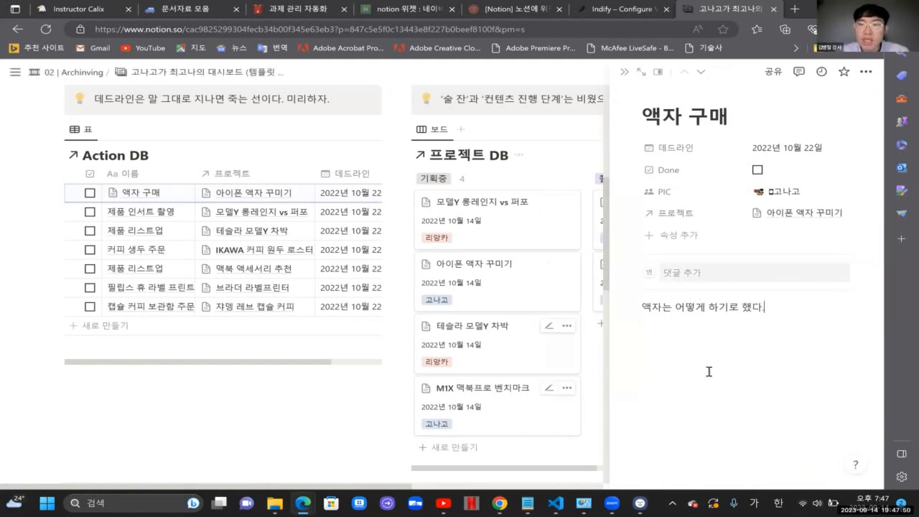
Step: View the 아이폰 액자 꾸미기 project page through the relation of the 액자 구매 item, and close it again
left_click(271, 194)
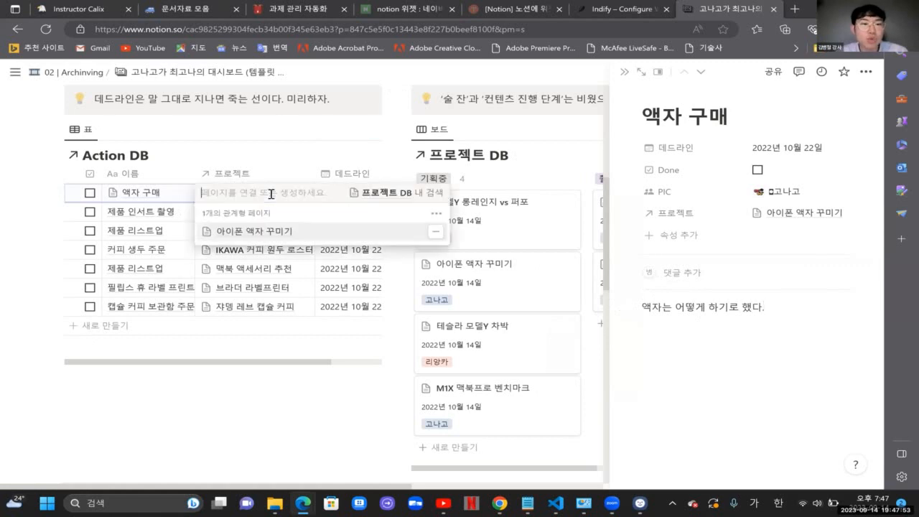
left_click(263, 231)
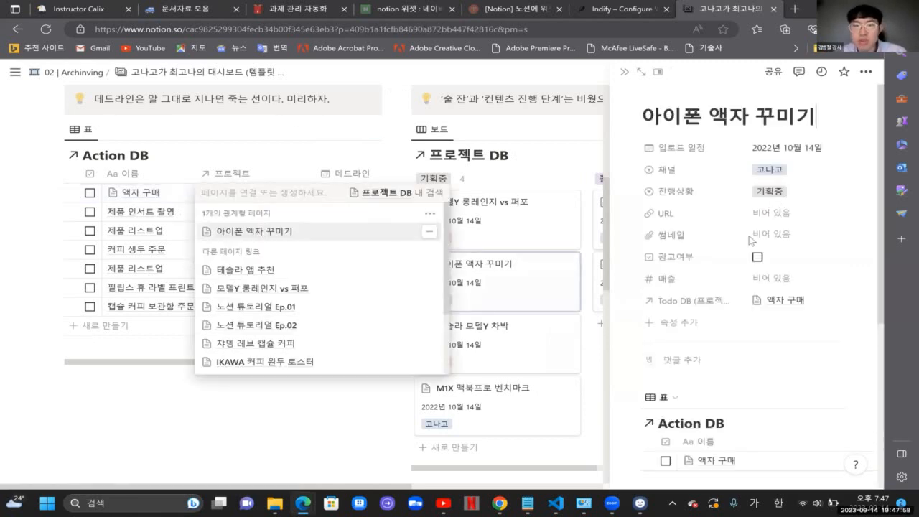
left_click(292, 433)
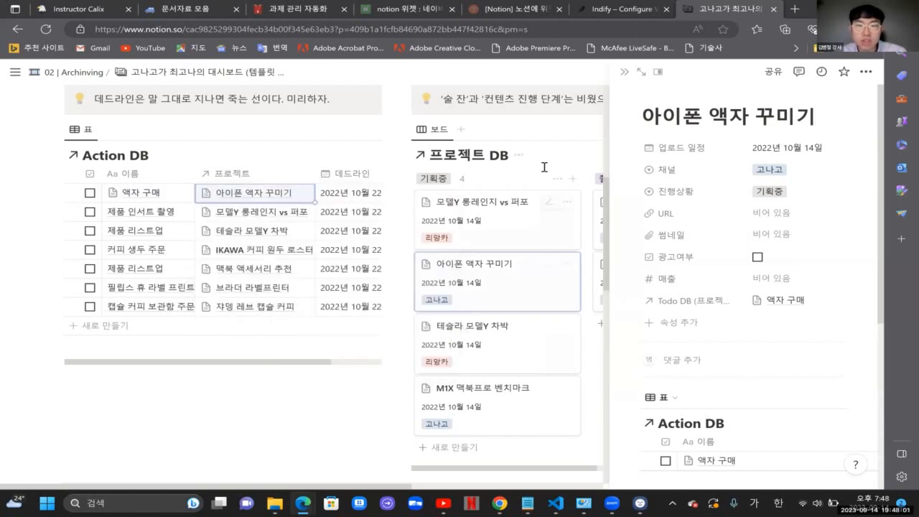
left_click(622, 75)
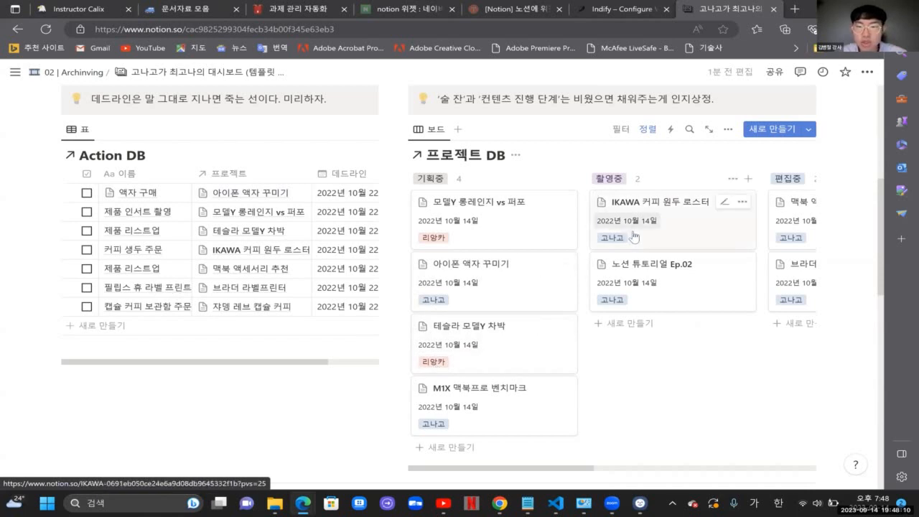
Step: Move the IKAWA 커피 원두 로스터 card on the 프로젝트 DB board from 촬영중 to 편집중 and on to 업로드 대기
scroll(646, 244, "right", 3)
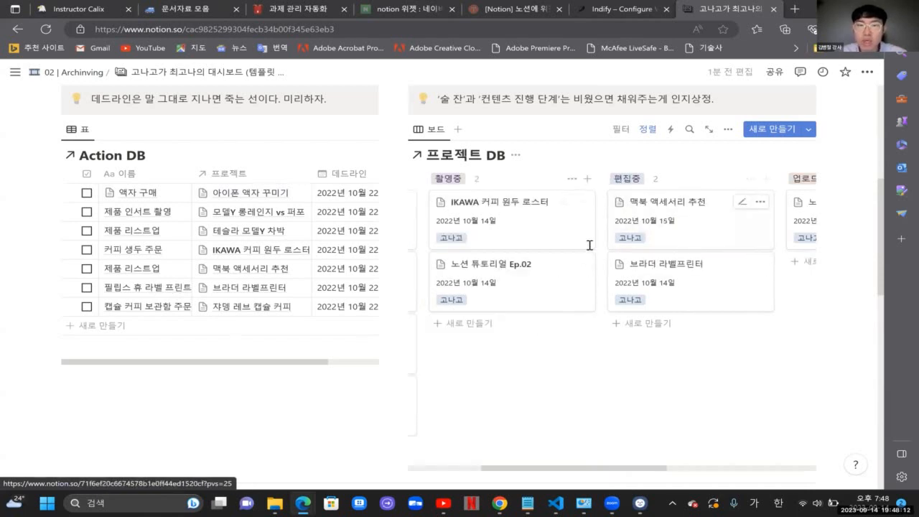
left_click_drag(560, 250, 700, 333)
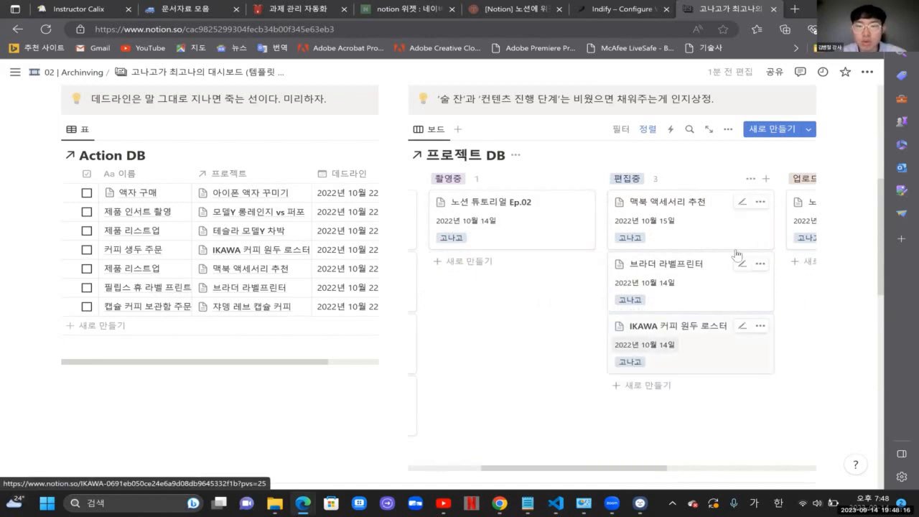
left_click_drag(772, 320, 747, 292)
scroll(747, 292, "right", 3)
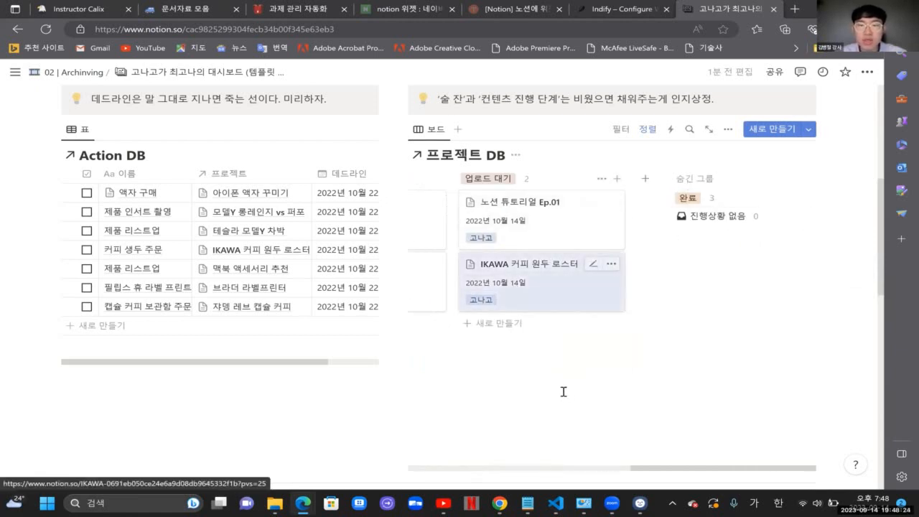
Step: Review the 컨텐츠 캘린더 section and compare it with the Action DB table and the 프로젝트 DB board
scroll(519, 373, "left", 3)
scroll(518, 374, "down", 4)
scroll(519, 373, "down", 5)
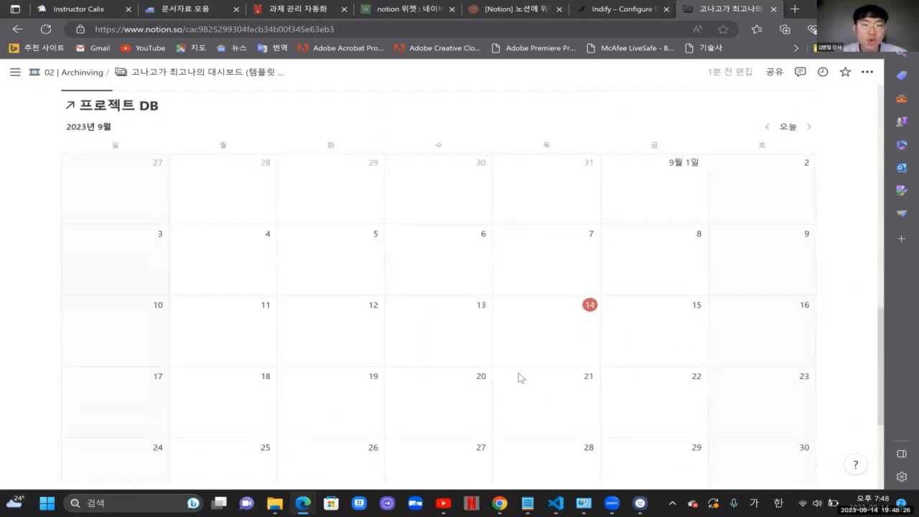
scroll(518, 373, "up", 4)
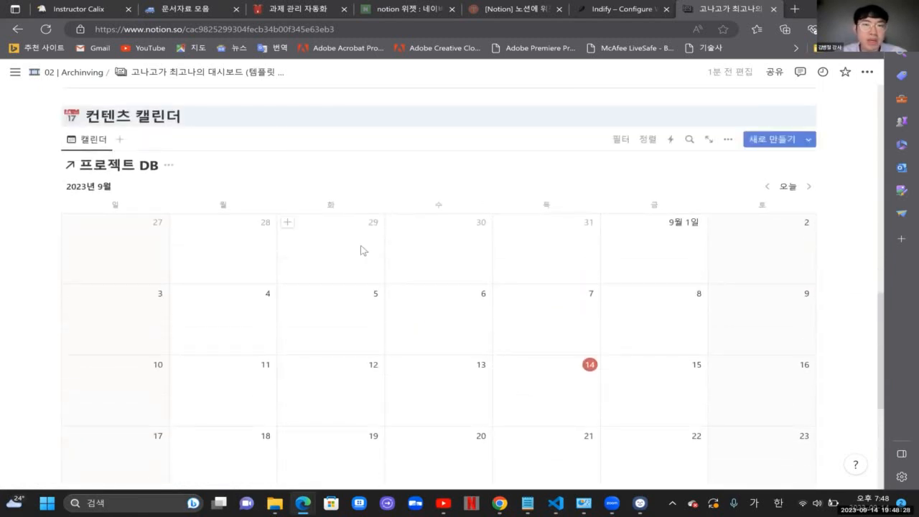
scroll(361, 250, "up", 6)
scroll(361, 251, "down", 3)
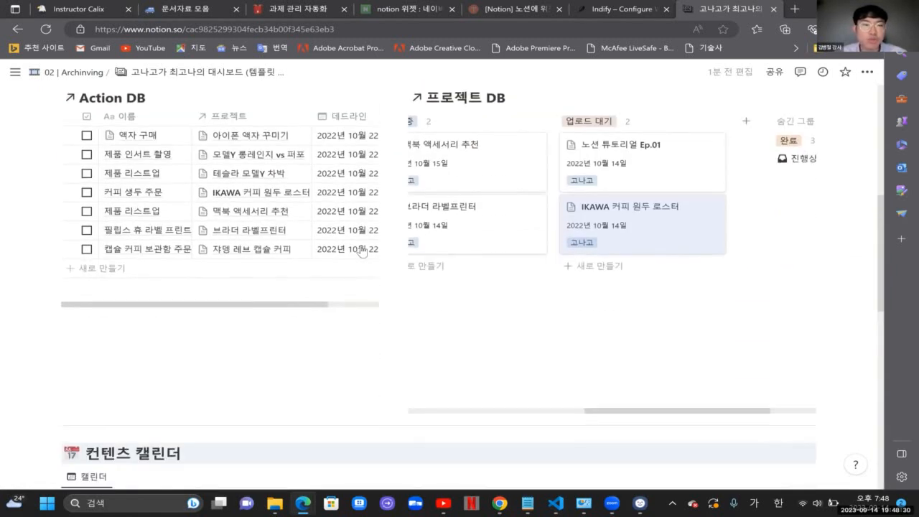
scroll(377, 262, "up", 2)
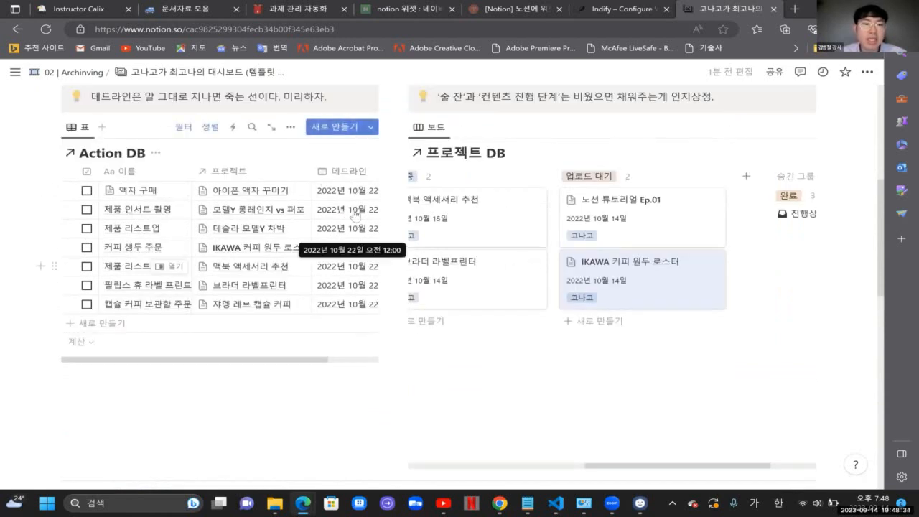
scroll(316, 408, "down", 2)
scroll(316, 408, "down", 1)
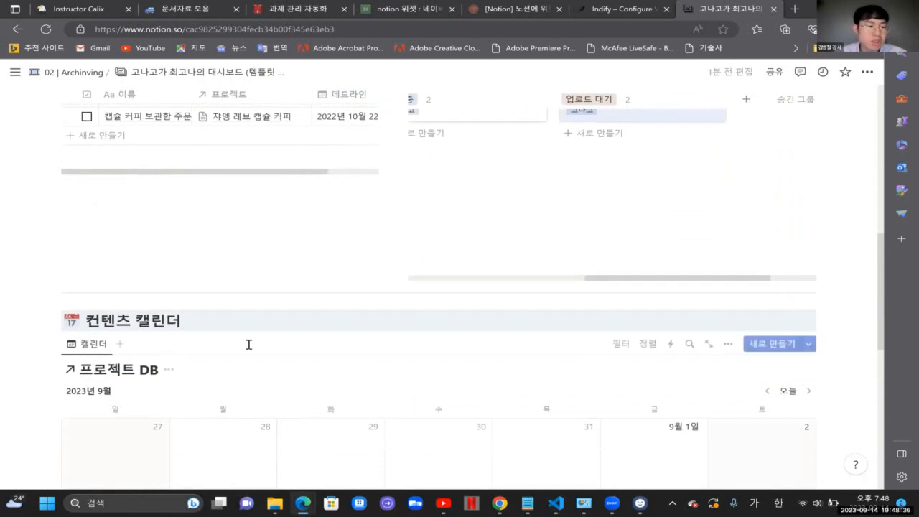
scroll(287, 328, "up", 3)
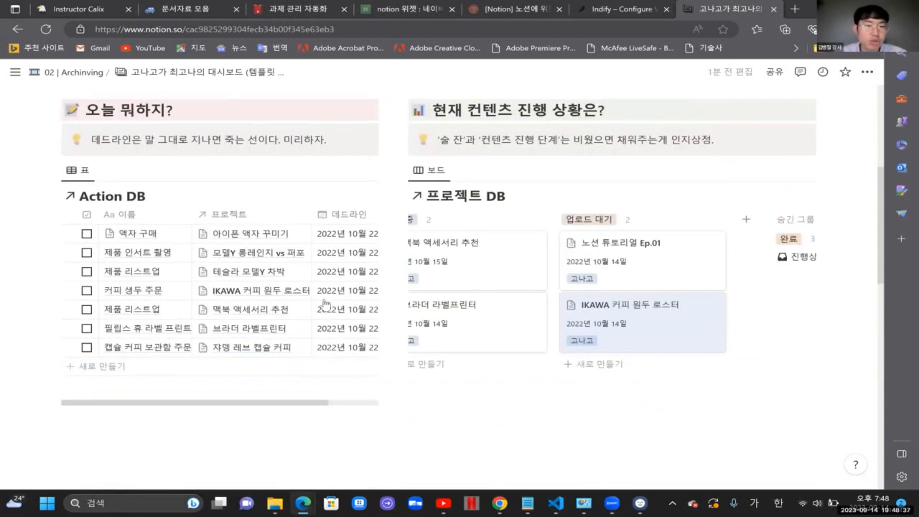
Step: Set the 데드라인 of the 액자 구매 item in Action DB to 2023. 9. 22
left_click(348, 234)
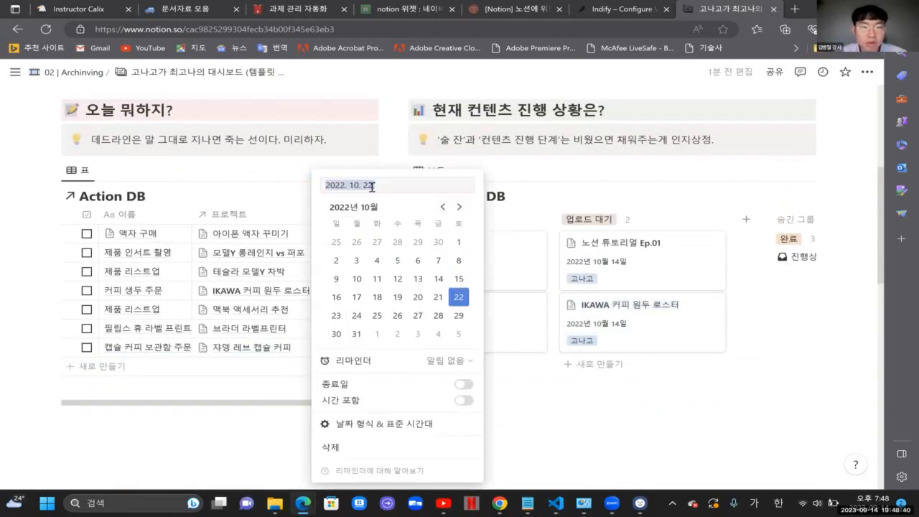
left_click(349, 185)
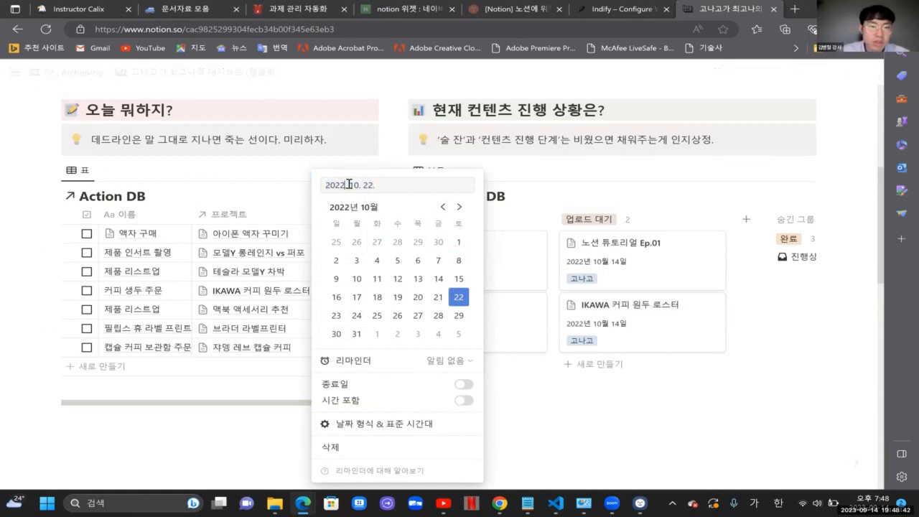
key("BackSpace")
type("3")
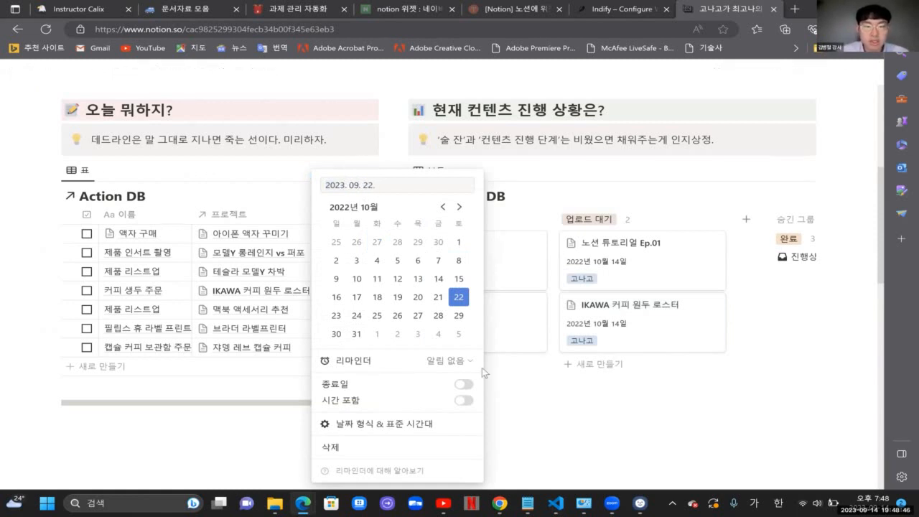
key("Return")
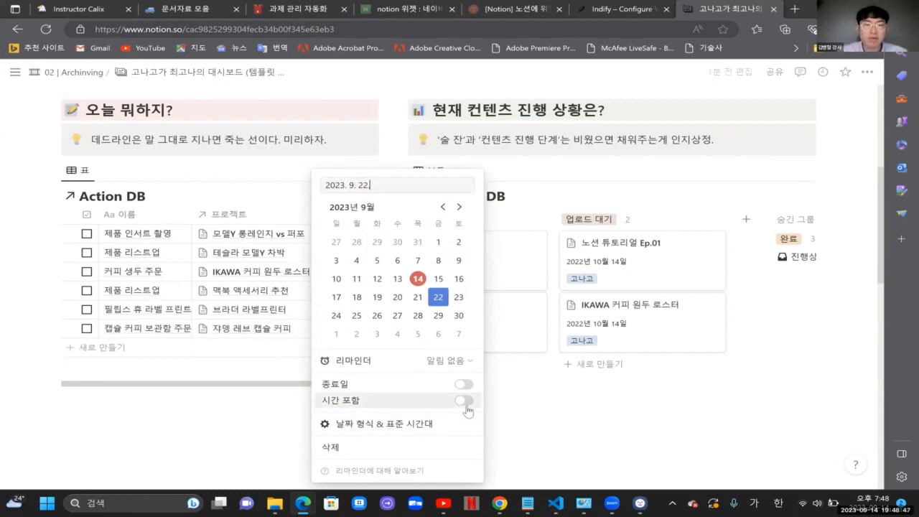
left_click(597, 404)
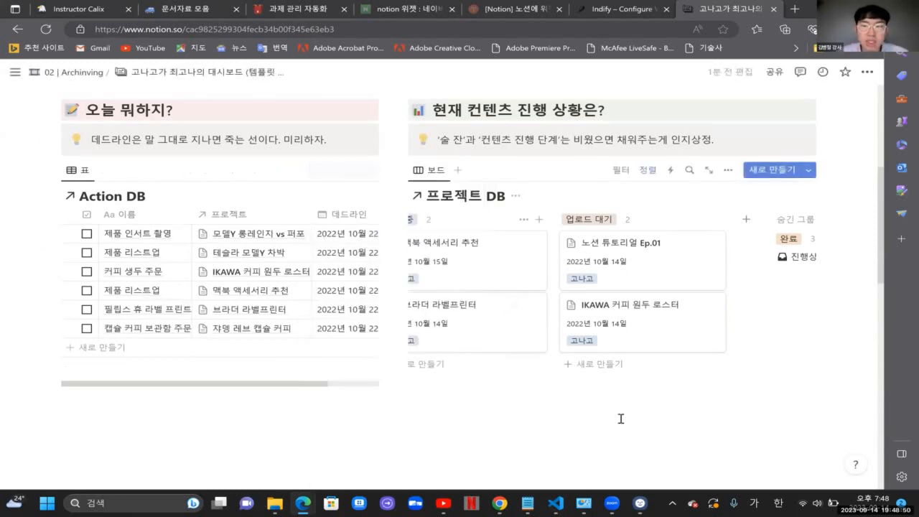
Step: Examine the September 2023 view of the 컨텐츠 캘린더 for entries around the 22nd
scroll(620, 418, "down", 7)
scroll(621, 420, "up", 2)
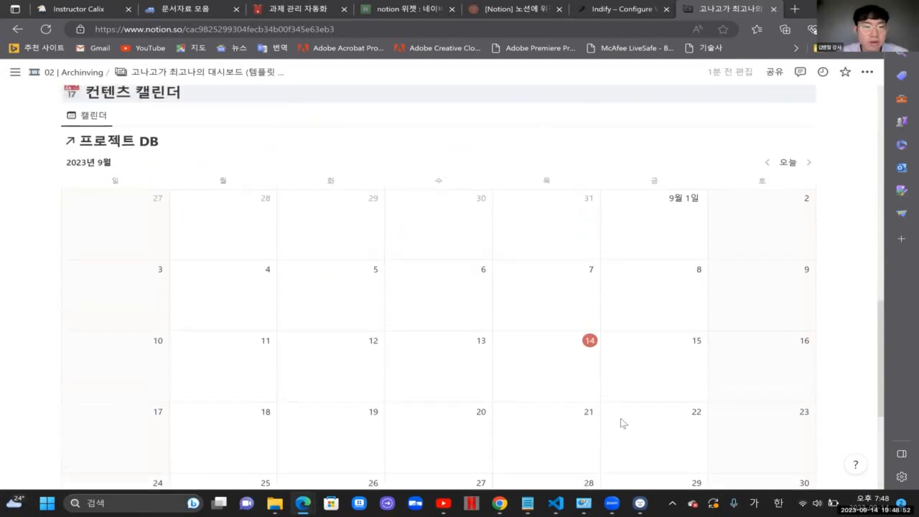
scroll(622, 423, "down", 5)
scroll(648, 324, "up", 2)
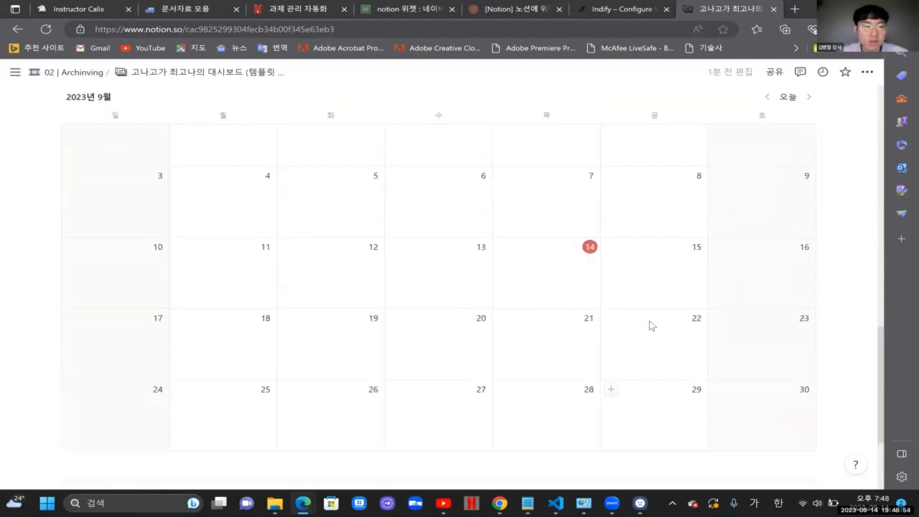
scroll(652, 349, "up", 1)
scroll(652, 348, "up", 1)
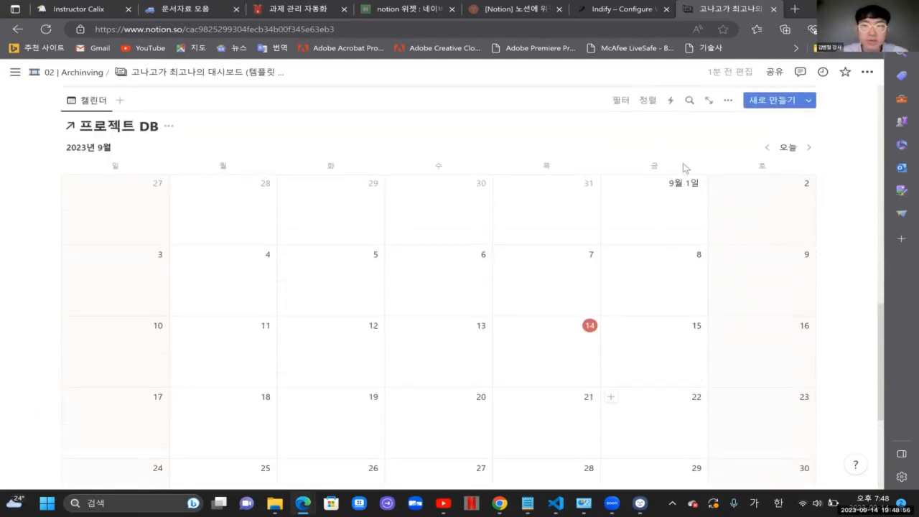
scroll(656, 304, "down", 2)
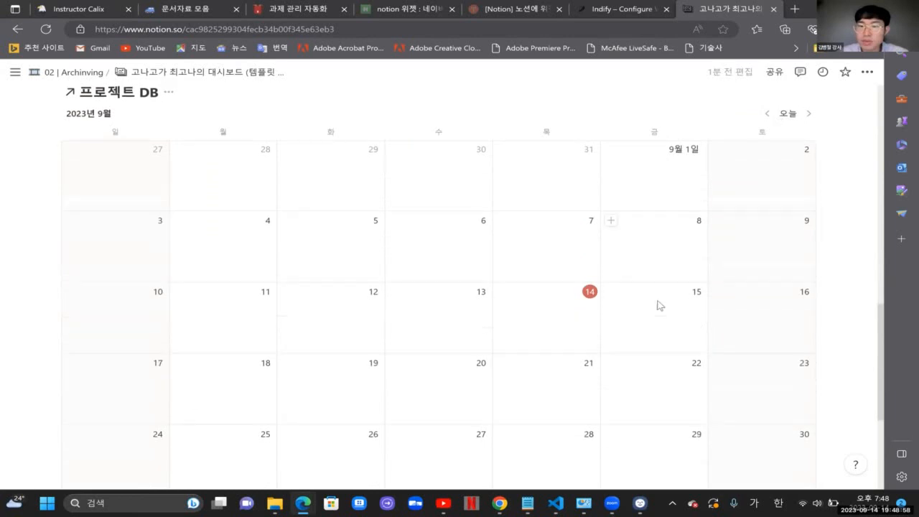
scroll(656, 304, "up", 4)
scroll(656, 301, "up", 5)
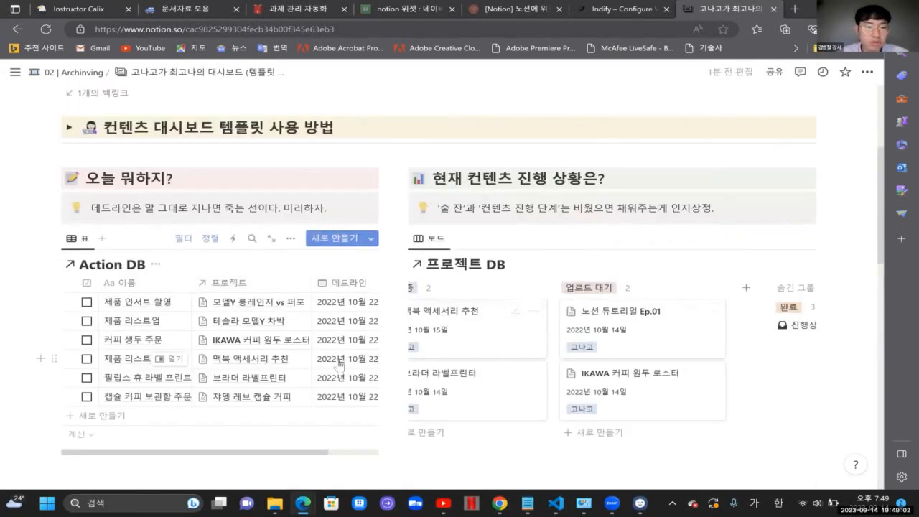
Step: Add a new item to the Action DB table and set its 데드라인 to 2023. 9. 15
scroll(338, 361, "down", 2)
scroll(267, 234, "up", 1)
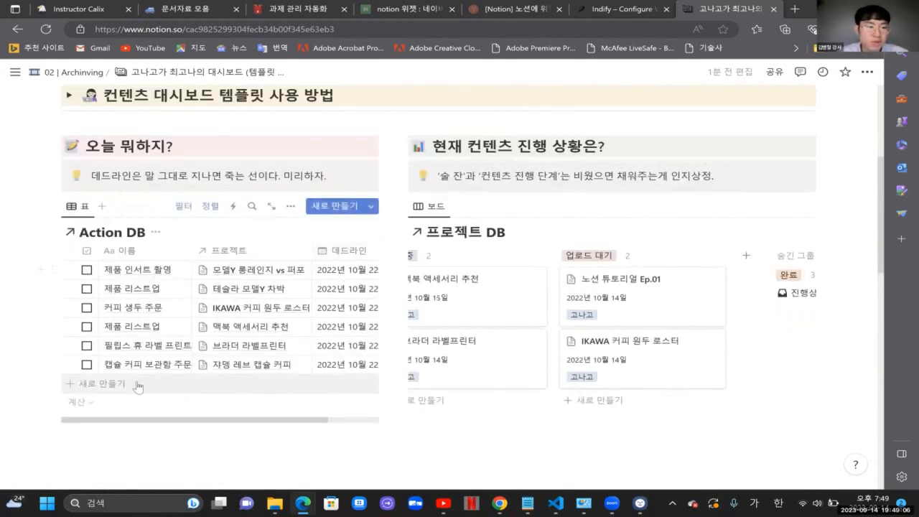
left_click(100, 383)
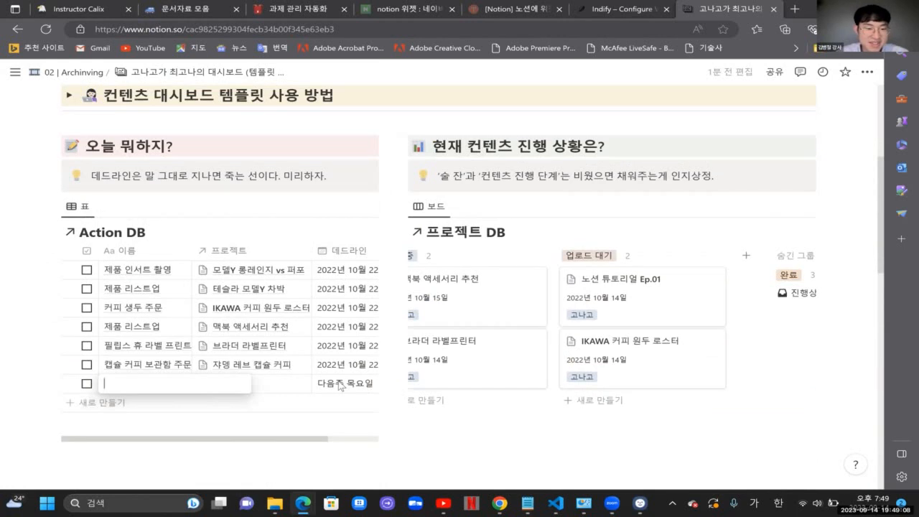
key("Escape")
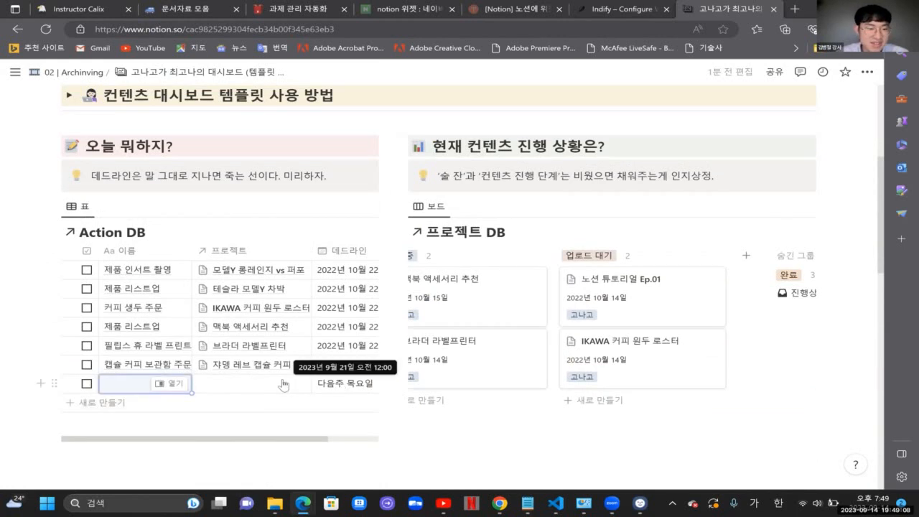
left_click(346, 384)
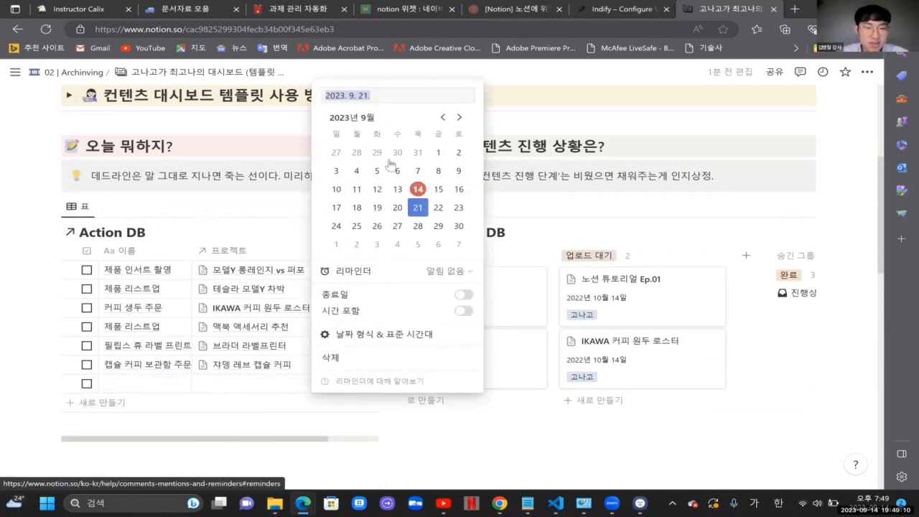
left_click(437, 188)
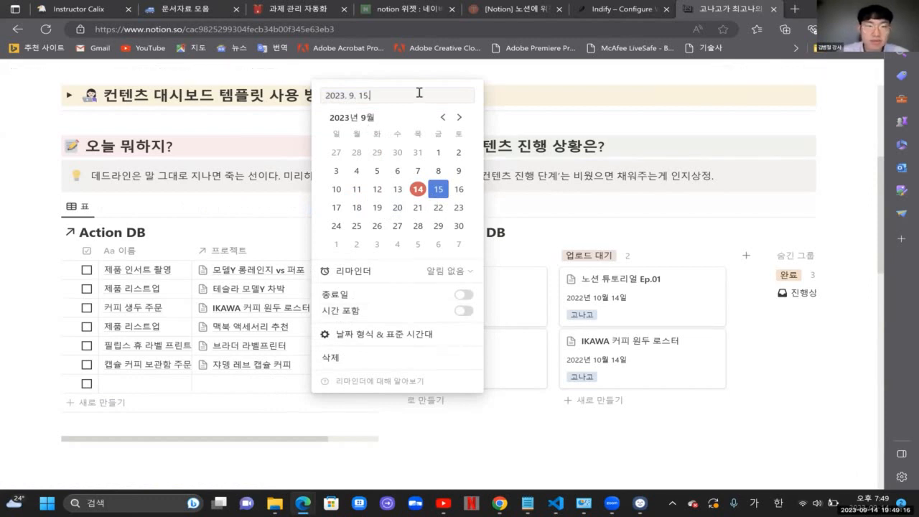
left_click(330, 409)
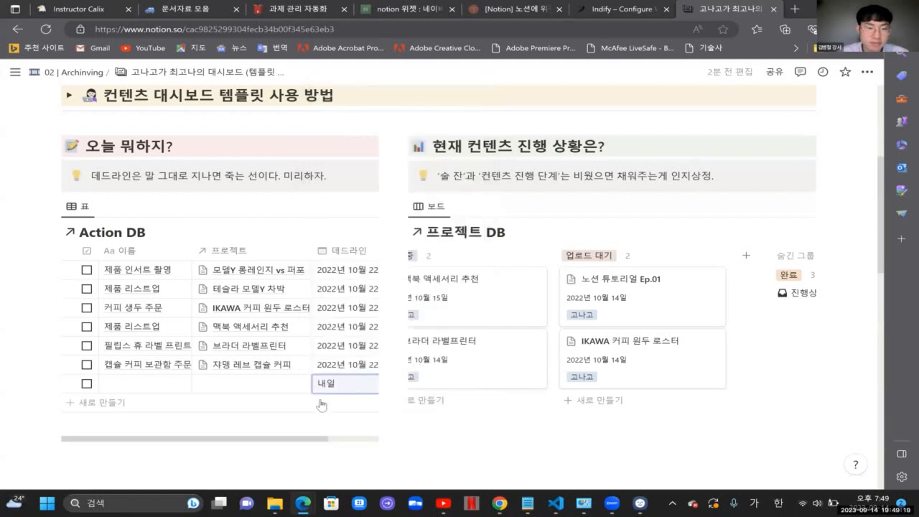
Step: Link the new Action DB item to the IKAWA 커피 원두 로스터 project and name it 일기
left_click(255, 384)
left_click(271, 247)
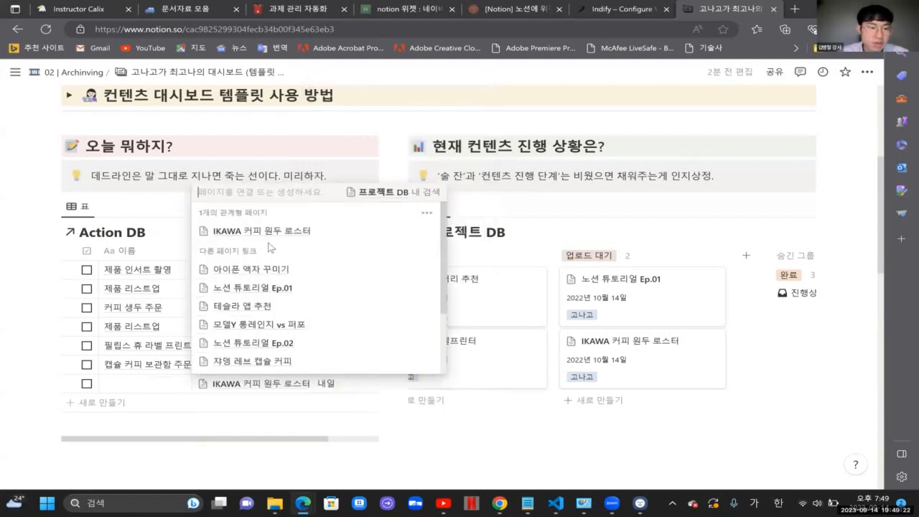
left_click(150, 385)
left_click(149, 382)
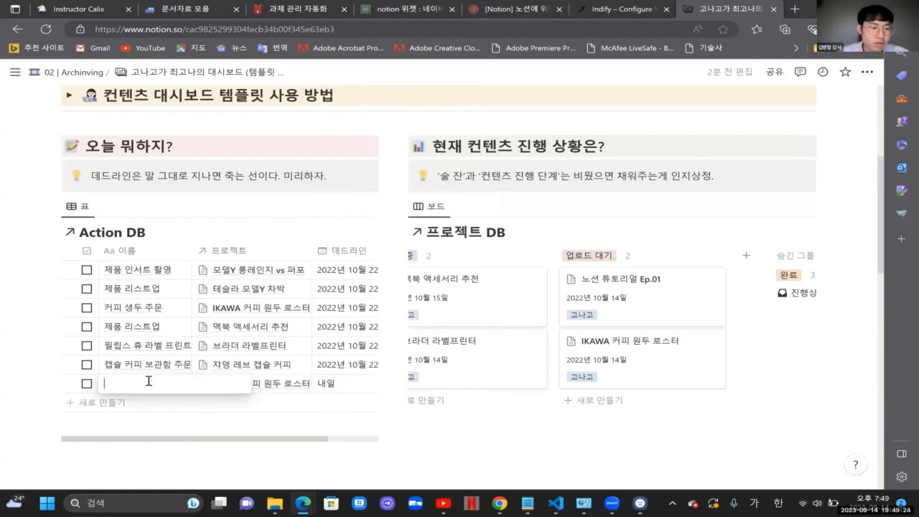
type("일기")
key("Return")
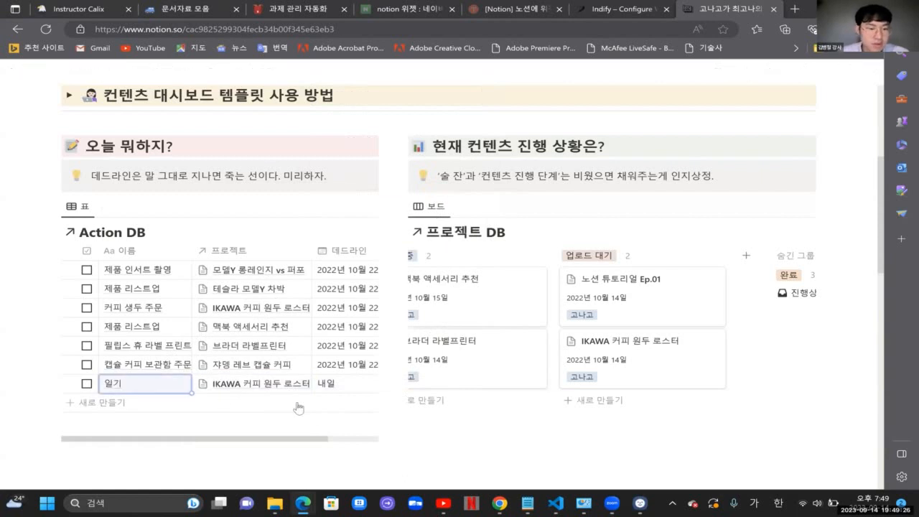
Step: Check the September 2023 컨텐츠 캘린더 for the new item and inspect the calendar's view settings
scroll(309, 371, "down", 10)
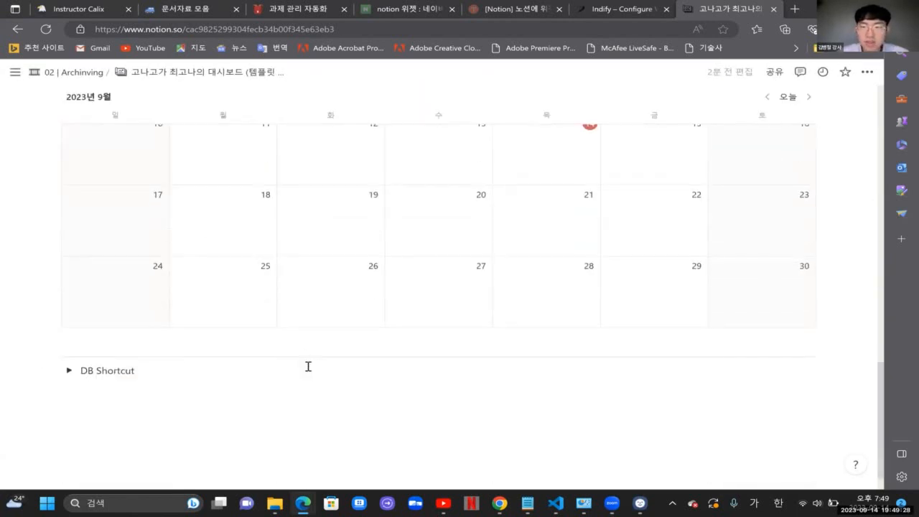
scroll(308, 370, "up", 2)
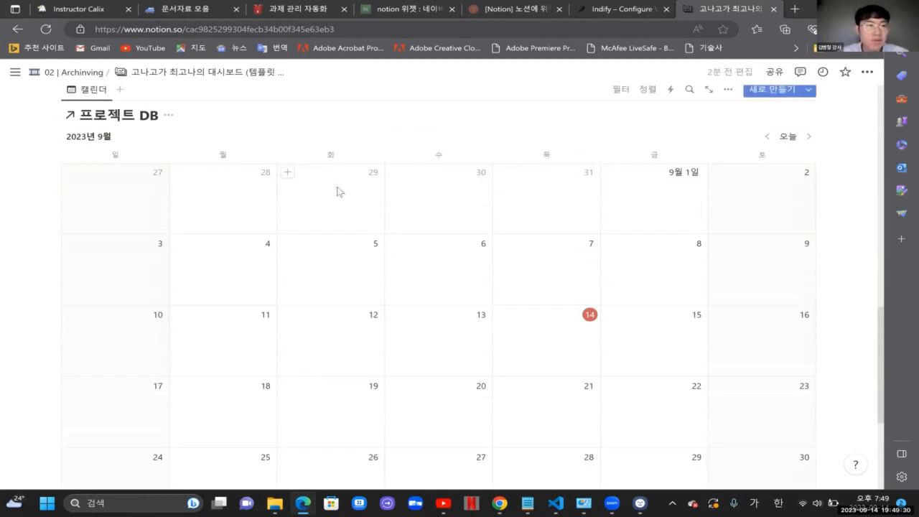
scroll(337, 187, "up", 1)
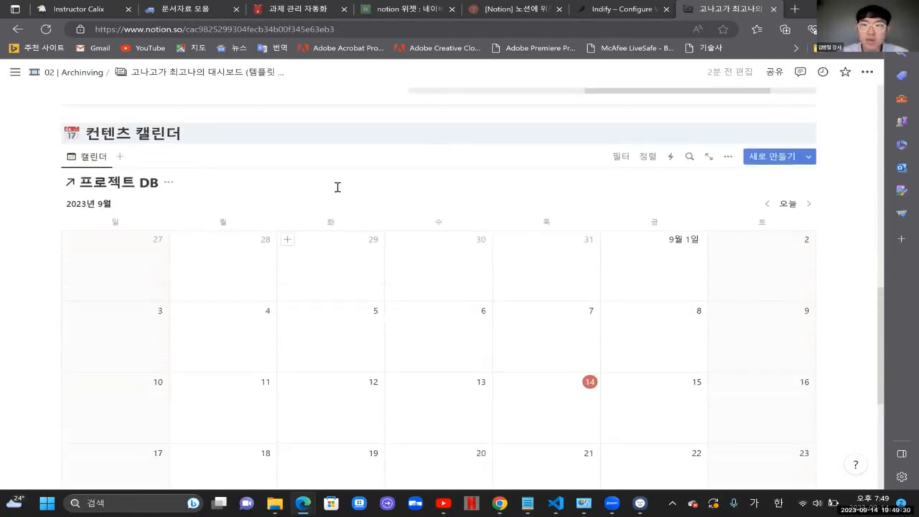
left_click(728, 157)
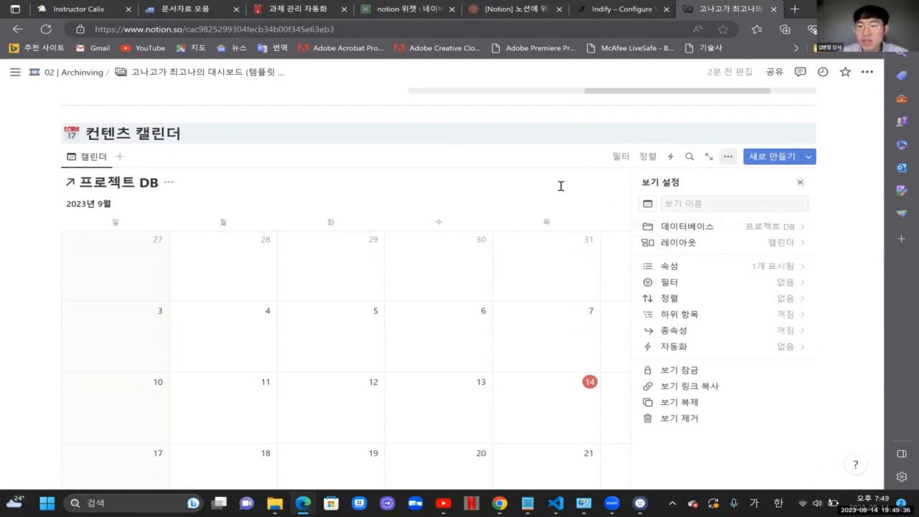
left_click(561, 186)
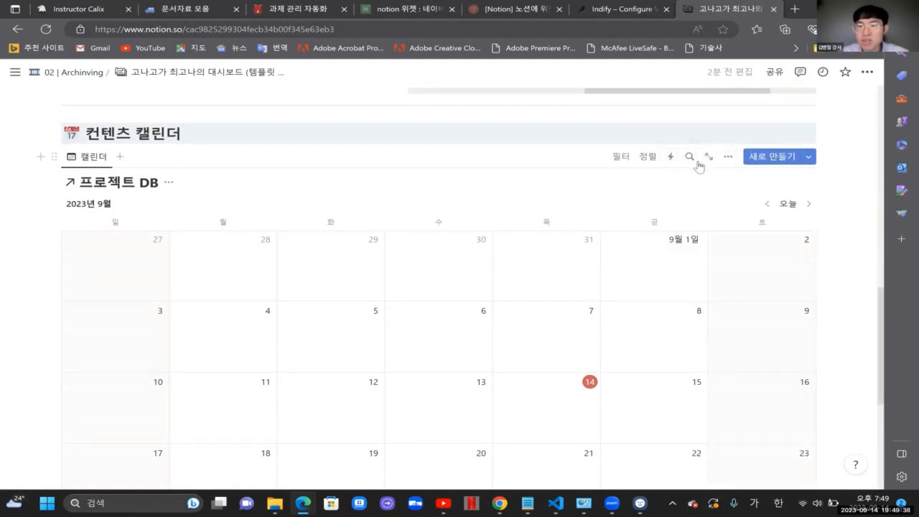
Step: Compare the dates in the 컨텐츠 캘린더 with the items in Action DB and the 프로젝트 DB board
scroll(375, 209, "down", 4)
scroll(375, 213, "up", 3)
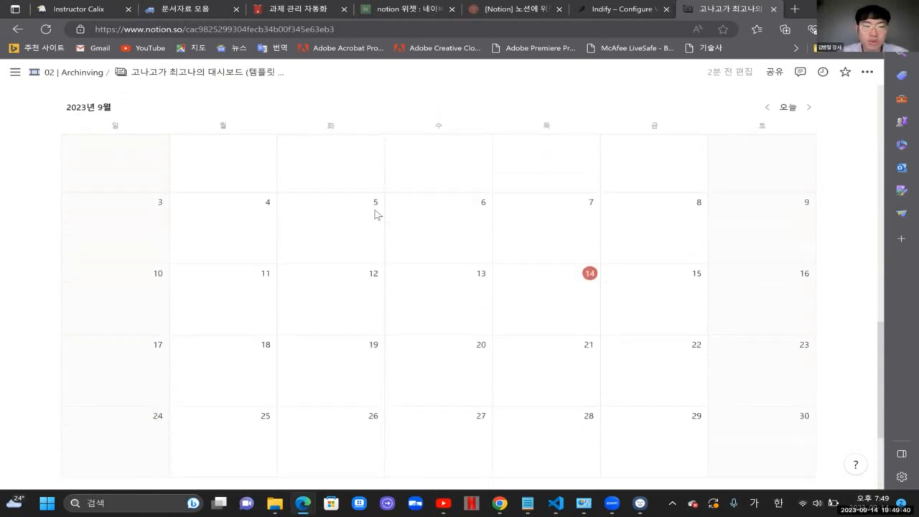
scroll(375, 213, "up", 3)
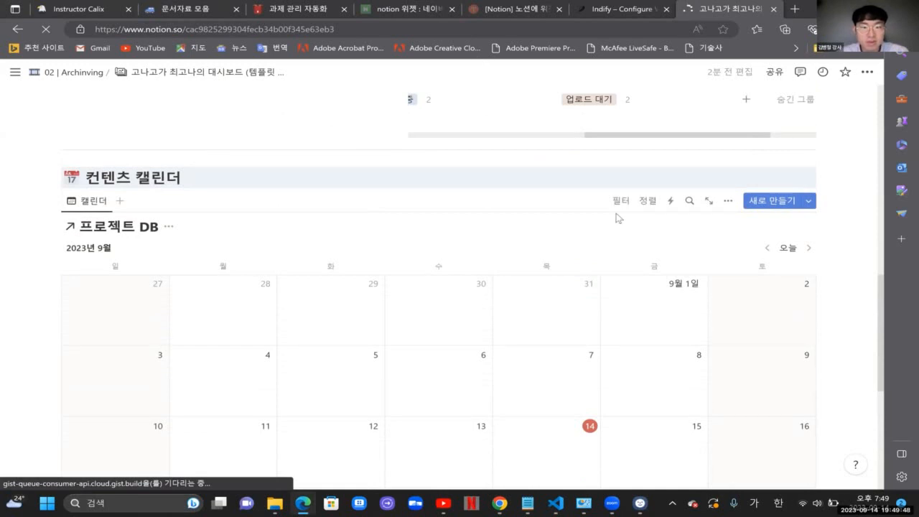
scroll(615, 217, "up", 3)
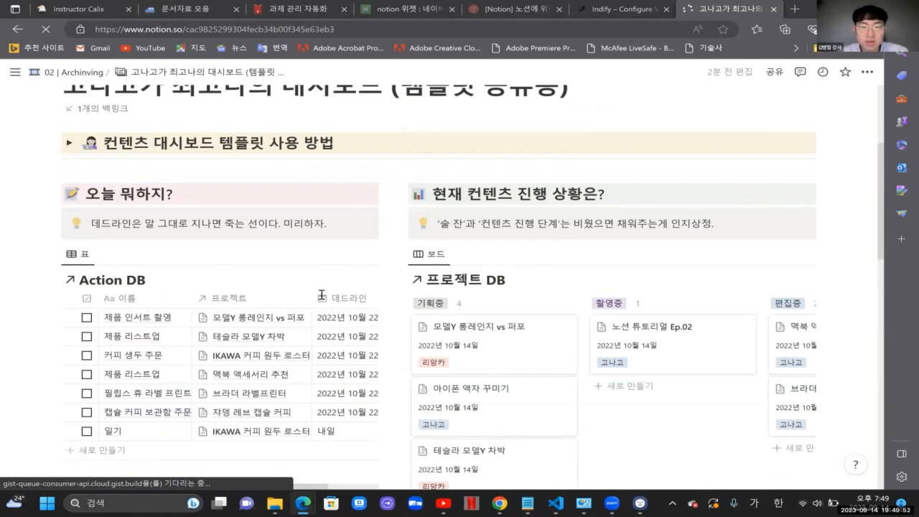
scroll(376, 439, "down", 10)
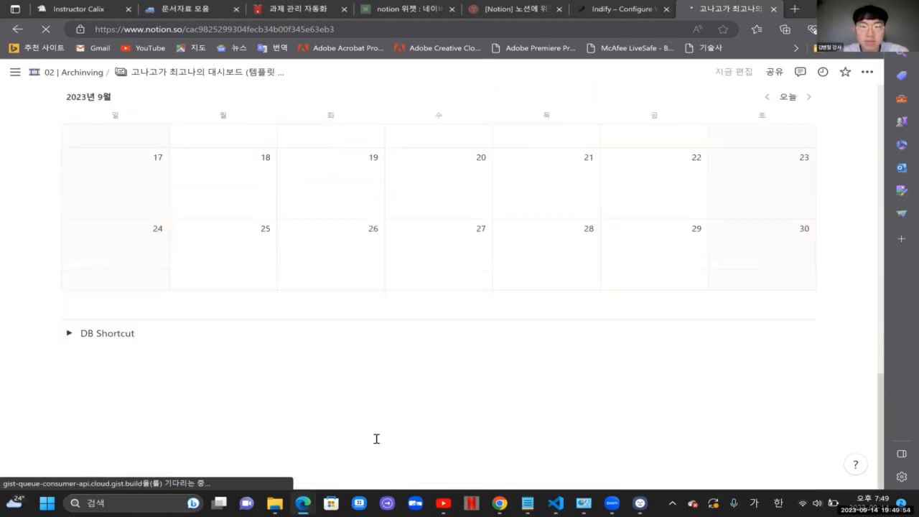
scroll(574, 313, "up", 3)
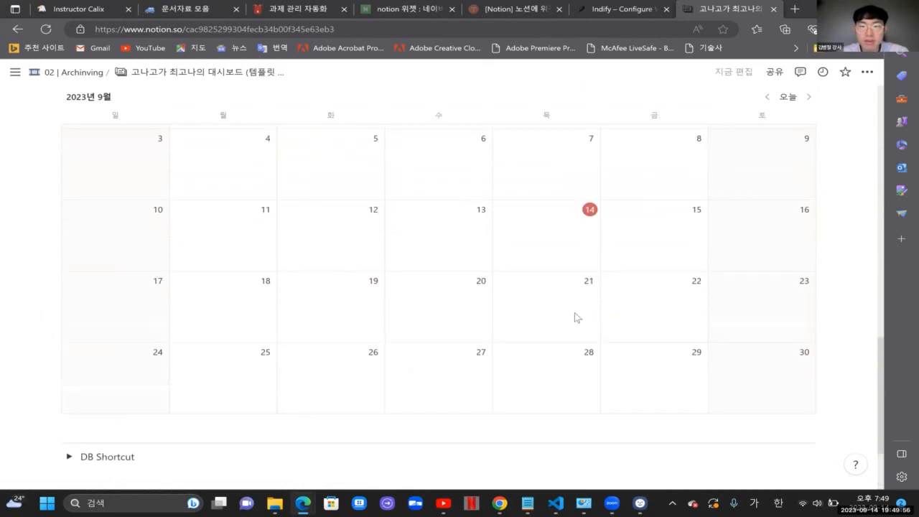
scroll(574, 316, "down", 2)
scroll(524, 243, "up", 8)
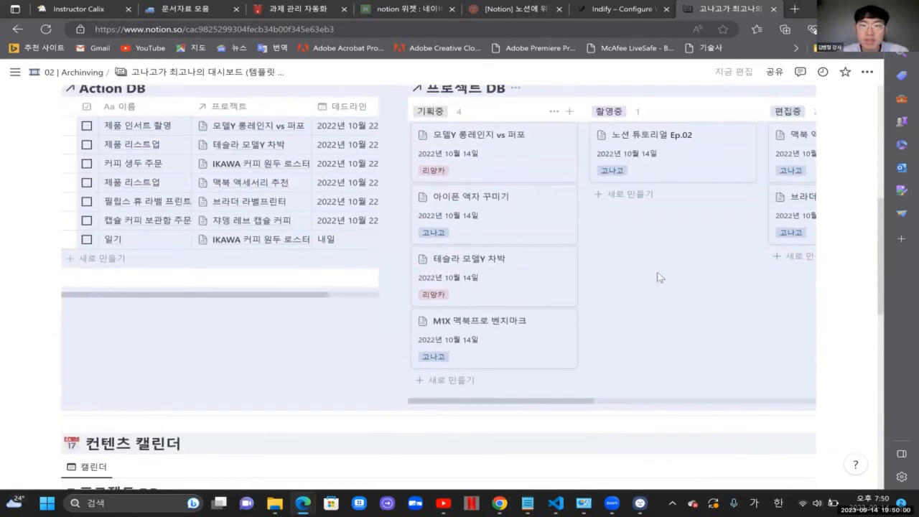
scroll(546, 252, "up", 2)
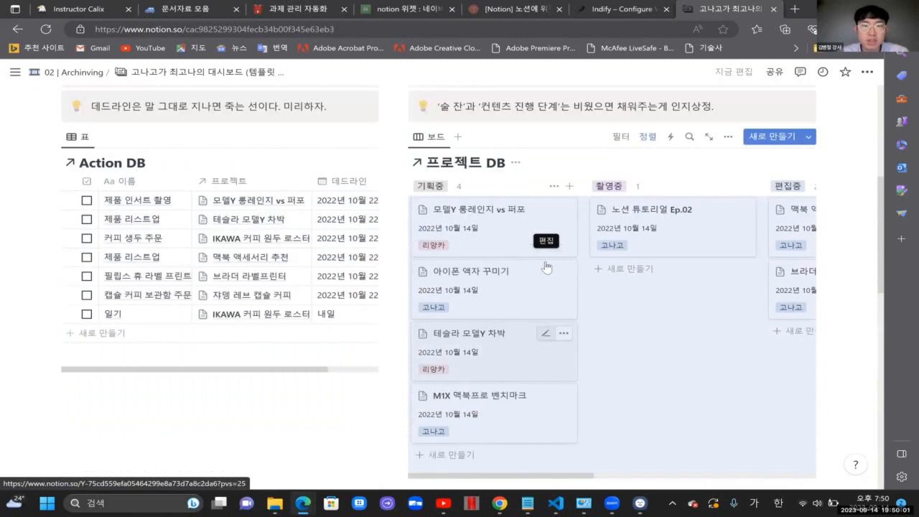
Step: Check the 데드라인 of the 일기 item in Action DB against the 컨텐츠 캘린더
left_click(356, 315)
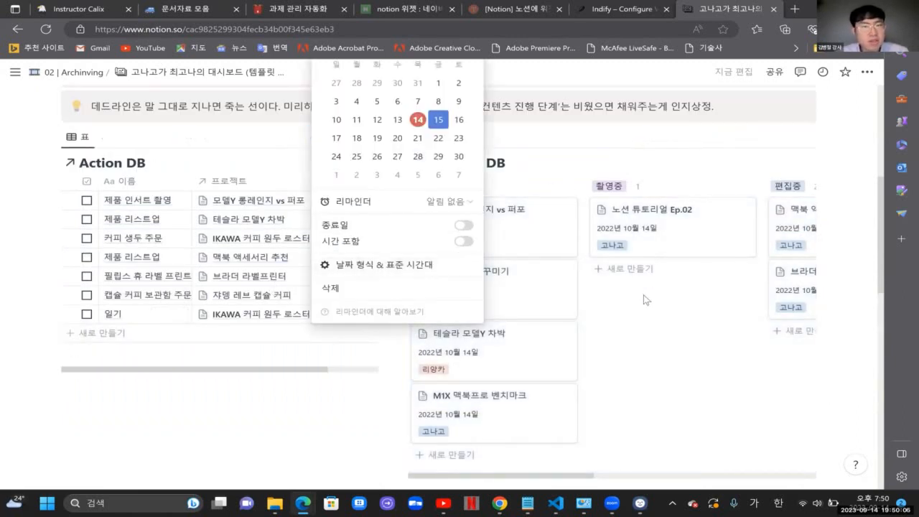
key("Escape")
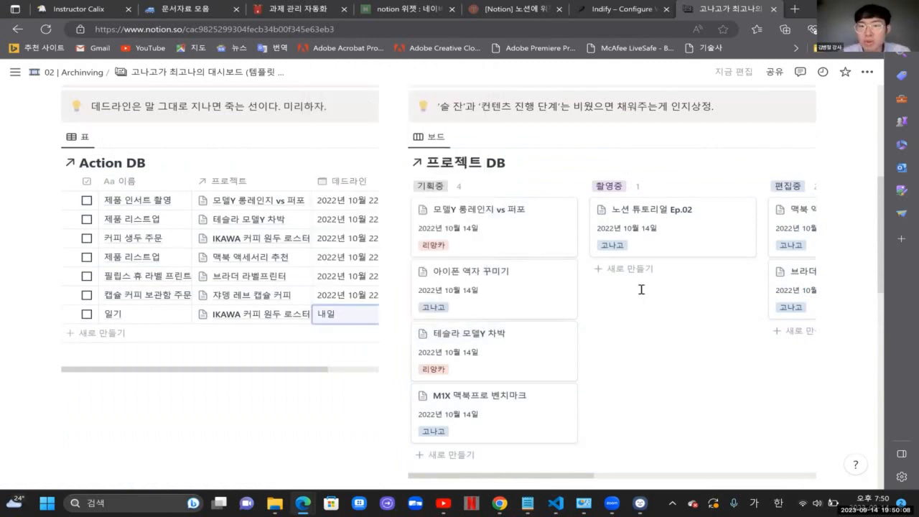
scroll(641, 289, "down", 10)
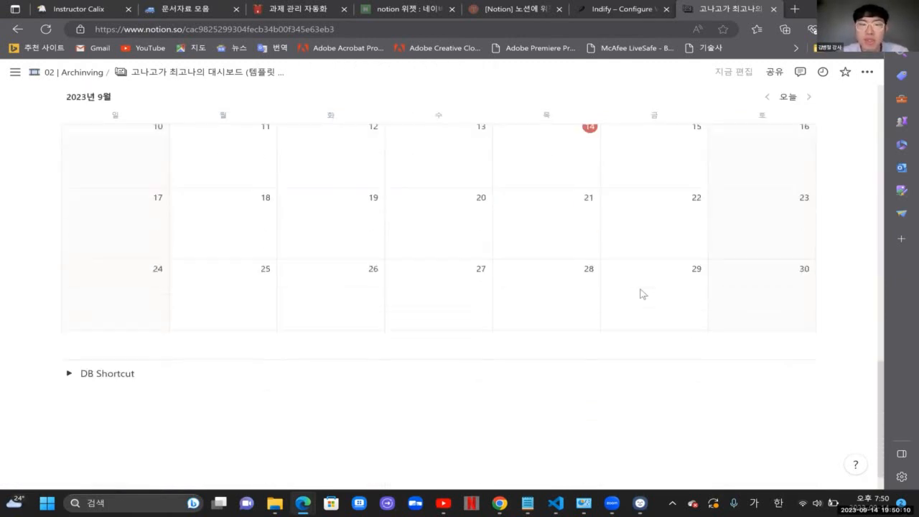
scroll(641, 293, "up", 5)
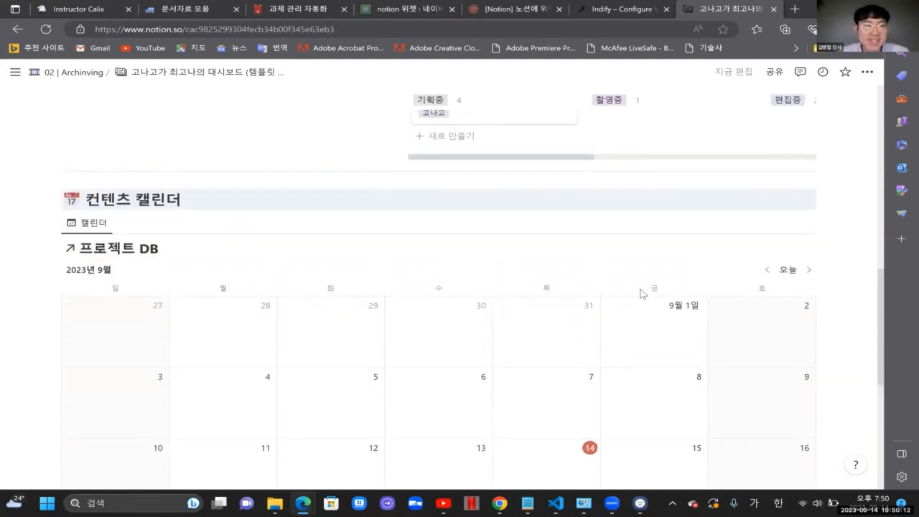
scroll(641, 293, "up", 2)
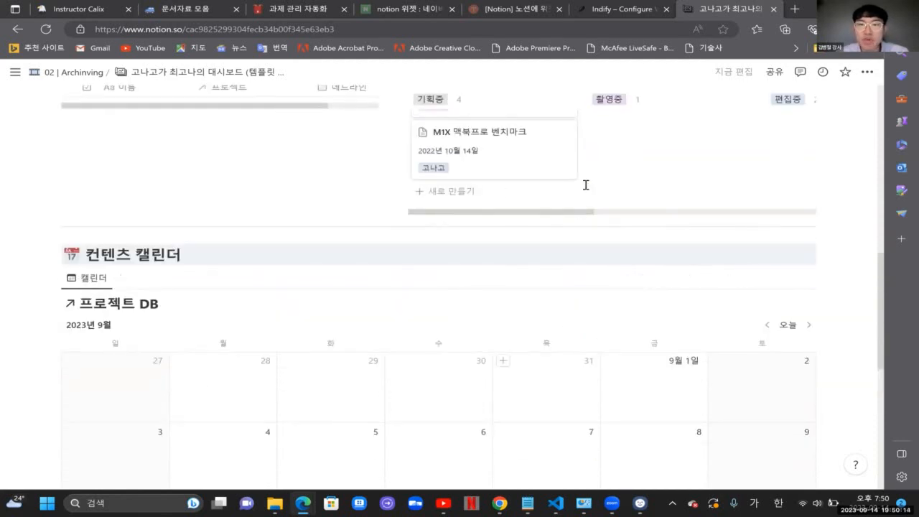
scroll(584, 185, "up", 3)
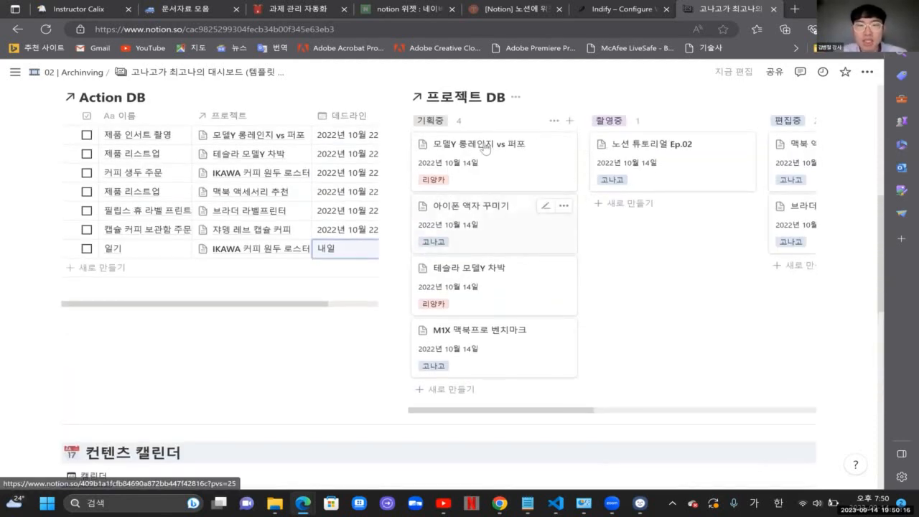
Step: View the 노션 튜토리얼 Ep.02 project's properties, and compare the Action DB deadlines with the upload dates of the 업로드 대기 cards
left_click(750, 175)
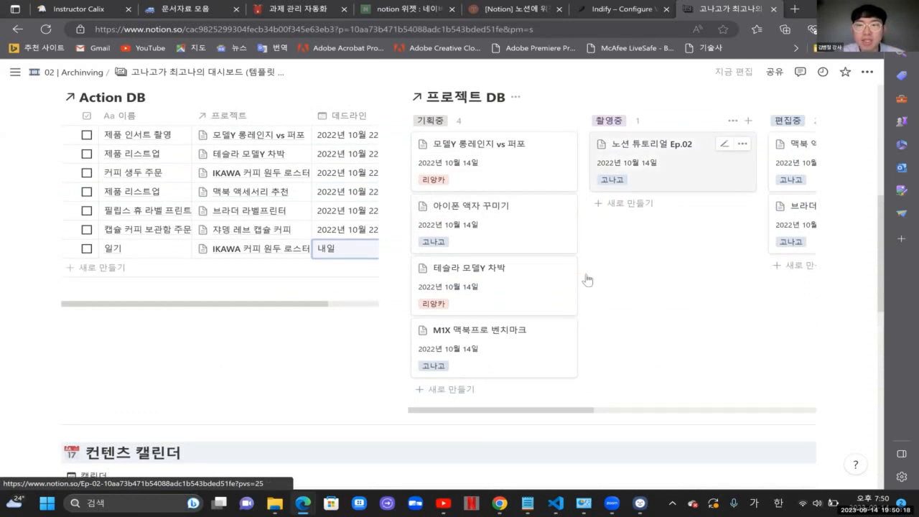
scroll(423, 274, "left", 3)
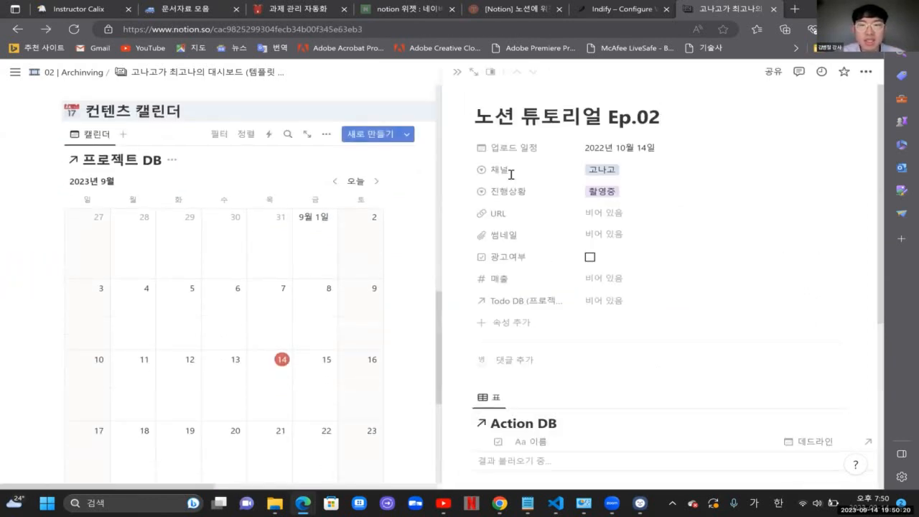
scroll(377, 352, "down", 6)
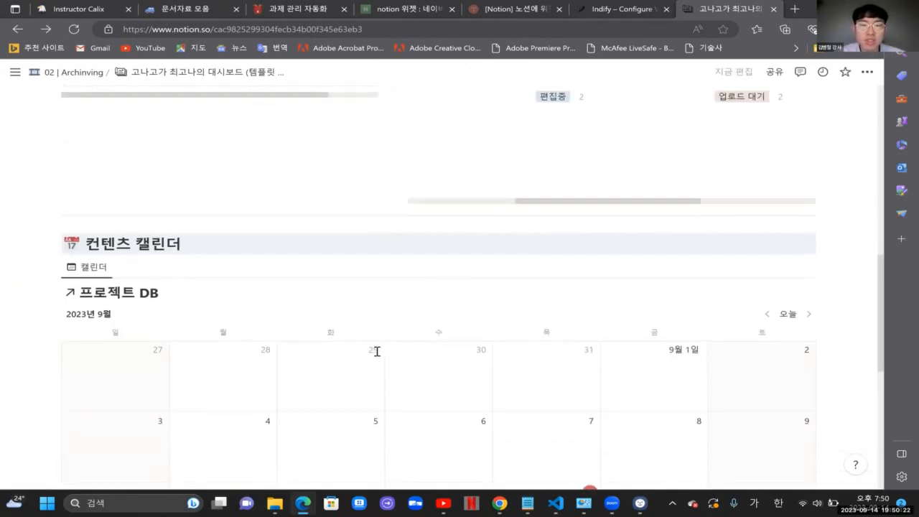
scroll(455, 335, "up", 7)
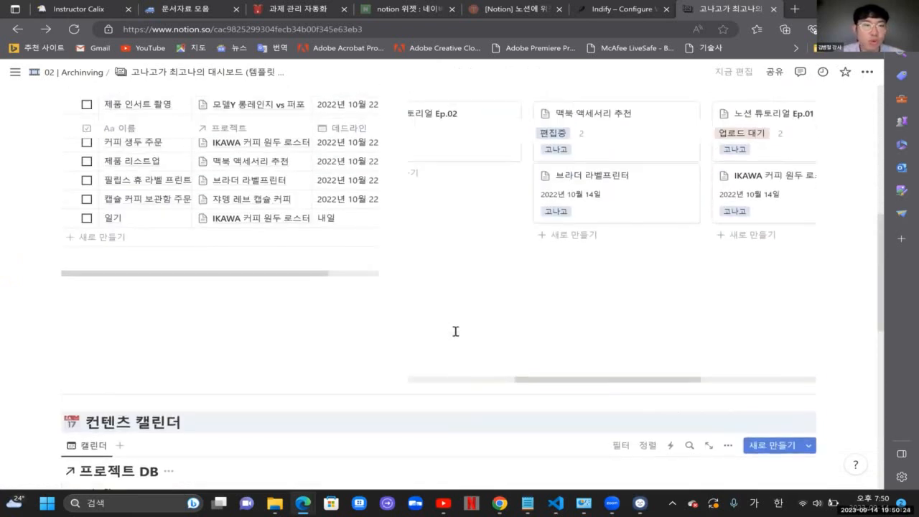
scroll(455, 336, "down", 3)
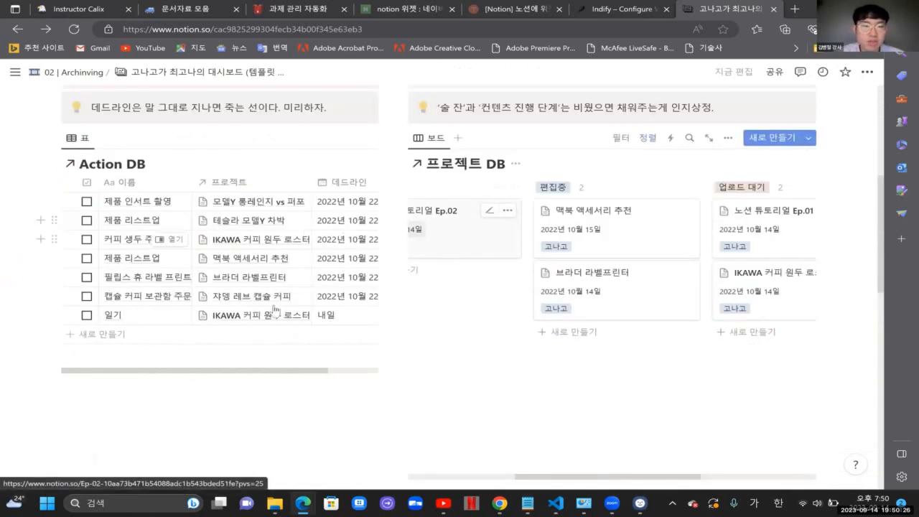
scroll(288, 311, "right", 2)
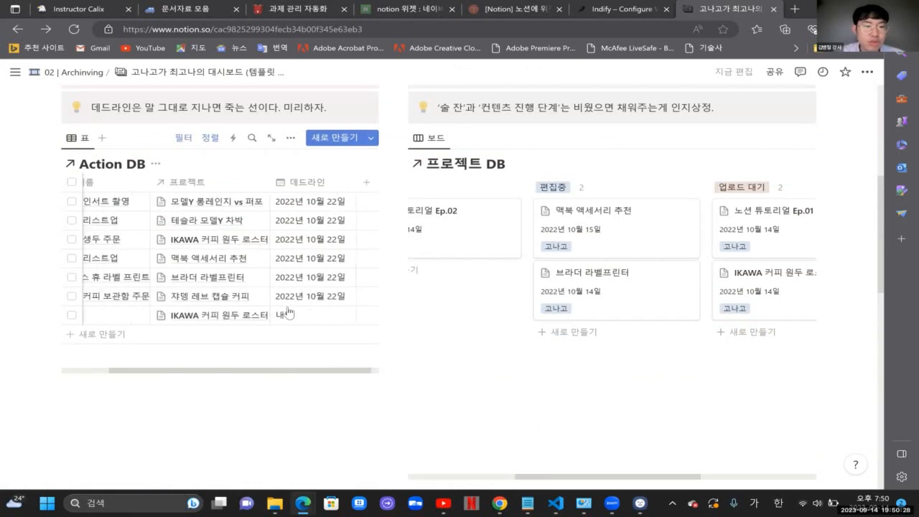
scroll(673, 322, "right", 4)
scroll(674, 324, "down", 2)
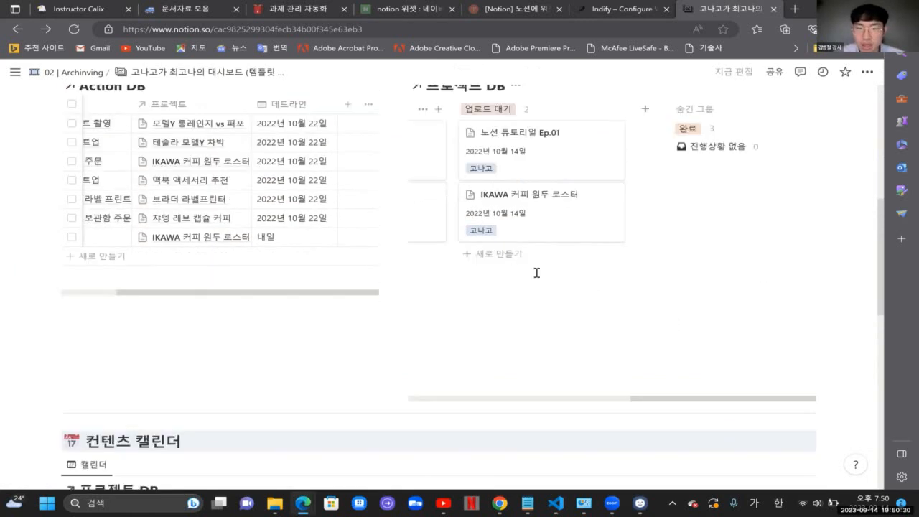
scroll(537, 272, "up", 2)
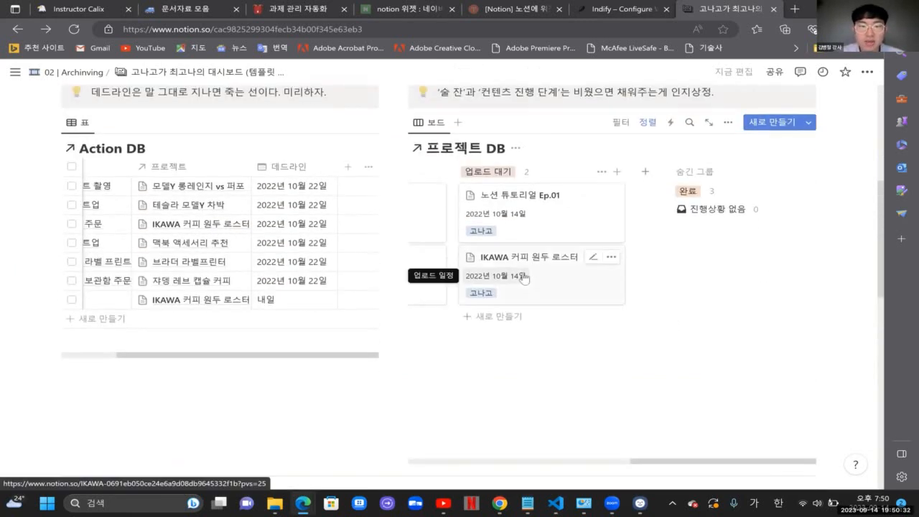
Step: Set the 업로드 일정 of the IKAWA 커피 원두 로스터 card in the 프로젝트 DB board to 2023. 09. 14
left_click(511, 278)
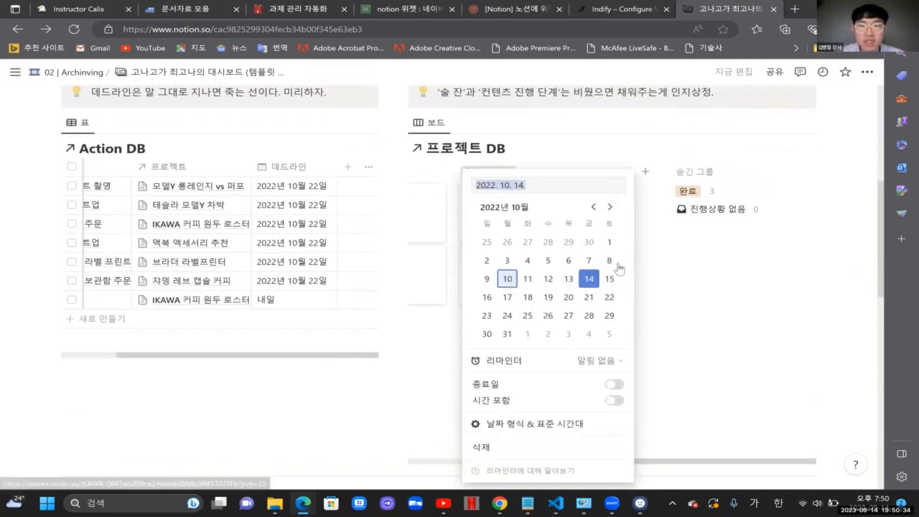
left_click(500, 186)
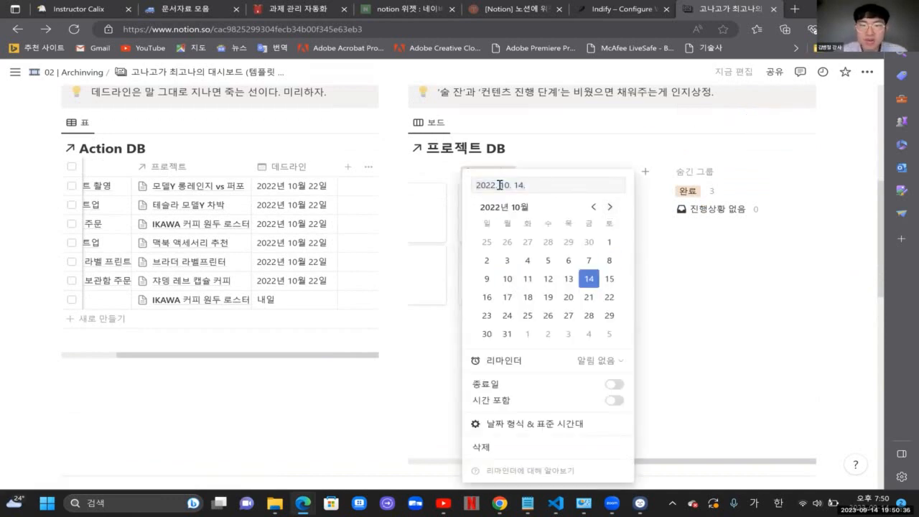
key("BackSpace")
type("3")
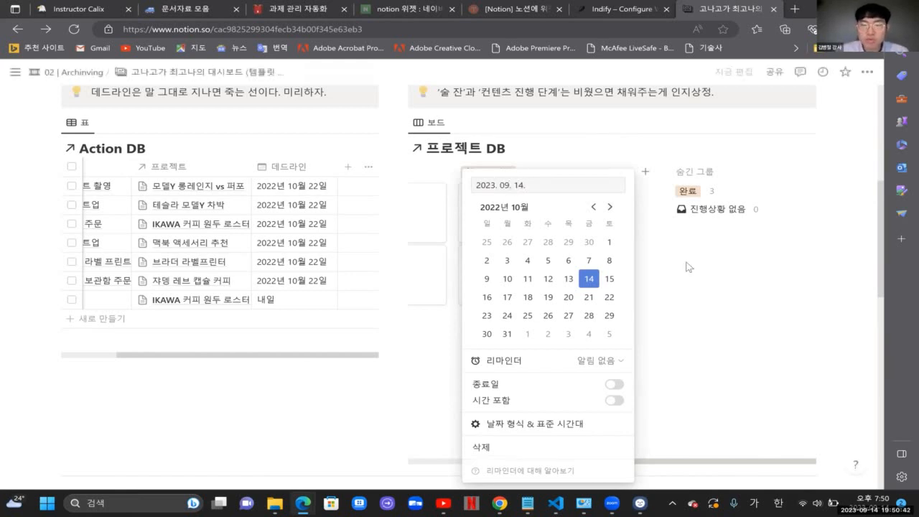
key("Return")
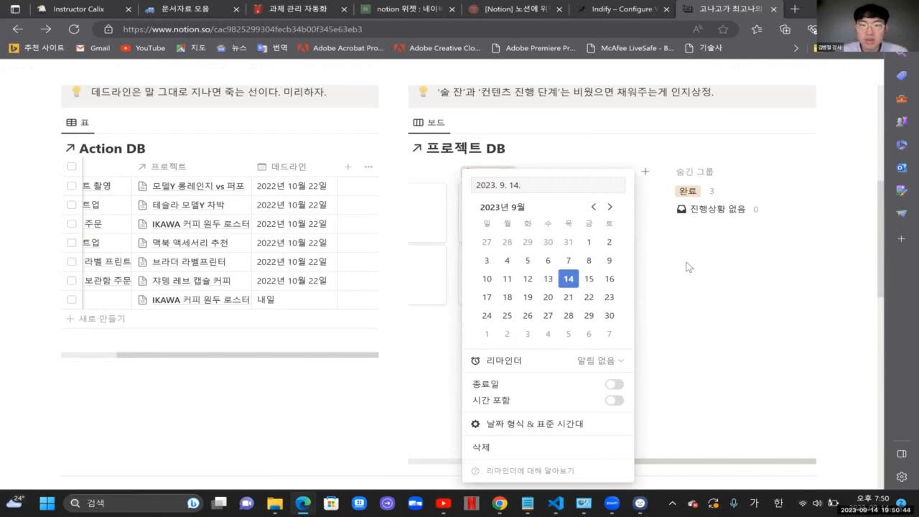
key("Escape")
Step: Move the IKAWA 커피 원두 로스터 item to September 15, 2023 in the 프로젝트 DB calendar and check its date on the board
scroll(687, 260, "down", 2)
scroll(686, 259, "up", 2)
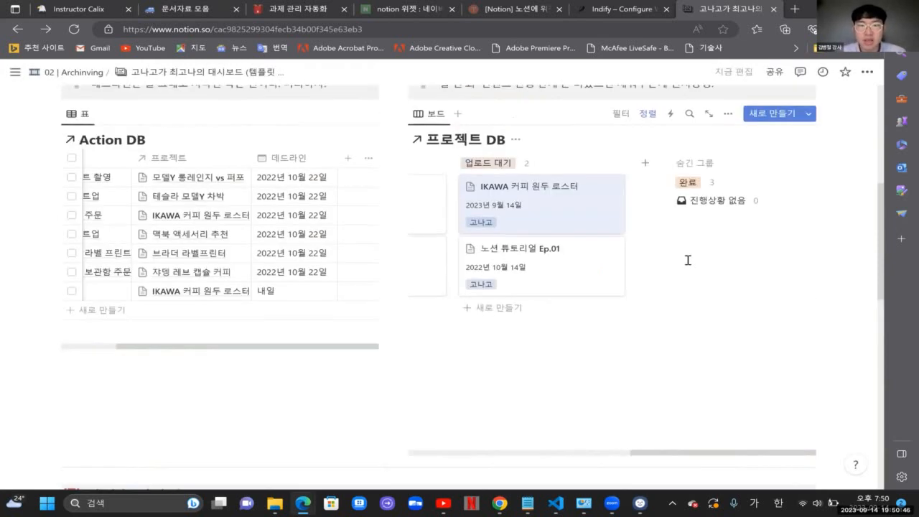
scroll(687, 260, "down", 8)
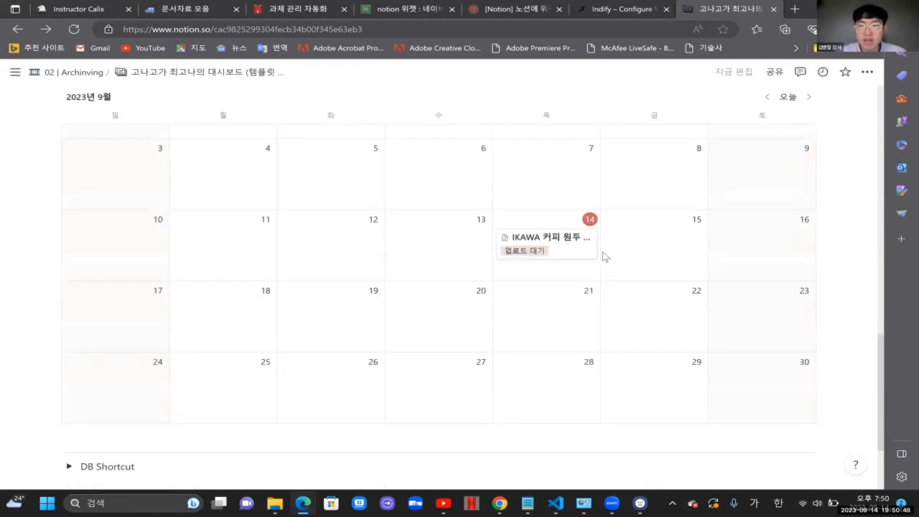
scroll(672, 267, "up", 1)
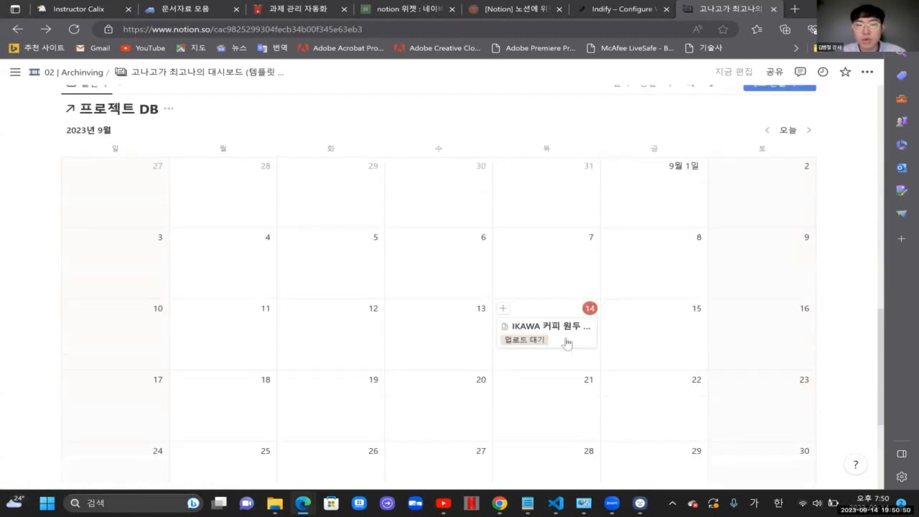
left_click_drag(546, 327, 664, 337)
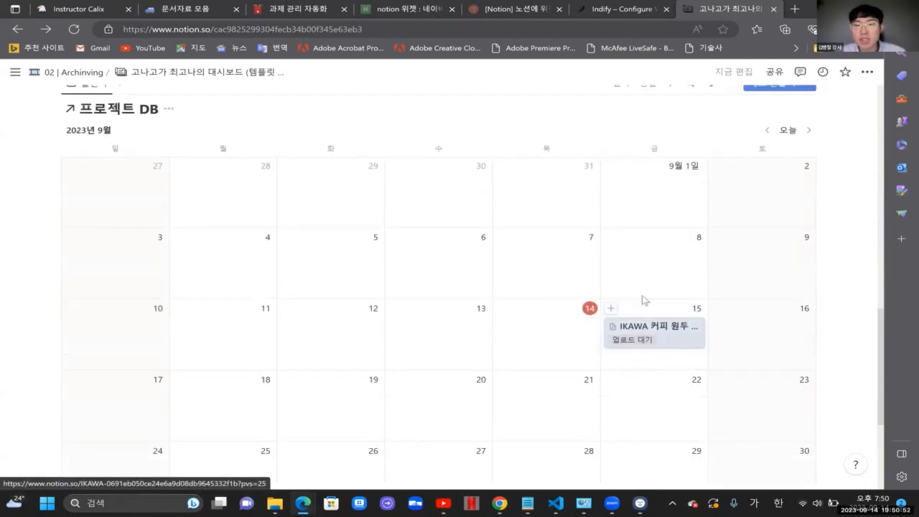
scroll(644, 300, "up", 1)
scroll(644, 300, "up", 5)
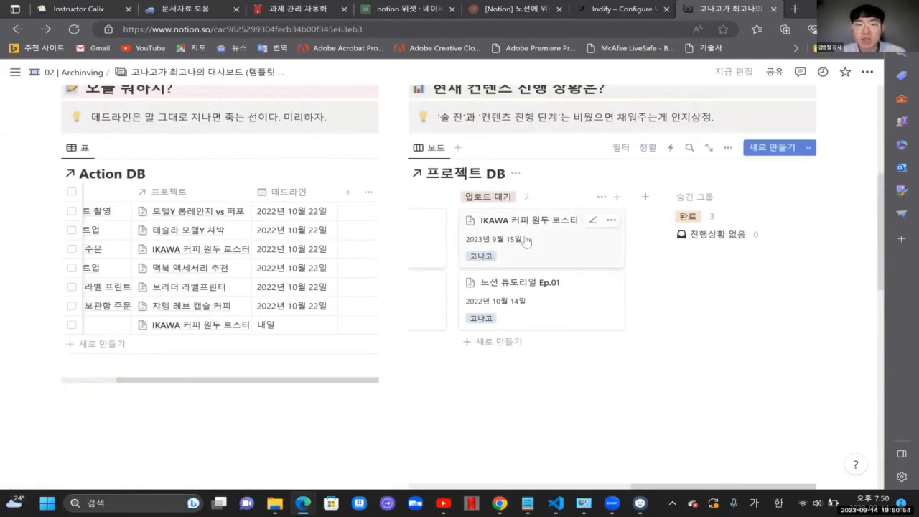
scroll(472, 400, "down", 6)
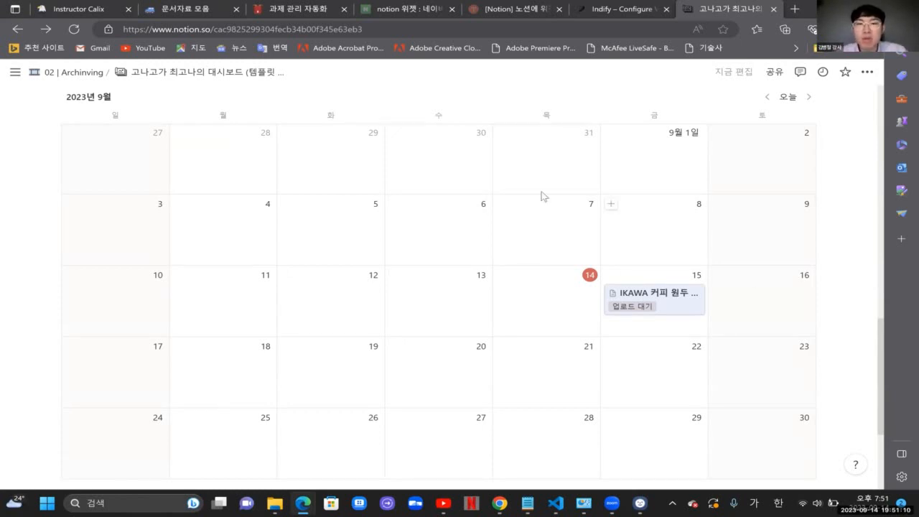
scroll(542, 196, "up", 10)
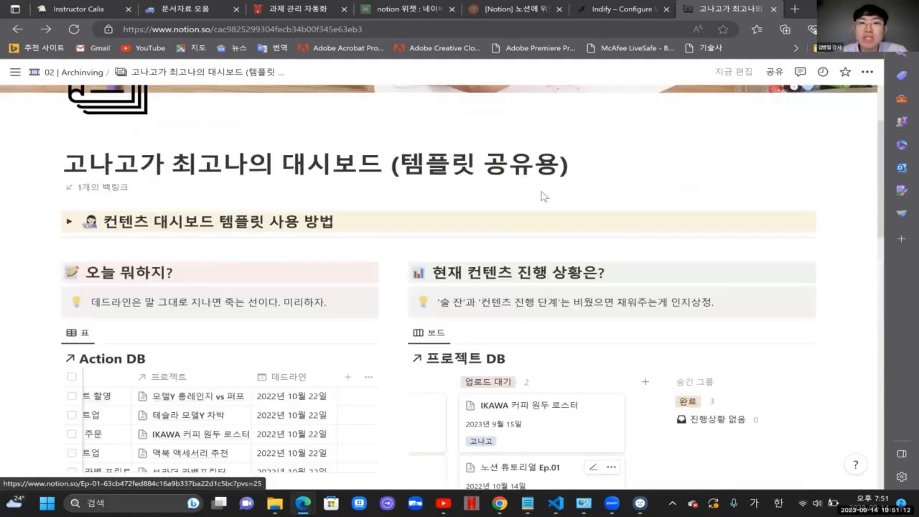
scroll(542, 196, "up", 3)
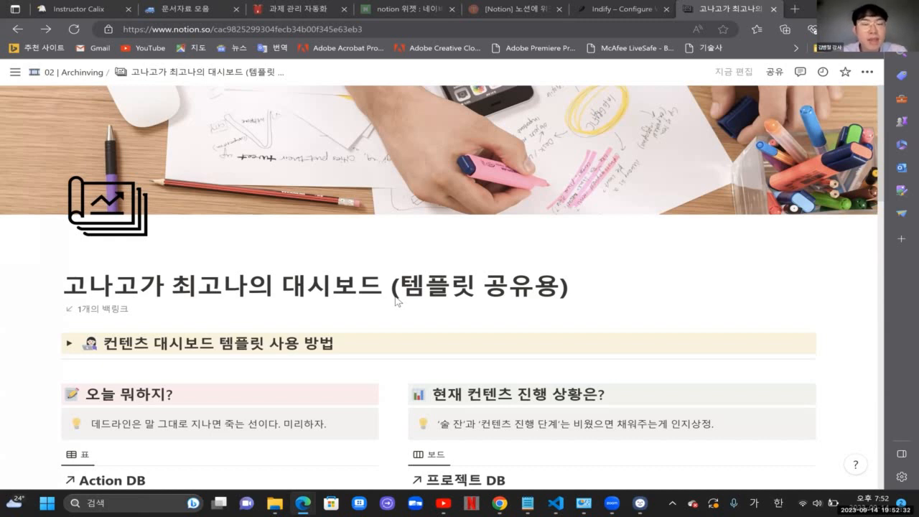
Step: Switch to the other workspace under the current account and open the Student Dashboard page listed just above the academia template
left_click(14, 72)
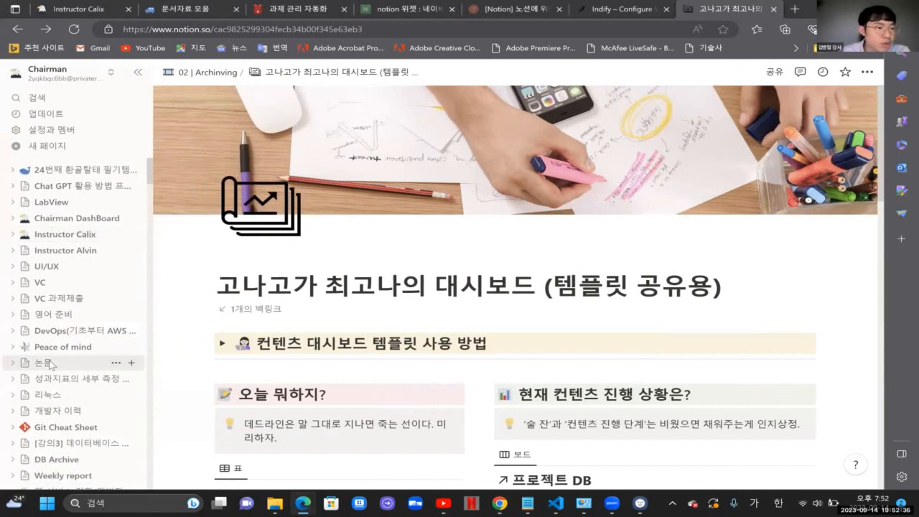
scroll(50, 364, "down", 5)
scroll(50, 365, "up", 5)
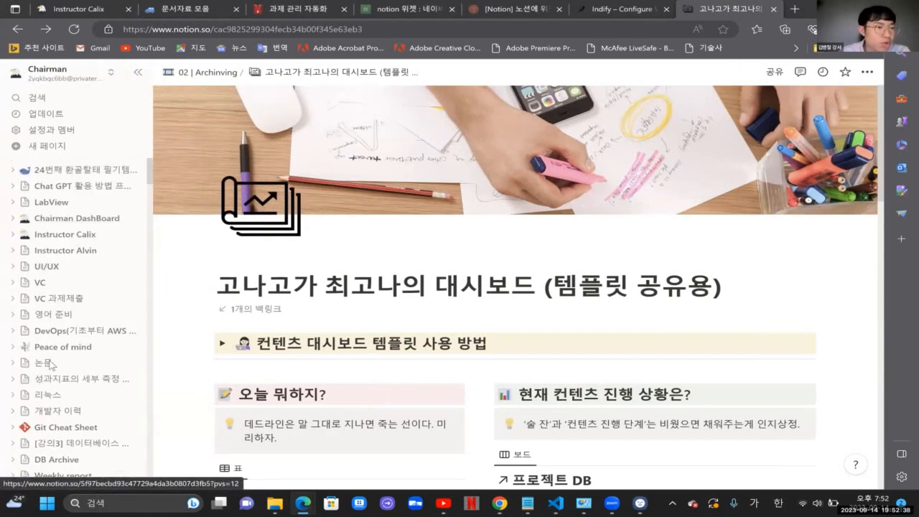
left_click(61, 74)
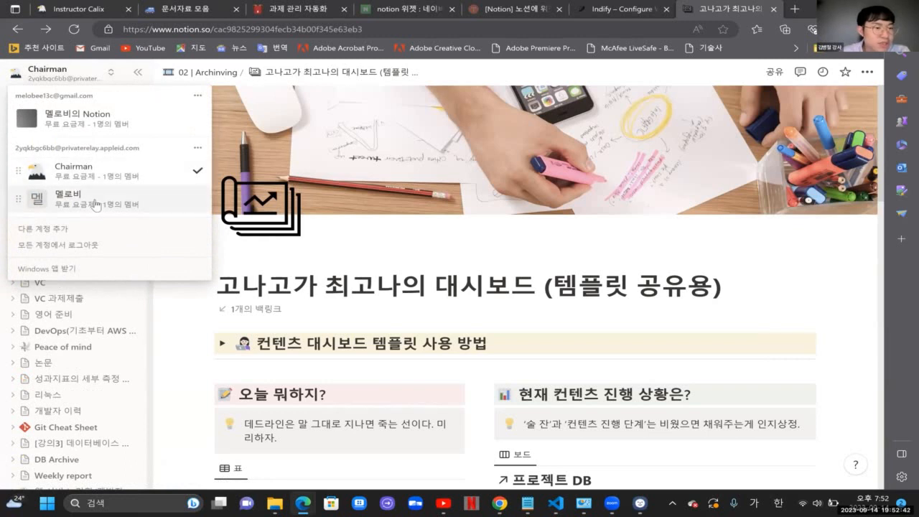
left_click(96, 204)
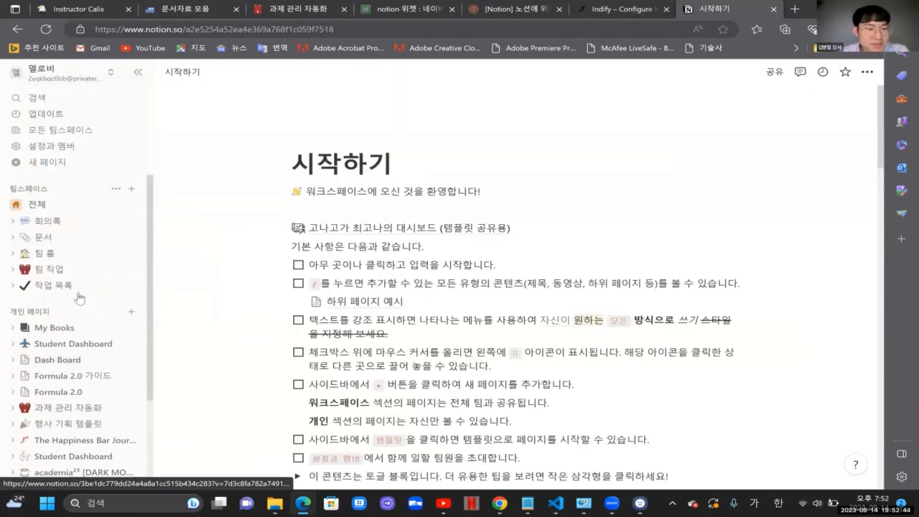
scroll(56, 350, "down", 3)
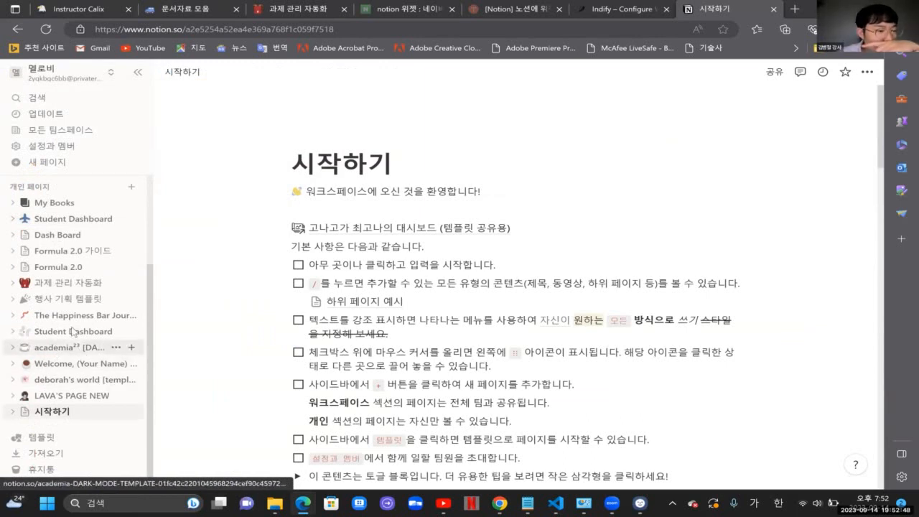
left_click(72, 331)
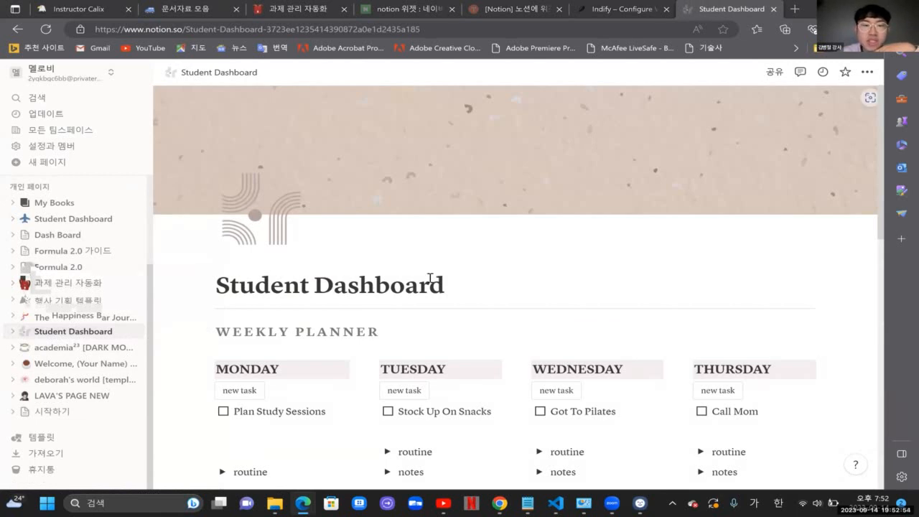
Step: Rename the weekly planner page as "Student Dashboard - 10월 1주차"
scroll(466, 187, "down", 2)
left_click(467, 173)
type("- ")
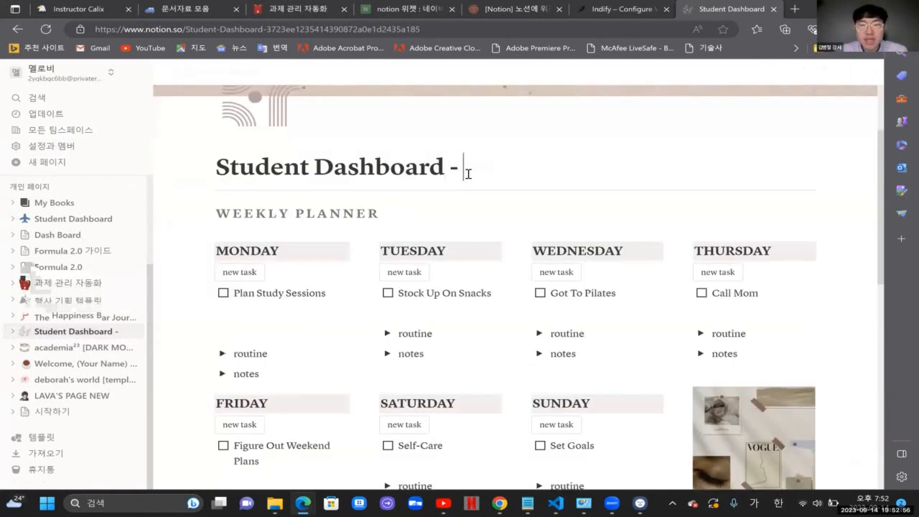
type("1")
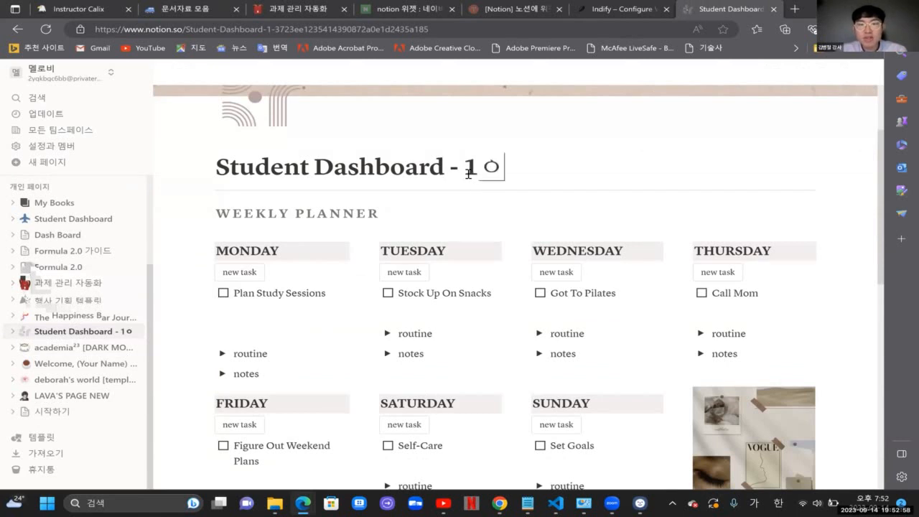
type("0월 1주")
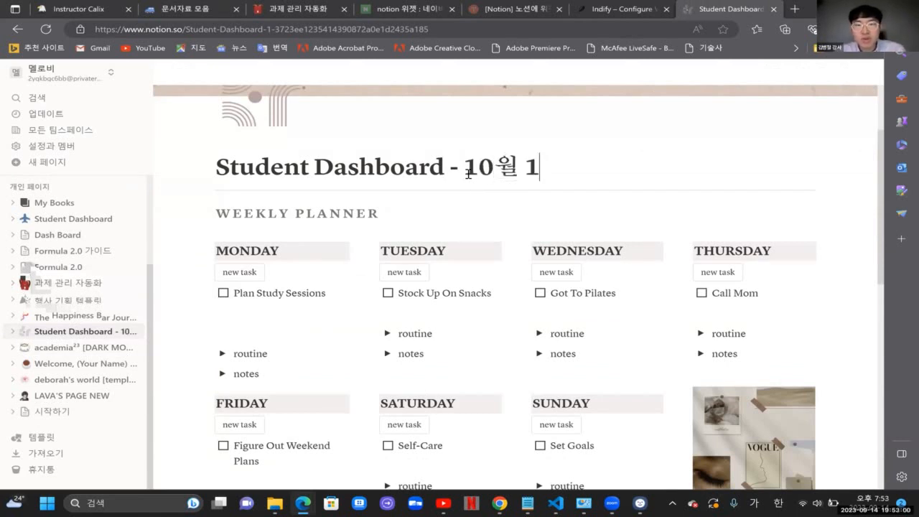
key("BackSpace")
key("BackSpace")
key("BackSpace")
type("주")
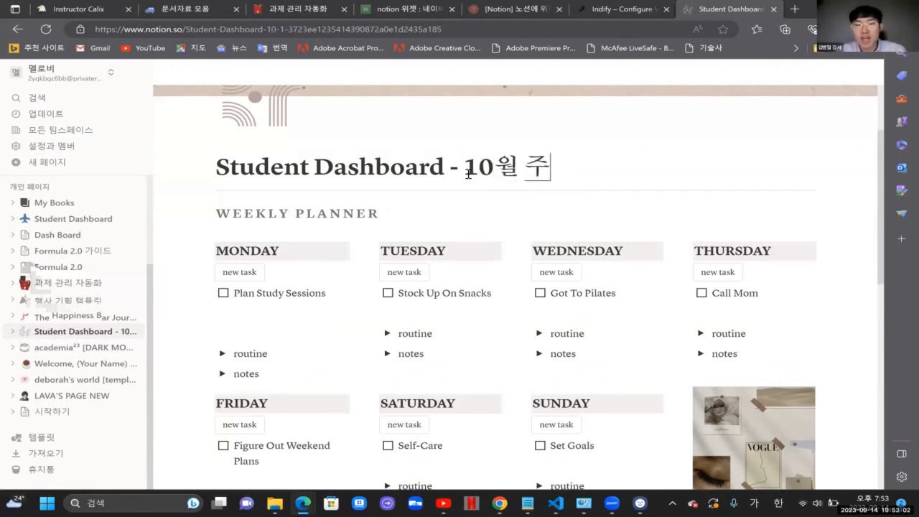
key("BackSpace")
type("1")
key("BackSpace")
key("BackSpace")
type("1주차")
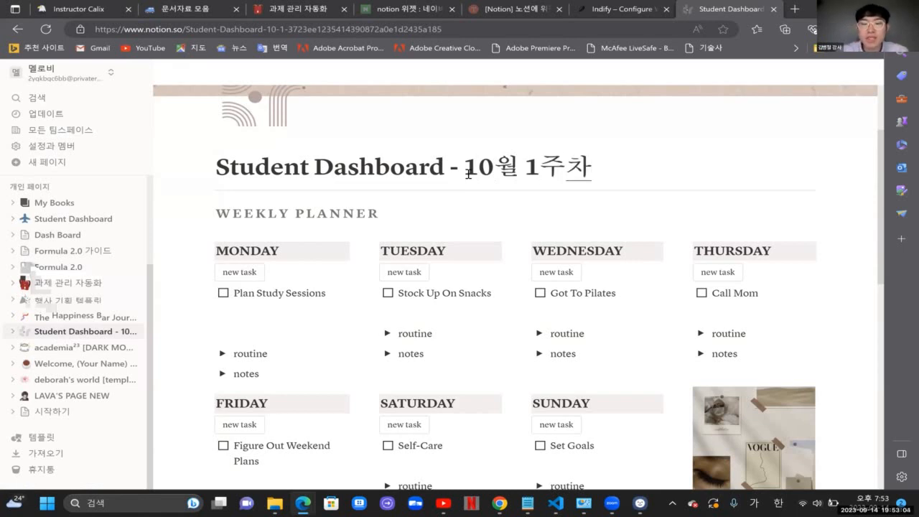
Step: Look over the weekly planner sections and shorten the page title to "Student Dashboard - 10월 1주"
scroll(438, 245, "down", 3)
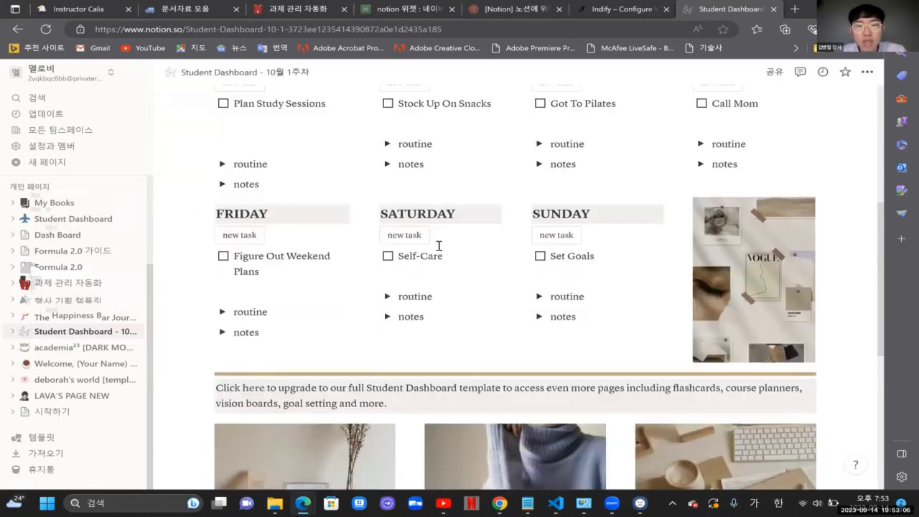
scroll(438, 246, "up", 2)
key("BackSpace")
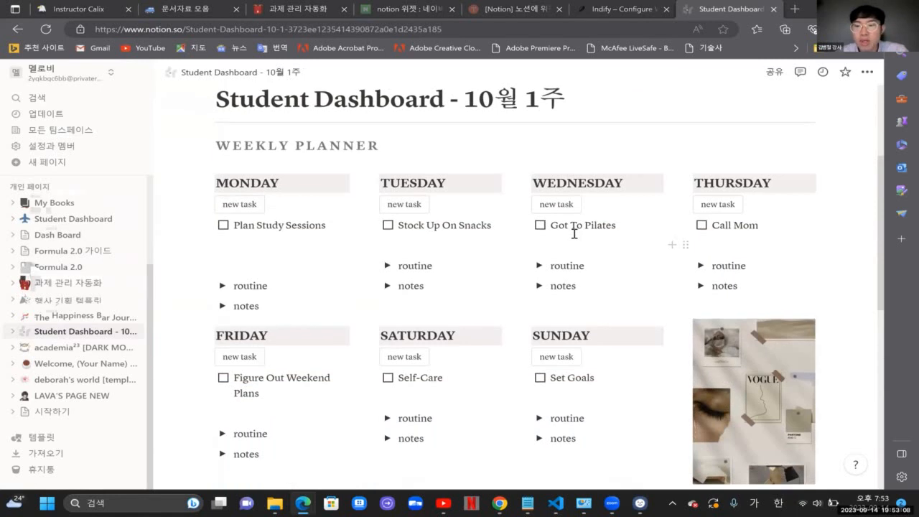